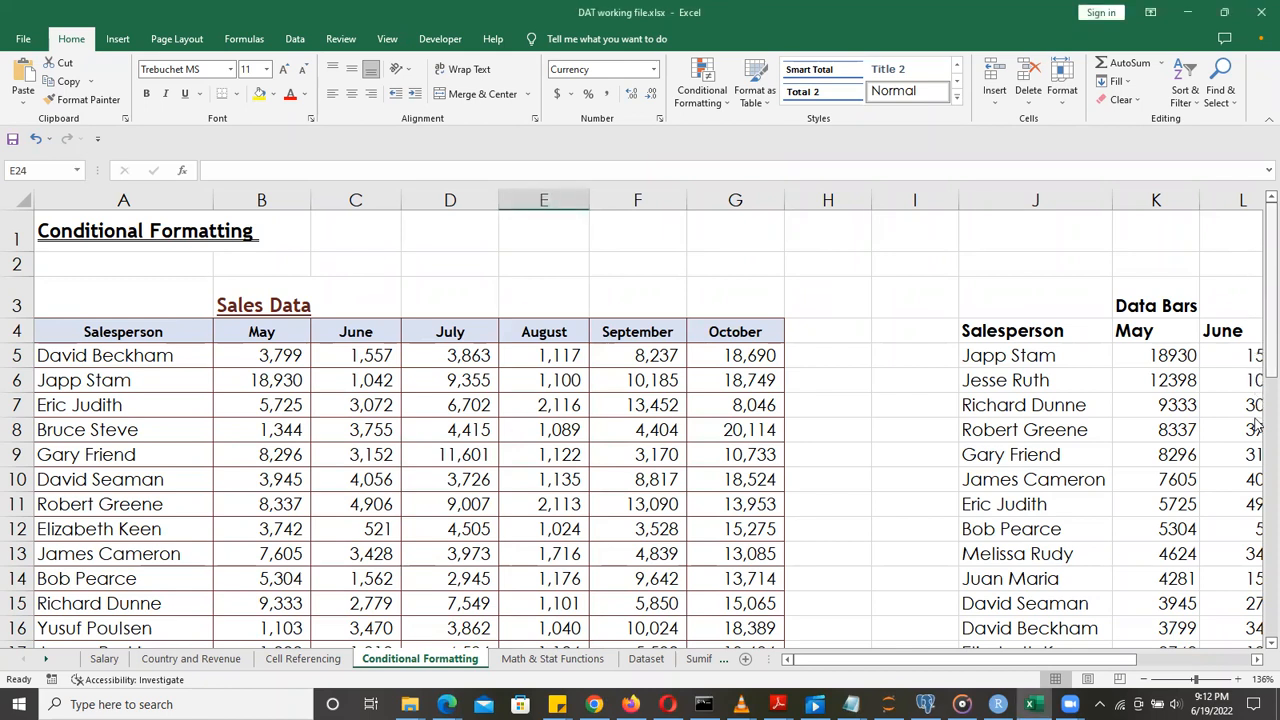
Set the worksheet's zoom to a custom magnification of 150%
scroll(1258, 425, "down", 5)
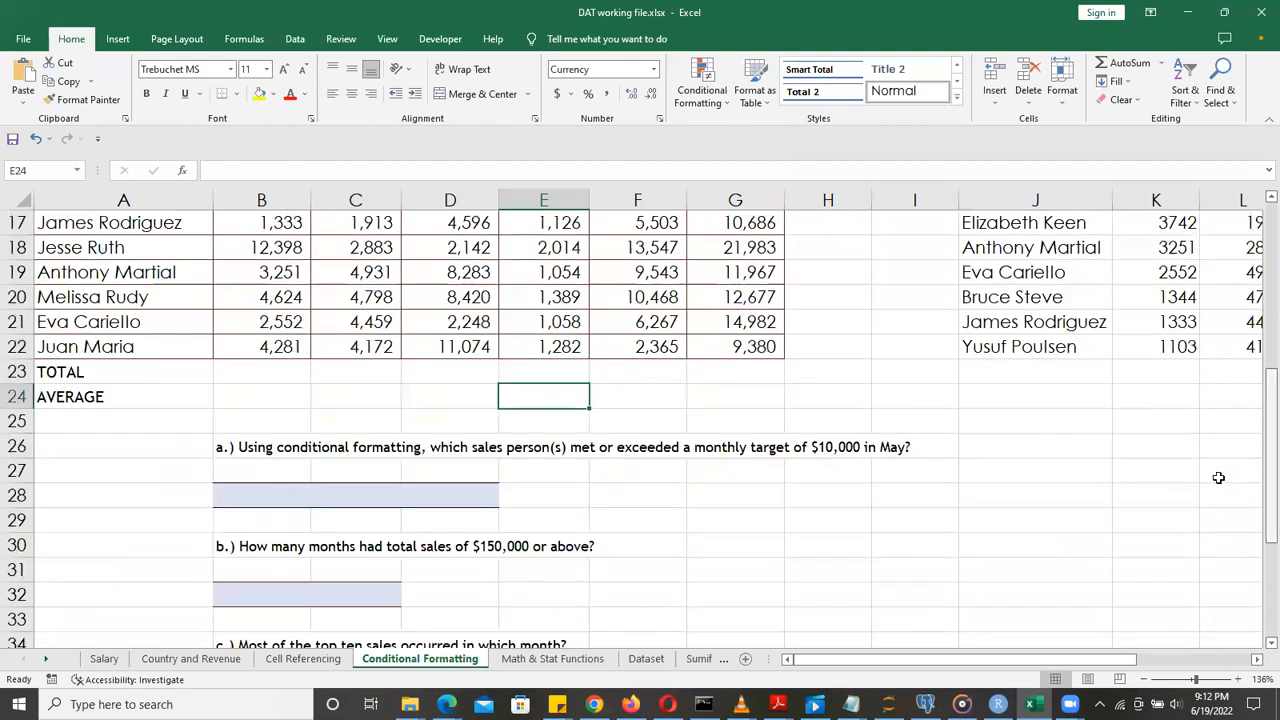
left_click_drag(1197, 680, 1203, 682)
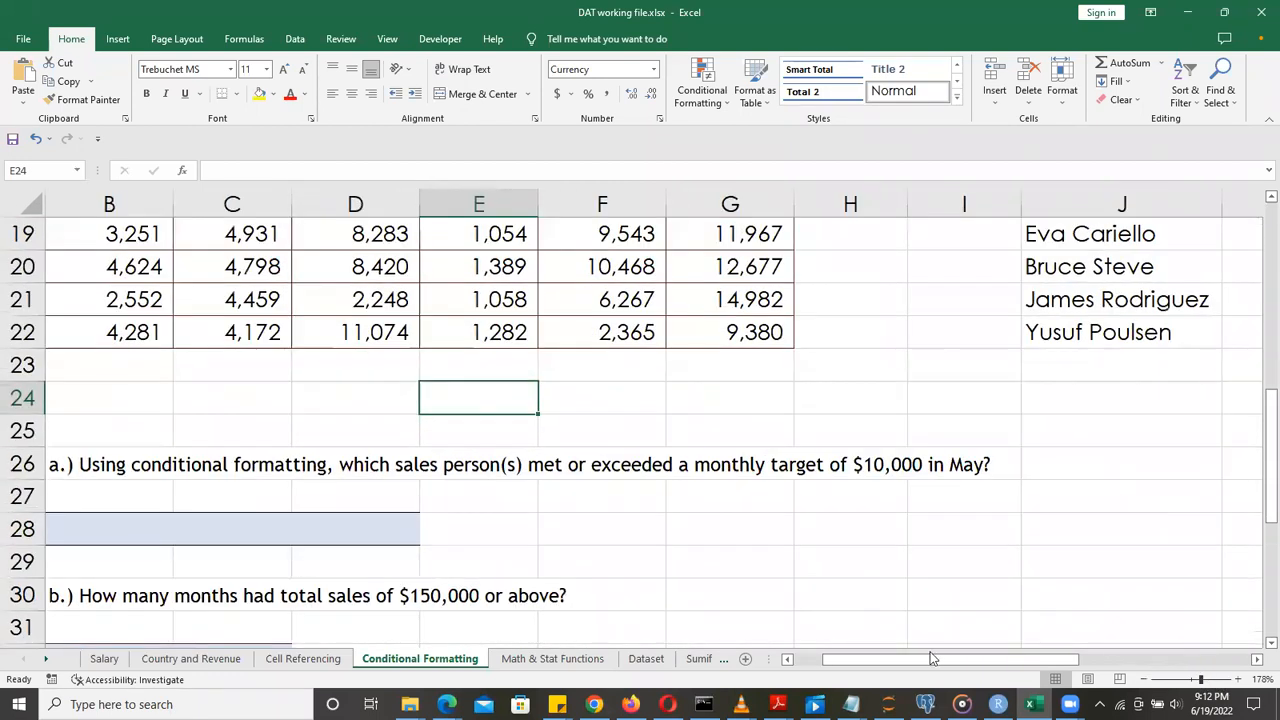
left_click_drag(911, 661, 882, 661)
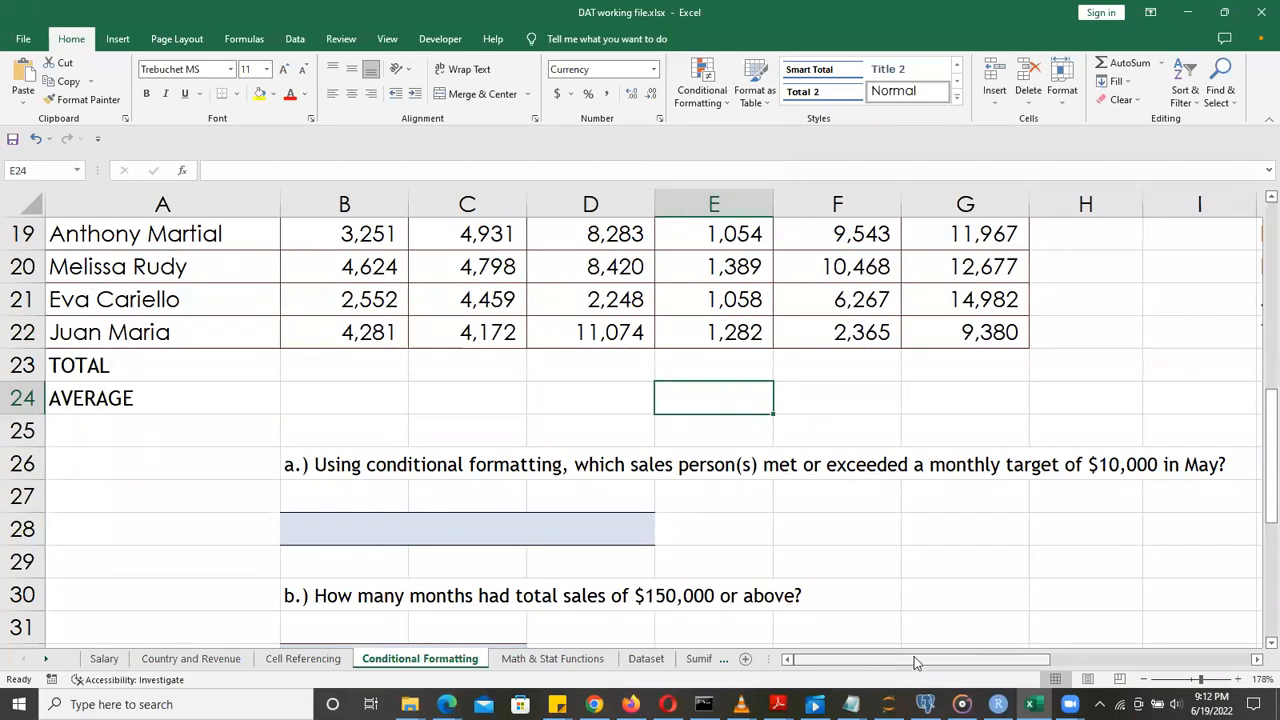
left_click(1262, 679)
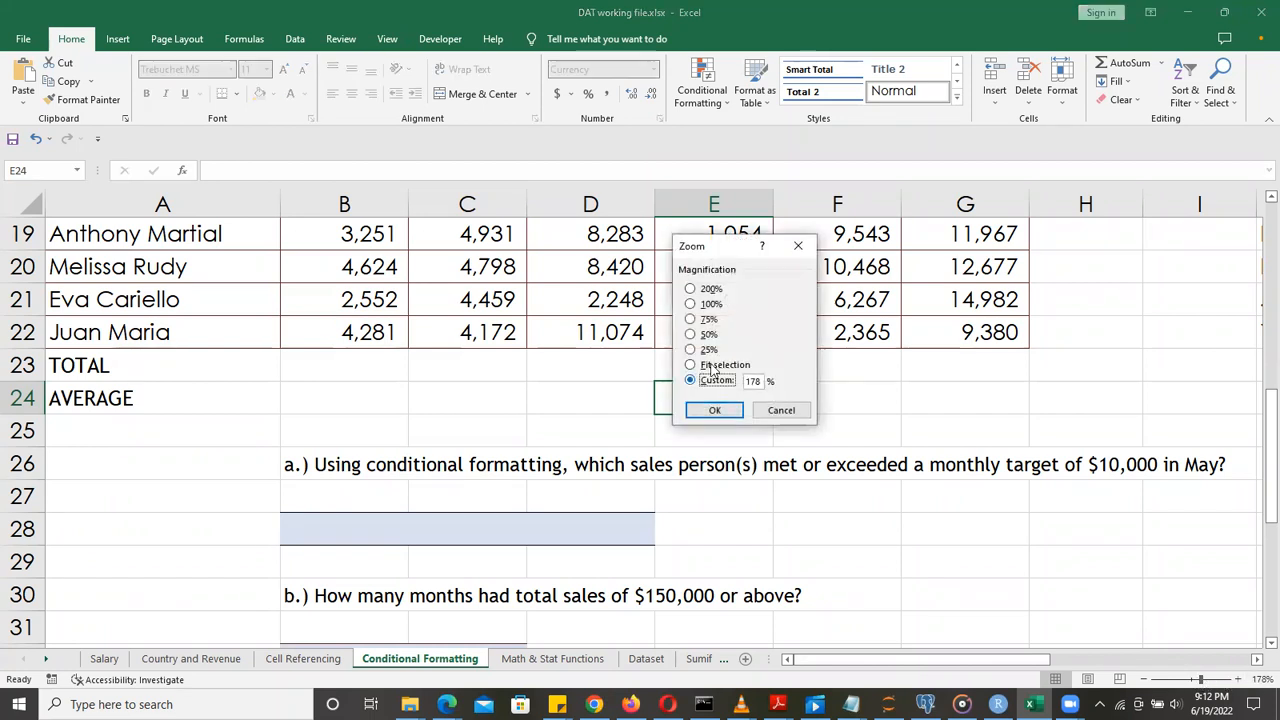
left_click_drag(760, 381, 751, 381)
type("150")
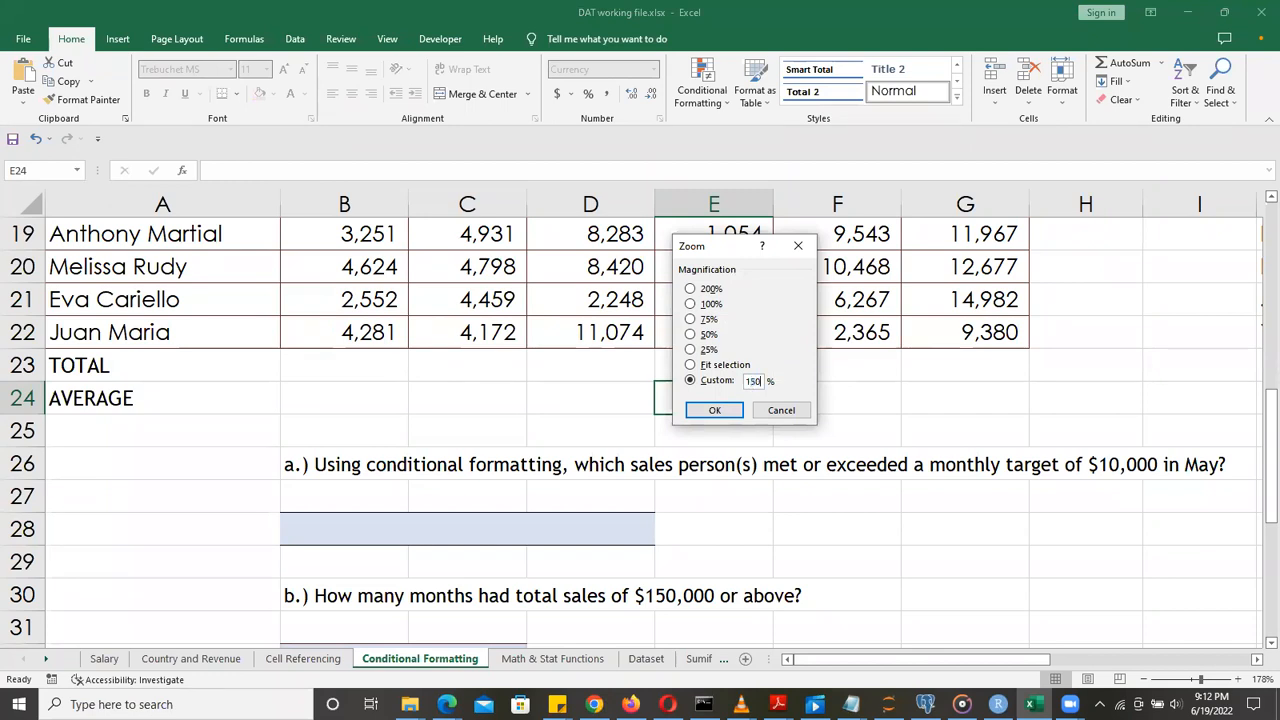
left_click(714, 410)
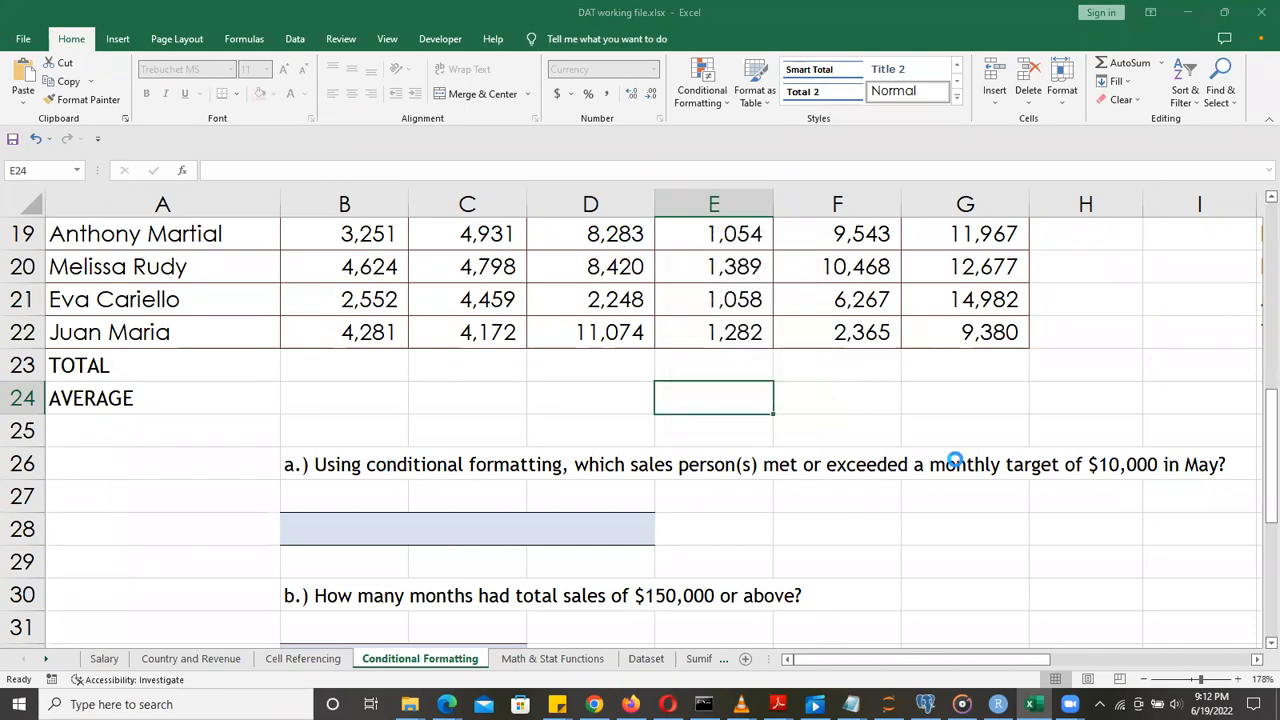
Select the May sales figures for all salespeople in B5:B22
left_click_drag(1260, 504, 1258, 484)
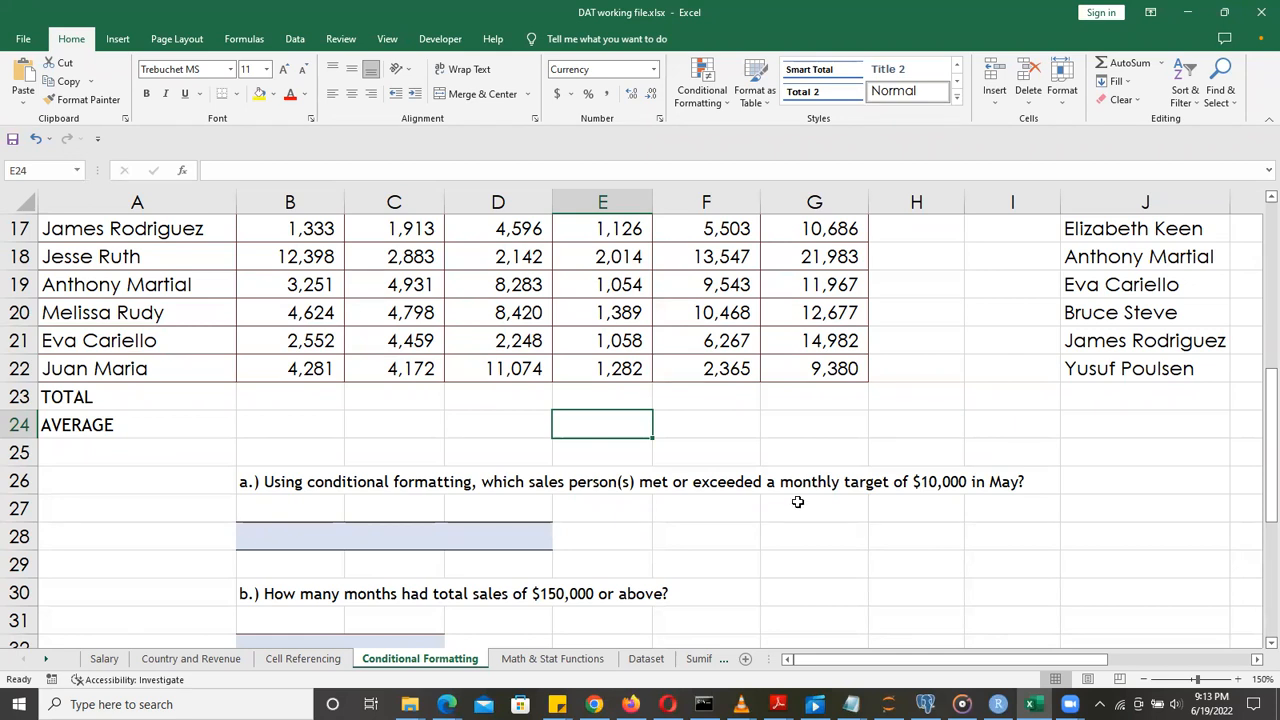
left_click_drag(1266, 472, 1260, 290)
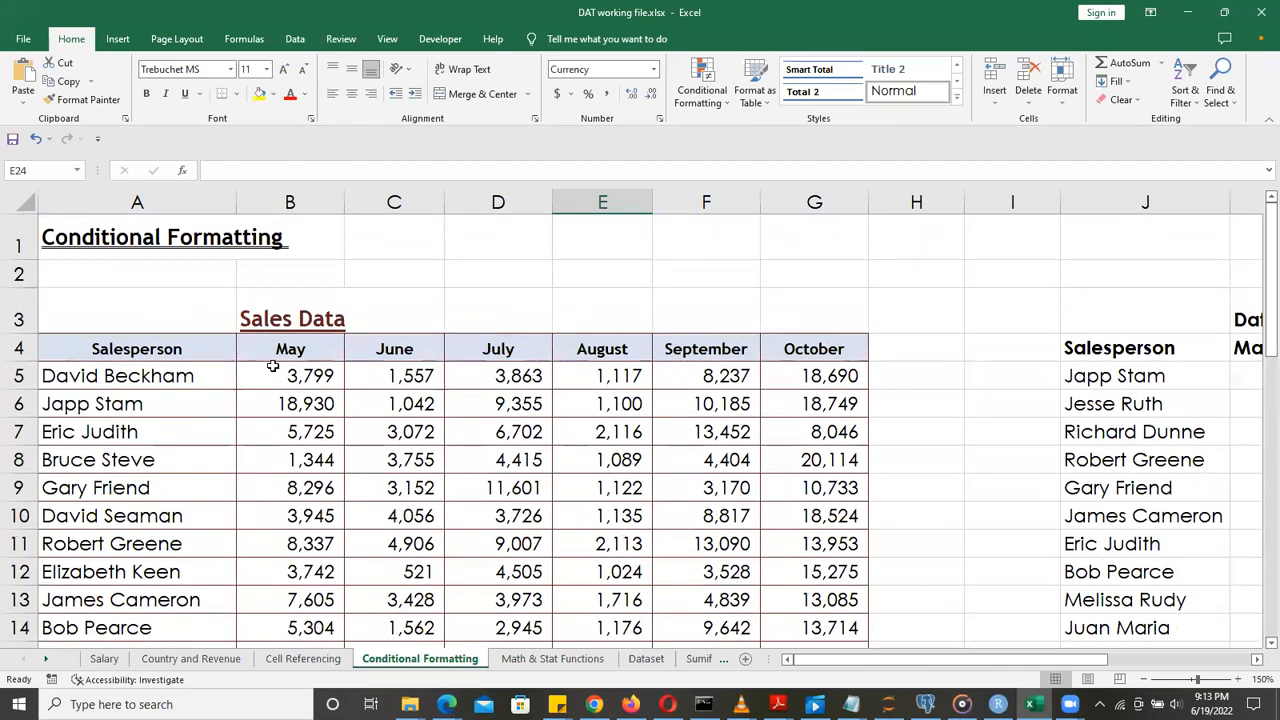
left_click_drag(290, 375, 305, 541)
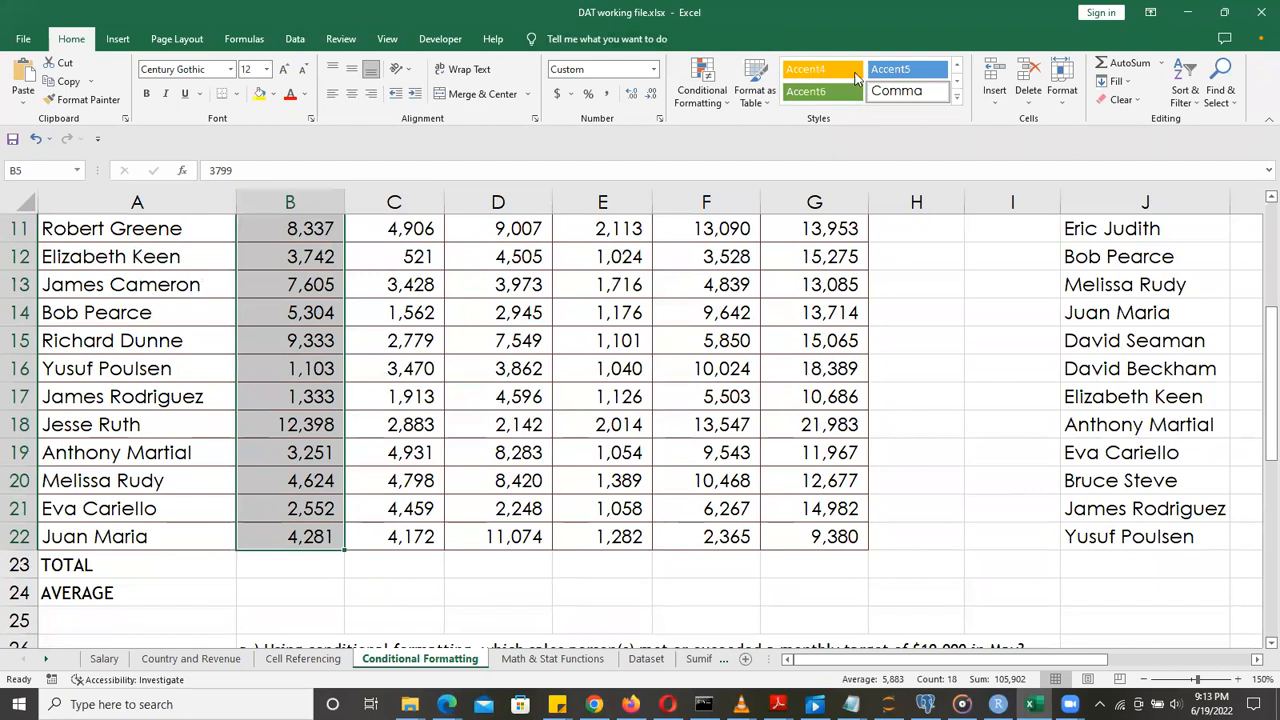
left_click(722, 101)
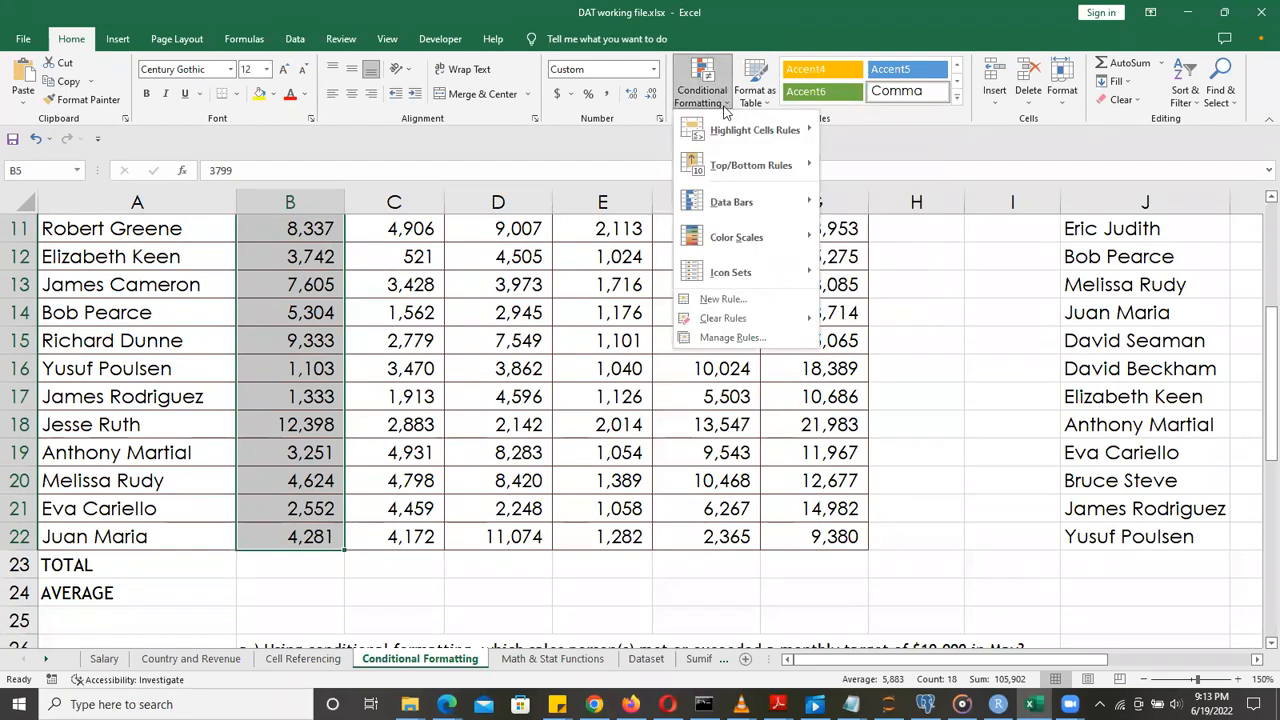
mouse_move(722, 130)
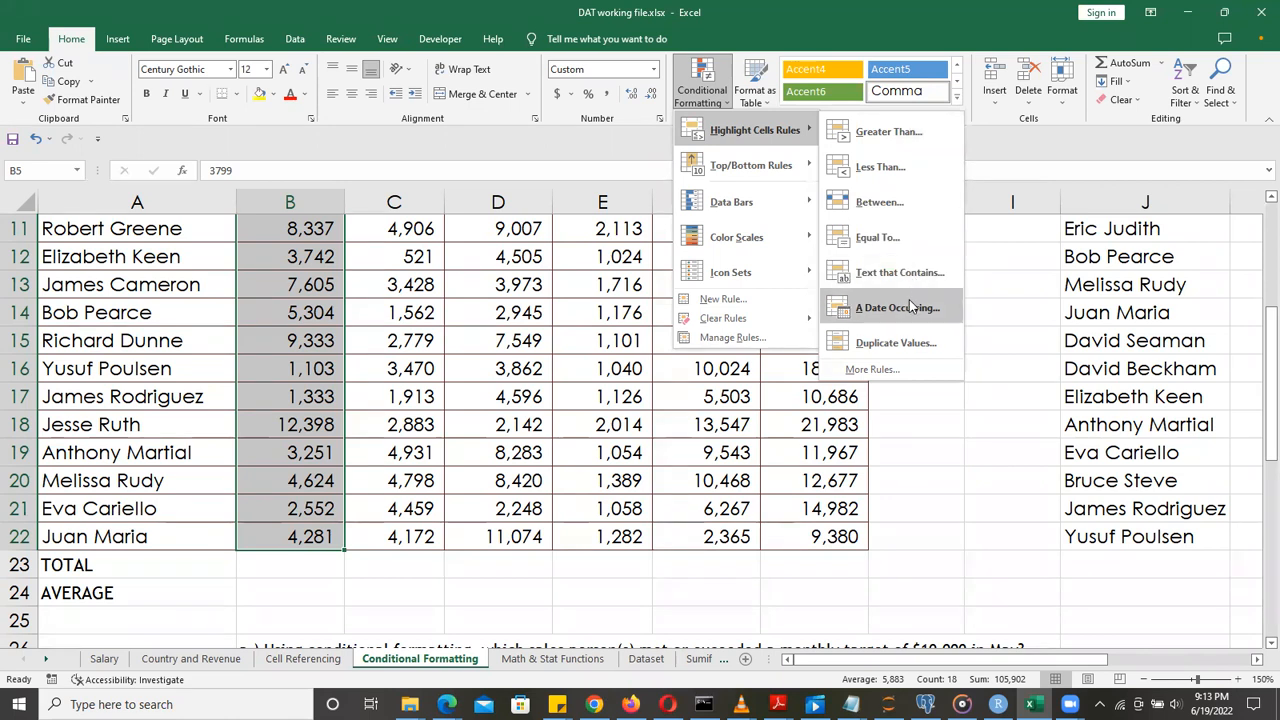
left_click(874, 371)
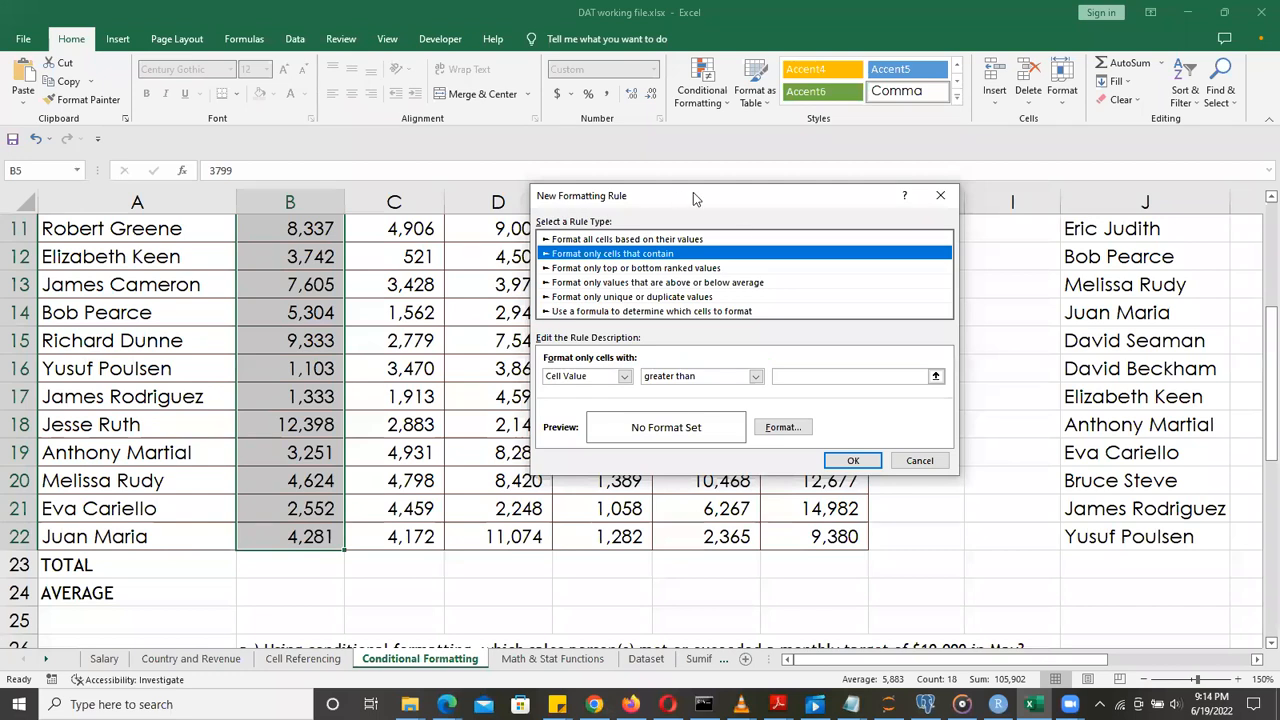
left_click(597, 241)
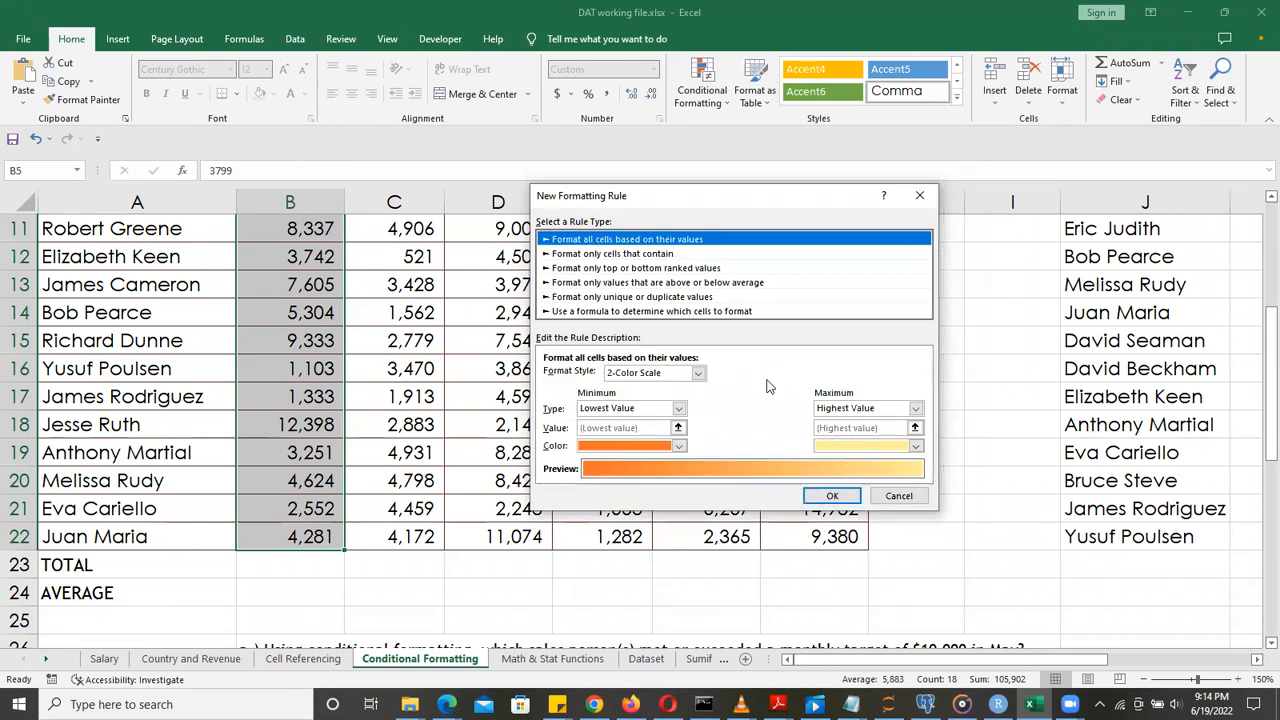
left_click(595, 254)
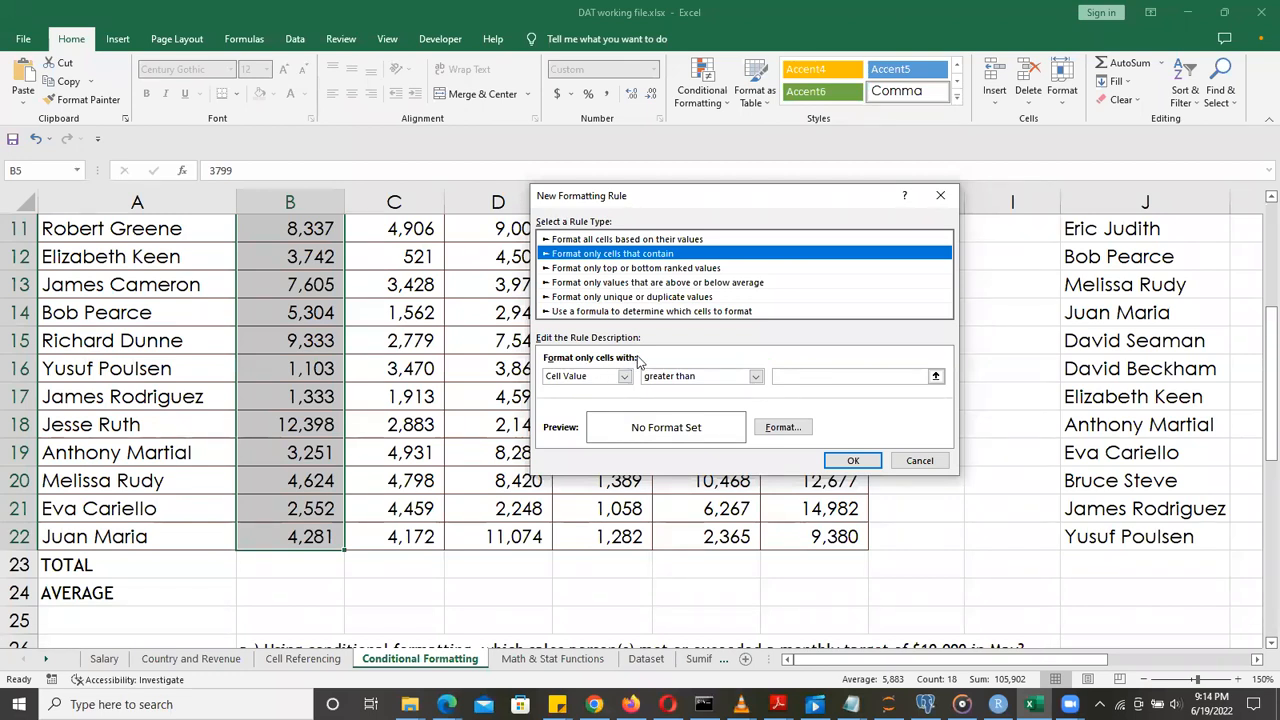
left_click(756, 377)
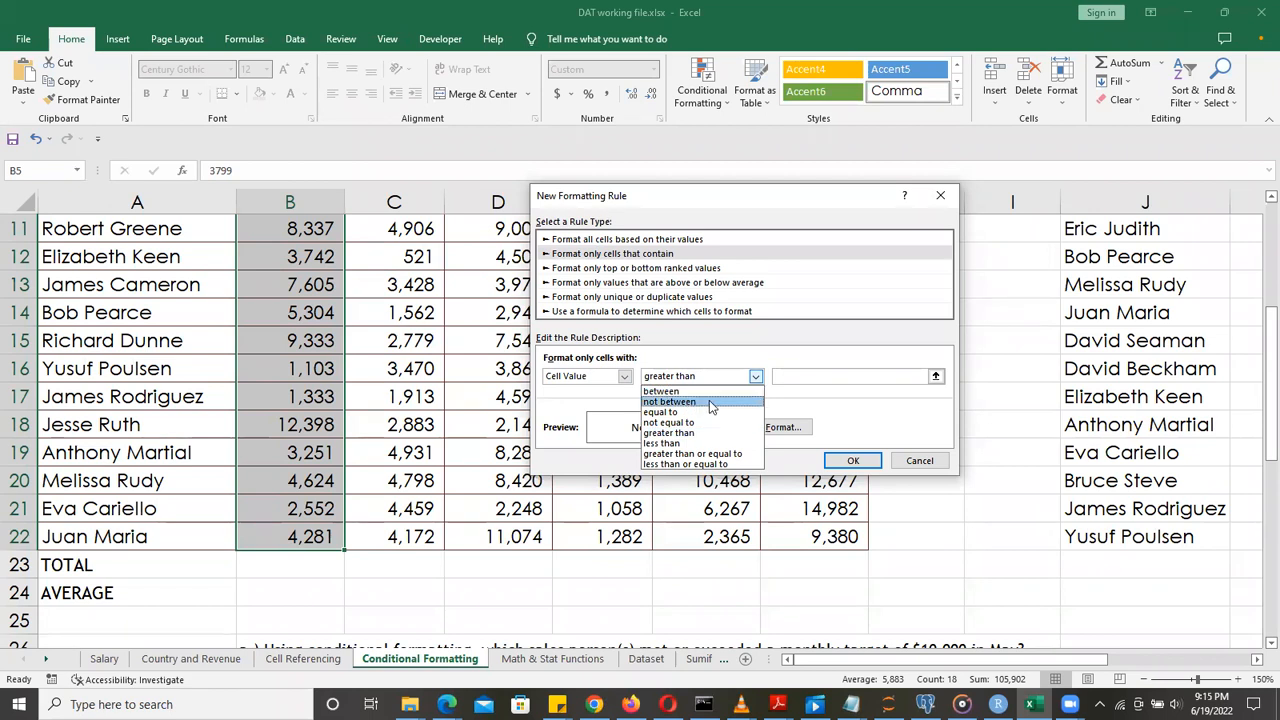
left_click(662, 455)
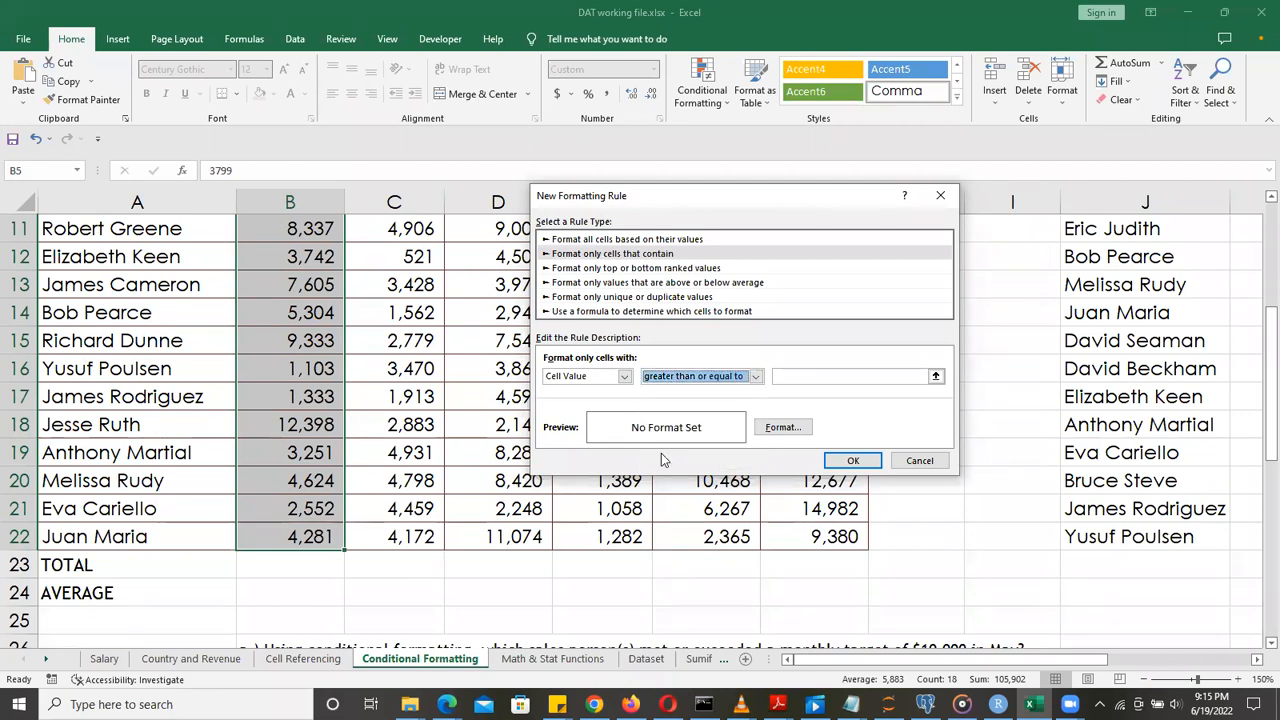
left_click(868, 377)
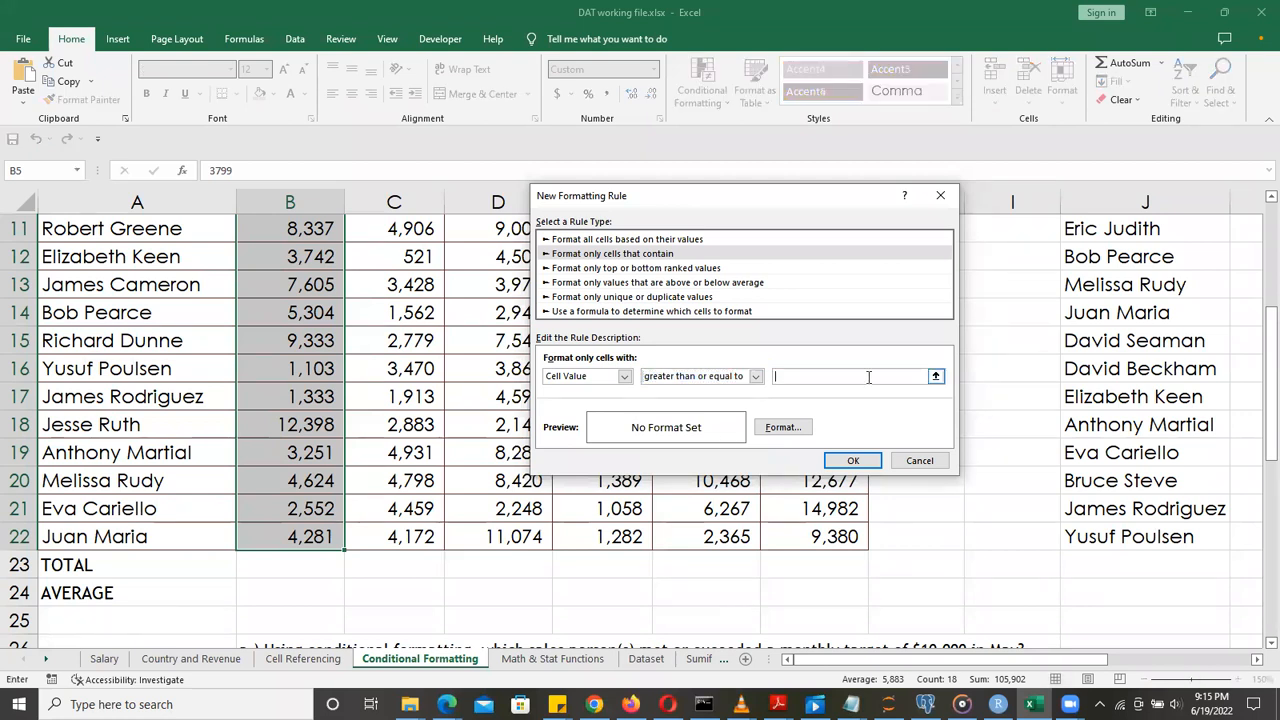
type("10000")
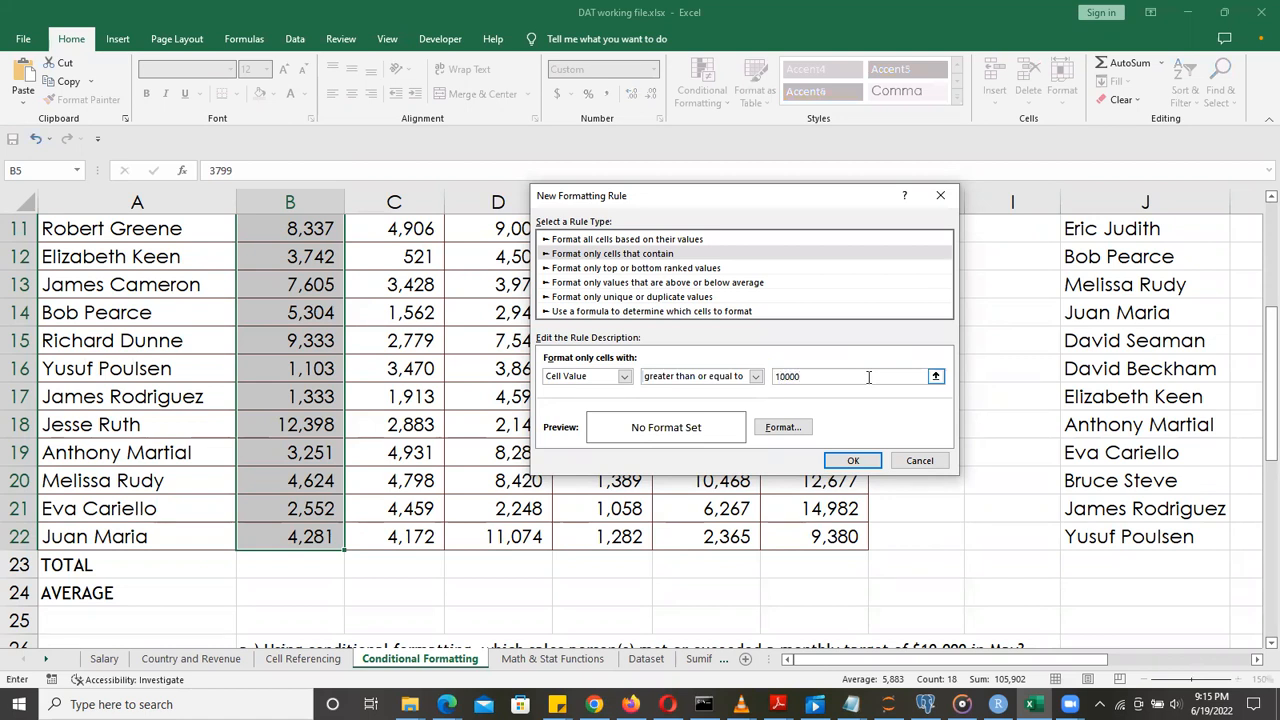
left_click(786, 428)
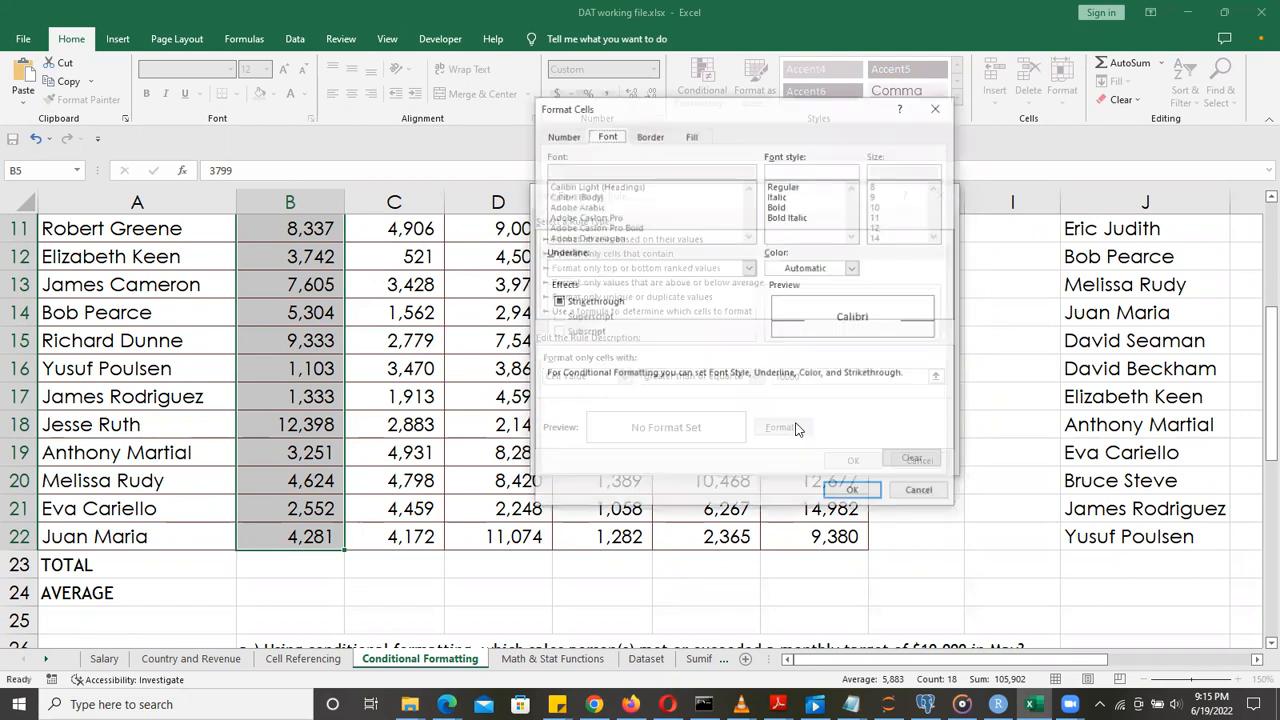
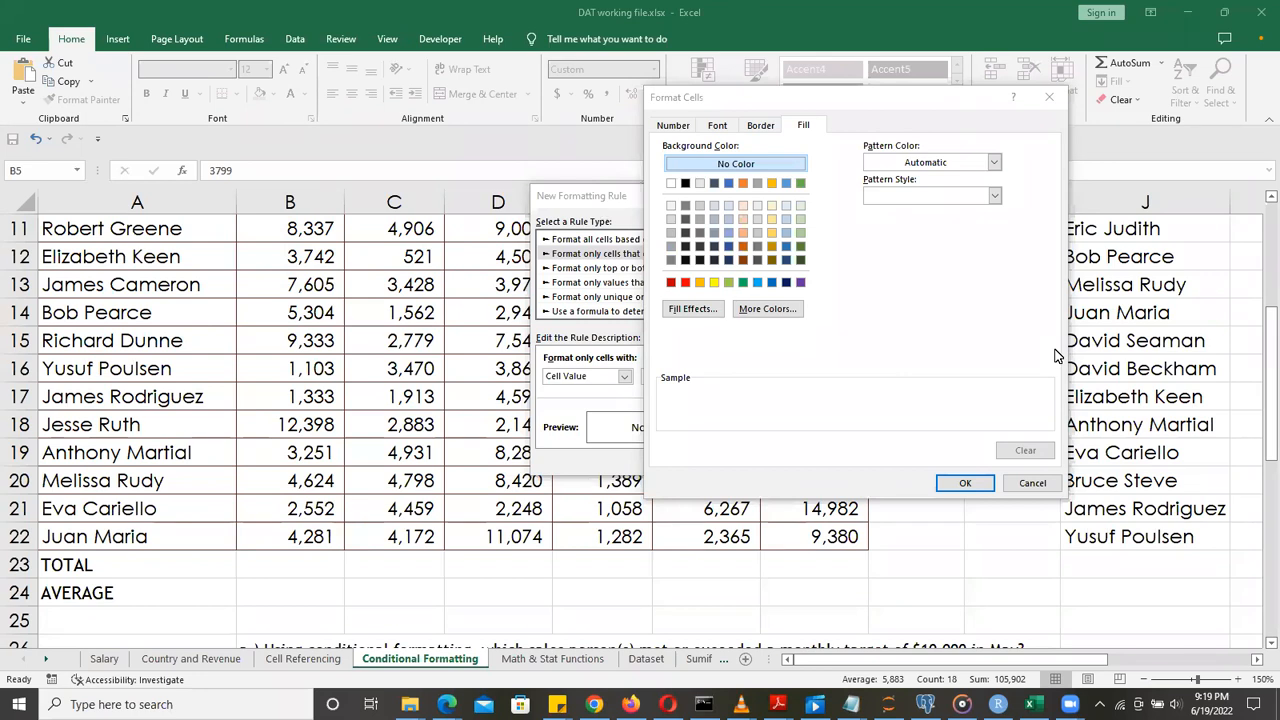
left_click(1035, 485)
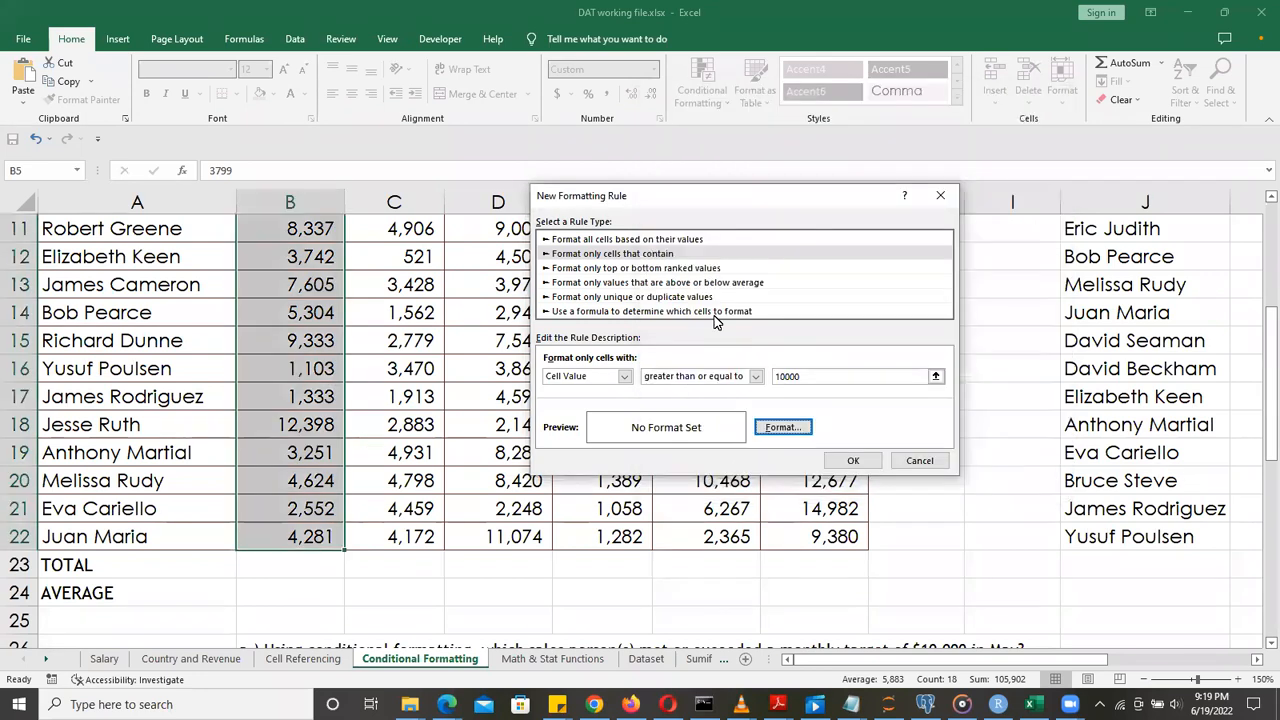
left_click(637, 256)
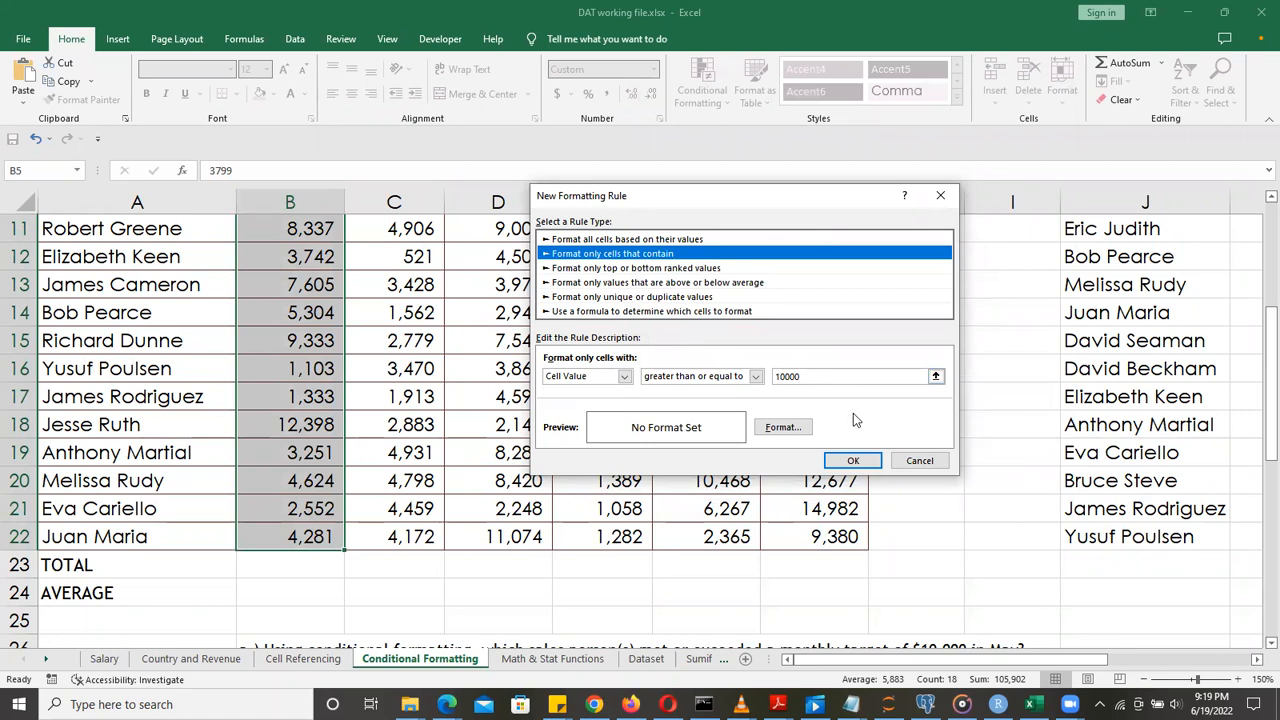
left_click(910, 459)
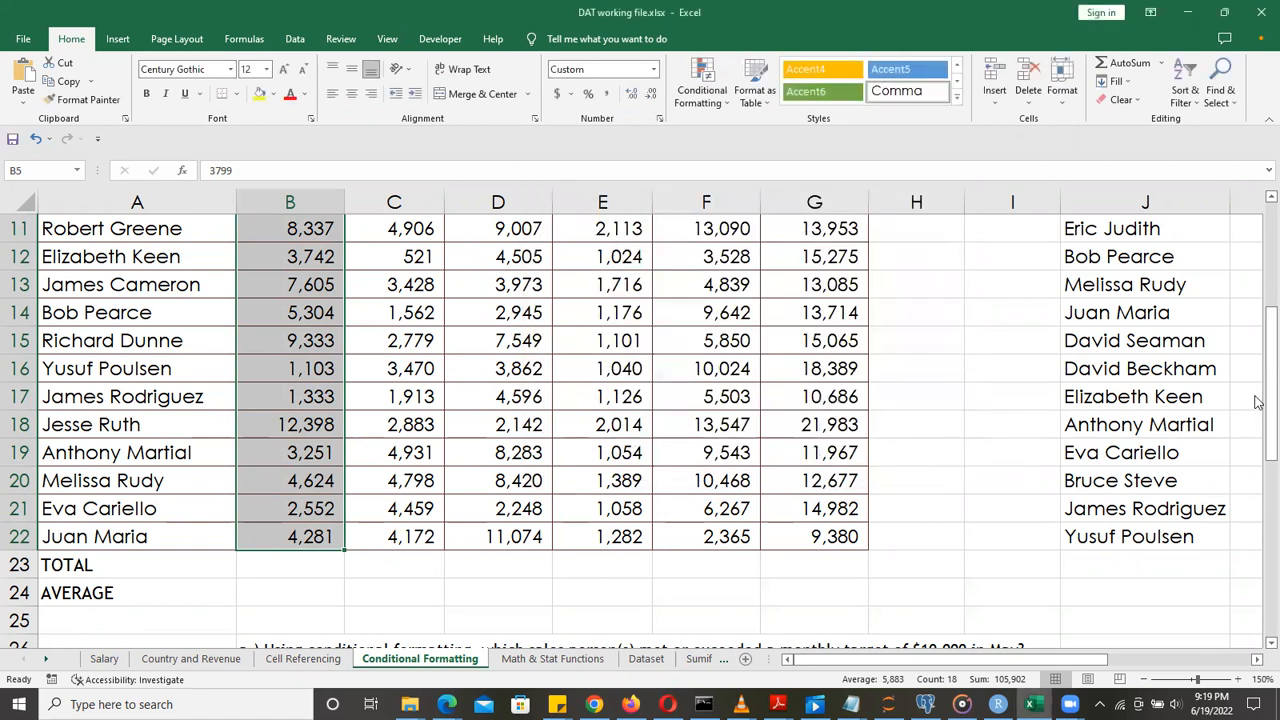
Define a new conditional formatting rule for the selected May sales that matches cell values greater than or equal to 10000
left_click_drag(1258, 396, 1258, 444)
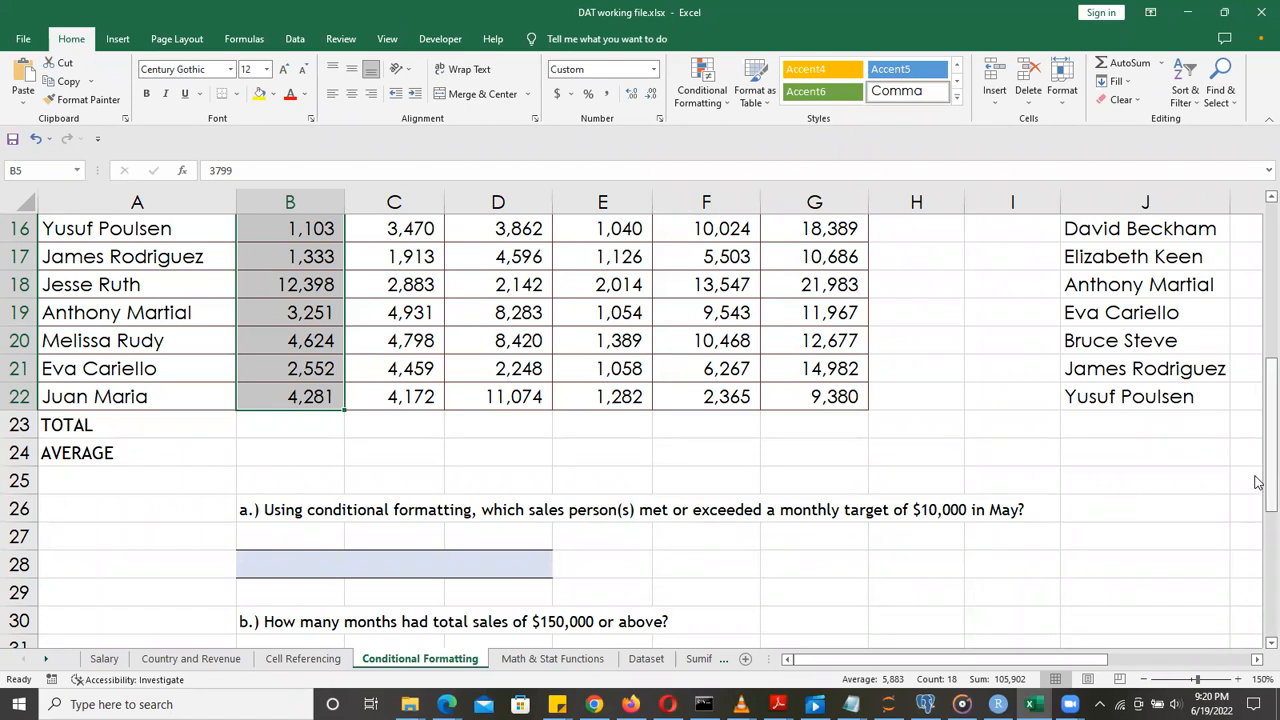
left_click_drag(1258, 482, 1258, 344)
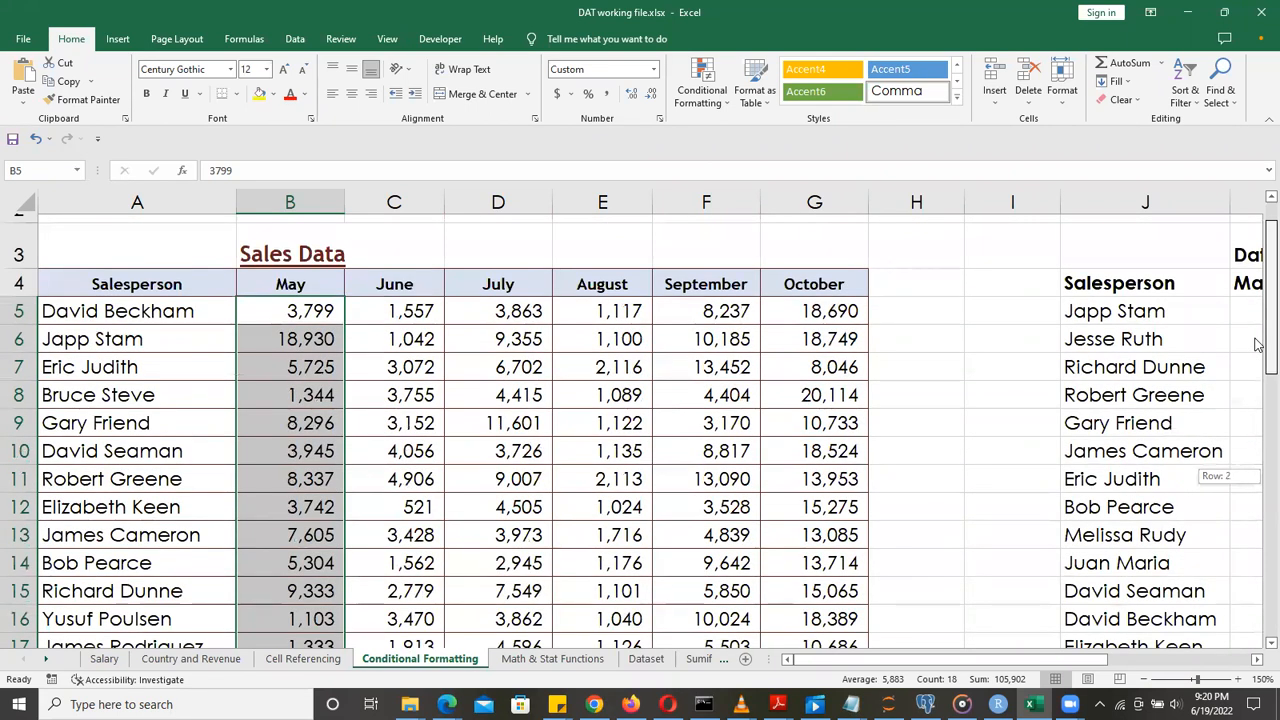
mouse_move(1258, 343)
left_mouse_down()
mouse_move(1258, 429)
mouse_move(1257, 352)
left_mouse_up()
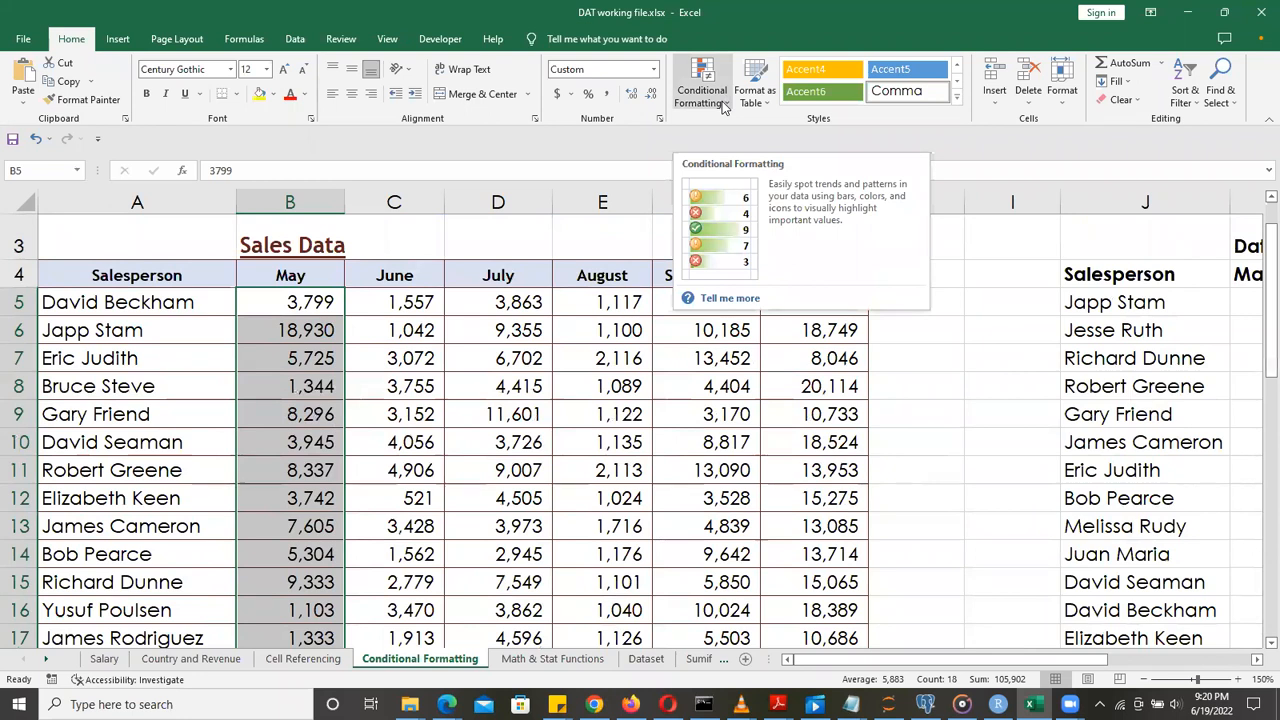
left_click(722, 105)
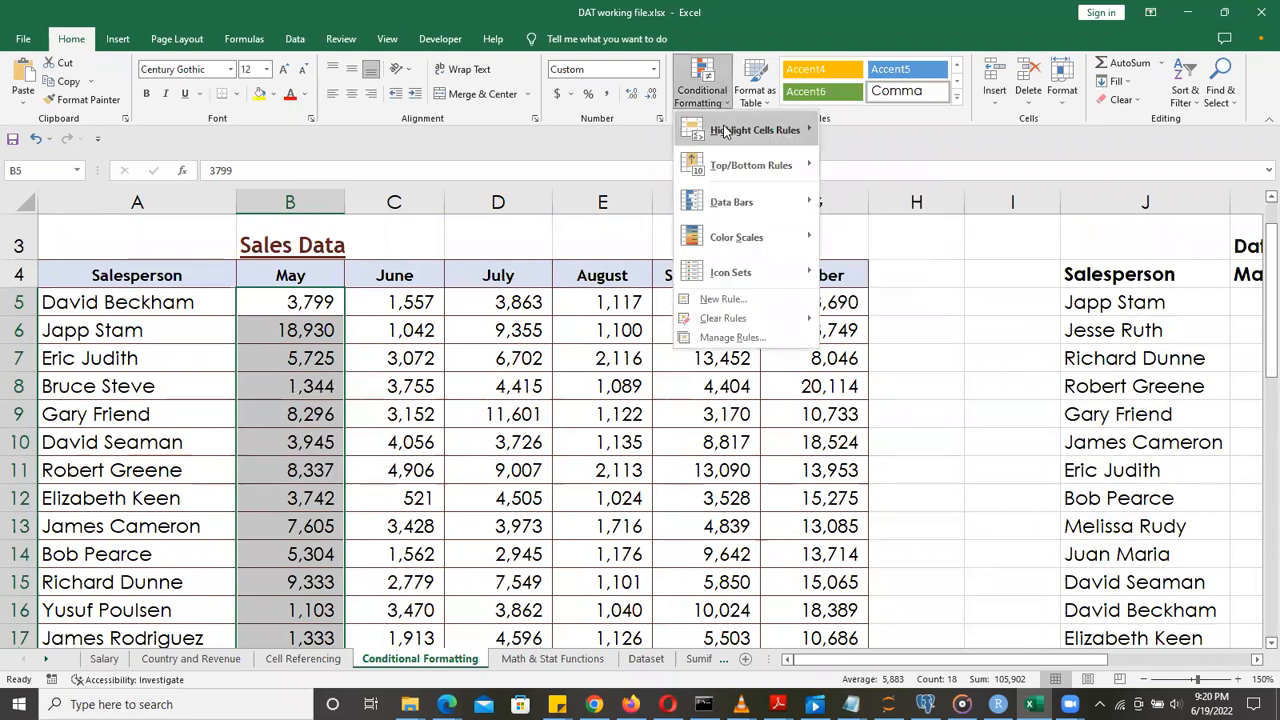
mouse_move(727, 131)
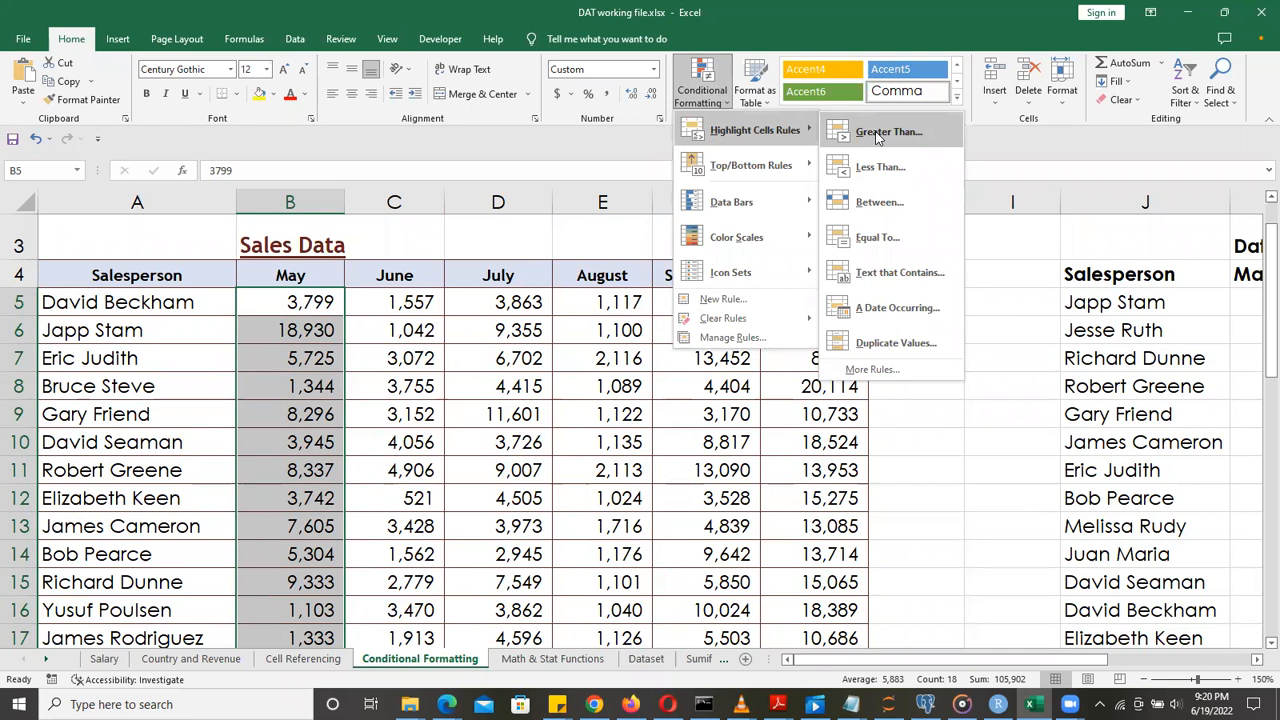
left_click(879, 370)
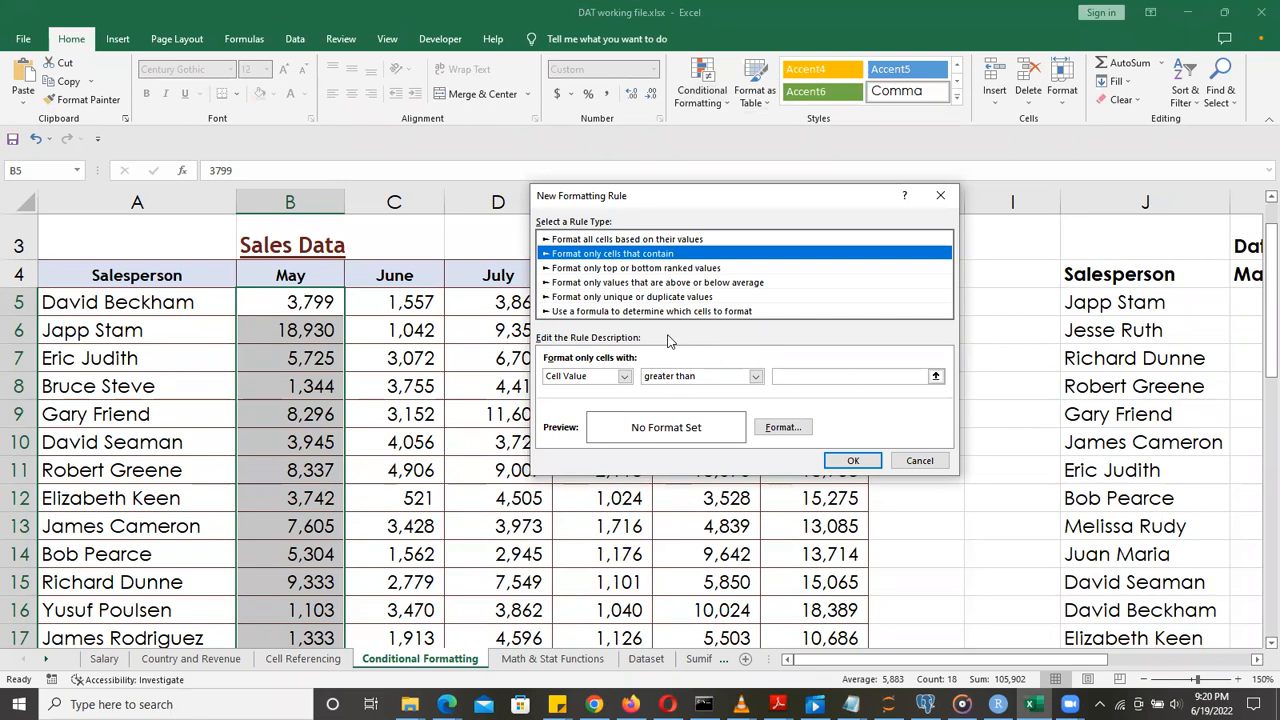
left_click(756, 376)
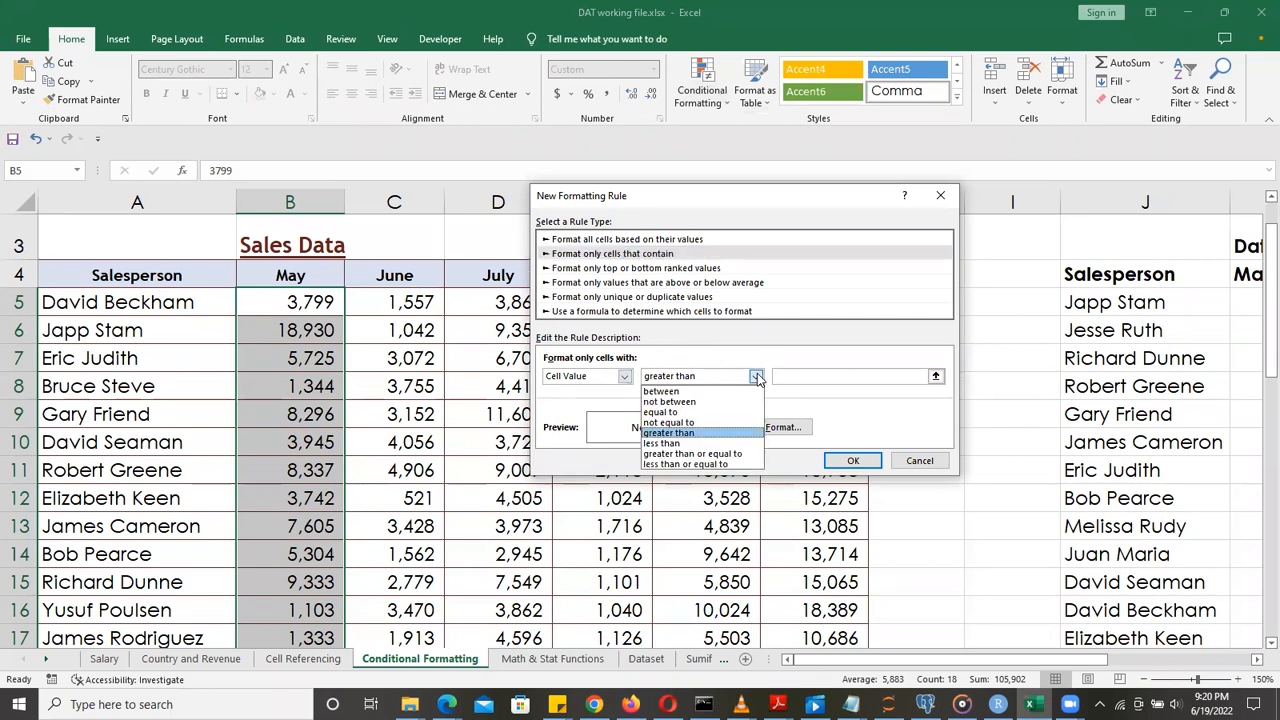
key("Up")
key("Up")
key("Up")
key("Up")
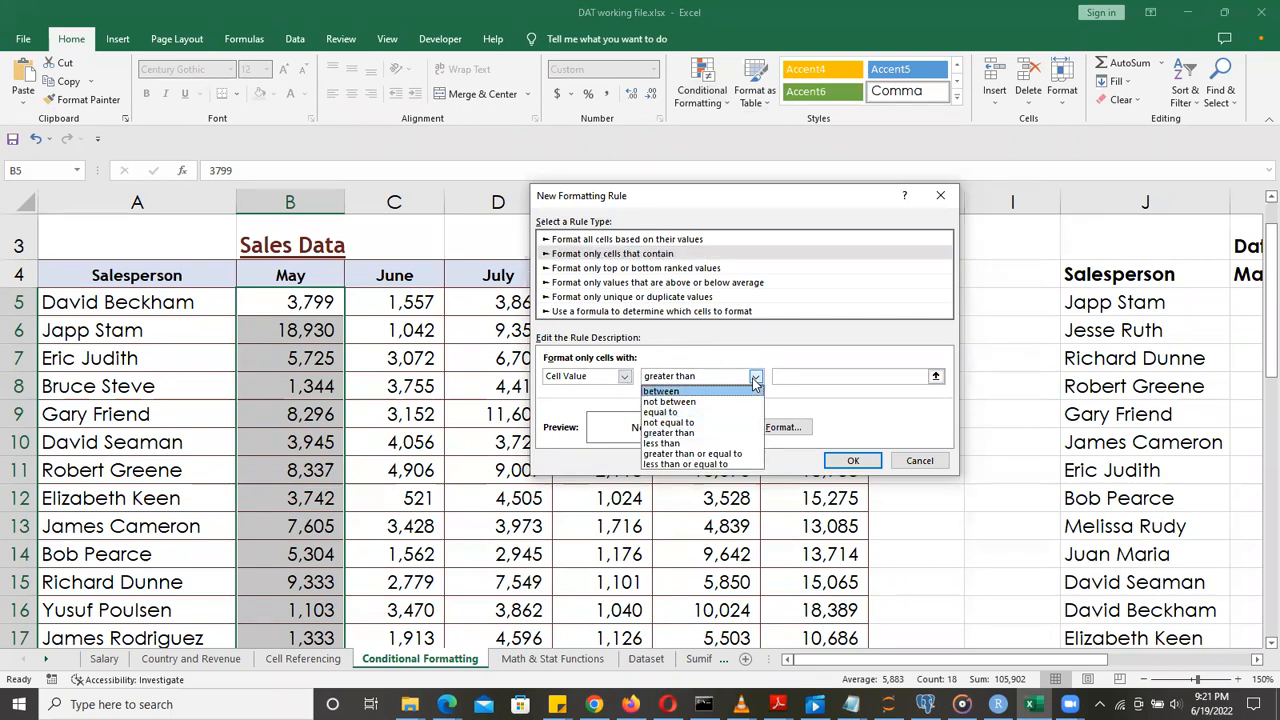
left_click(705, 454)
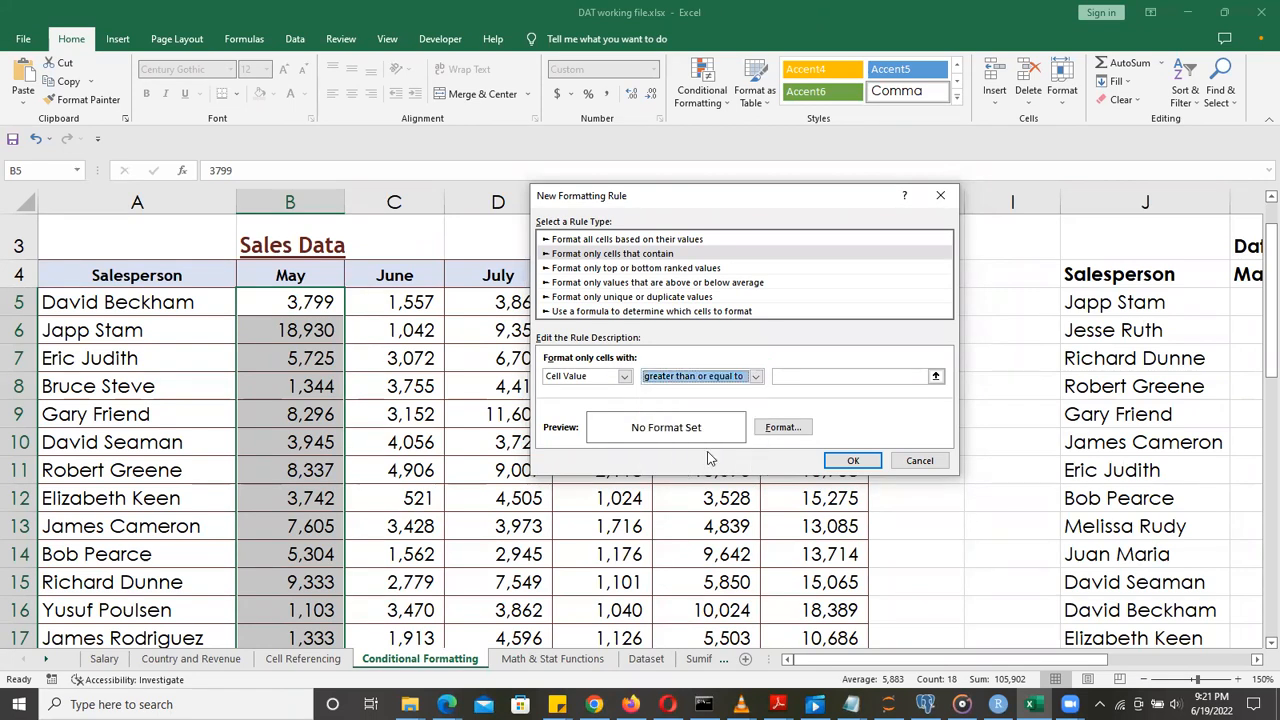
left_click(830, 375)
type("10000")
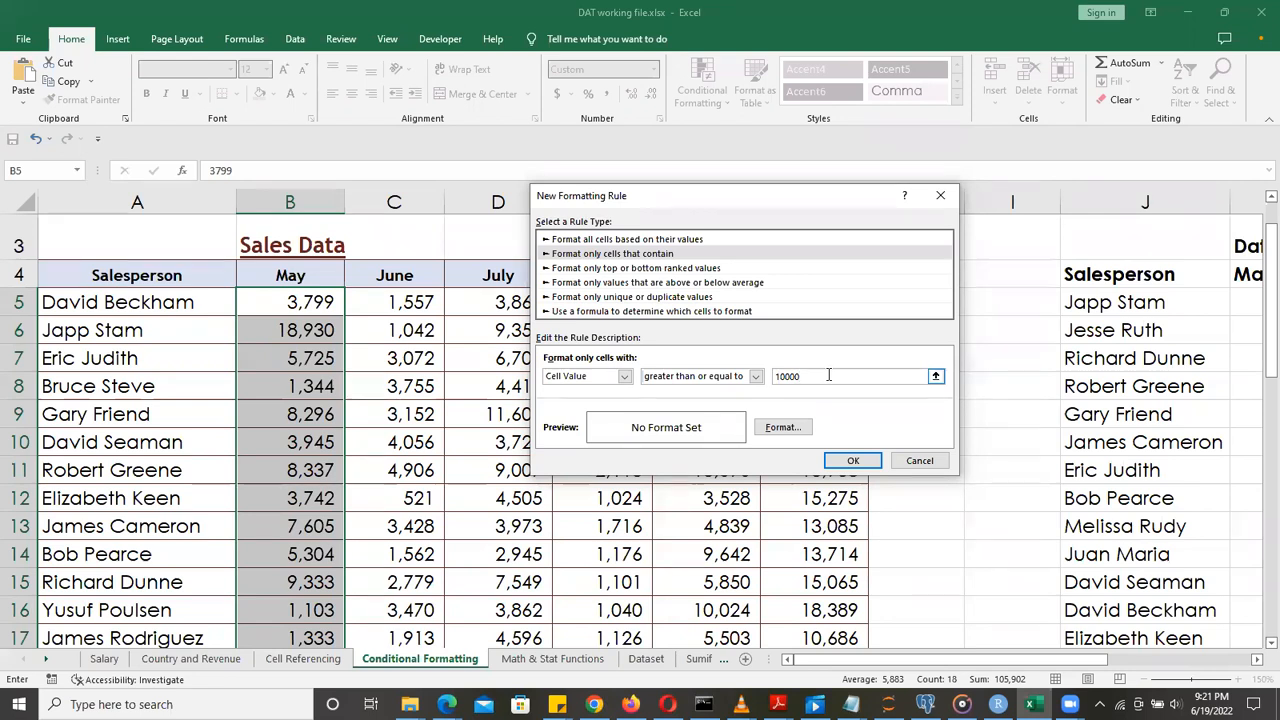
Give the rule for May sales a bright blue fill and apply it to the selected cells
left_click(785, 428)
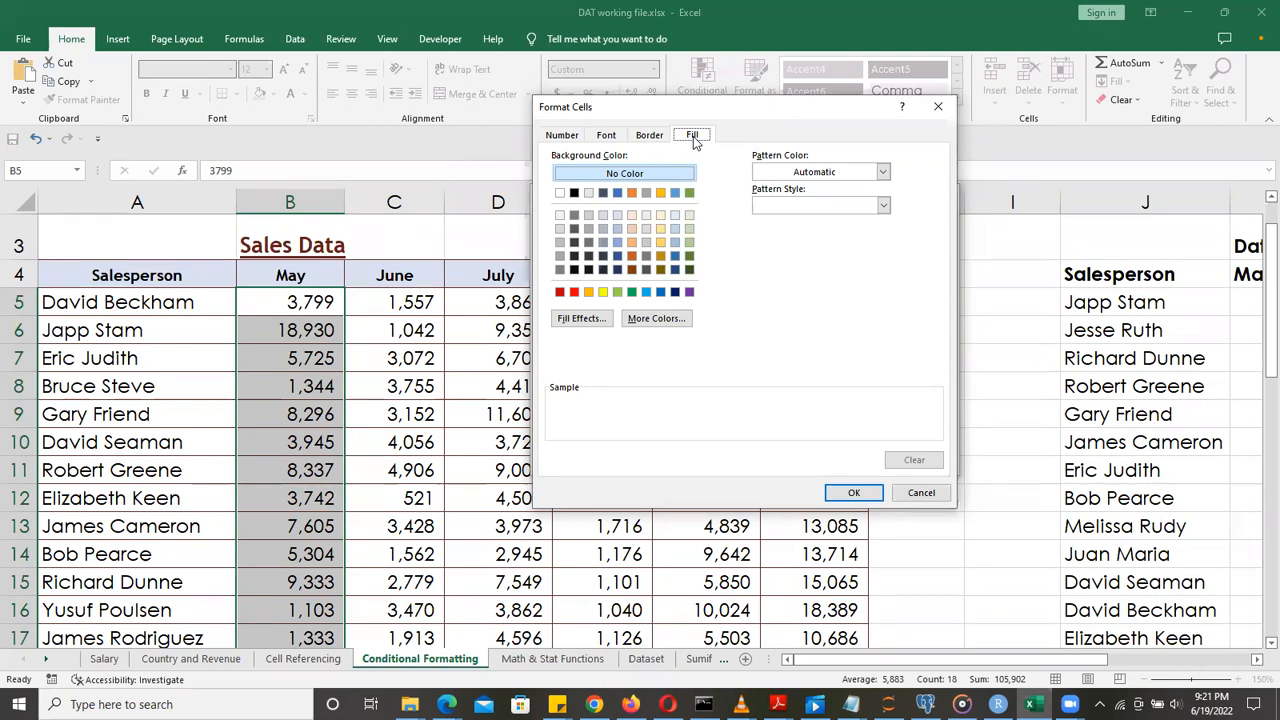
left_click(646, 292)
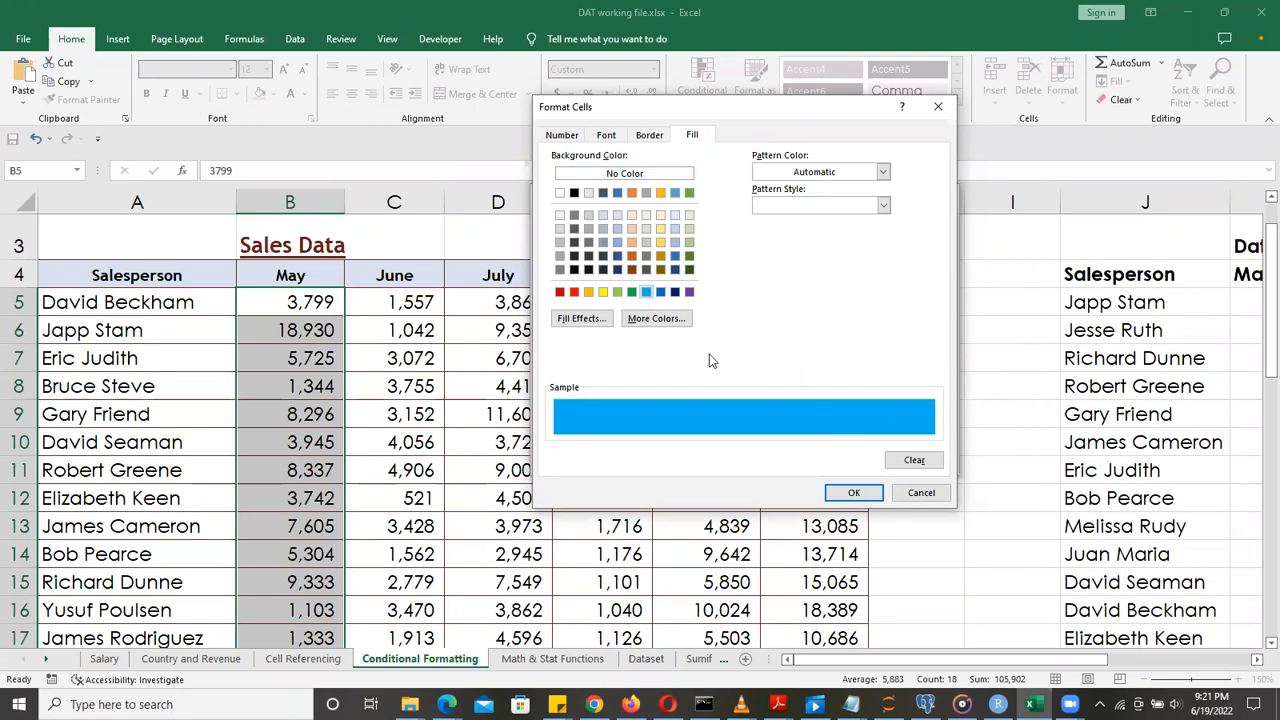
left_click(853, 493)
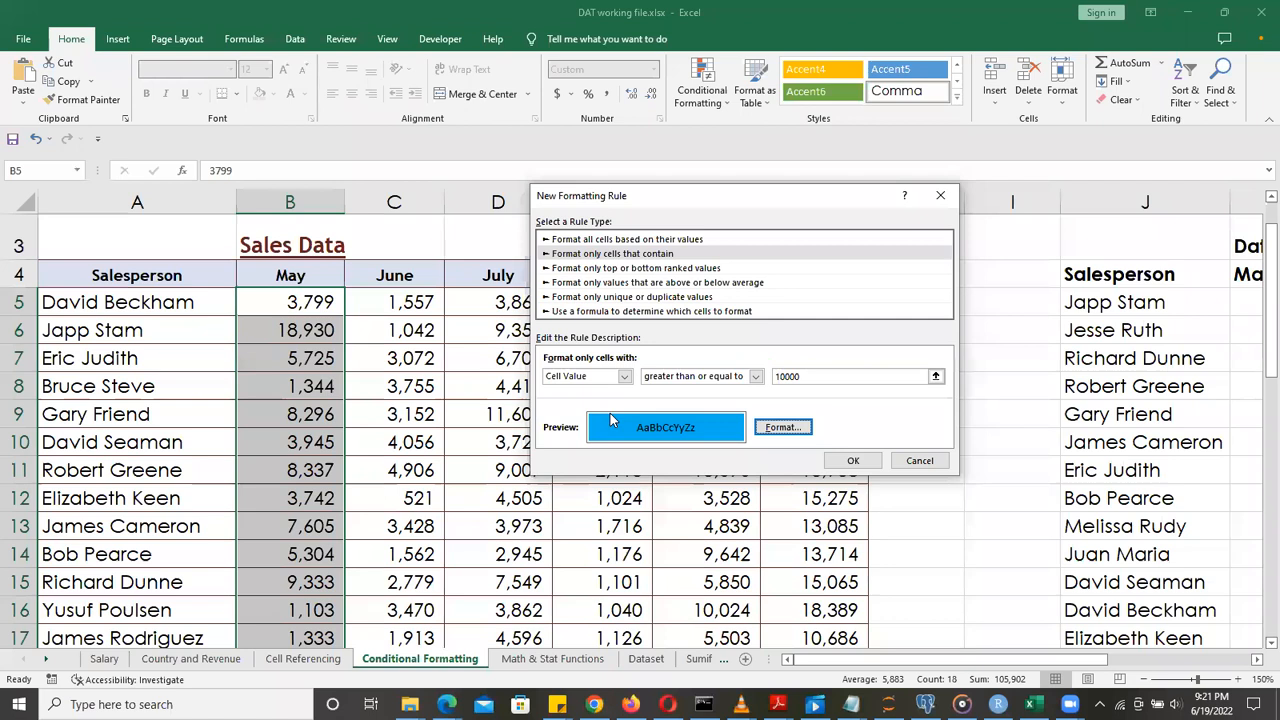
left_click(850, 462)
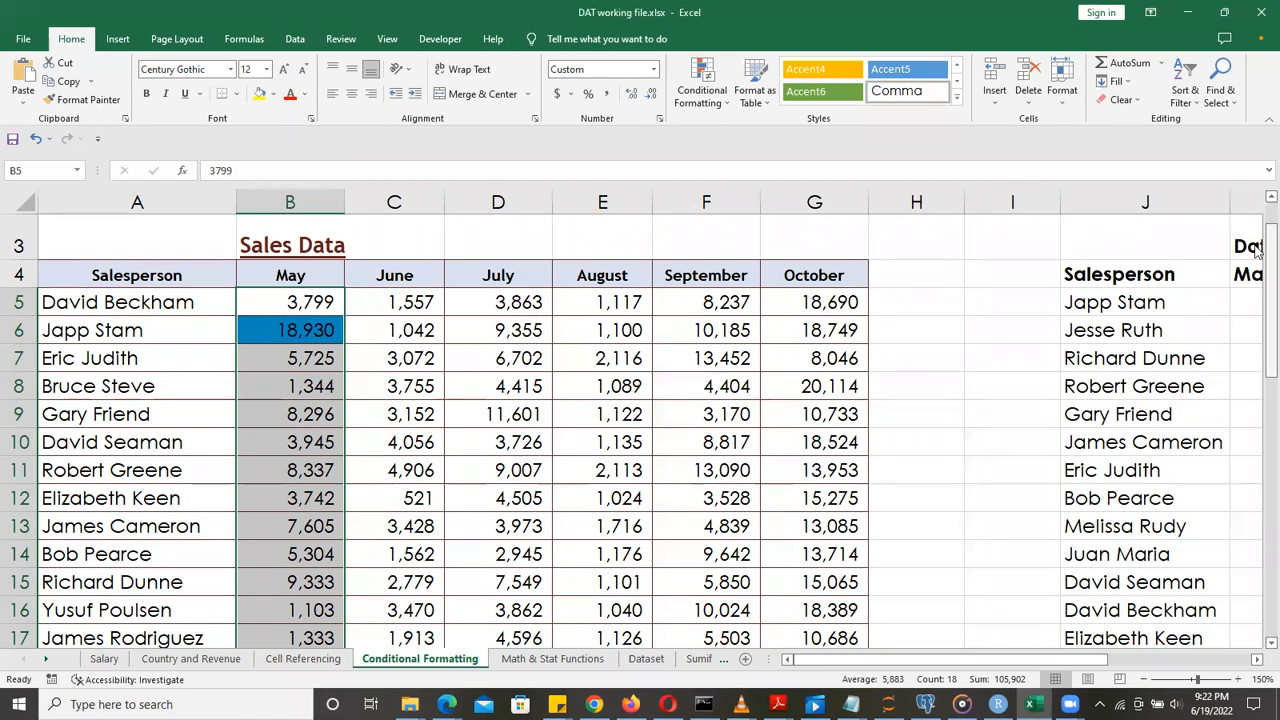
Answer question a in B28 with the full names of the salespeople whose May sales are highlighted, separated by a comma
left_click_drag(1257, 250, 1258, 426)
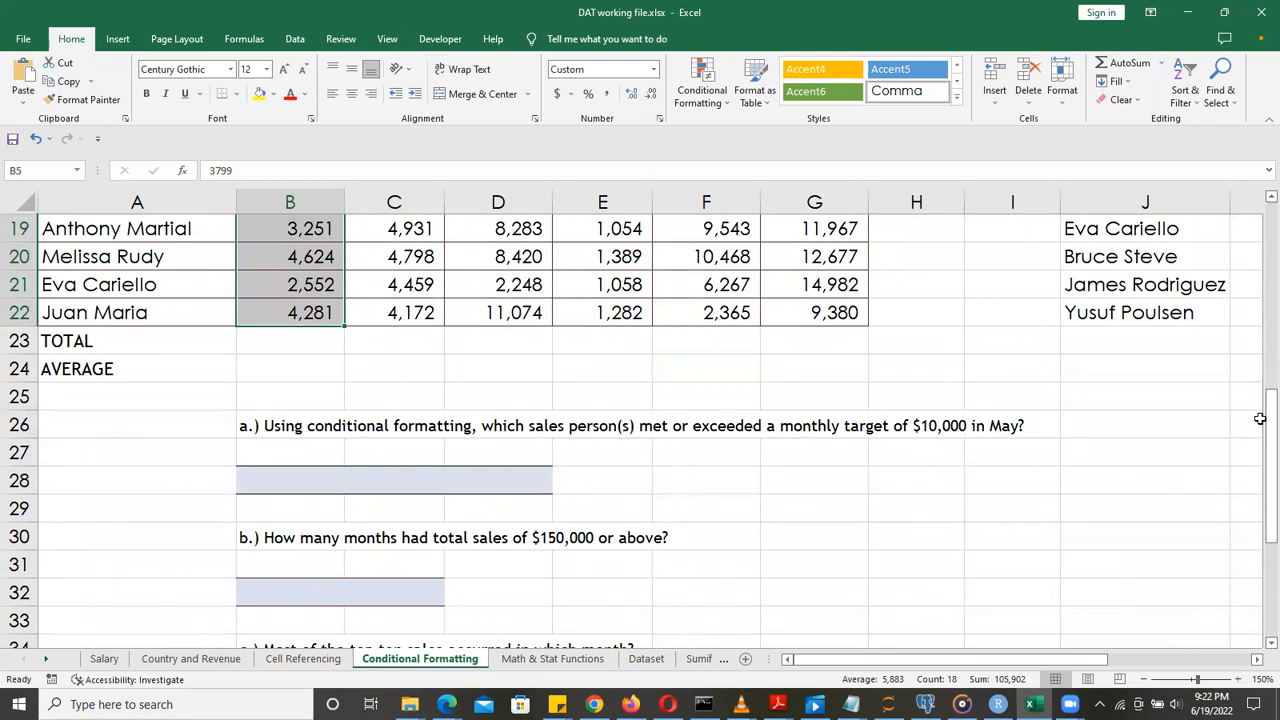
left_click_drag(1258, 452, 1258, 302)
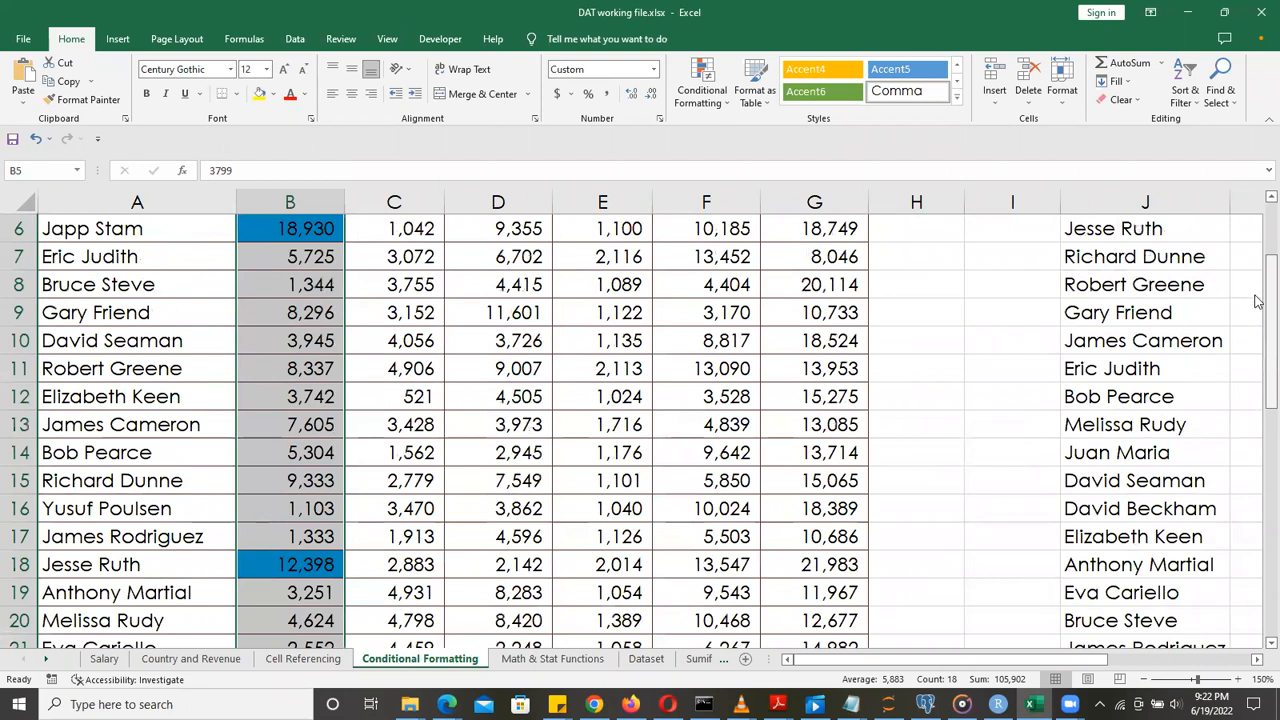
scroll(1258, 302, "up", 1)
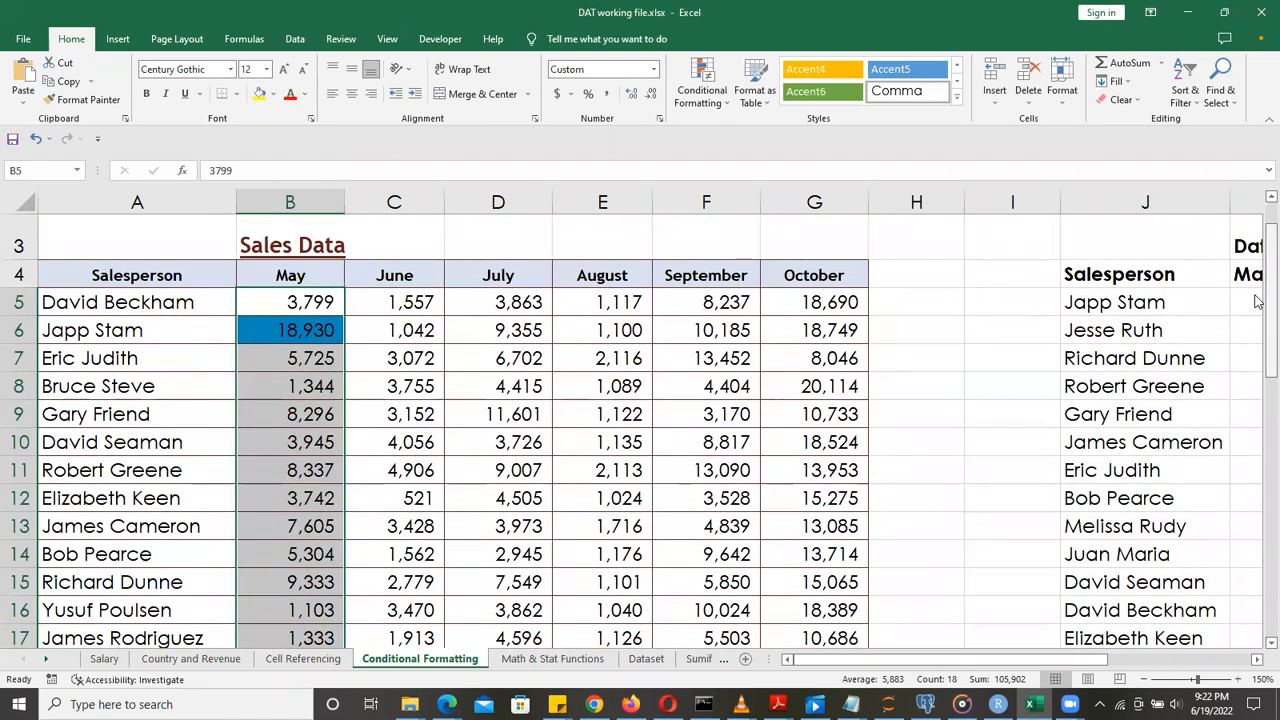
left_click_drag(1258, 302, 1258, 354)
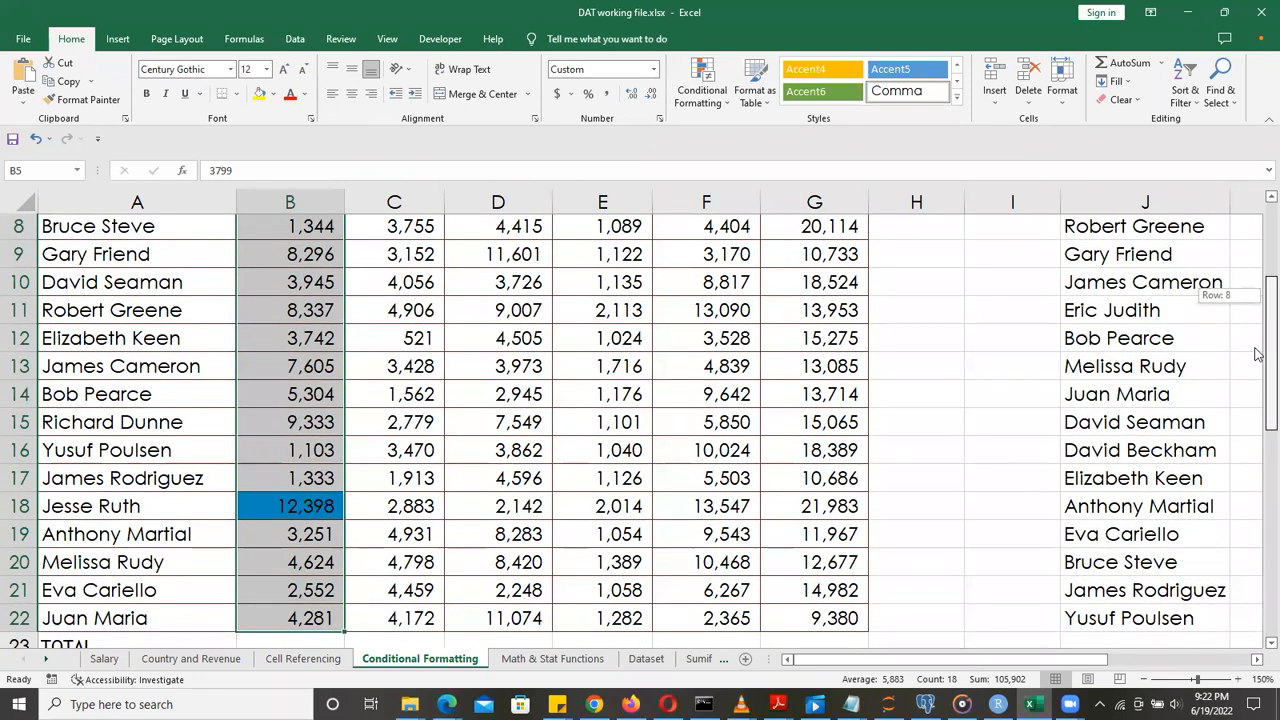
left_click_drag(1258, 354, 1258, 460)
left_click(368, 568)
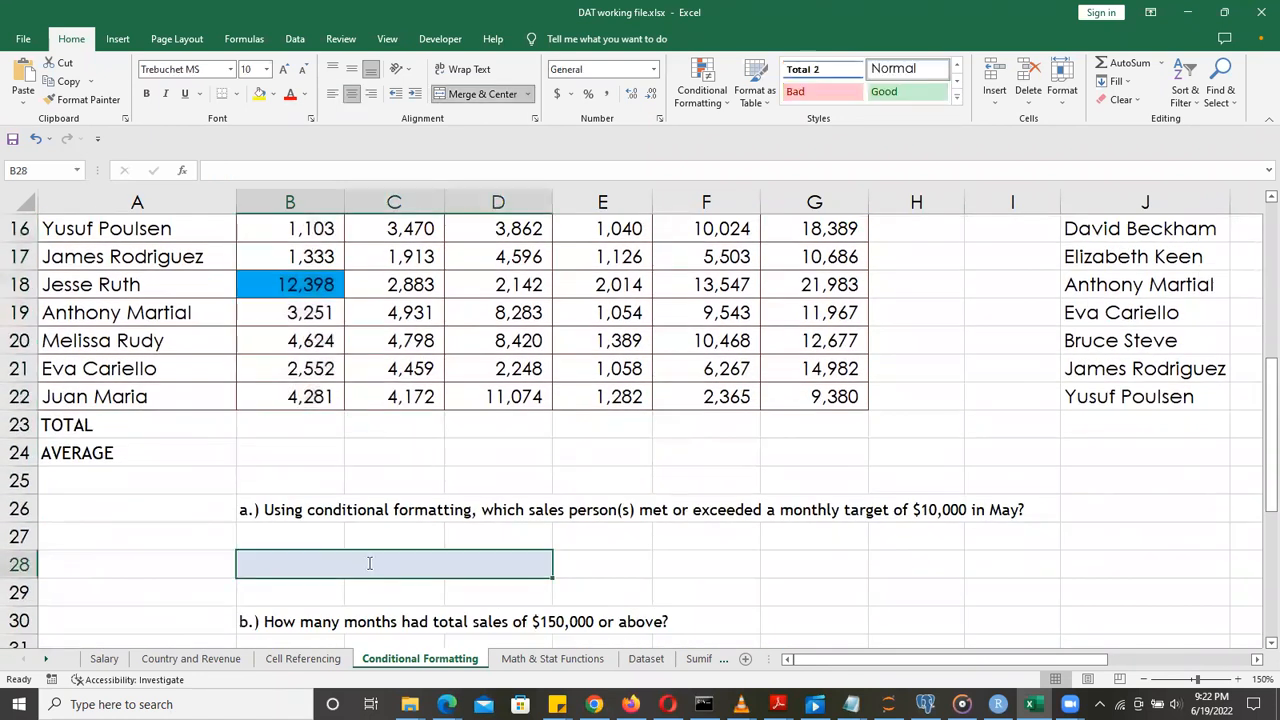
type("Japp Sta")
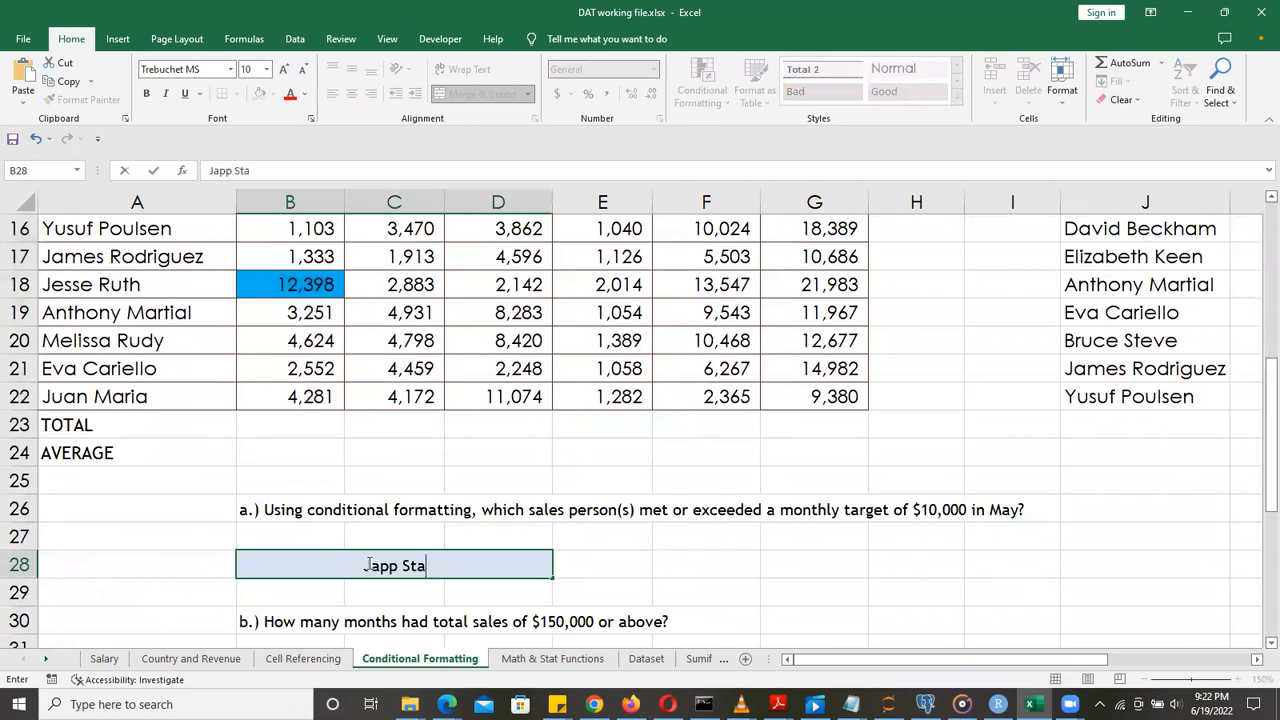
type("m, Jesse ")
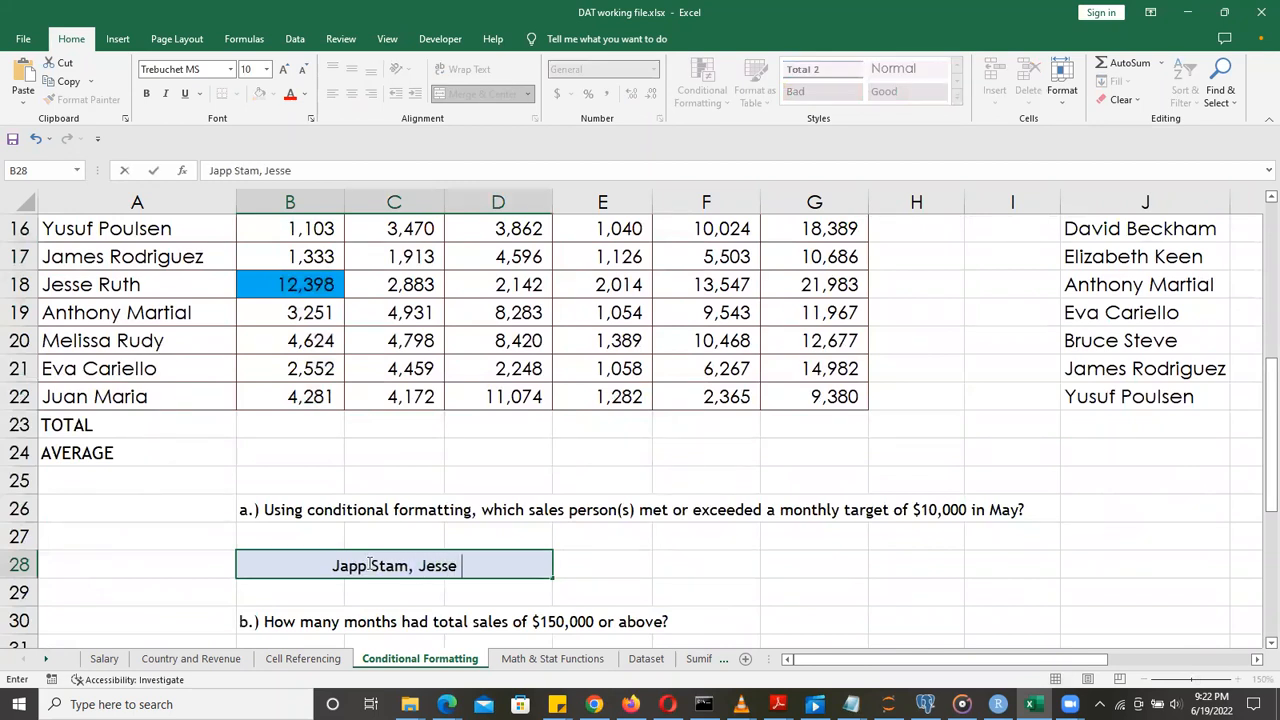
type("T")
type("Ruth")
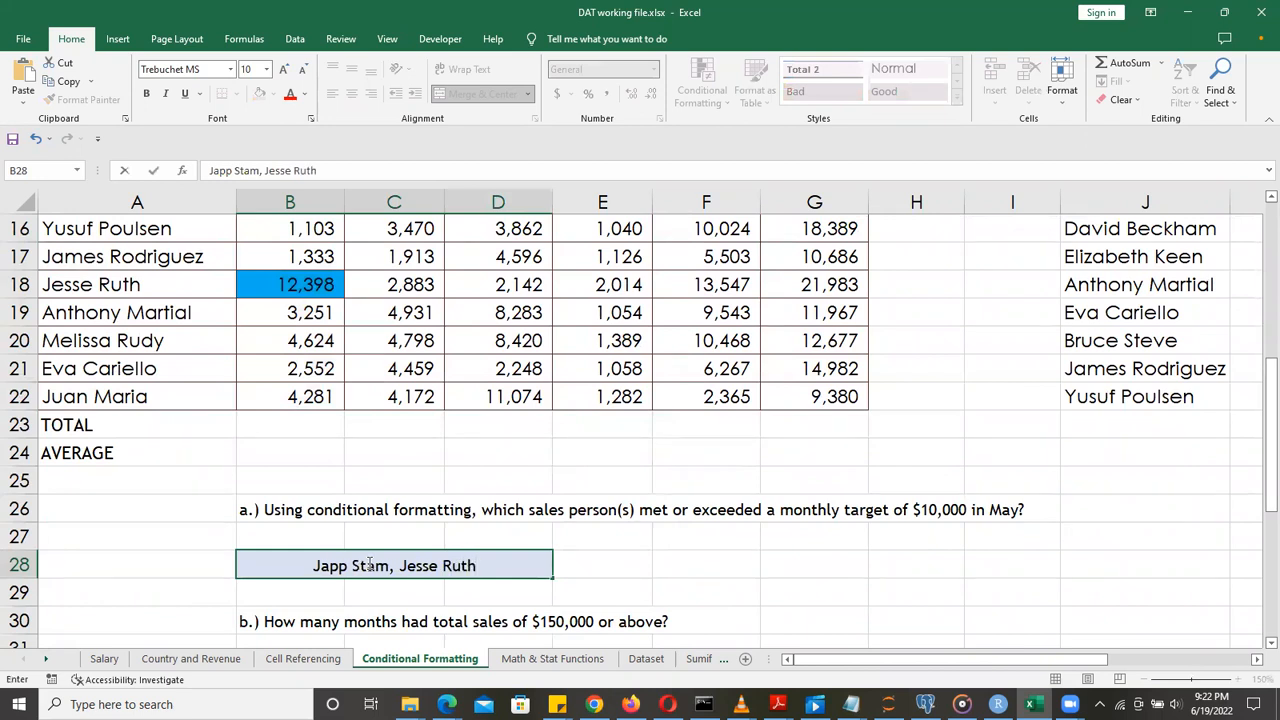
left_click(593, 568)
left_click(513, 569)
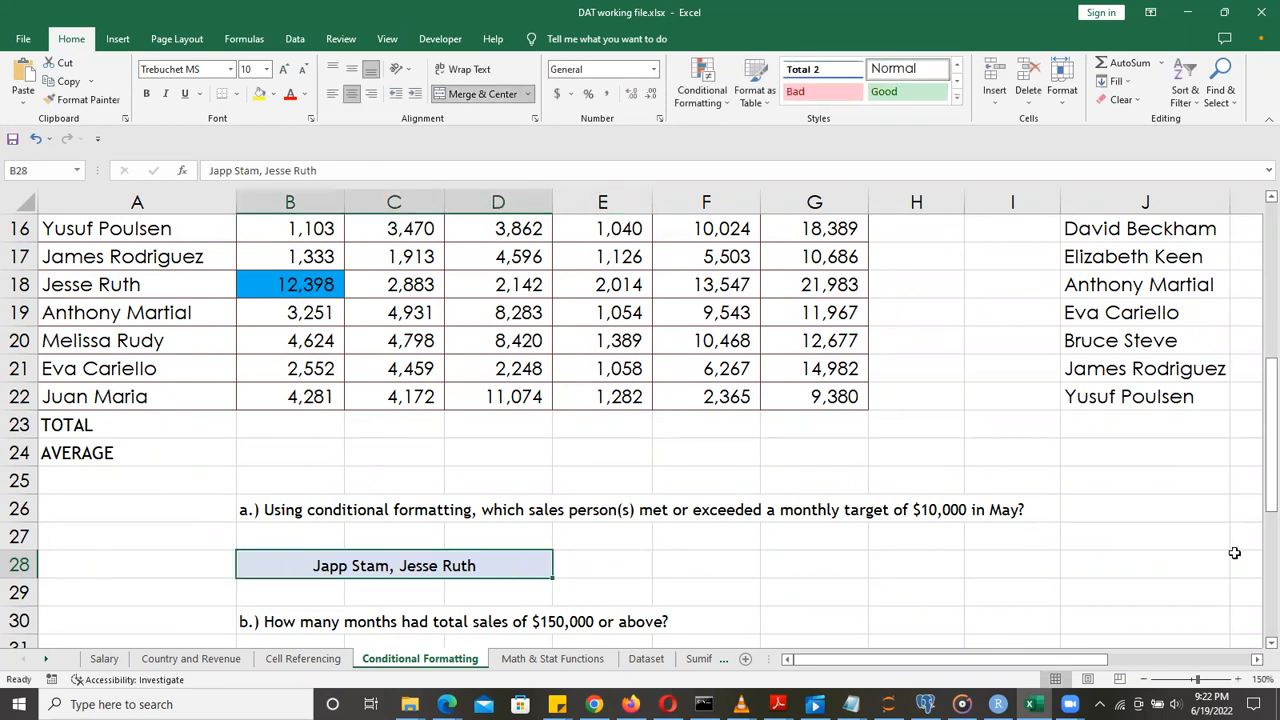
Total the May sales in B23 with =SUM(B5:B22) and fill the formula across the TOTAL row to October in G23
left_click_drag(1259, 480, 1258, 467)
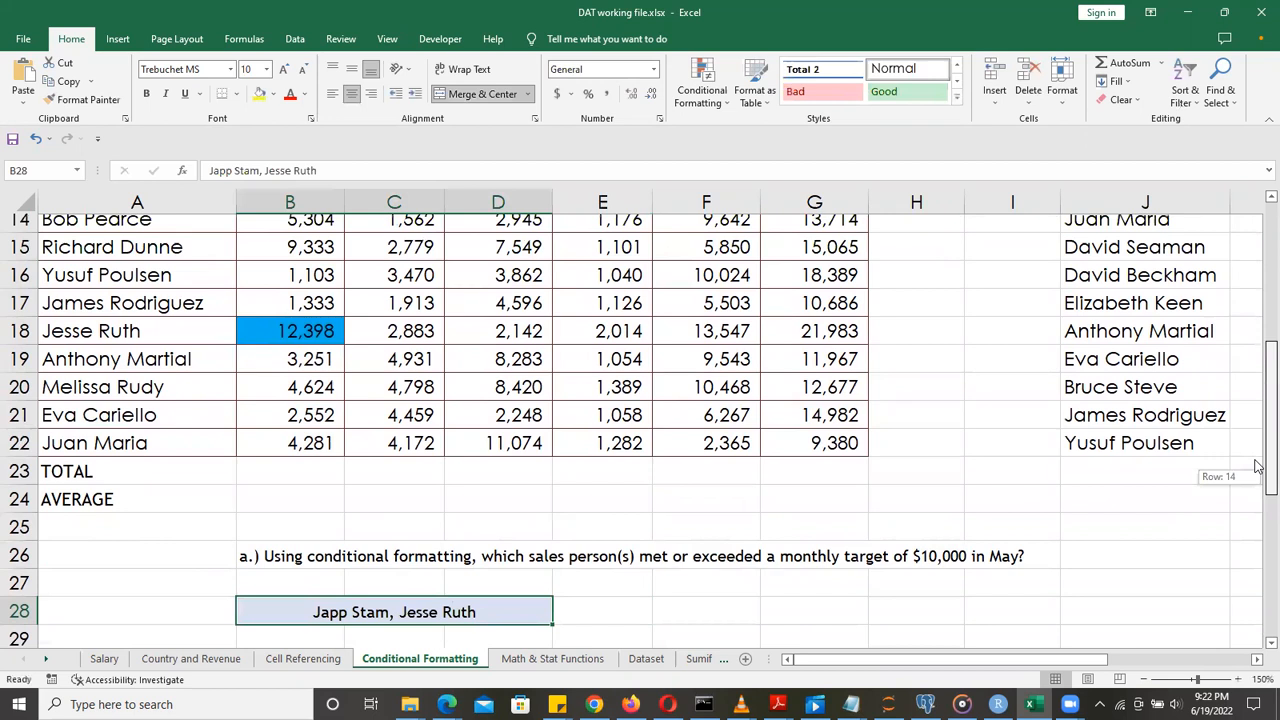
mouse_move(1258, 467)
left_mouse_down()
mouse_move(1258, 496)
mouse_move(1258, 485)
left_mouse_up()
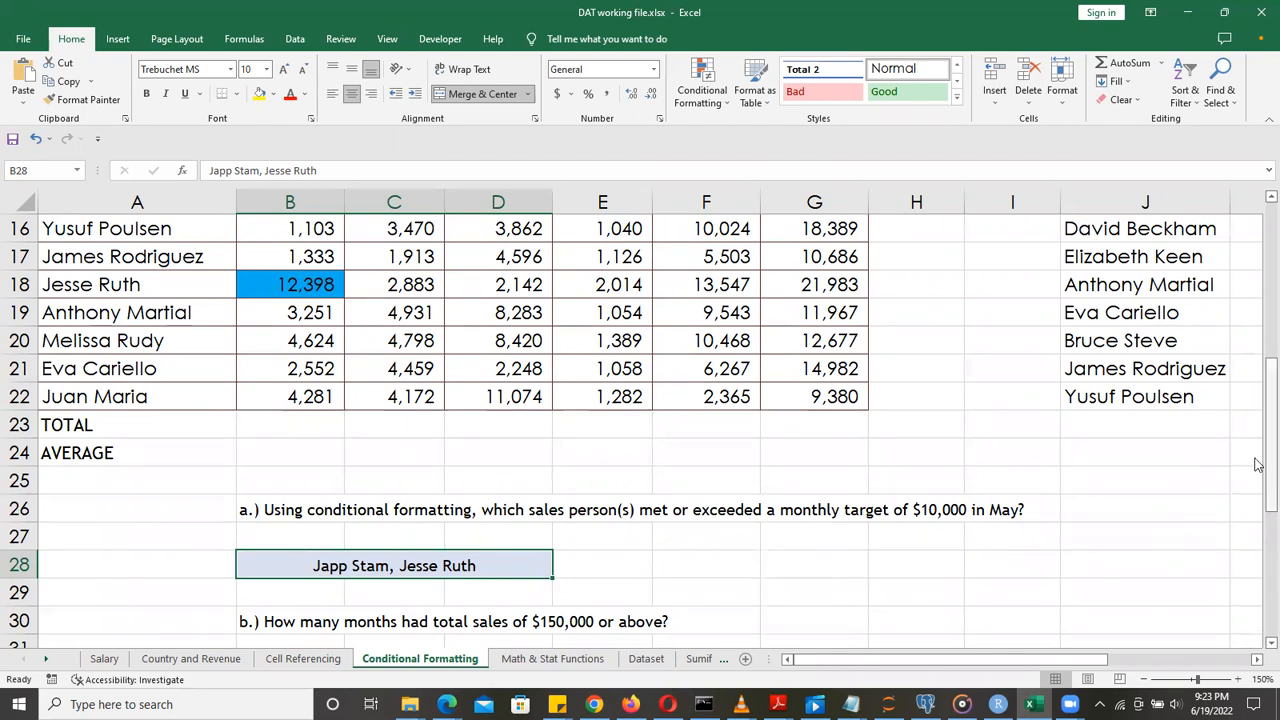
left_click_drag(1257, 437, 1257, 462)
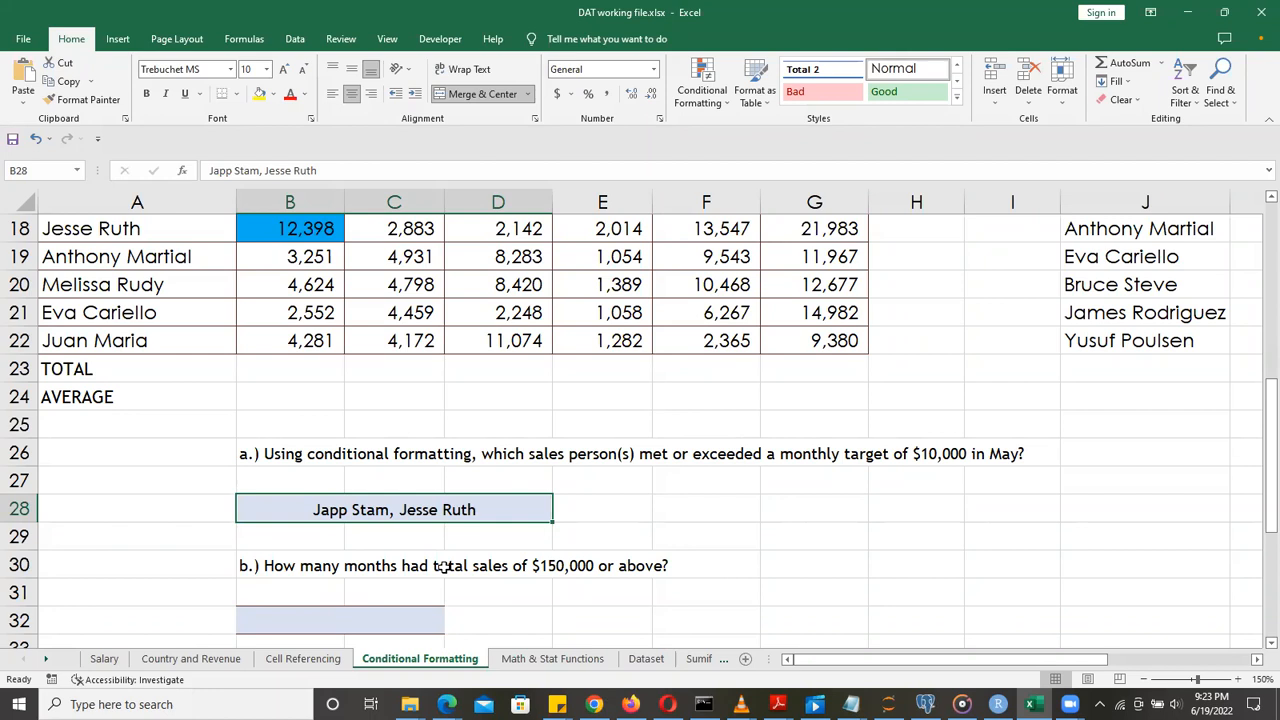
left_click(279, 368)
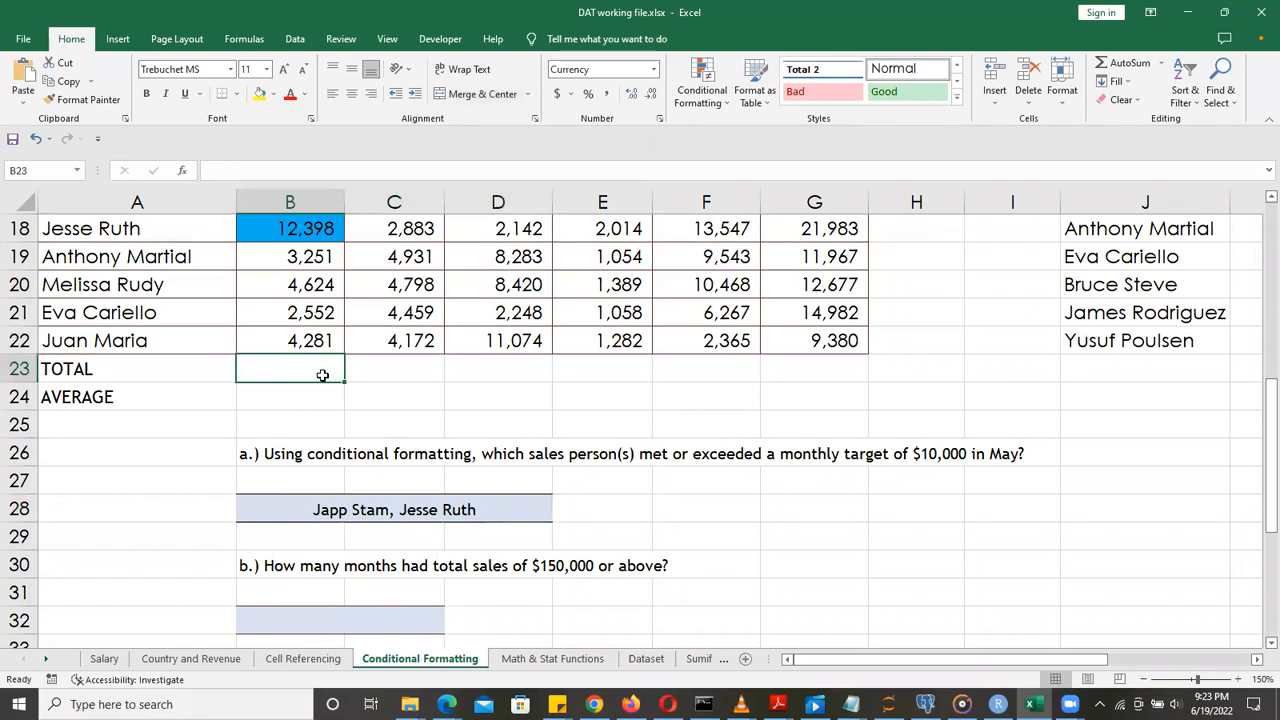
key("alt+equal")
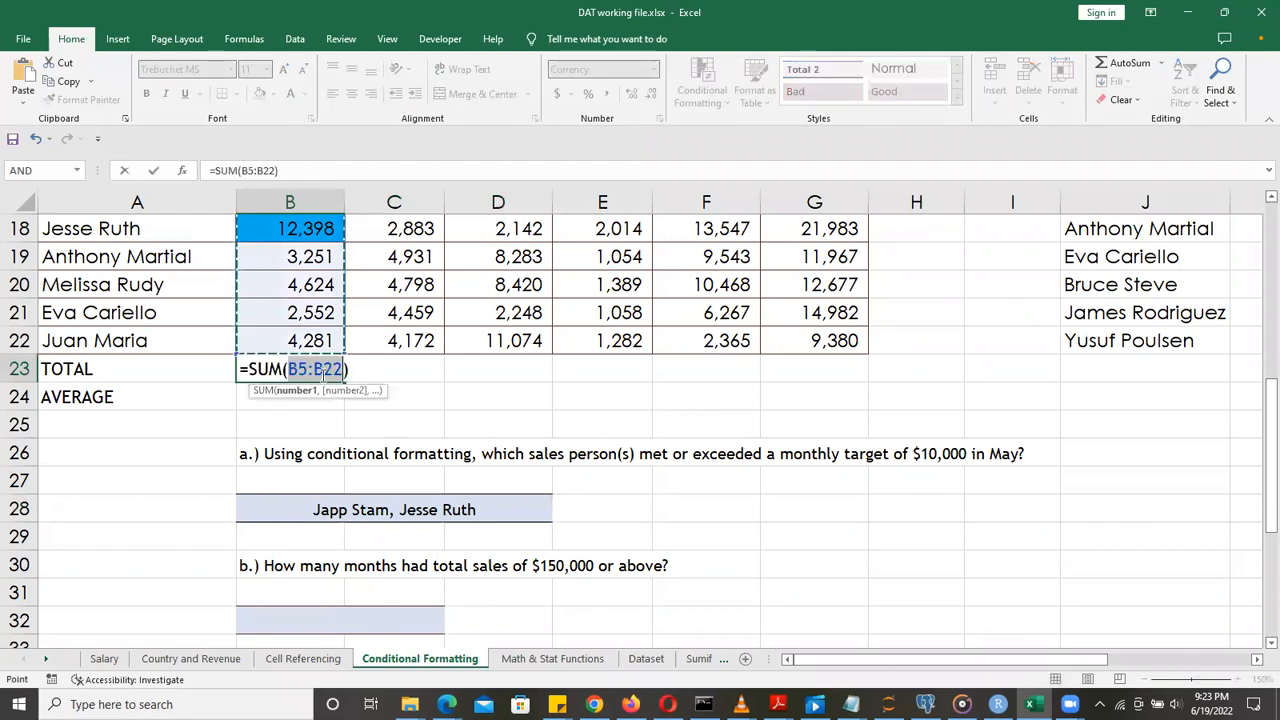
key("Return")
left_click(323, 372)
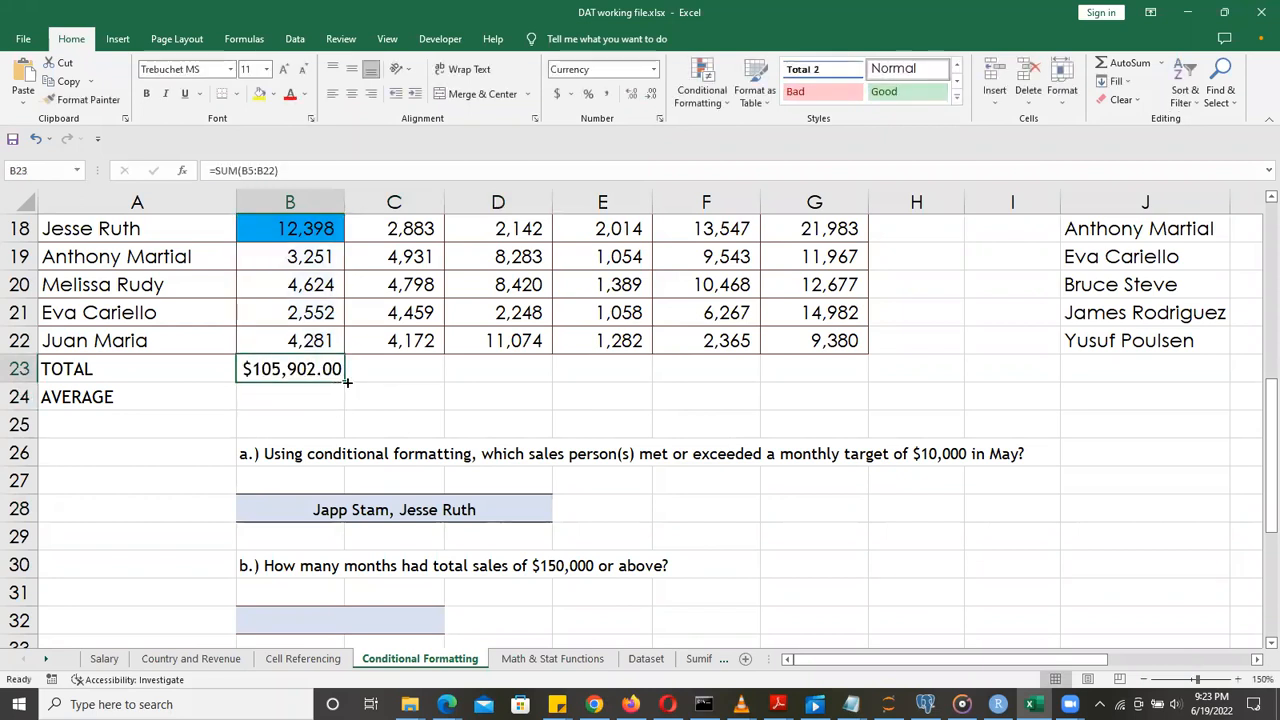
mouse_move(347, 382)
left_mouse_down()
mouse_move(820, 368)
mouse_move(807, 363)
left_mouse_up()
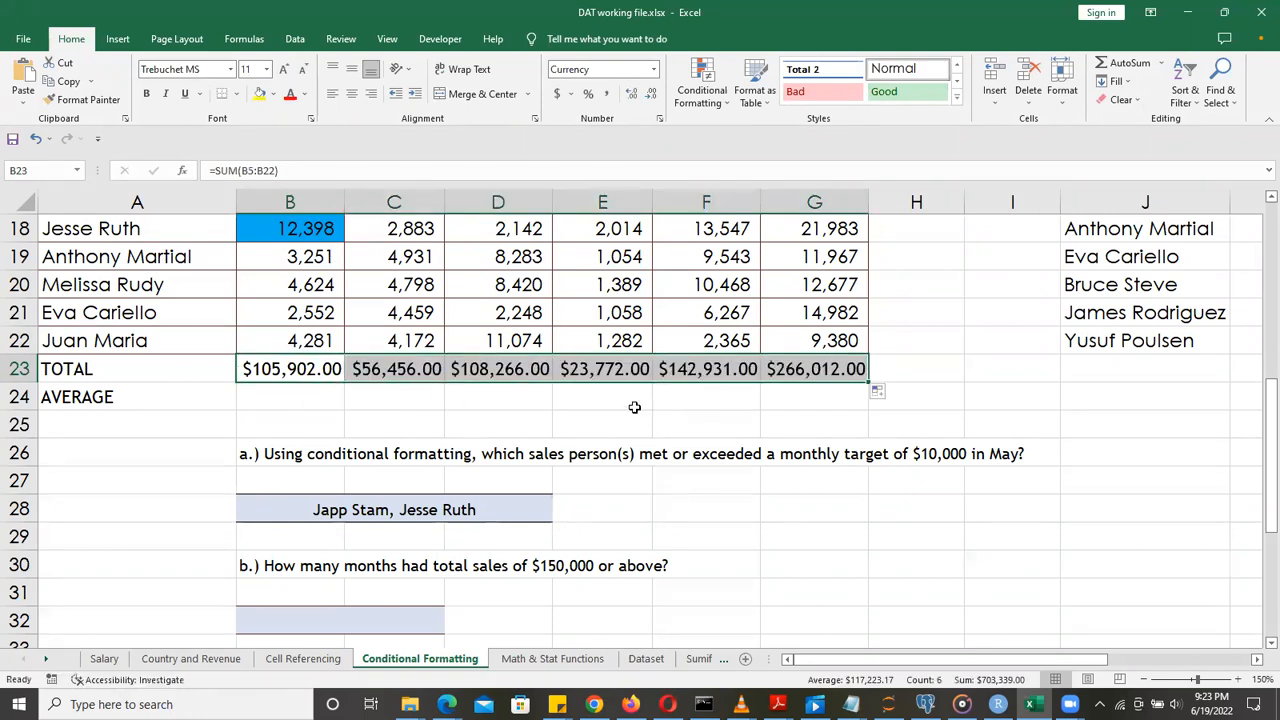
left_click(719, 401)
Define a new conditional formatting rule for the monthly totals in B23:G23 that matches cell values greater than or equal to 150000
left_click_drag(262, 372, 855, 369)
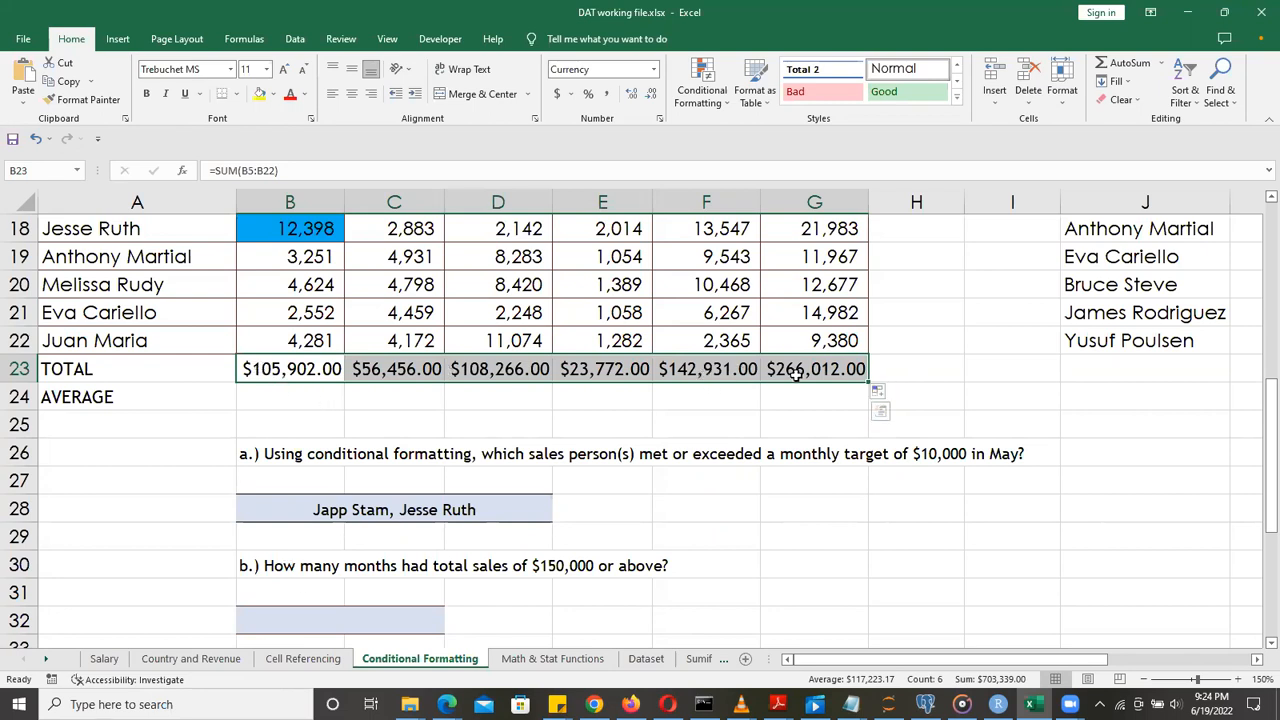
left_click(725, 100)
mouse_move(733, 132)
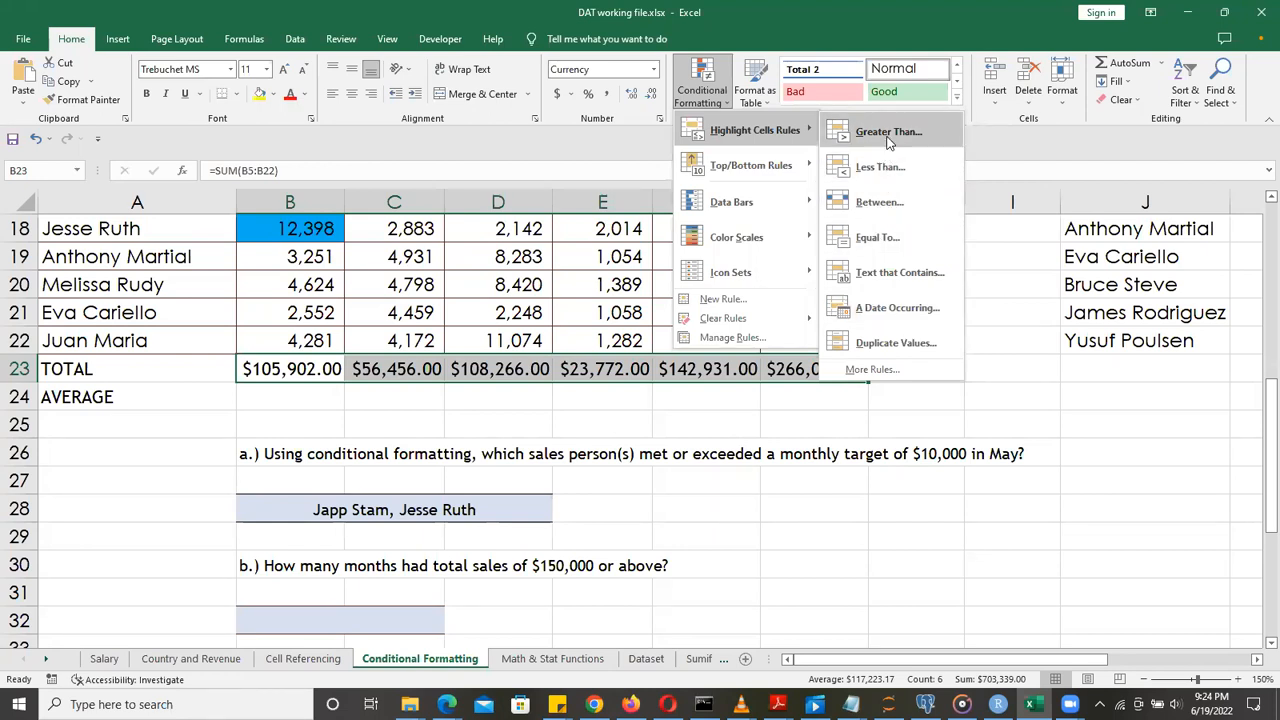
left_click(884, 372)
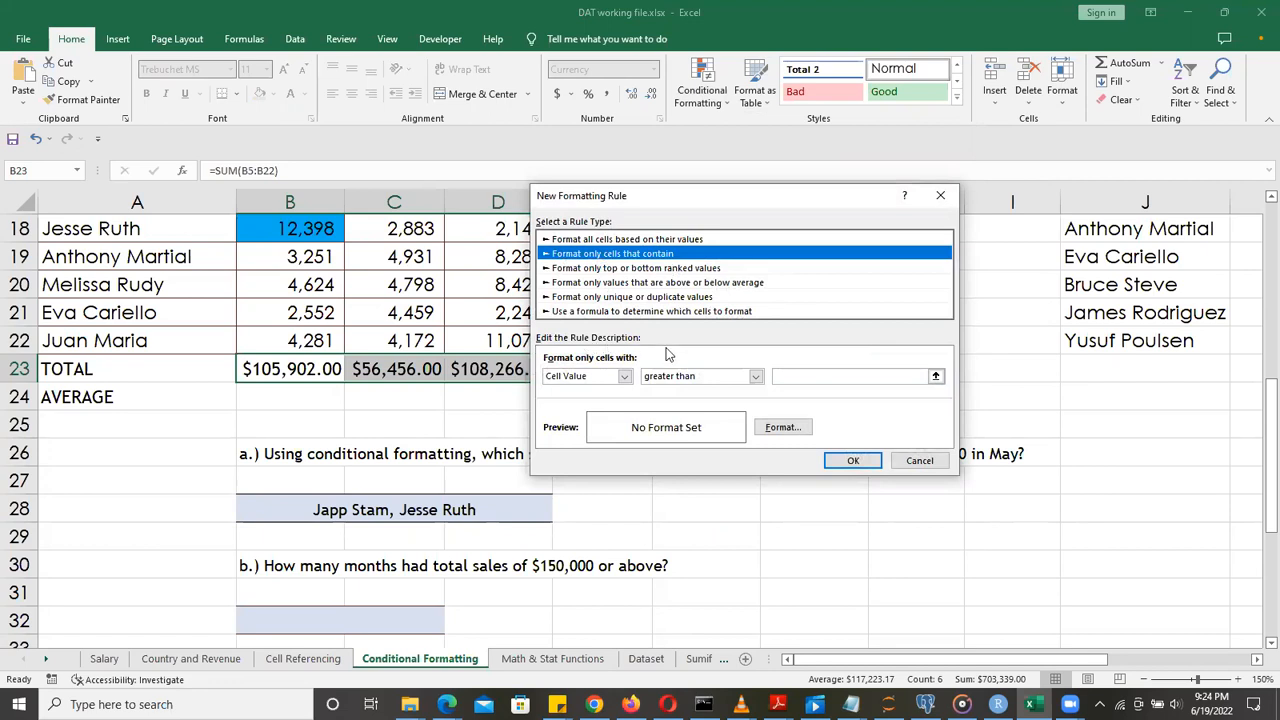
left_click(756, 376)
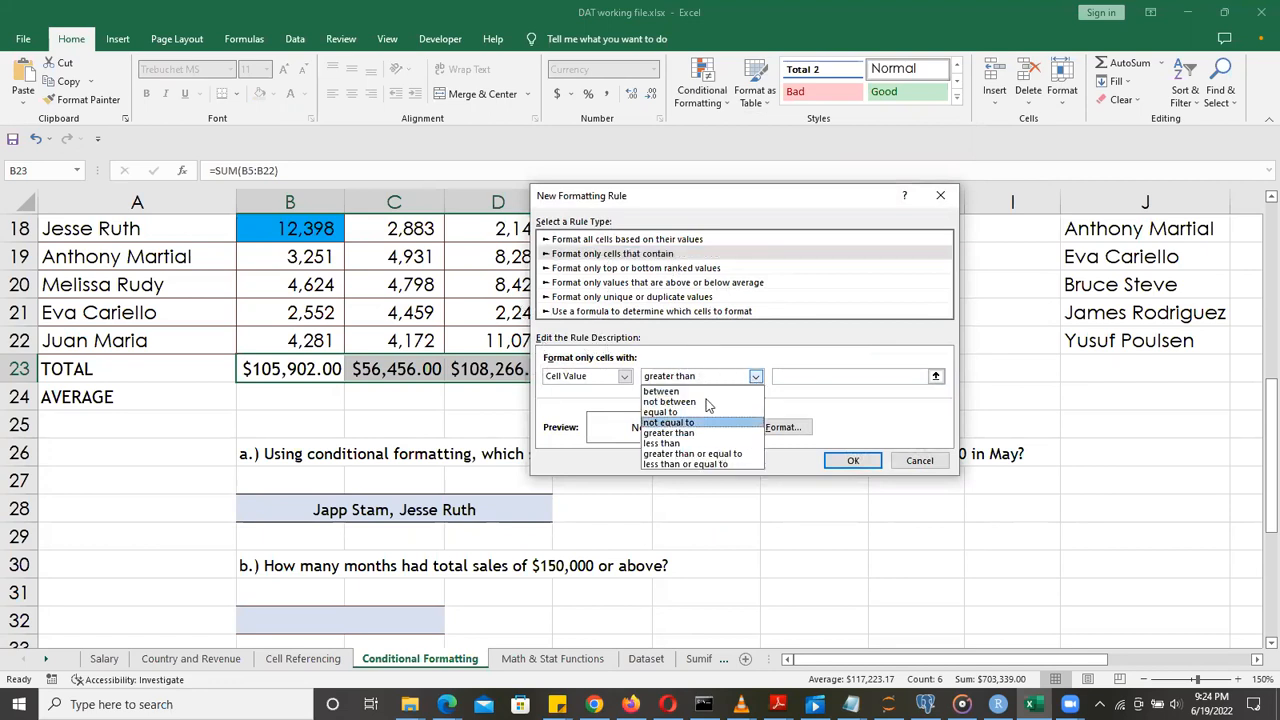
left_click(676, 454)
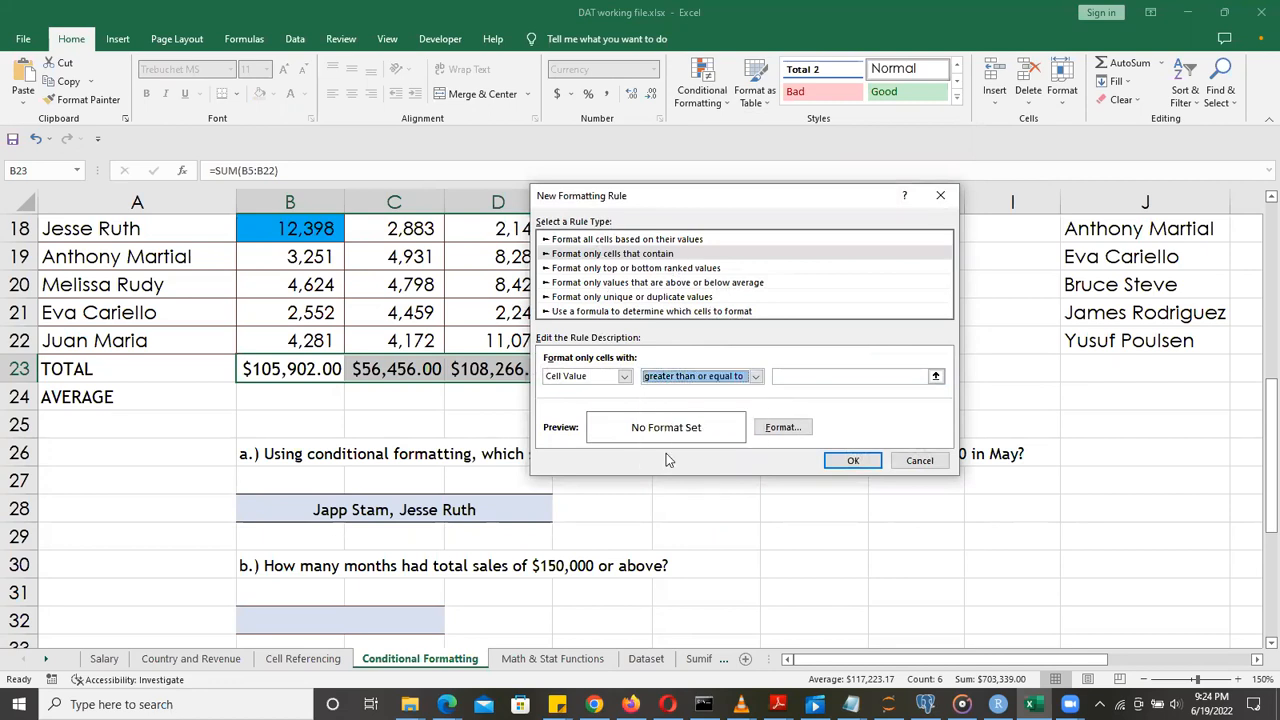
left_click(840, 373)
type("150000")
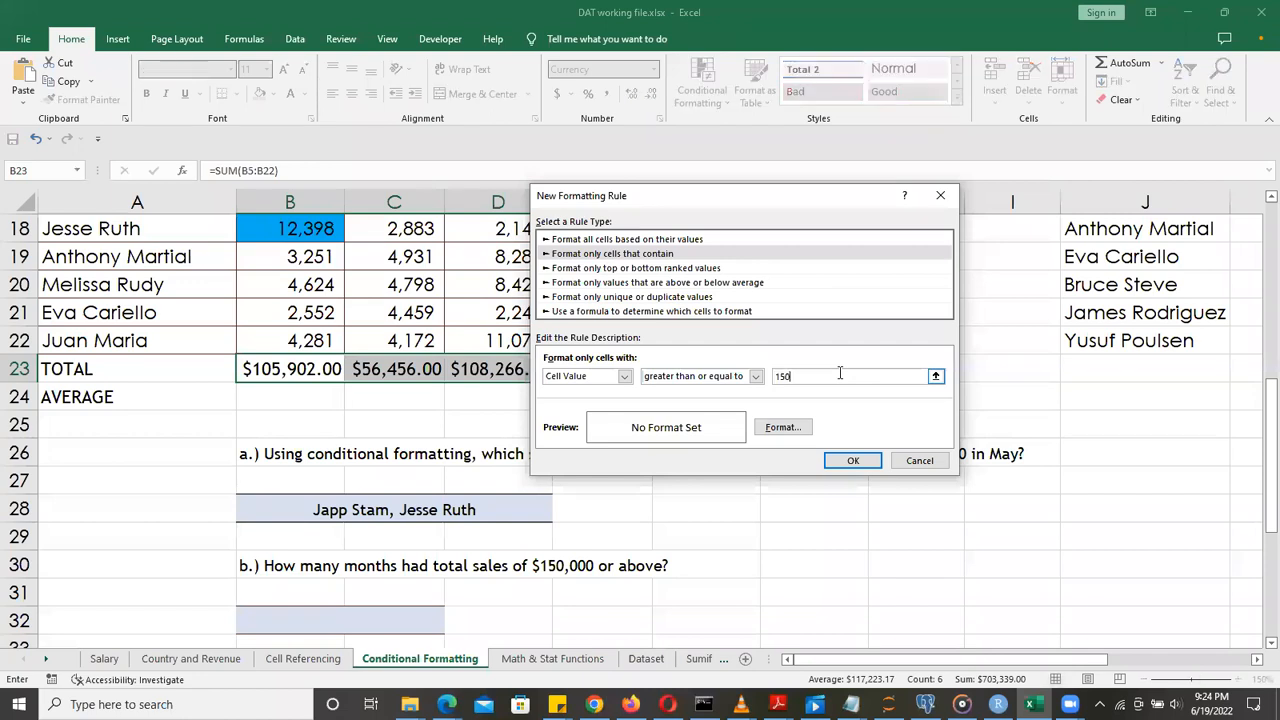
Give the rule for the monthly totals a light green fill and apply it
left_click(783, 428)
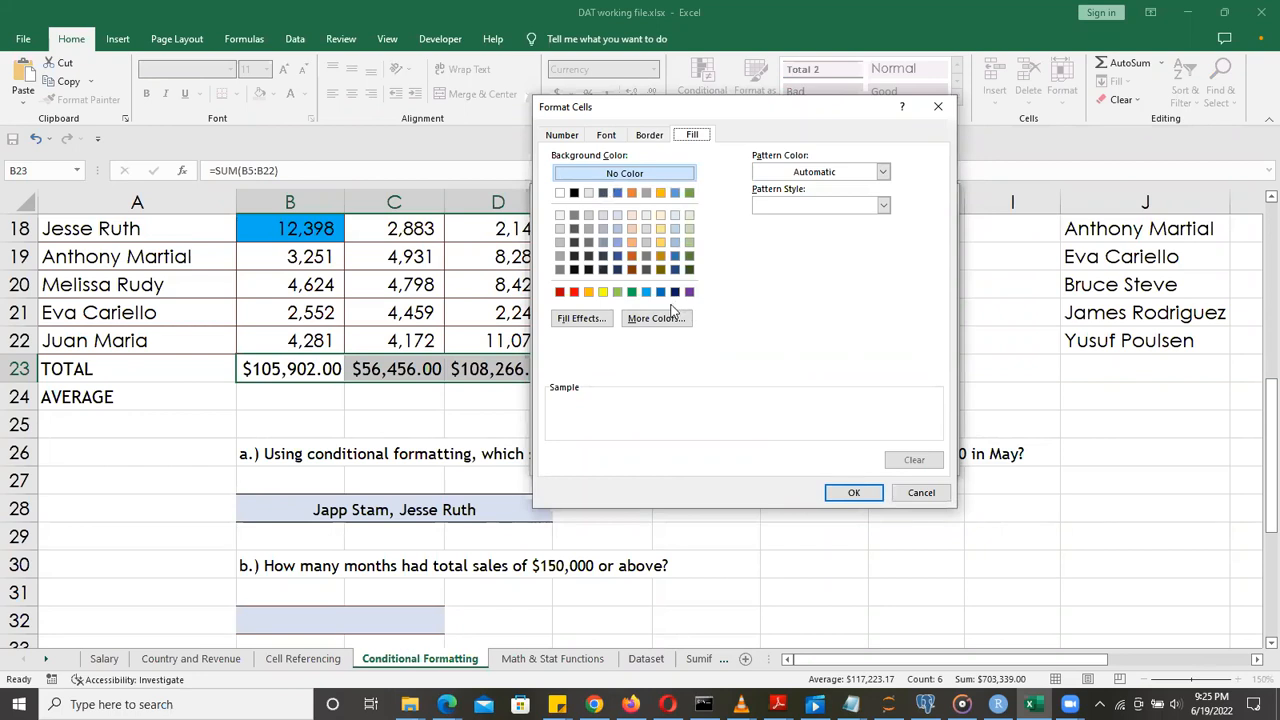
left_click(617, 290)
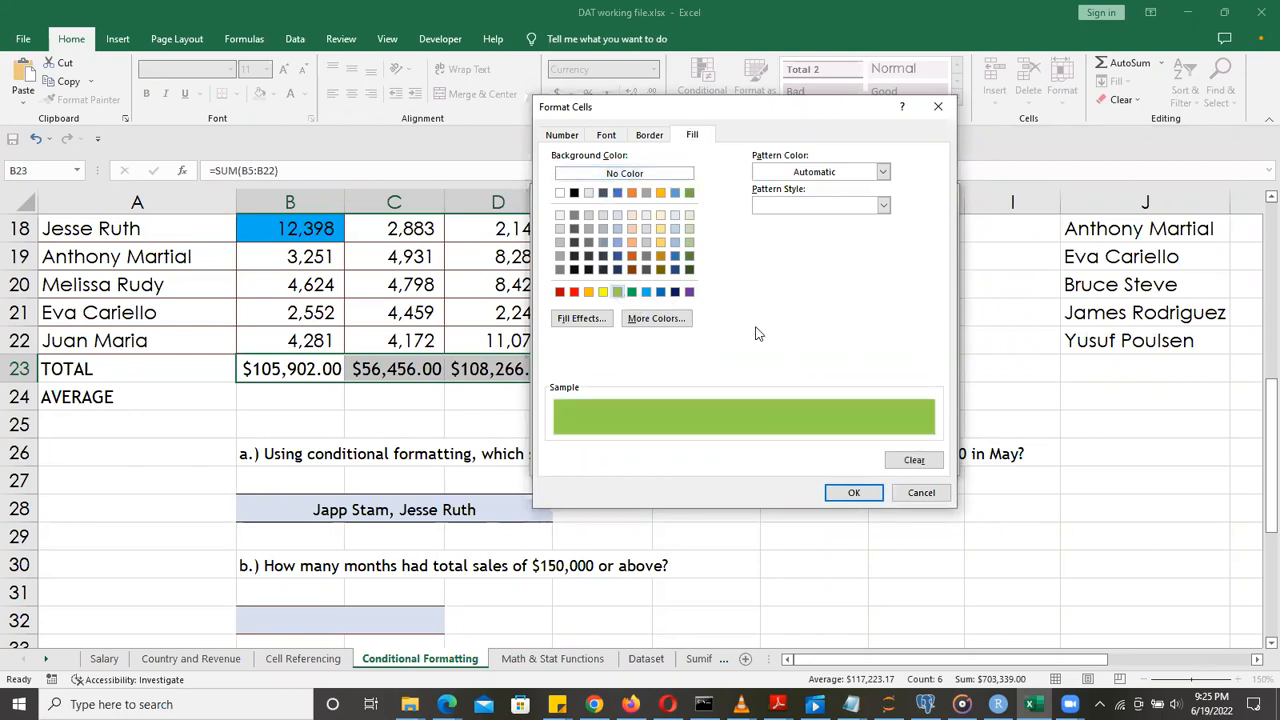
left_click(855, 493)
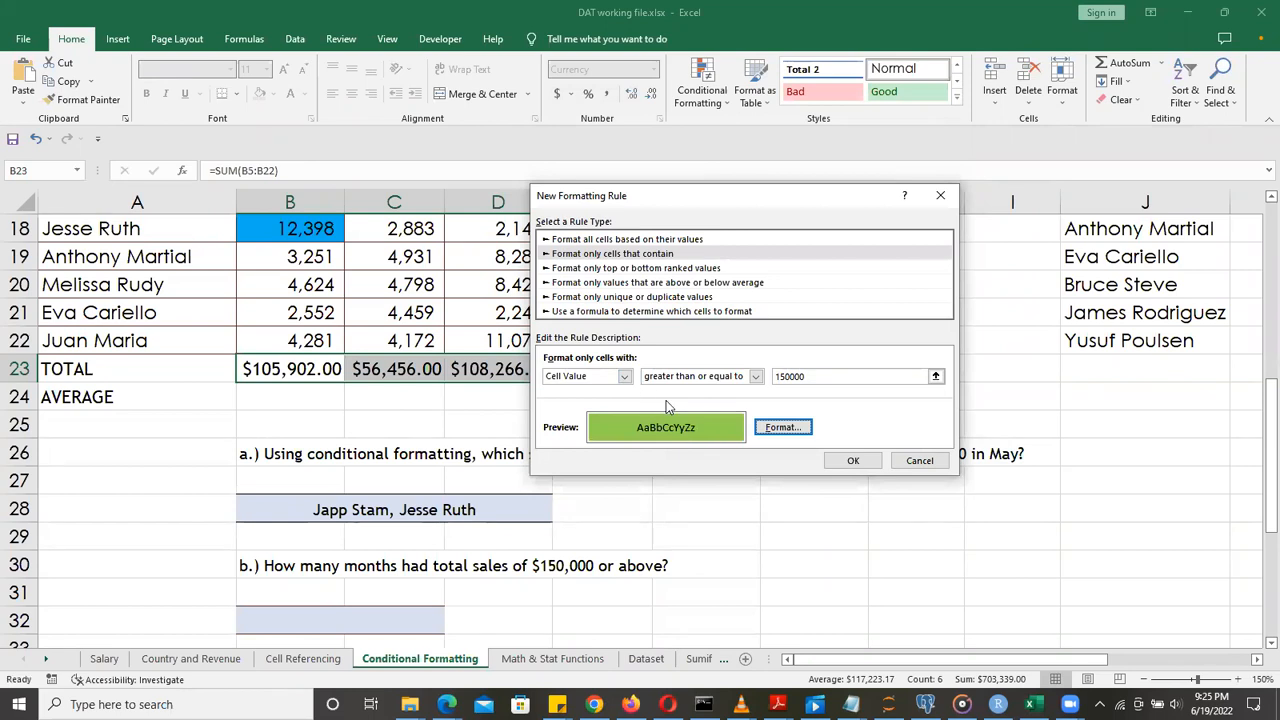
left_click(866, 462)
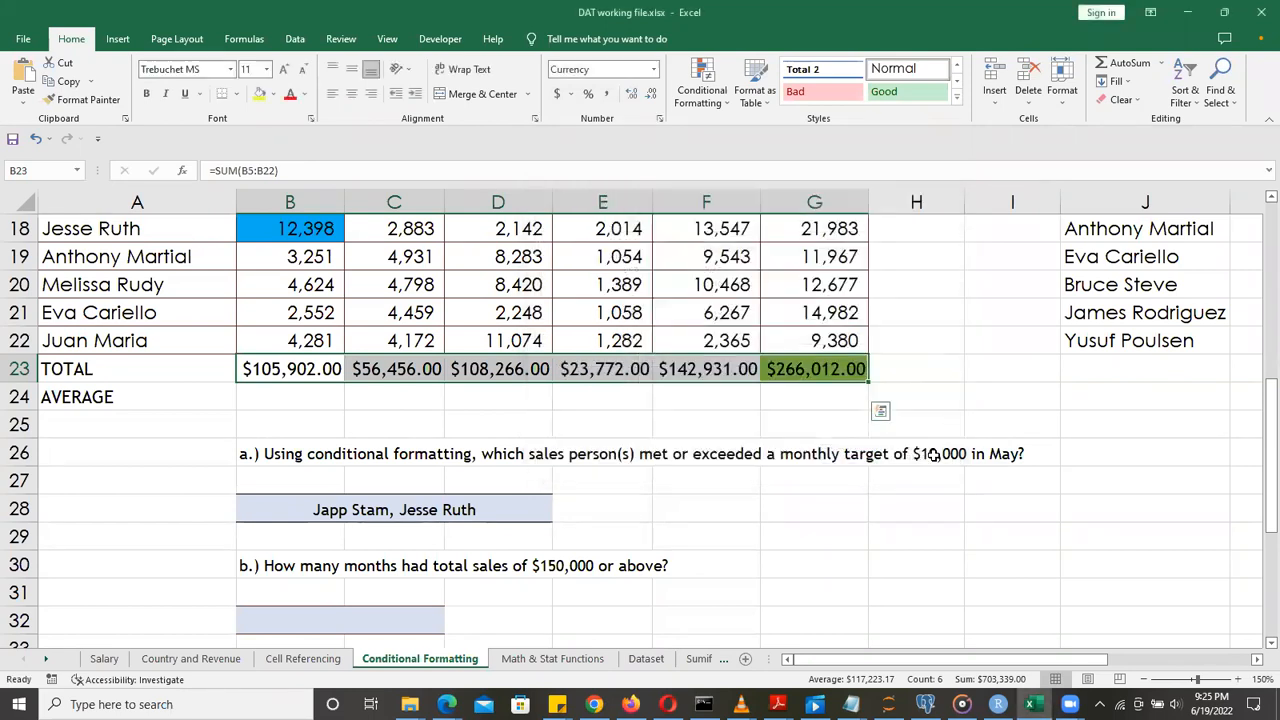
left_click(1224, 452)
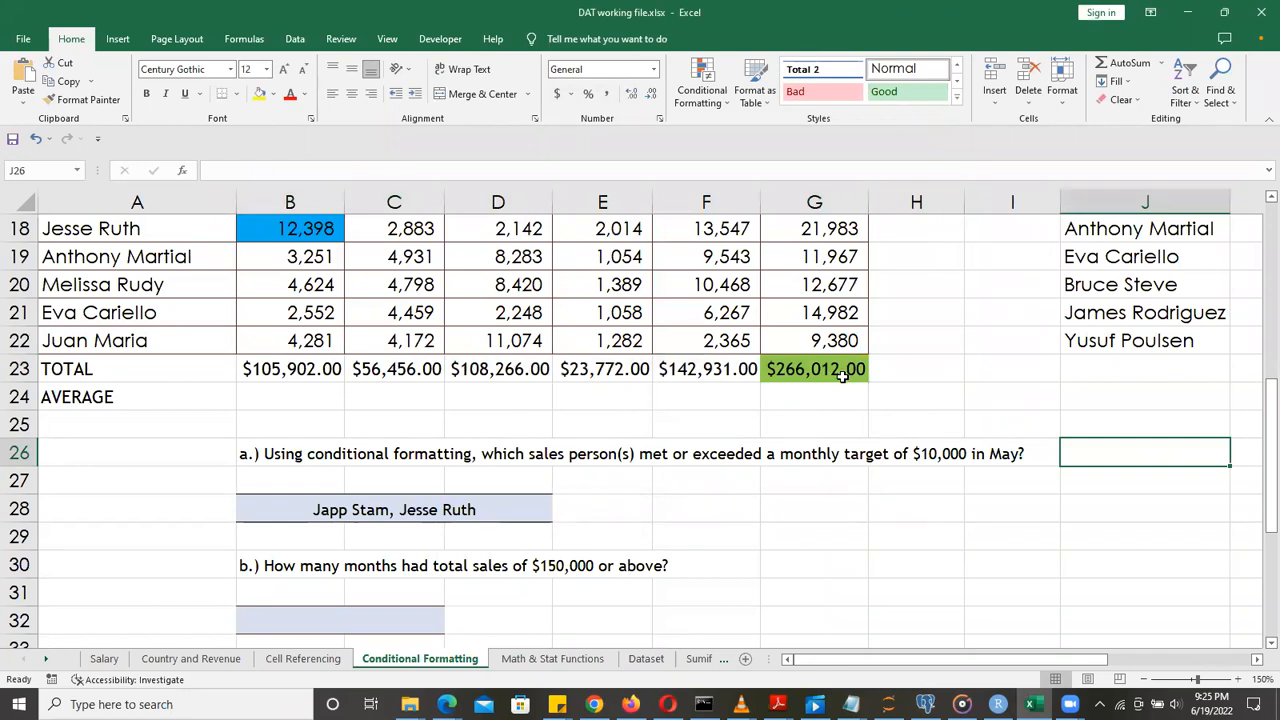
Enter October in B32 as the answer to question b about total sales of $150,000 or above
left_click(812, 368)
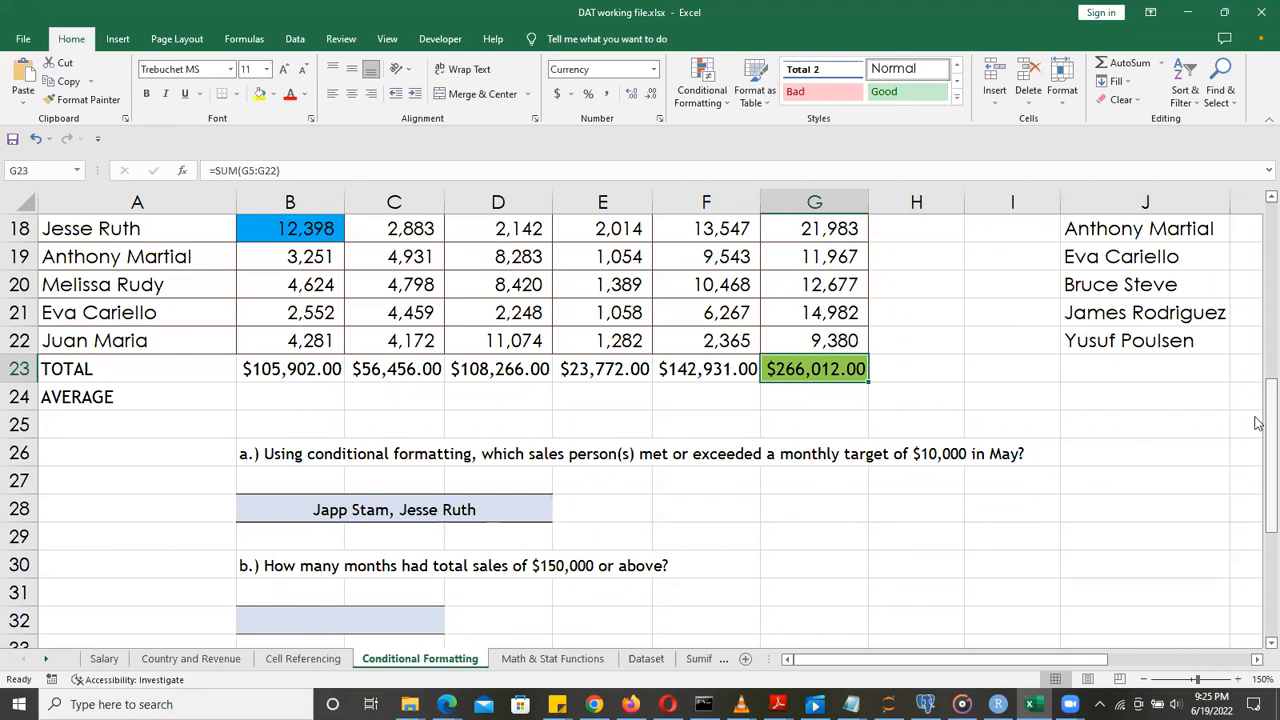
left_click_drag(1257, 423, 1257, 470)
left_click(324, 529)
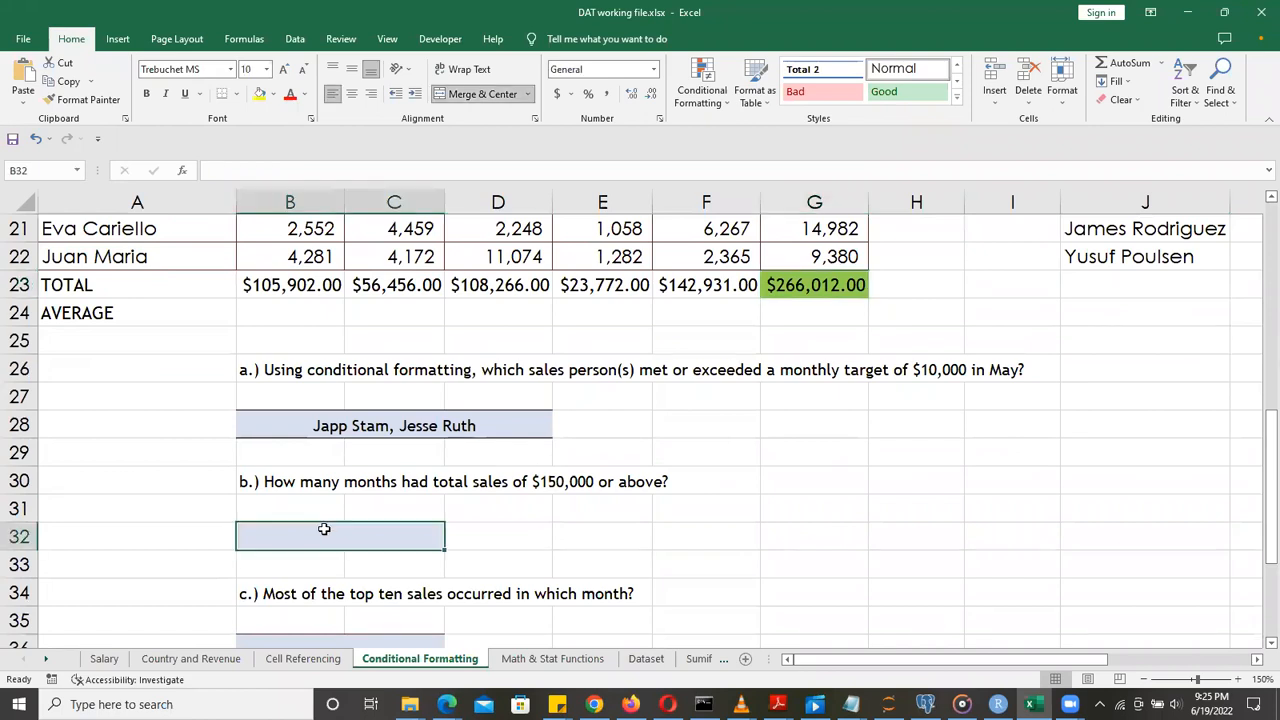
type("October")
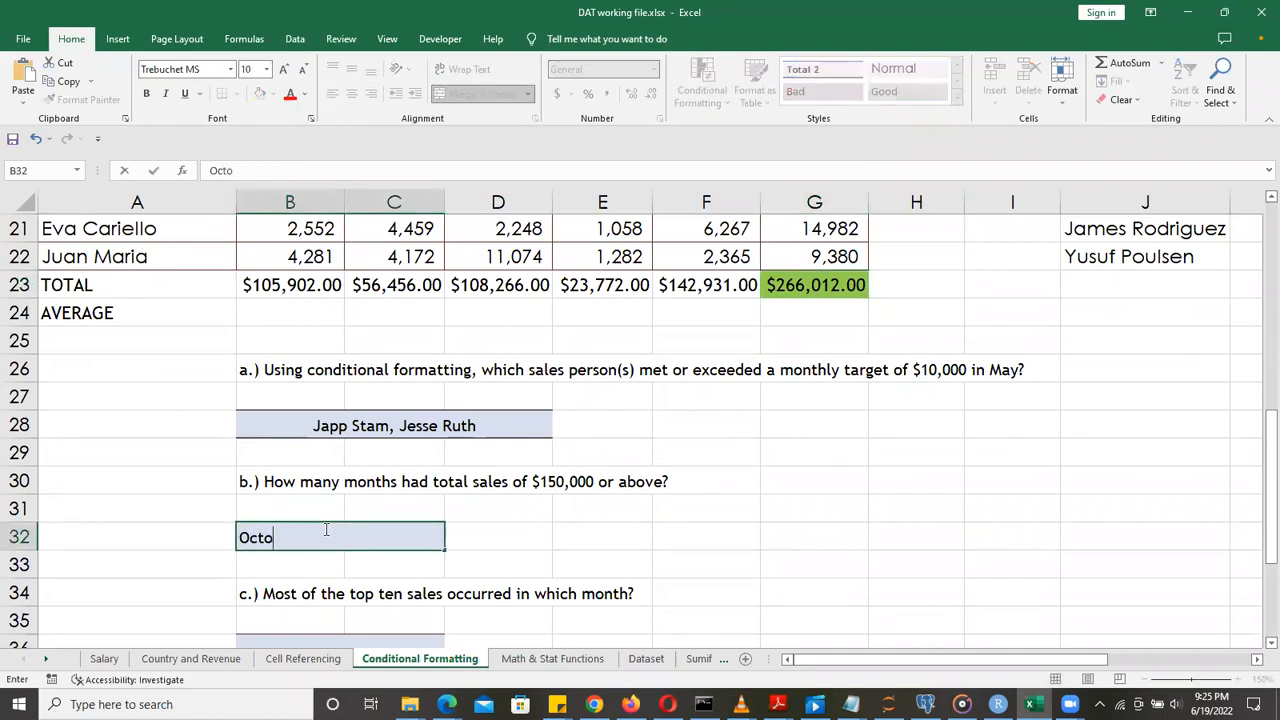
left_click(518, 535)
left_click(379, 531)
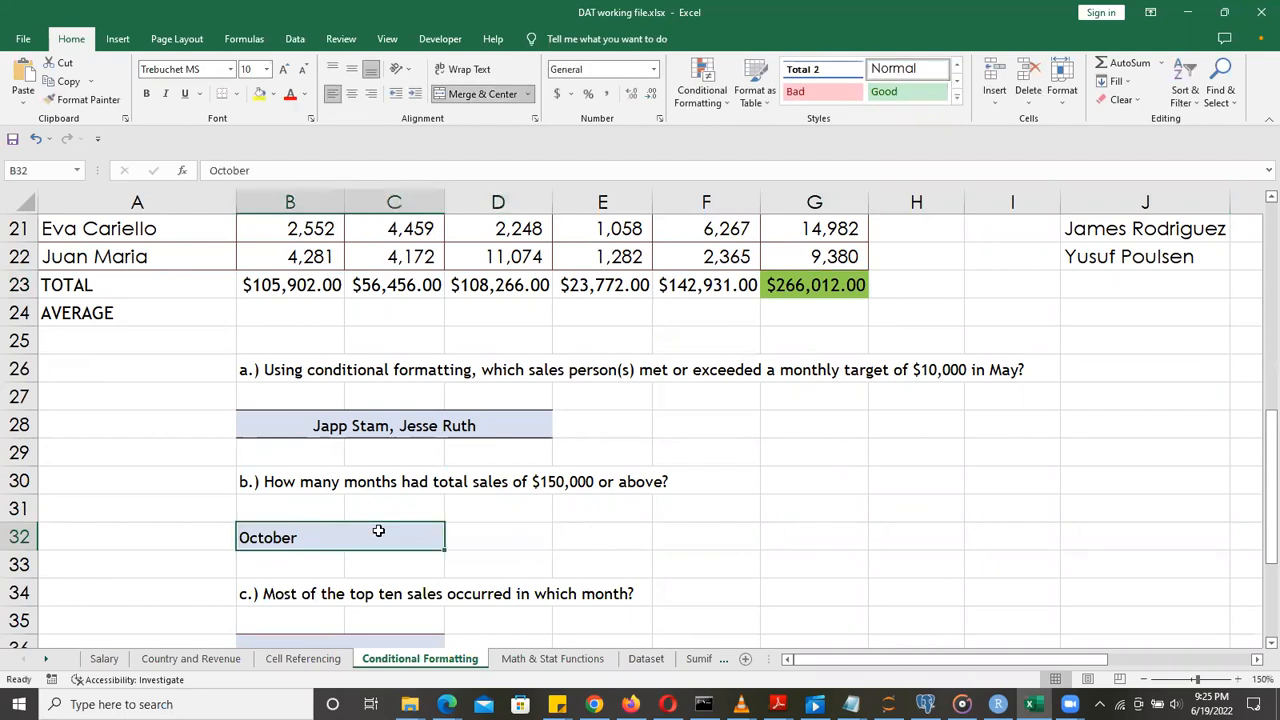
Review the highlighted May sales and the monthly totals in row 23, then read question c about the top ten sales
left_click(600, 36)
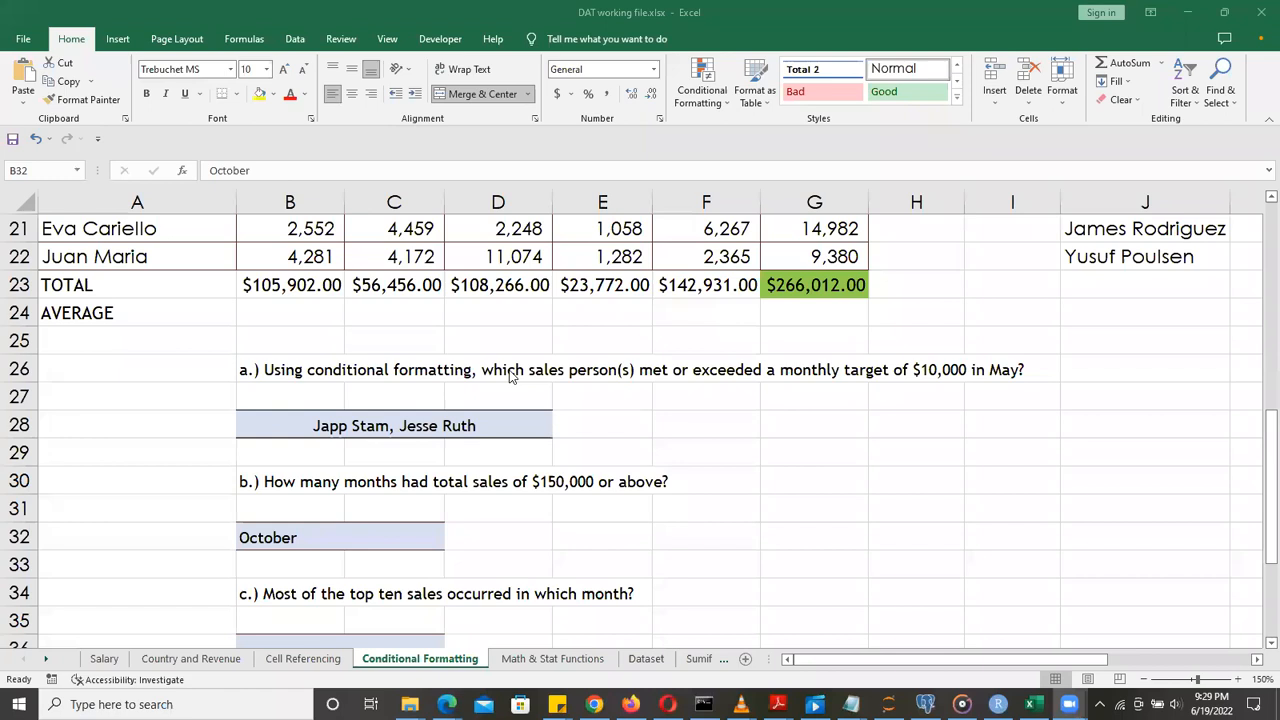
left_click(1256, 434)
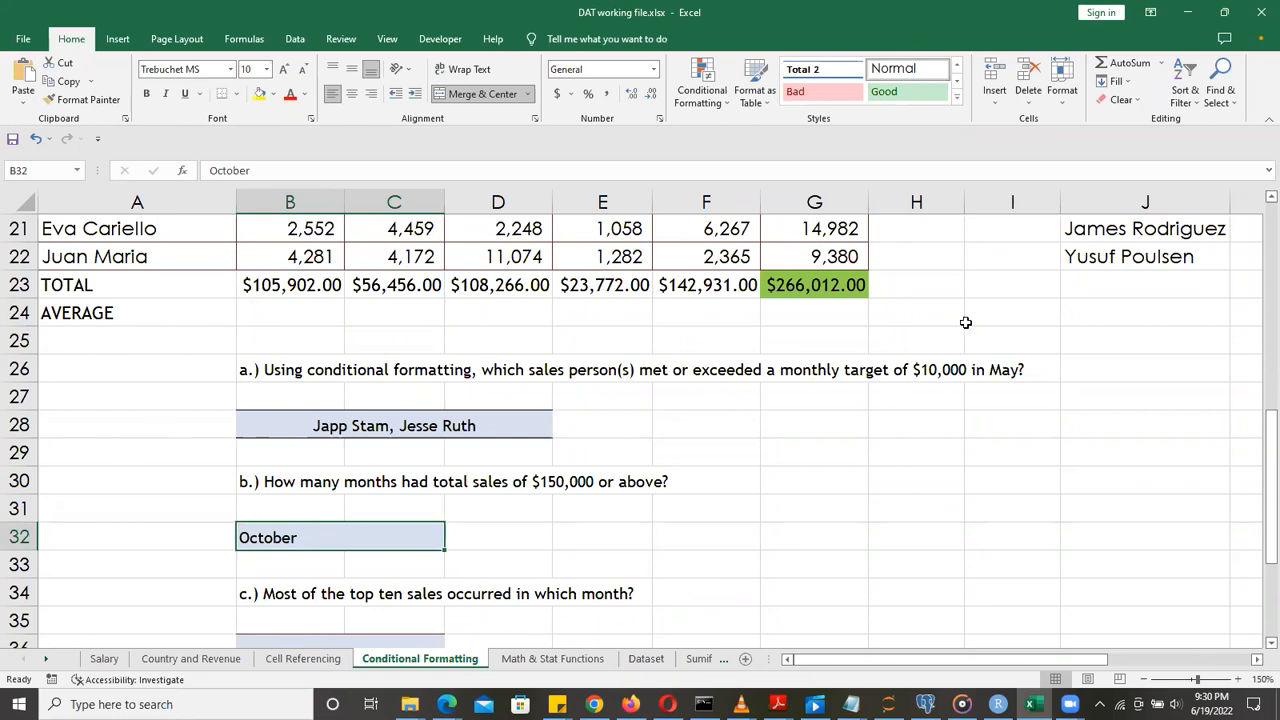
scroll(1258, 204, "up", 2)
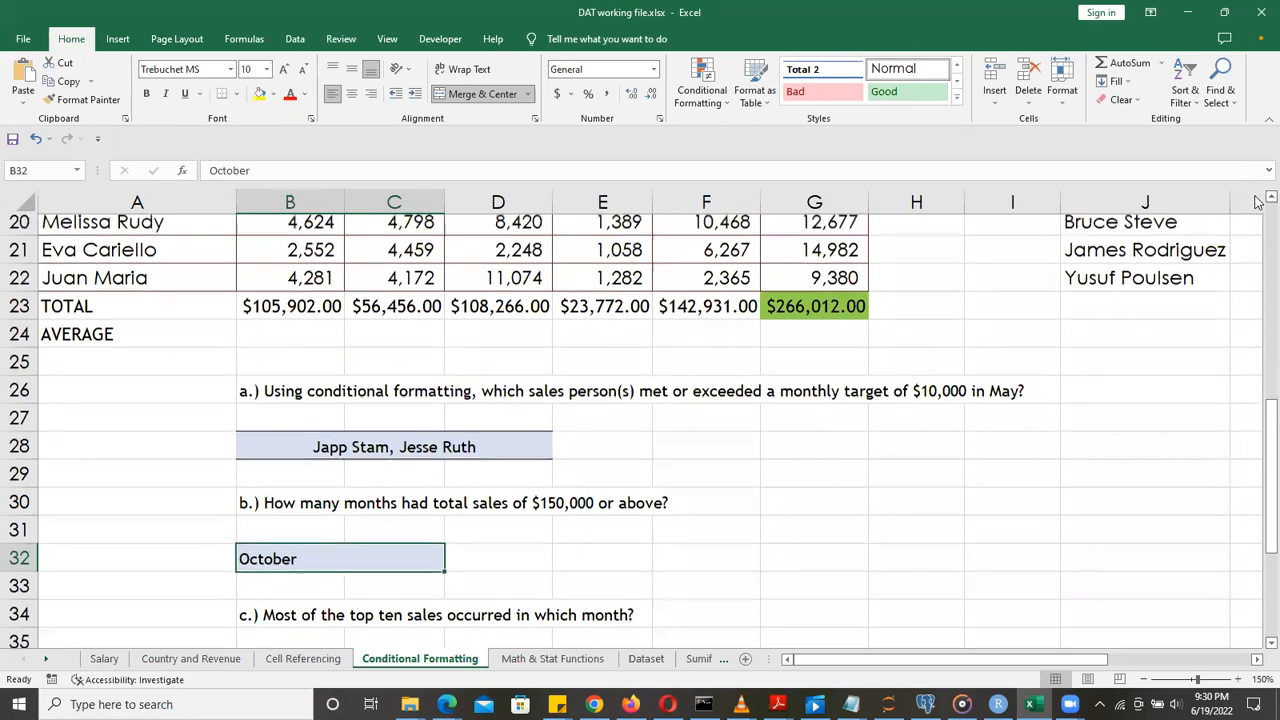
scroll(1258, 202, "up", 3)
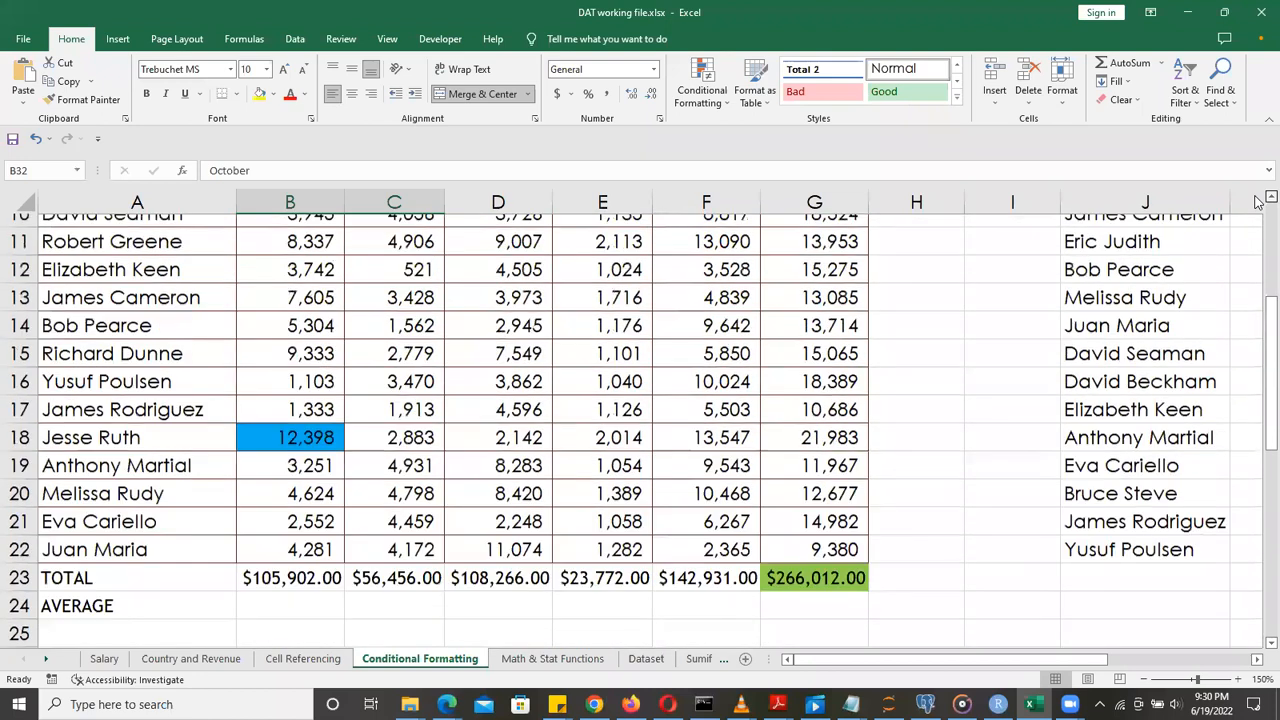
left_click(1258, 242)
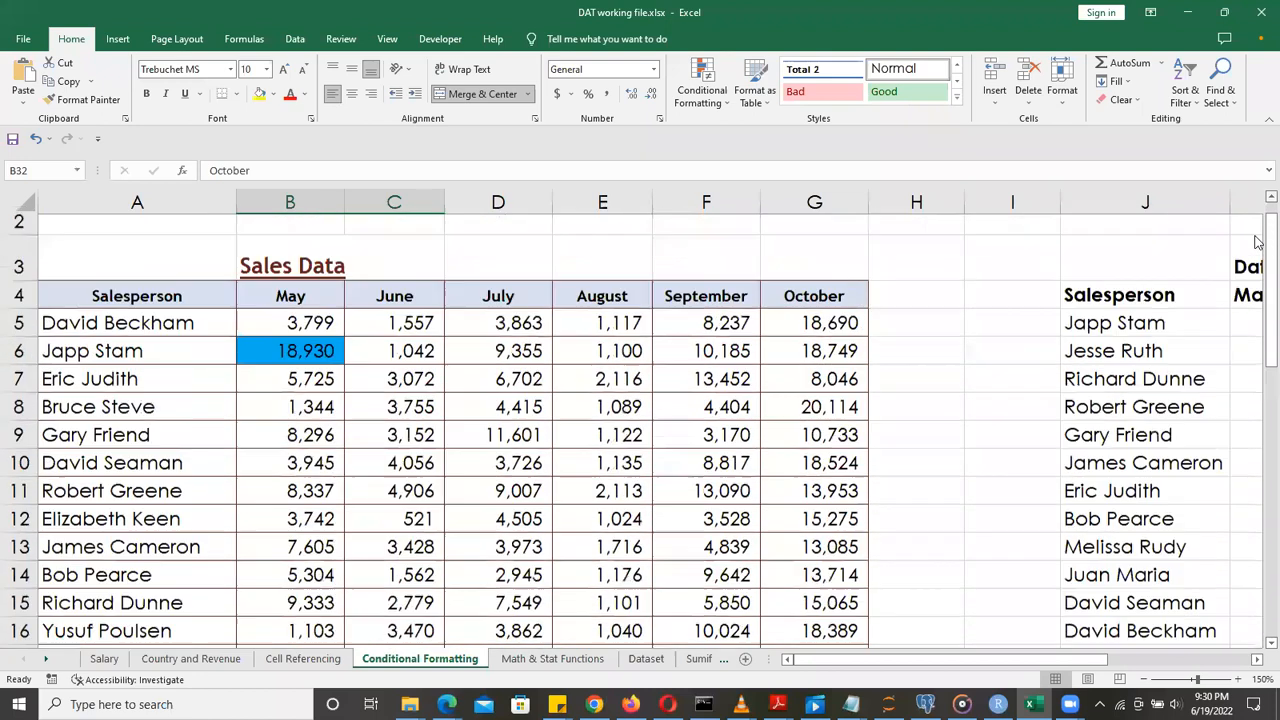
left_click_drag(1258, 372, 1257, 438)
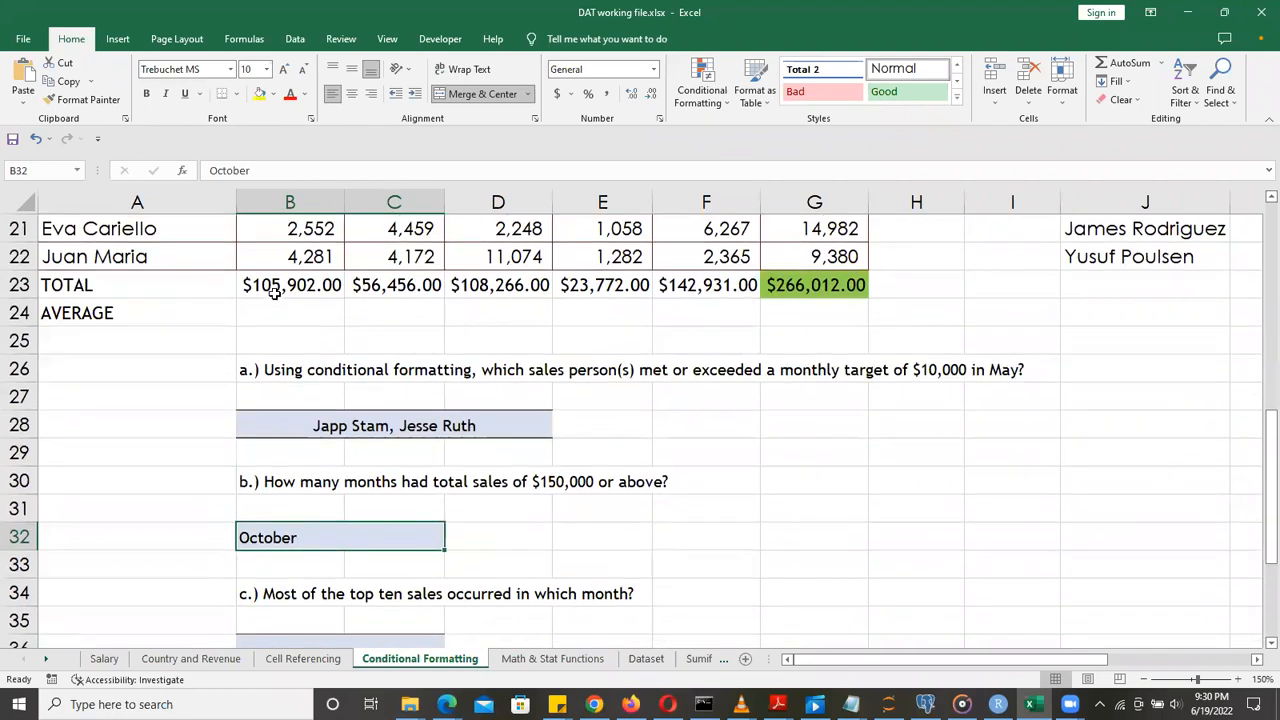
left_click_drag(258, 285, 673, 287)
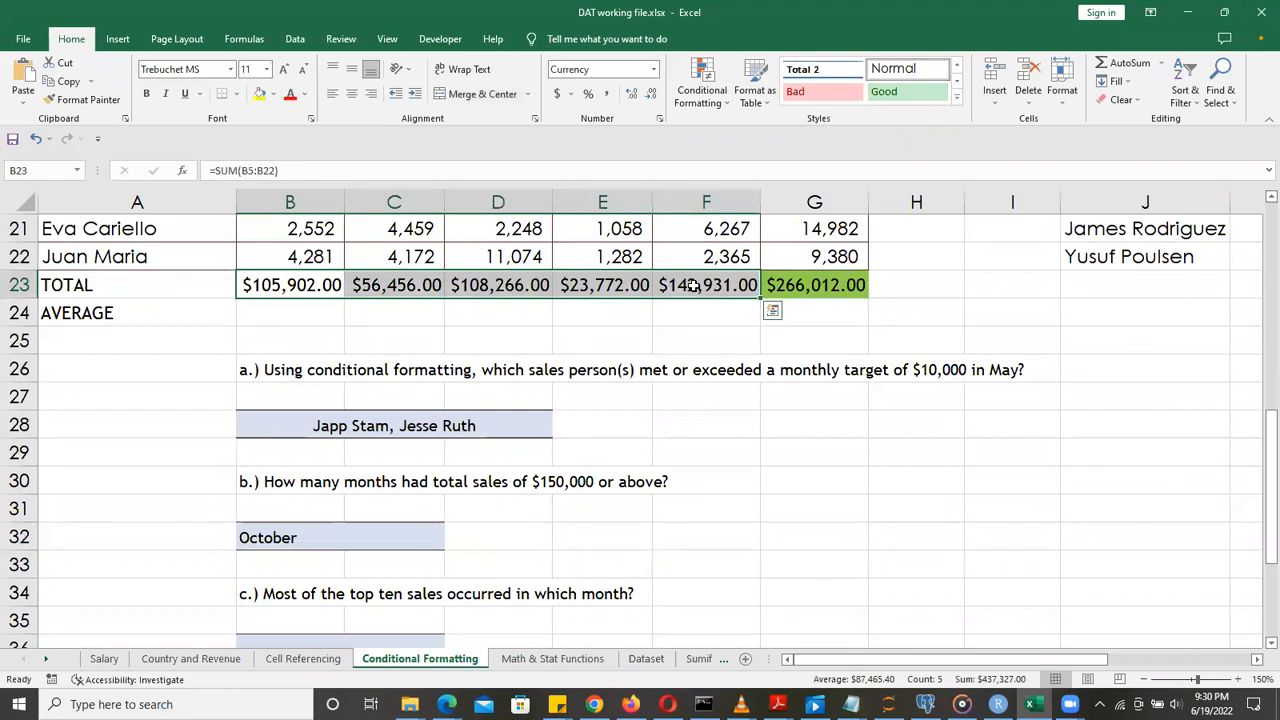
left_click(692, 285)
left_click(818, 287)
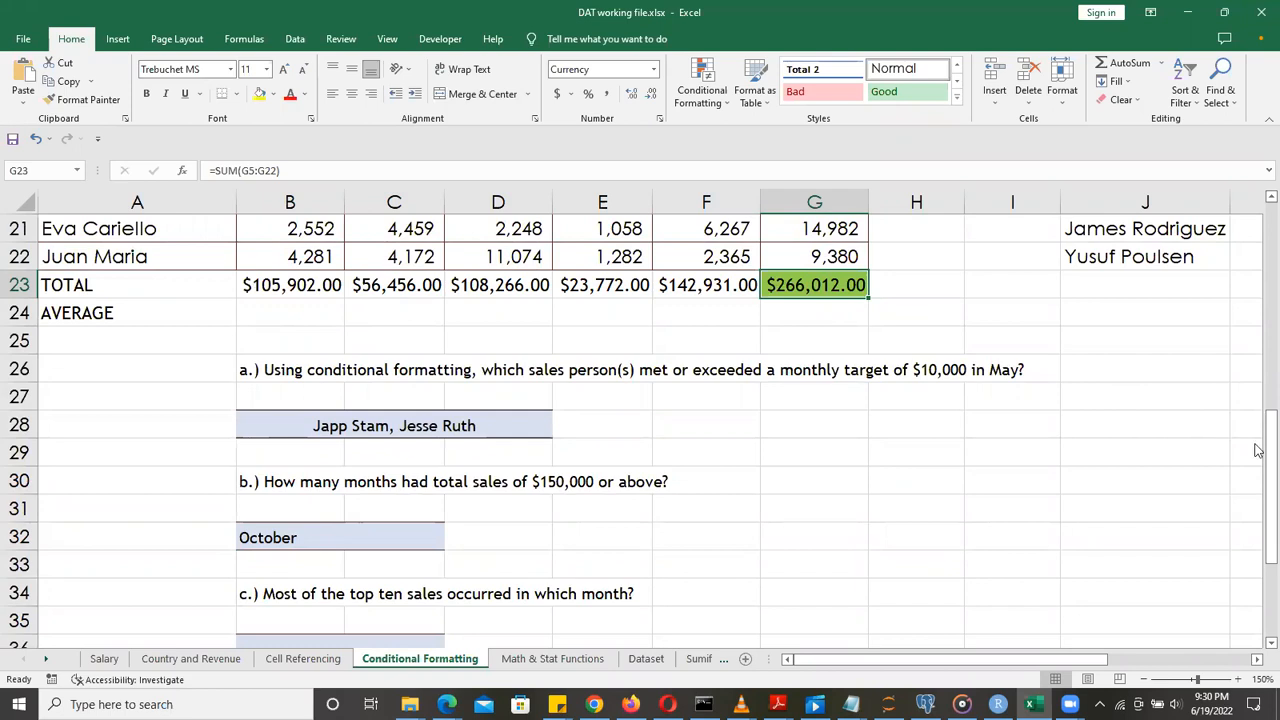
left_click_drag(1258, 450, 1258, 493)
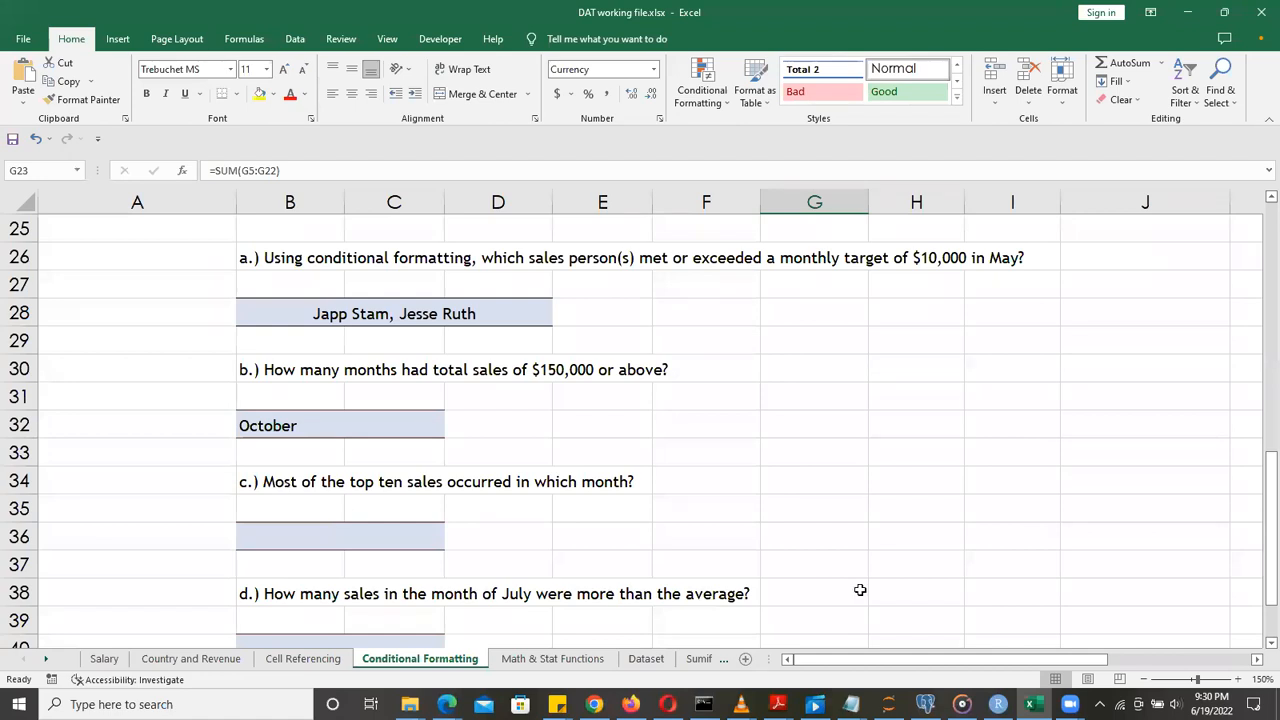
Select all salespeople's May to October sales figures in B5:G22
scroll(1158, 545, "up", 8)
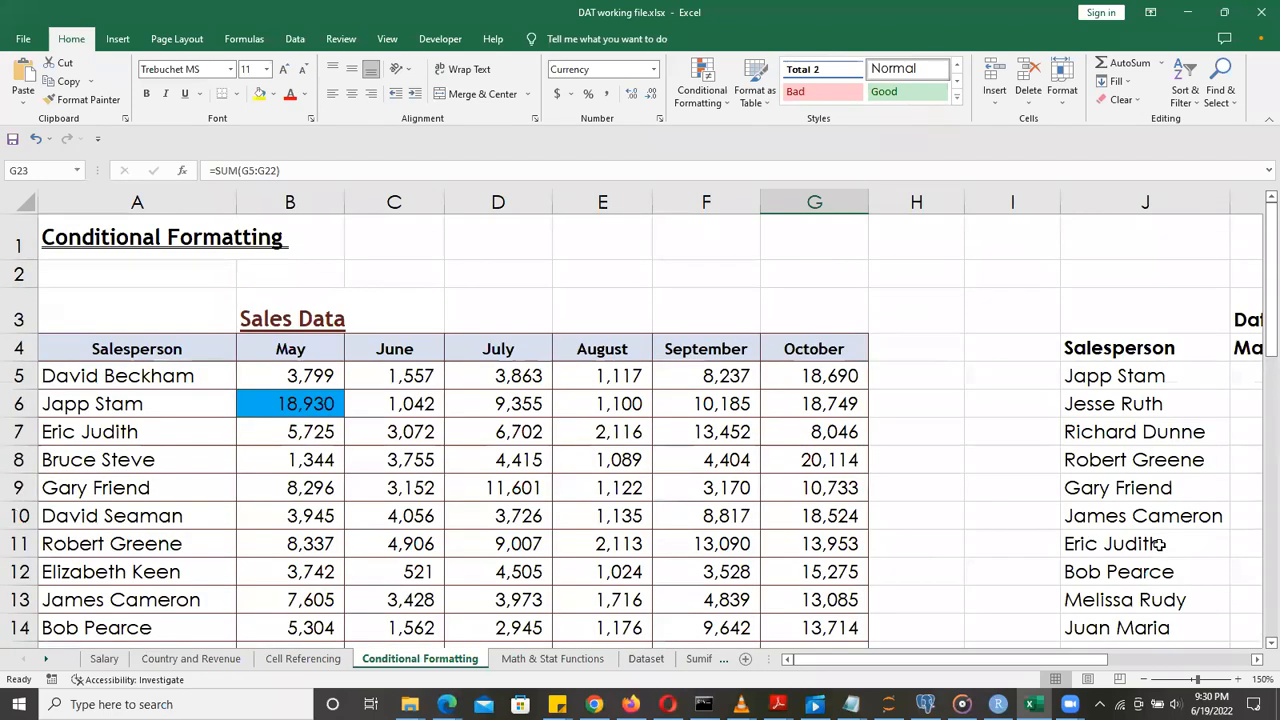
left_click_drag(268, 373, 845, 535)
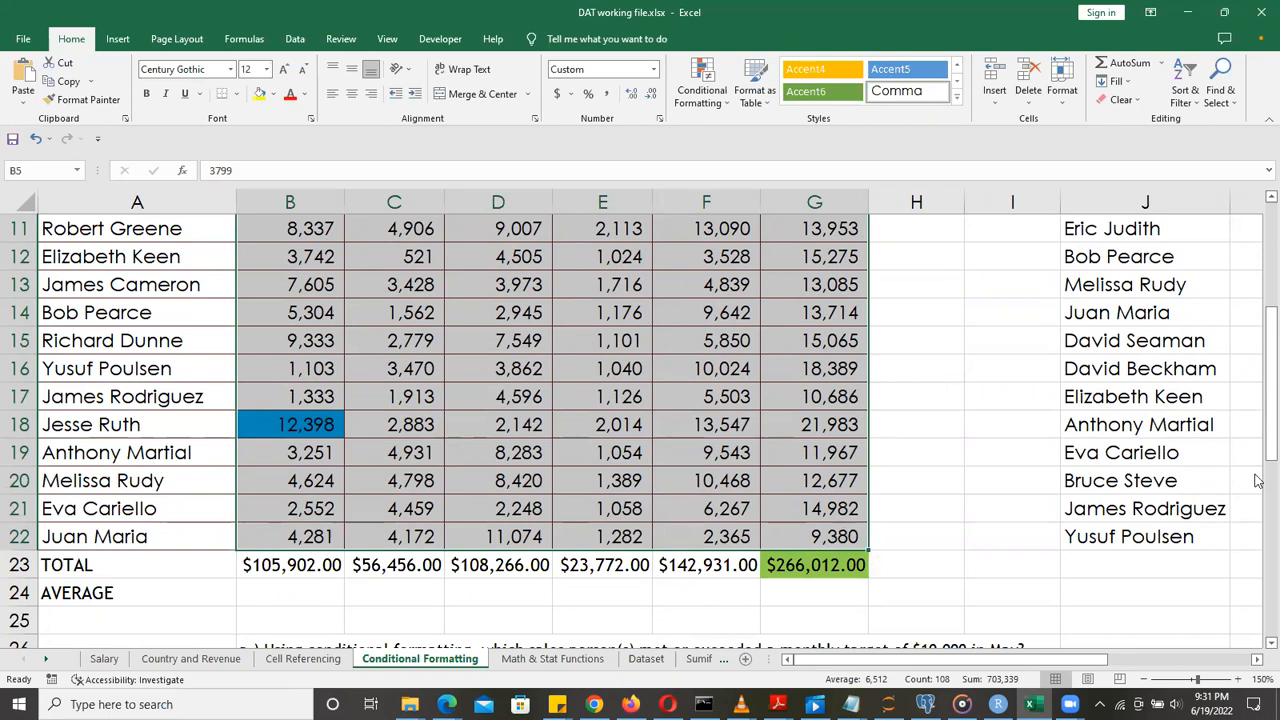
left_click_drag(1266, 434, 1257, 360)
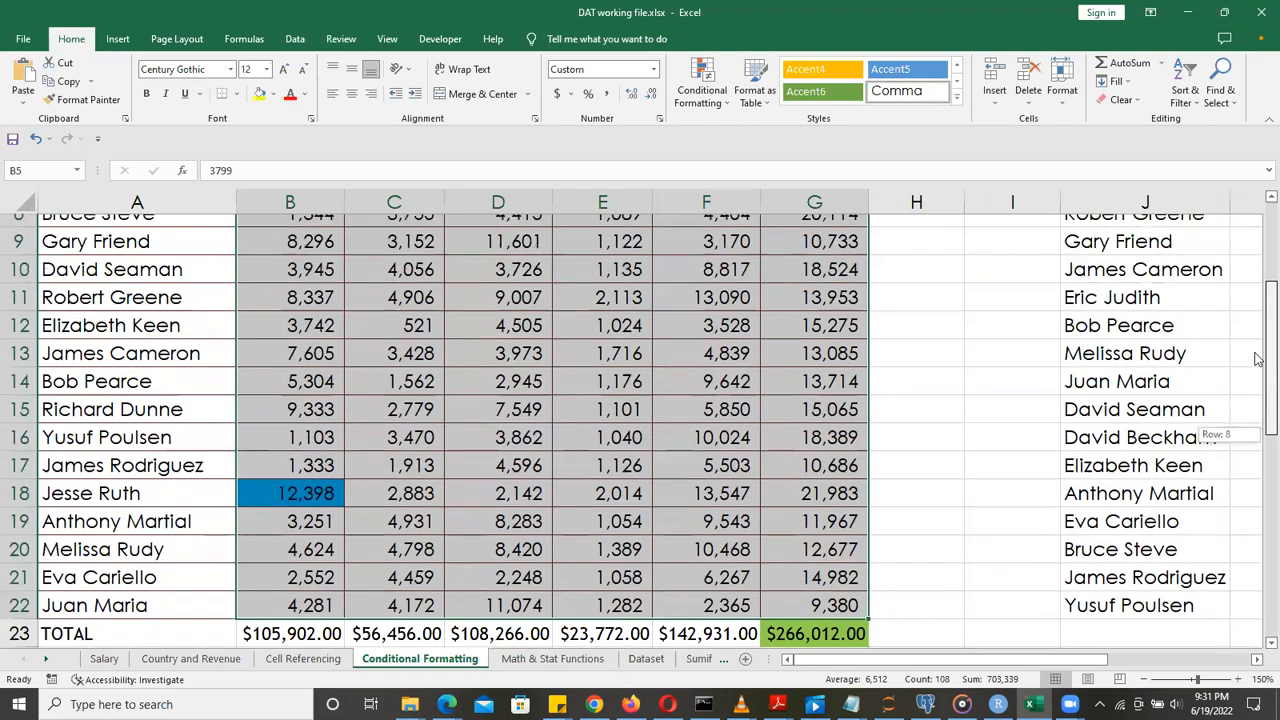
scroll(1240, 358, "up", 2)
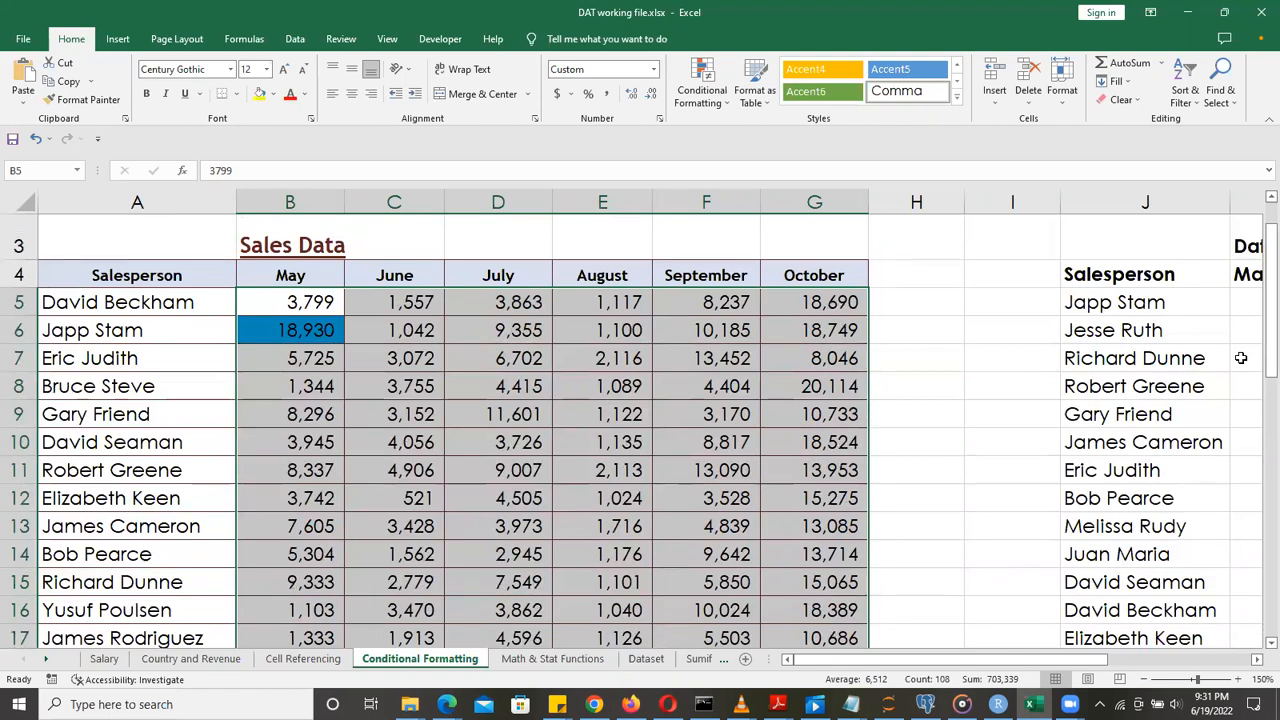
left_click_drag(1268, 326, 1260, 205)
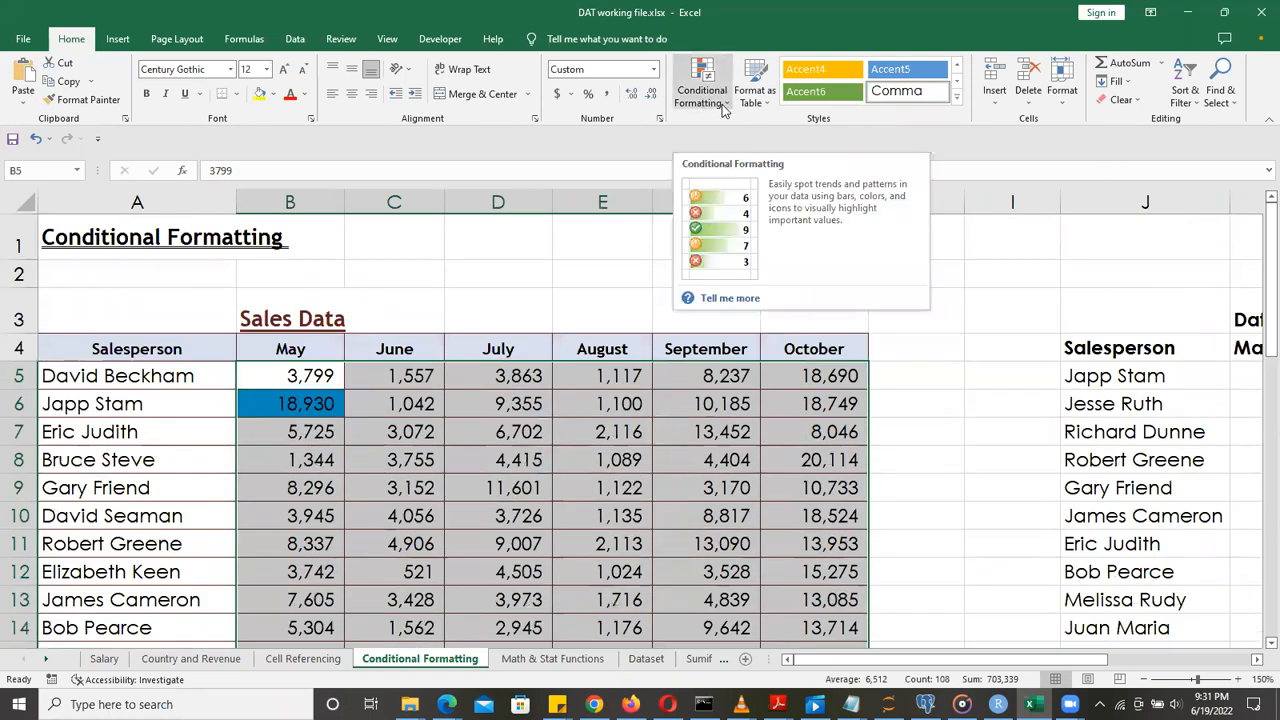
left_click(720, 105)
mouse_move(728, 165)
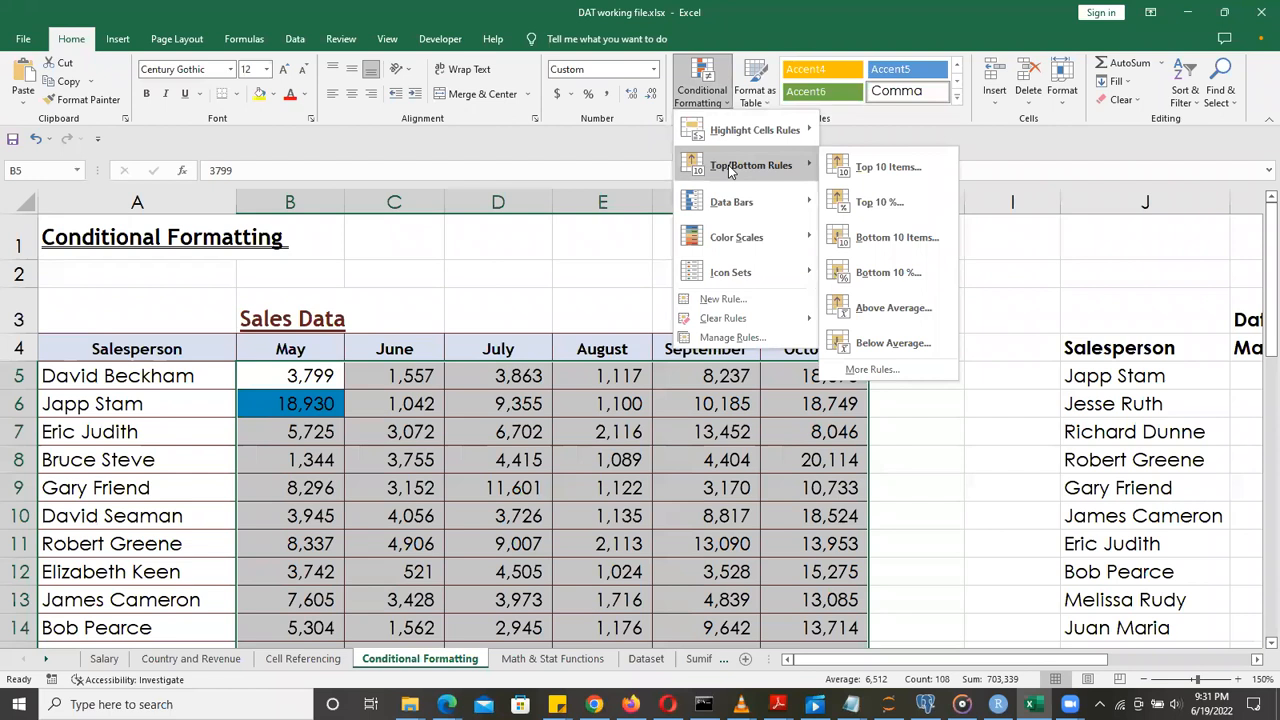
left_click(886, 168)
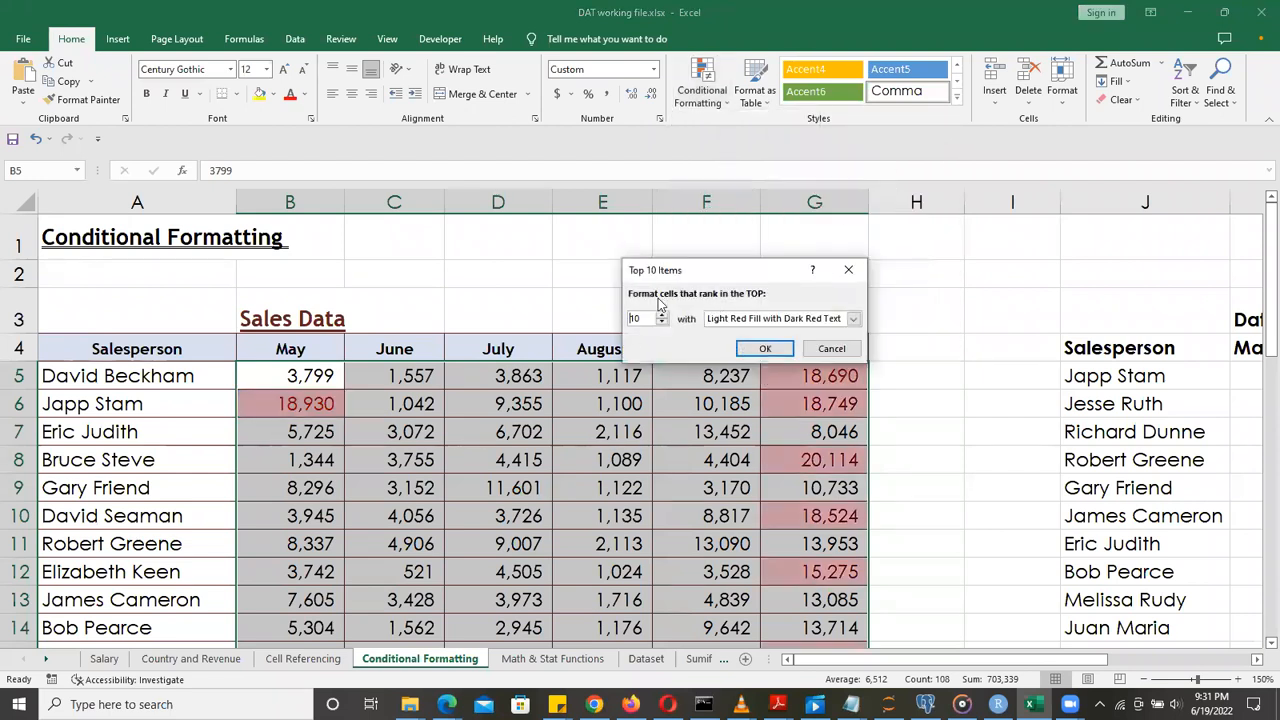
left_click_drag(737, 270, 709, 194)
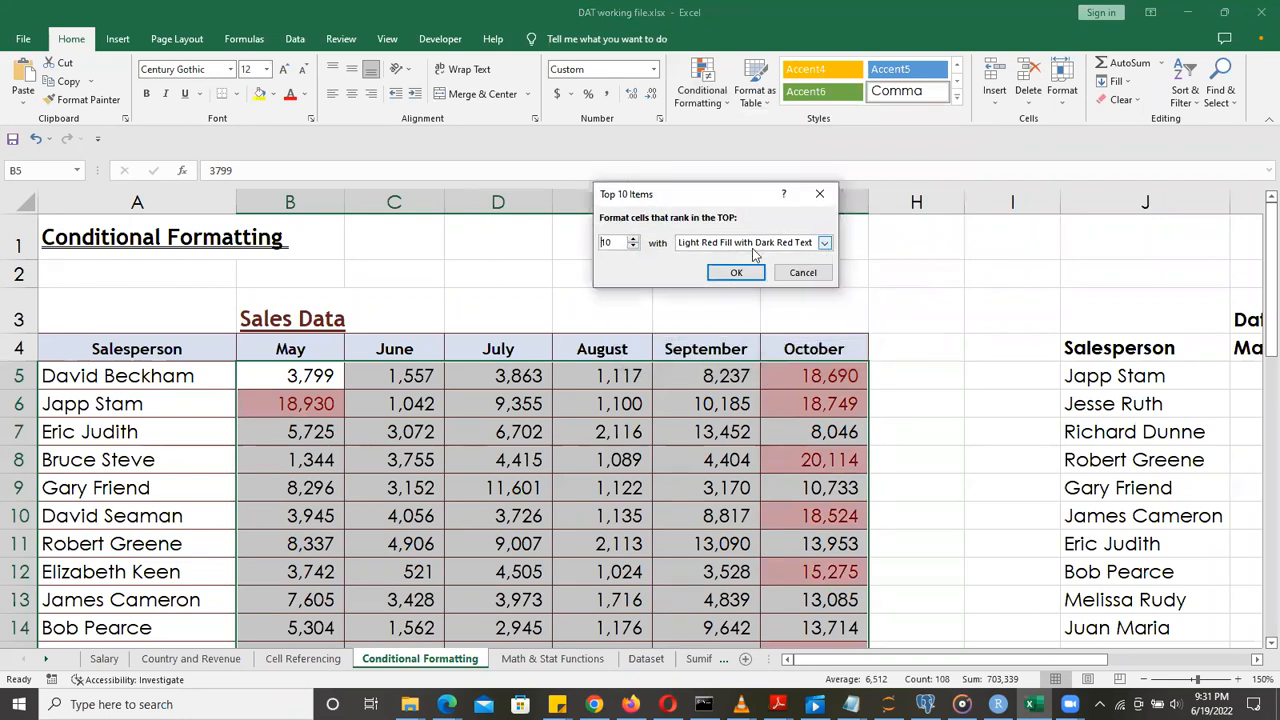
left_click(824, 244)
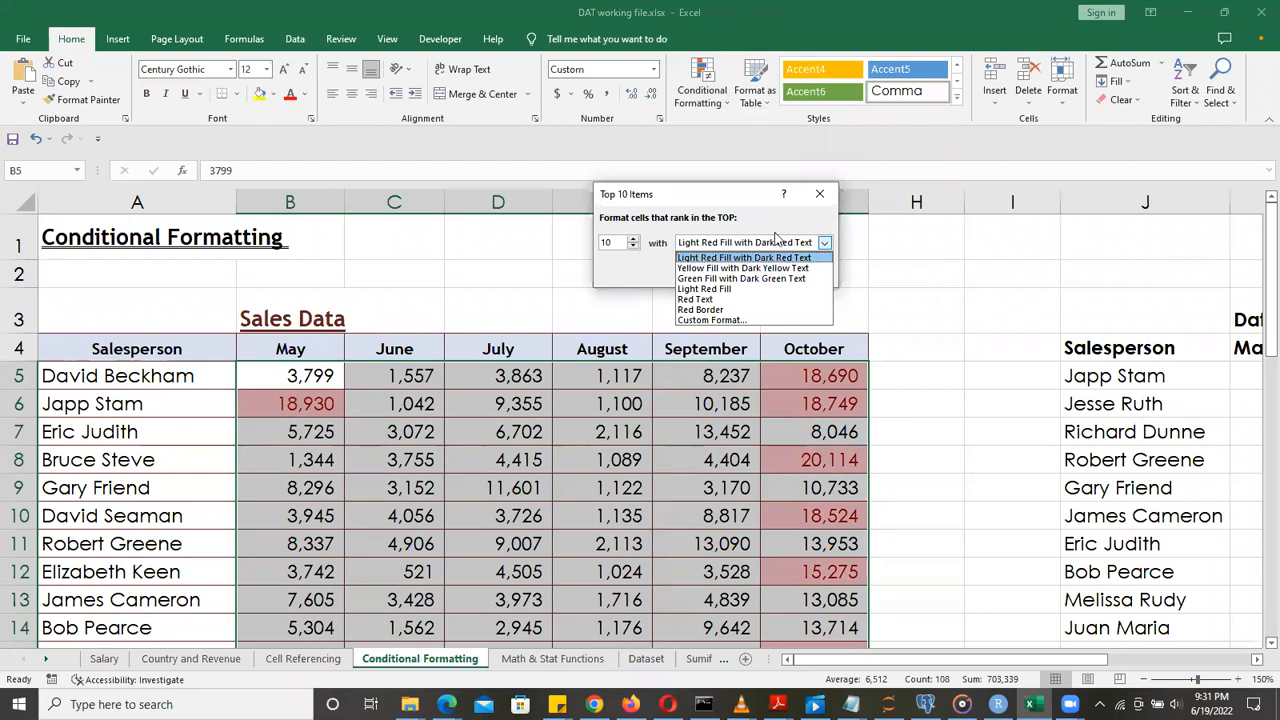
left_click(818, 198)
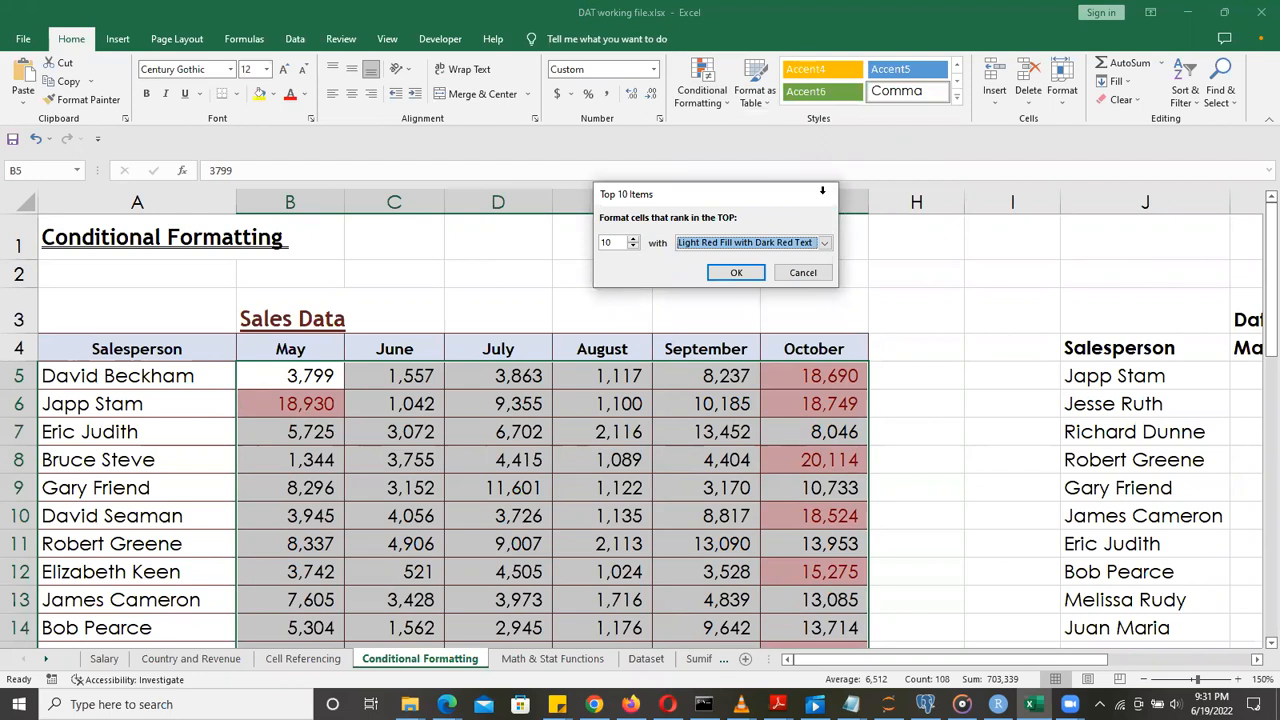
left_click(818, 196)
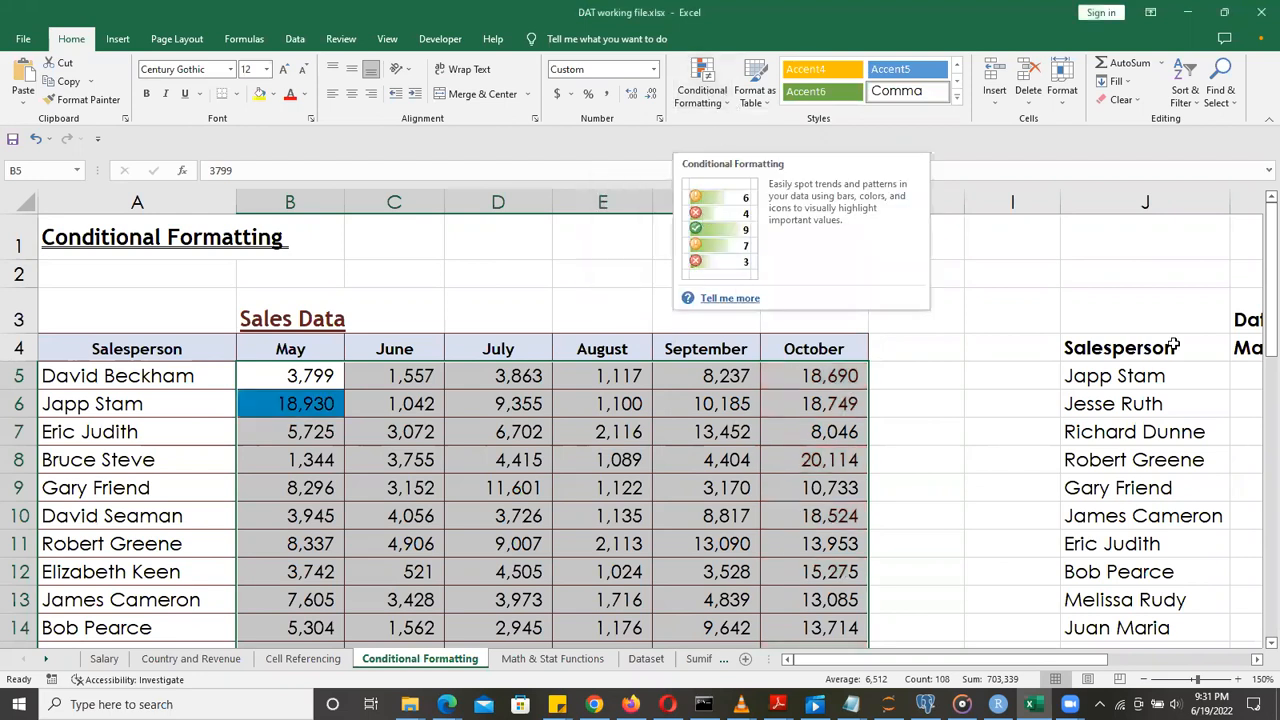
Apply a Top 10 Items conditional formatting rule to B5:G22 using Light Red Fill with Dark Red Text
left_click_drag(1261, 281, 1260, 253)
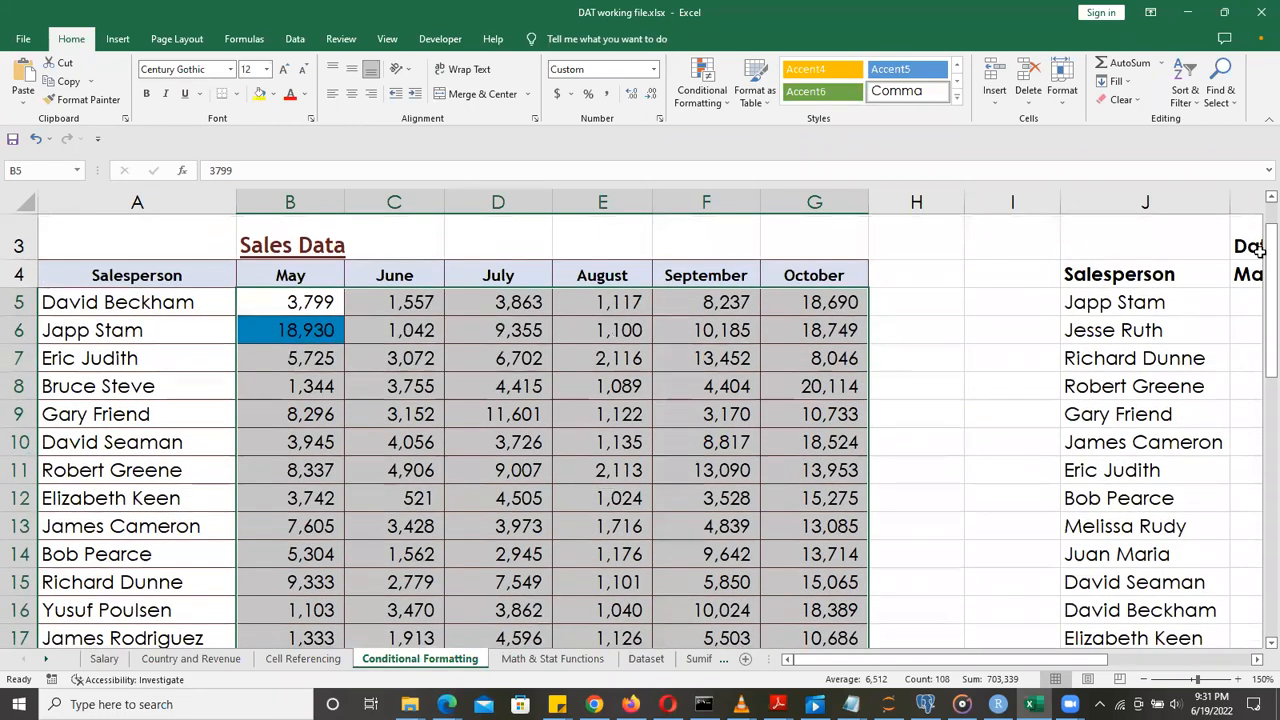
left_click(726, 106)
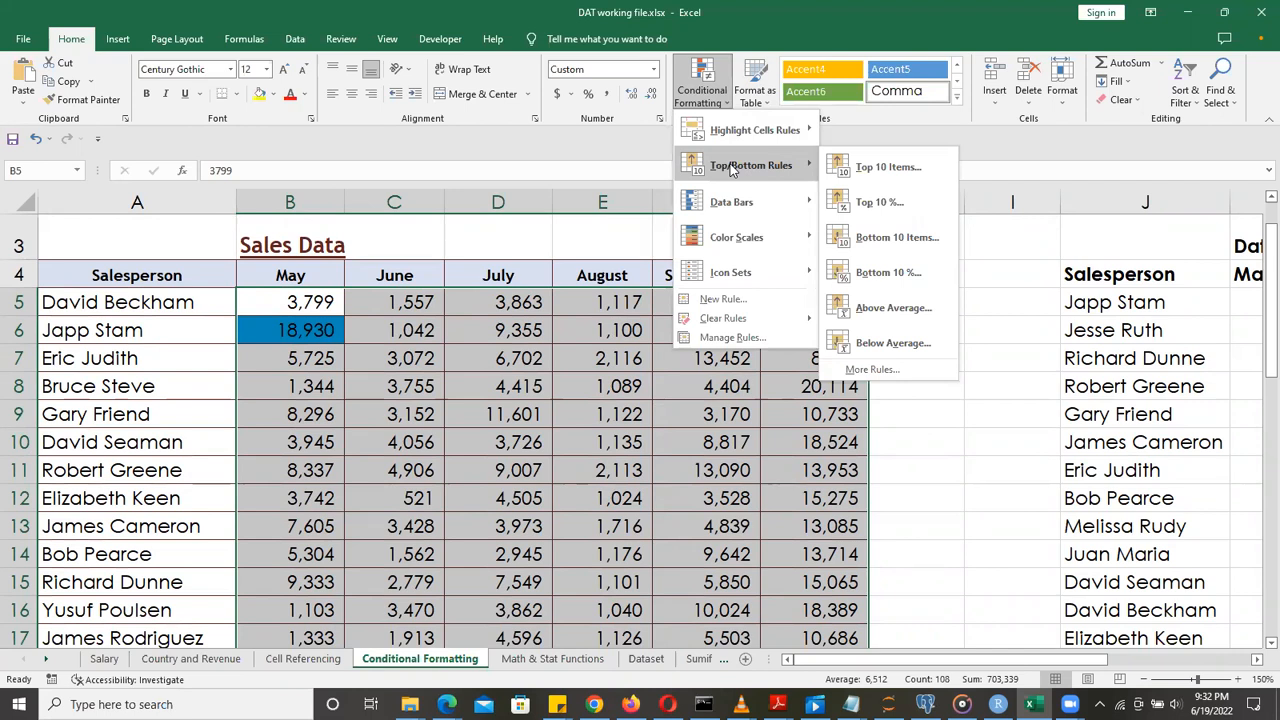
mouse_move(741, 137)
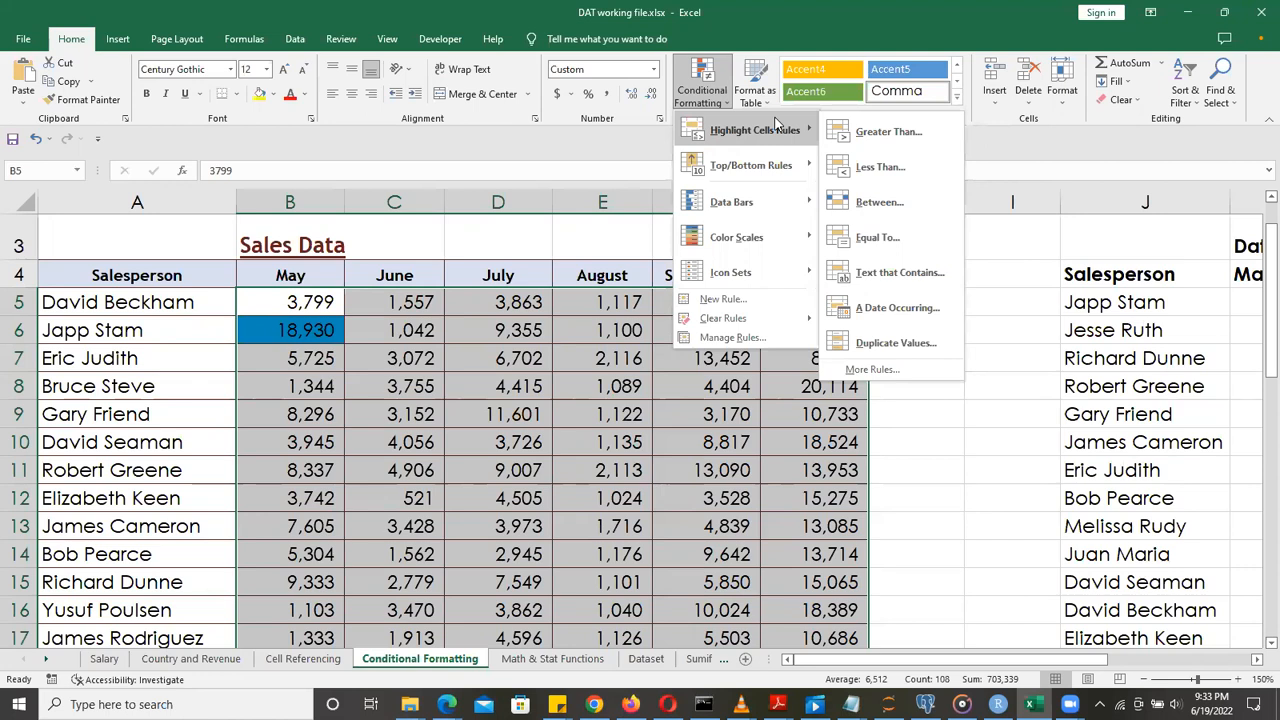
mouse_move(765, 170)
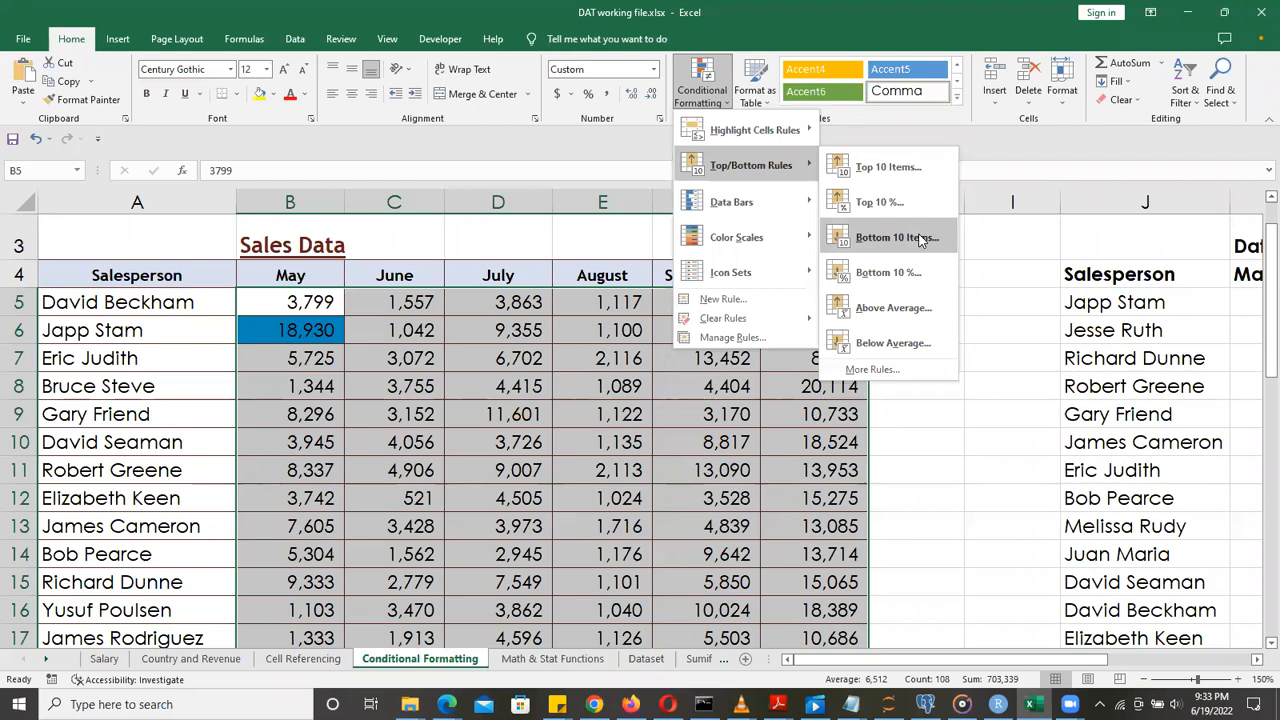
left_click(888, 168)
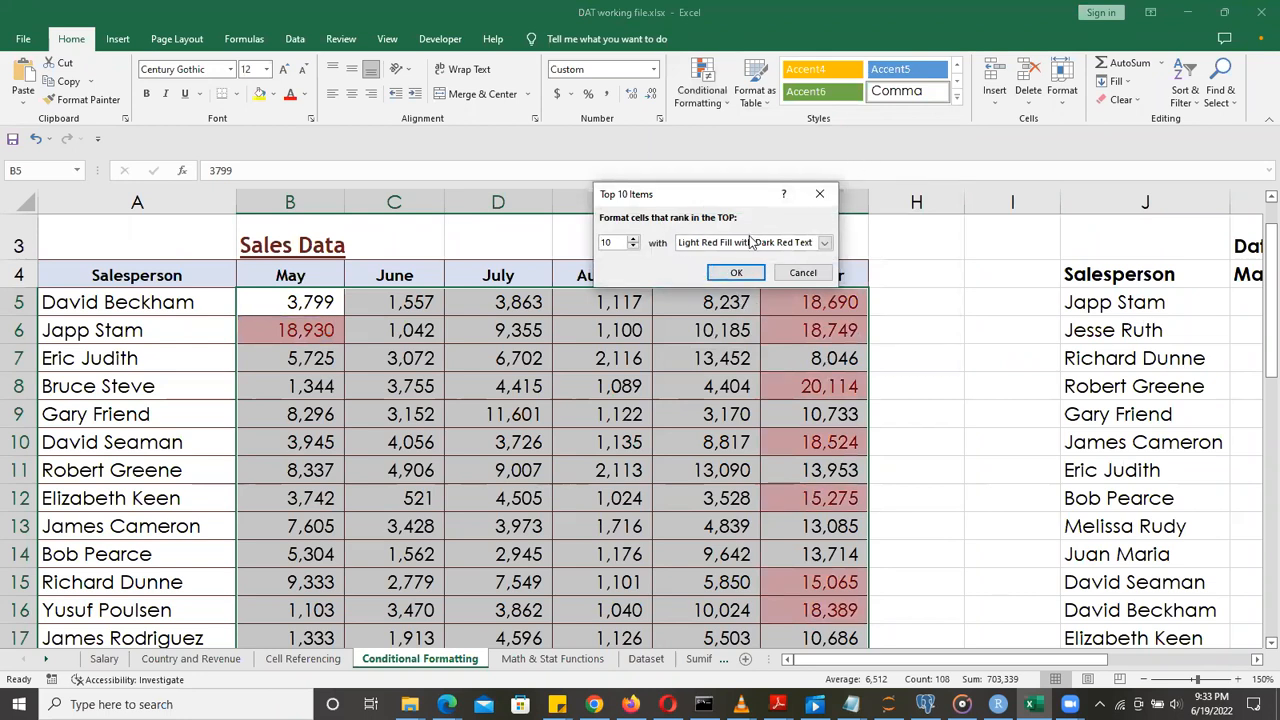
left_click(825, 245)
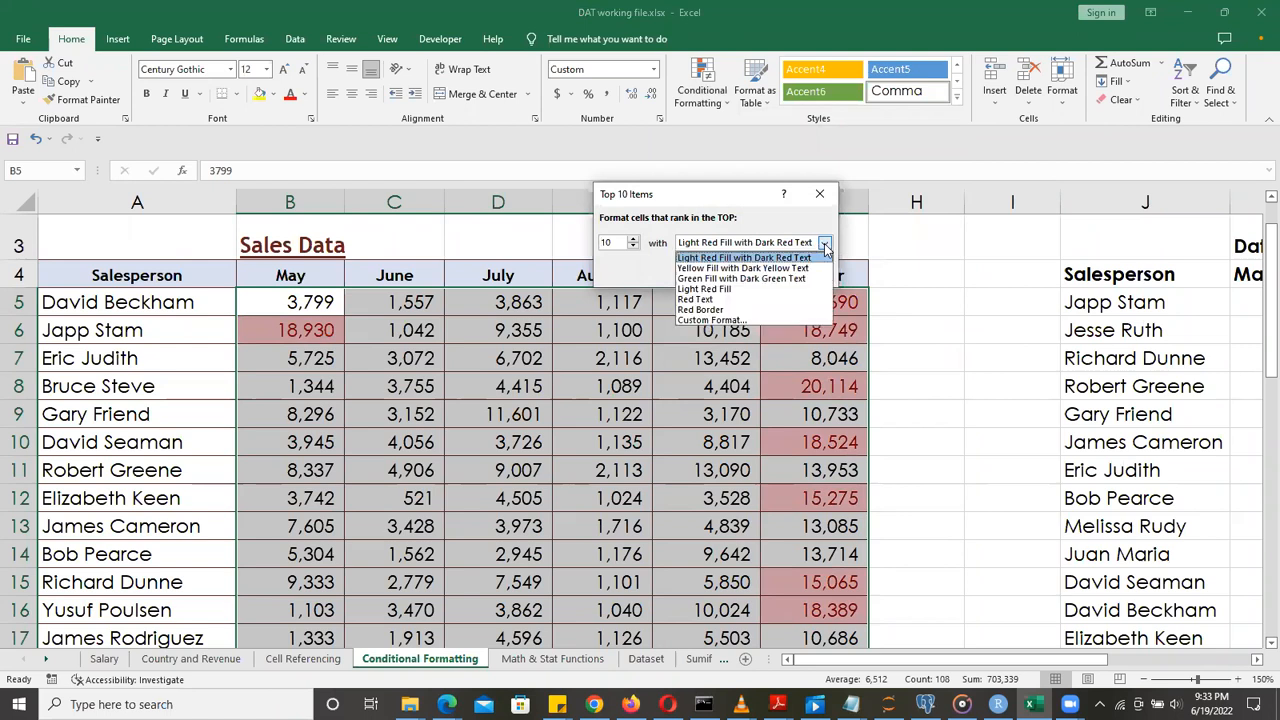
left_click(748, 270)
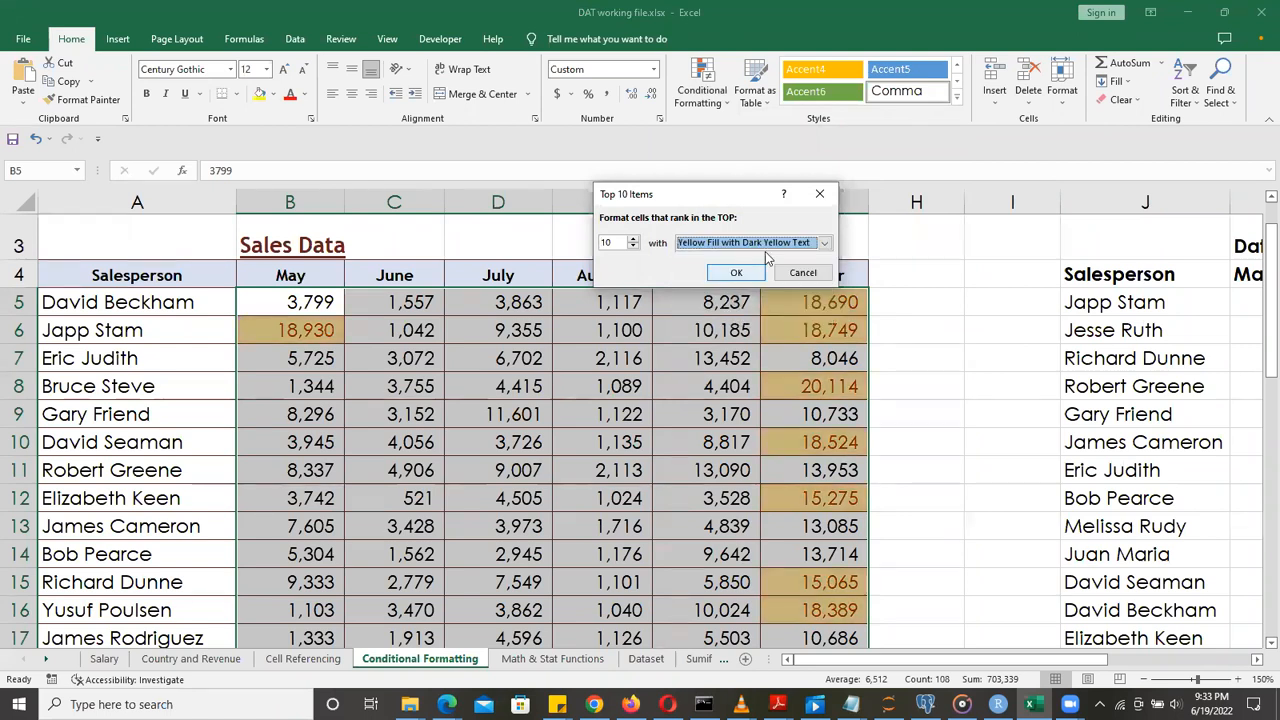
left_click(825, 243)
left_click(754, 280)
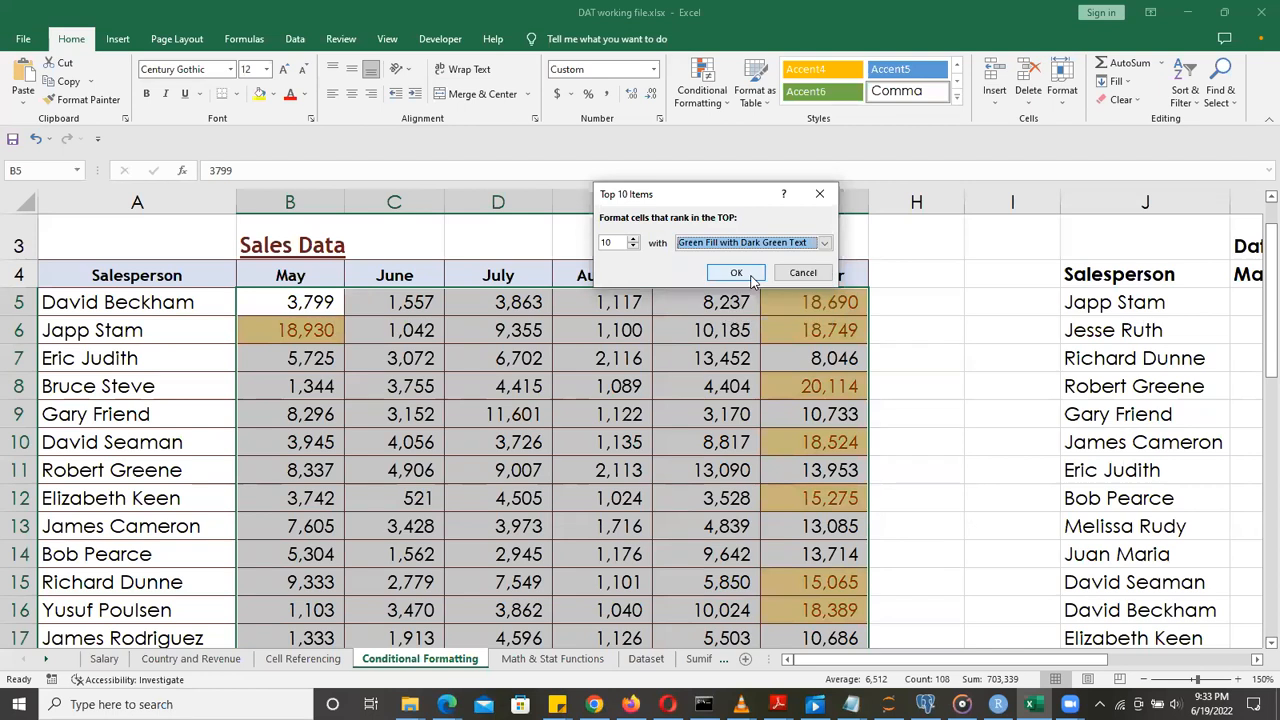
left_click(825, 245)
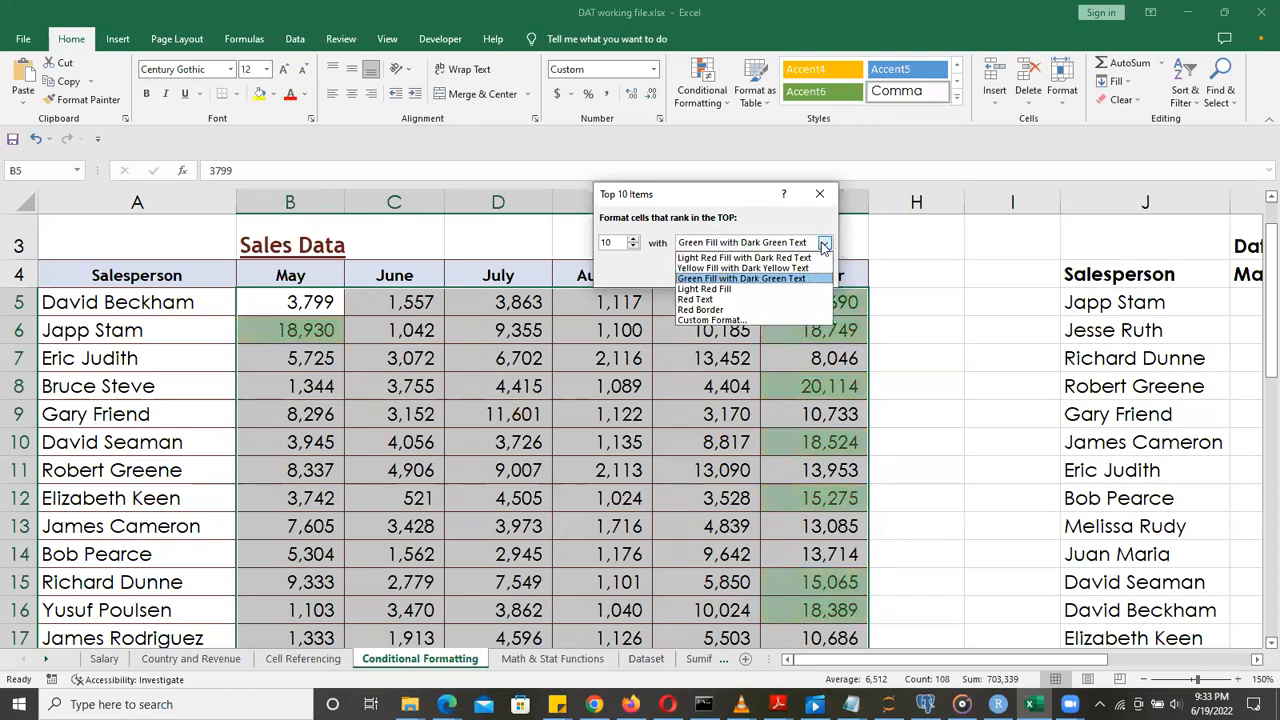
left_click(760, 260)
left_click(740, 272)
Enter October in B36 as the answer to question c about the month with most of the top ten sales
left_click_drag(1268, 286, 1257, 575)
left_click(344, 451)
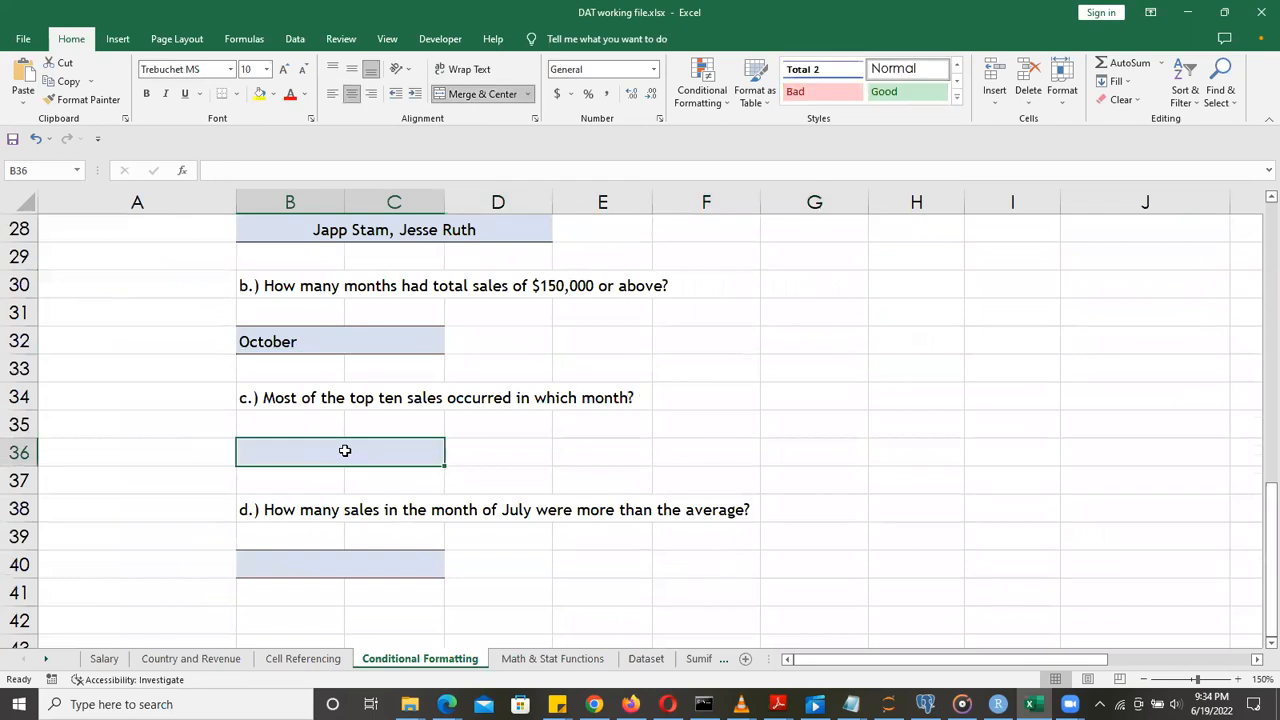
type("October")
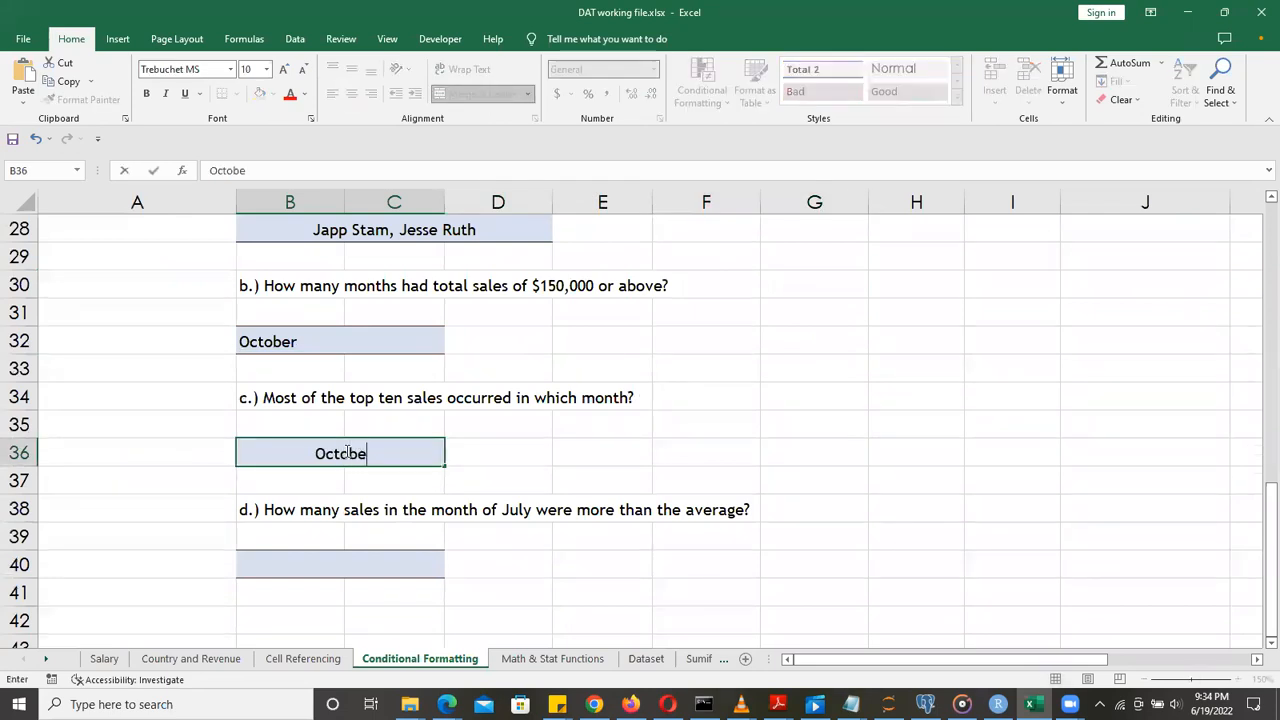
left_click(360, 563)
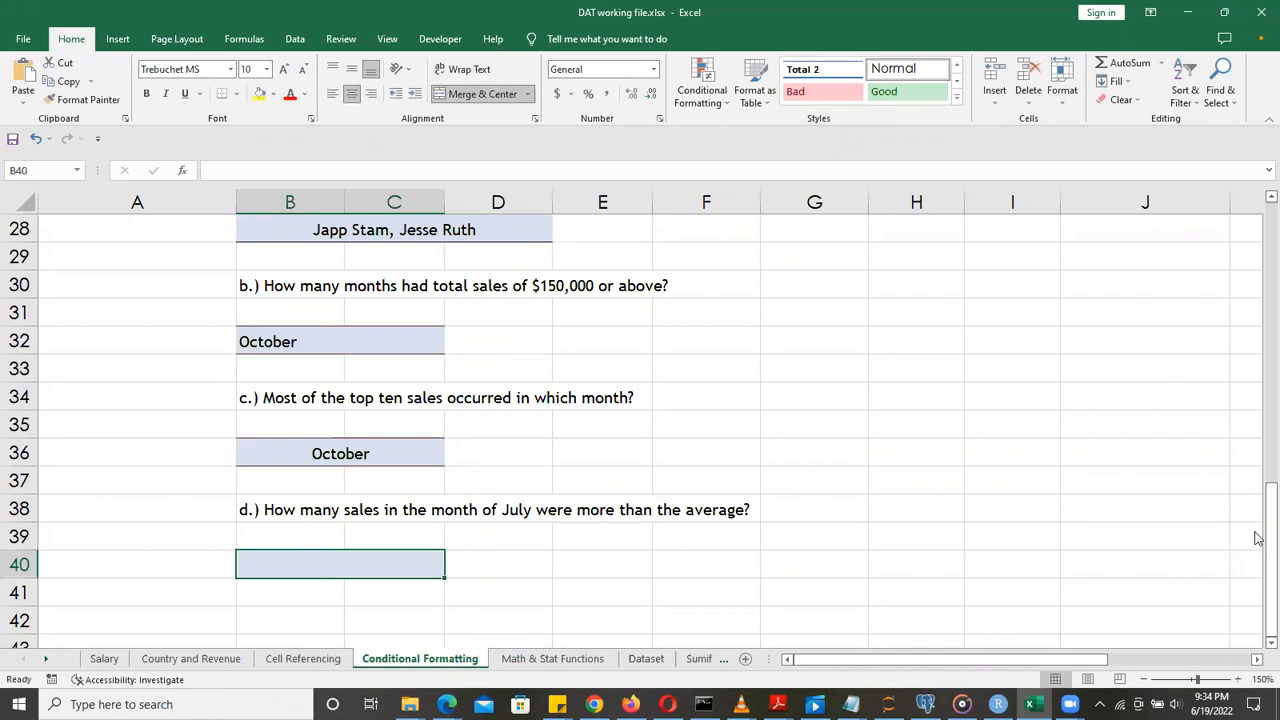
Begin an average formula in B24, the AVERAGE row's cell for the May sales
left_click_drag(1258, 540, 1258, 432)
scroll(633, 569, "down", 1)
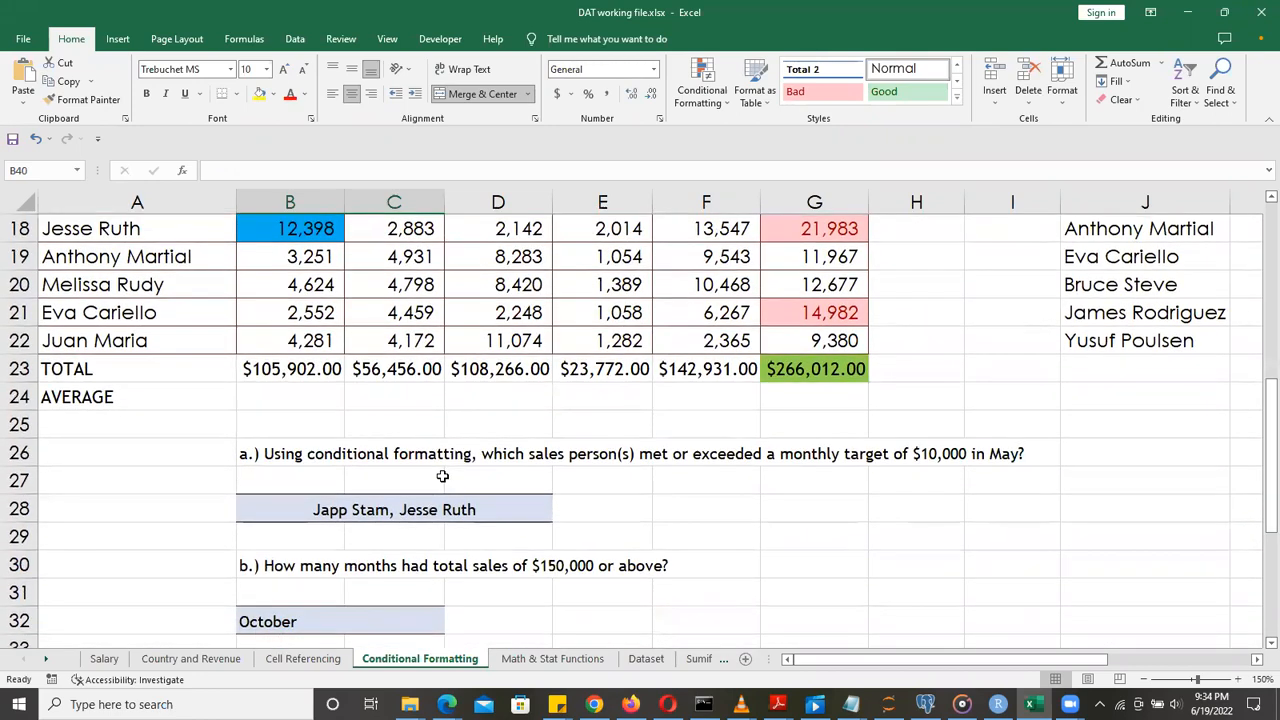
left_click(304, 395)
left_click(404, 393)
left_click(497, 395)
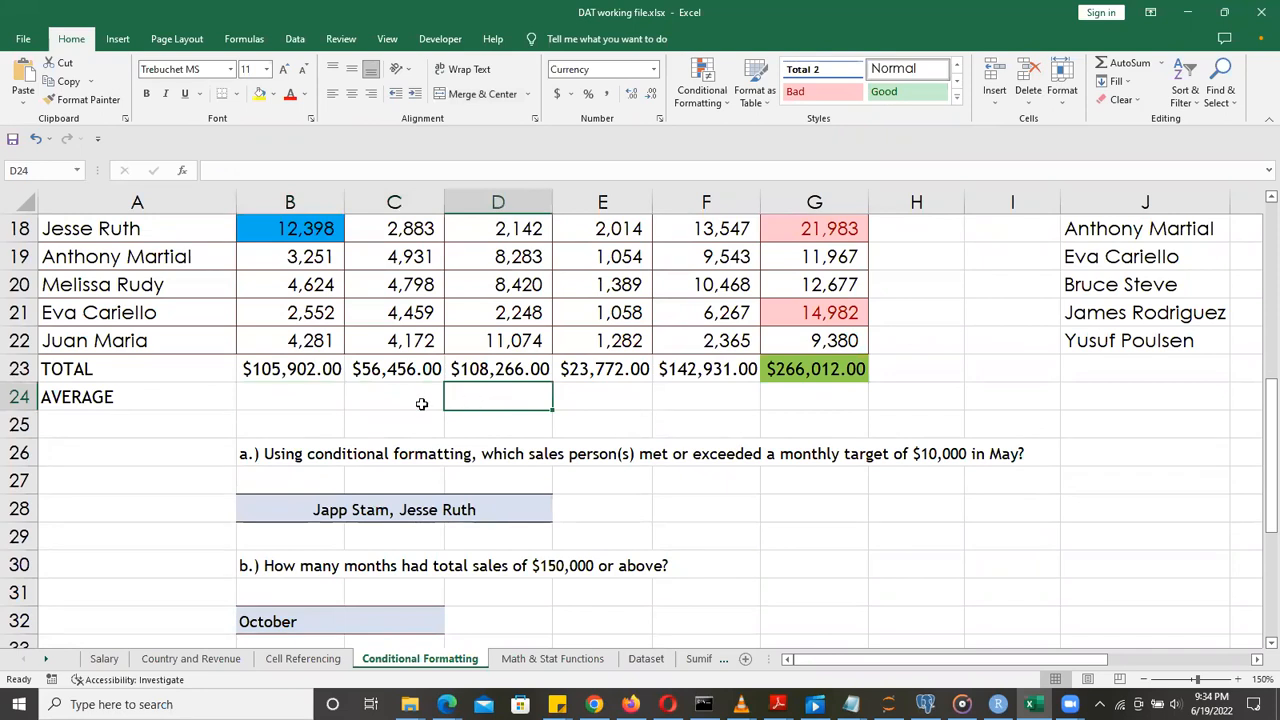
left_click(297, 400)
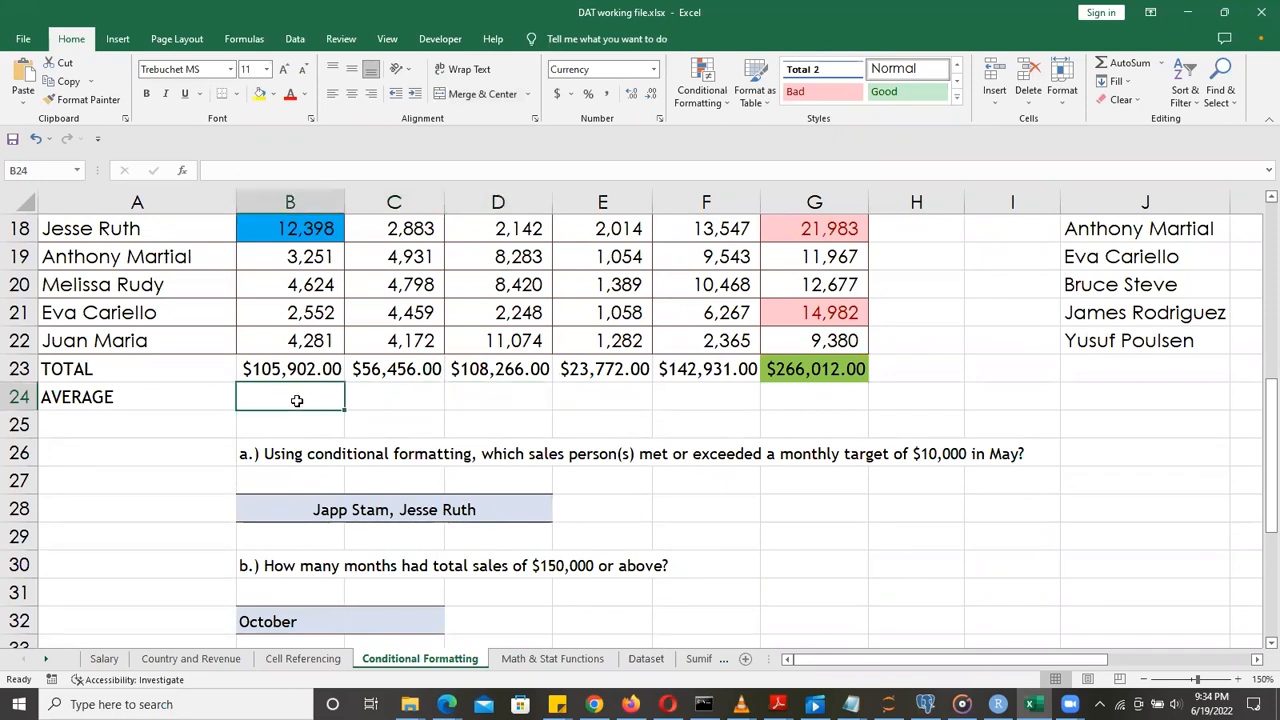
type("=ave")
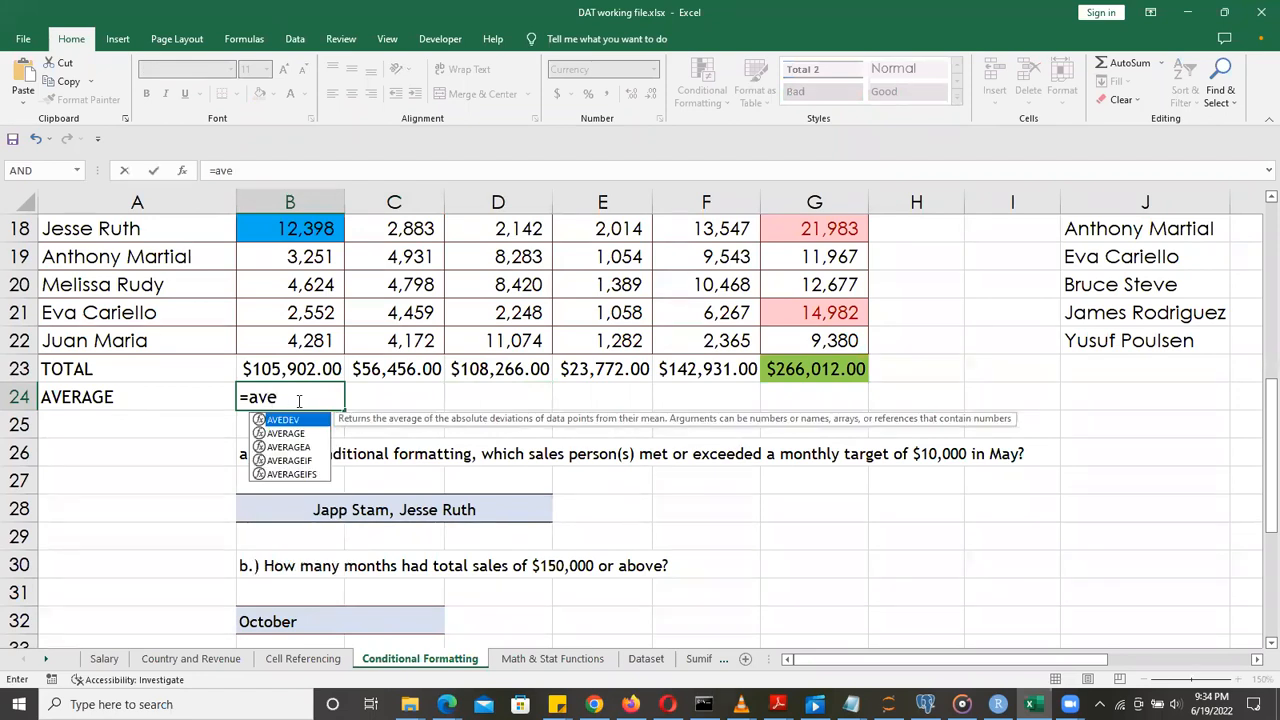
key("Tab")
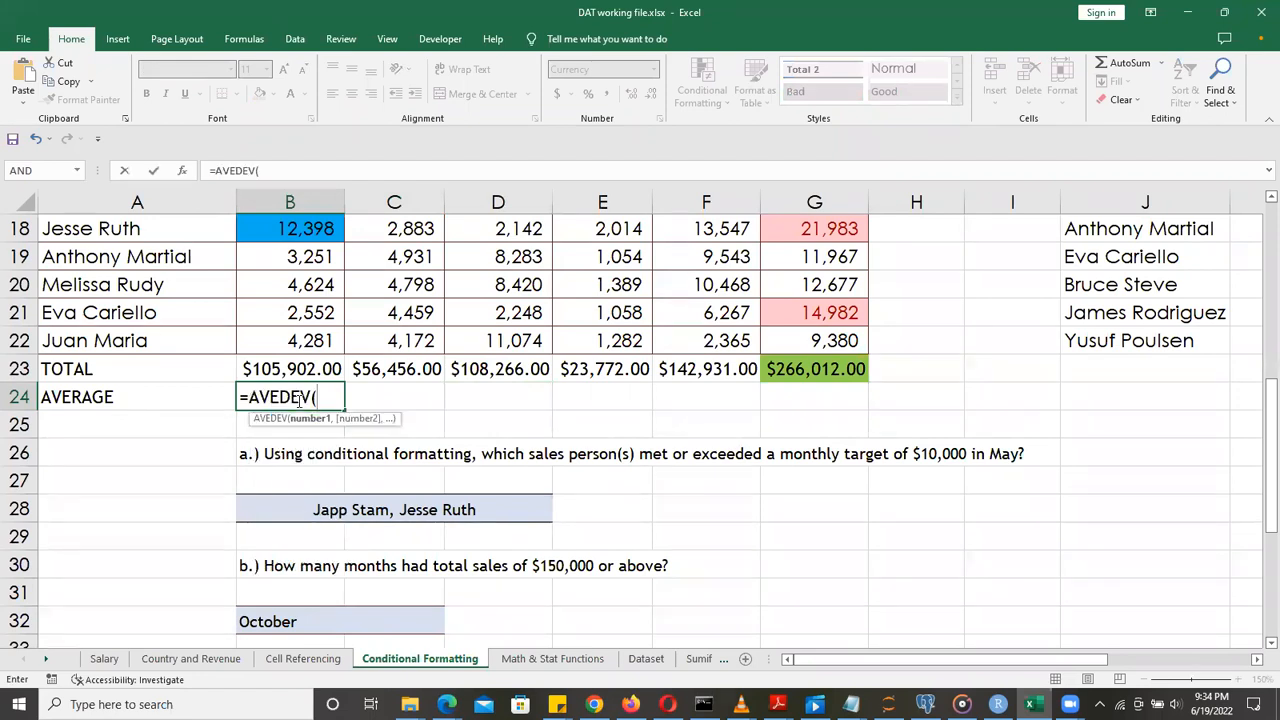
key("BackSpace")
key("BackSpace")
key("BackSpace")
key("BackSpace")
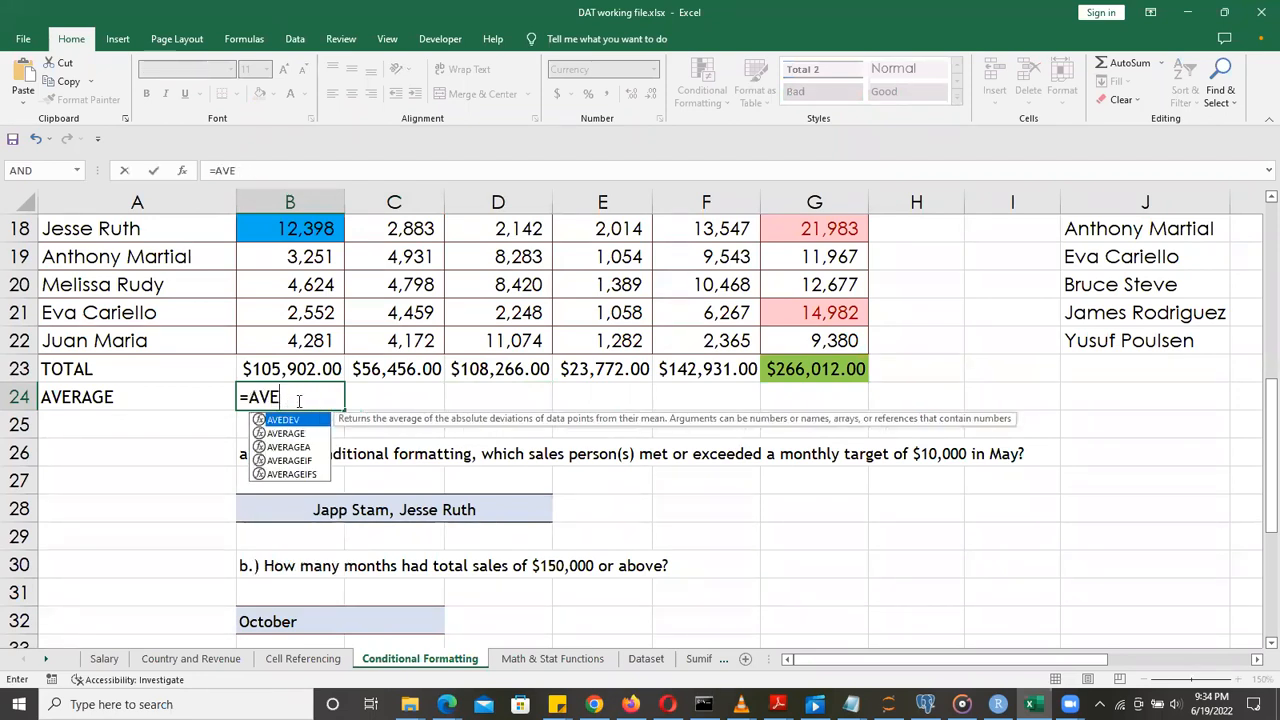
Complete the formula in B24 as =AVERAGE(B5:B22) to average the May sales
type("r")
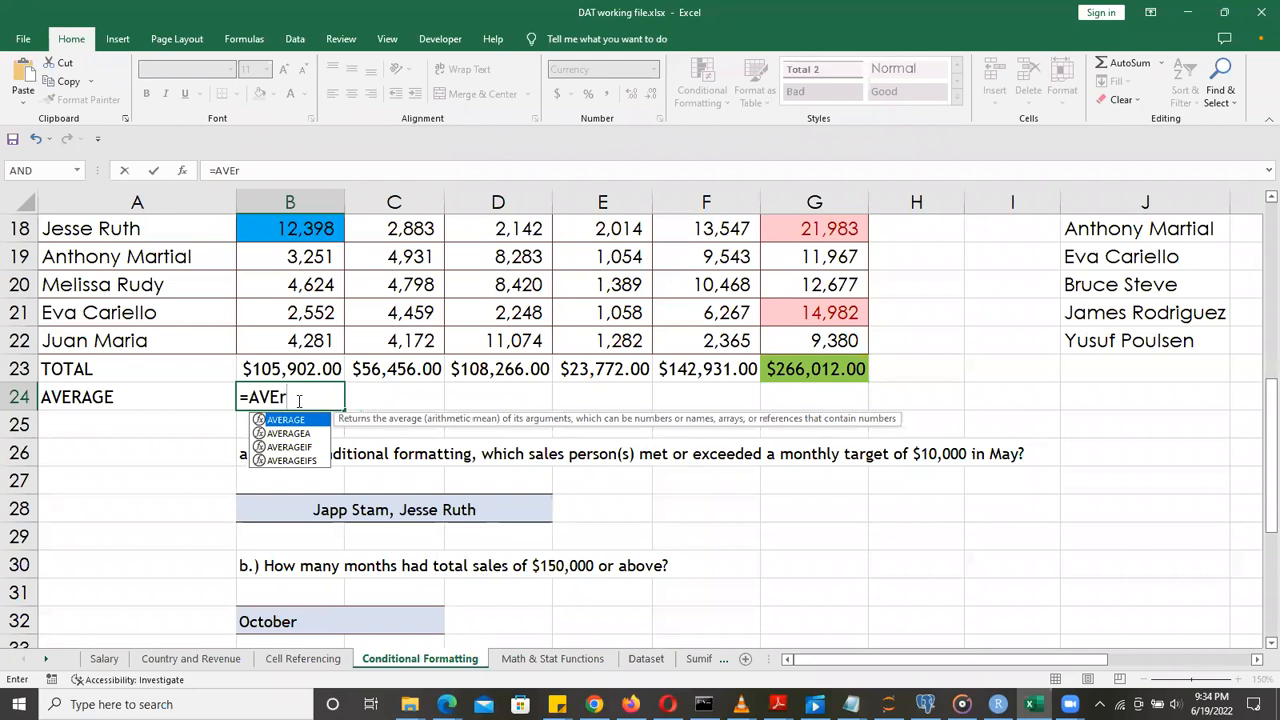
key("Tab")
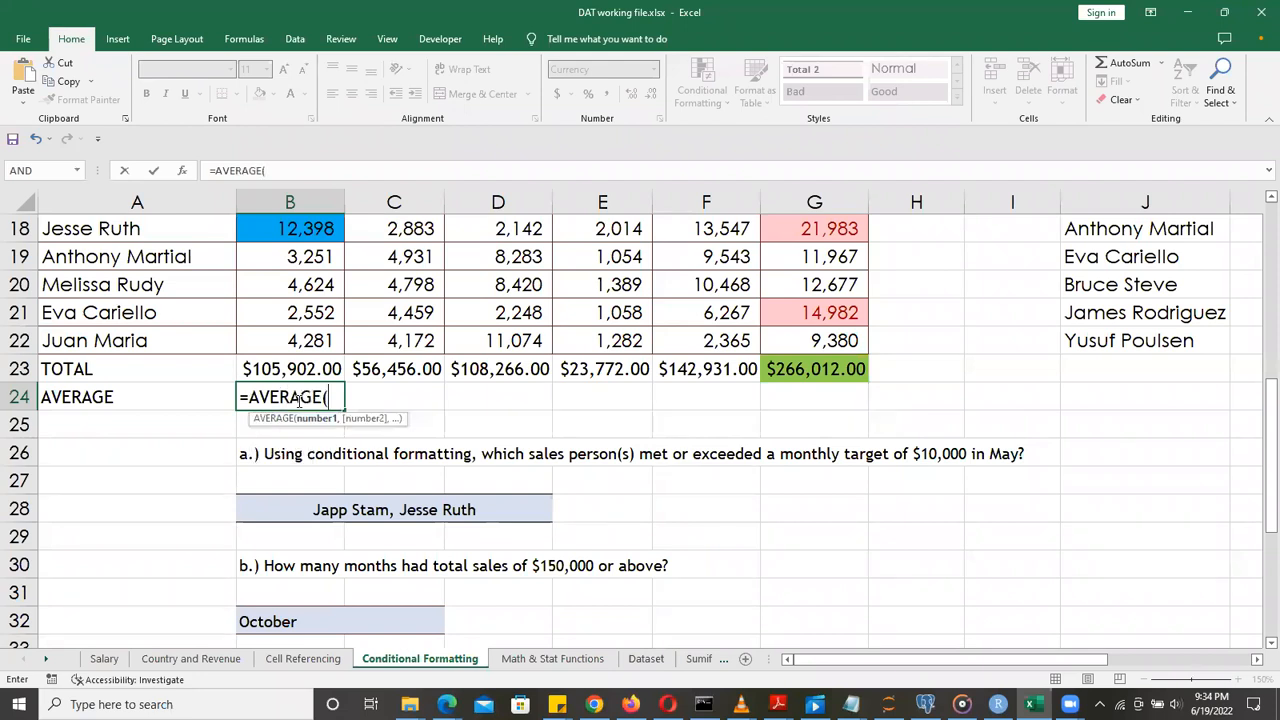
left_click(295, 340)
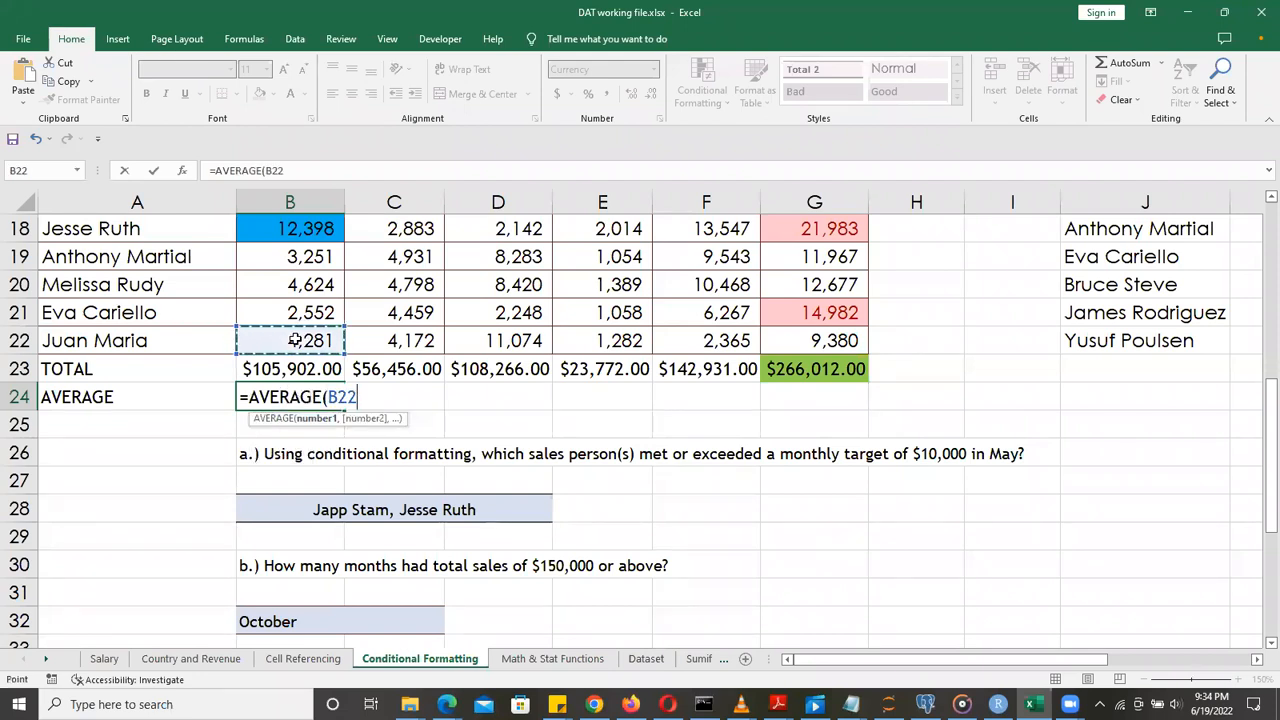
key("ctrl+shift+Up")
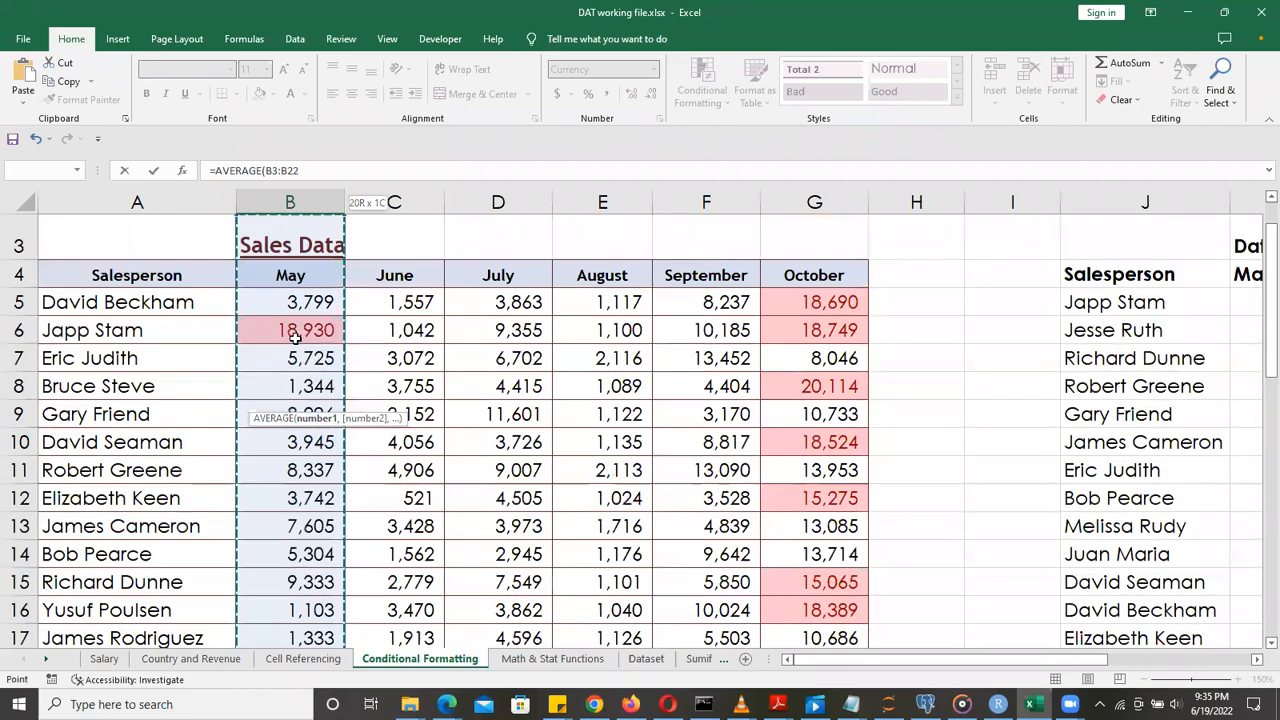
key("shift+Down")
key("shift+Down")
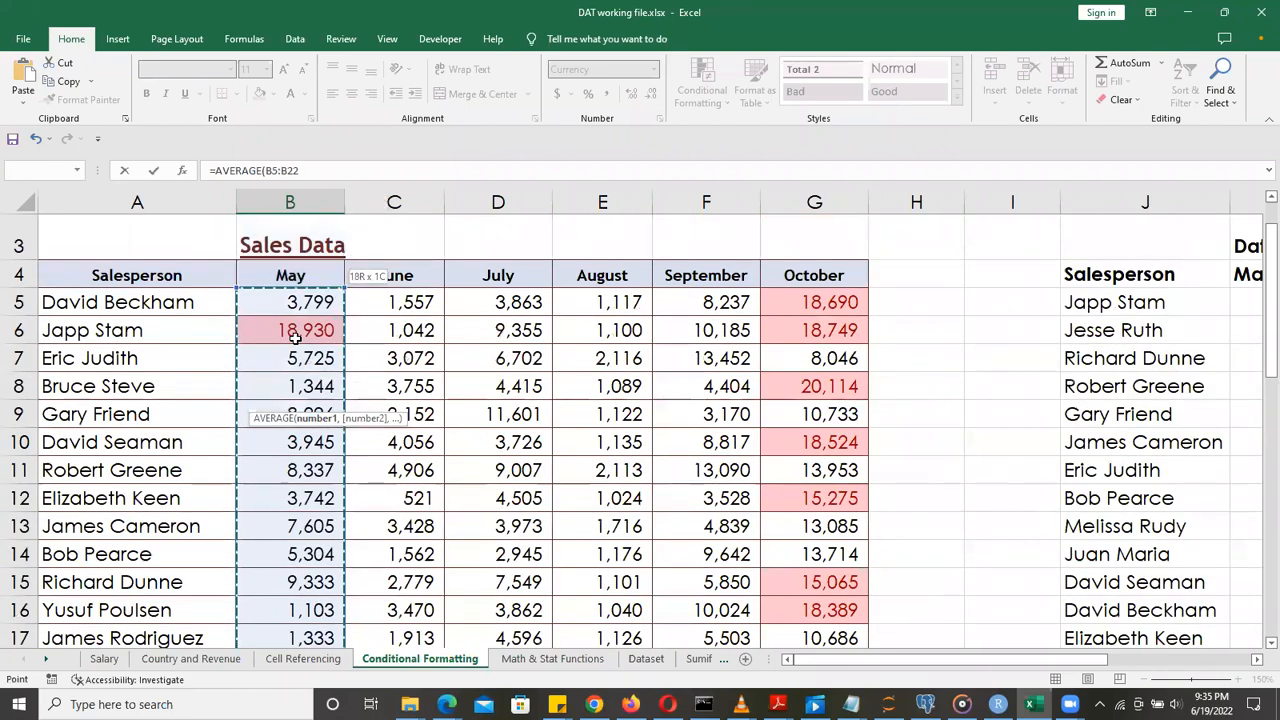
key("Return")
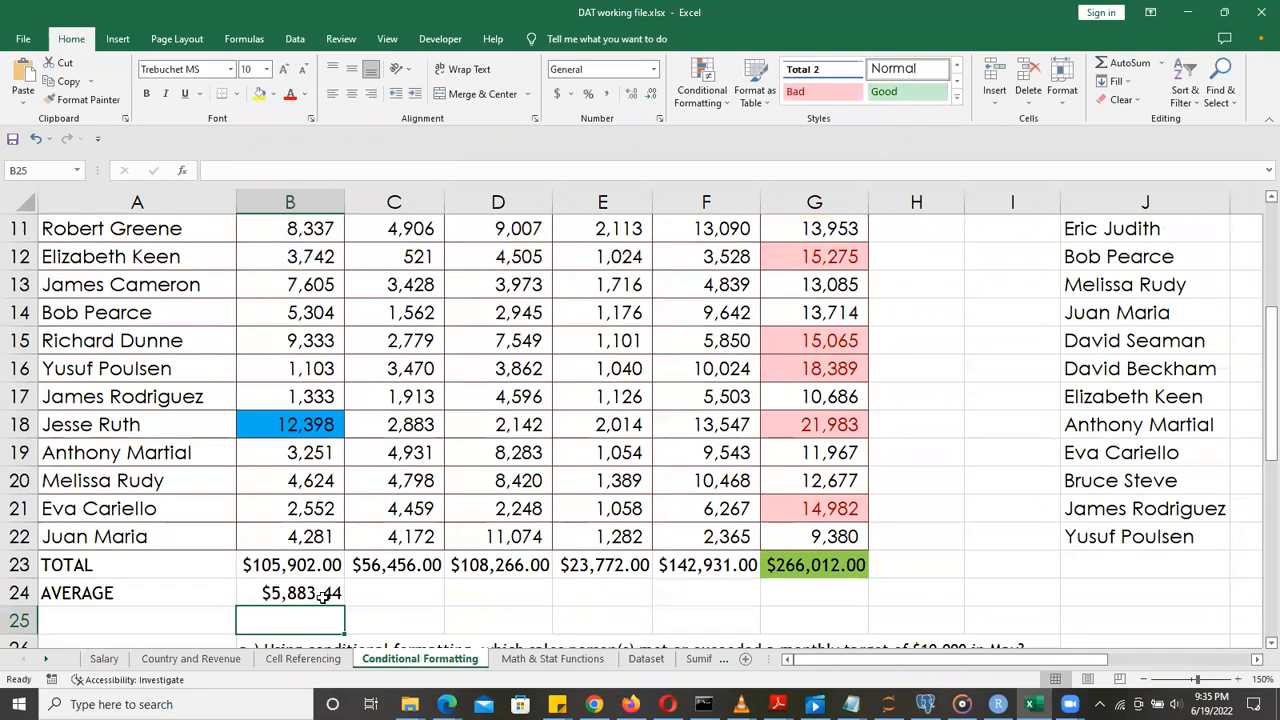
Copy the average formula from B24 across to G24 and check the June and July formulas
left_click(328, 594)
left_click_drag(343, 600, 840, 610)
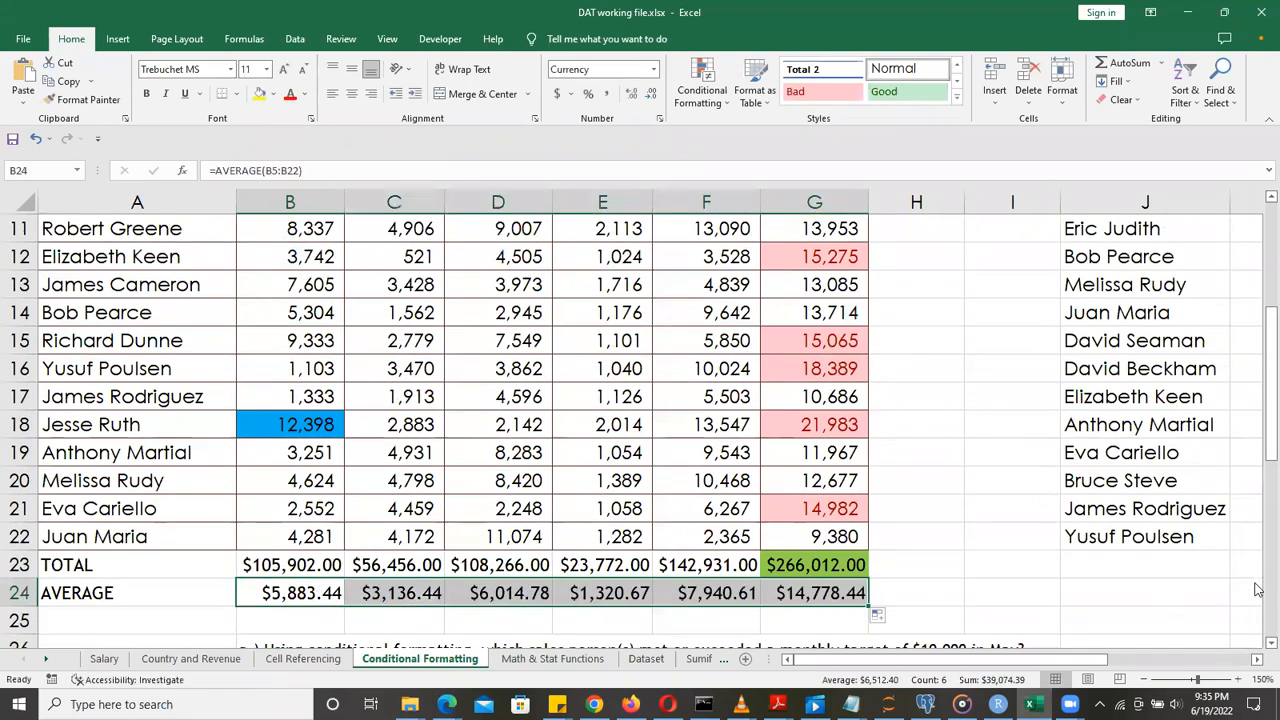
left_click(300, 593)
left_click(395, 593)
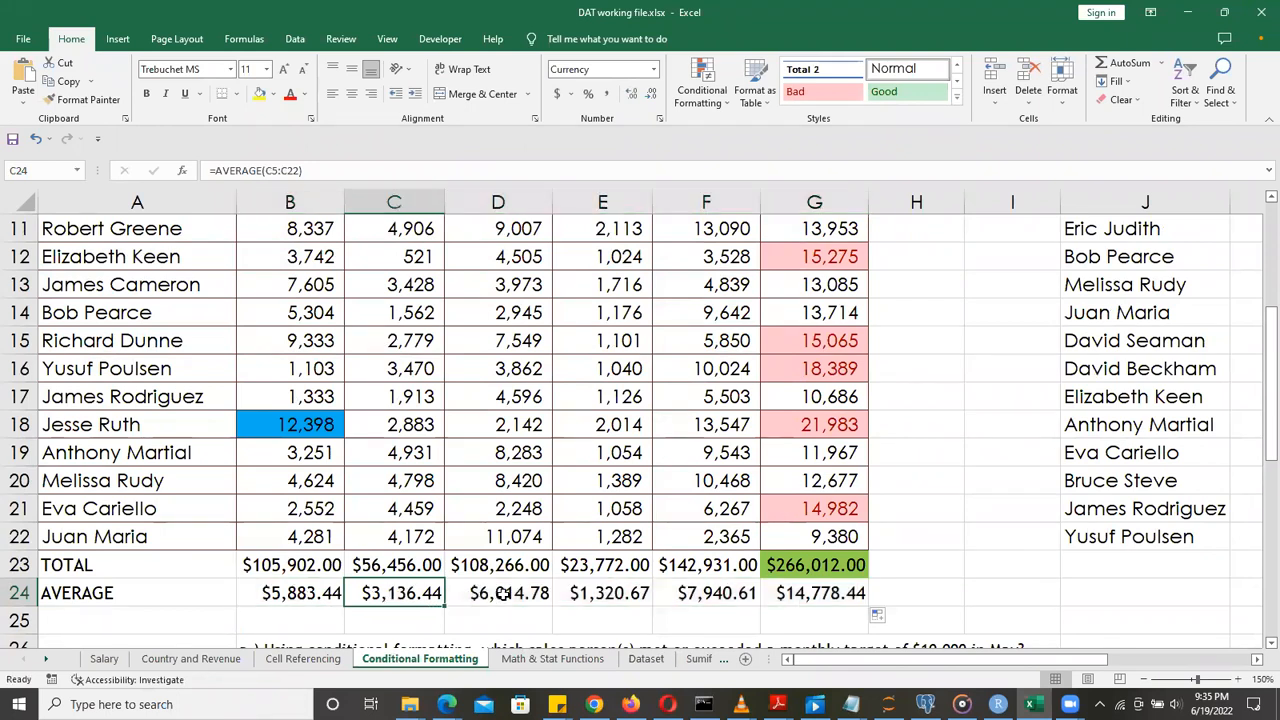
left_click(500, 595)
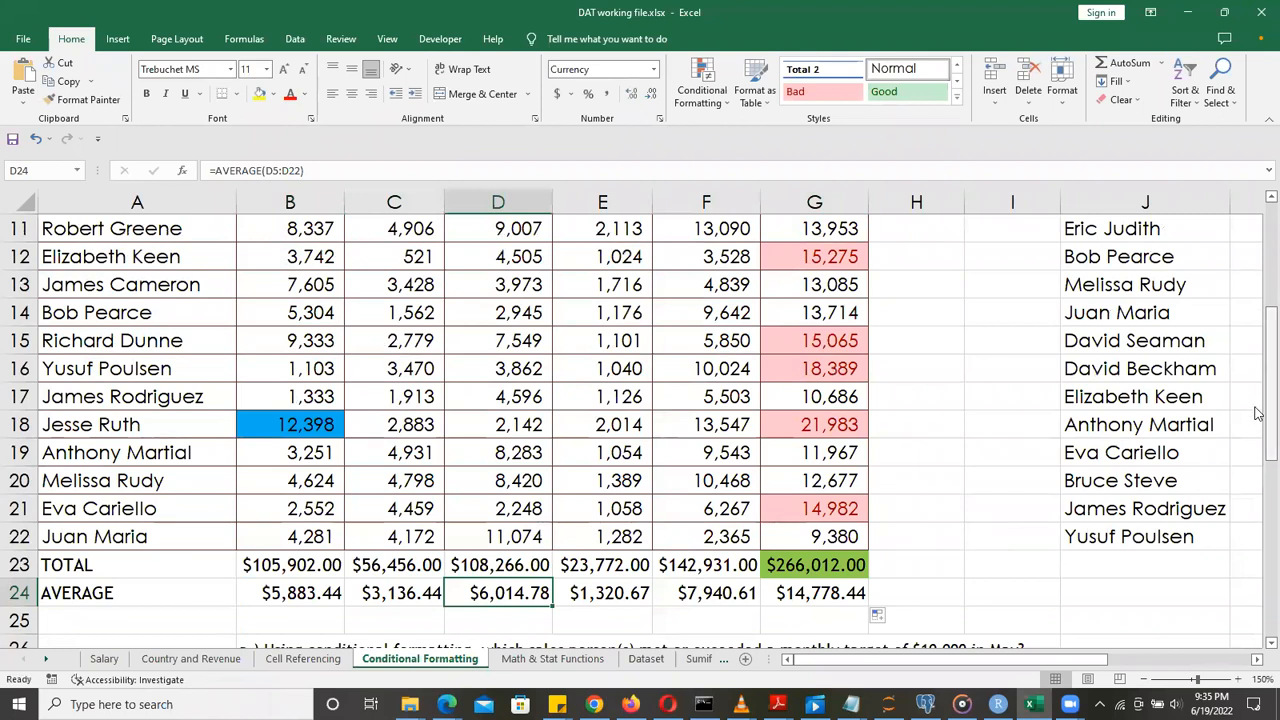
Select the July sales figures in D5:D22 and reread question d about above-average sales
left_click_drag(1258, 413, 1257, 300)
left_click_drag(498, 302, 498, 495)
left_click_drag(493, 665, 510, 545)
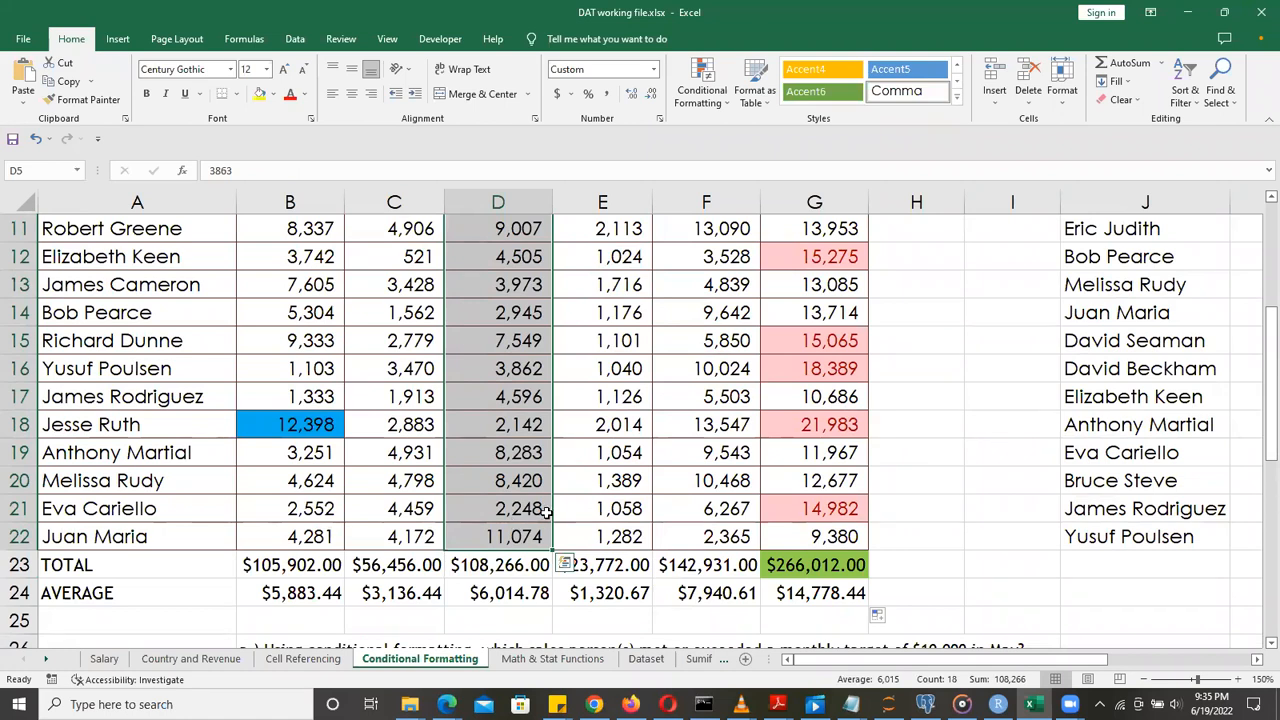
left_click_drag(1258, 401, 1258, 573)
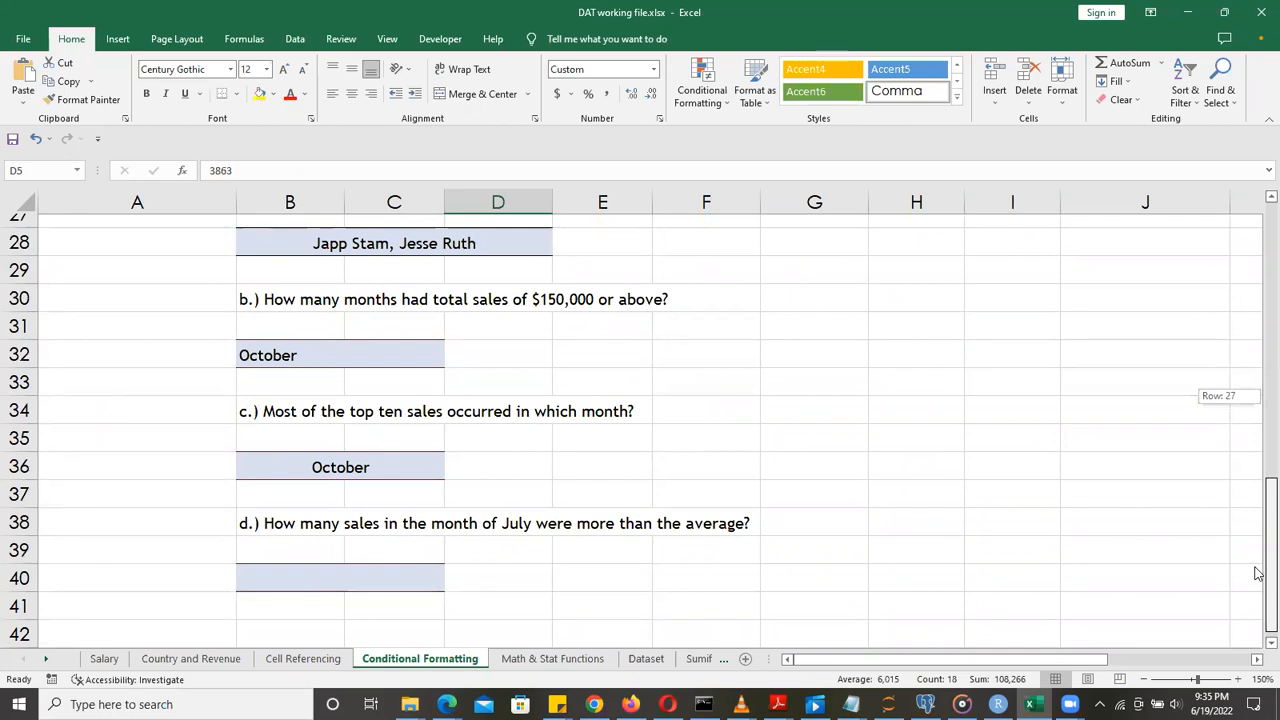
left_click_drag(1258, 573, 1259, 292)
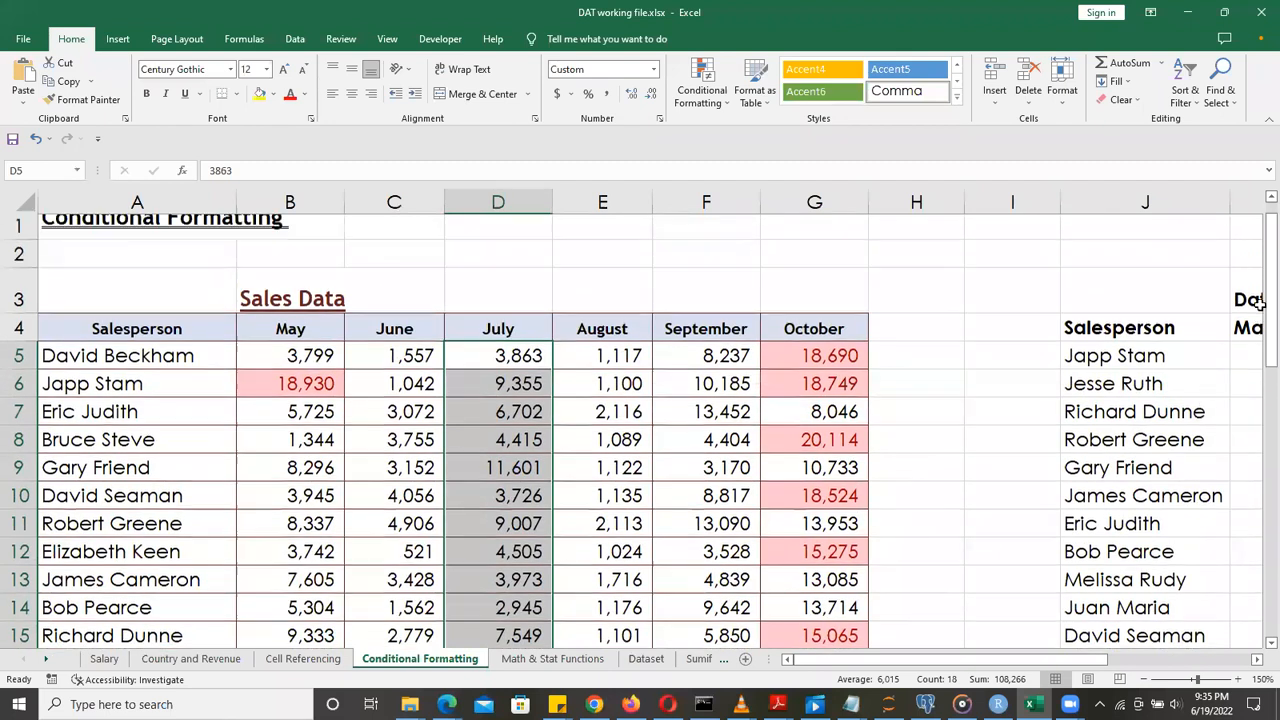
Apply a Greater Than conditional formatting rule of 6014.78 to the July sales with Yellow Fill with Dark Yellow Text
left_click(728, 108)
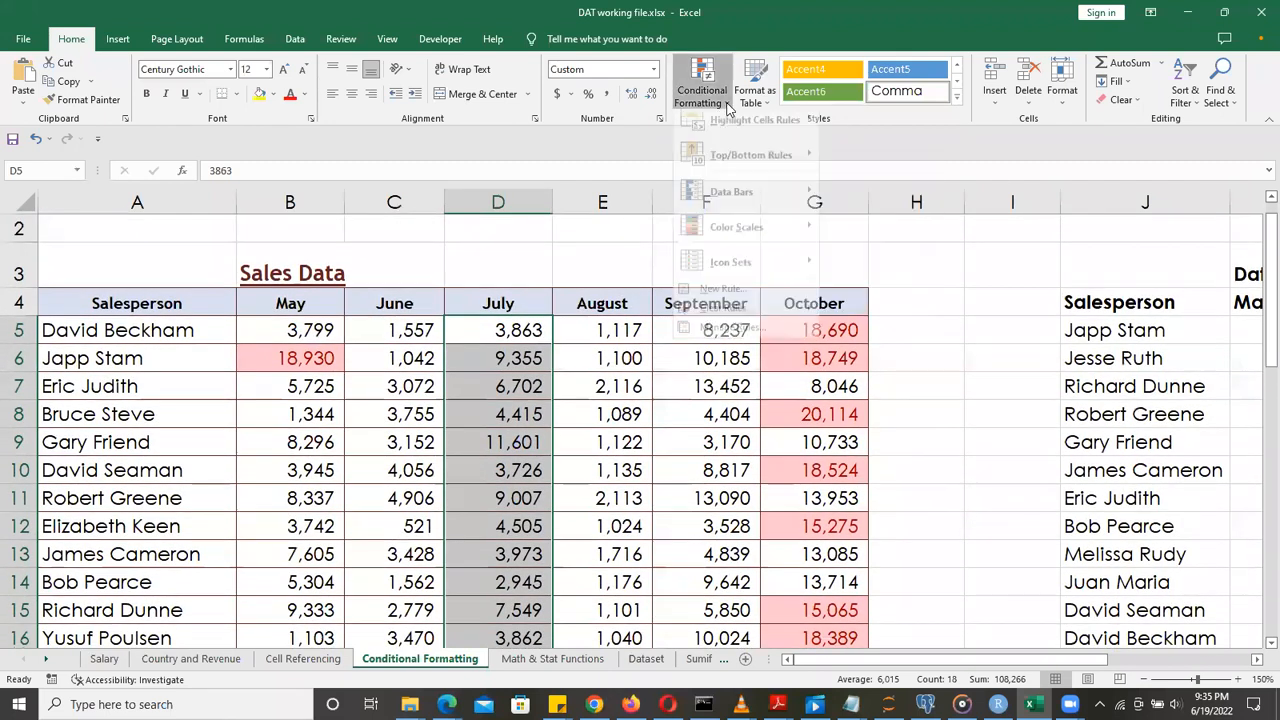
mouse_move(730, 134)
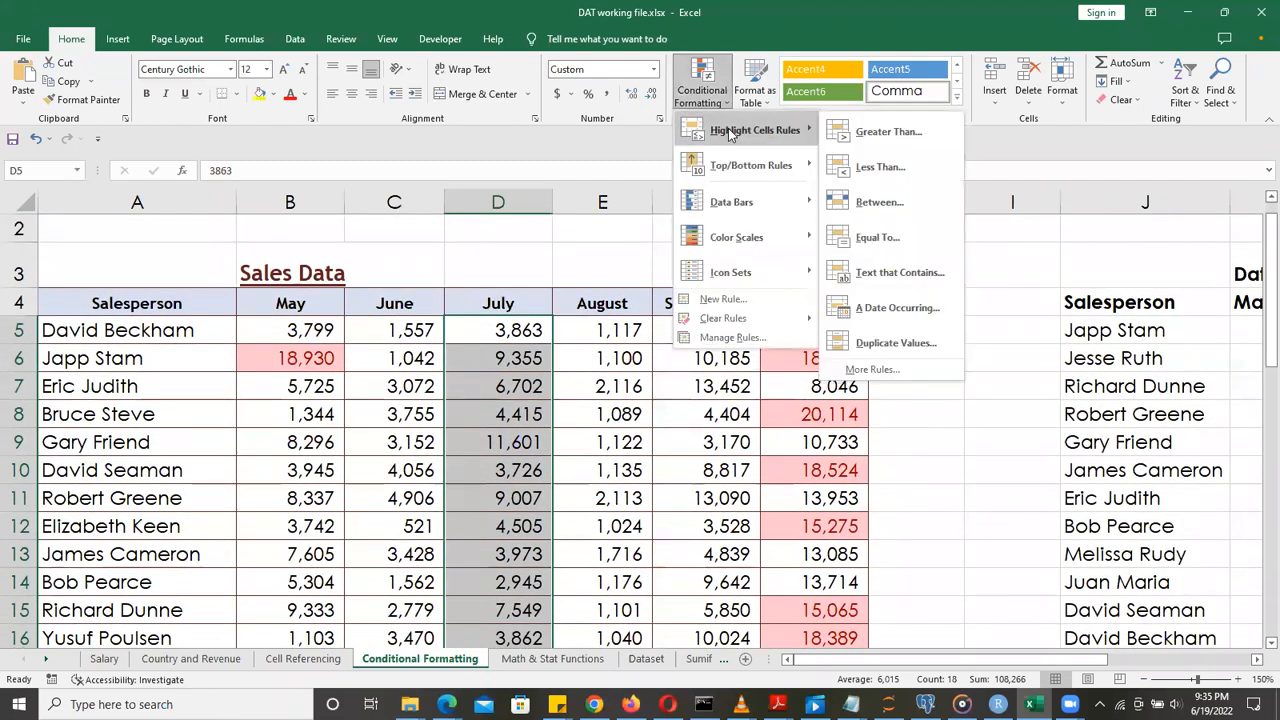
left_click(885, 136)
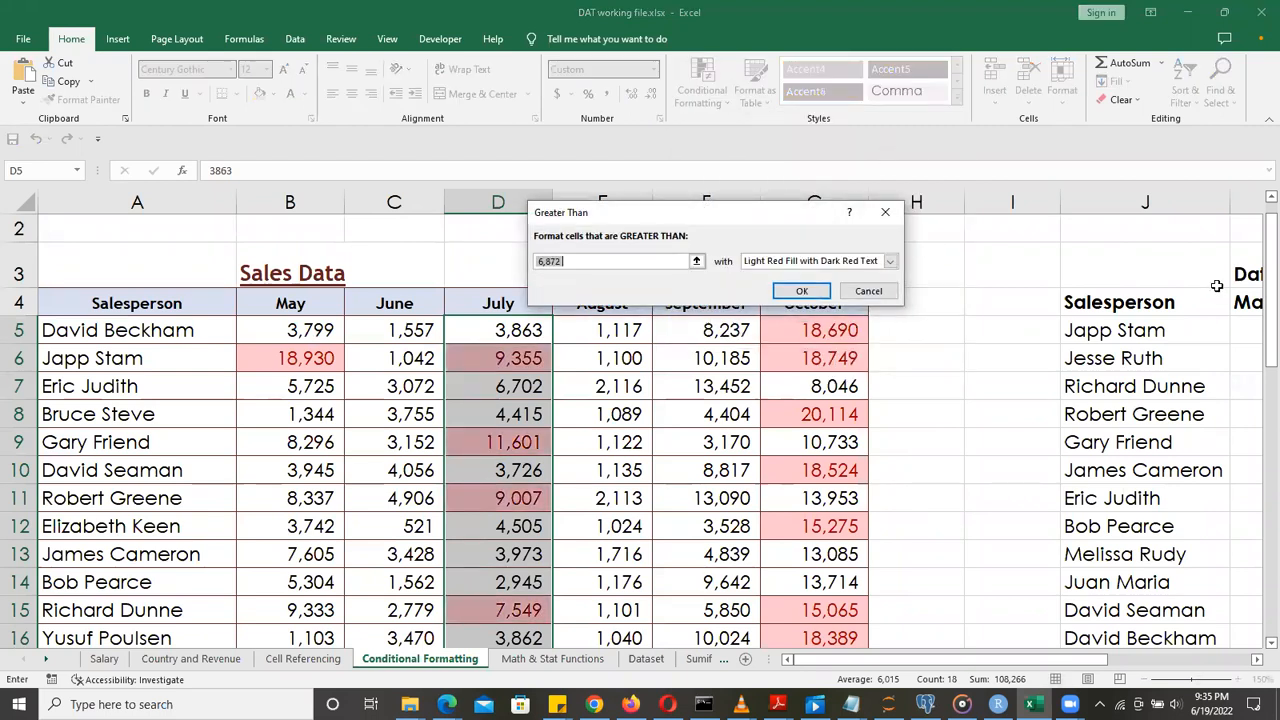
left_click_drag(1258, 302, 1258, 394)
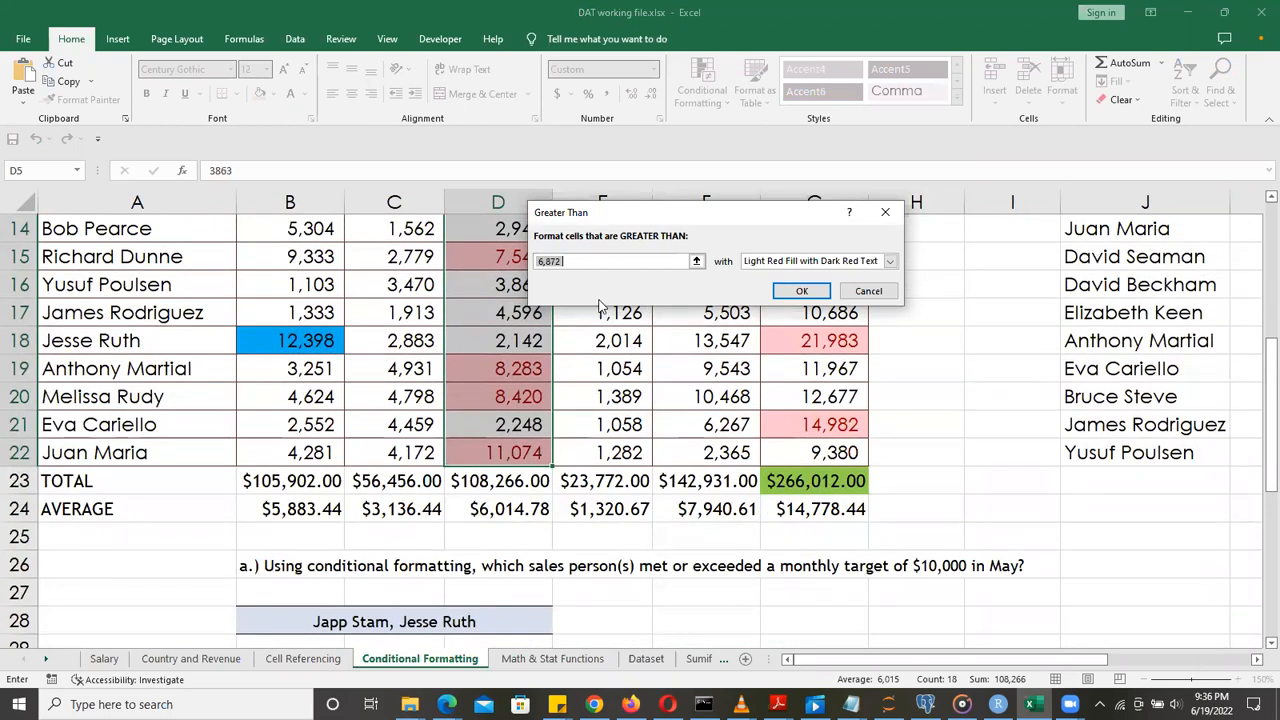
left_click(594, 260)
left_click_drag(557, 262, 527, 268)
type("6")
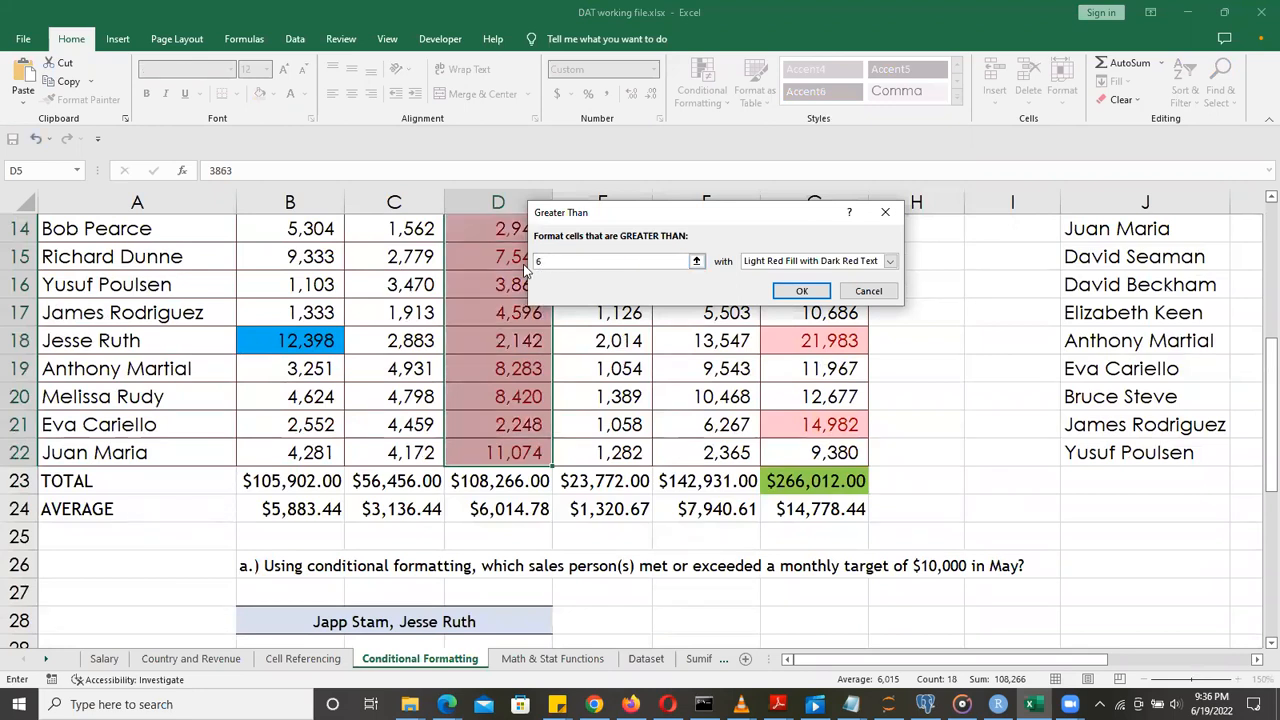
type("014.78")
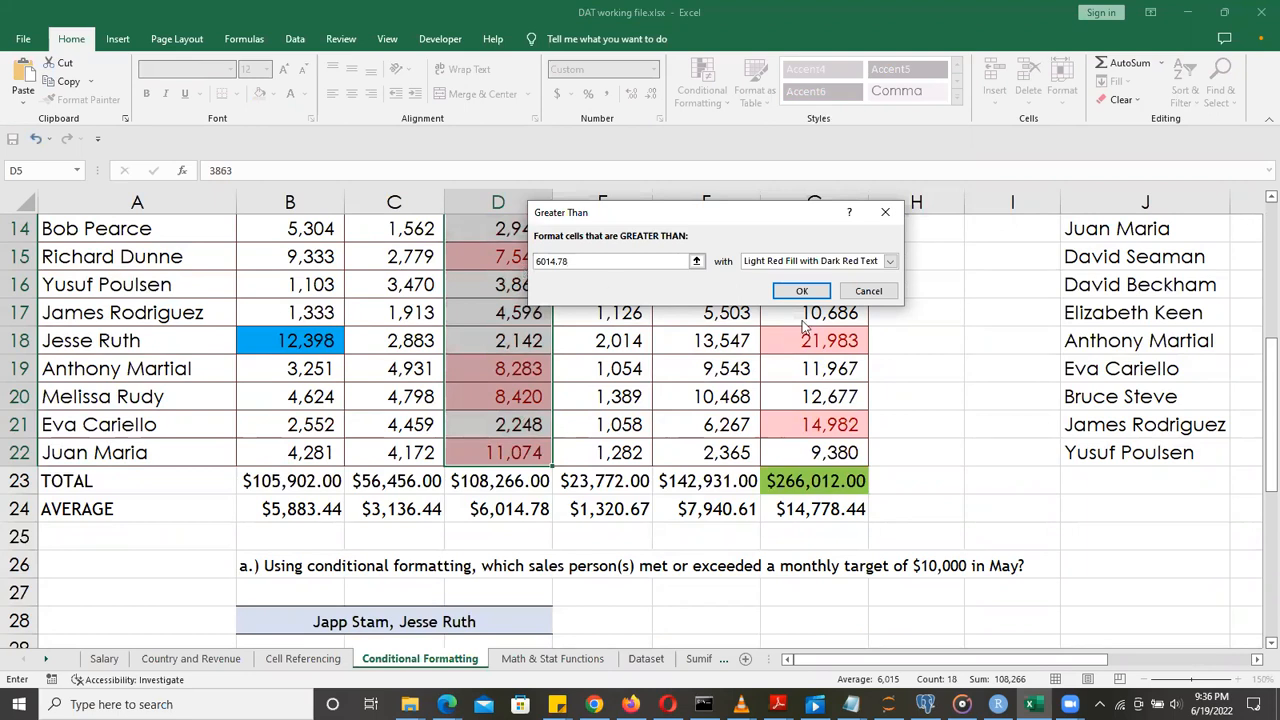
left_click(890, 263)
left_click(829, 287)
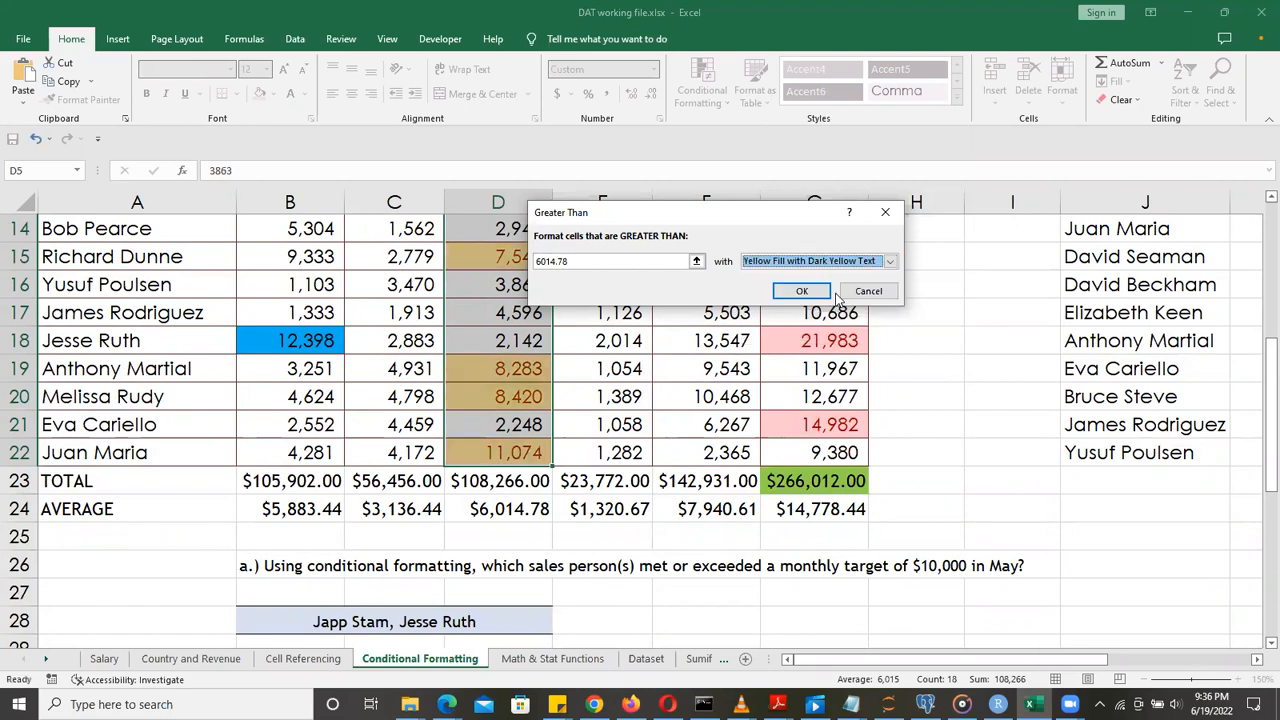
left_click(802, 293)
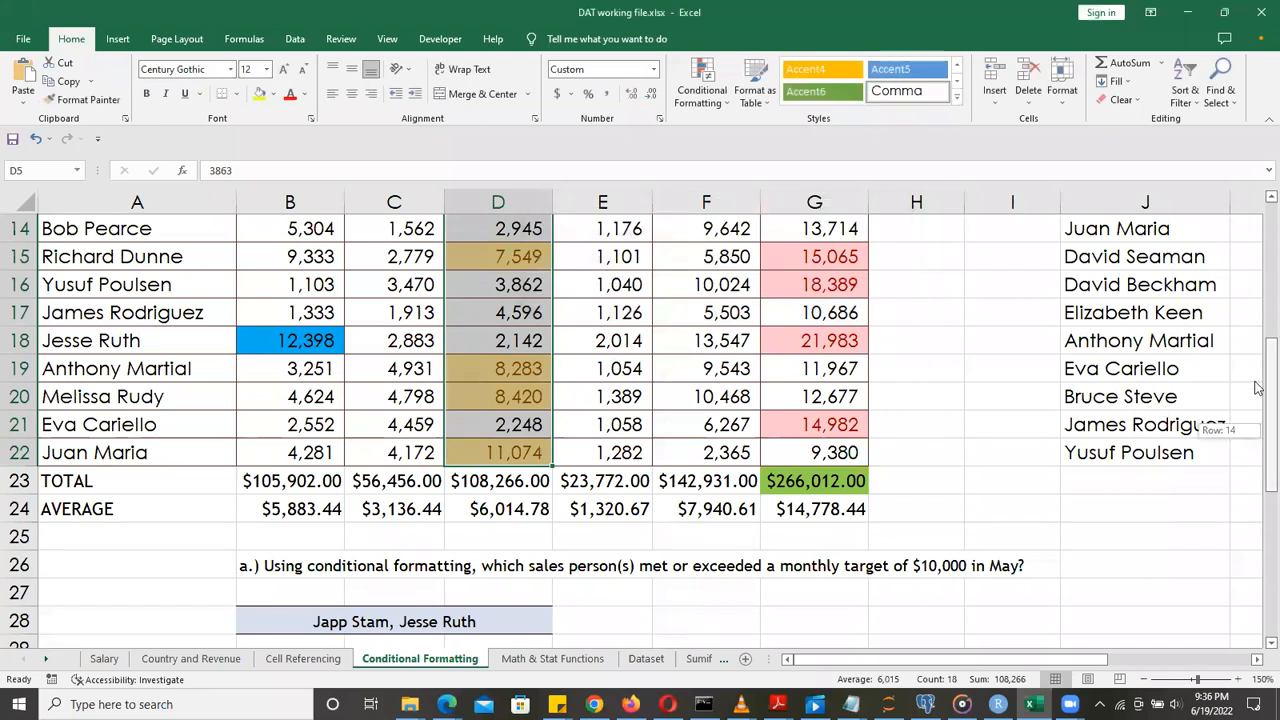
Go through the July sales in D5:D22 and count the highlighted above-average figures
scroll(1258, 360, "up", 2)
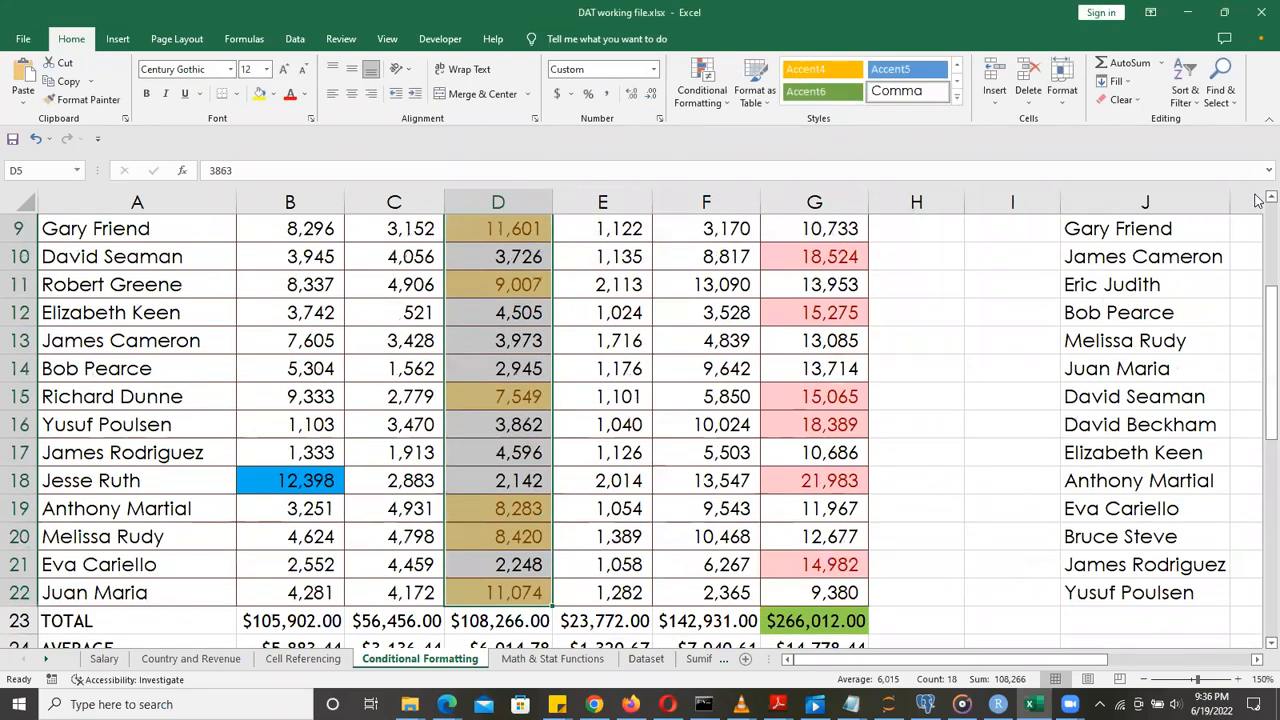
scroll(1258, 200, "up", 2)
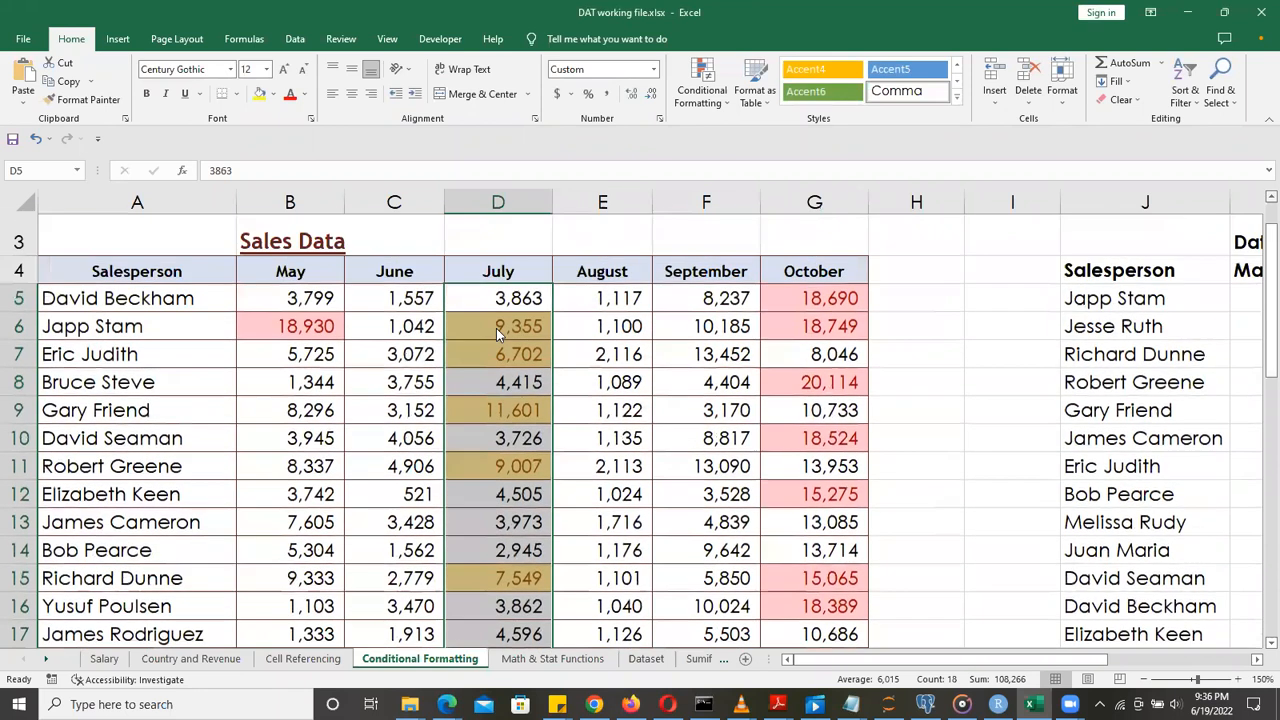
key("Down")
key("Down")
key("Down")
key("Down")
key("Down")
key("Down")
key("Down")
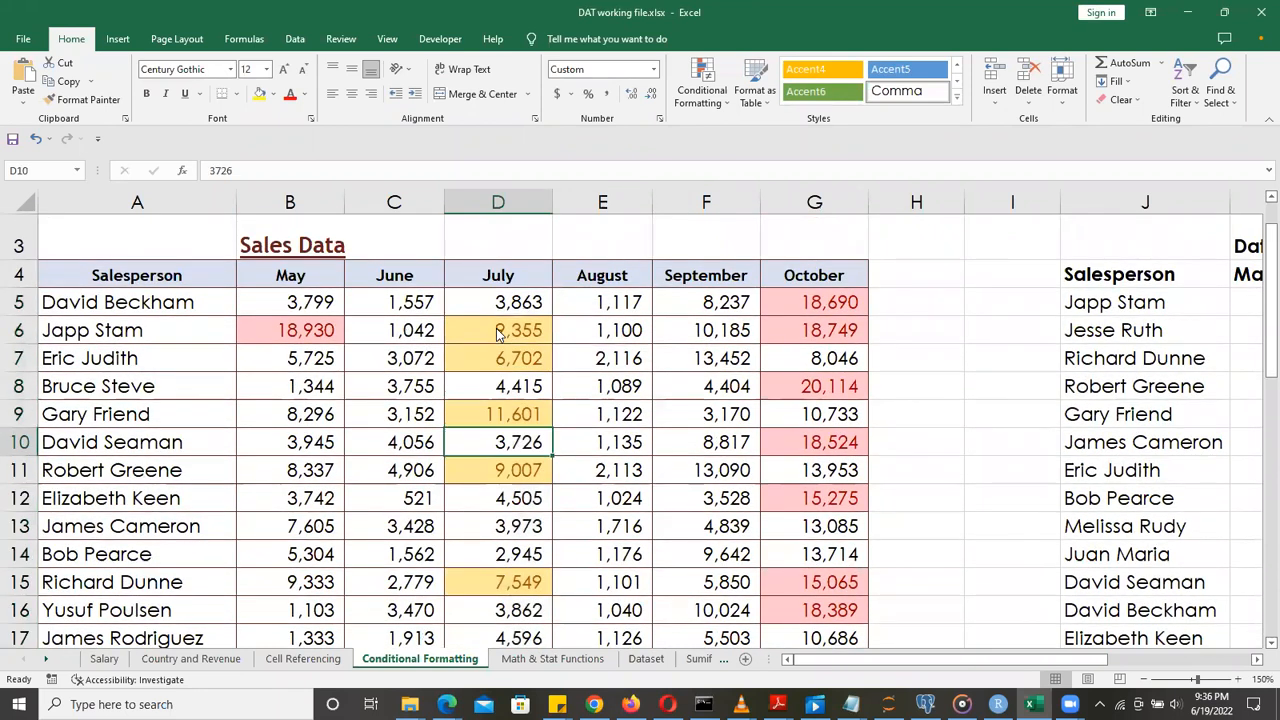
key("Down")
key("Down")
key("Down")
key("Down")
key("Down")
key("Down")
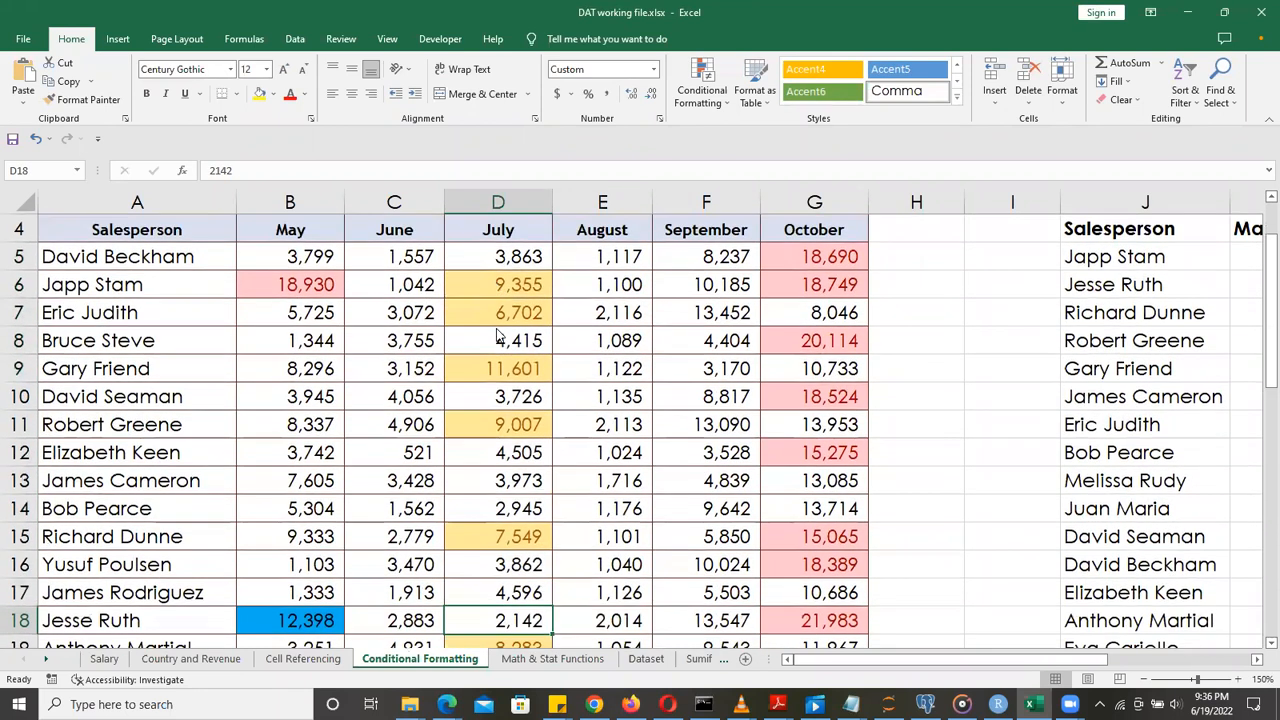
key("Down")
key("Down")
key("Down")
key("Down")
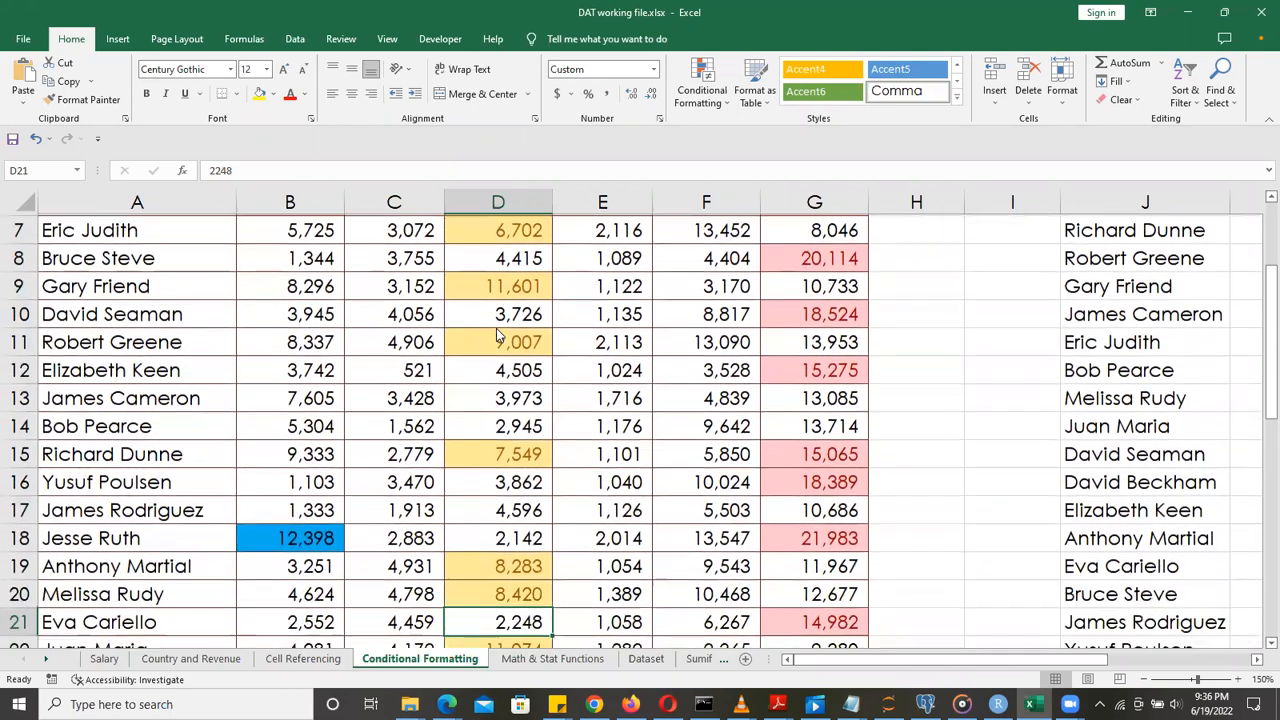
key("Down")
key("Down")
key("Down")
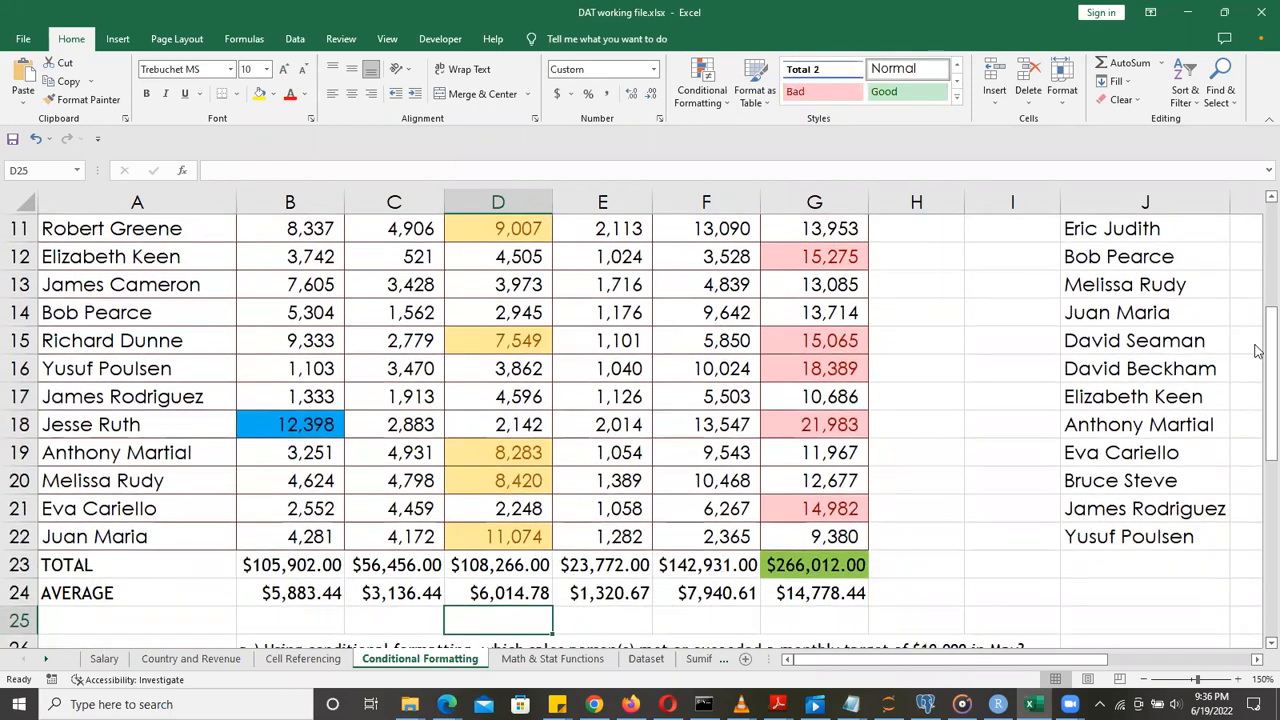
Enter 8 in B40 as the answer to question d about above-average July sales
left_click_drag(1258, 365, 1258, 455)
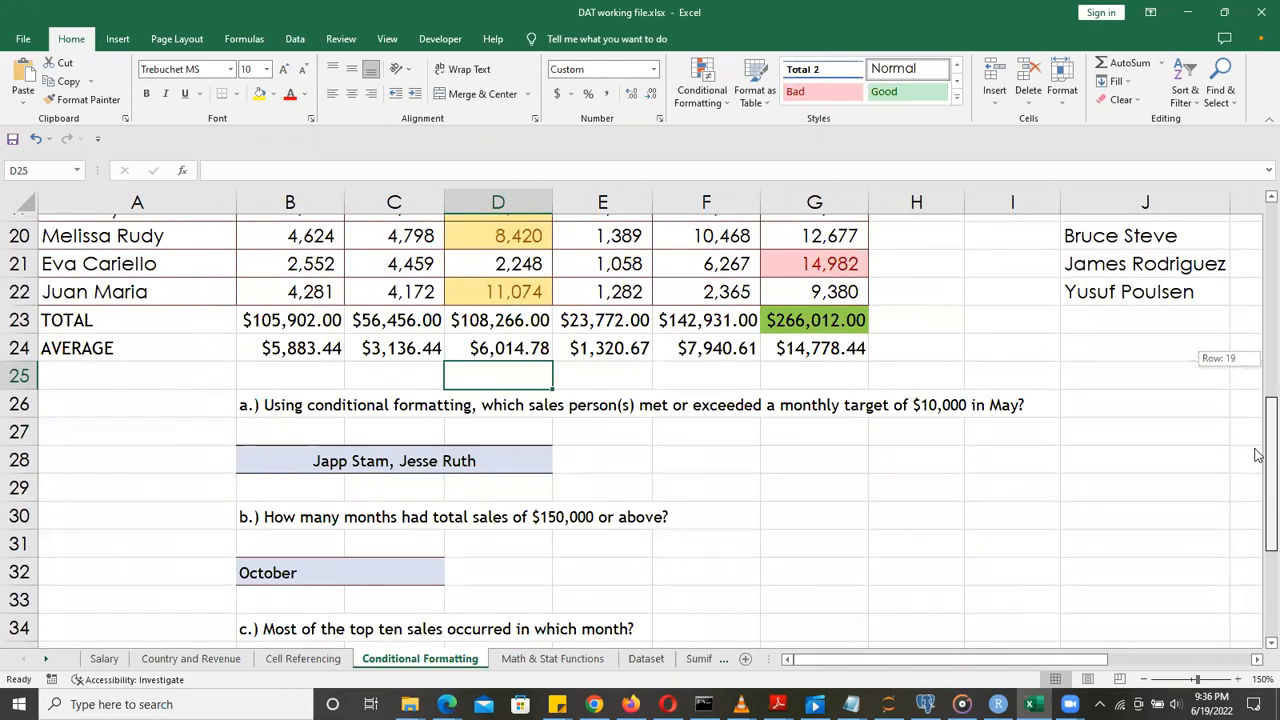
left_click_drag(1258, 463, 1265, 528)
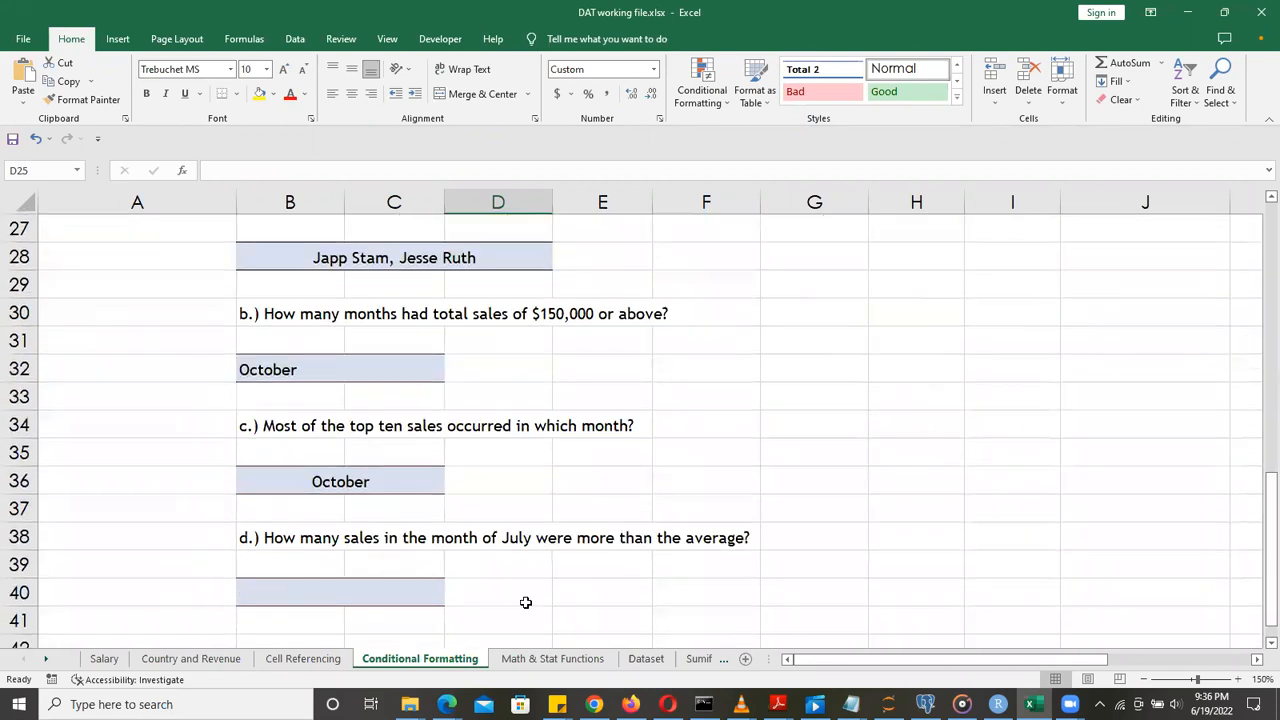
left_click(316, 599)
type("8")
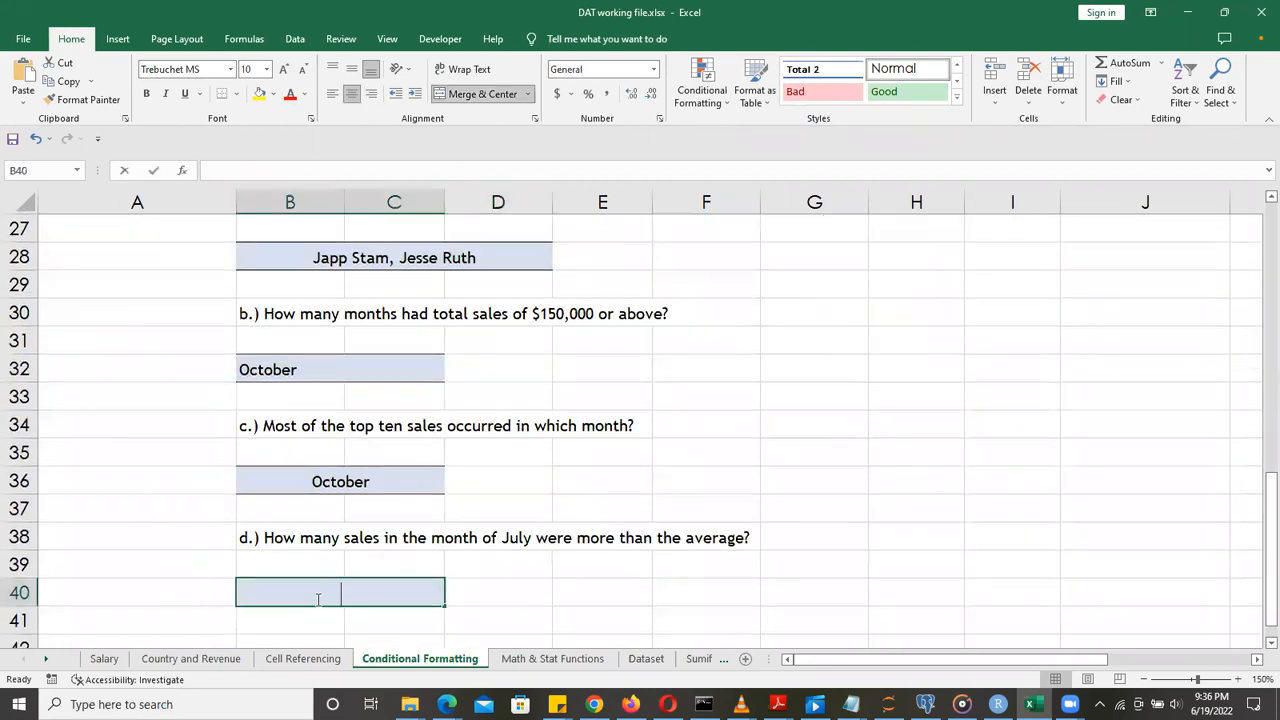
left_click(883, 426)
Look over the highlighted sales data and the second sales table under the Data Bars heading in columns J to P
left_click_drag(1266, 540, 1258, 420)
left_click_drag(1258, 330, 1258, 332)
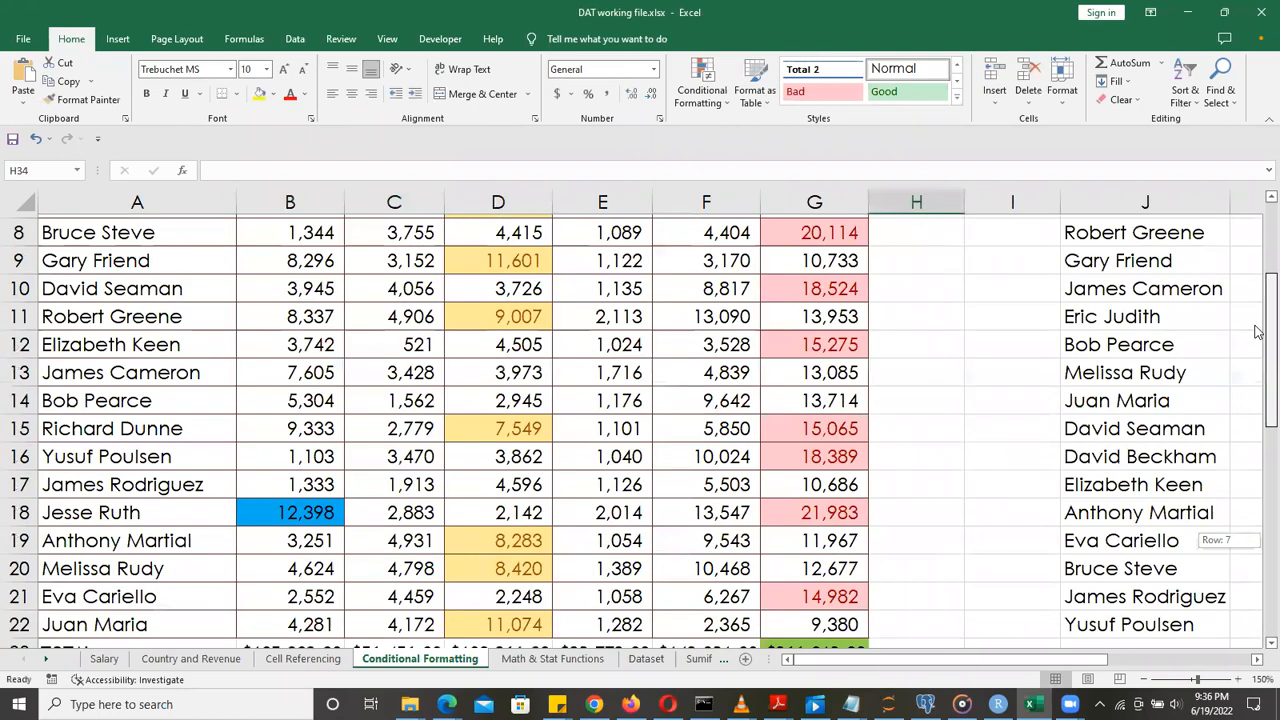
left_click_drag(1110, 650, 1158, 663)
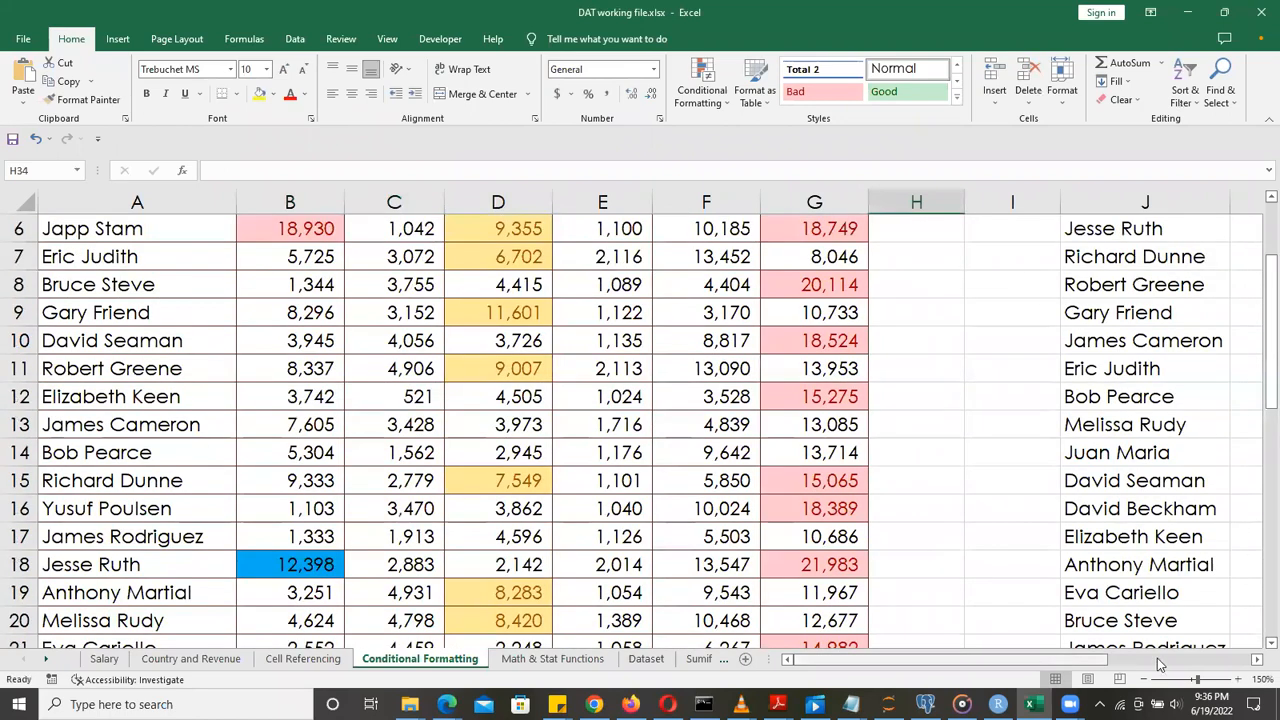
left_click_drag(1258, 311, 1258, 300)
scroll(1258, 317, "right", 3)
left_click_drag(988, 663, 828, 640)
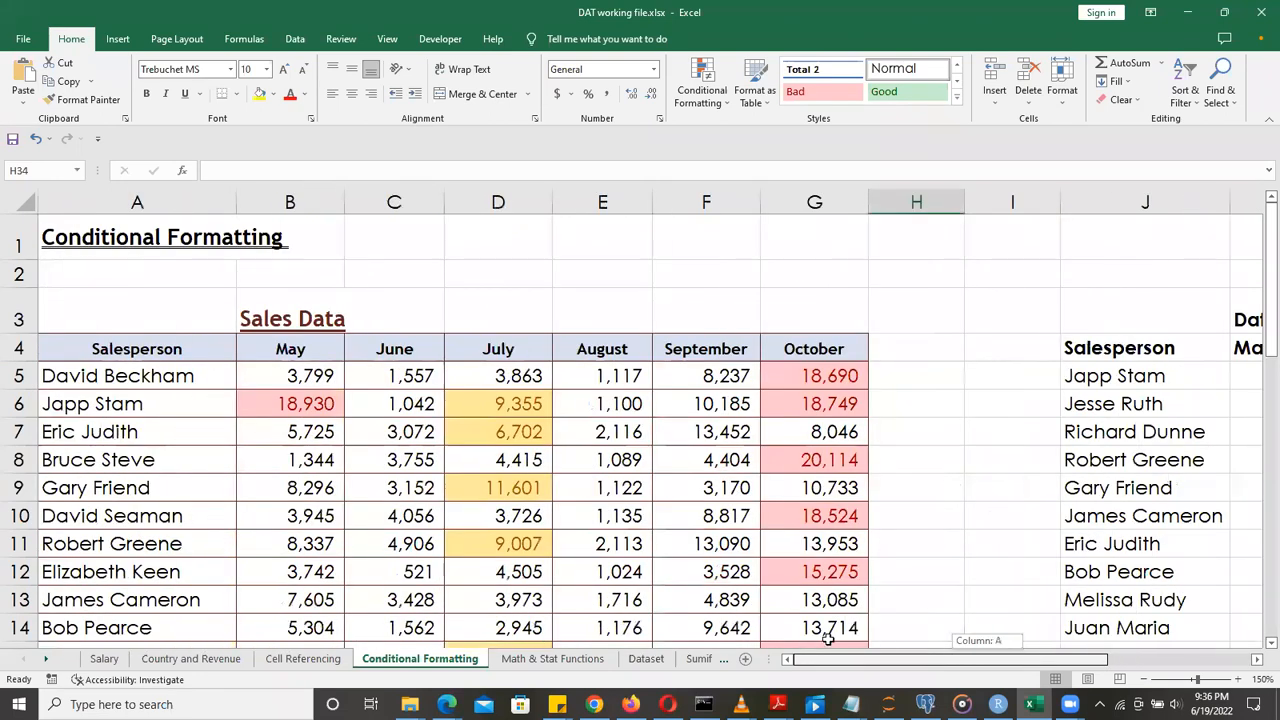
left_click_drag(940, 668, 1076, 670)
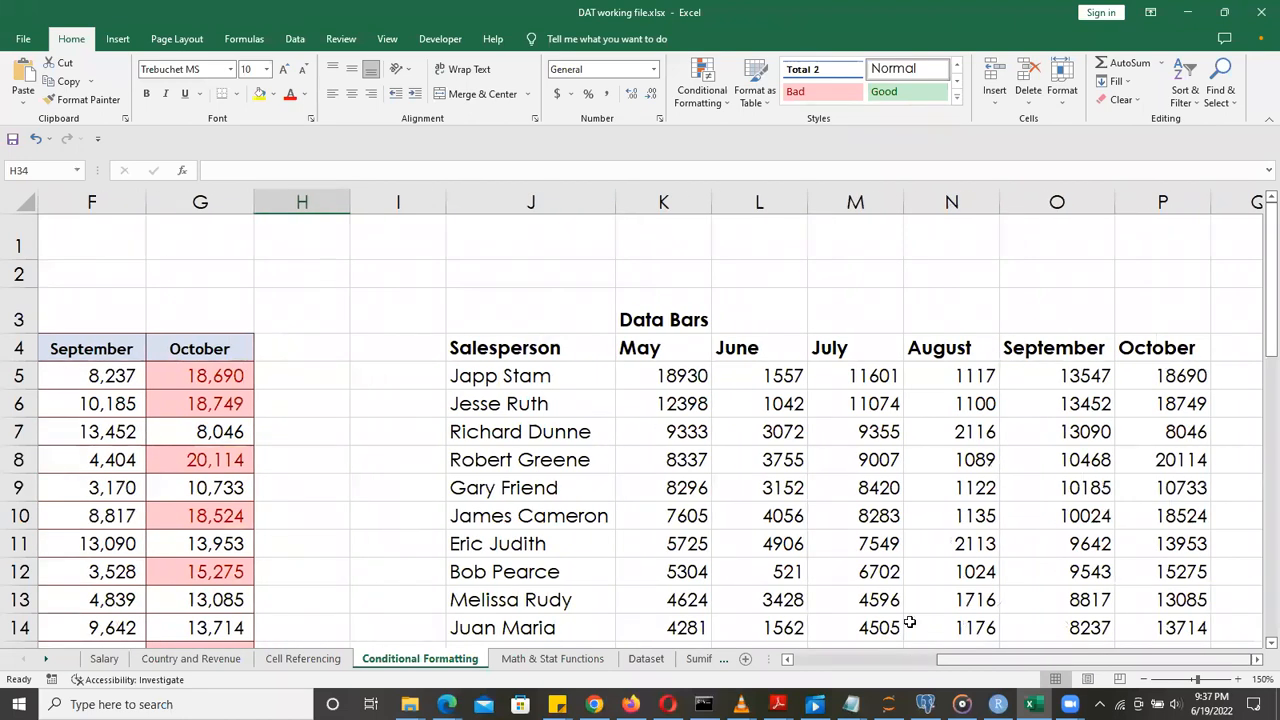
left_click_drag(1258, 285, 1257, 314)
left_click_drag(1258, 385, 1258, 299)
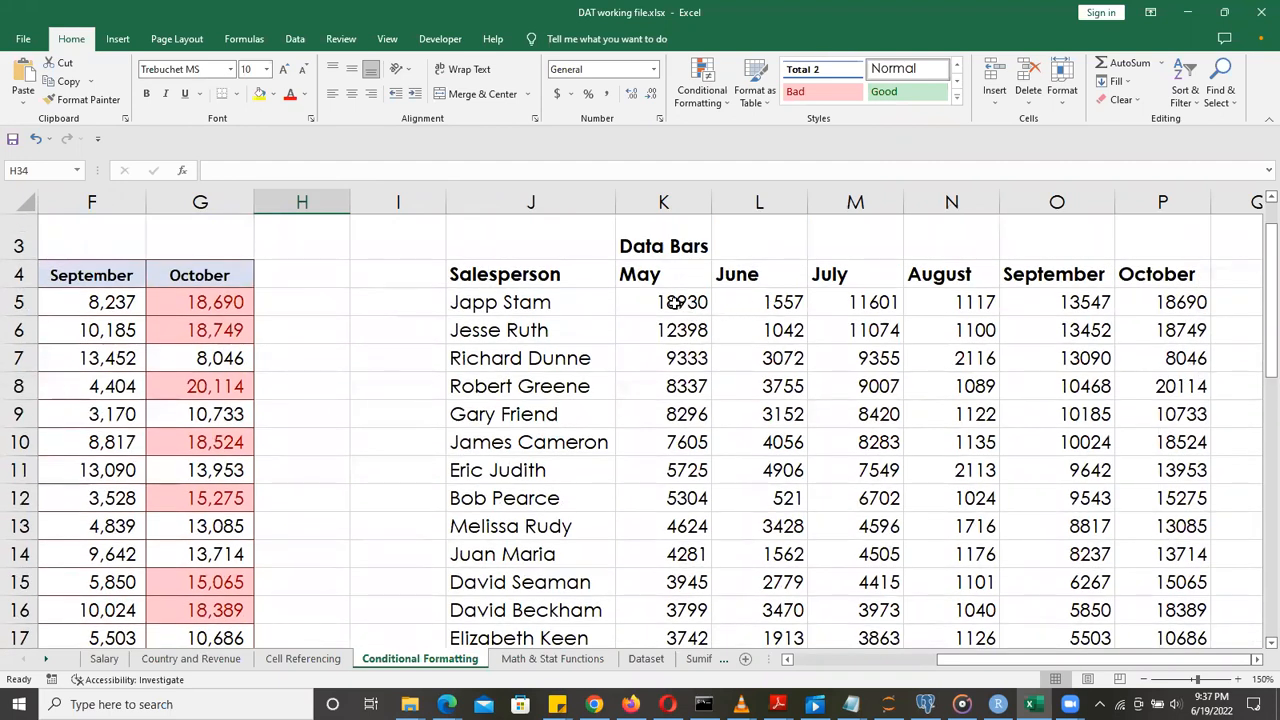
Go through the May sales figures in K5:K9 of the Data Bars table one by one
left_click(675, 302)
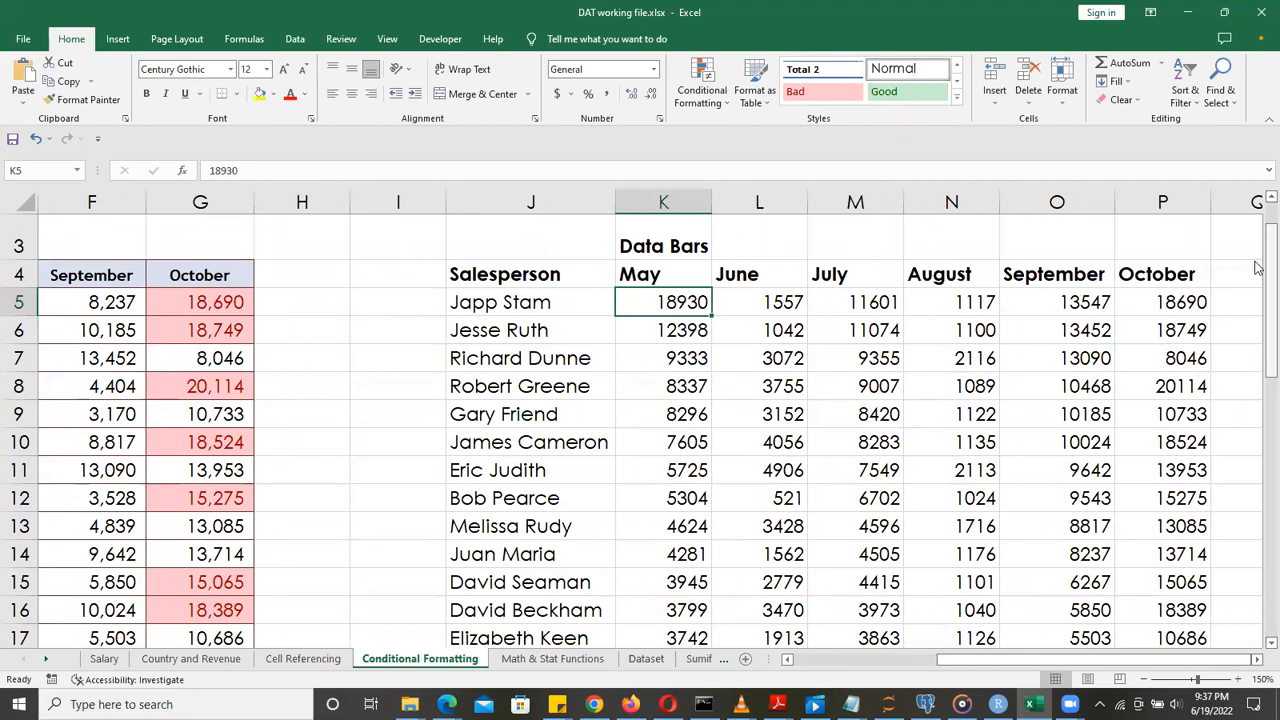
mouse_move(1258, 260)
left_mouse_down()
mouse_move(1258, 318)
mouse_move(1258, 245)
mouse_move(1258, 268)
left_mouse_up()
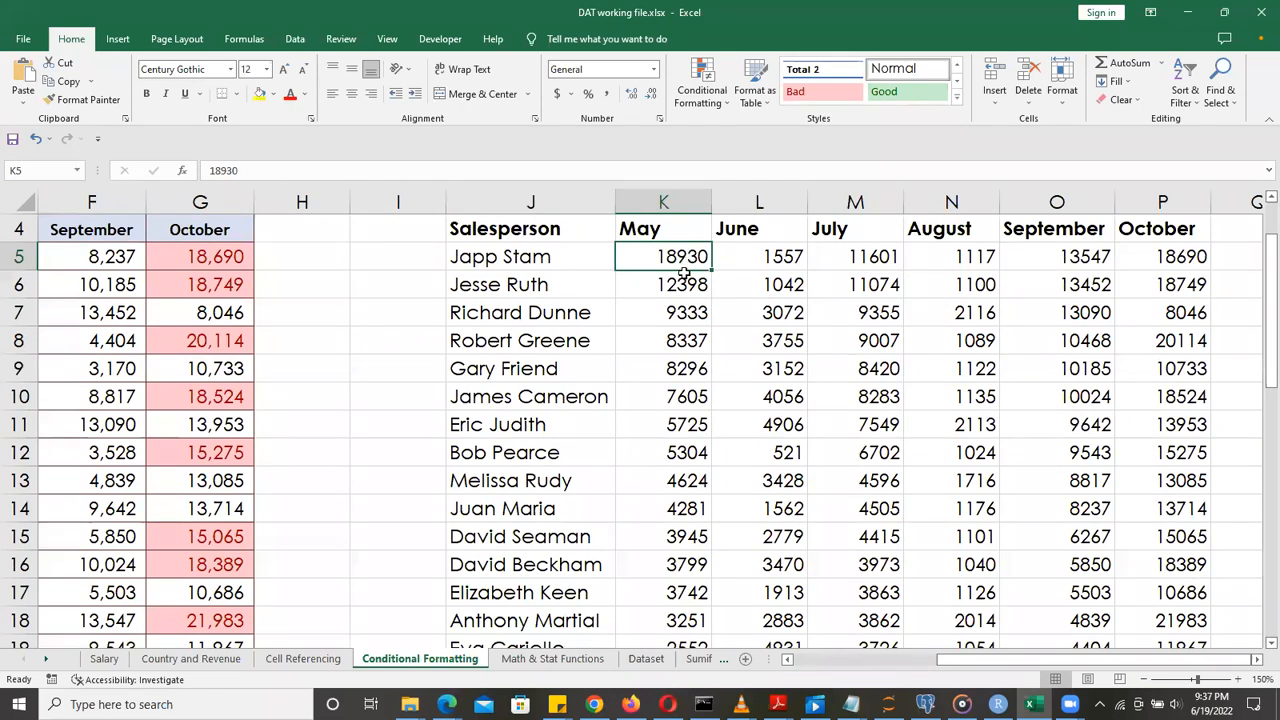
left_click(688, 288)
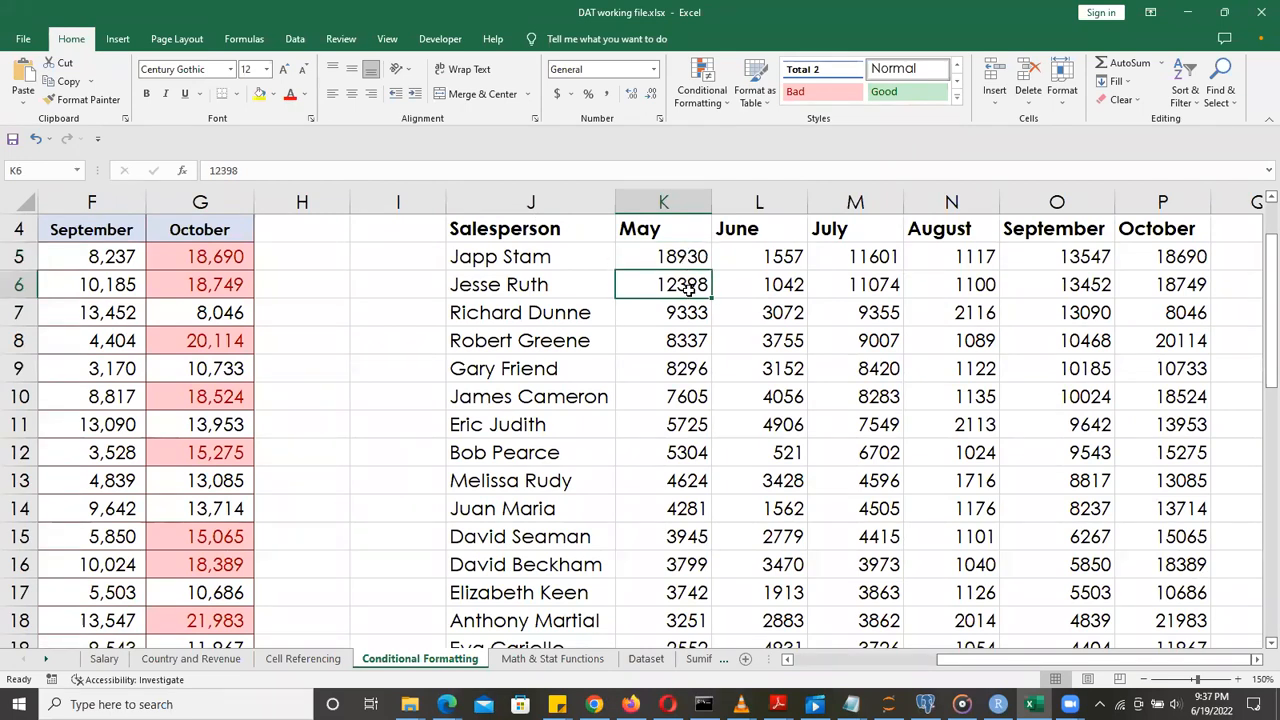
left_click(688, 314)
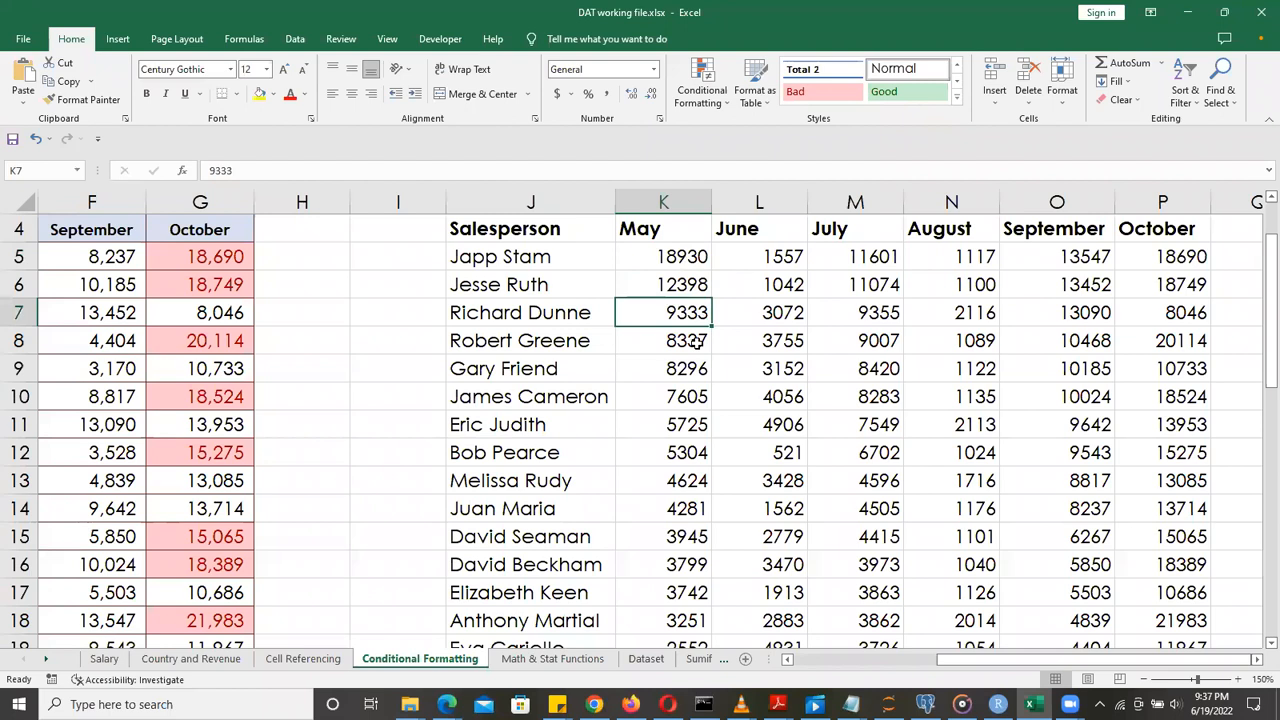
left_click(694, 343)
key("Down")
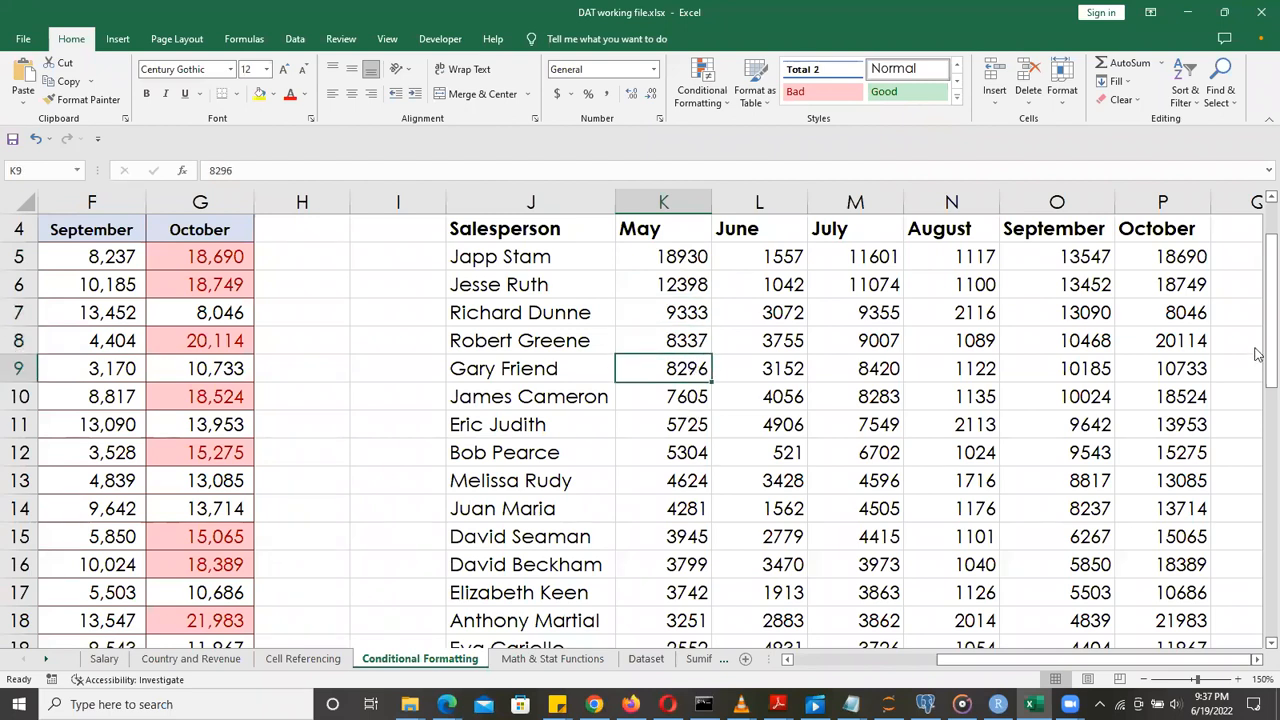
left_click_drag(1262, 340, 1258, 300)
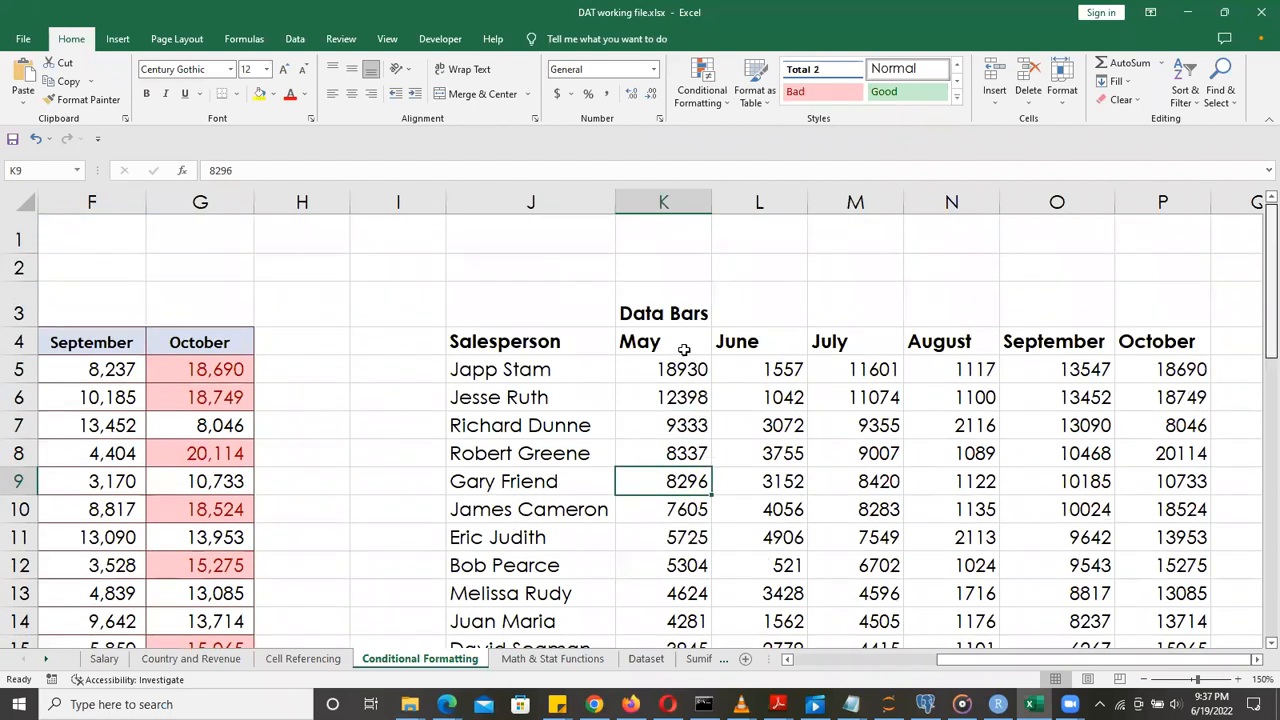
Apply a Greater Than 7500 rule with Green Fill with Dark Green Text to the May sales in K5:K22, and select the highlighted figures
left_click_drag(690, 375, 672, 600)
scroll(1257, 345, "down", 1)
left_click_drag(1262, 345, 1260, 258)
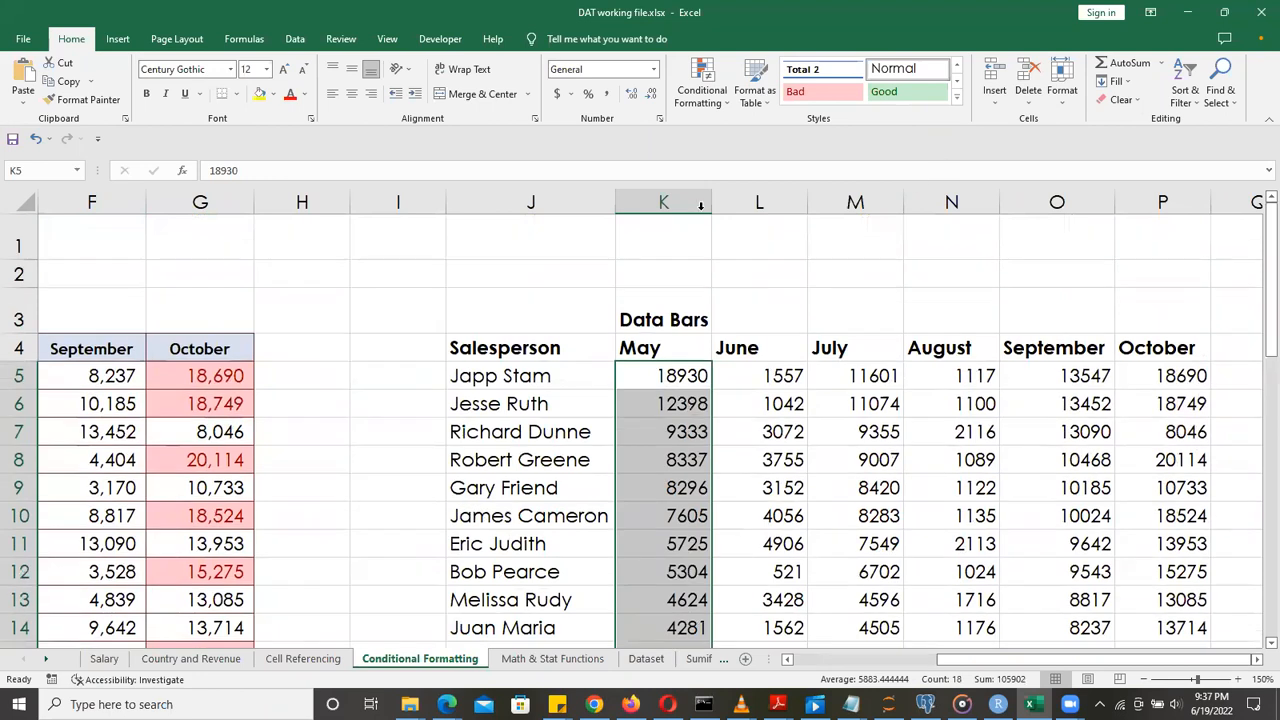
left_click(725, 110)
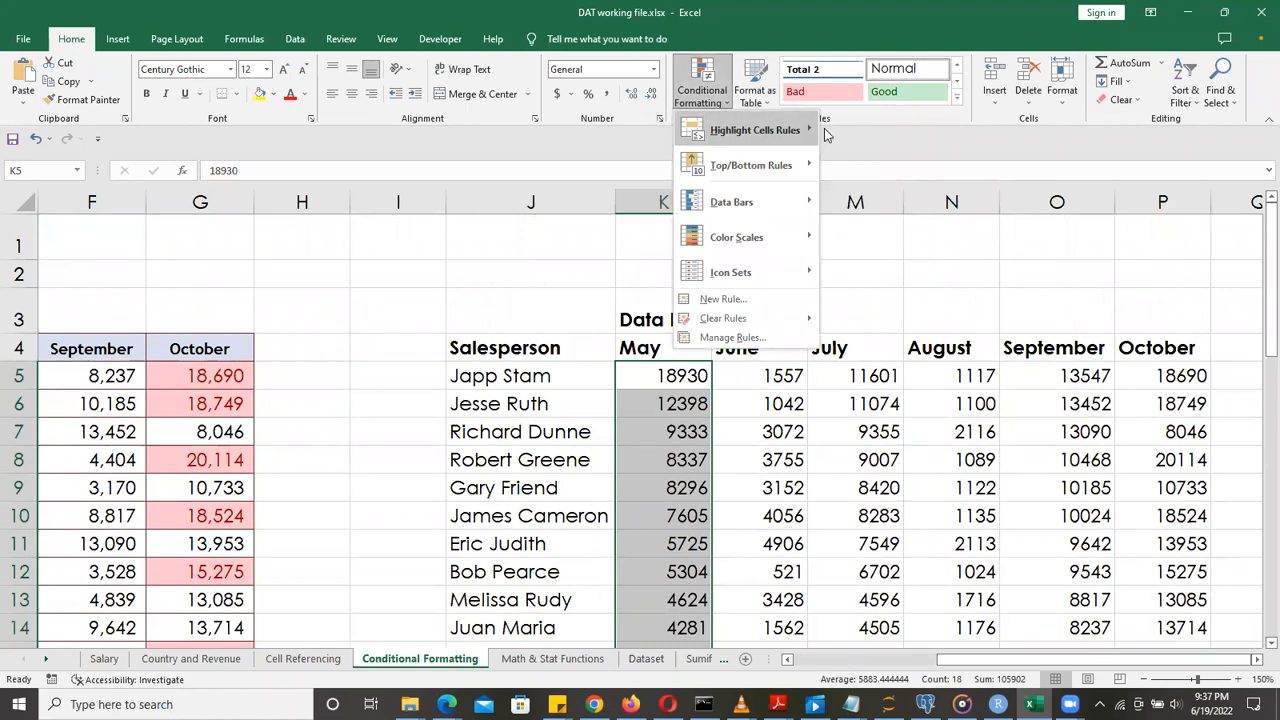
mouse_move(800, 131)
left_click(876, 133)
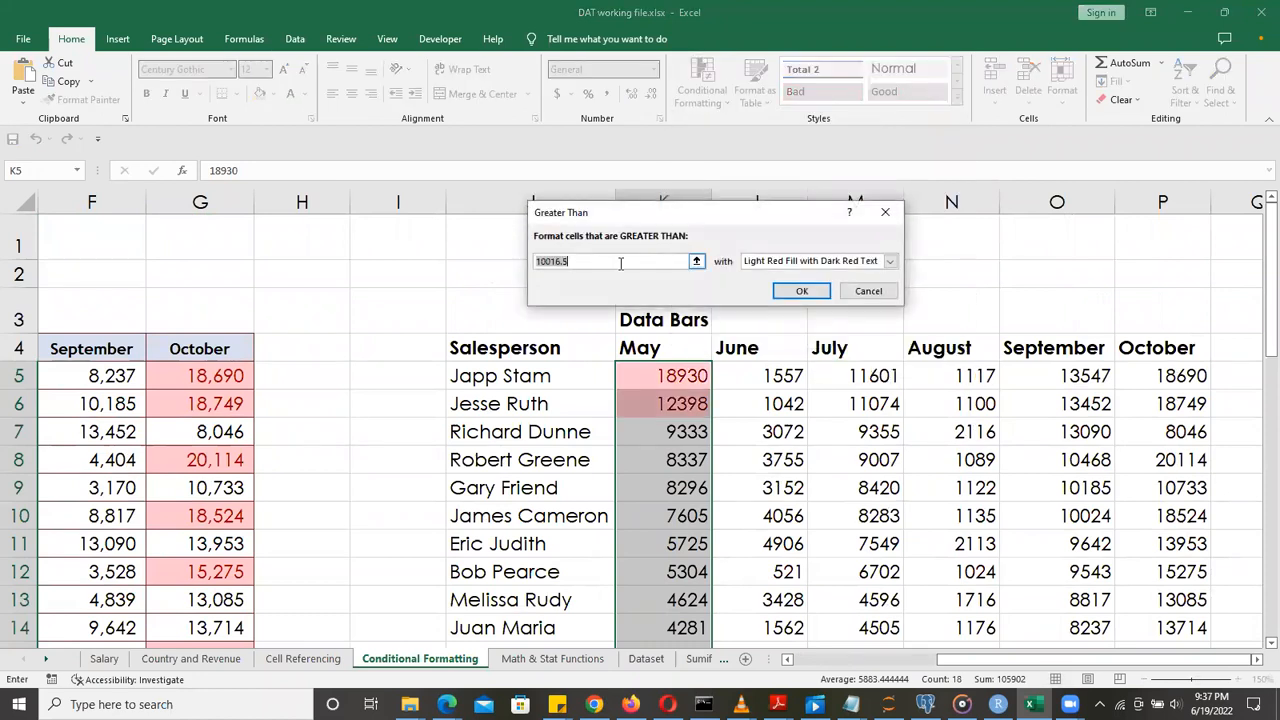
type("75000")
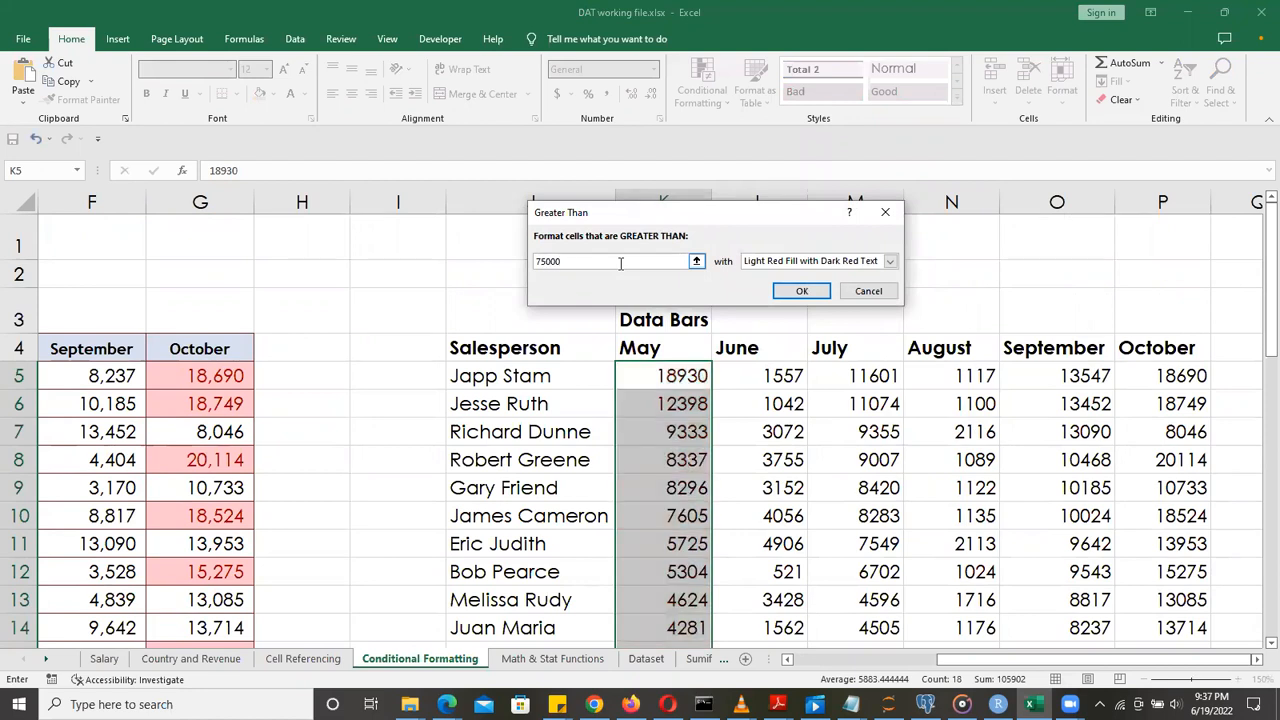
key("BackSpace")
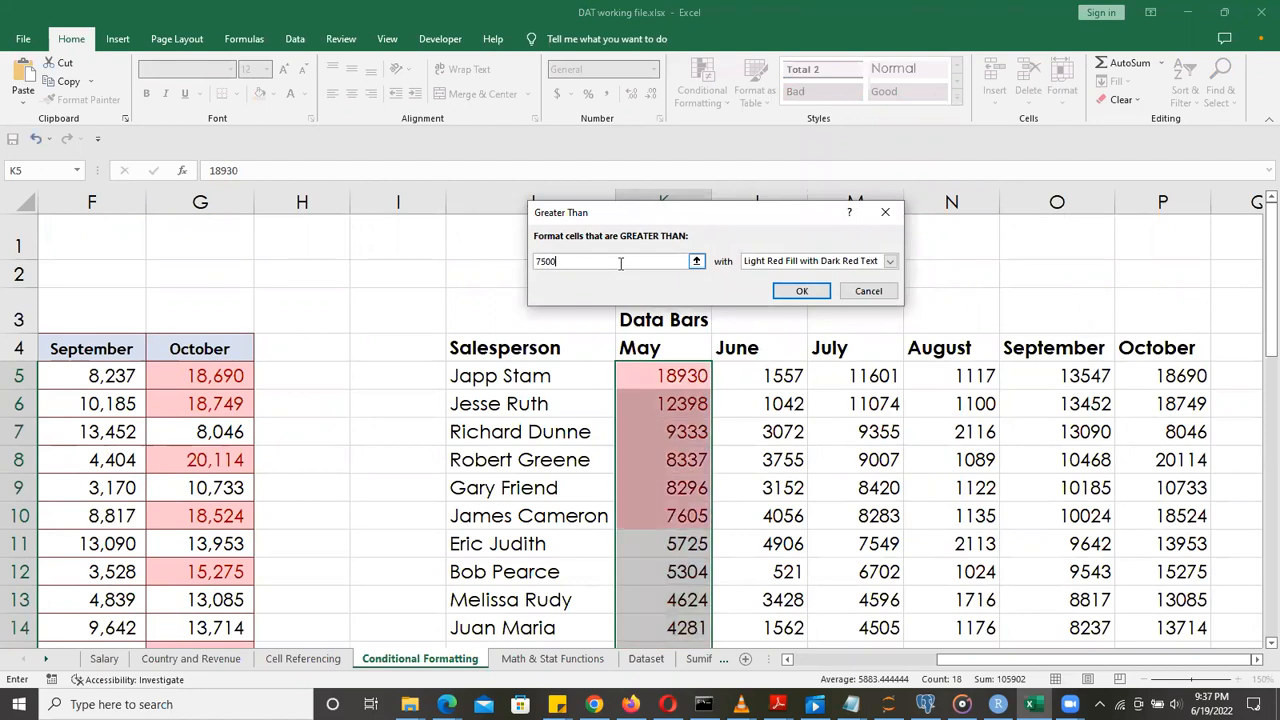
left_click(891, 262)
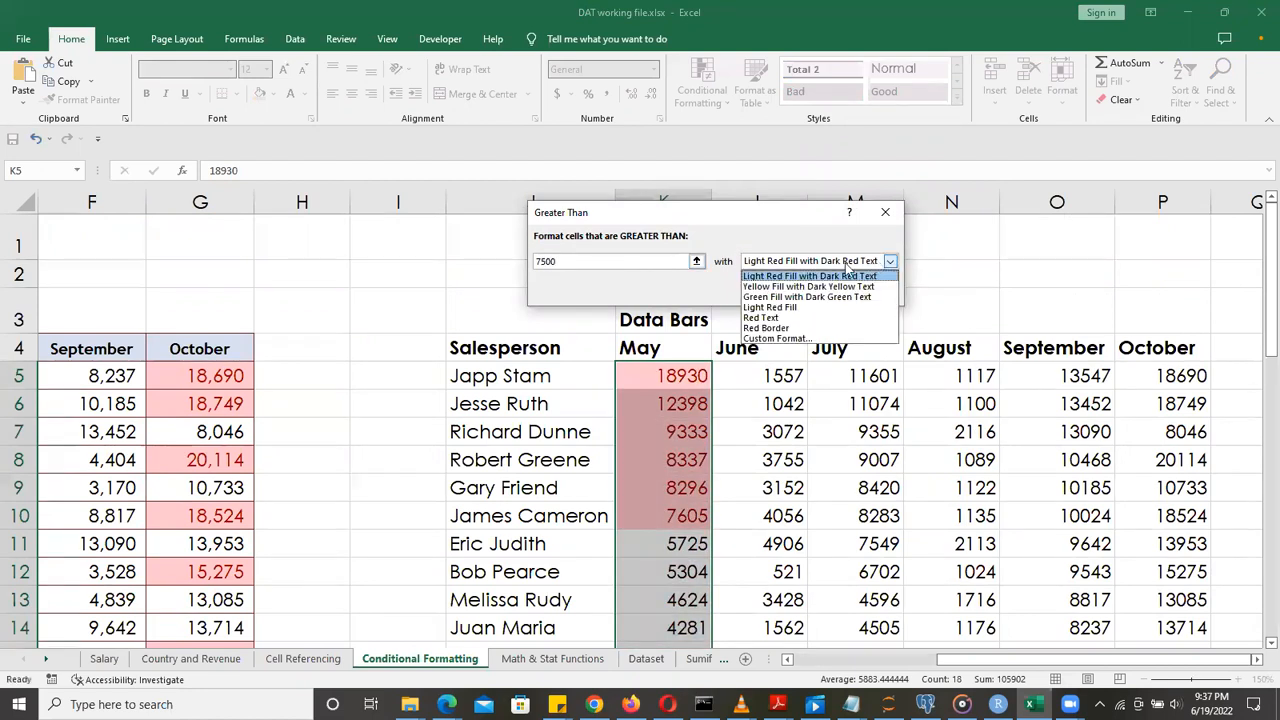
left_click(780, 298)
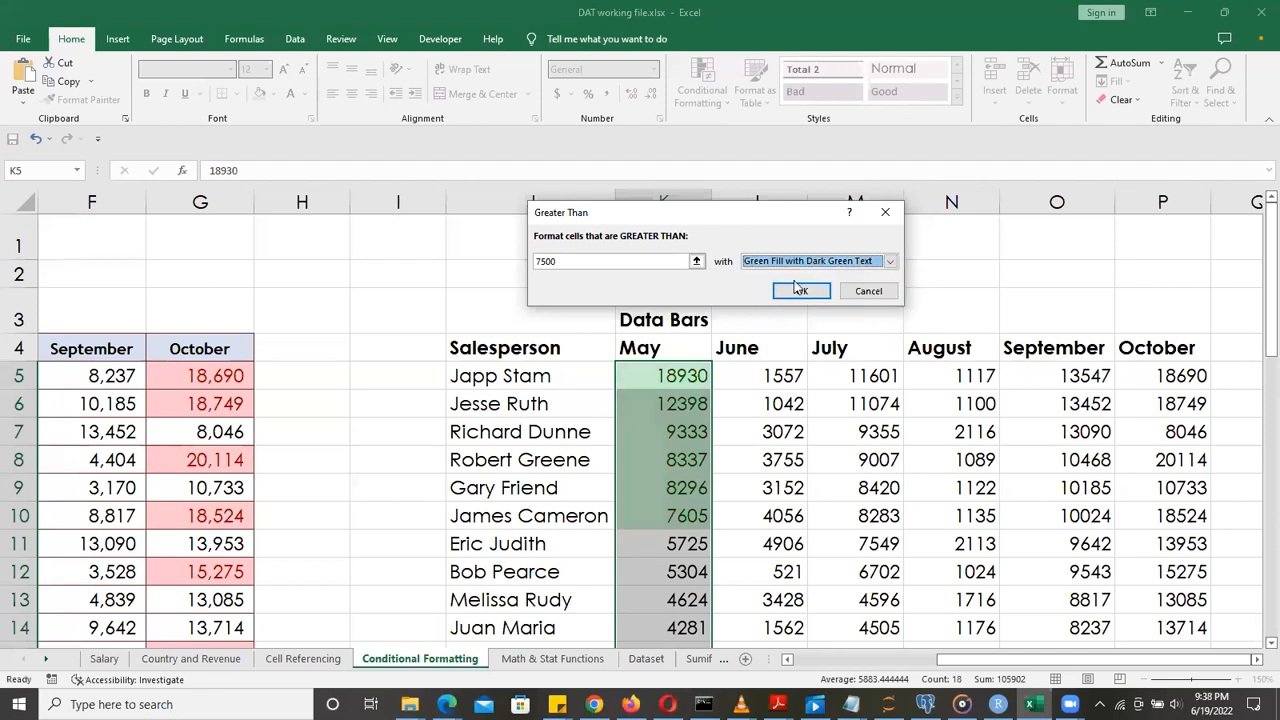
left_click(792, 291)
left_click(718, 543)
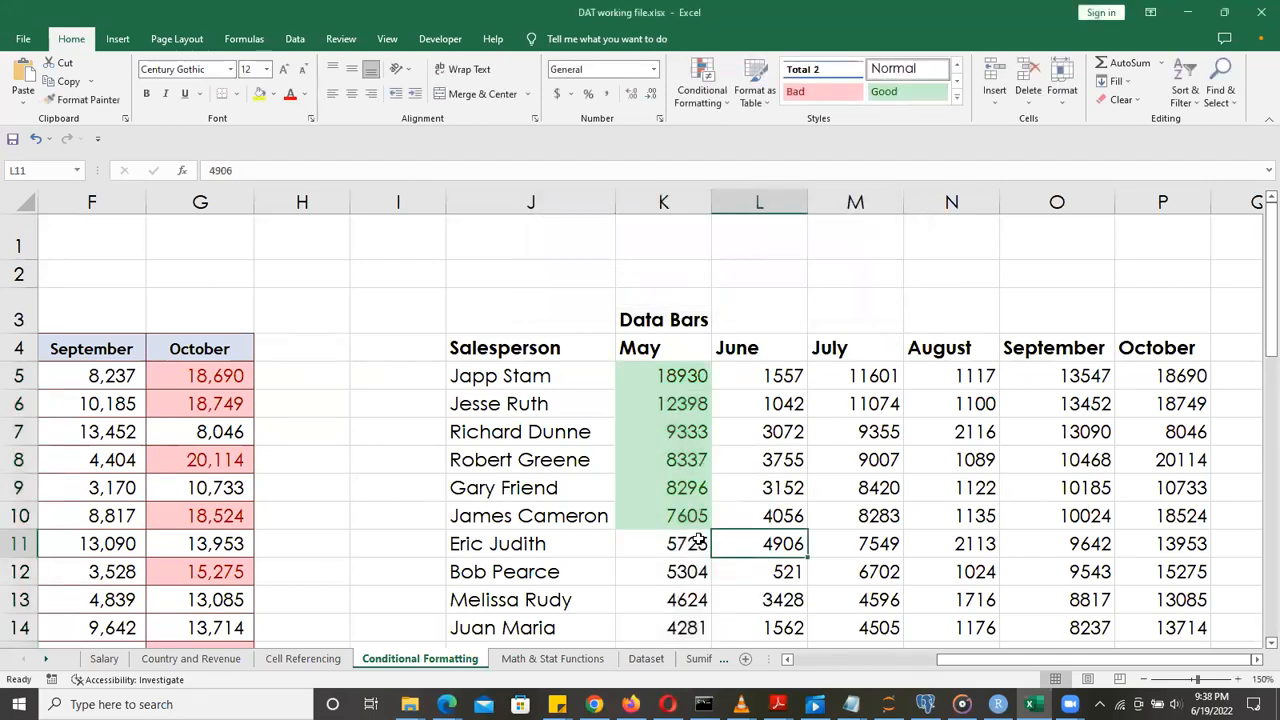
left_click_drag(683, 517, 679, 374)
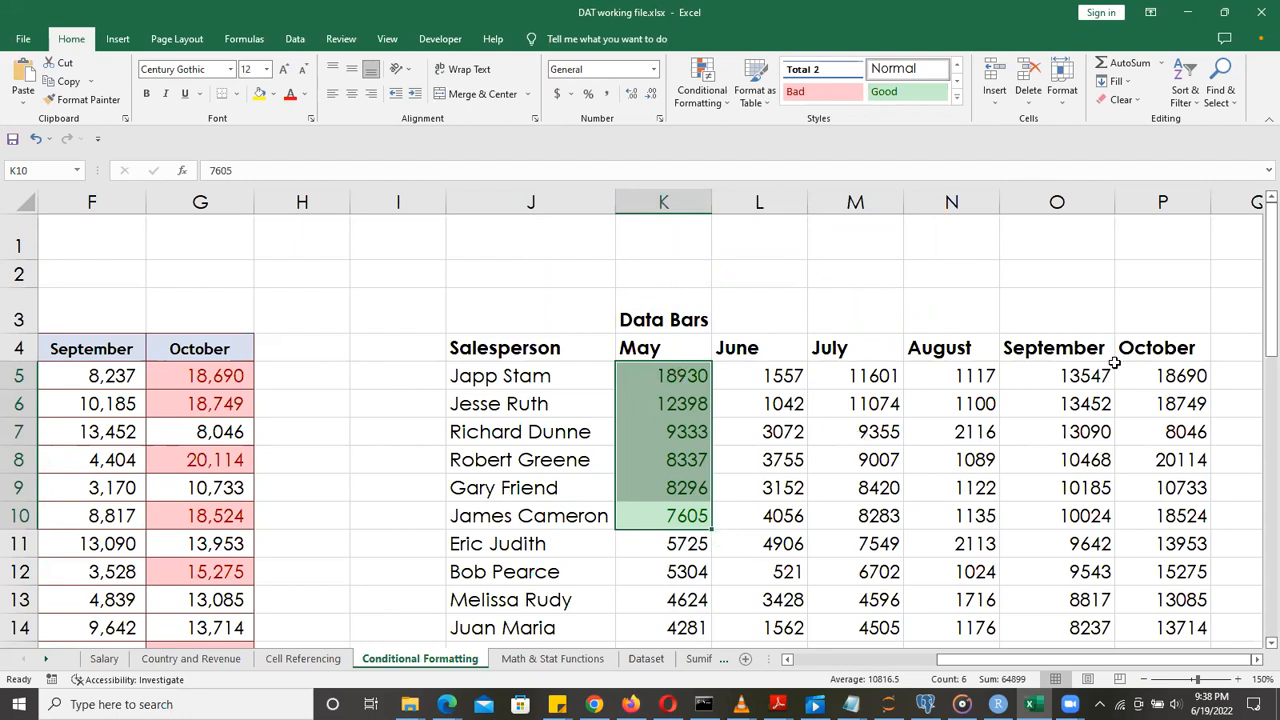
Apply a Less Than 3500 conditional formatting rule with Light Red Fill with Dark Red Text to the June sales in L5:L22
left_click_drag(771, 368, 774, 605)
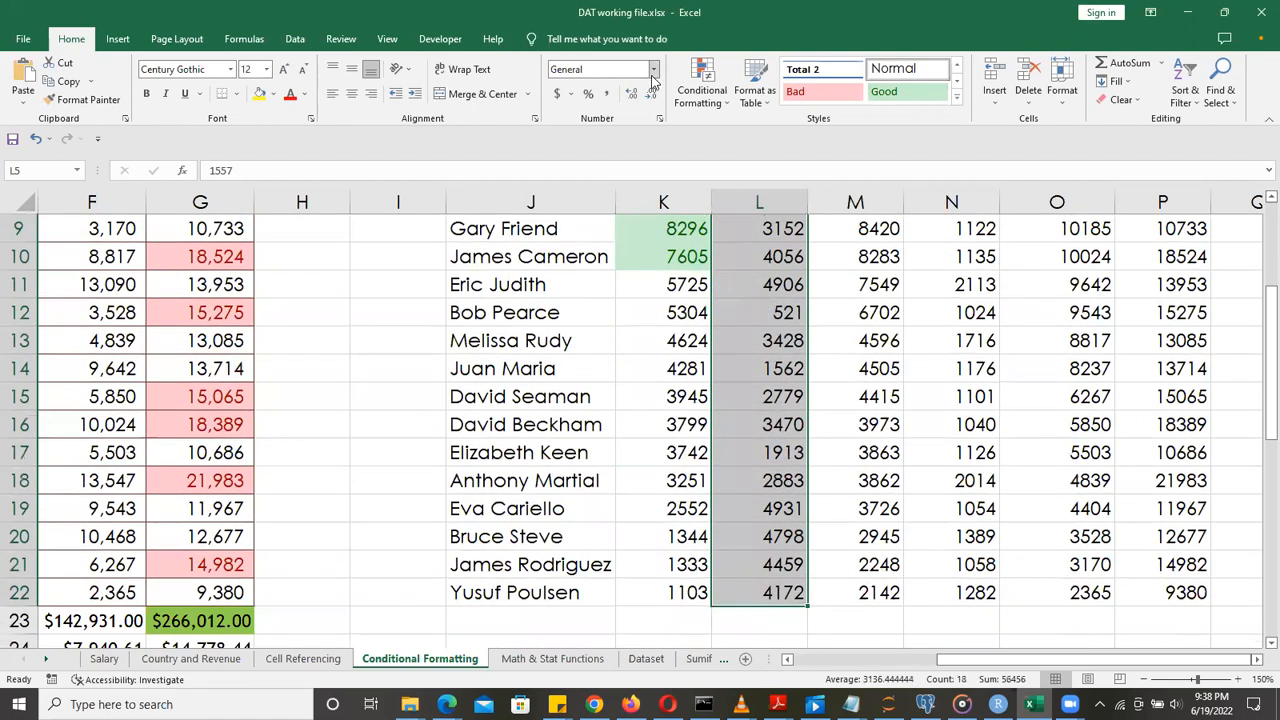
left_click(722, 104)
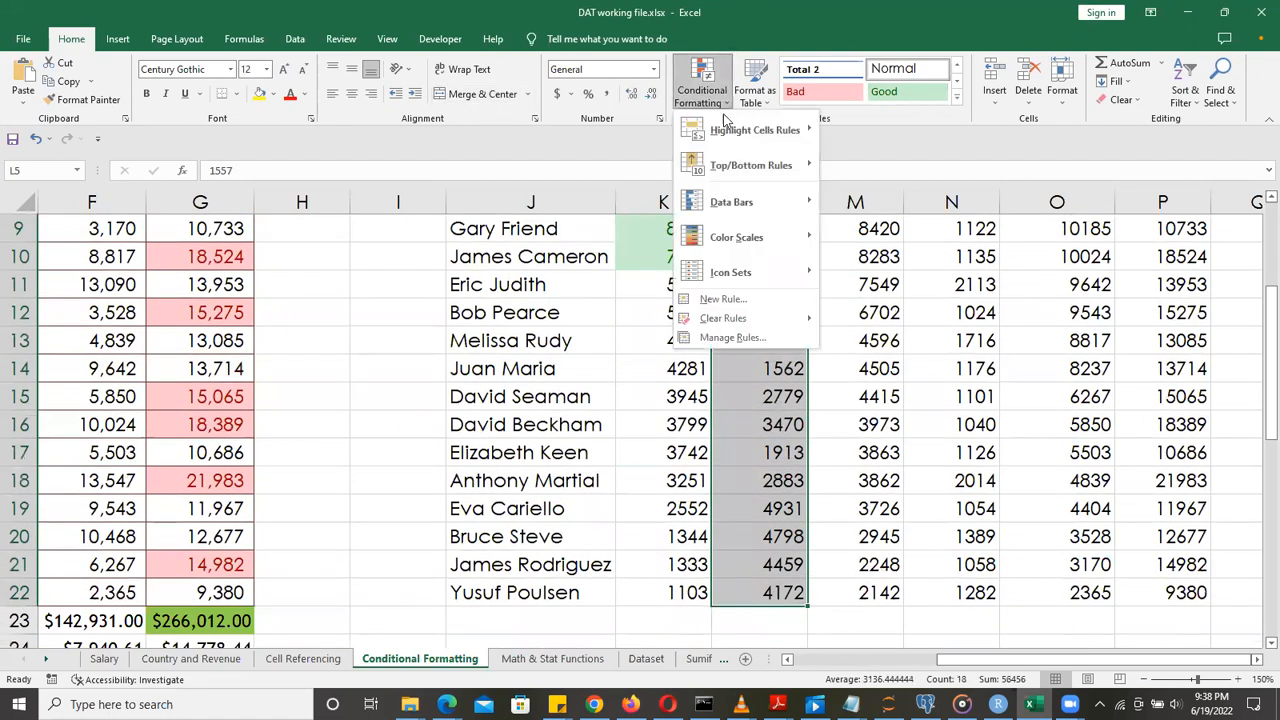
mouse_move(760, 130)
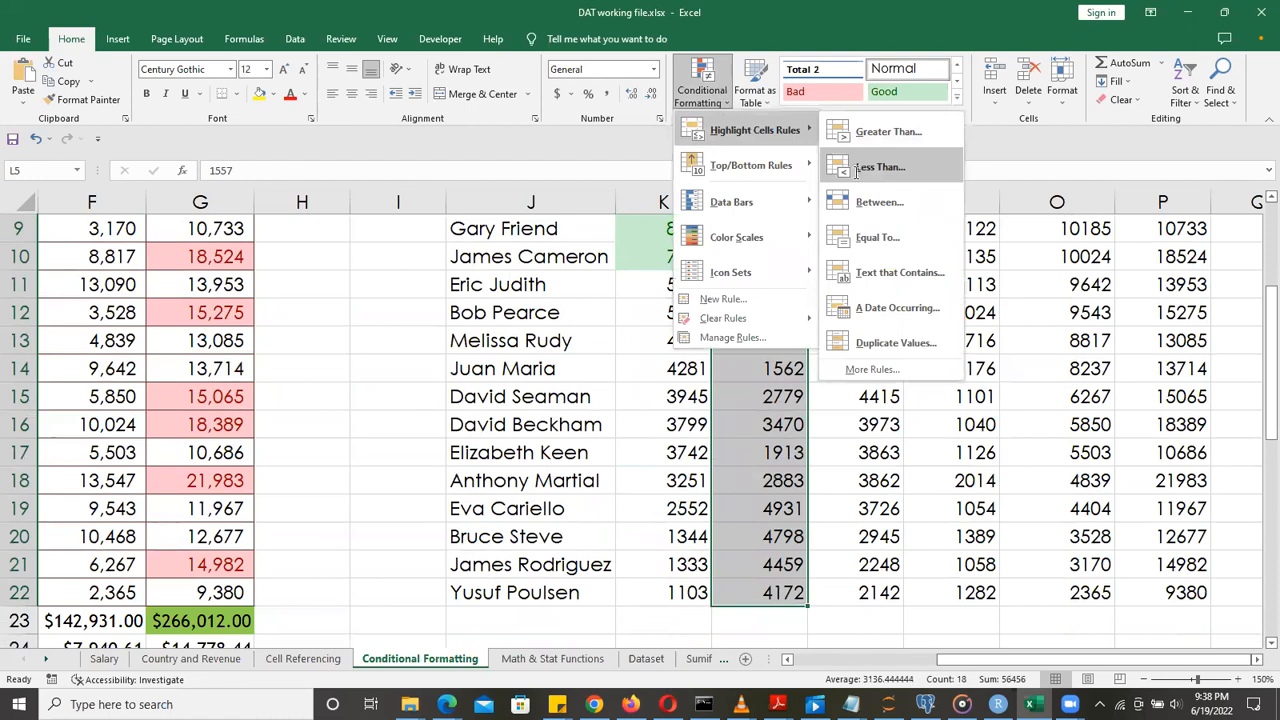
left_click(866, 167)
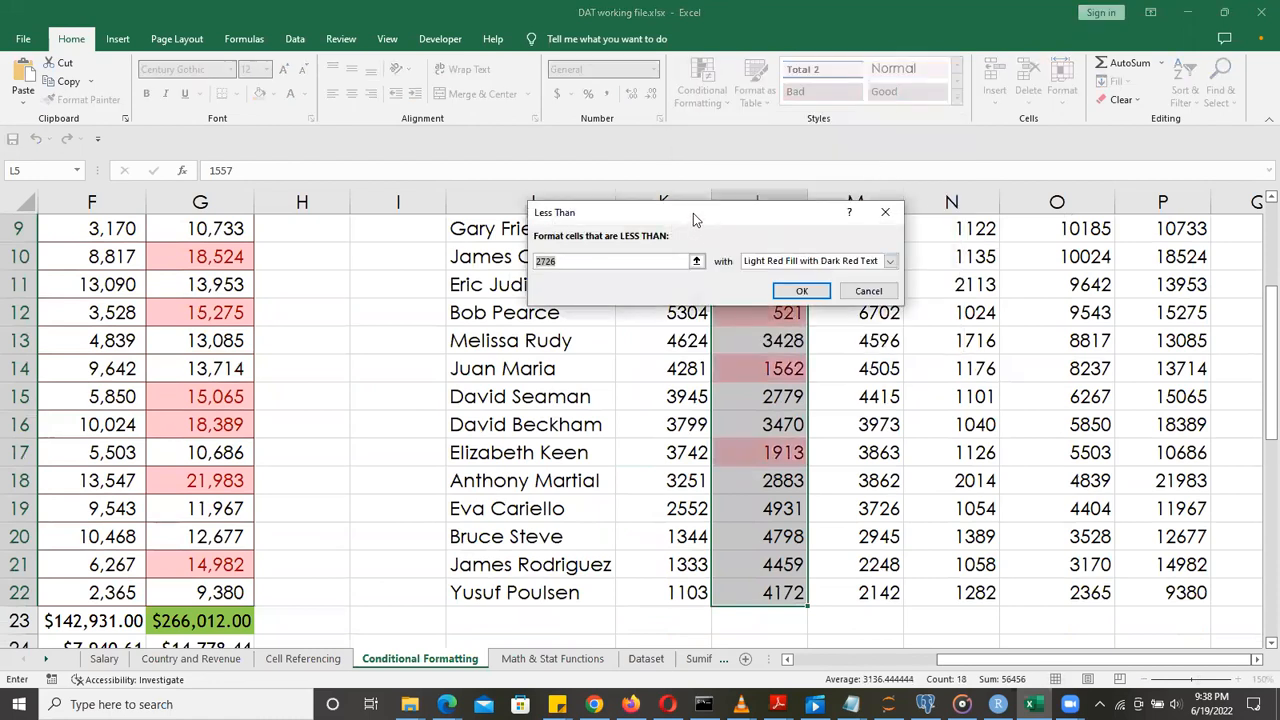
left_click_drag(693, 213, 960, 208)
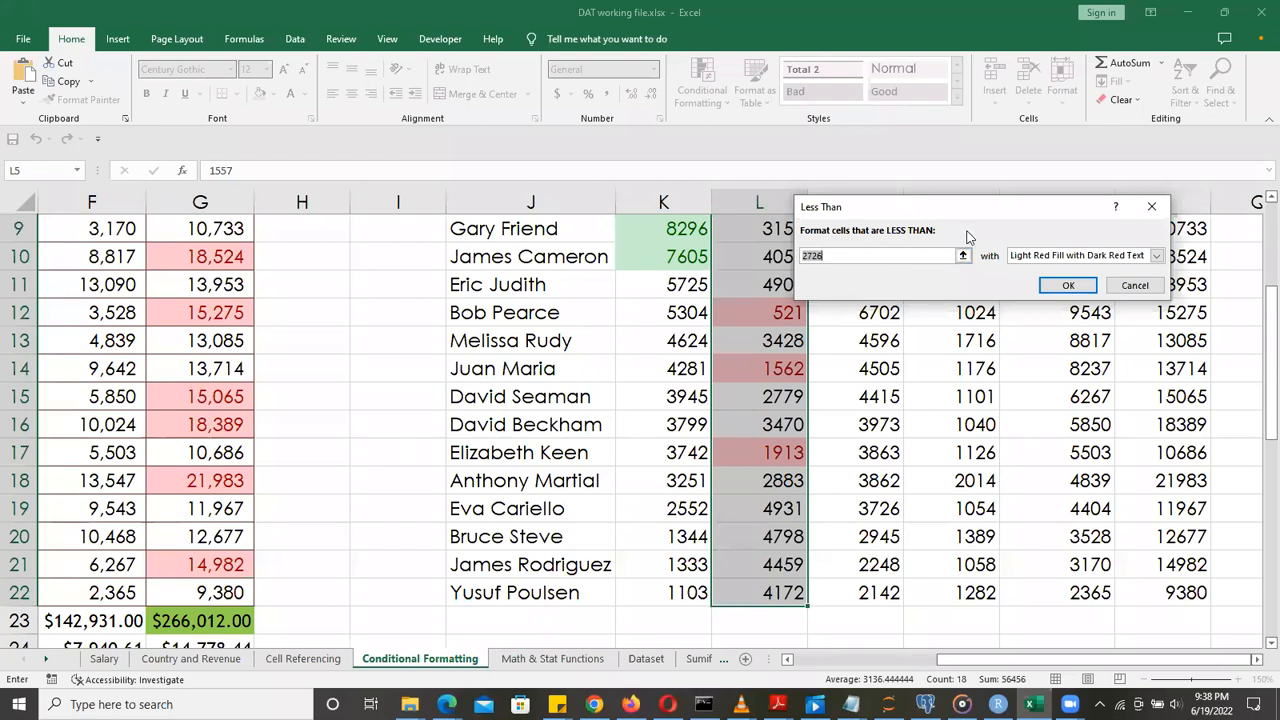
type("3500")
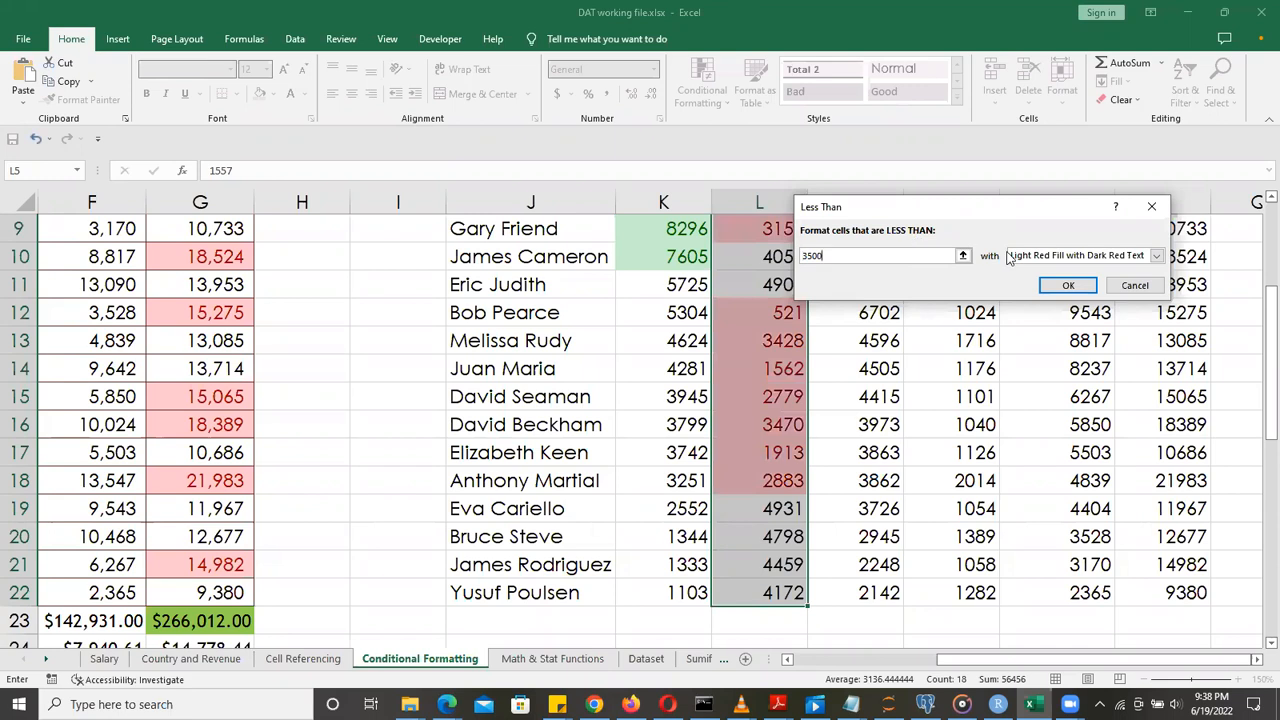
left_click(1067, 288)
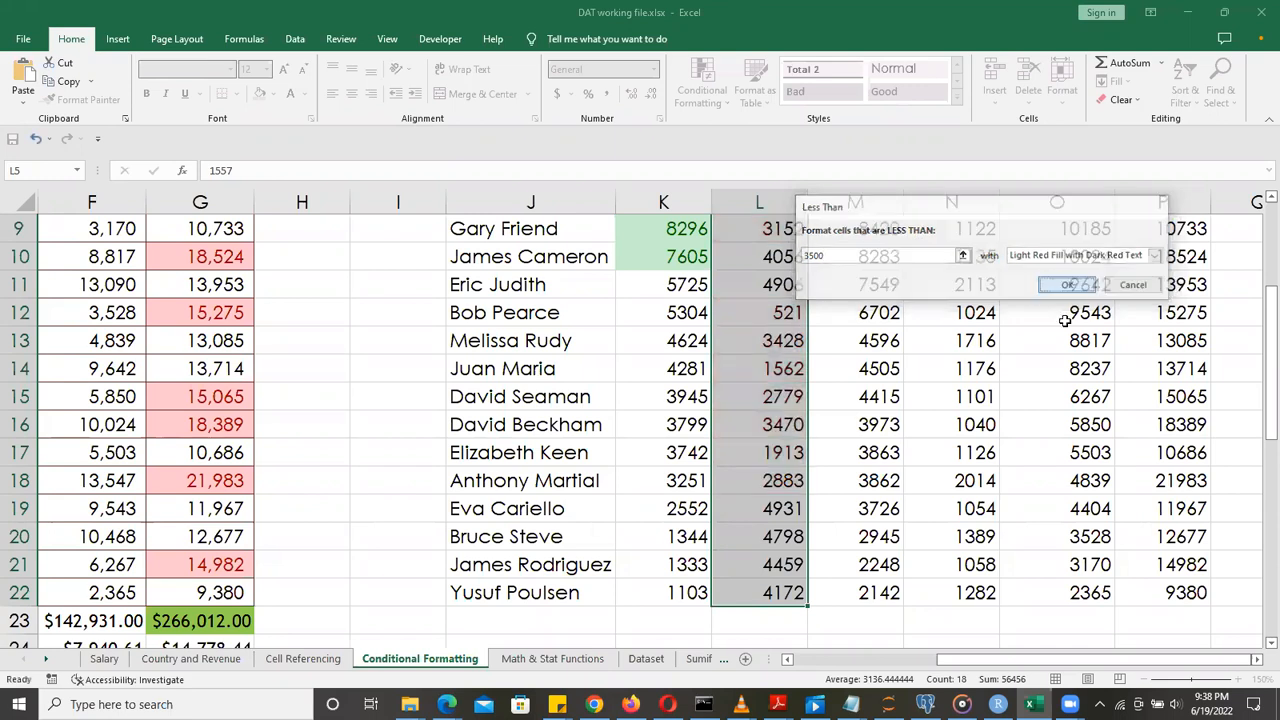
left_click(1065, 397)
left_click_drag(1257, 391, 1257, 333)
left_click(730, 102)
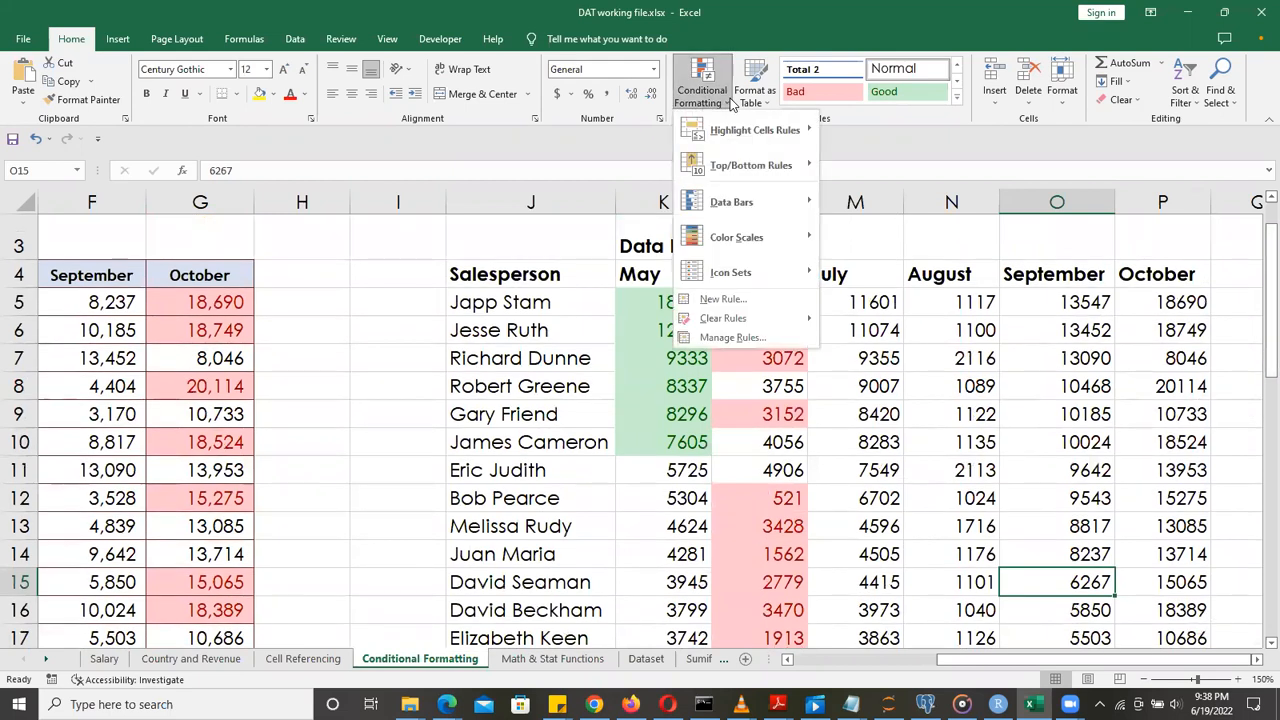
mouse_move(738, 130)
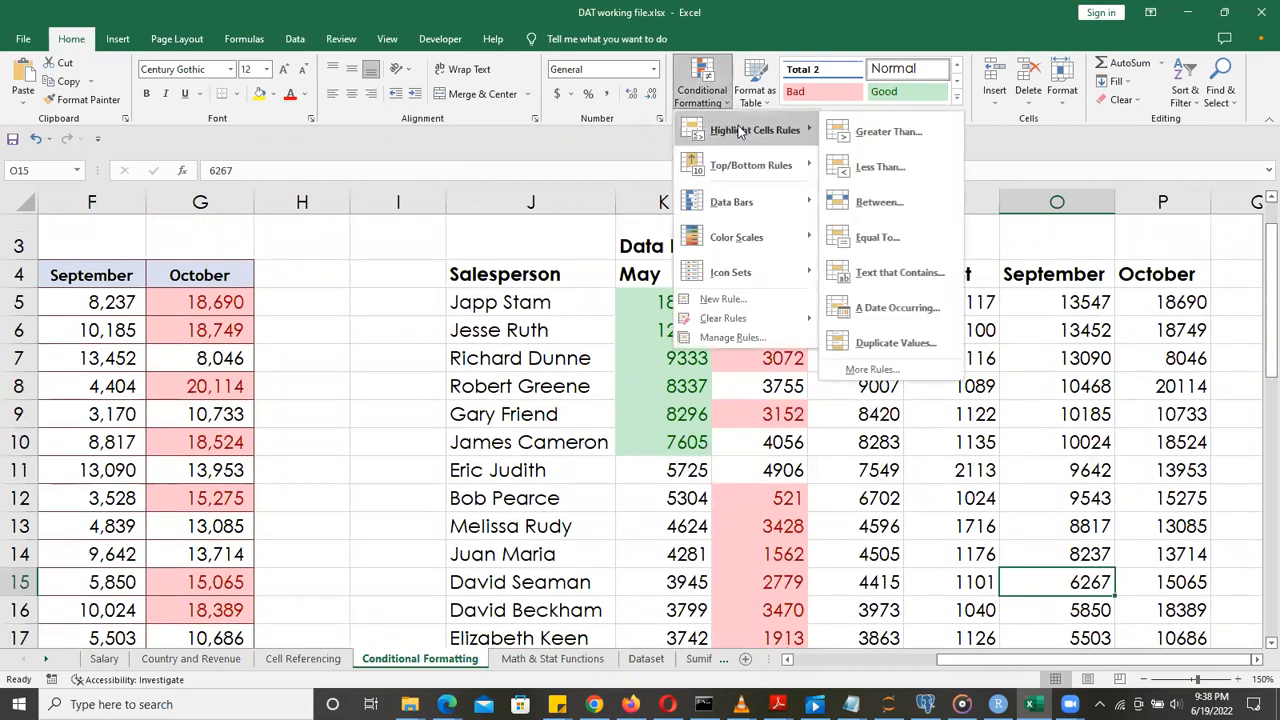
left_click(942, 452)
Apply a Between 4000 and 4500 rule with Yellow Fill with Dark Yellow Text to the June sales in L5:L22, and review the highlighted figures
left_click_drag(778, 304, 784, 577)
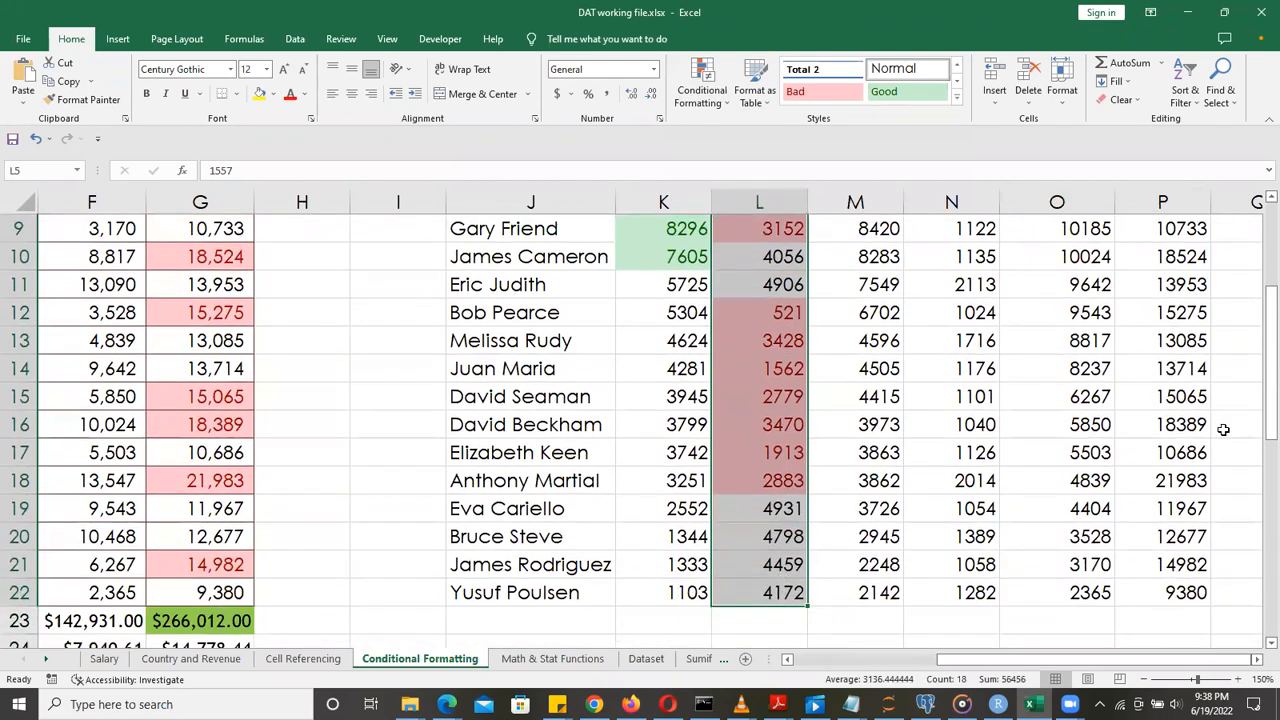
left_click_drag(1259, 376, 1259, 338)
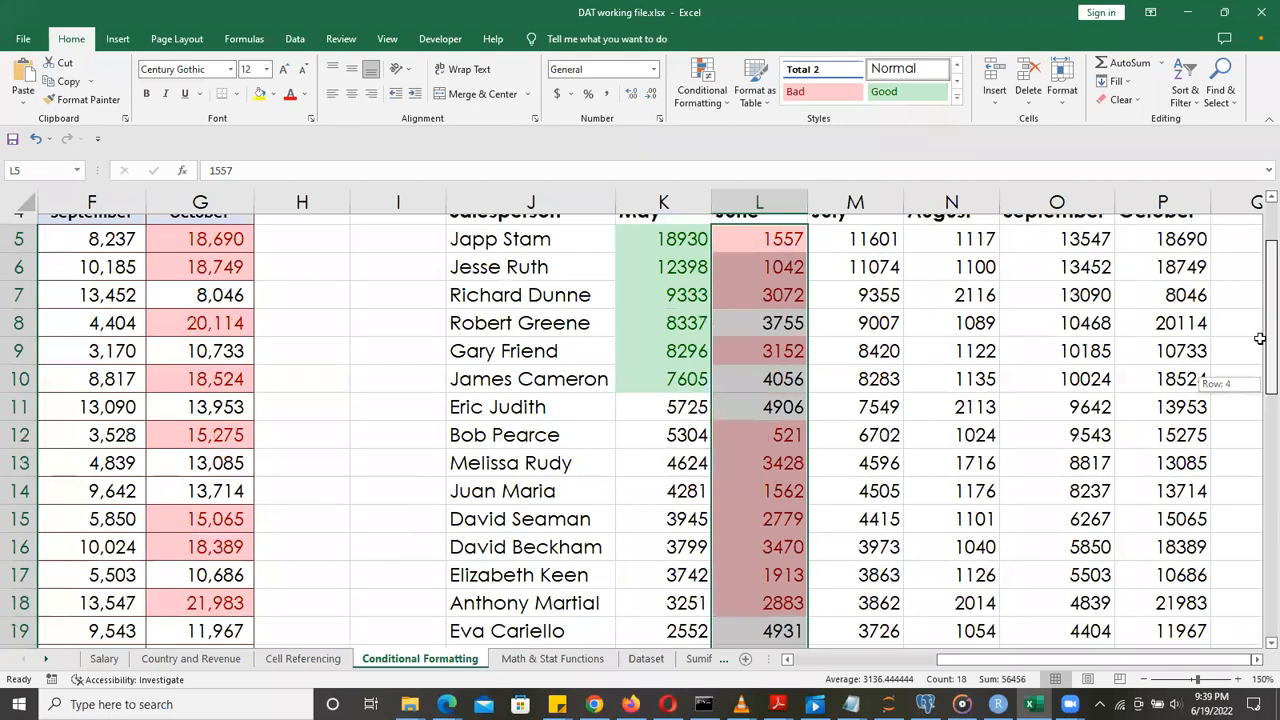
left_click_drag(1259, 338, 650, 96)
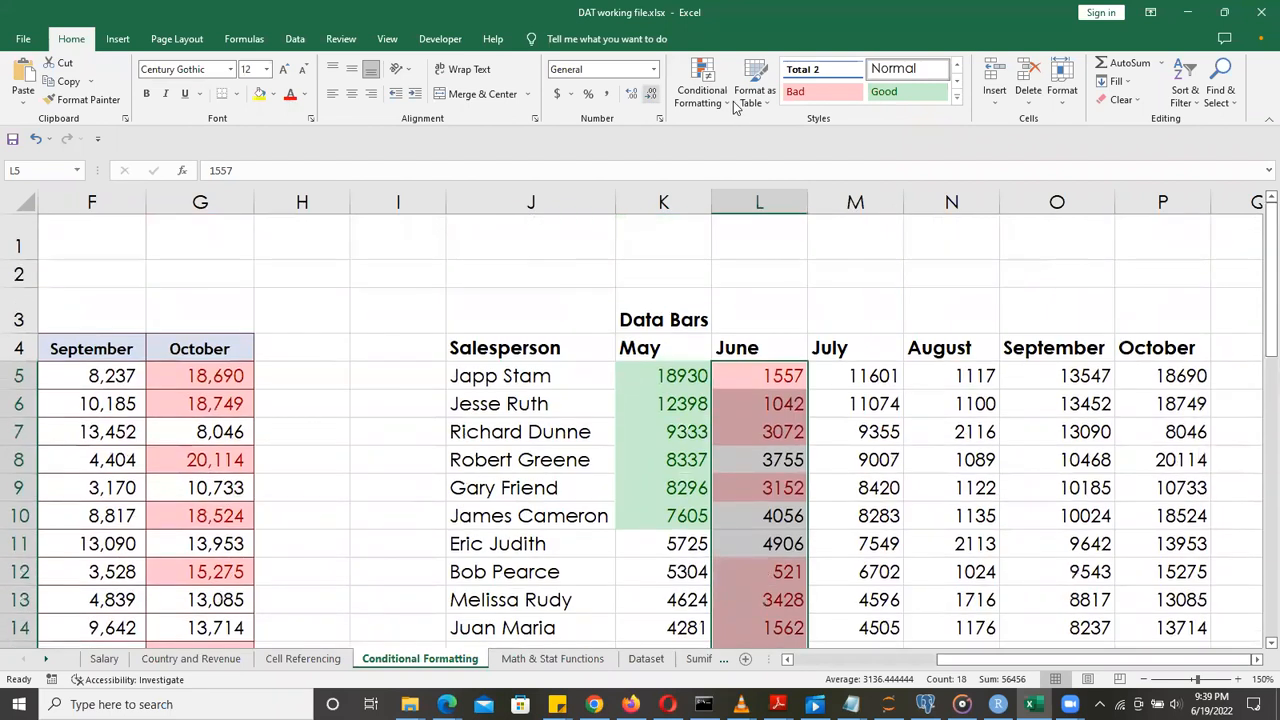
left_click(712, 90)
mouse_move(760, 131)
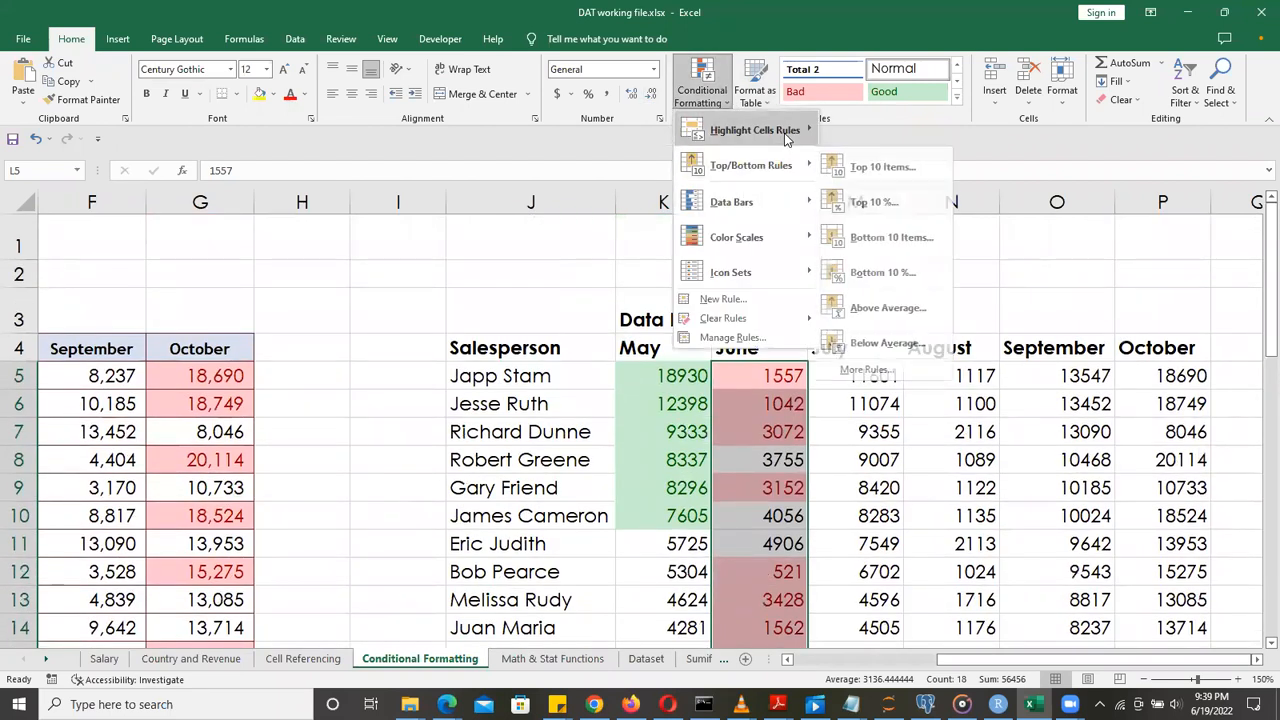
left_click(877, 203)
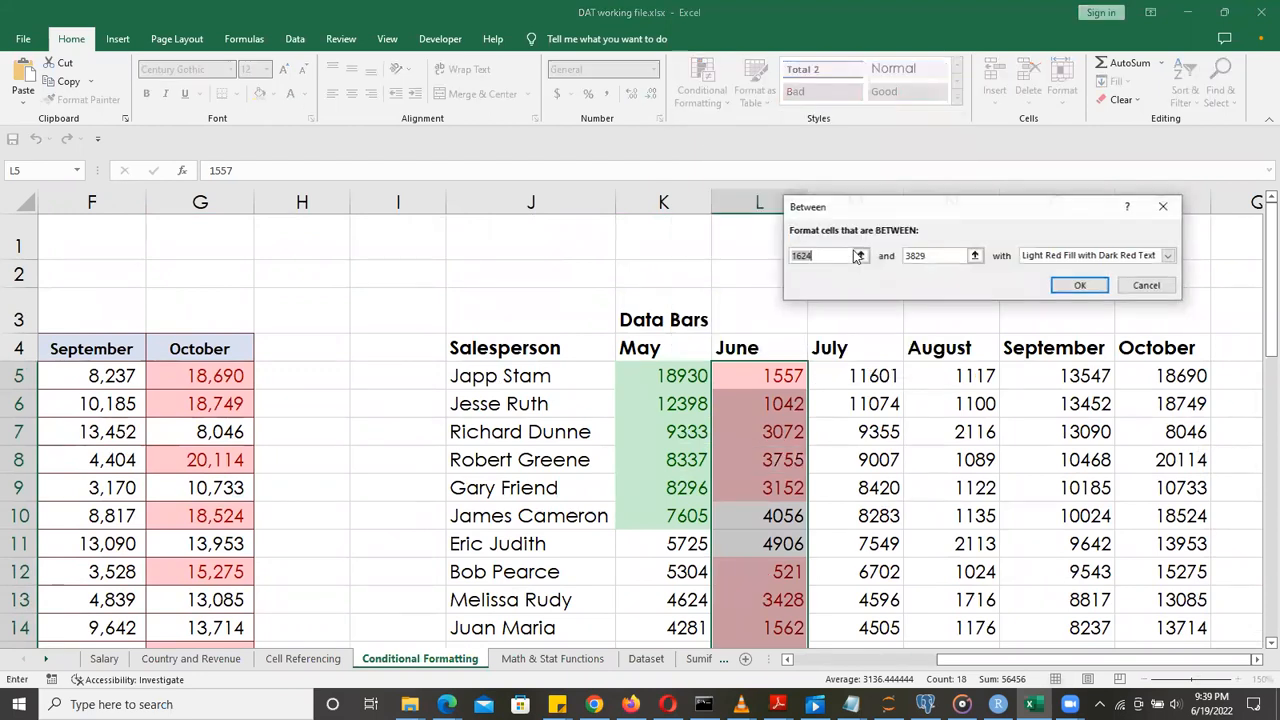
type("4000")
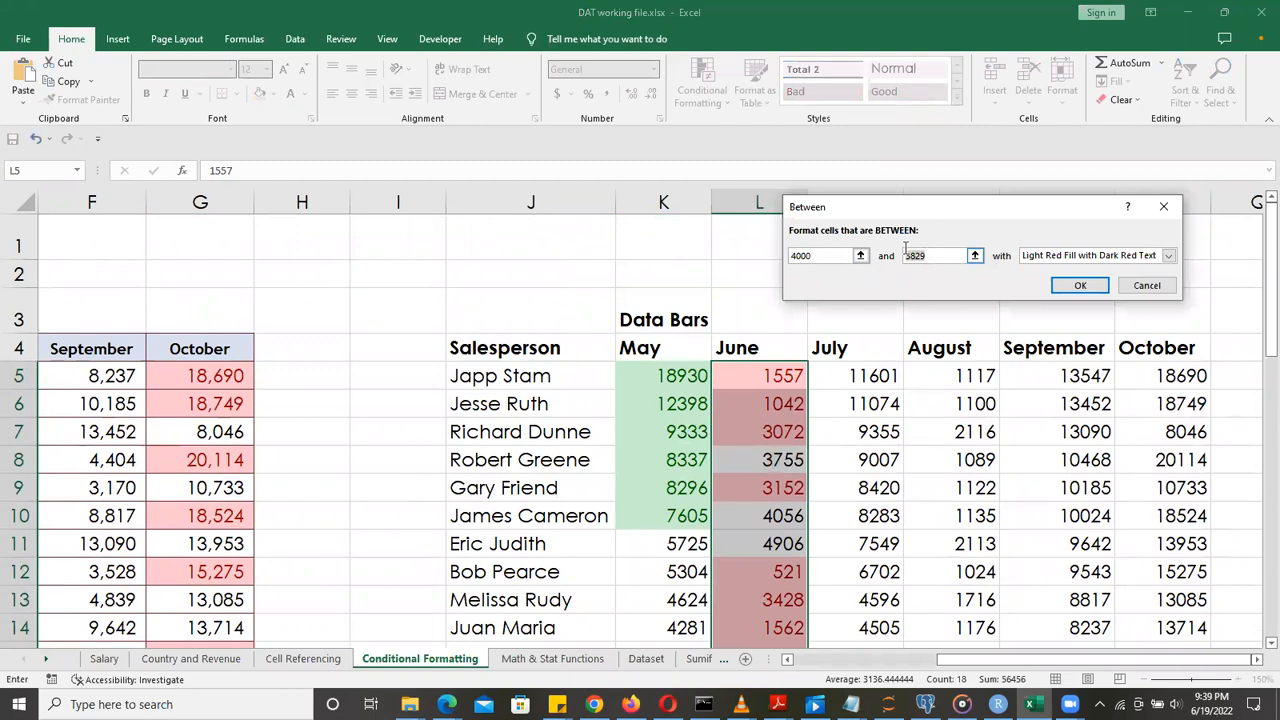
type("4500")
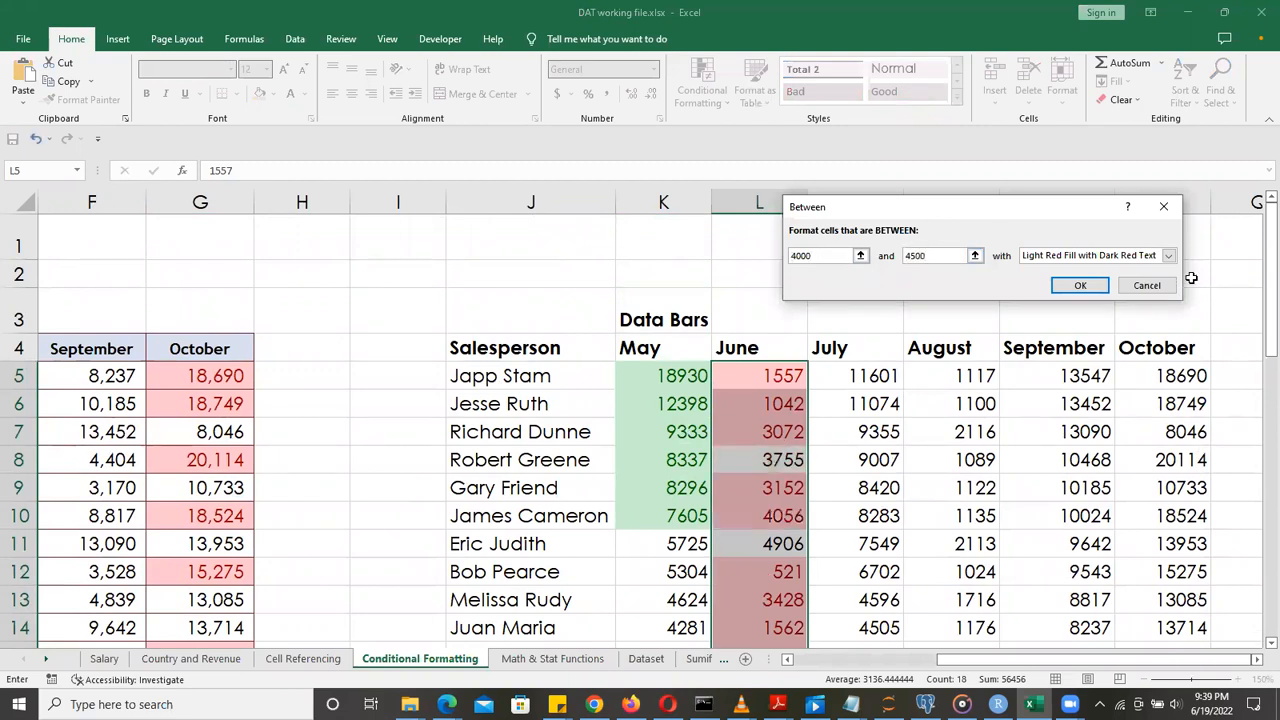
left_click(1169, 256)
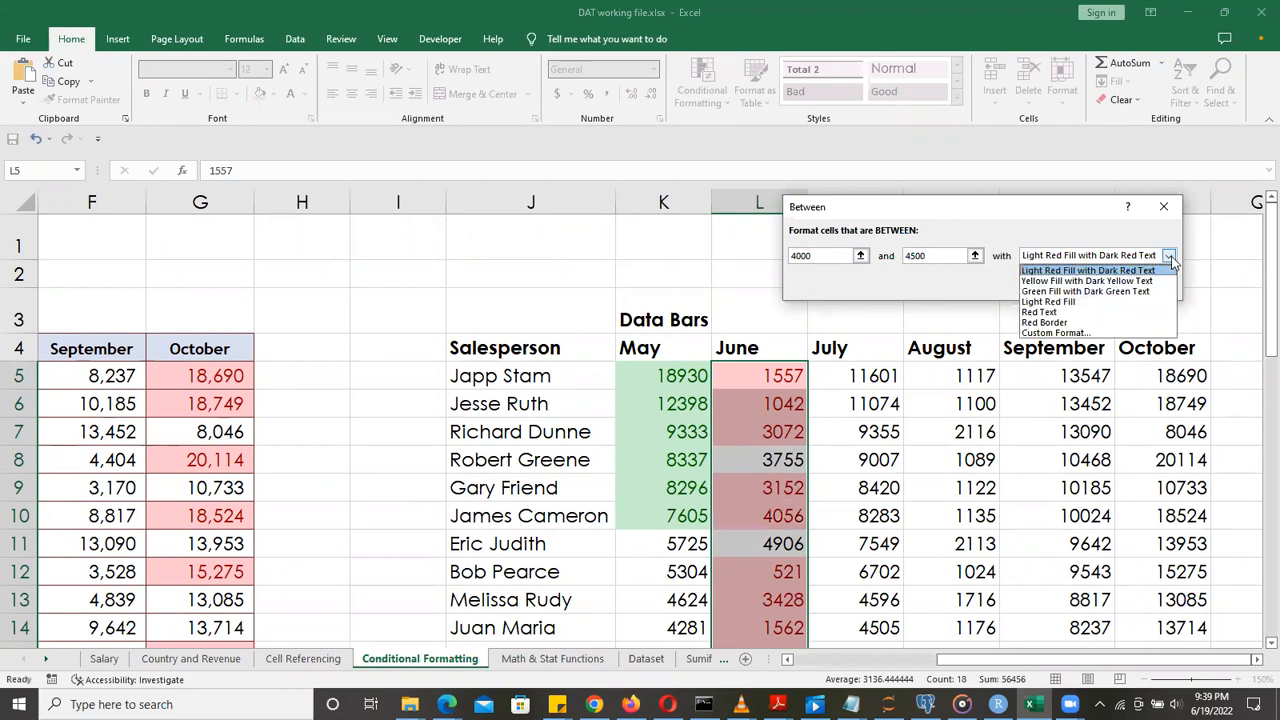
left_click(1087, 284)
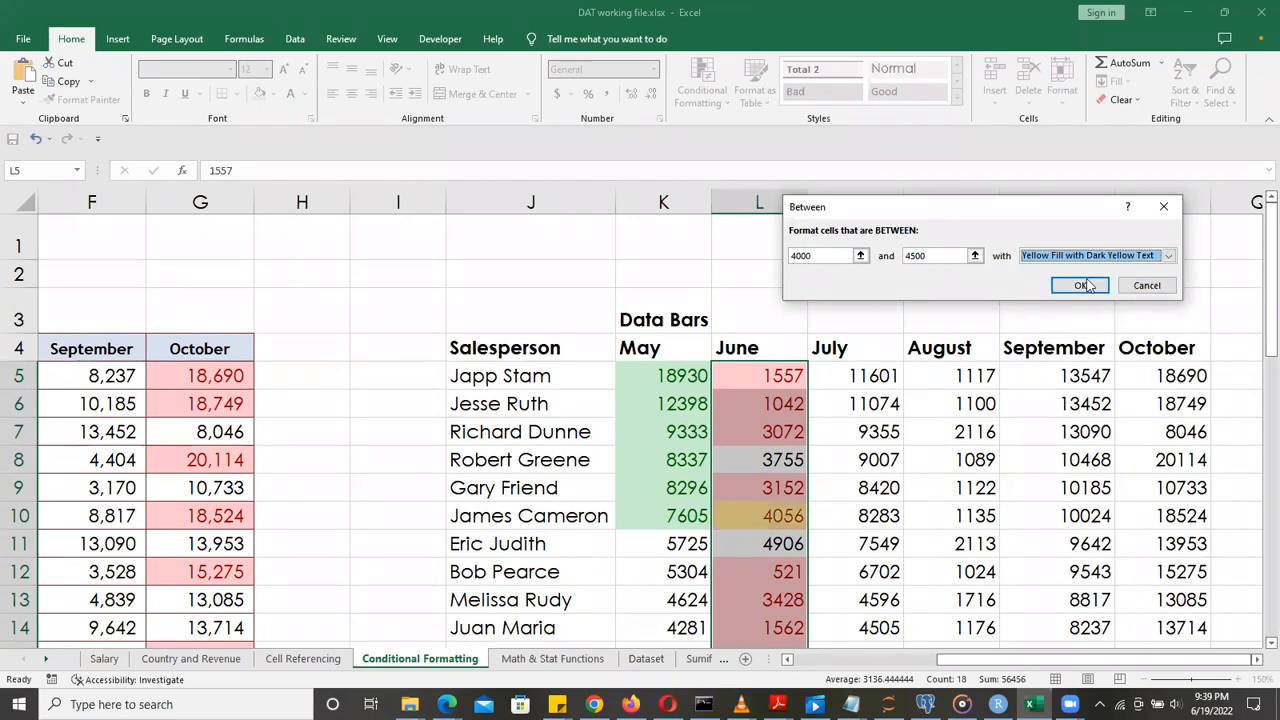
left_click(1080, 286)
left_click_drag(1262, 262, 1258, 311)
left_click(930, 370)
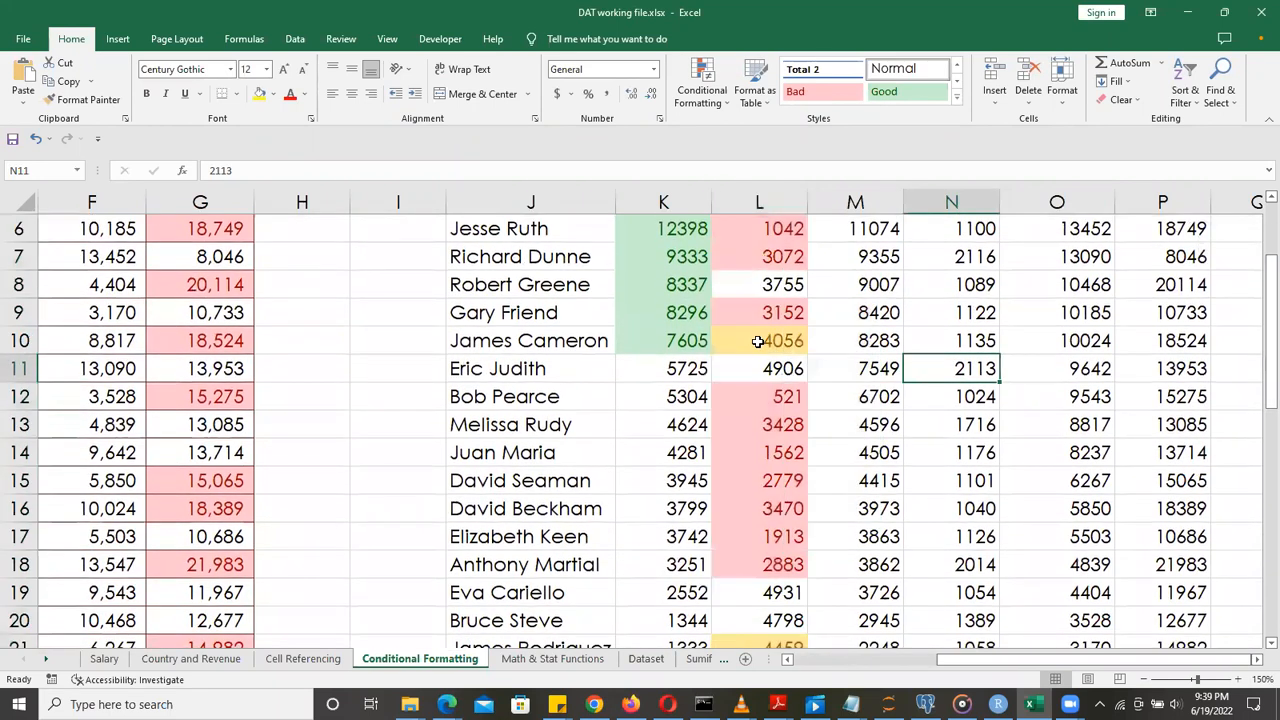
left_click(758, 342)
left_click_drag(1258, 304, 1258, 368)
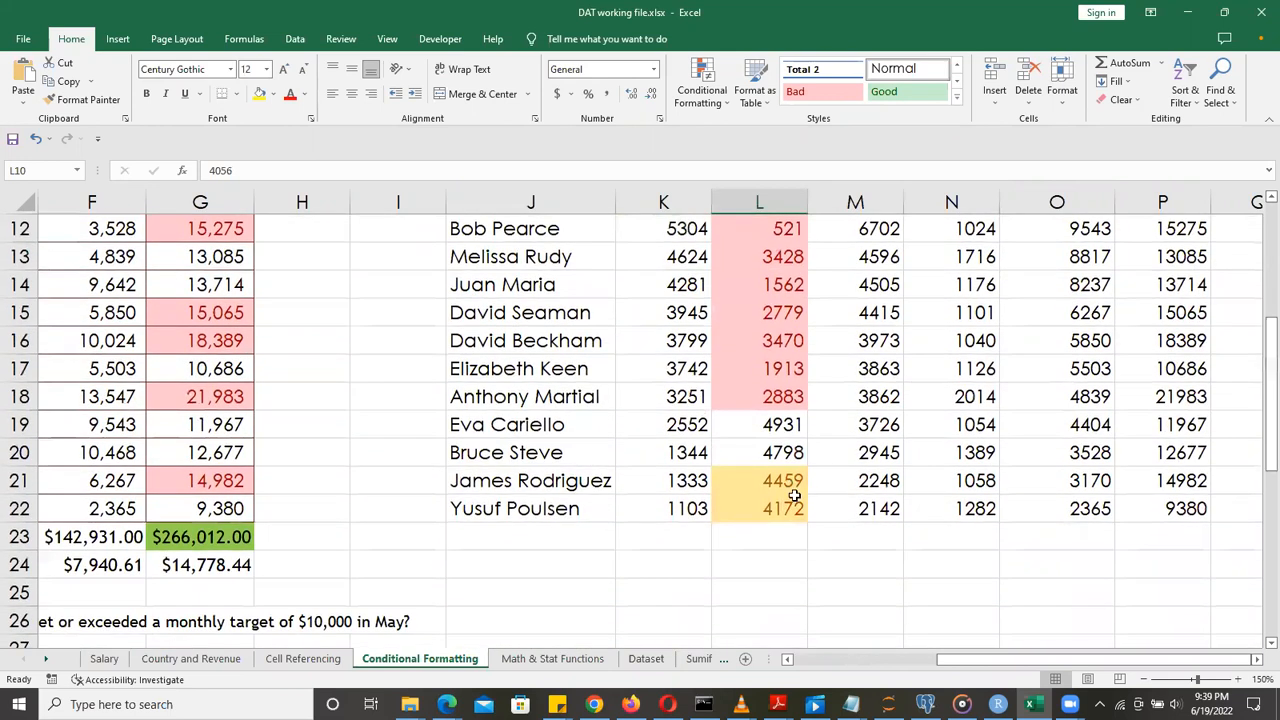
Clear the conditional formatting rules from the May and June sales in K5:L22
left_click_drag(1262, 372, 1258, 278)
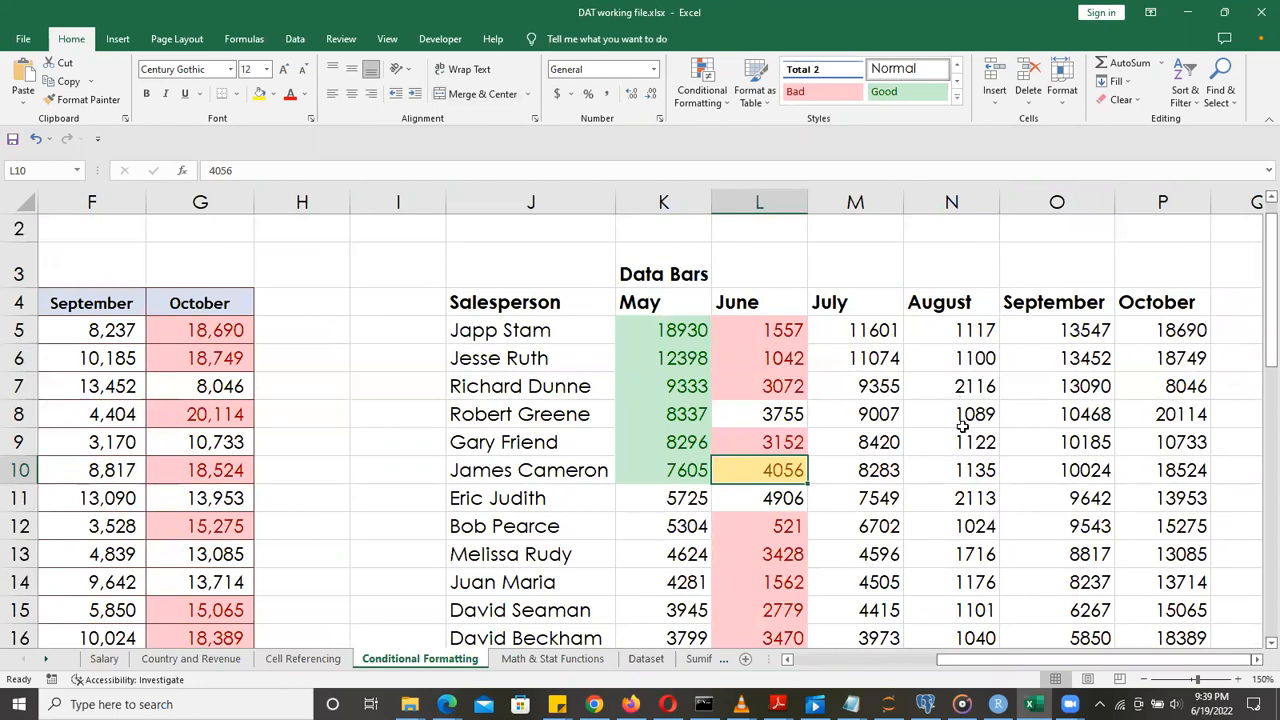
left_click_drag(1082, 660, 1041, 656)
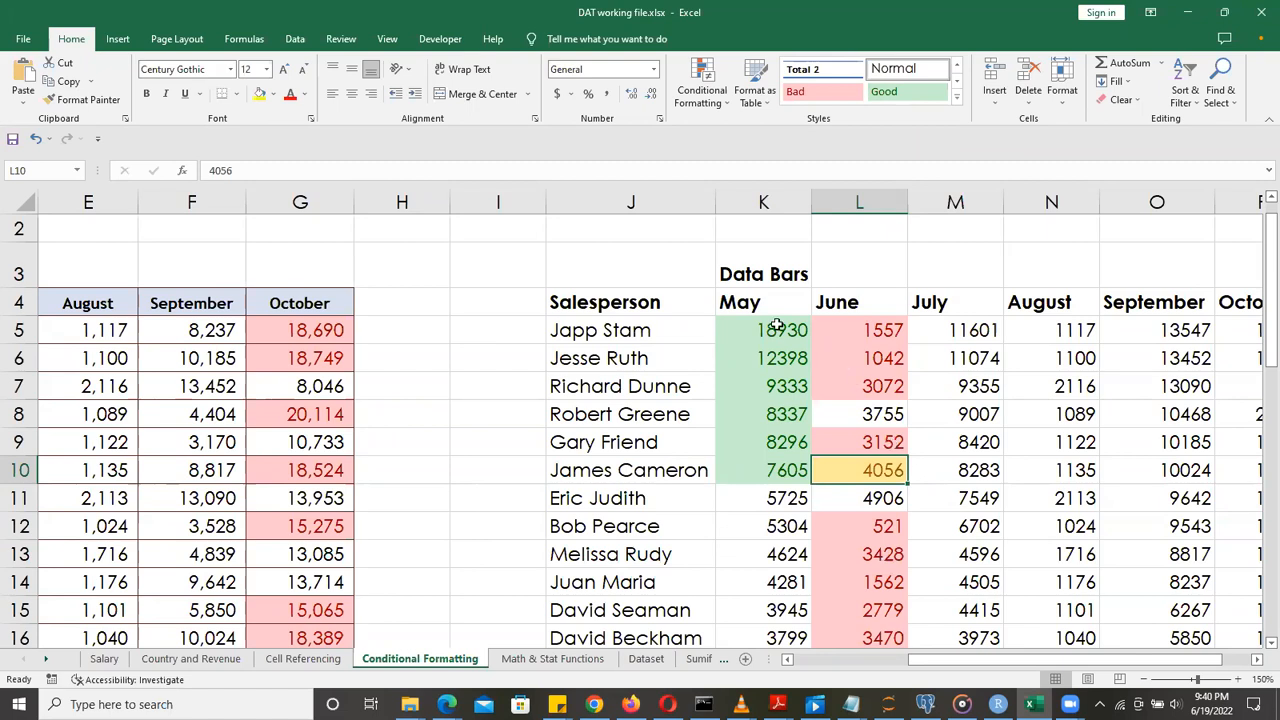
left_click_drag(728, 320, 877, 506)
left_click(729, 106)
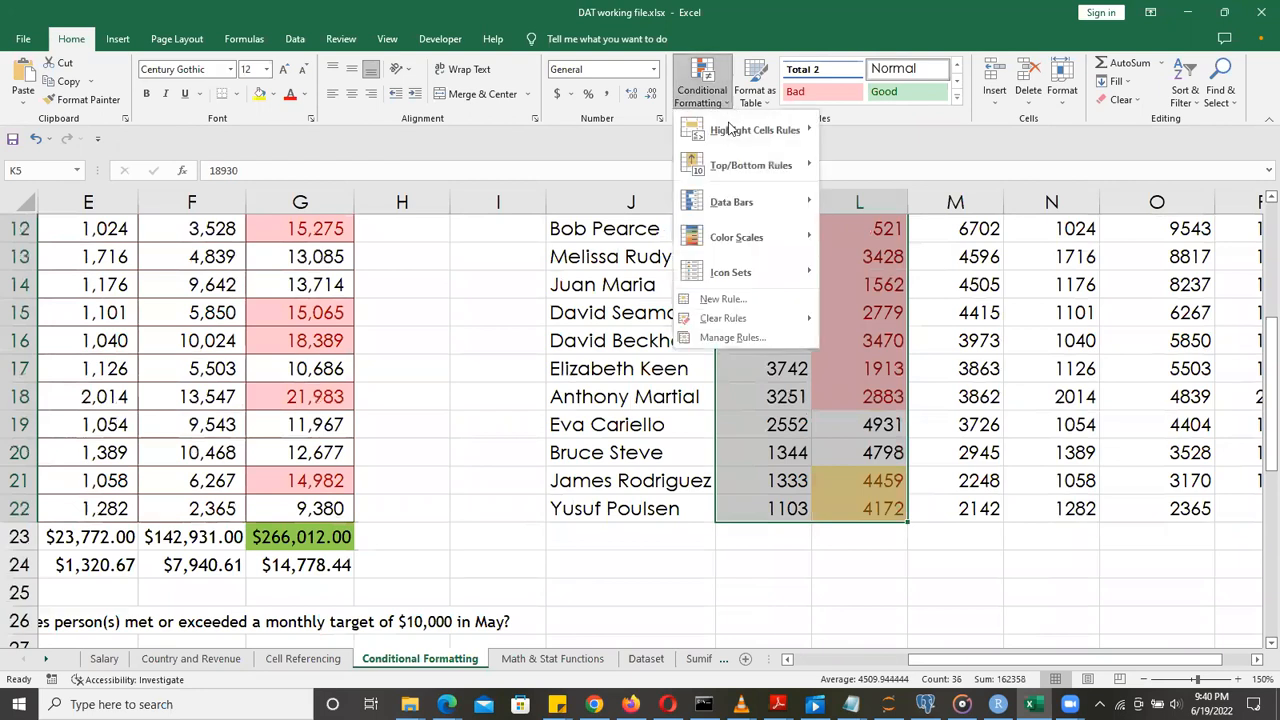
mouse_move(738, 238)
mouse_move(740, 327)
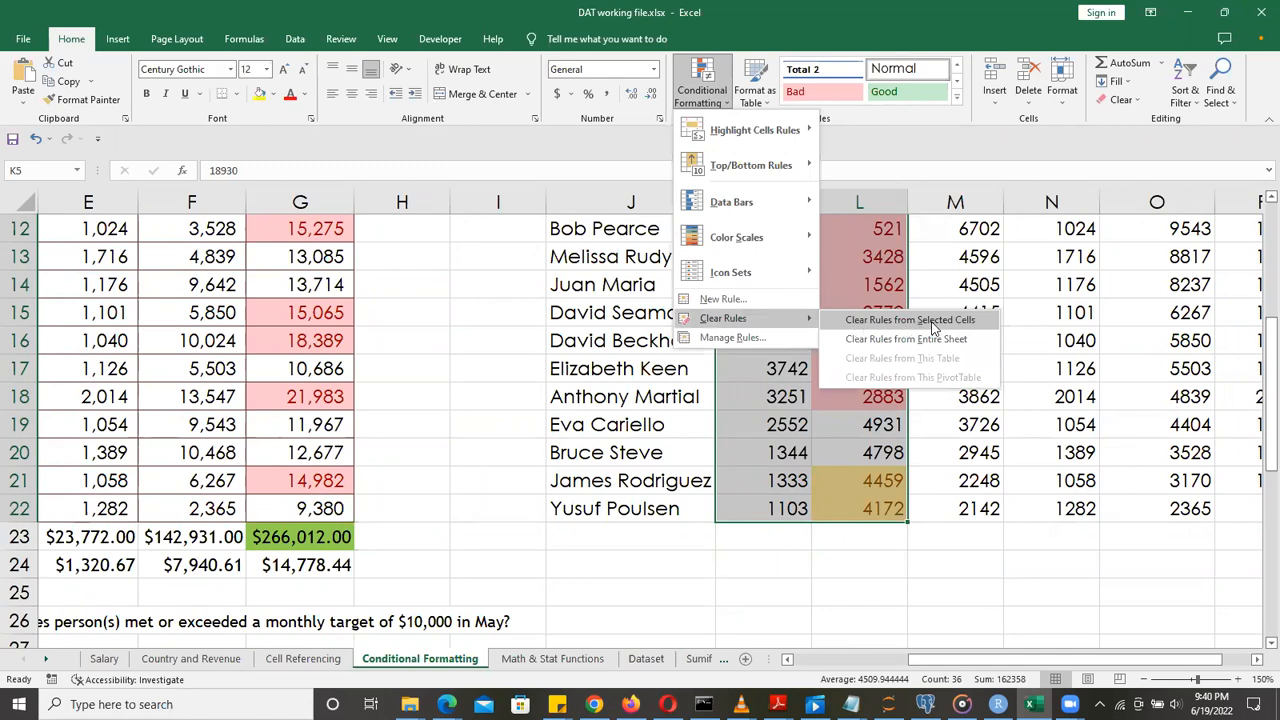
left_click(935, 321)
left_click(836, 372)
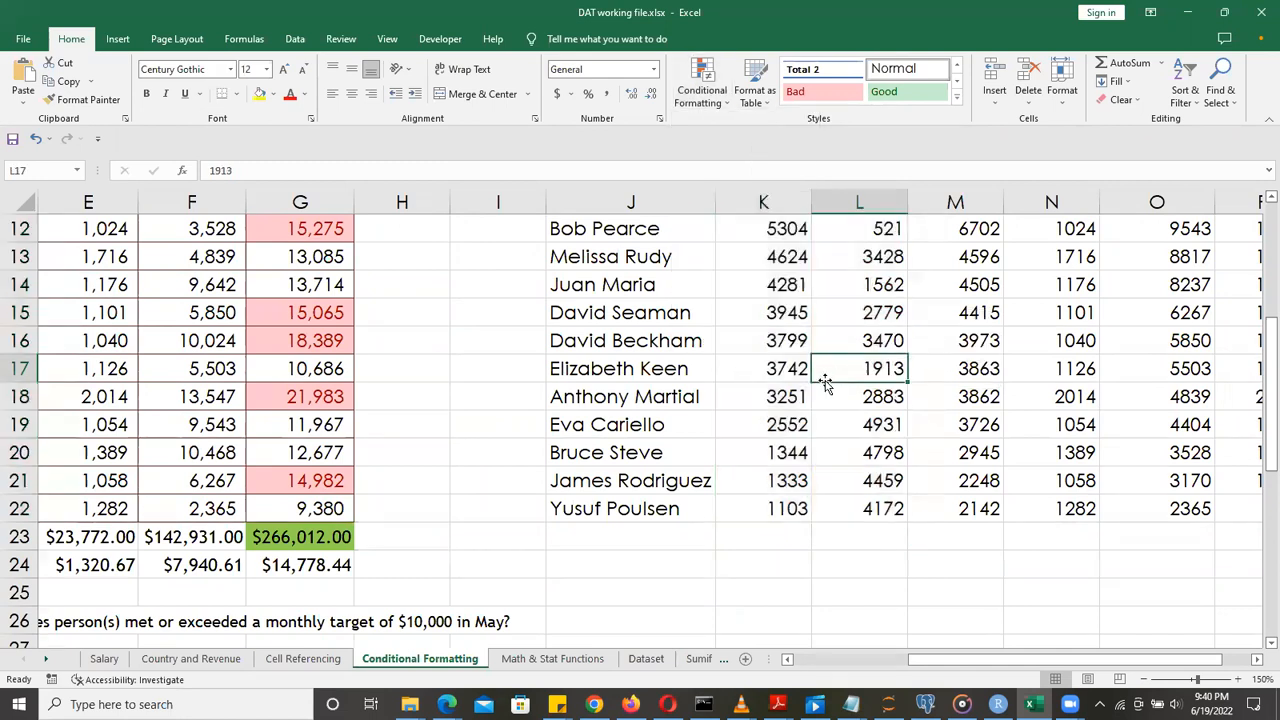
scroll(890, 240, "up", 4)
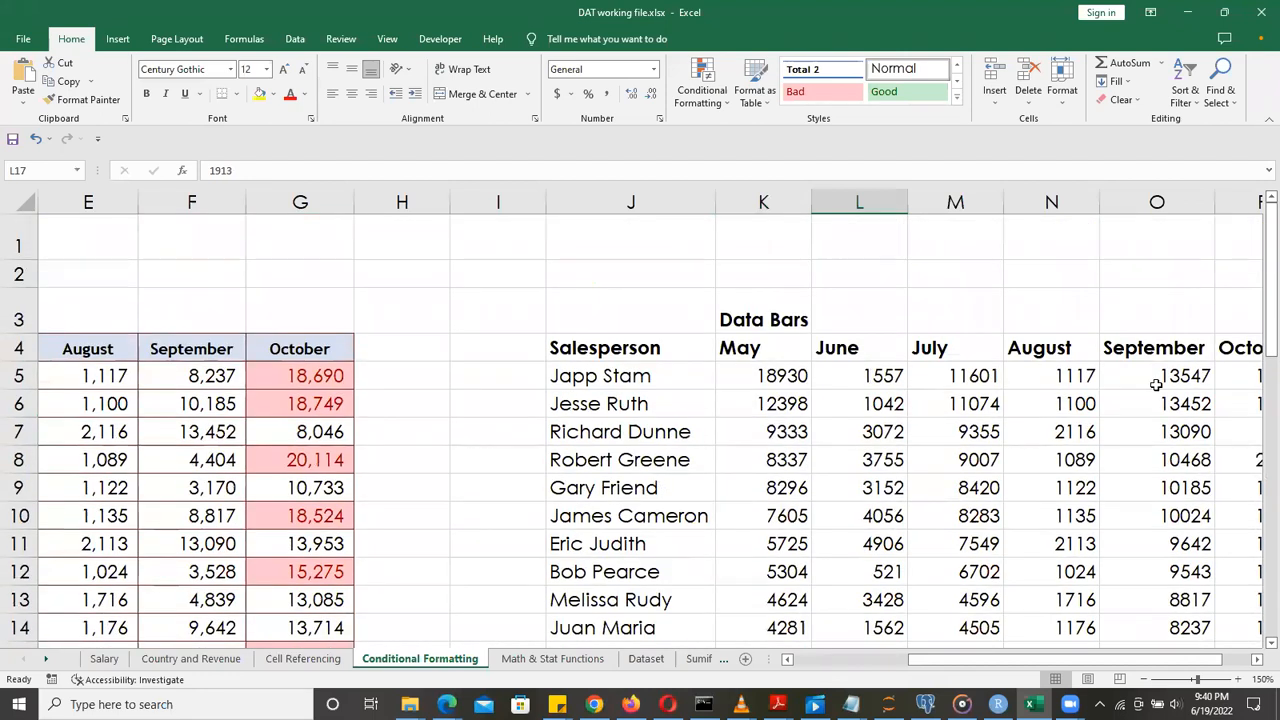
left_click_drag(1270, 260, 1270, 271)
left_click(720, 100)
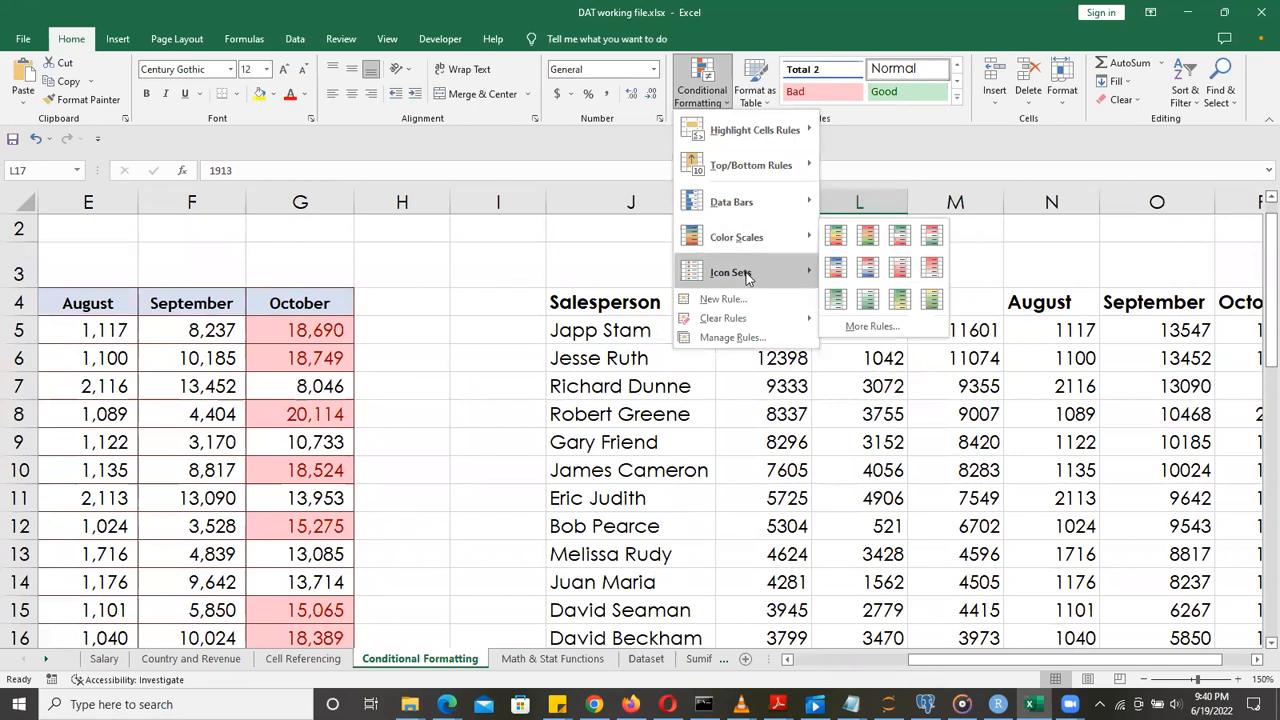
mouse_move(746, 277)
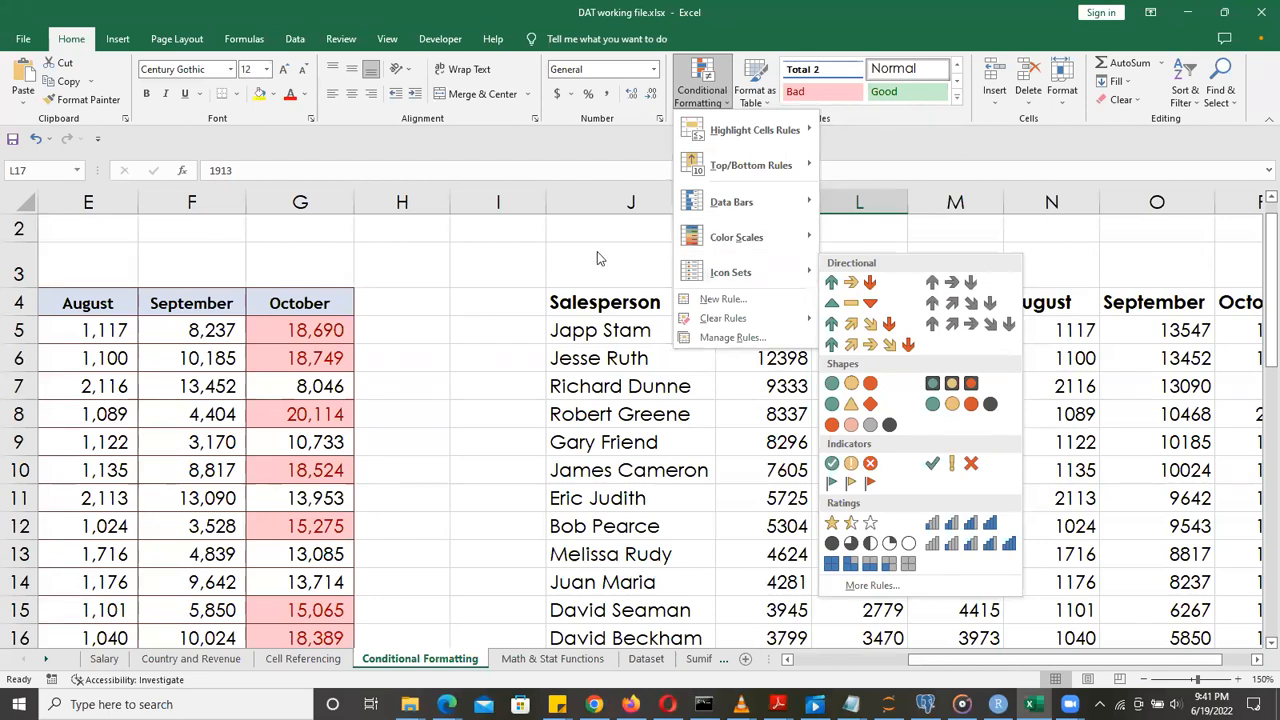
key("Escape")
key("Escape")
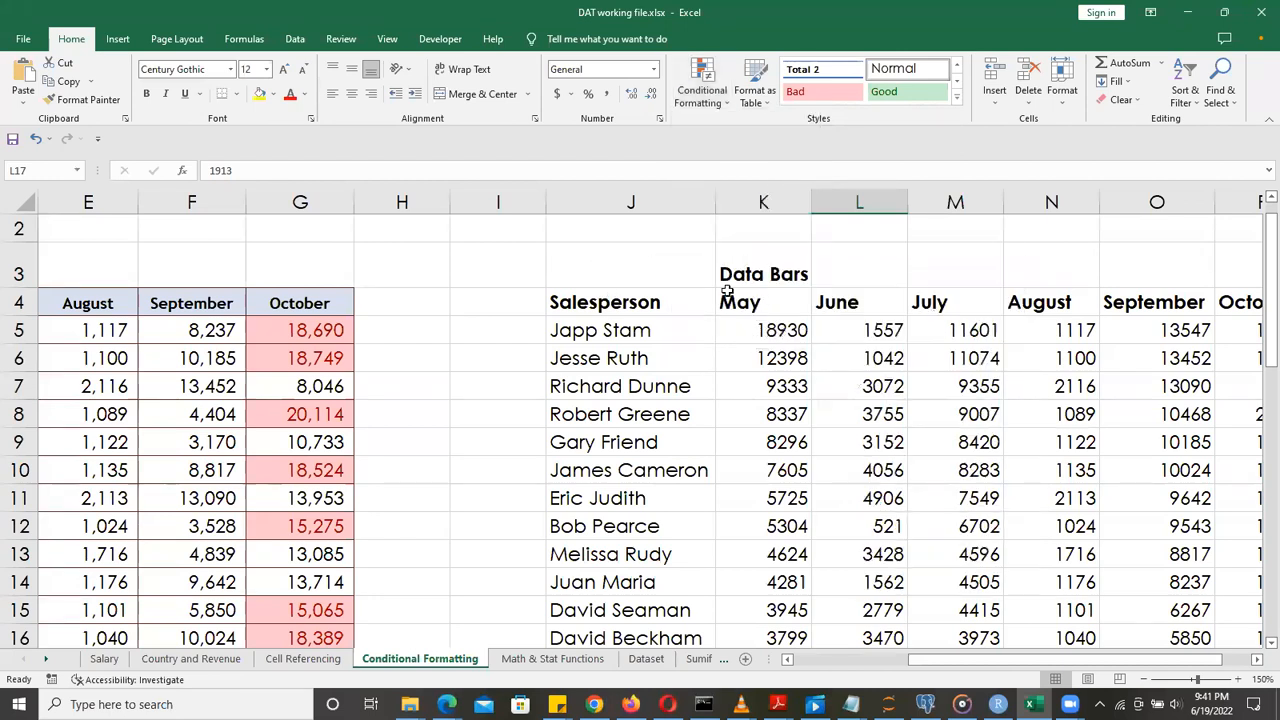
Apply solid blue data bars to the May sales in K5:K22
left_click_drag(775, 330, 750, 586)
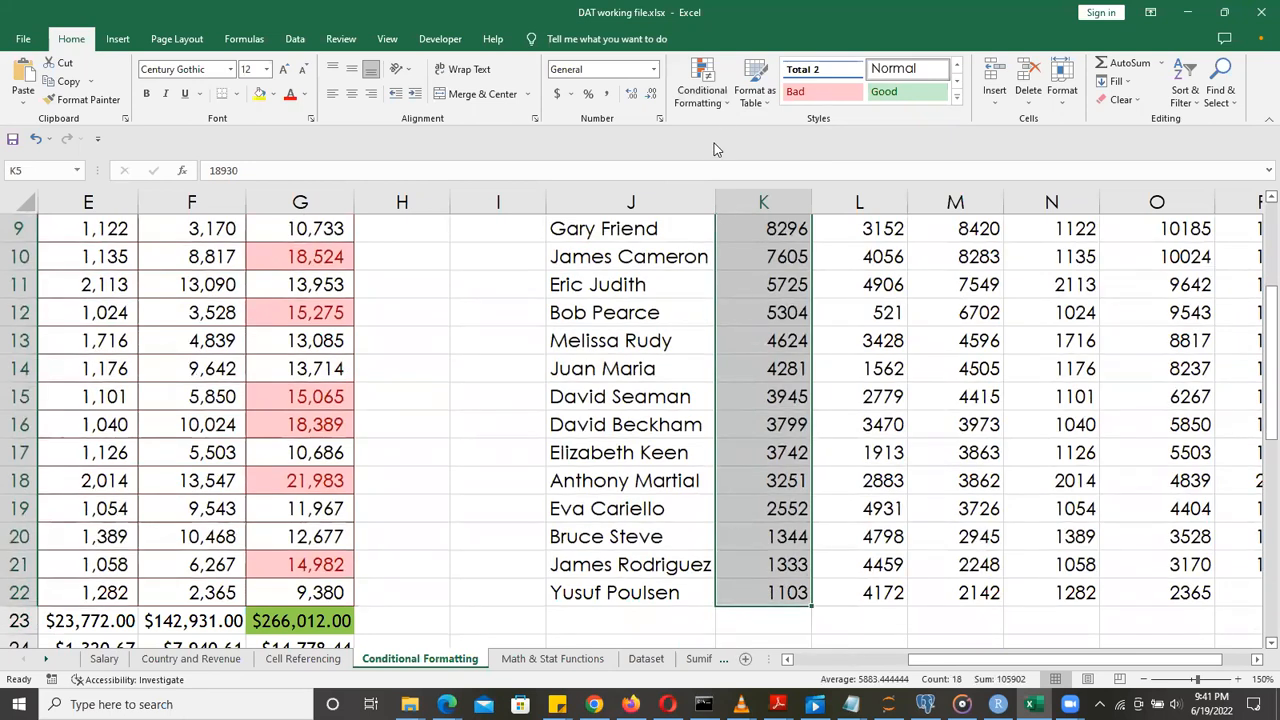
left_click(702, 88)
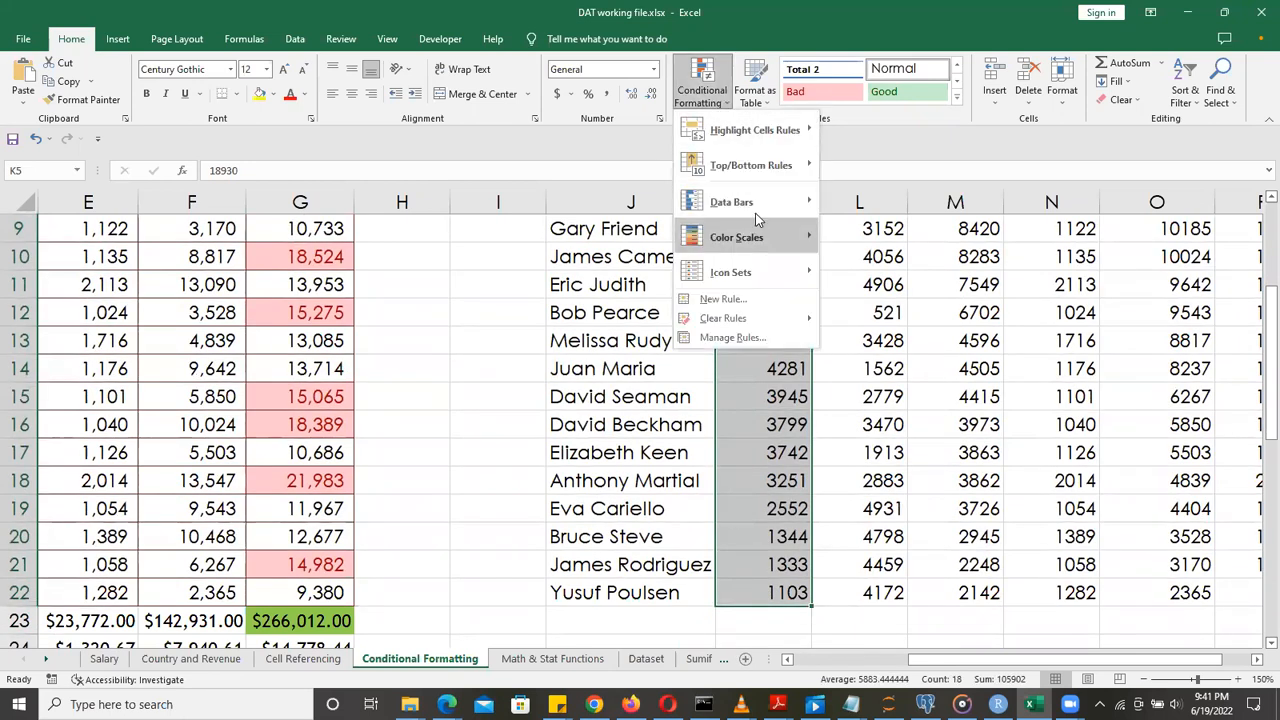
mouse_move(760, 205)
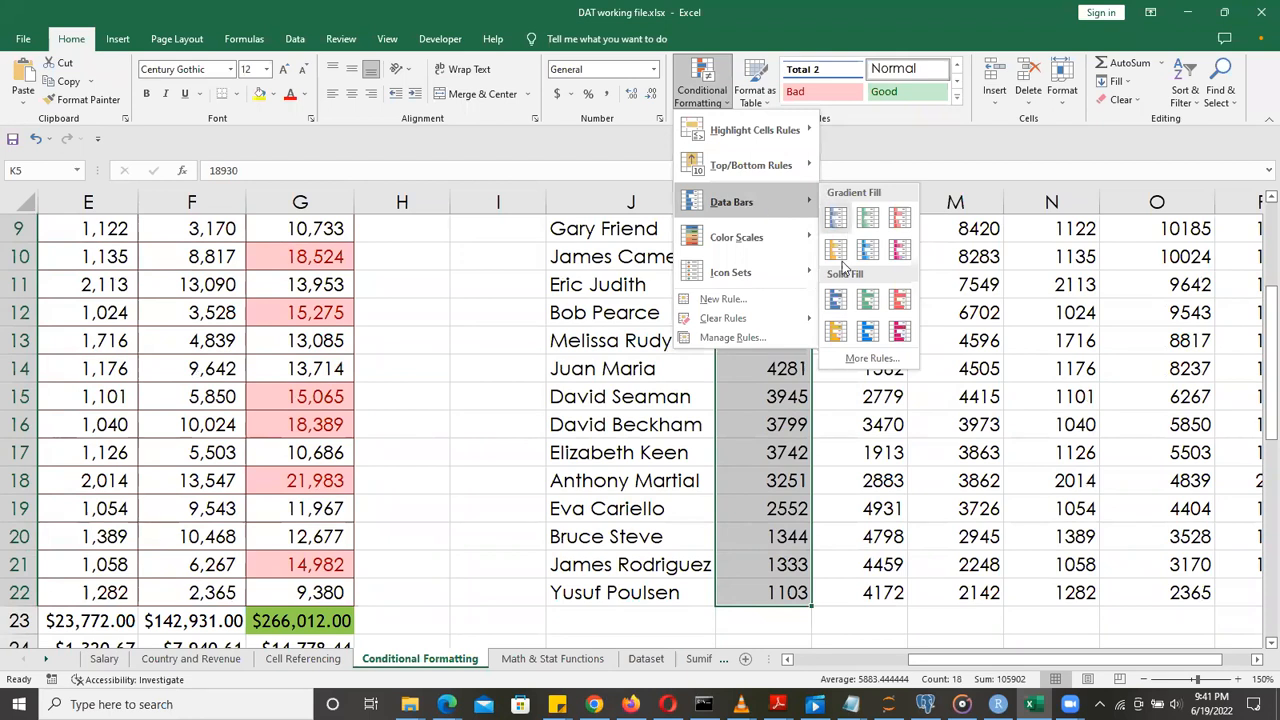
left_click(830, 301)
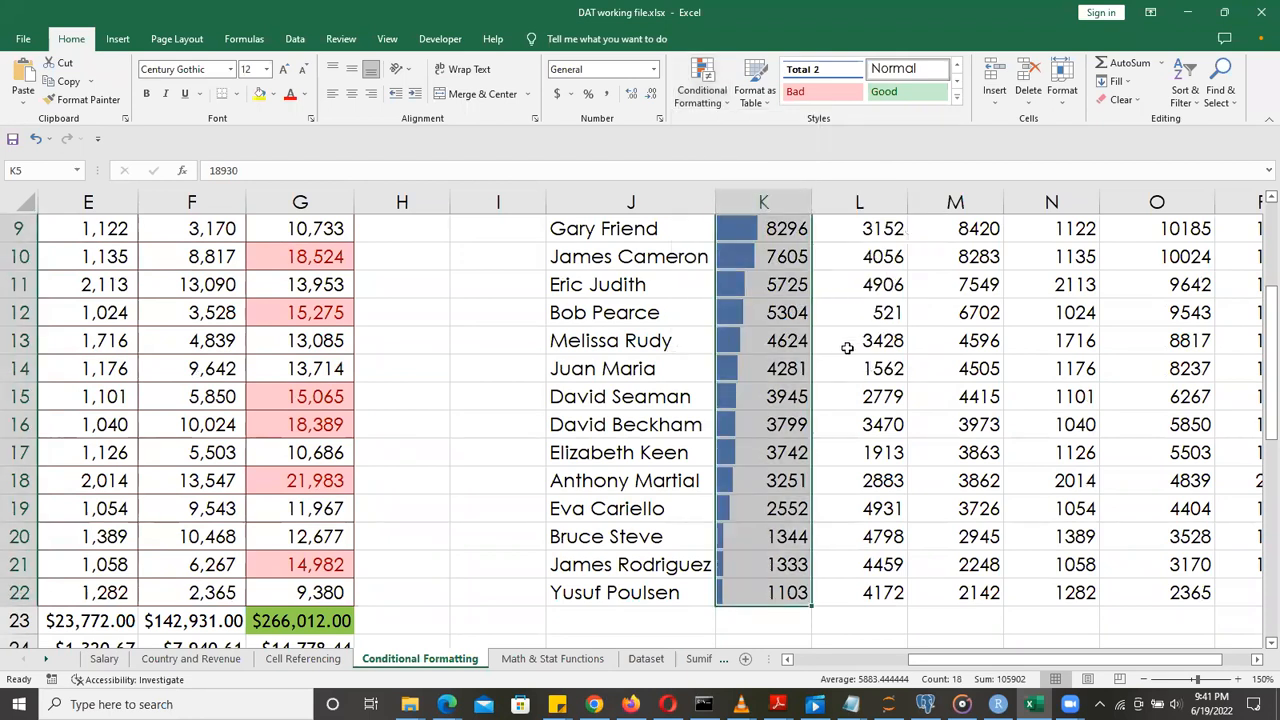
left_click(789, 341)
left_click_drag(1258, 343, 1258, 289)
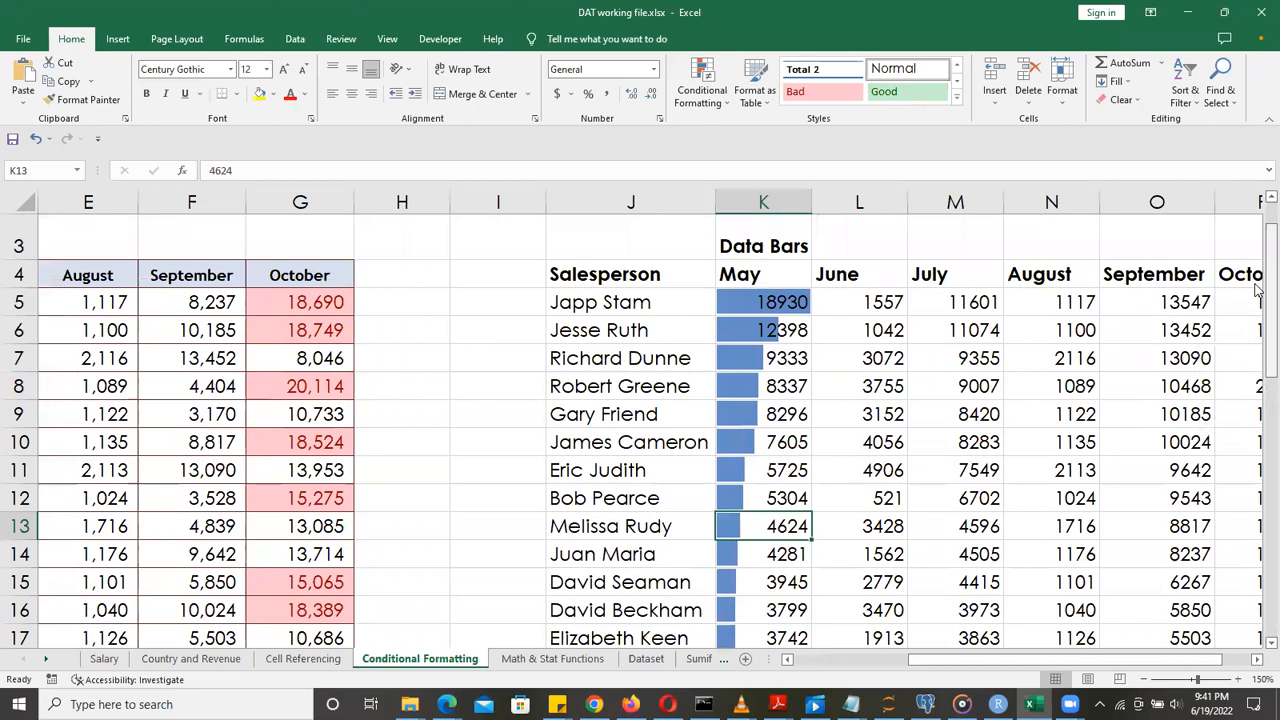
mouse_move(1258, 290)
left_mouse_down()
mouse_move(1258, 268)
mouse_move(1258, 393)
mouse_move(1257, 256)
mouse_move(1258, 417)
mouse_move(1258, 270)
left_mouse_up()
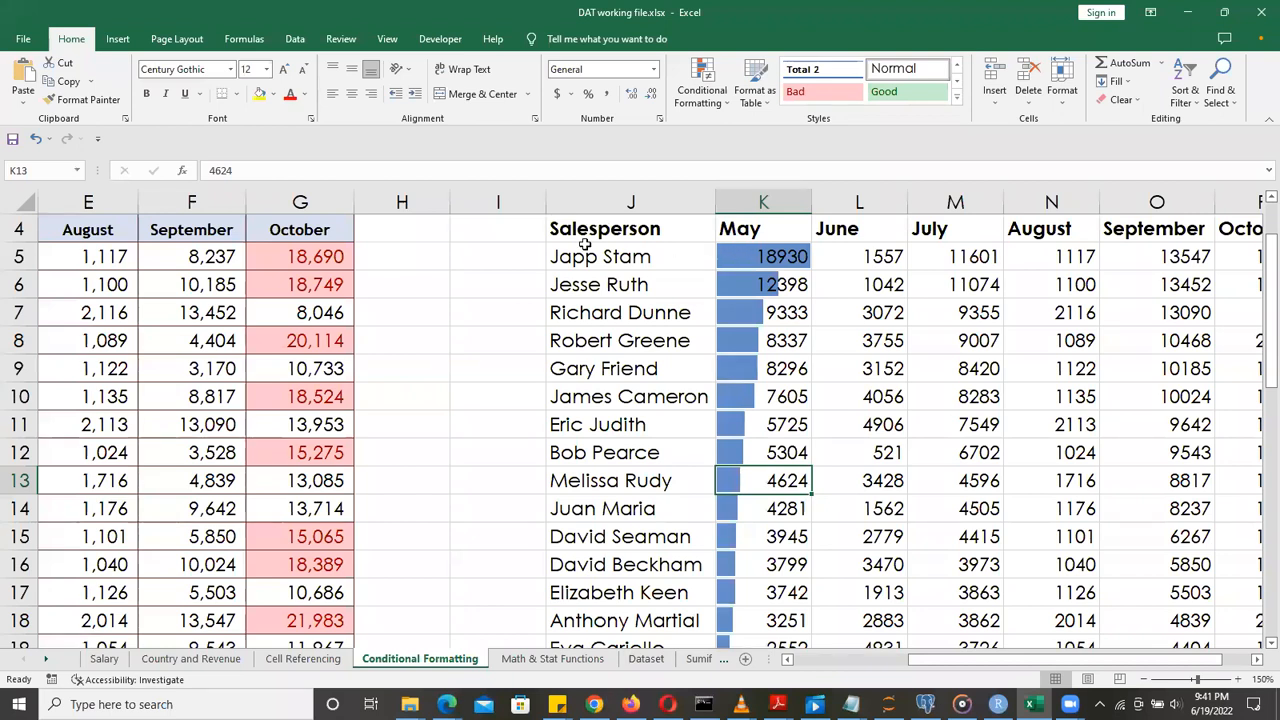
Sort the salespersons and their May sales in J5:K22 by the May cell values, Smallest to Largest, and review the data bars
left_click_drag(566, 257, 771, 526)
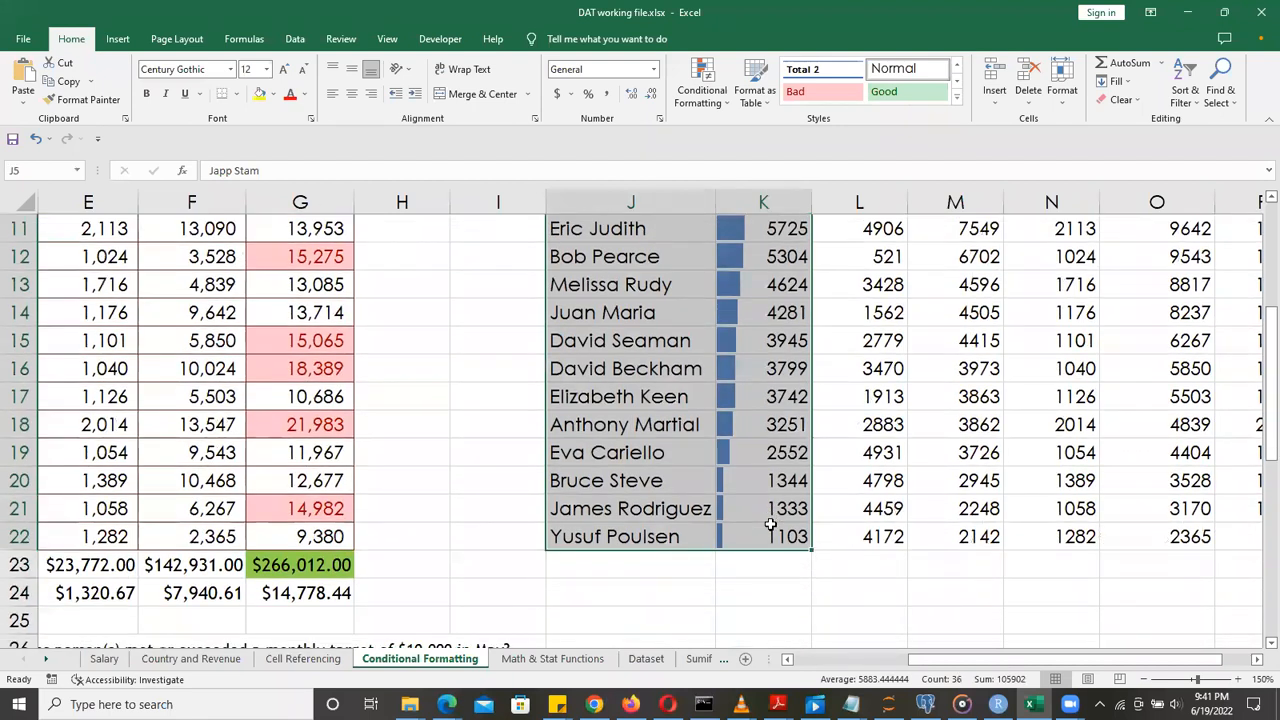
left_click(1197, 103)
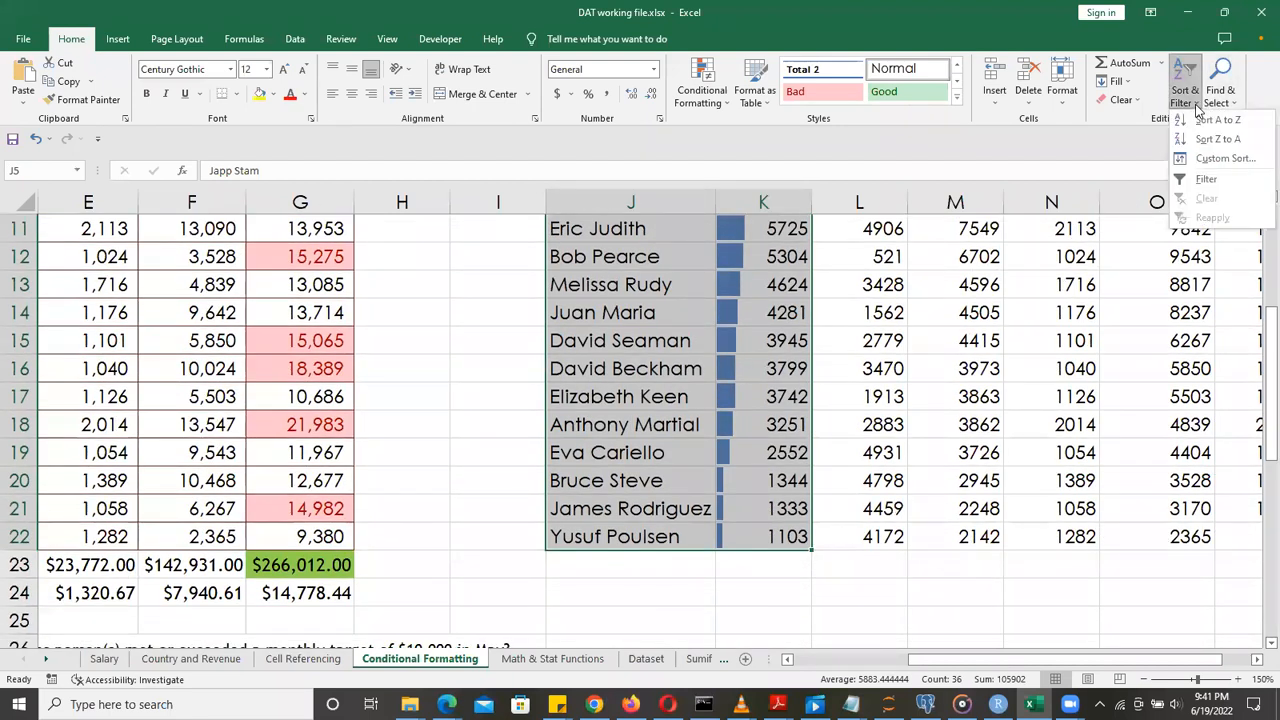
left_click(1216, 158)
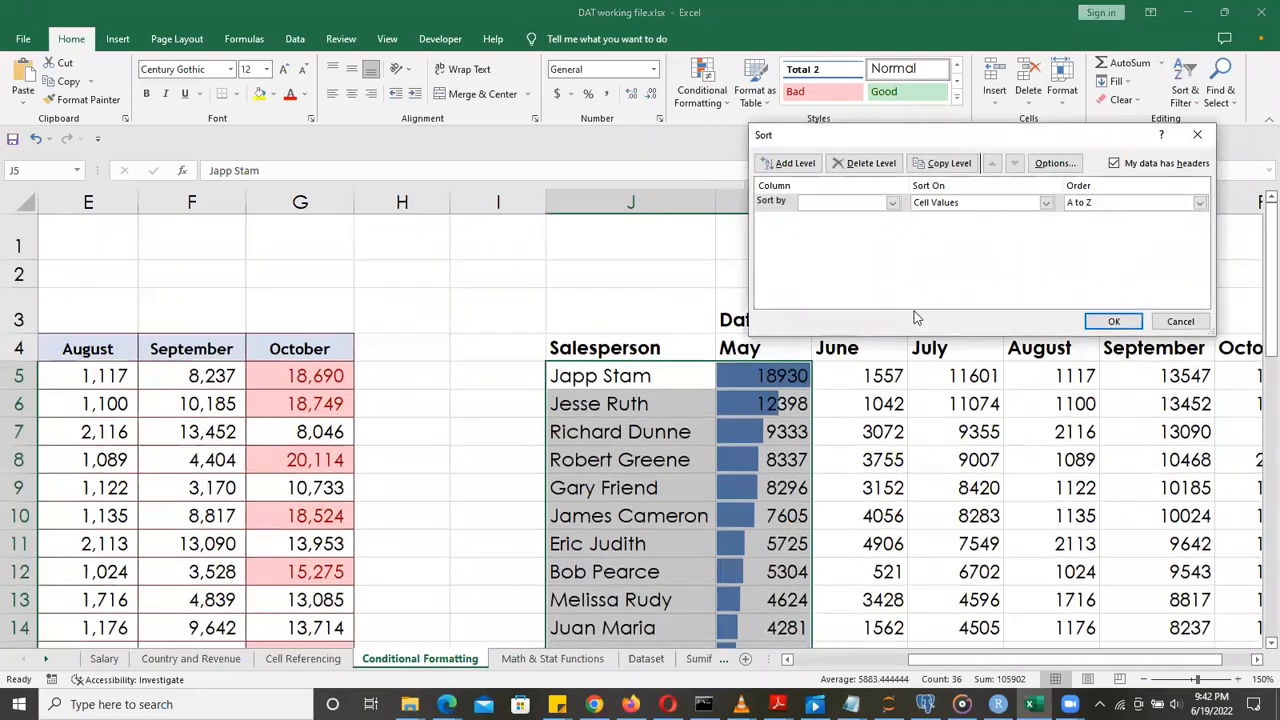
left_click(891, 203)
left_click(854, 230)
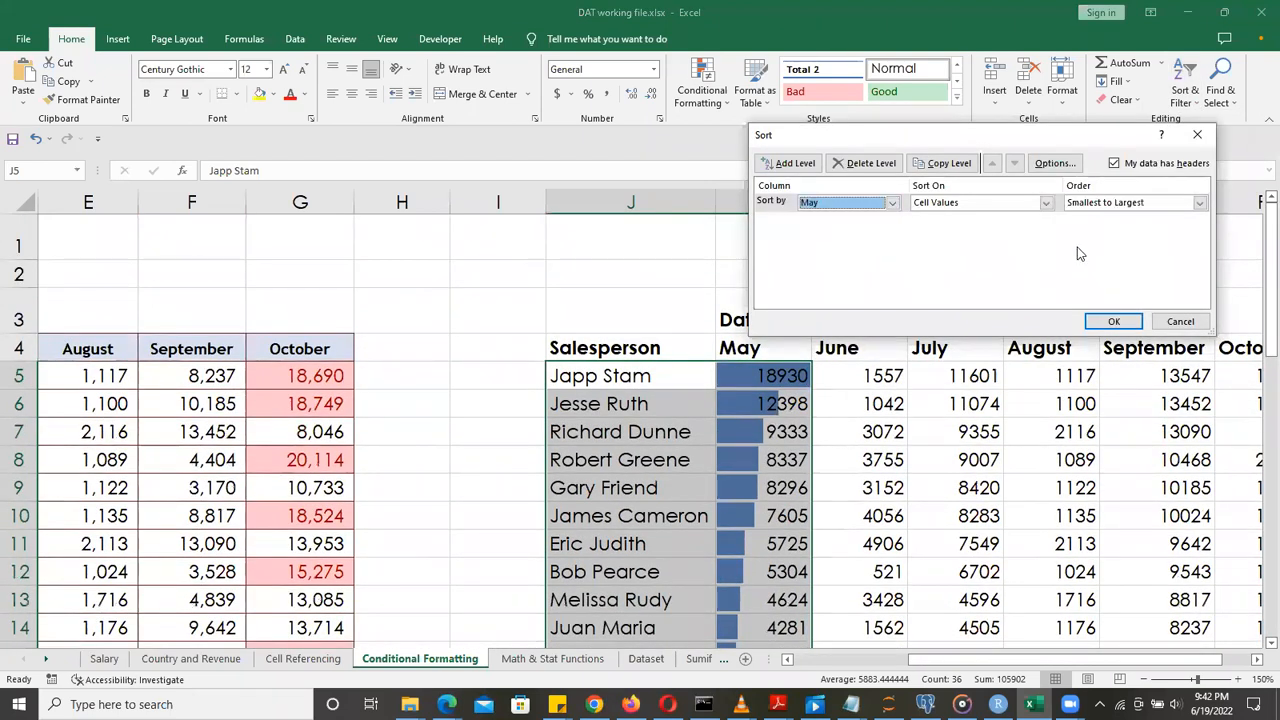
left_click(1113, 321)
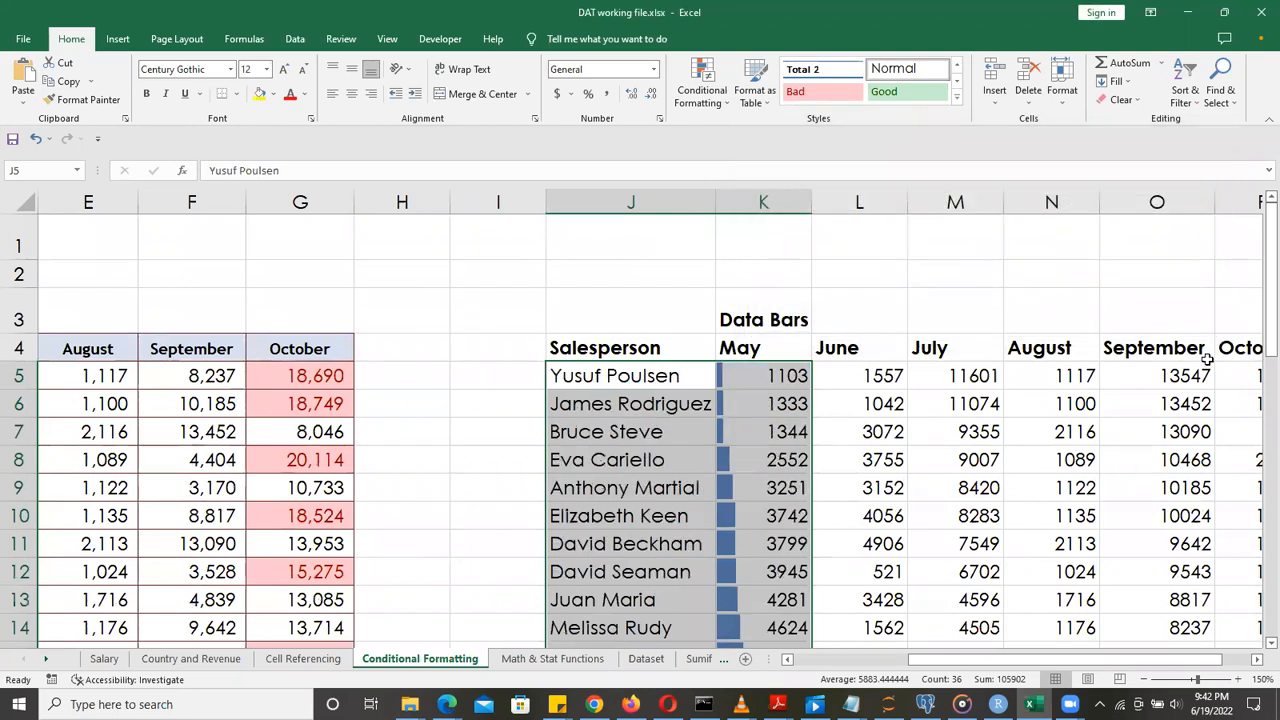
left_click_drag(1258, 378, 1258, 290)
left_click(807, 396)
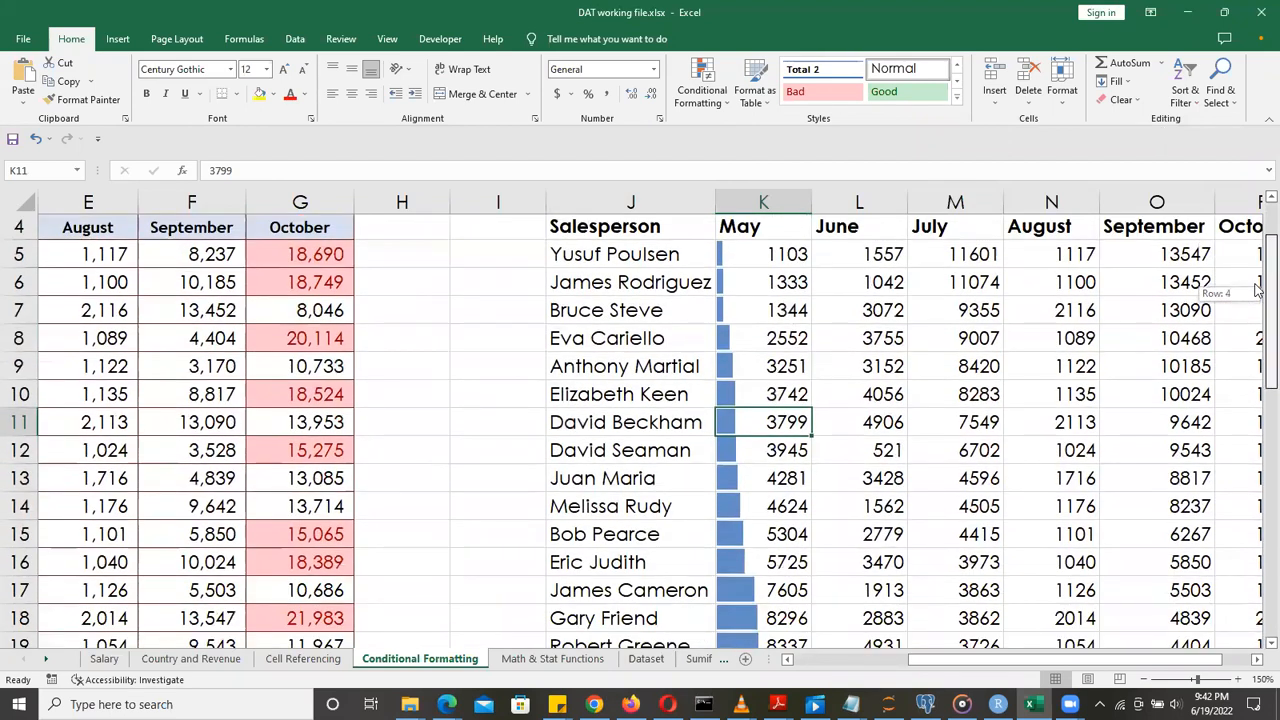
mouse_move(1258, 290)
left_mouse_down()
mouse_move(1258, 342)
mouse_move(1258, 282)
left_mouse_up()
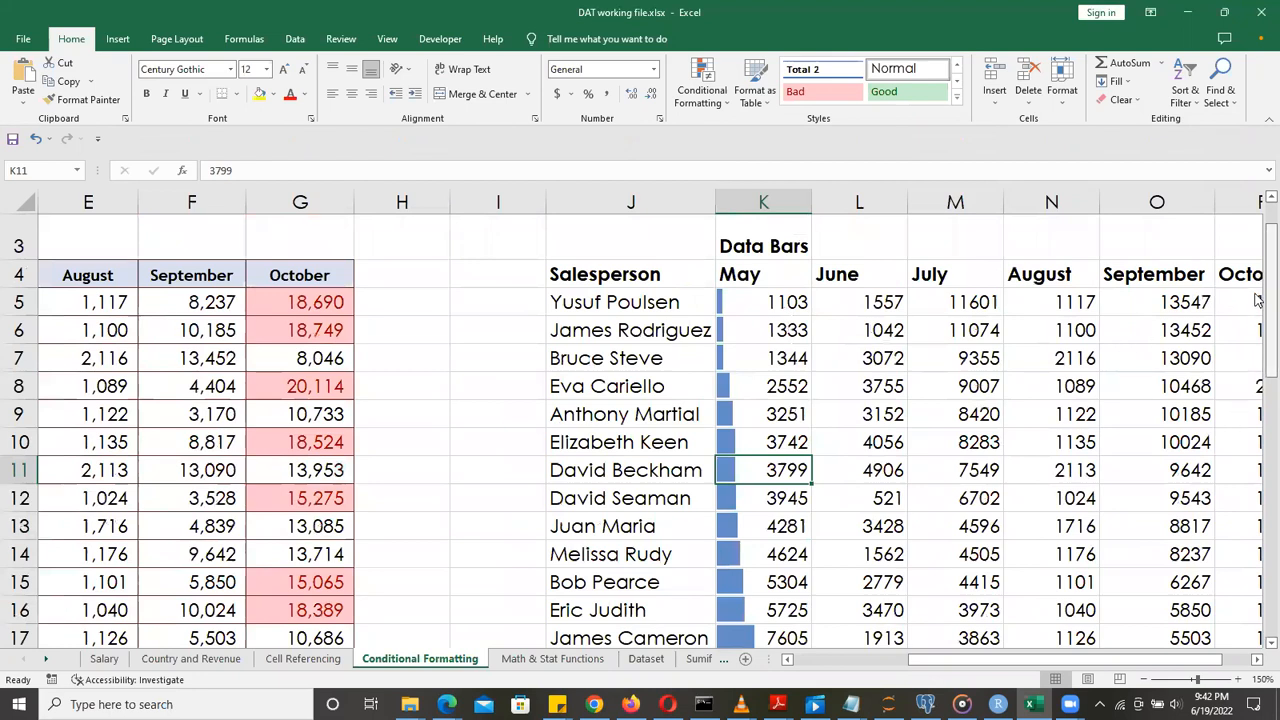
left_click_drag(1258, 300, 1258, 308)
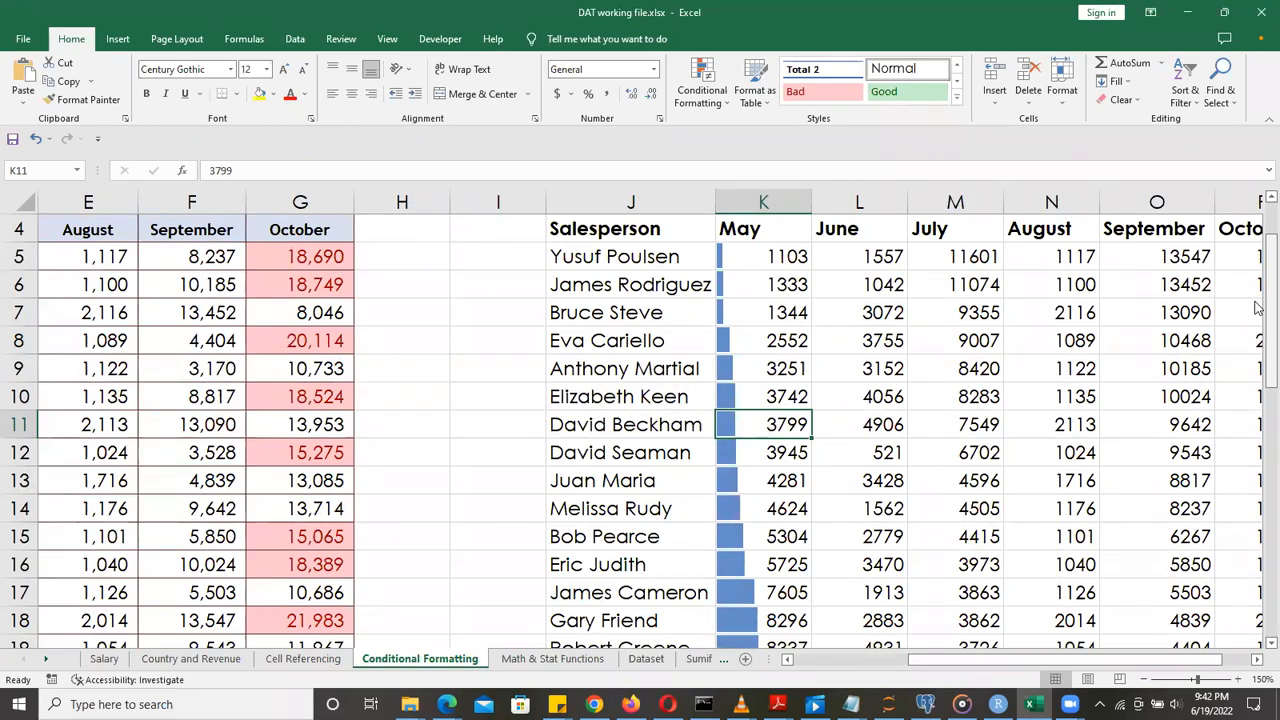
left_click_drag(1270, 307, 1270, 297)
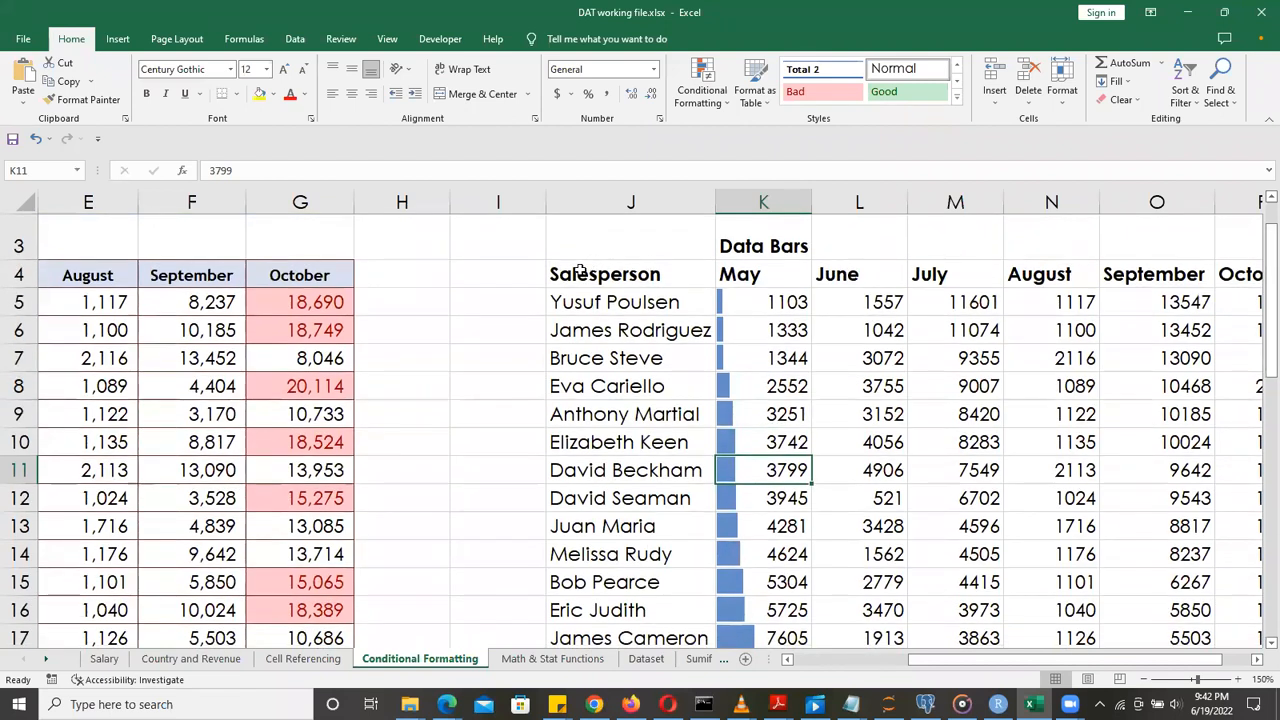
Sort the salespersons and their May sales in J5:K22 by the May cell values, Largest to Smallest
left_click(577, 272)
left_click_drag(710, 332, 737, 220)
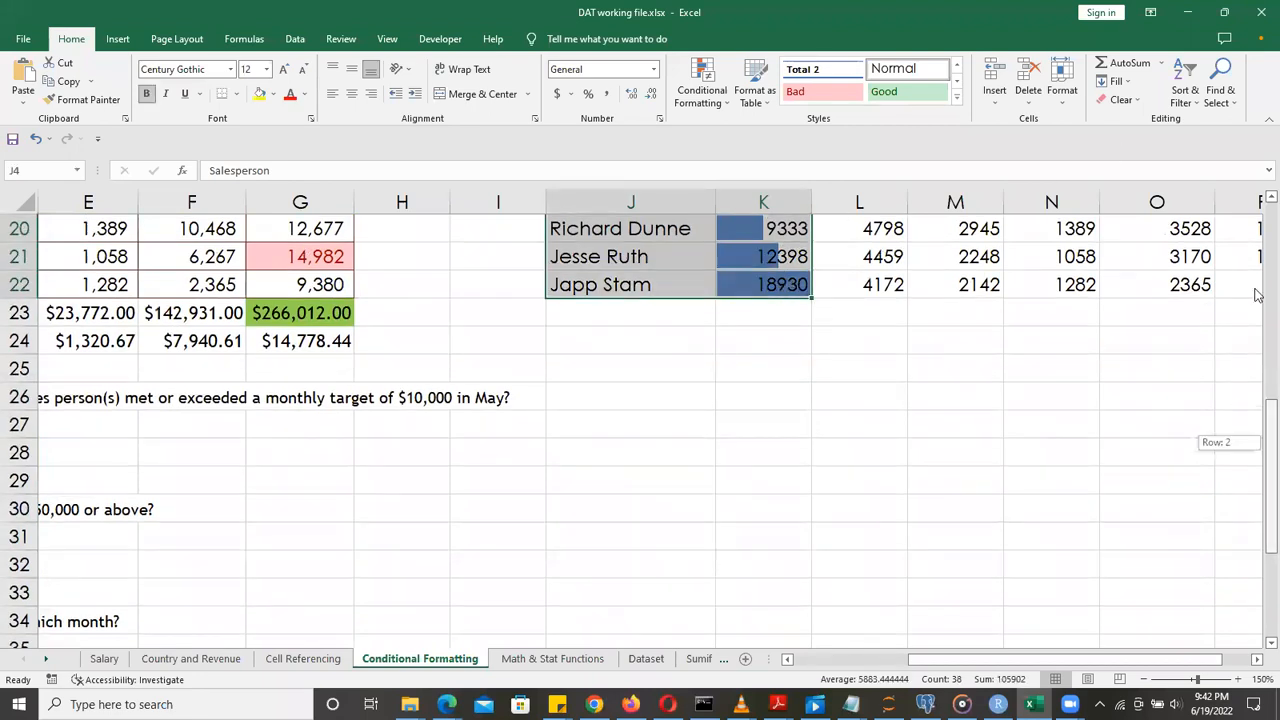
scroll(1210, 213, "up", 5)
left_click(1190, 98)
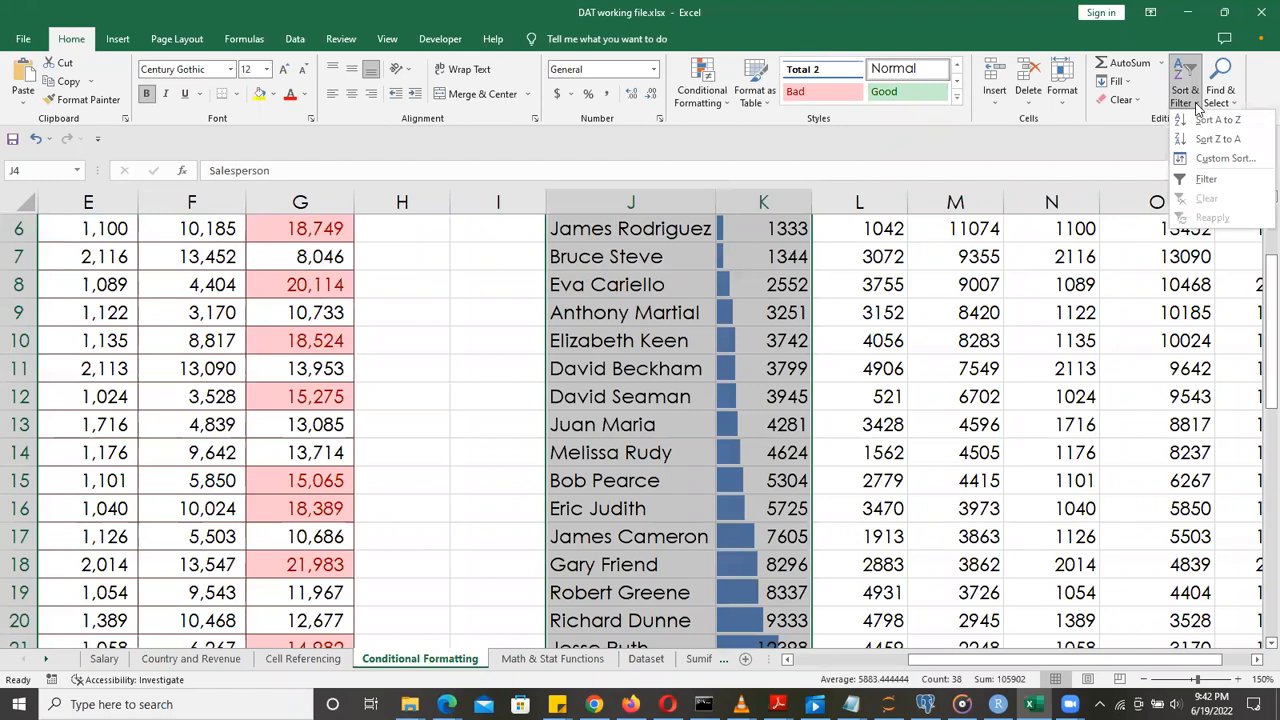
left_click(1222, 159)
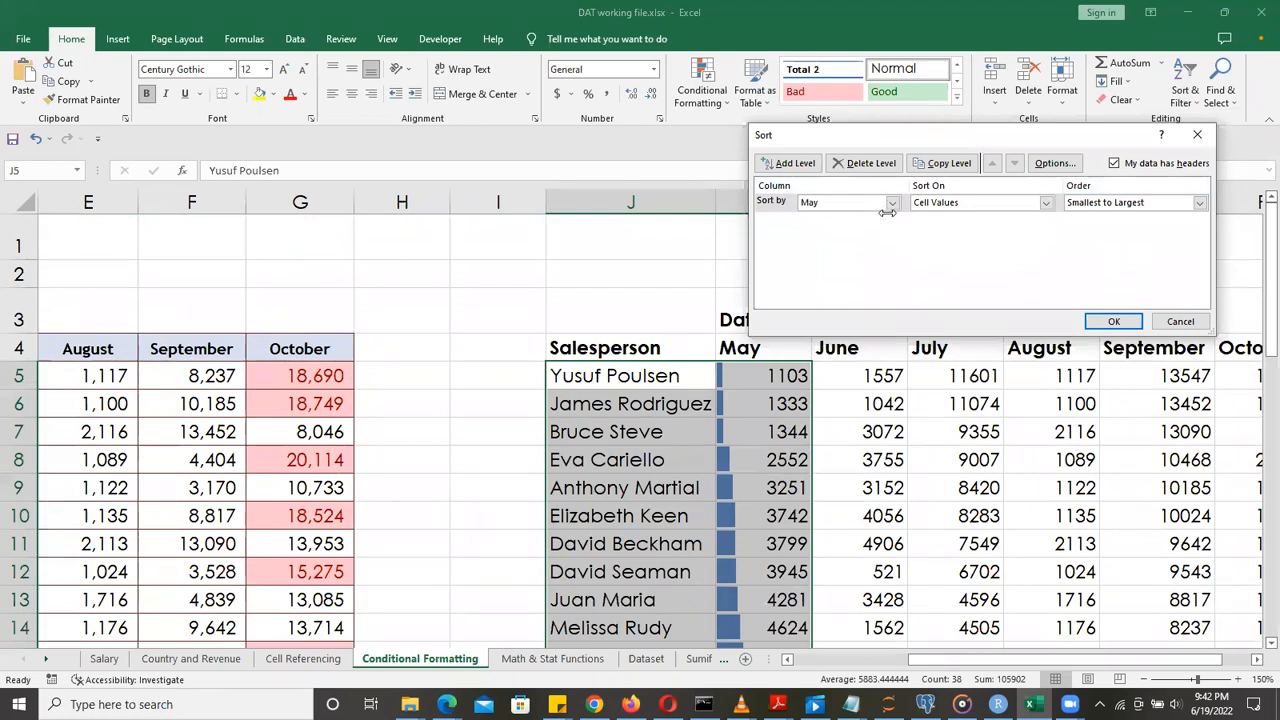
left_click(892, 203)
left_click(1182, 204)
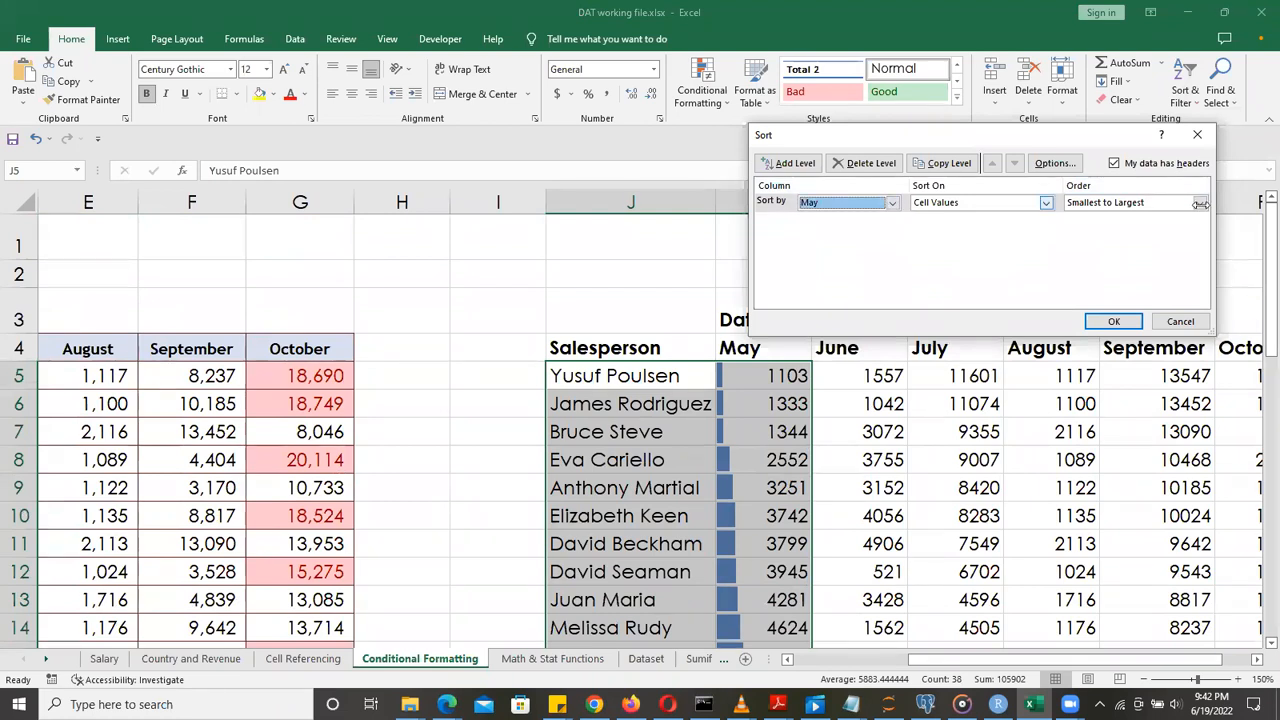
left_click(1199, 203)
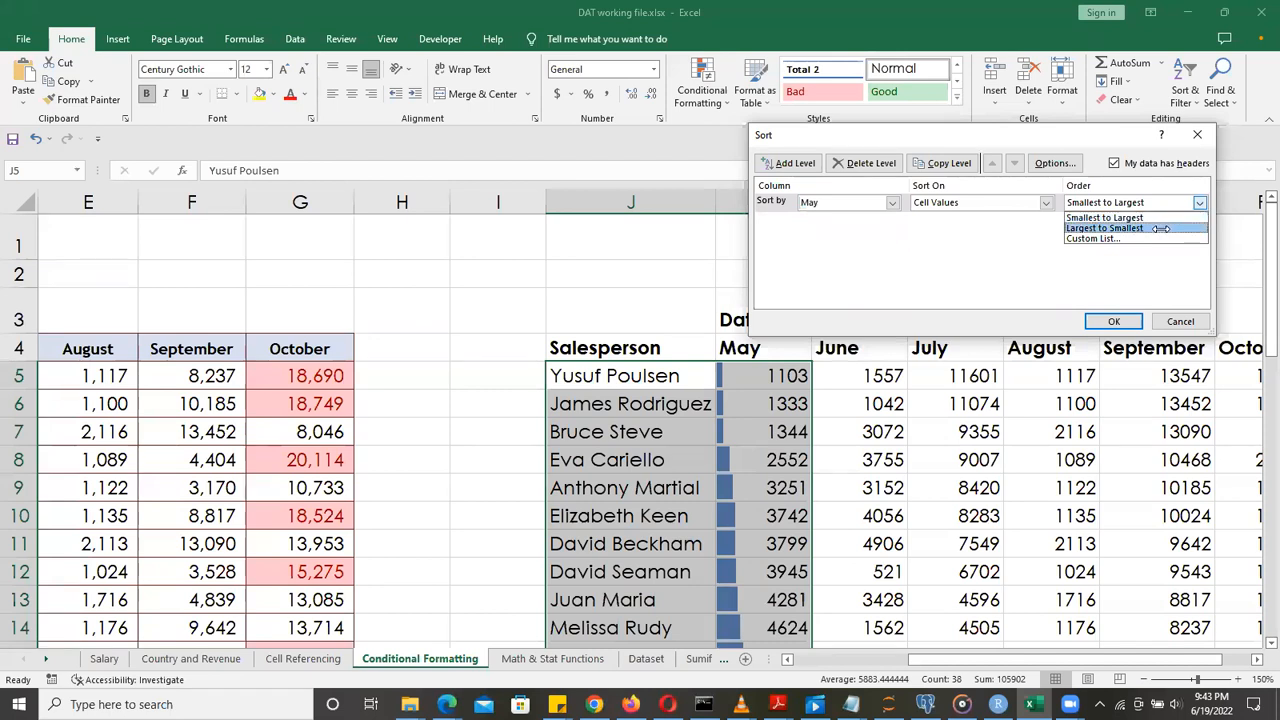
left_click(1160, 228)
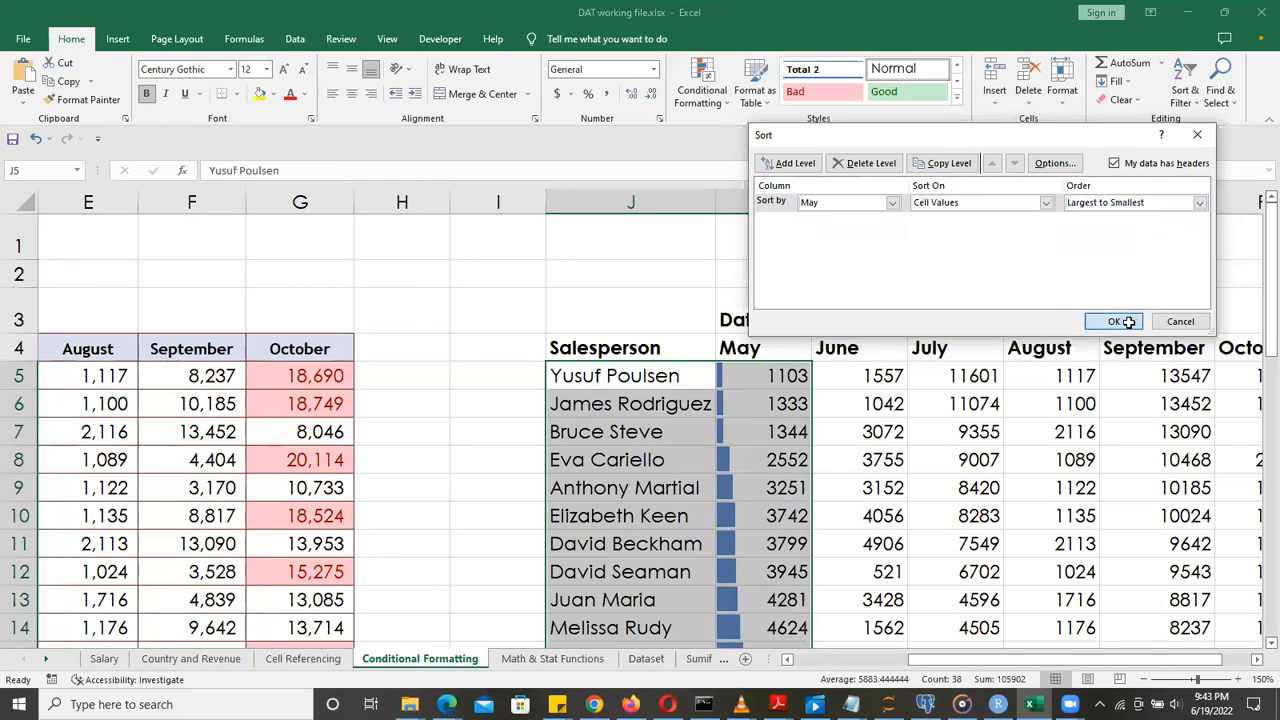
left_click(1118, 321)
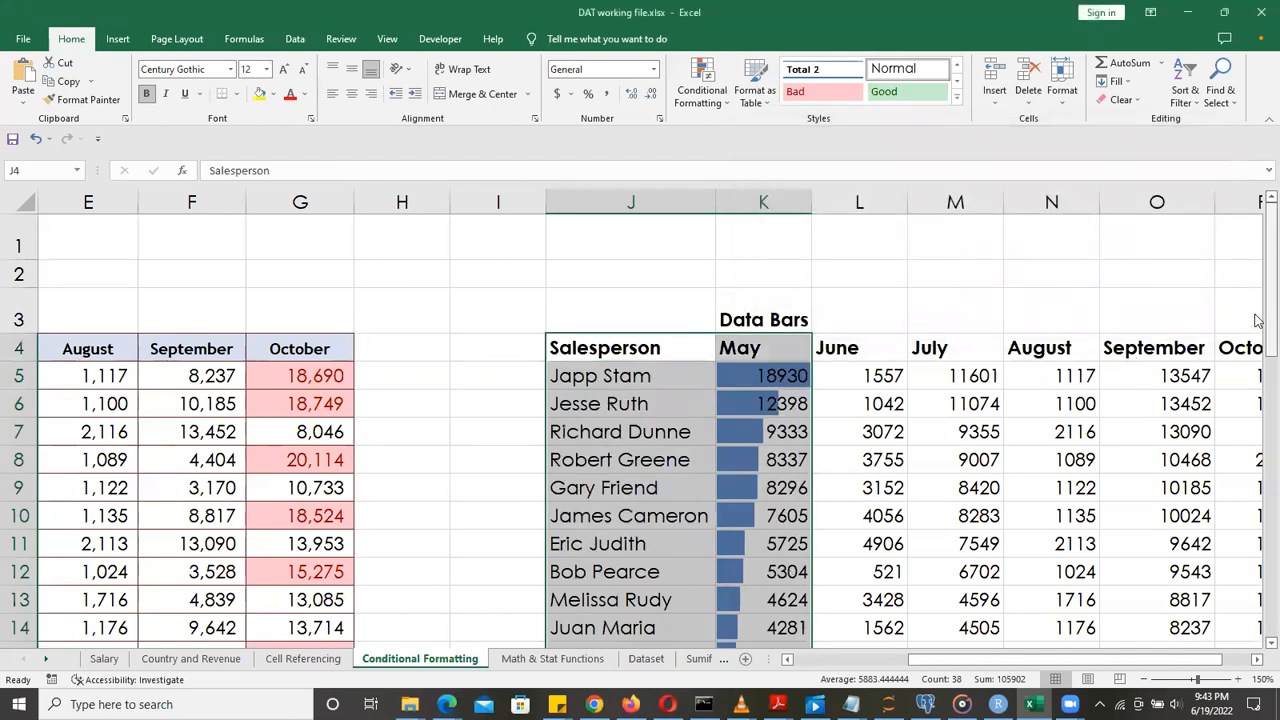
mouse_move(1258, 320)
left_mouse_down()
mouse_move(1258, 415)
mouse_move(1258, 316)
left_mouse_up()
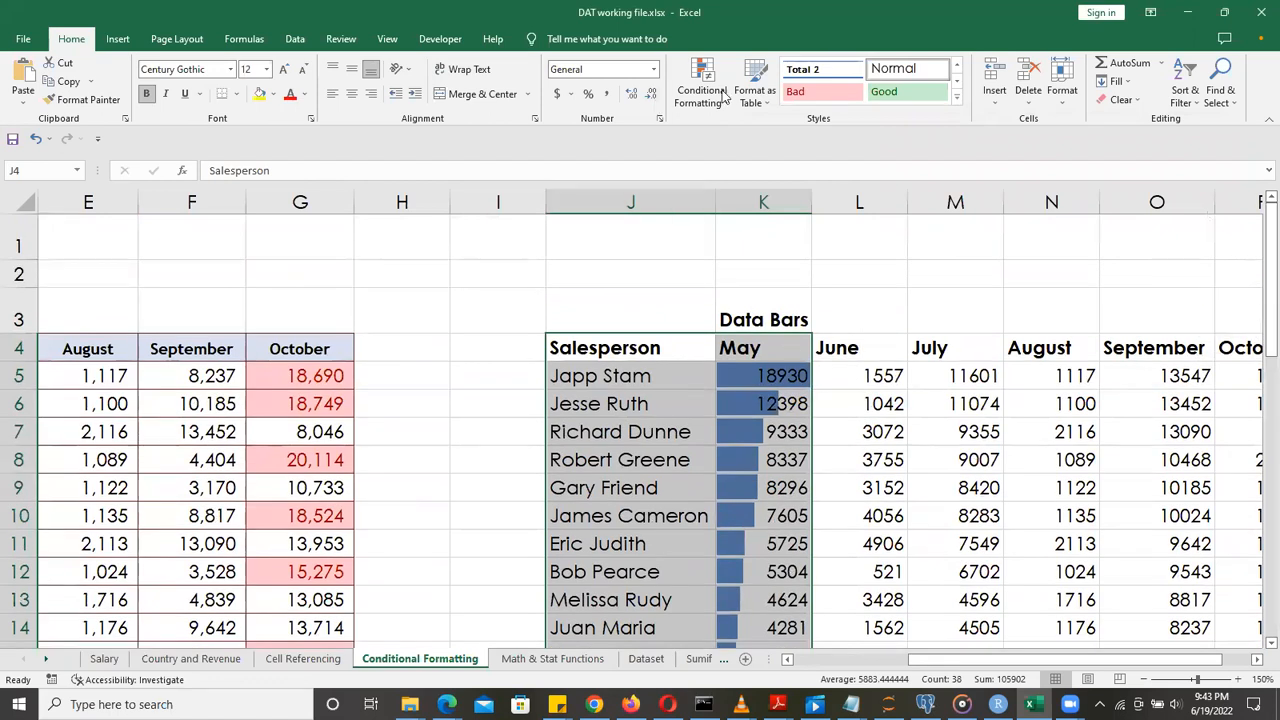
left_click(868, 385)
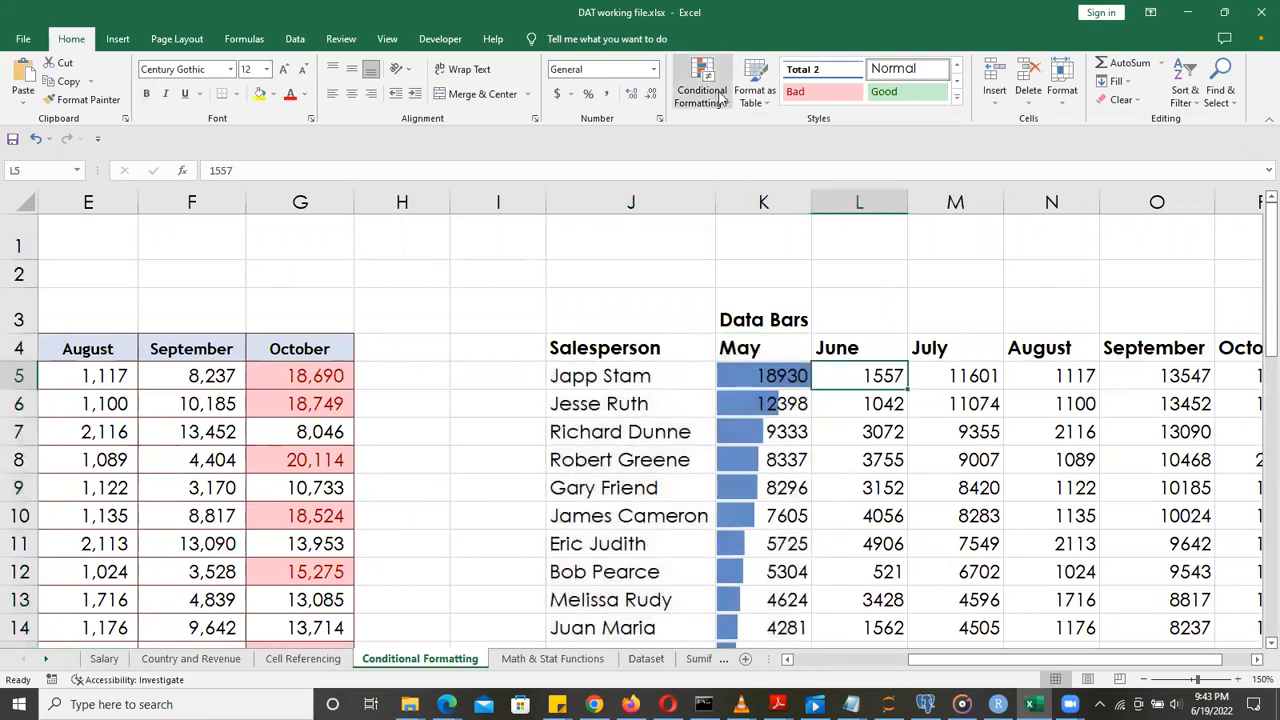
left_click(719, 93)
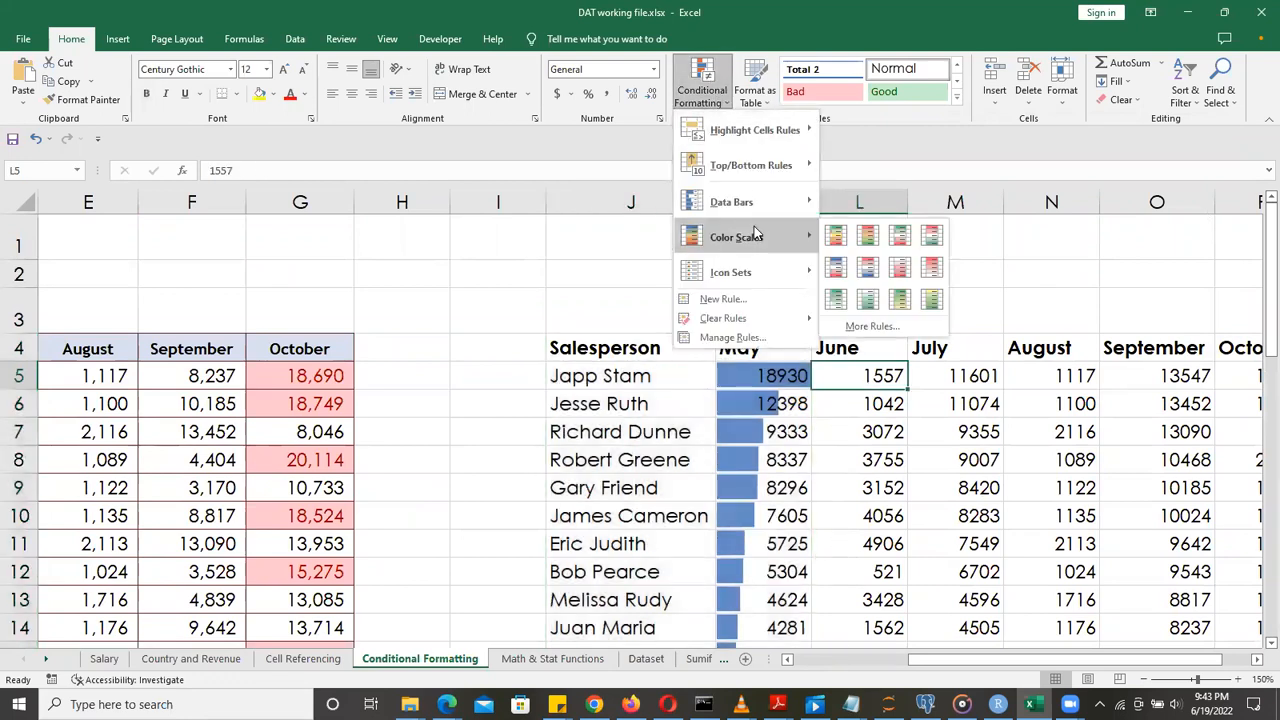
left_click(1078, 266)
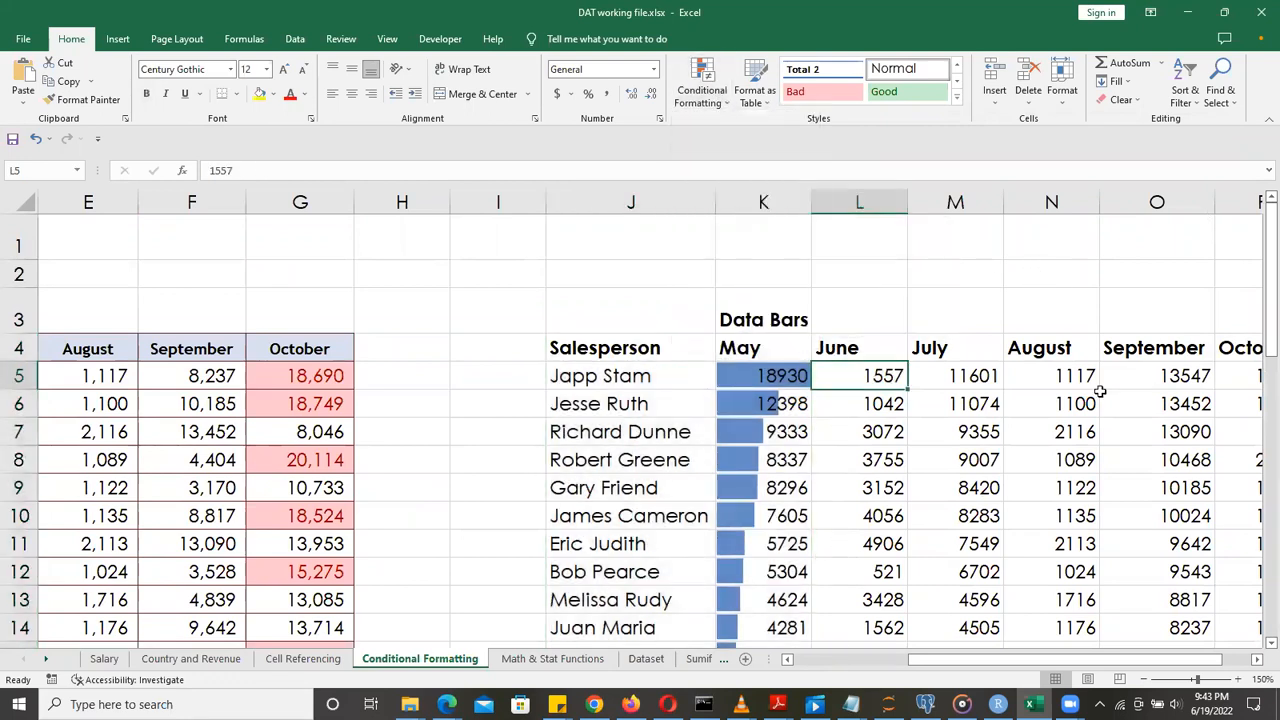
left_click(951, 374)
mouse_move(953, 573)
left_mouse_down()
mouse_move(960, 645)
mouse_move(962, 565)
left_mouse_up()
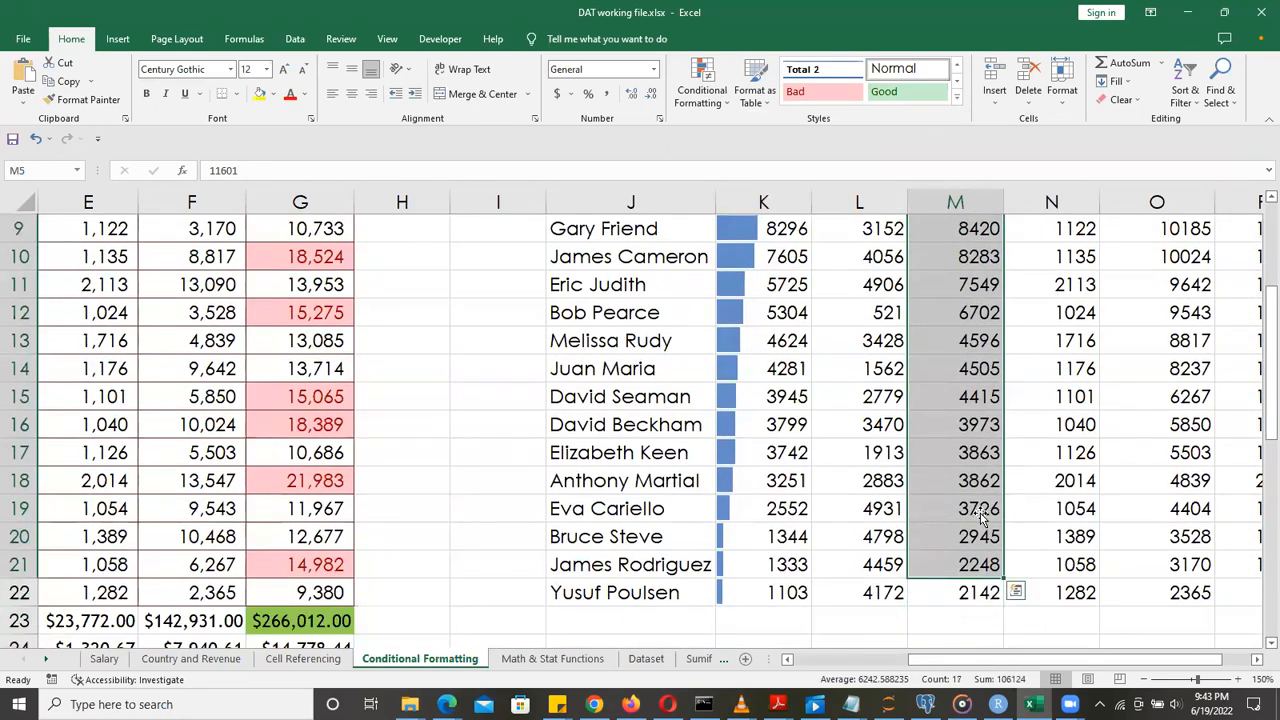
left_click(978, 510)
left_click_drag(1258, 405, 1258, 368)
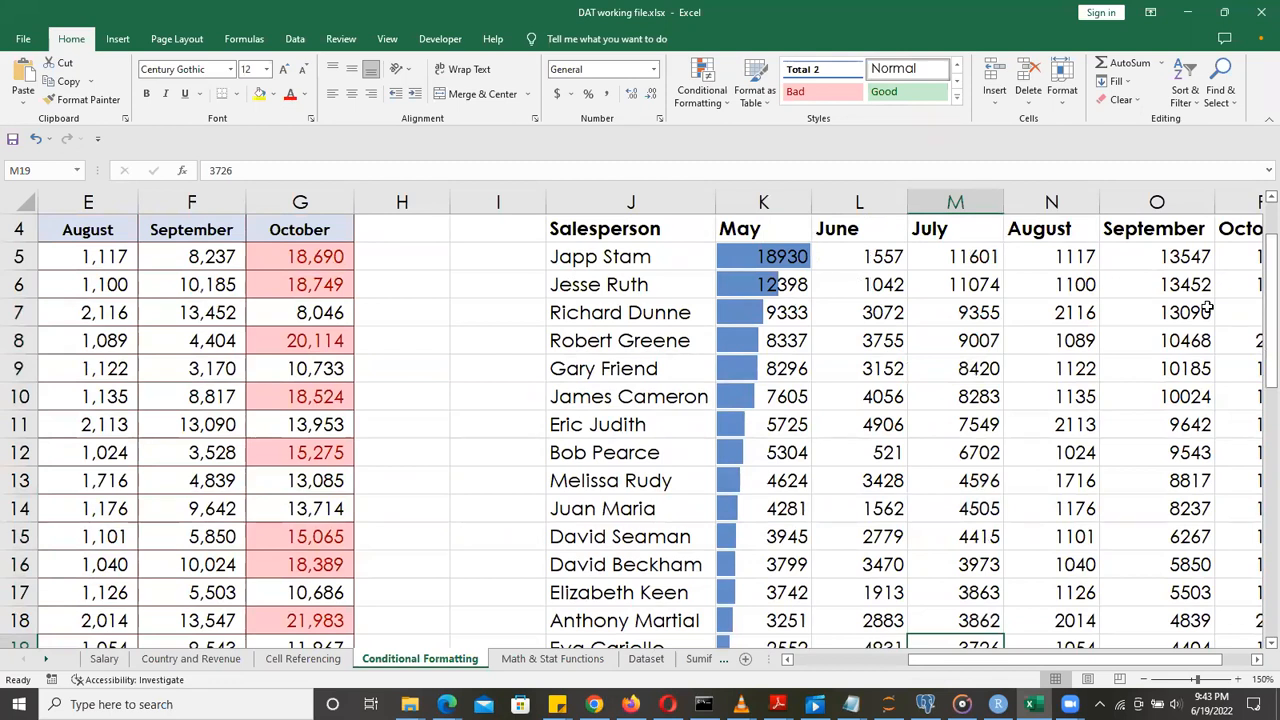
left_click_drag(1258, 292, 1258, 287)
Apply the Green-Yellow-Red color scale to the July sales in M5:M22
left_click_drag(955, 300, 977, 595)
left_click_drag(1260, 328, 1260, 308)
left_click(703, 88)
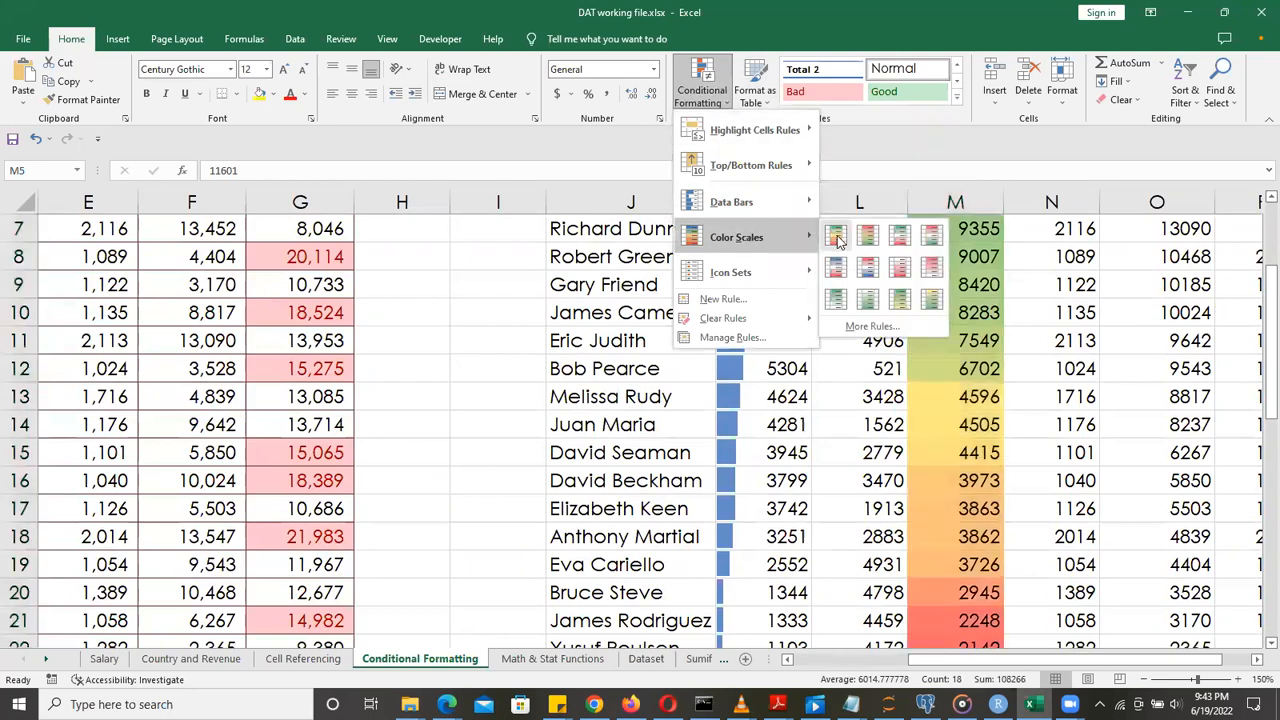
left_click(840, 242)
left_click(1199, 376)
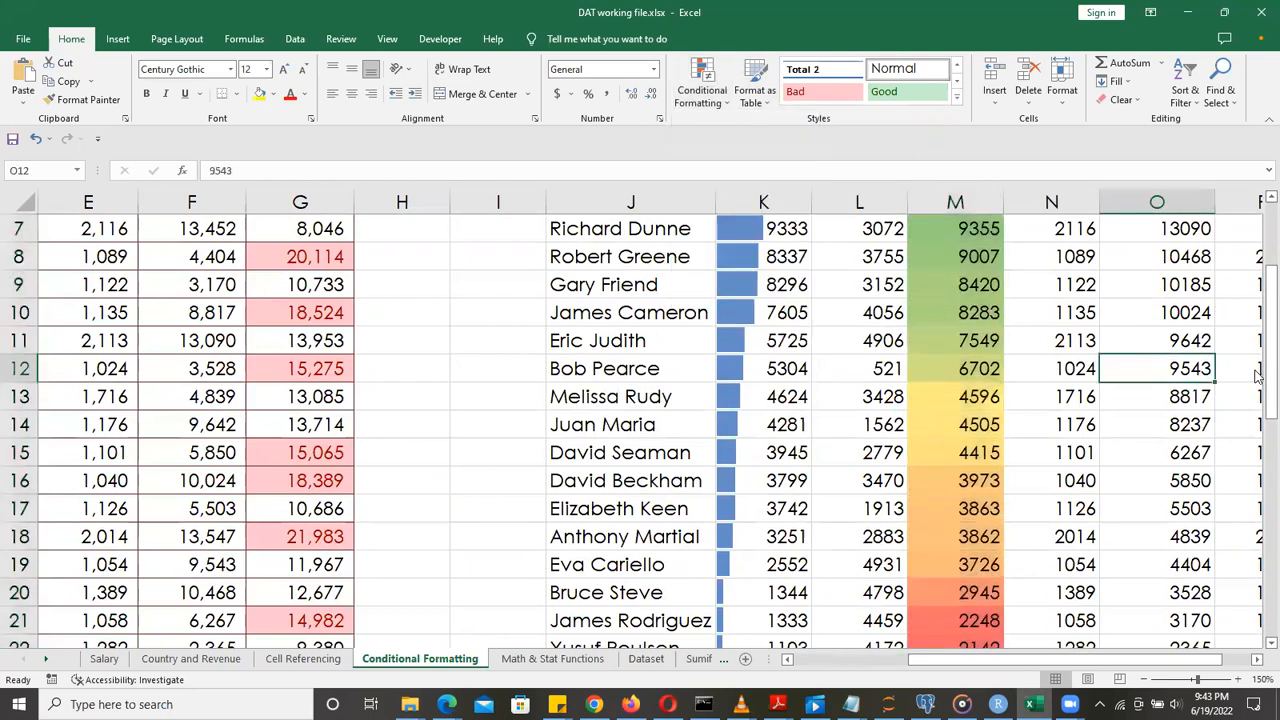
Examine how the color scale shades the July sales from the highest figure in M5 down to the lowest in M22
scroll(1240, 375, "up", 2)
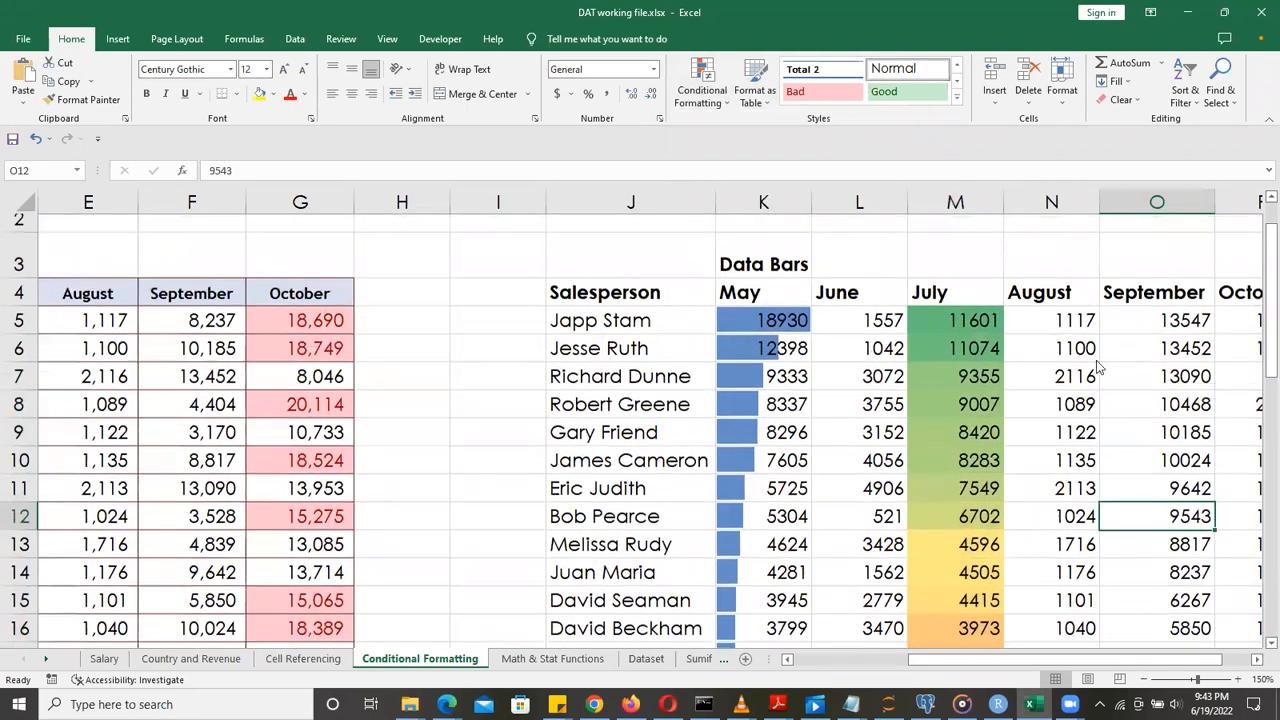
left_click(981, 302)
left_click(983, 330)
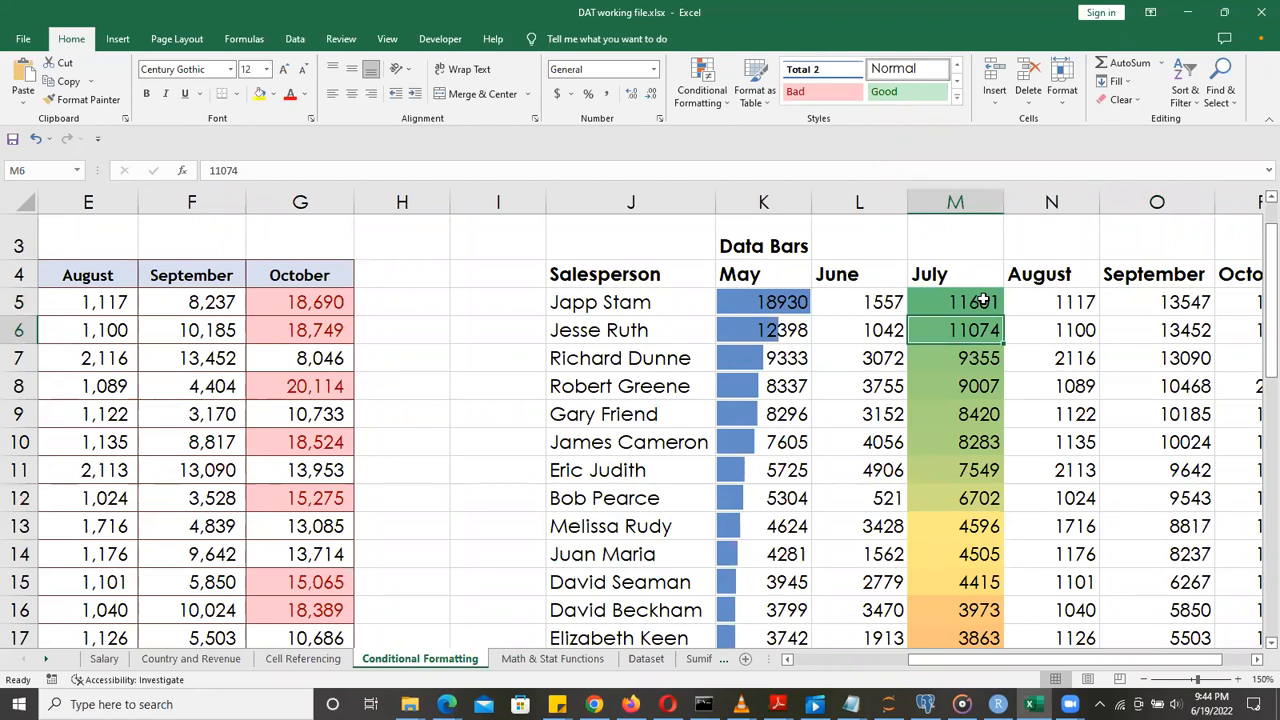
left_click(983, 302)
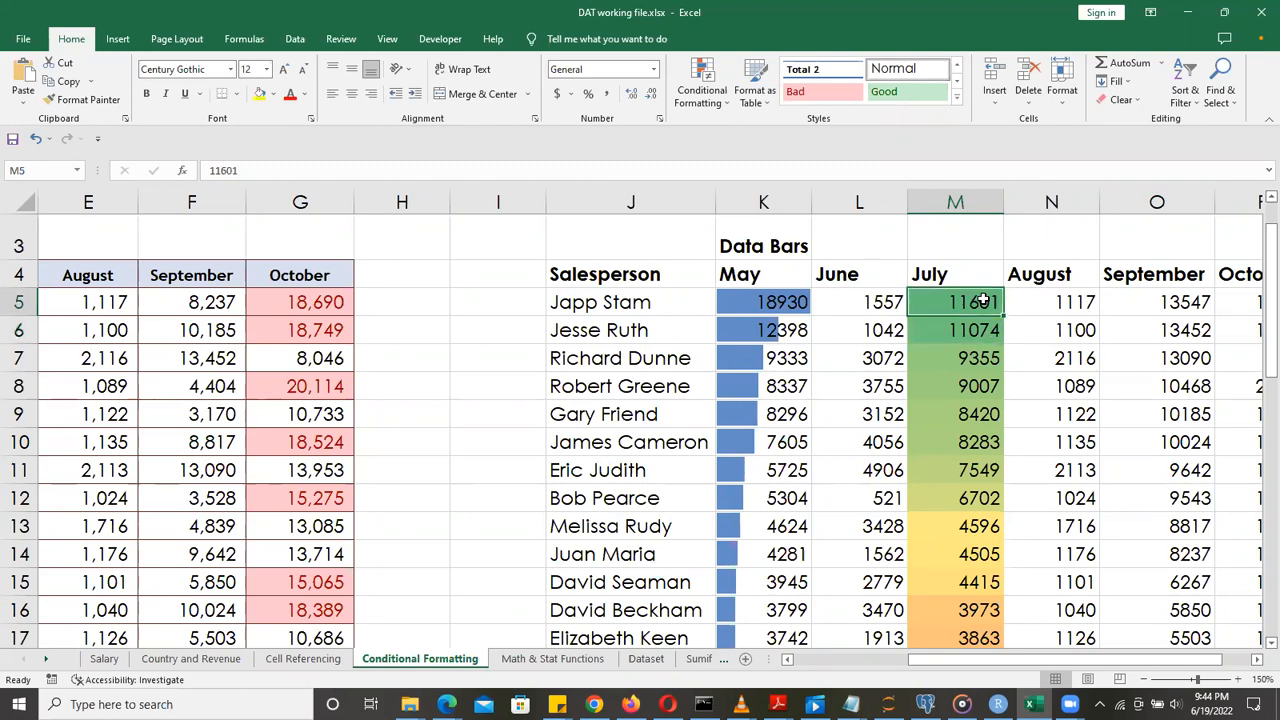
left_click(985, 330)
left_click(986, 358)
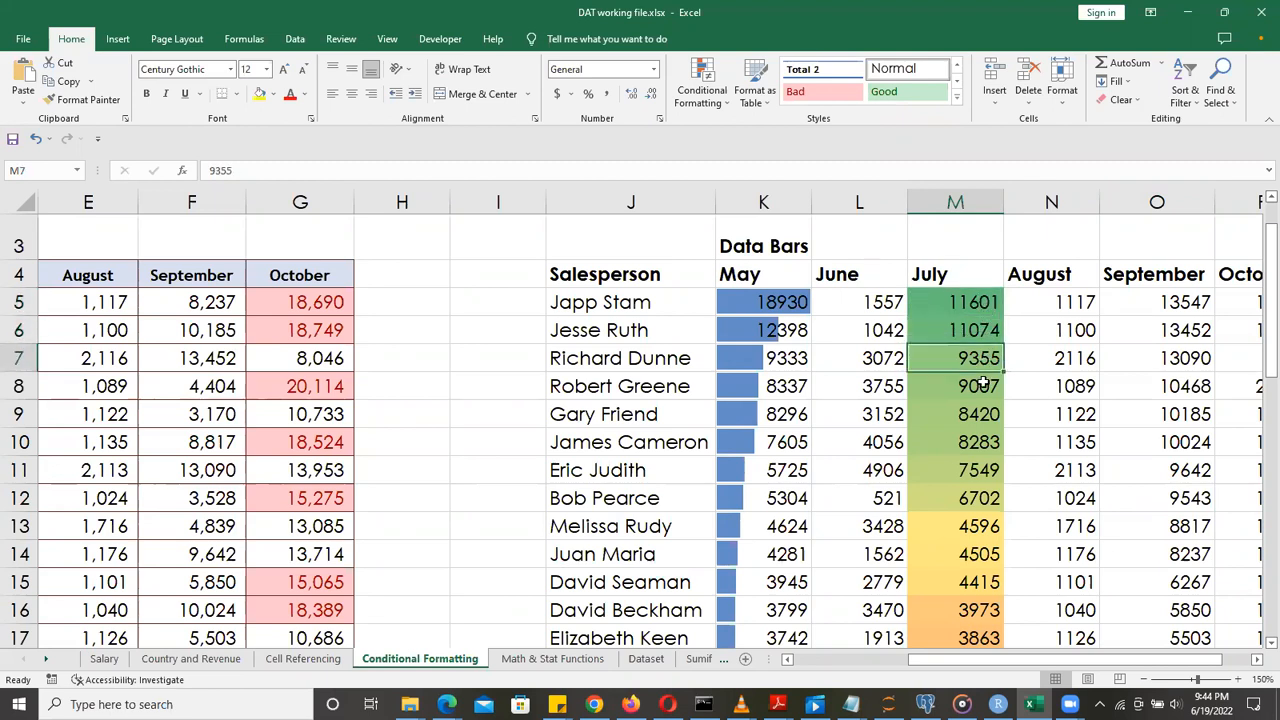
left_click(984, 386)
left_click(979, 412)
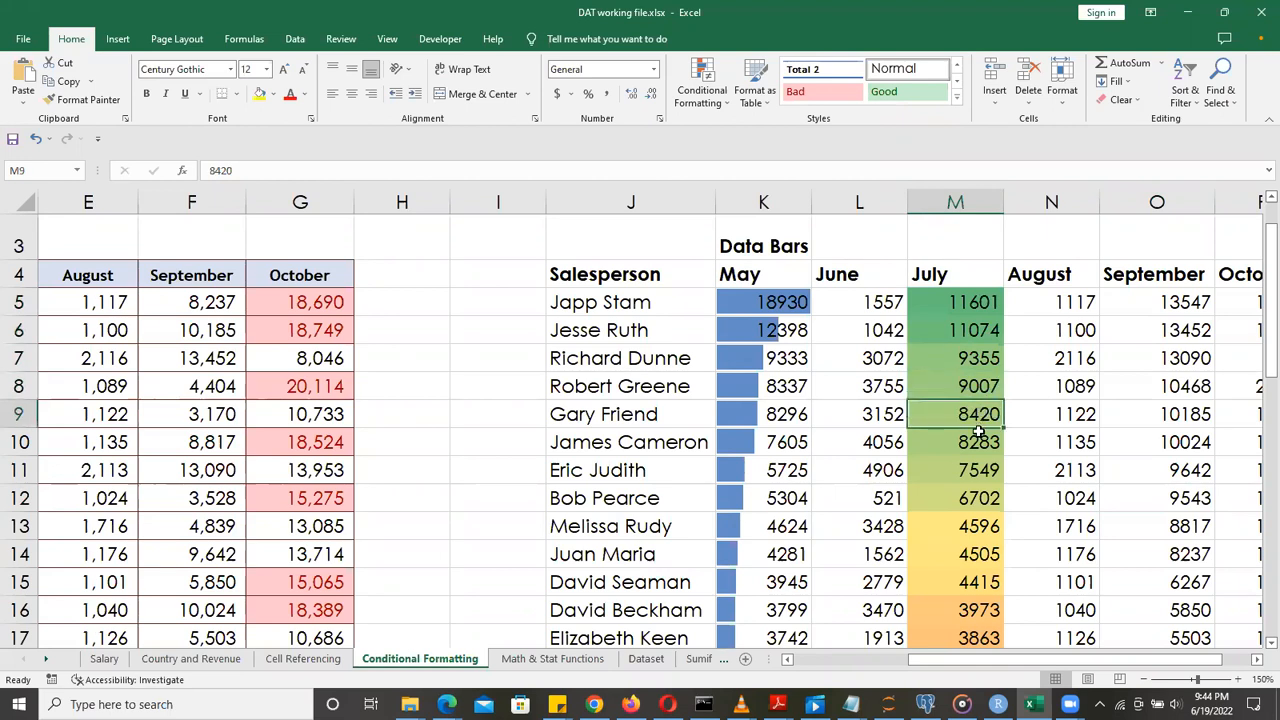
left_click(979, 440)
left_click(977, 470)
left_click(975, 492)
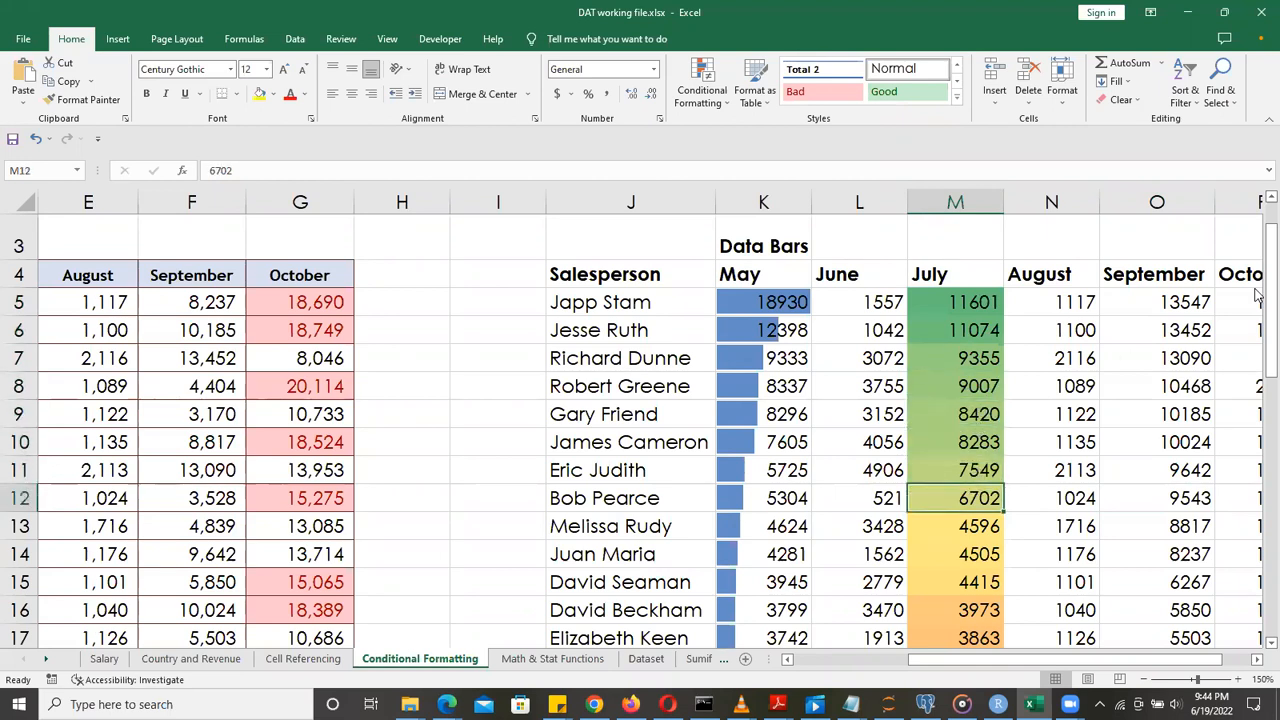
scroll(1258, 333, "down", 2)
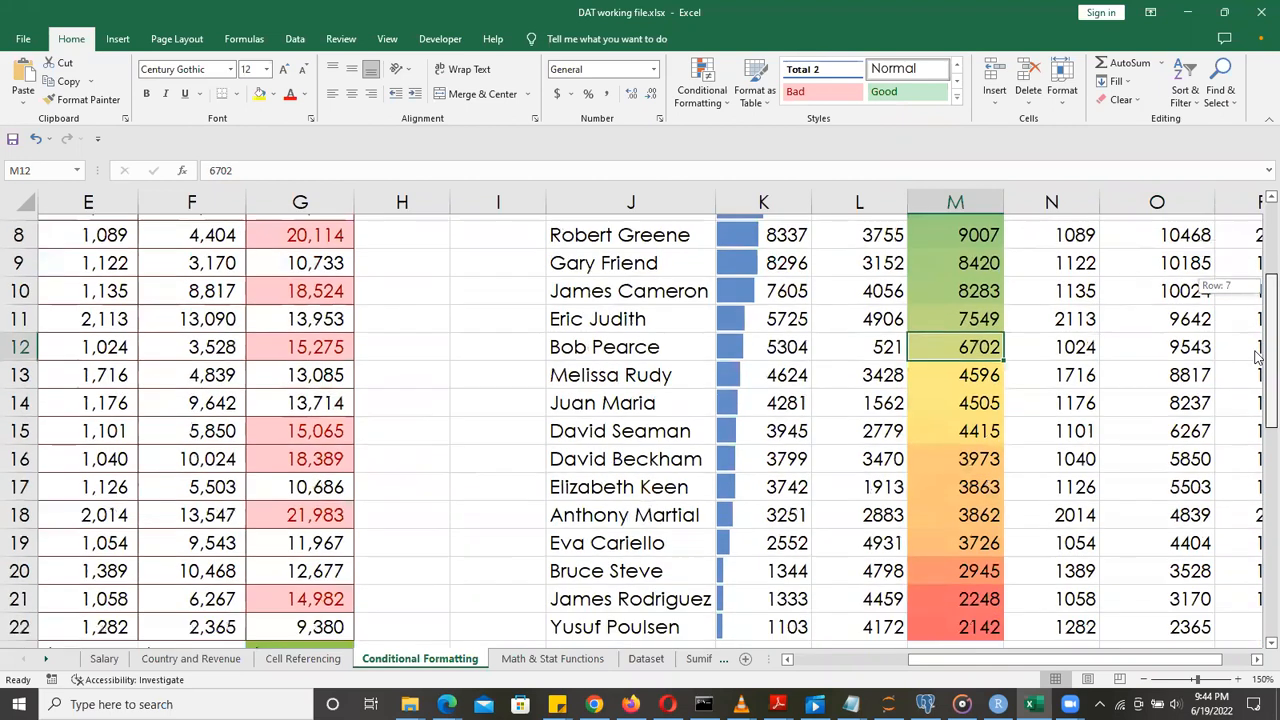
left_click(995, 424)
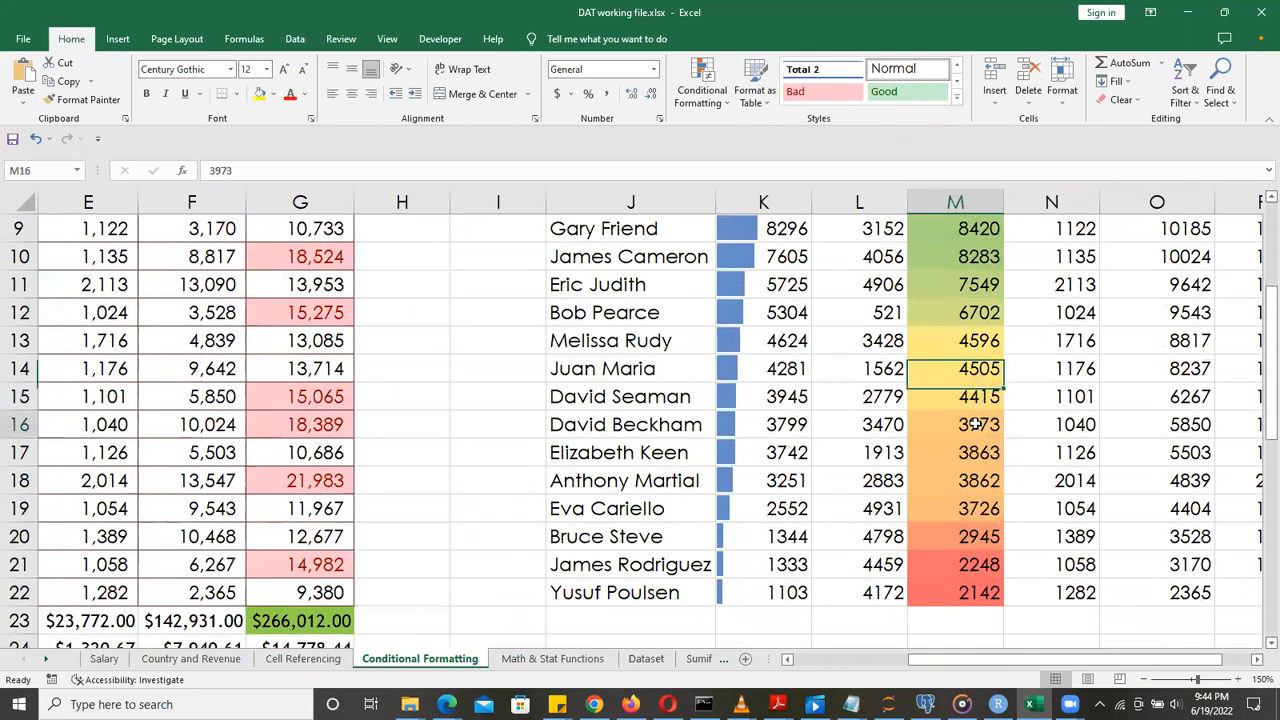
left_click(977, 482)
left_click(977, 506)
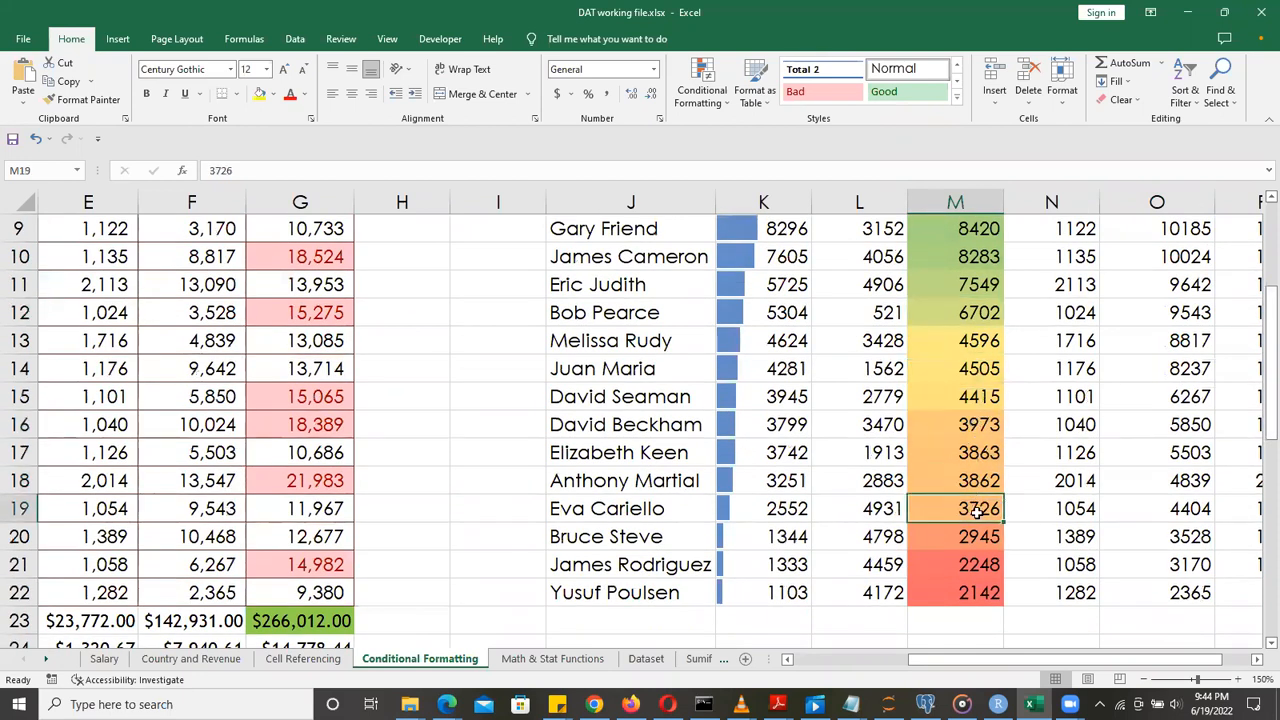
left_click(978, 564)
left_click(978, 593)
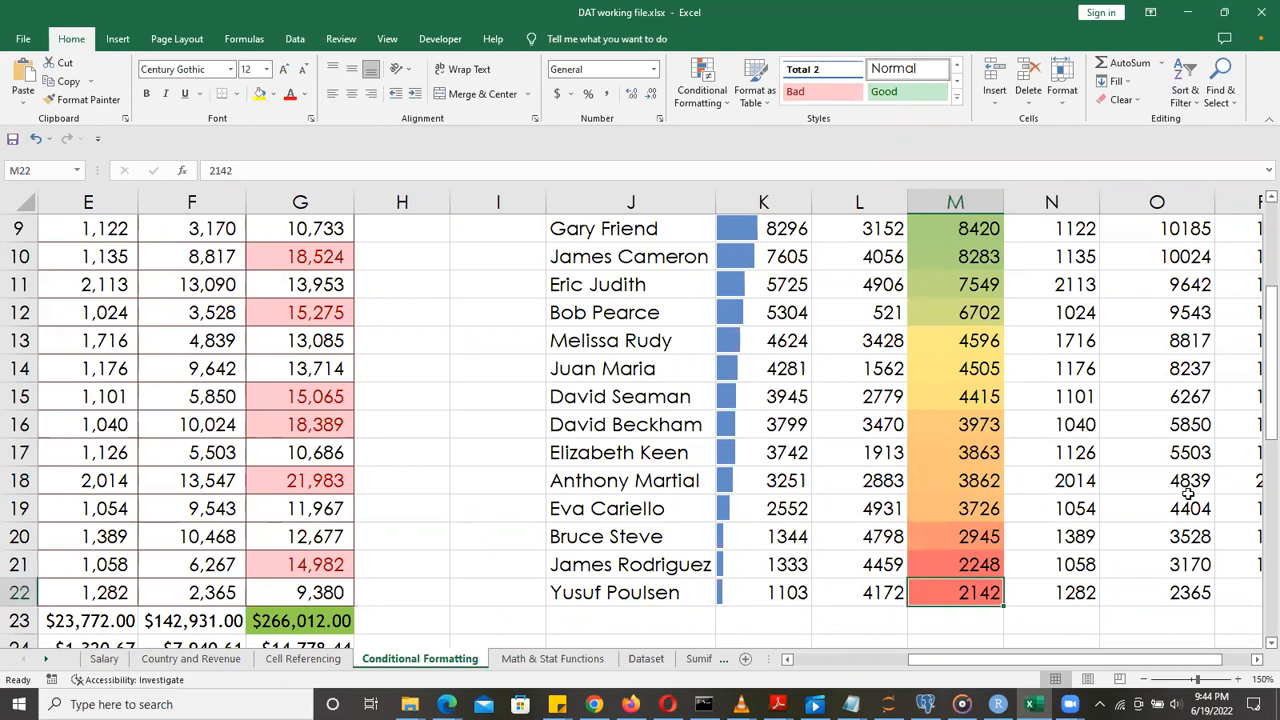
left_click_drag(1261, 391, 1260, 291)
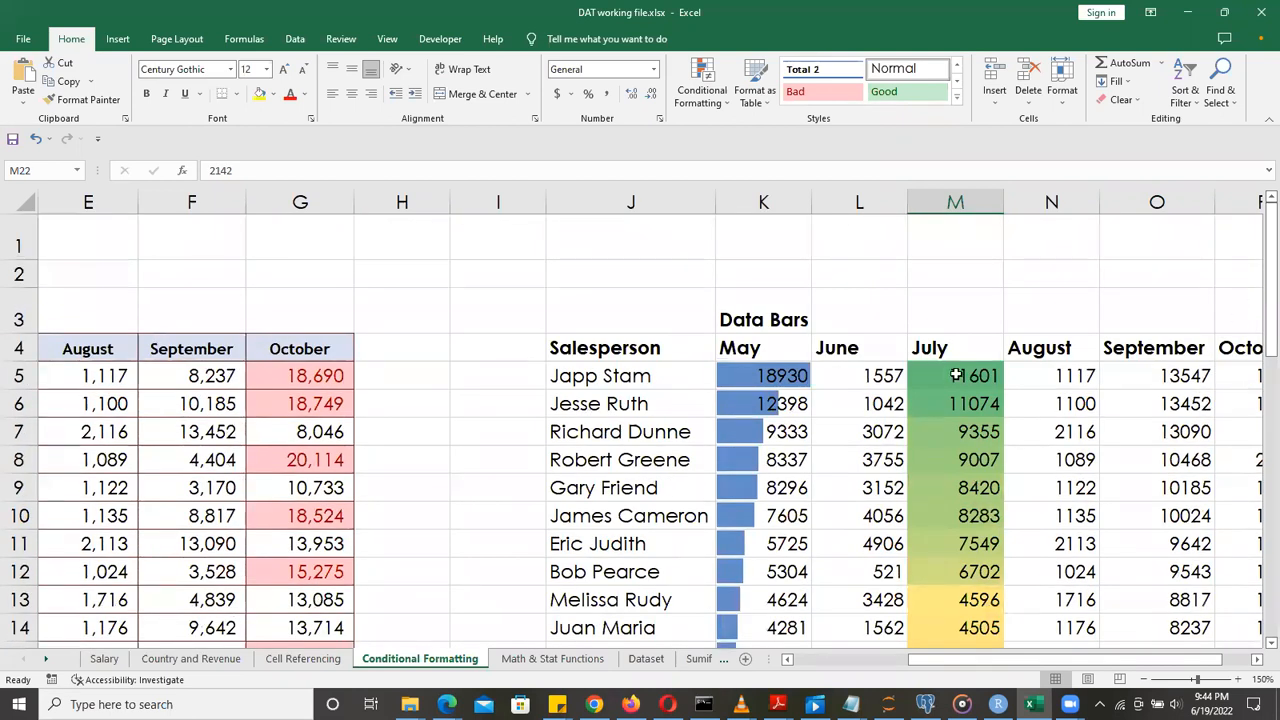
left_click_drag(957, 375, 965, 660)
left_click(1190, 288)
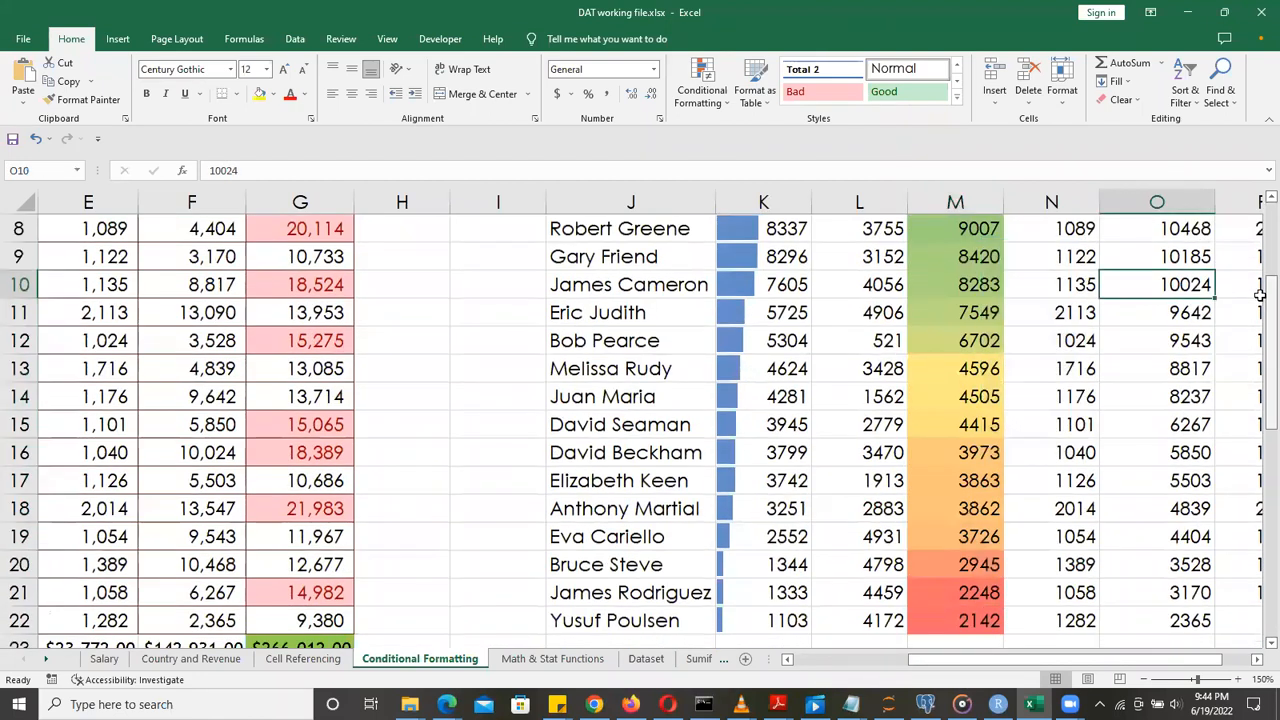
left_click_drag(1260, 260, 1260, 249)
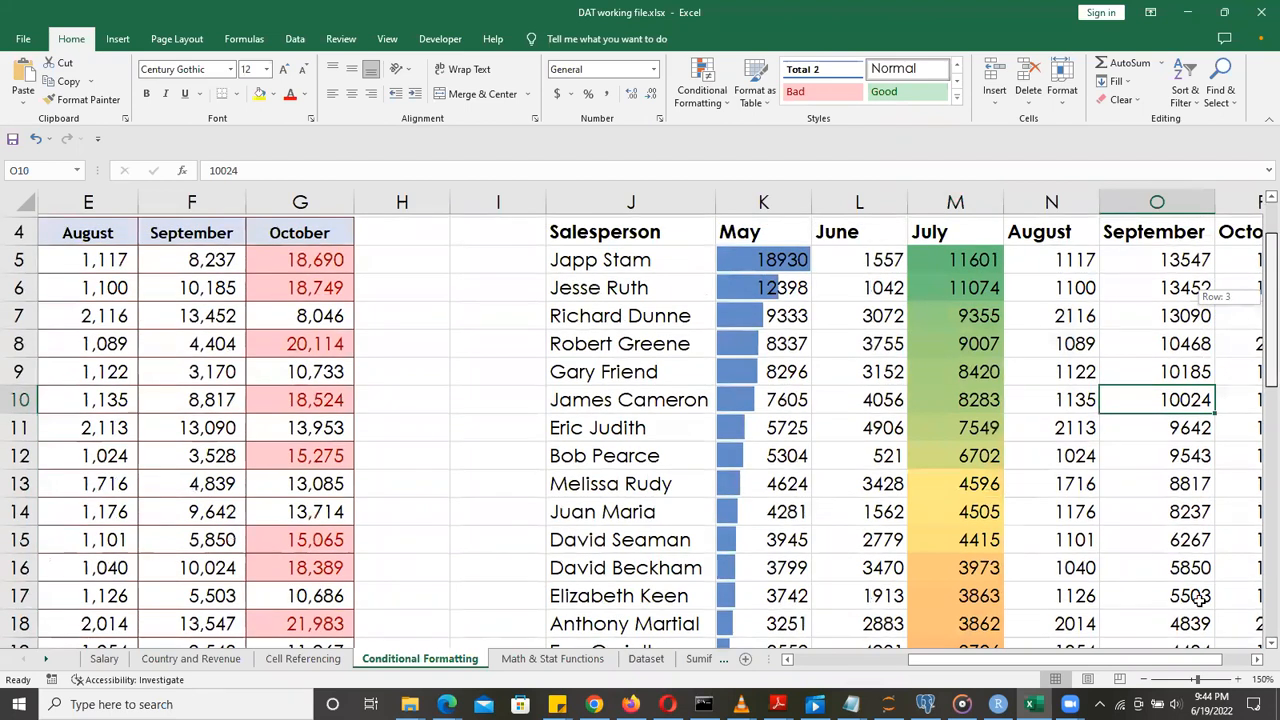
Apply the 3 Arrows (Colored) icon set to the September sales in O5:O22, and review the arrows
left_click(1256, 658)
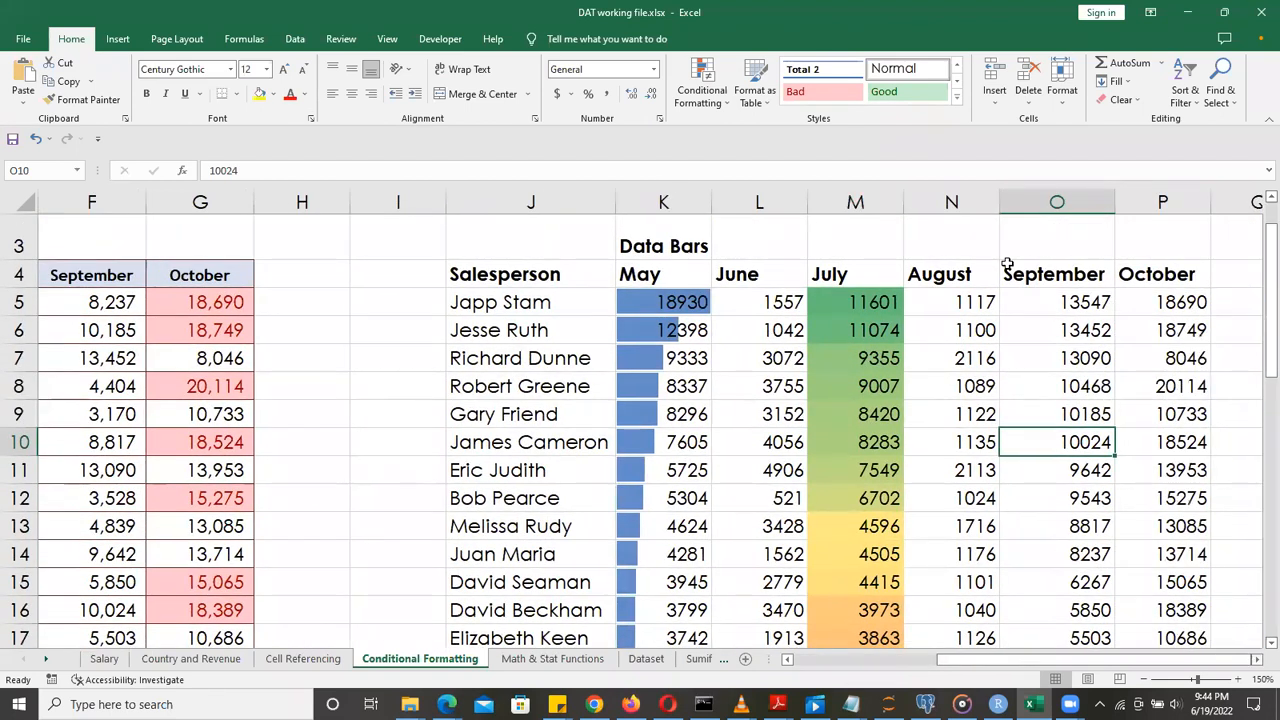
left_click_drag(1087, 302, 1087, 568)
left_click_drag(1259, 417, 1254, 320)
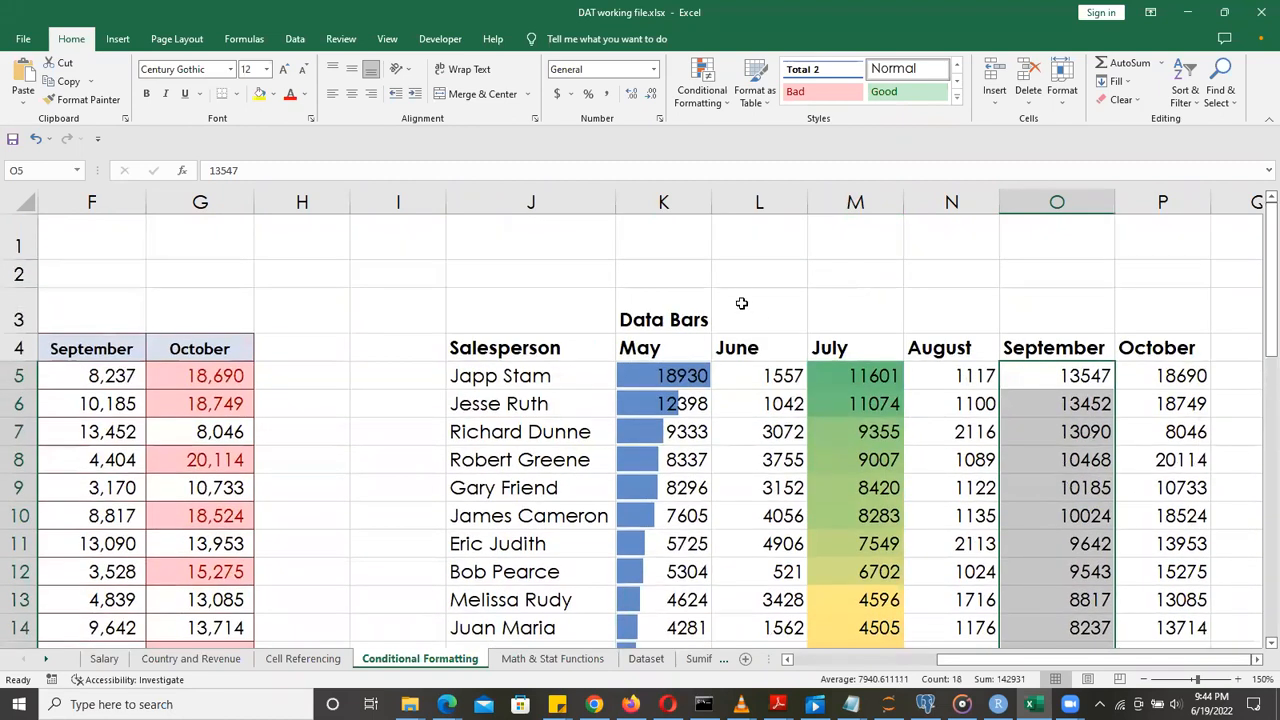
left_click(712, 90)
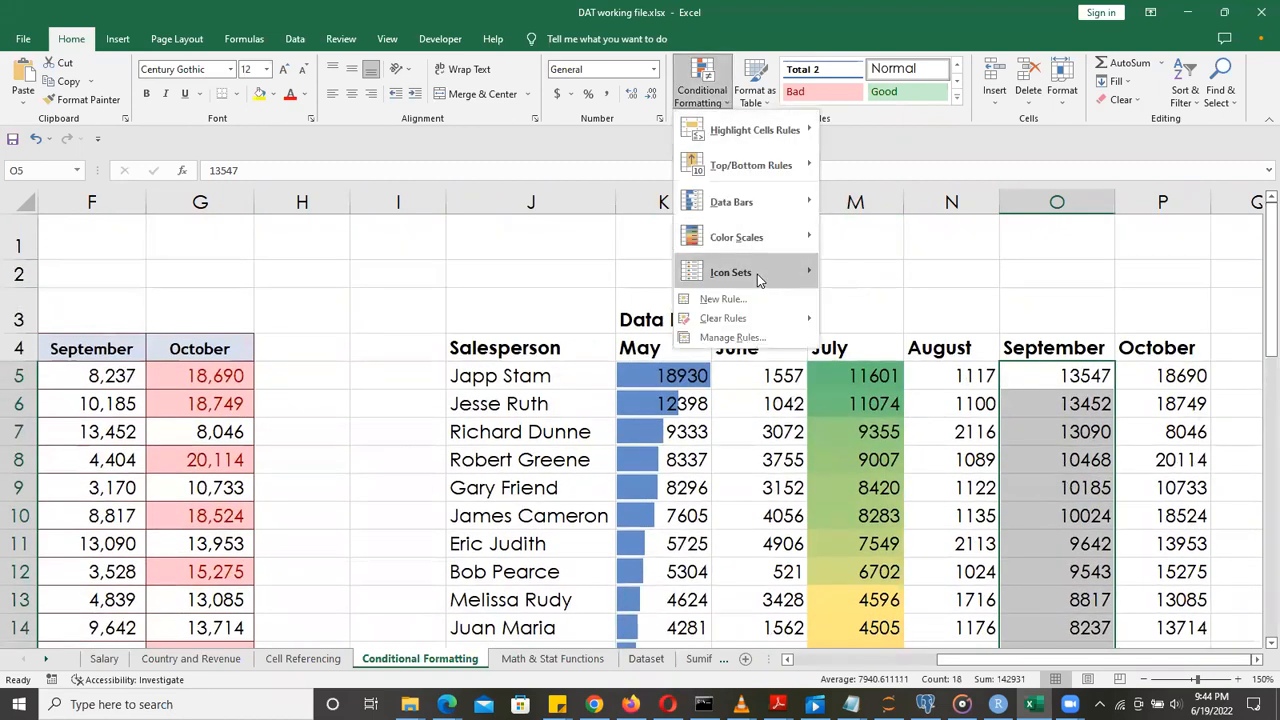
mouse_move(757, 274)
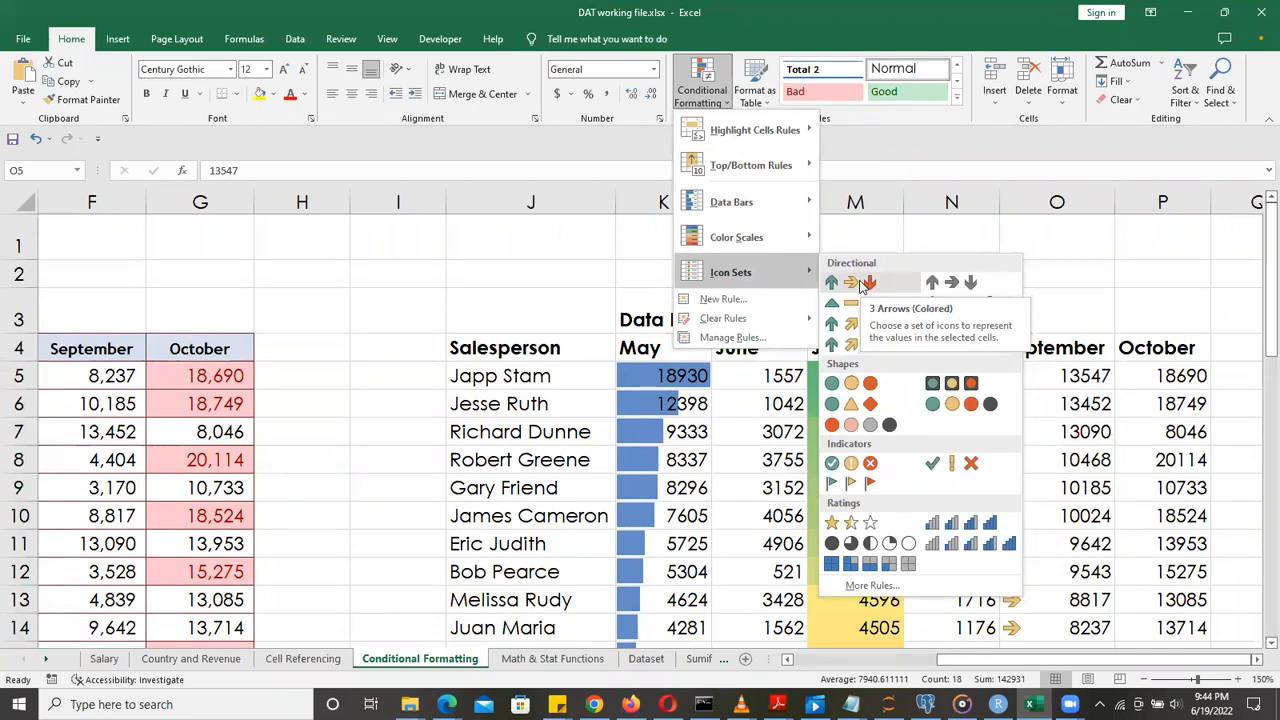
left_click(863, 285)
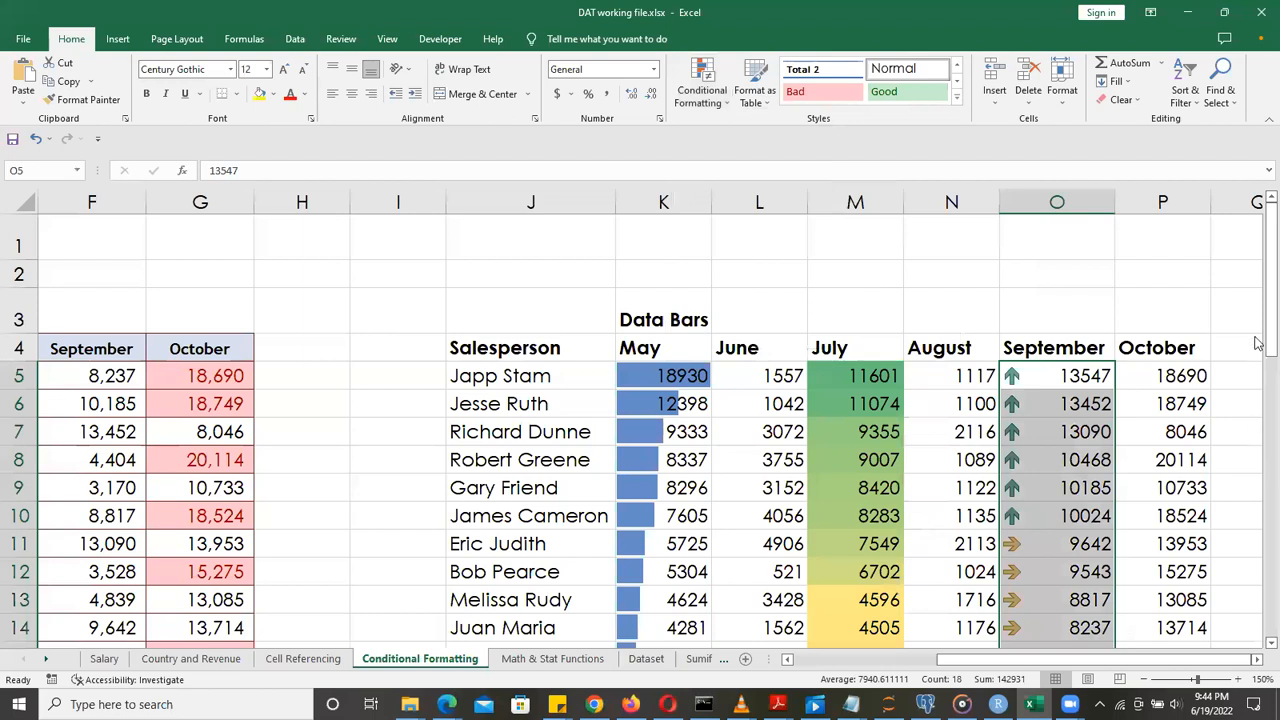
mouse_move(1258, 363)
left_mouse_down()
mouse_move(1258, 400)
mouse_move(1258, 342)
left_mouse_up()
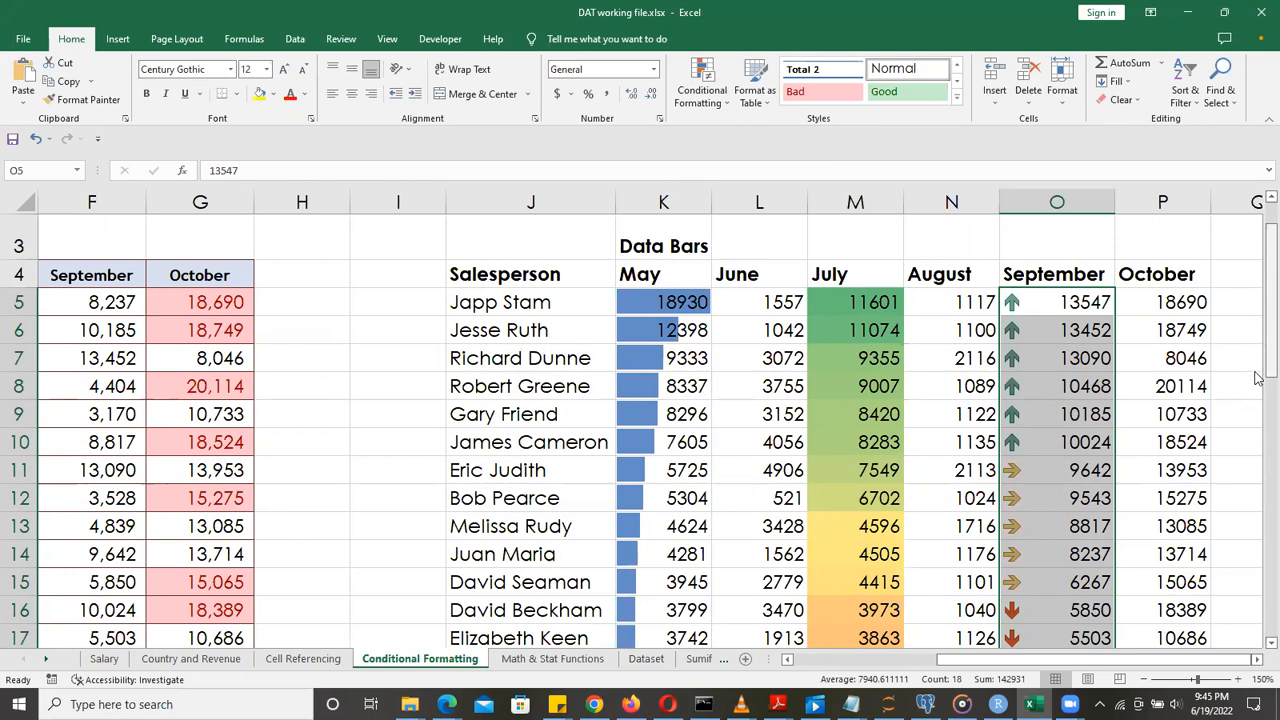
scroll(1257, 295, "down", 1)
scroll(1120, 280, "up", 1)
left_click(1080, 259)
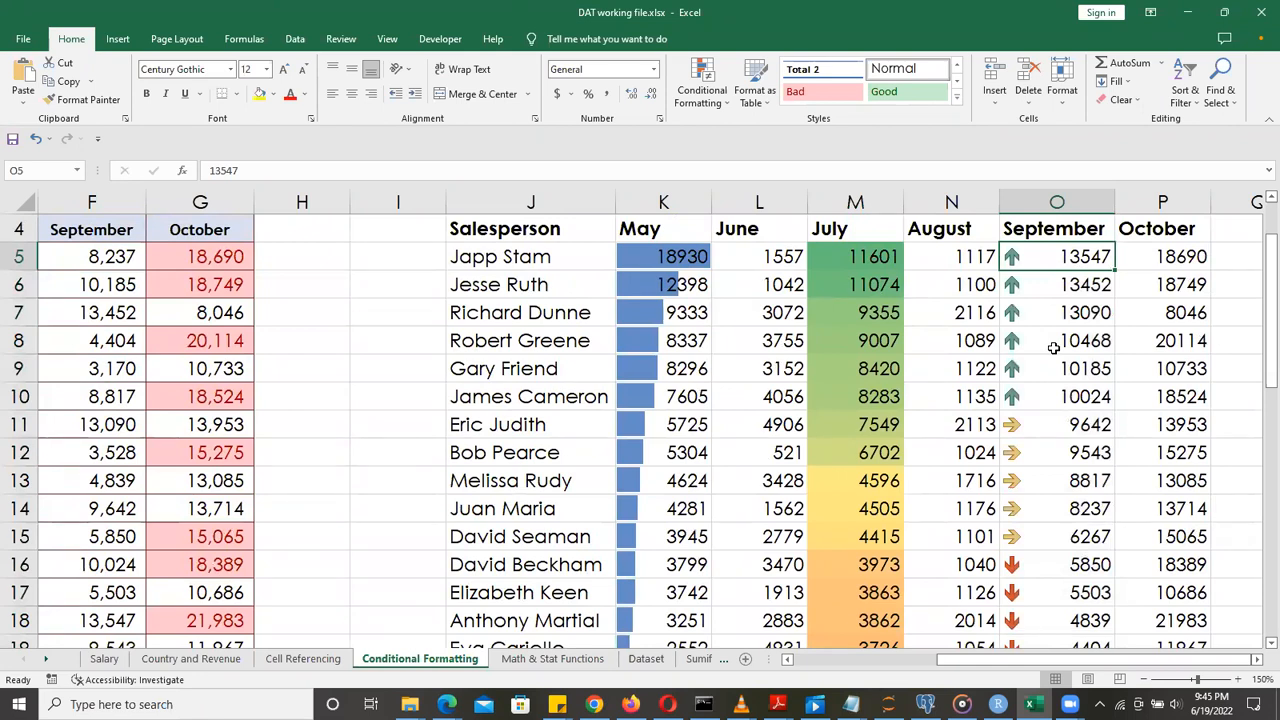
Examine which September sales in O5:O22 carry the green, yellow and red arrows
left_click(1072, 425)
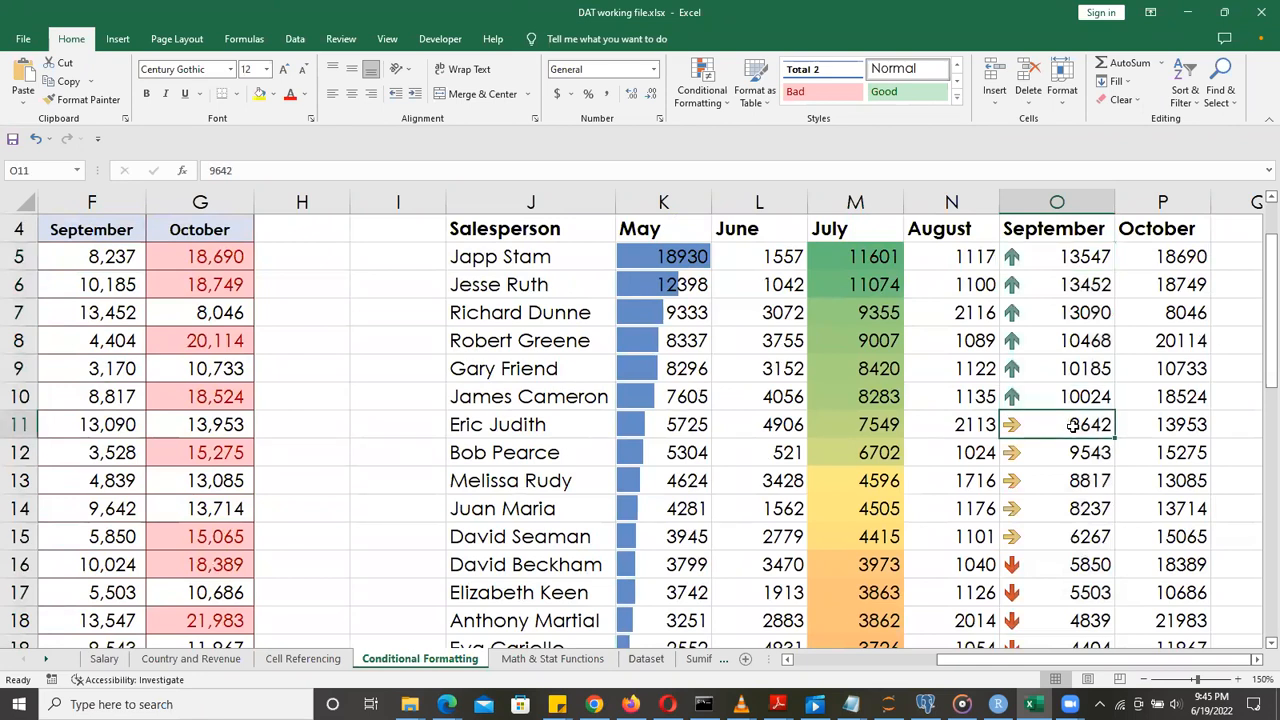
key("shift+Down")
key("shift+Down")
key("shift+Down")
key("shift+Down")
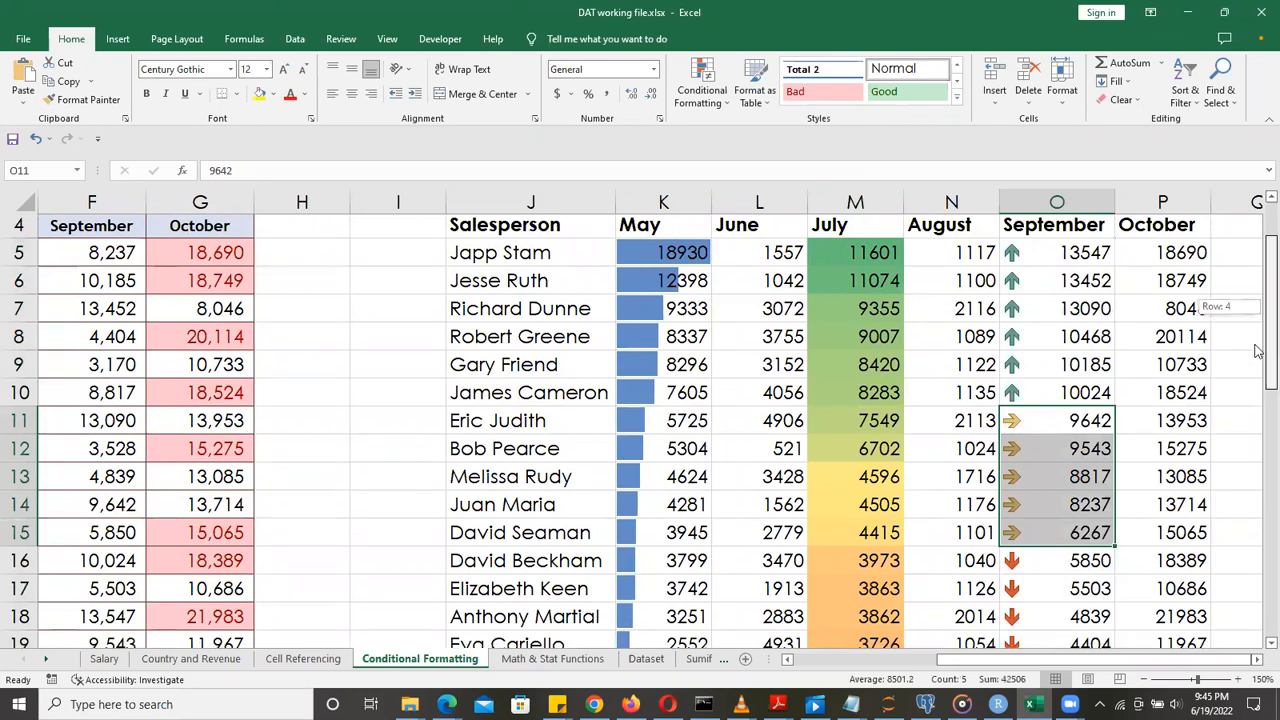
scroll(1257, 313, "down", 2)
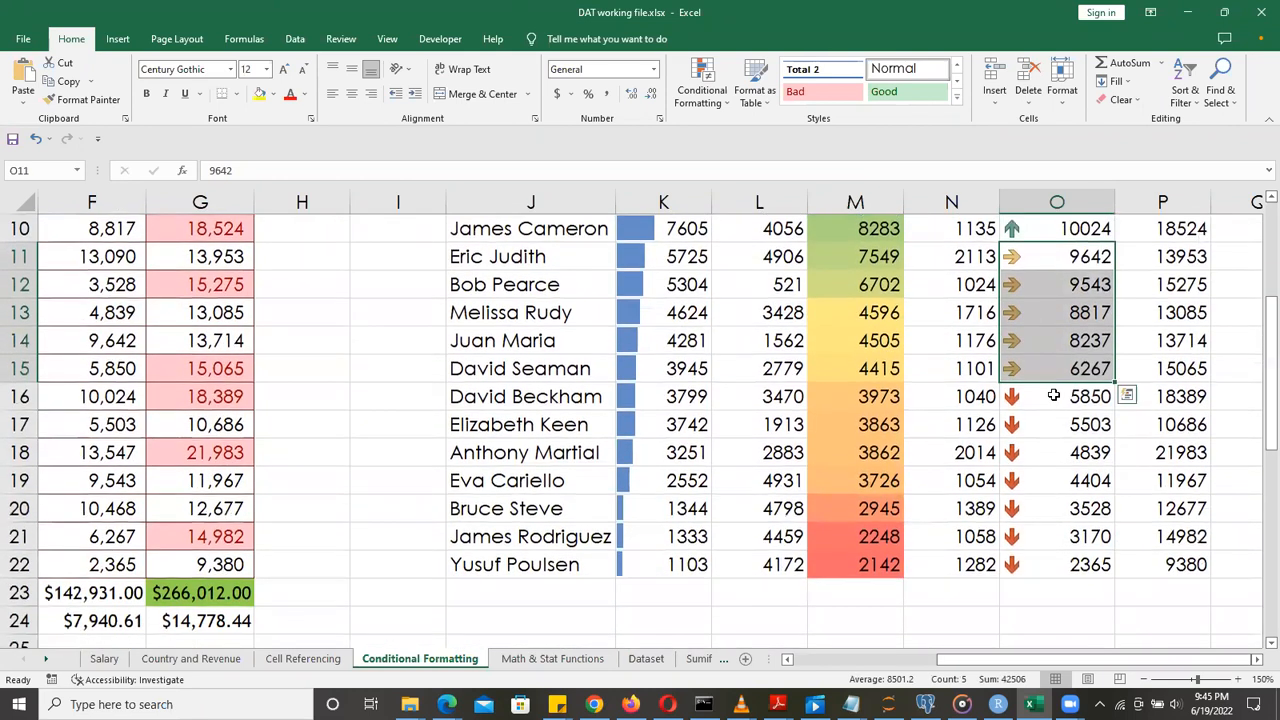
left_click(1053, 396)
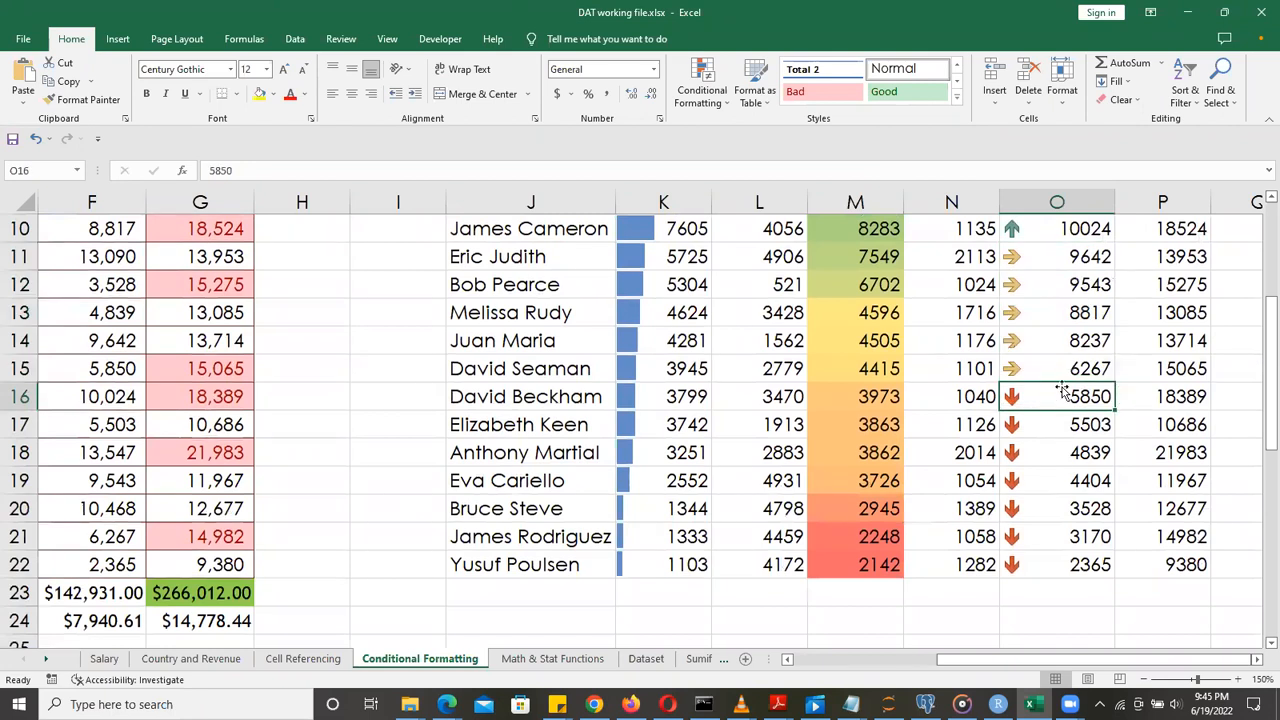
left_click_drag(1259, 364, 1258, 342)
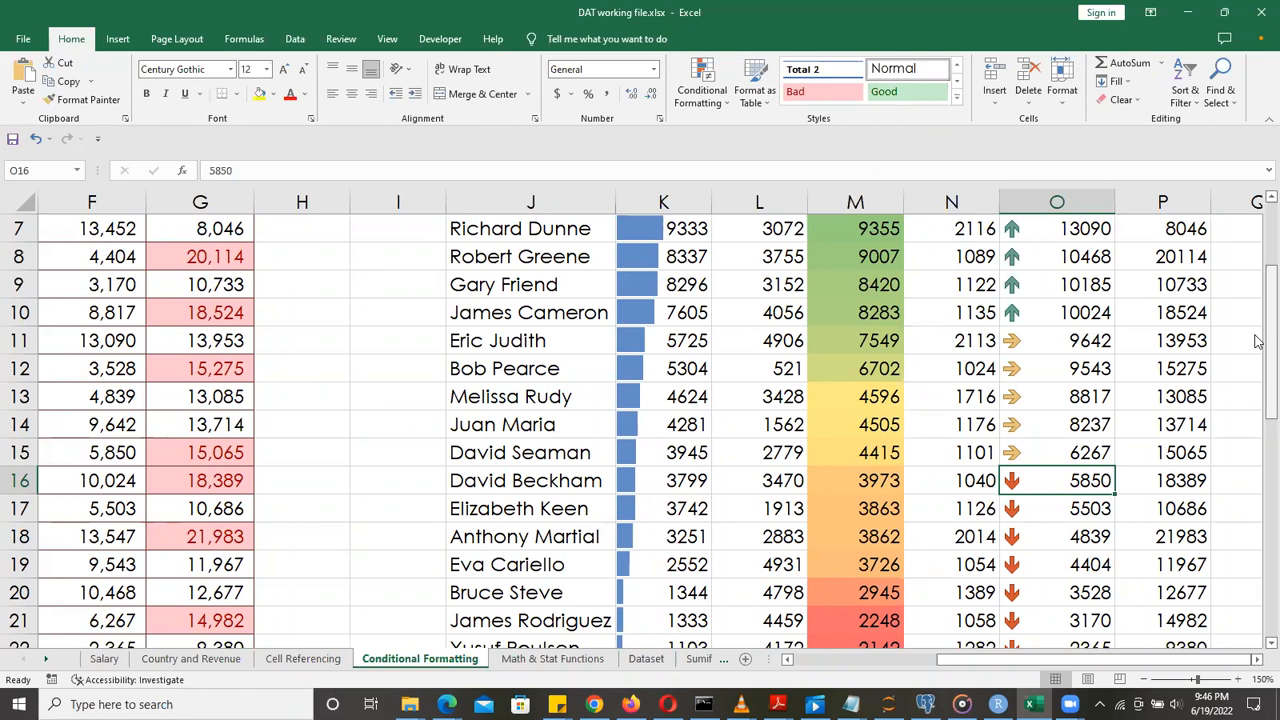
left_click_drag(1257, 327, 1257, 295)
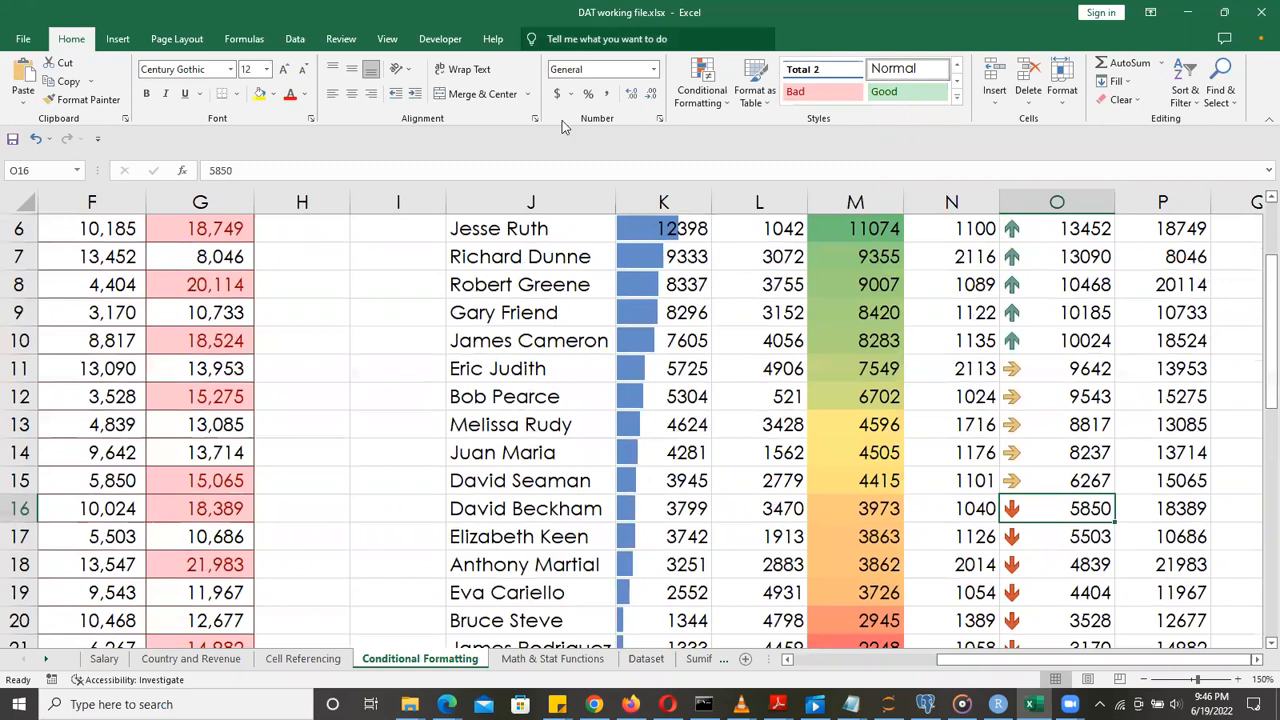
left_click_drag(1257, 318, 1257, 289)
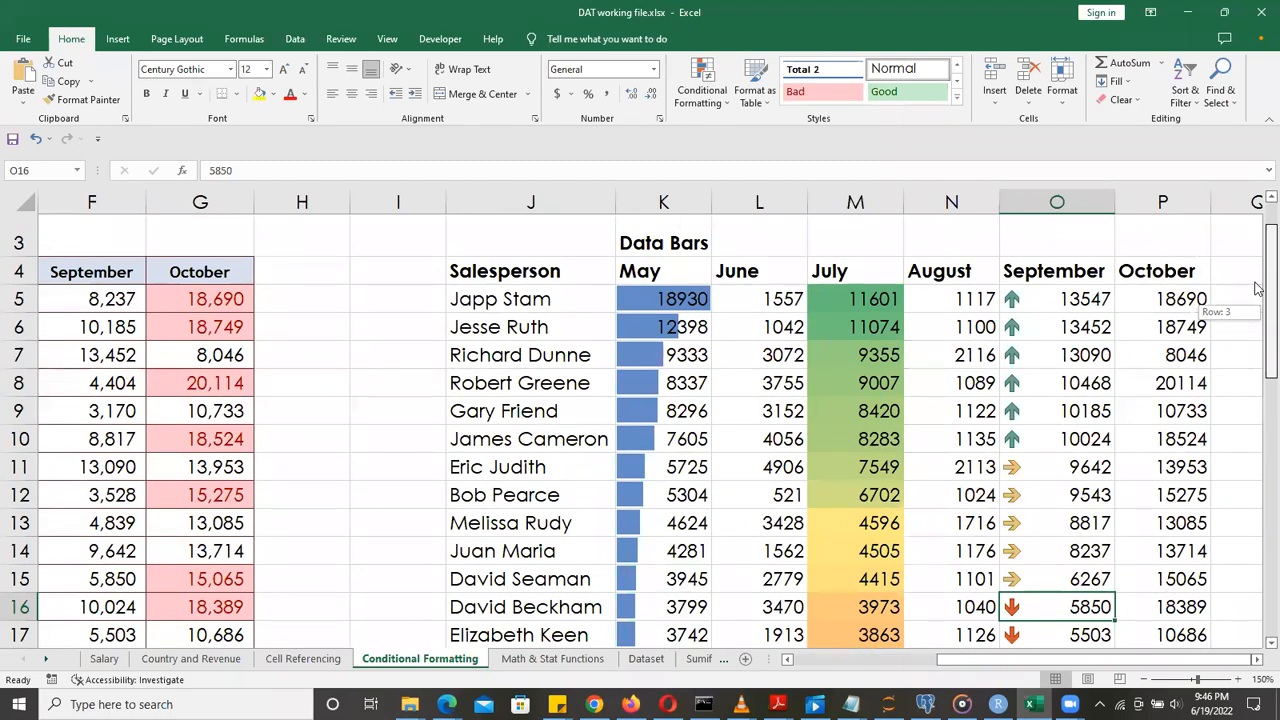
left_click_drag(1257, 289, 1257, 289)
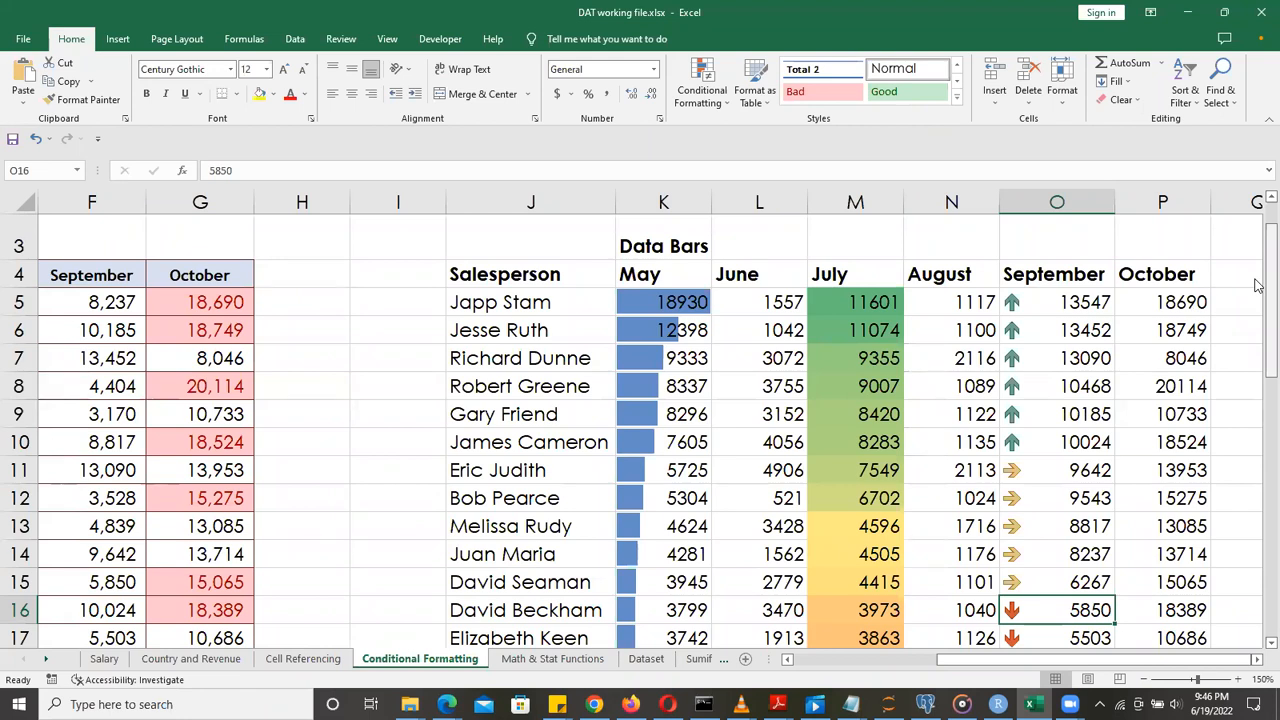
left_click_drag(1042, 299, 1063, 444)
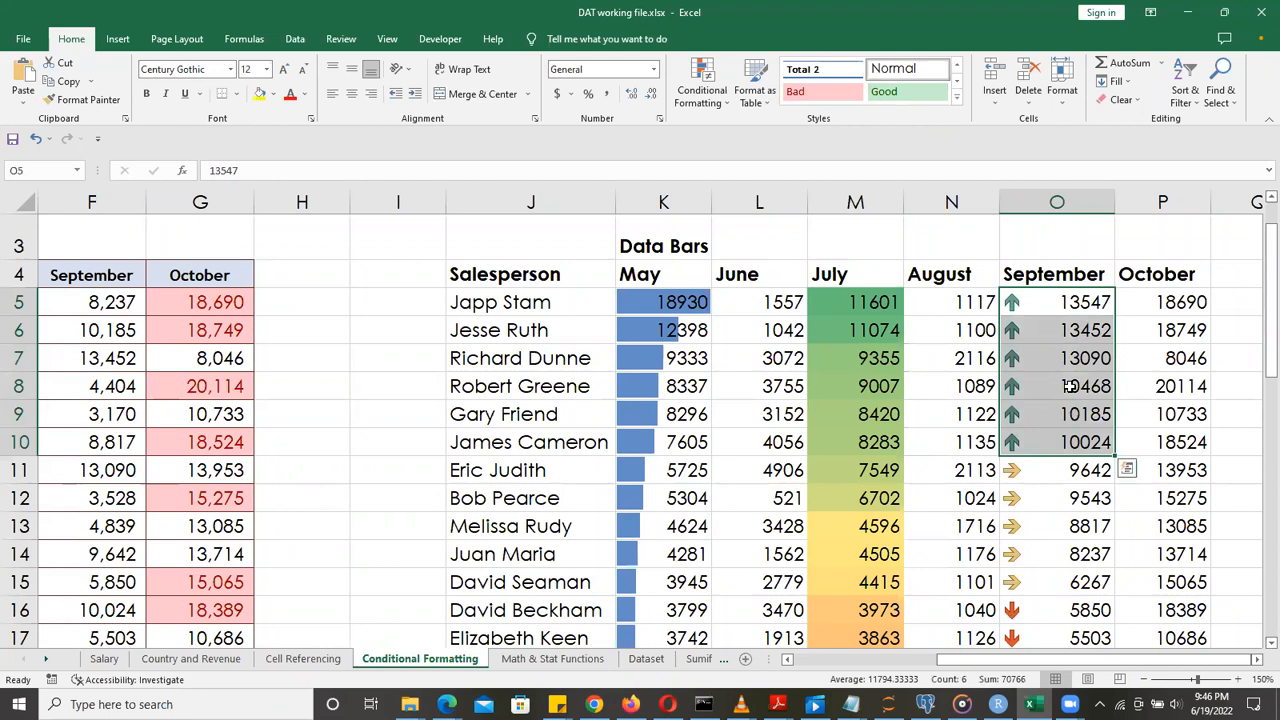
left_click(1052, 300)
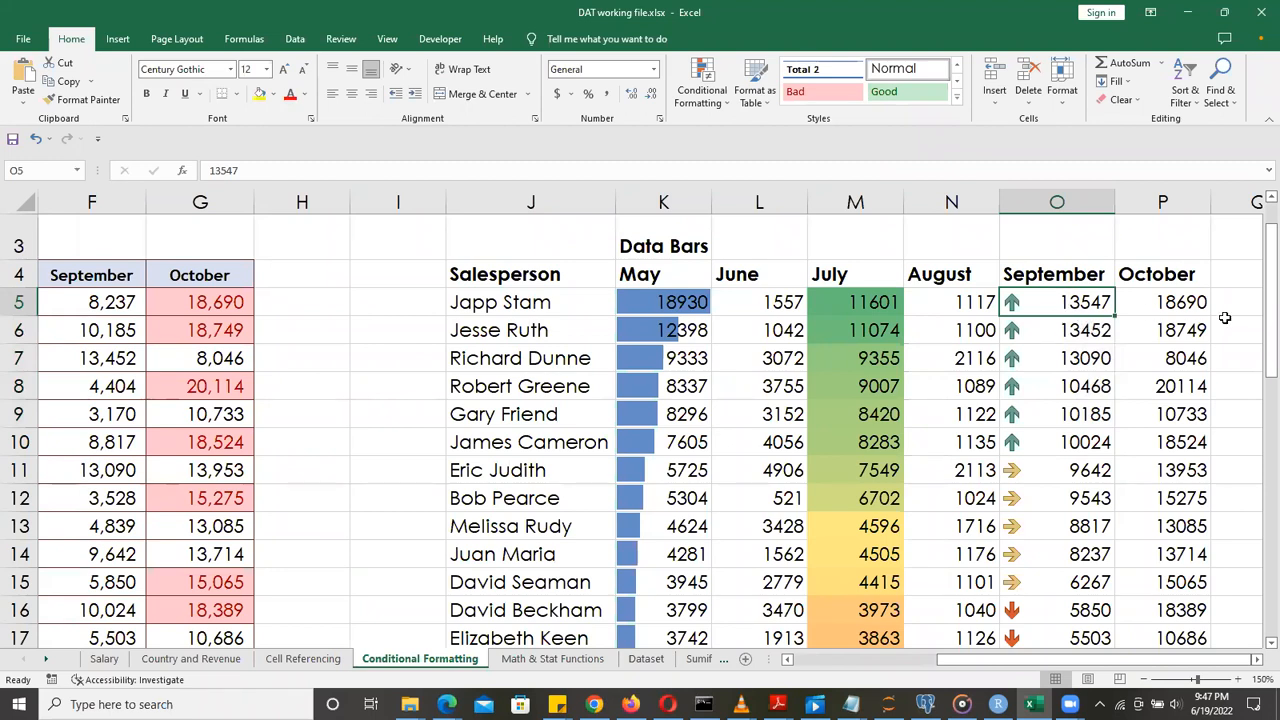
Review how the data bars in K5:K22 represent the May sales from highest to lowest
left_click_drag(1257, 286, 1257, 297)
left_click_drag(658, 257, 663, 592)
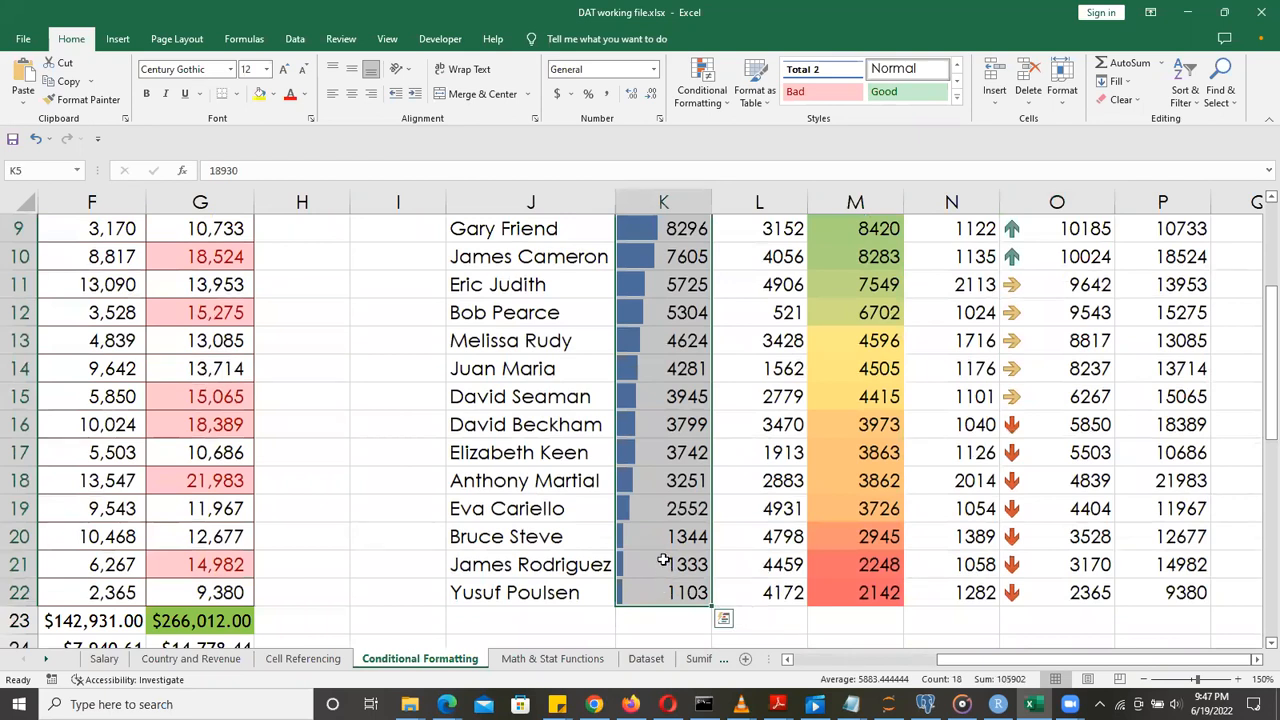
left_click_drag(1262, 386, 1257, 326)
left_click(629, 313)
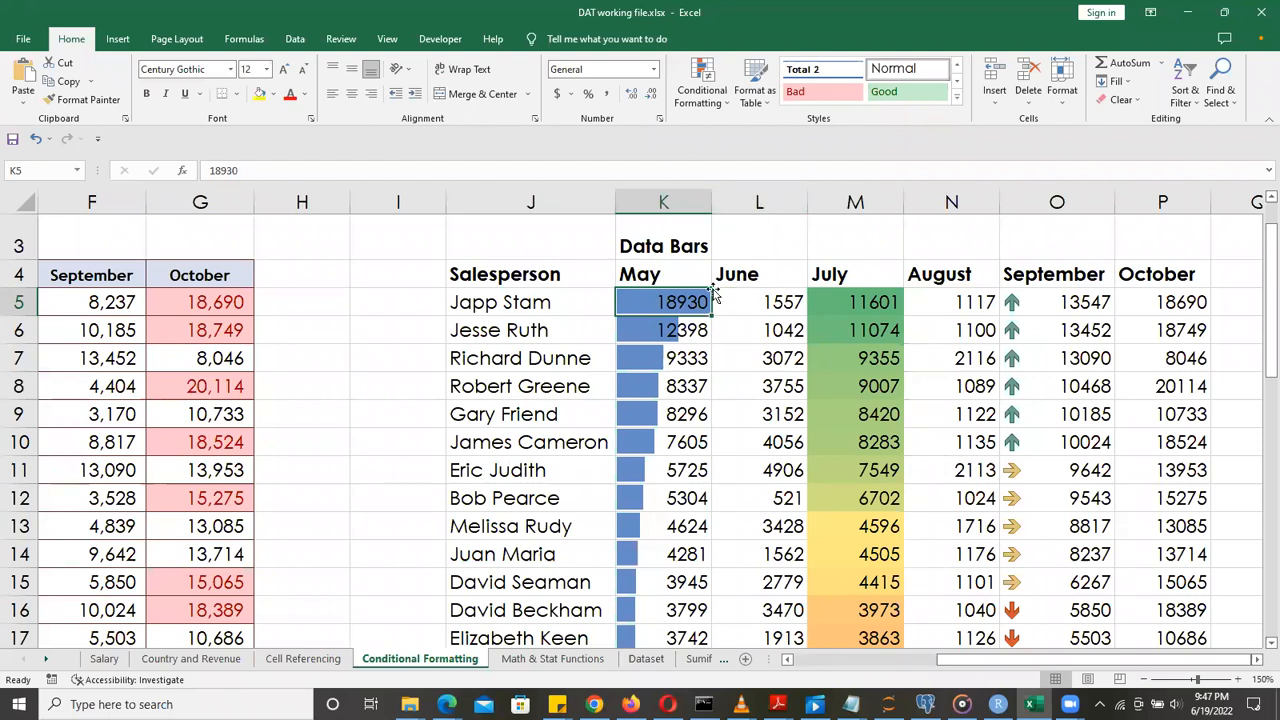
left_click(557, 130)
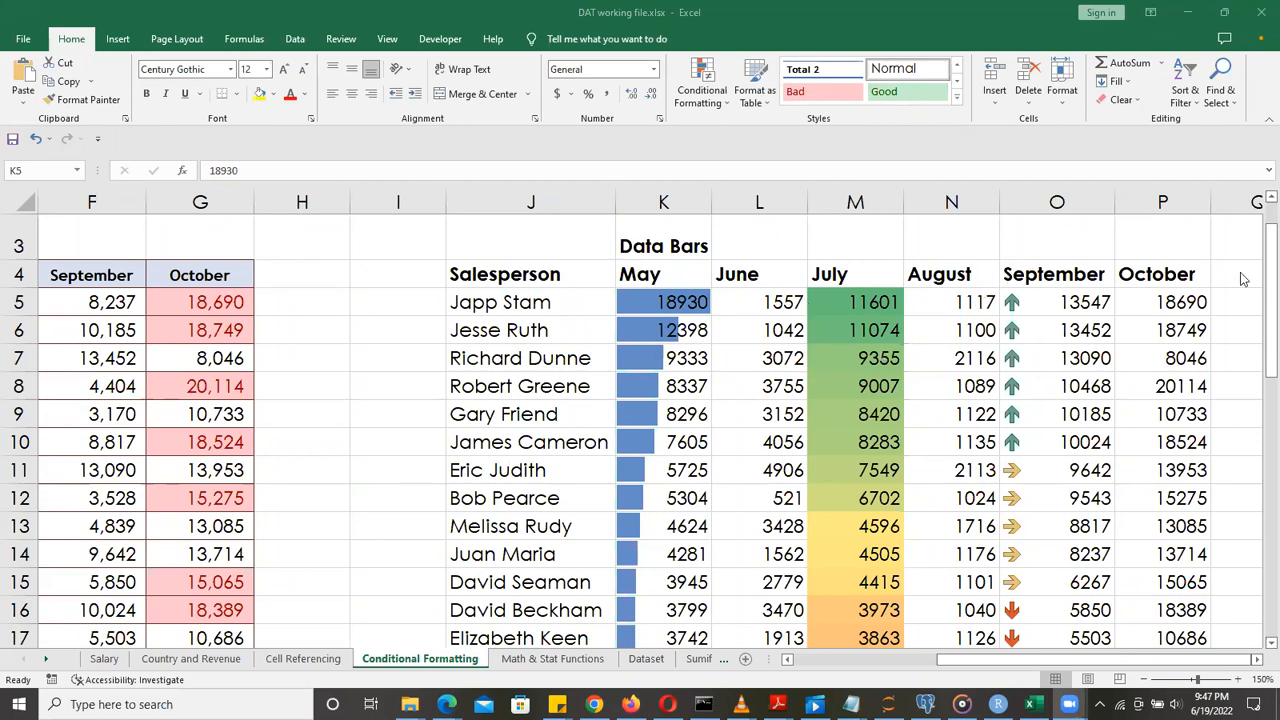
left_click(1256, 243)
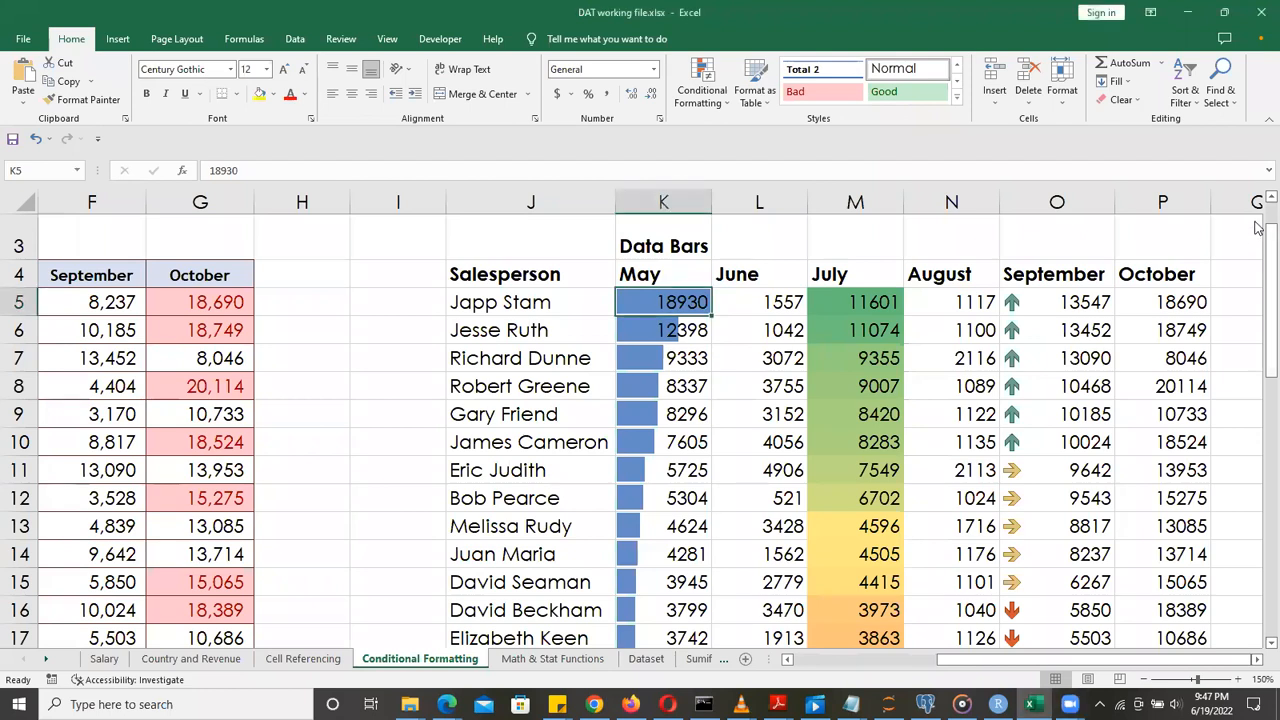
scroll(1257, 203, "up", 1)
scroll(1257, 203, "up", 2)
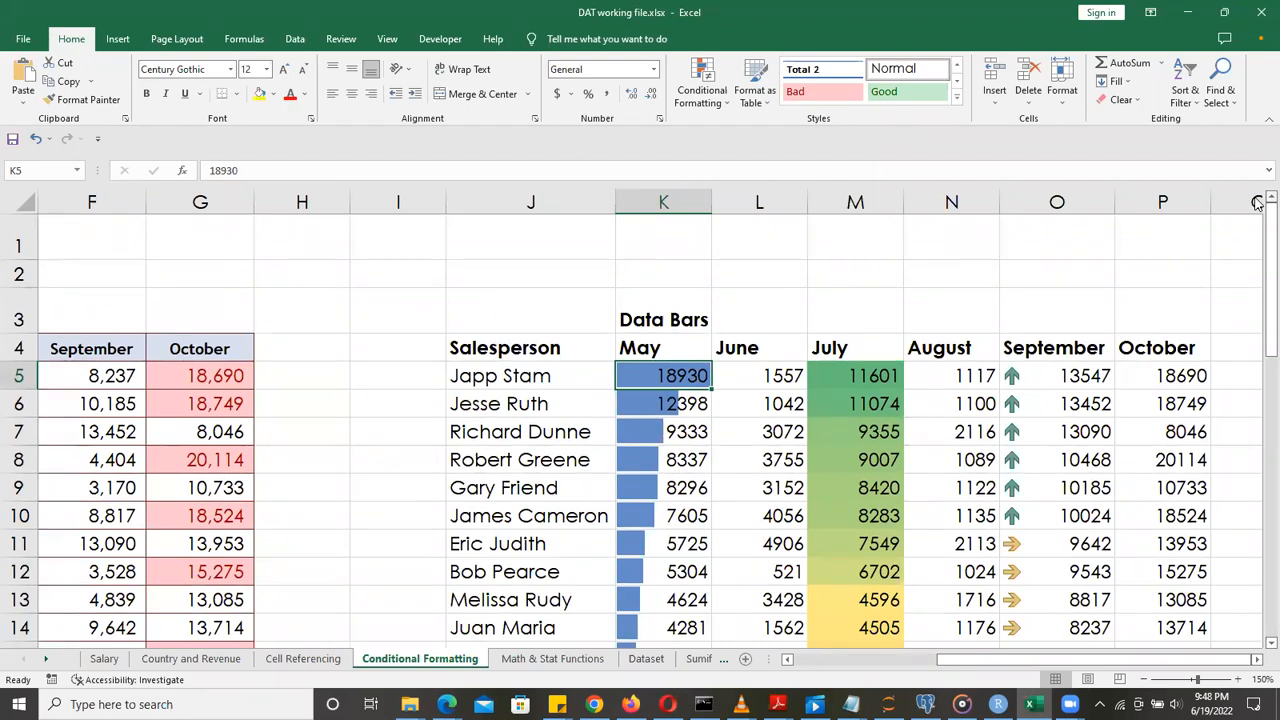
left_click_drag(1257, 203, 1256, 245)
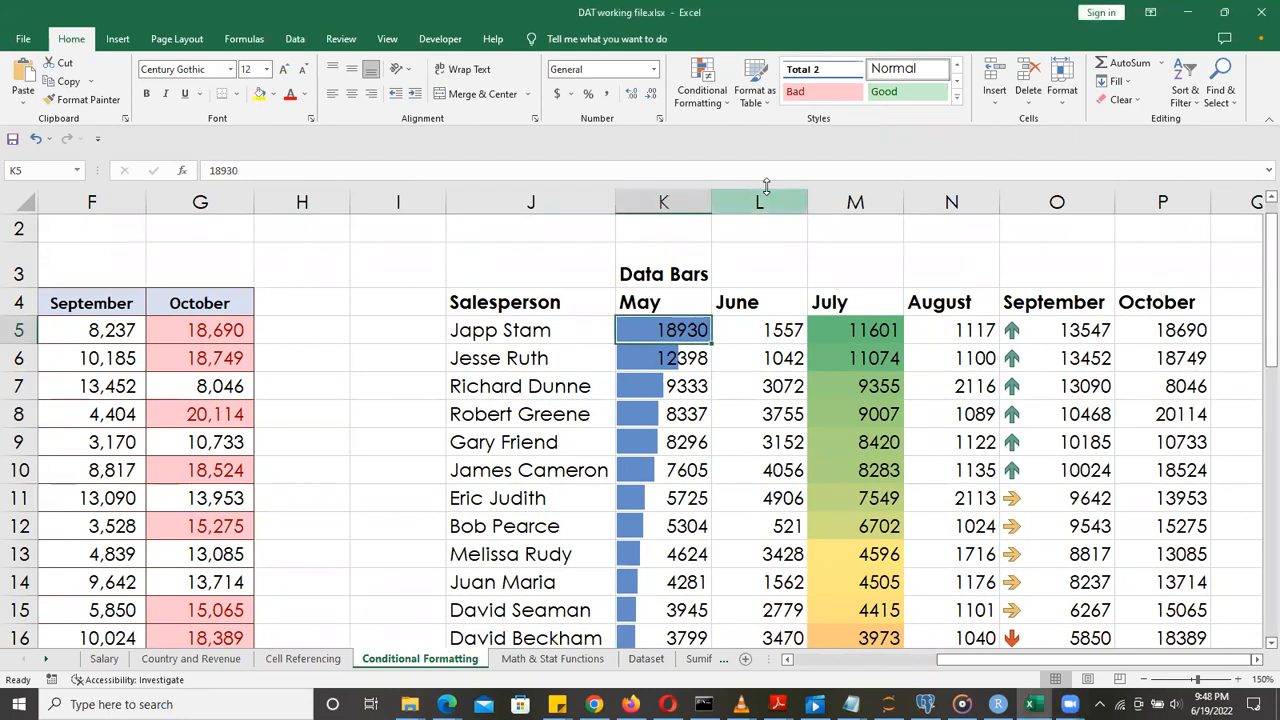
left_click(1269, 316)
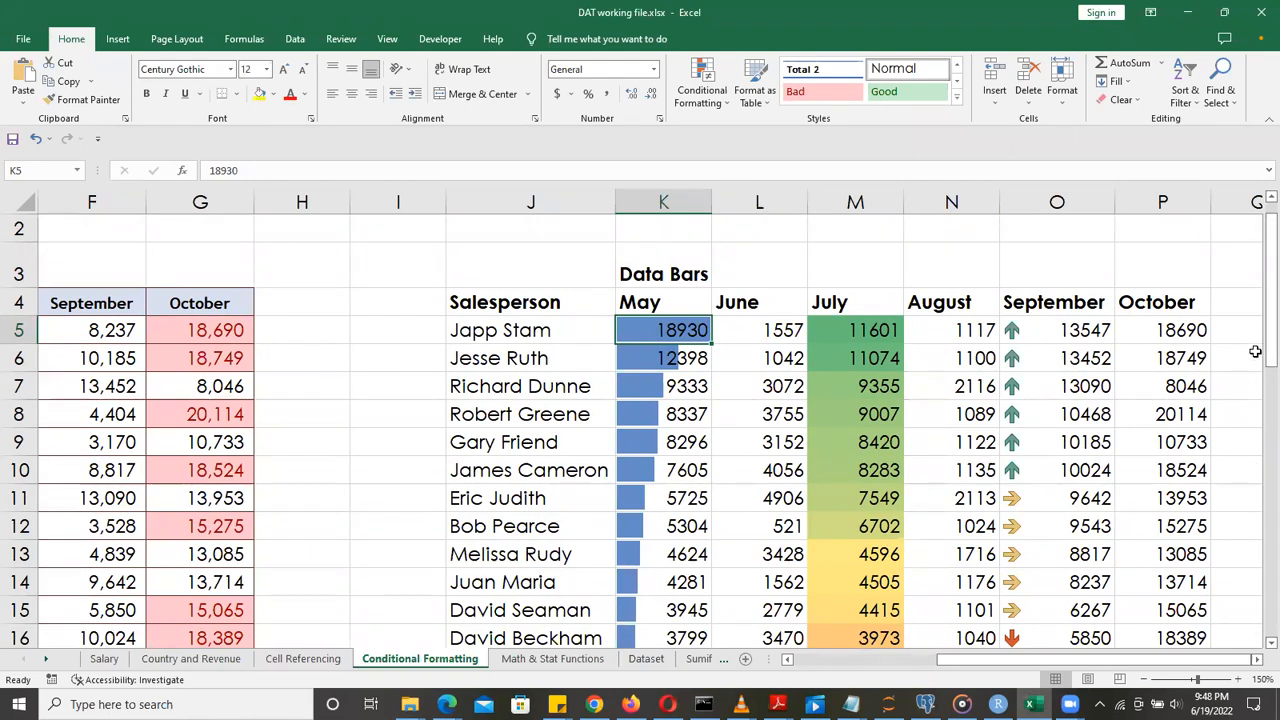
Clear the conditional formatting rules from cells B5:G24 of the Sales Data table
left_click_drag(1162, 664, 1030, 655)
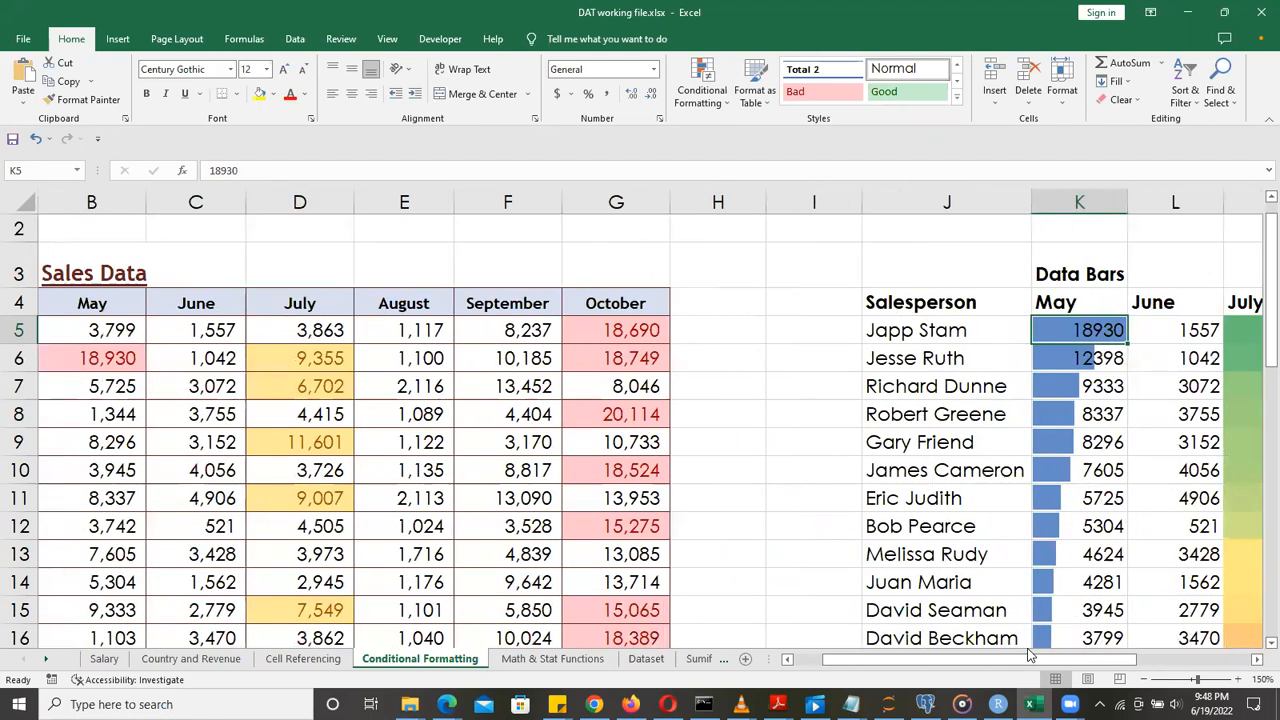
left_click_drag(1030, 656, 980, 662)
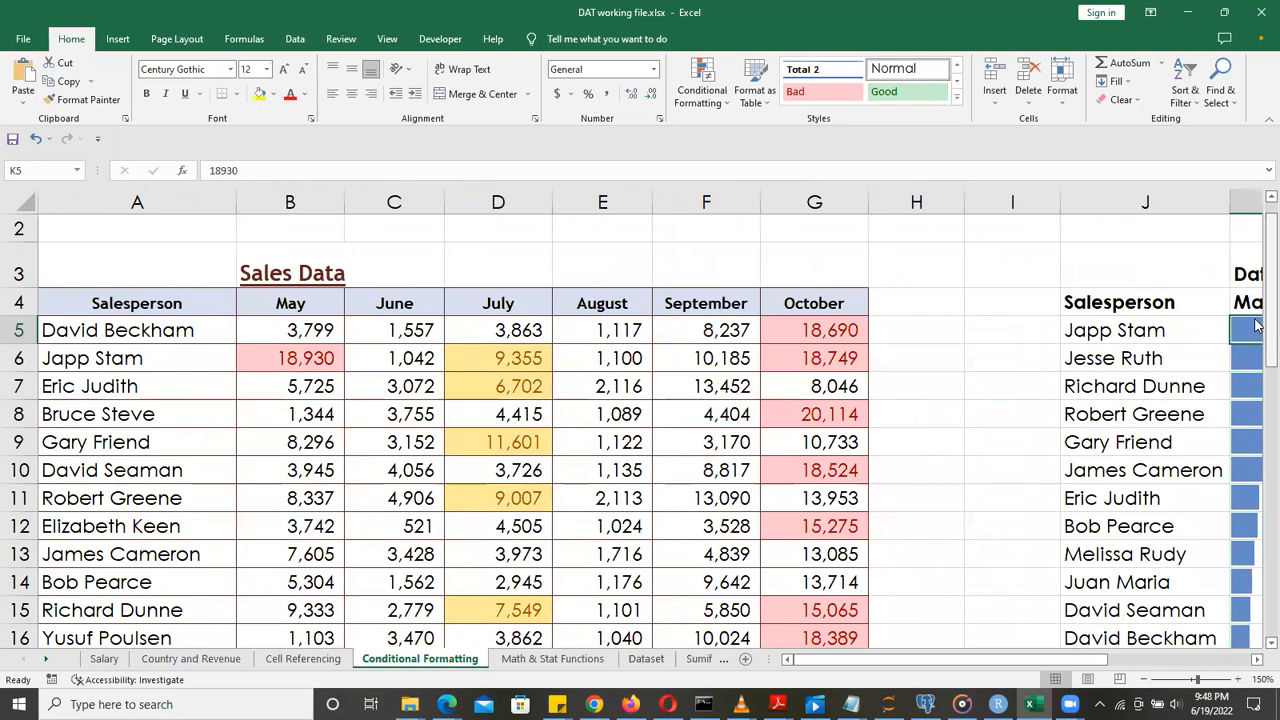
mouse_move(1257, 325)
left_mouse_down()
mouse_move(1257, 364)
mouse_move(1257, 320)
left_mouse_up()
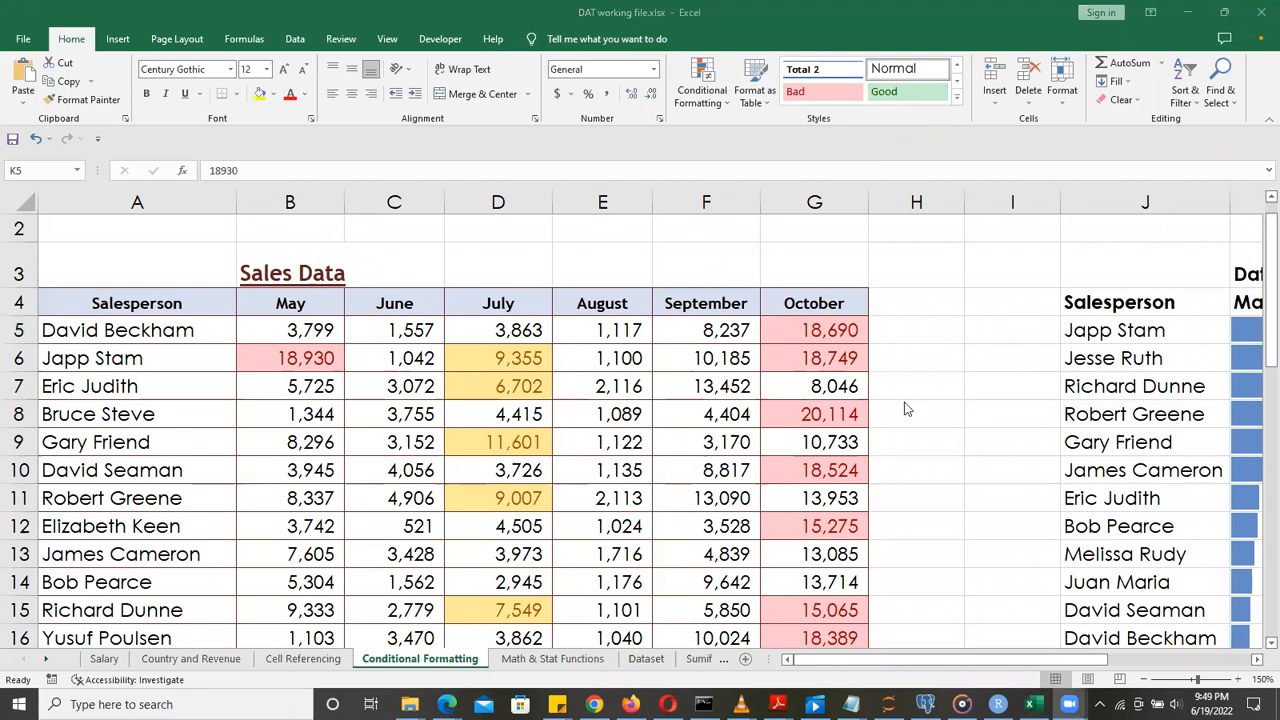
left_click_drag(268, 330, 789, 594)
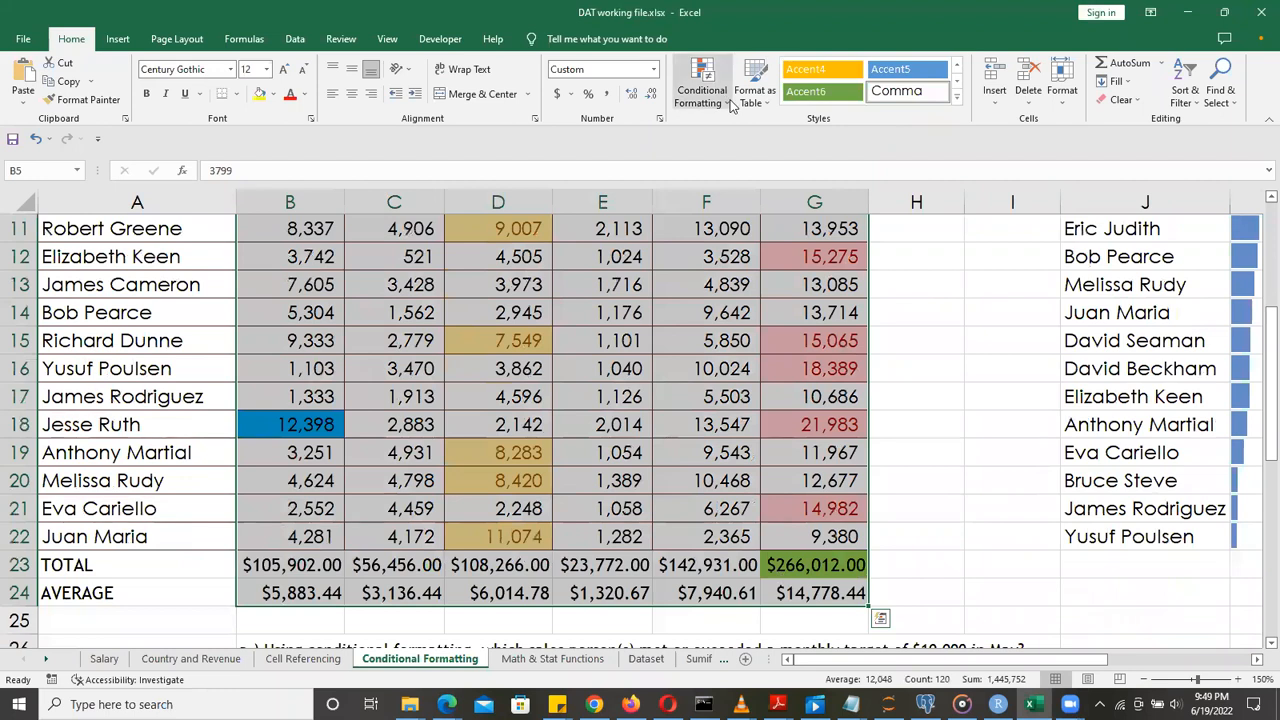
left_click(702, 86)
mouse_move(762, 317)
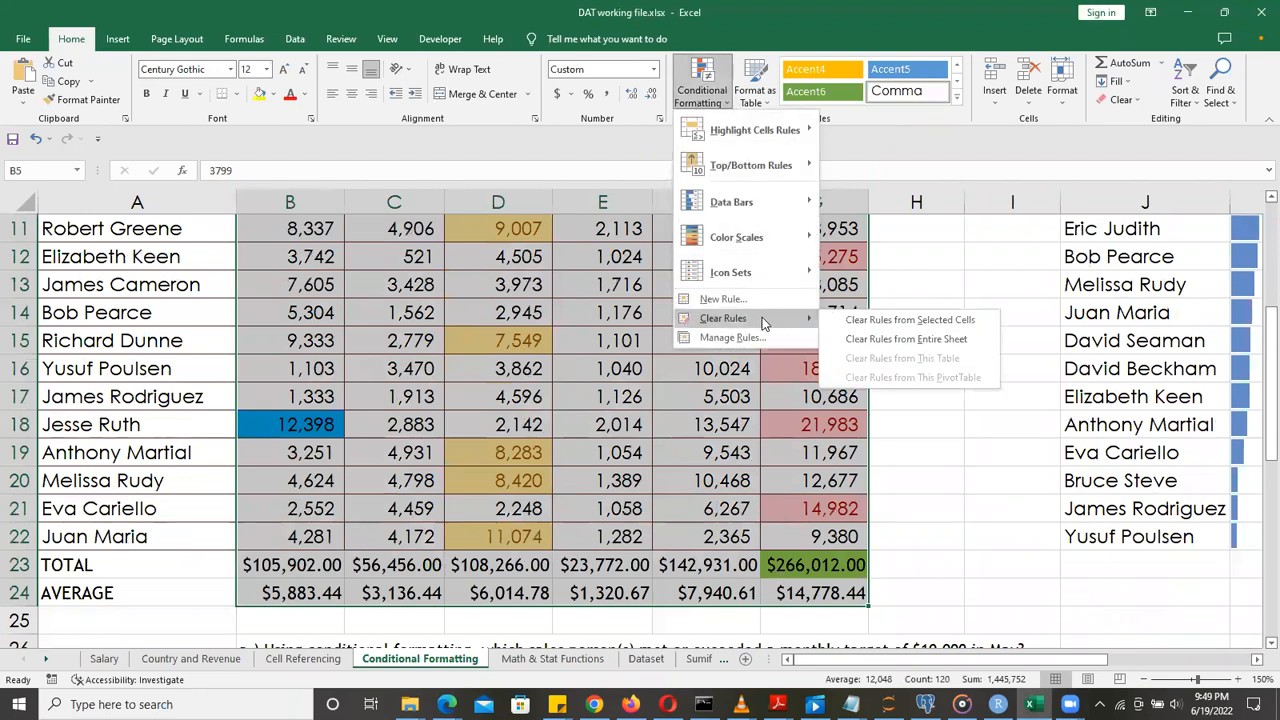
left_click(885, 322)
Clear the contents of the TOTAL and AVERAGE rows in B23:G24
left_click_drag(285, 563, 842, 598)
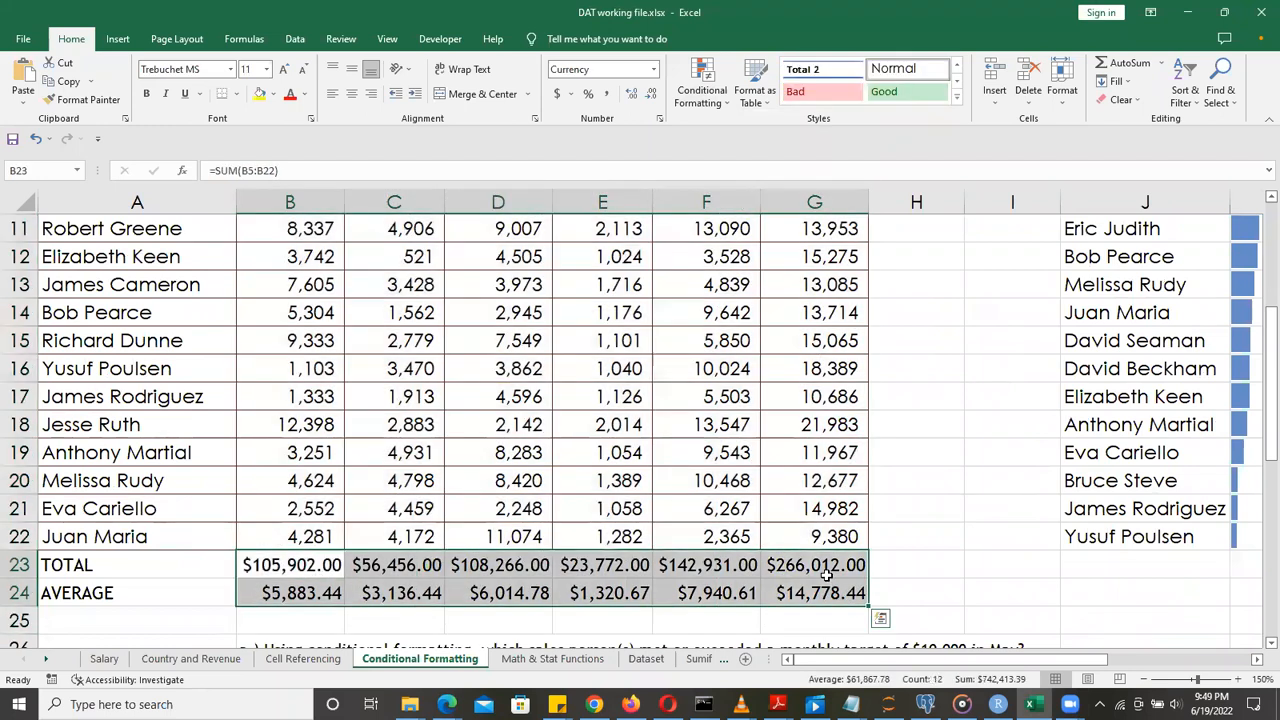
right_click(830, 585)
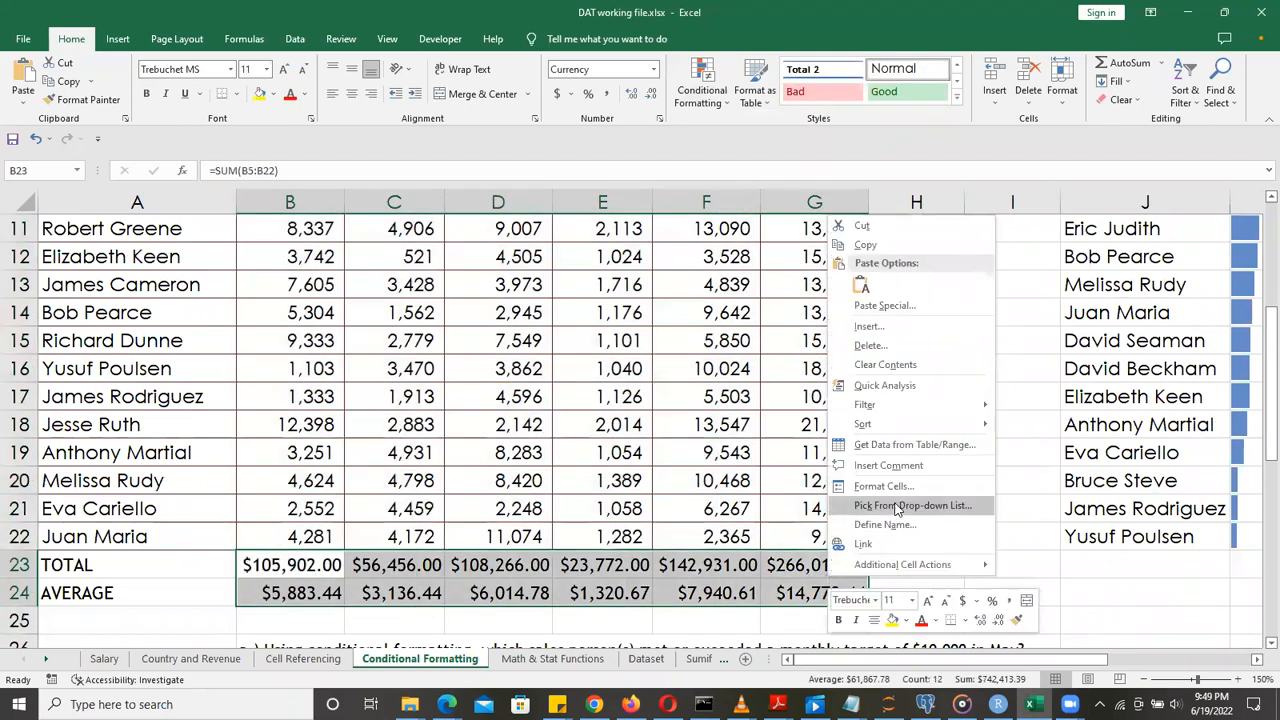
left_click(887, 364)
left_click(720, 520)
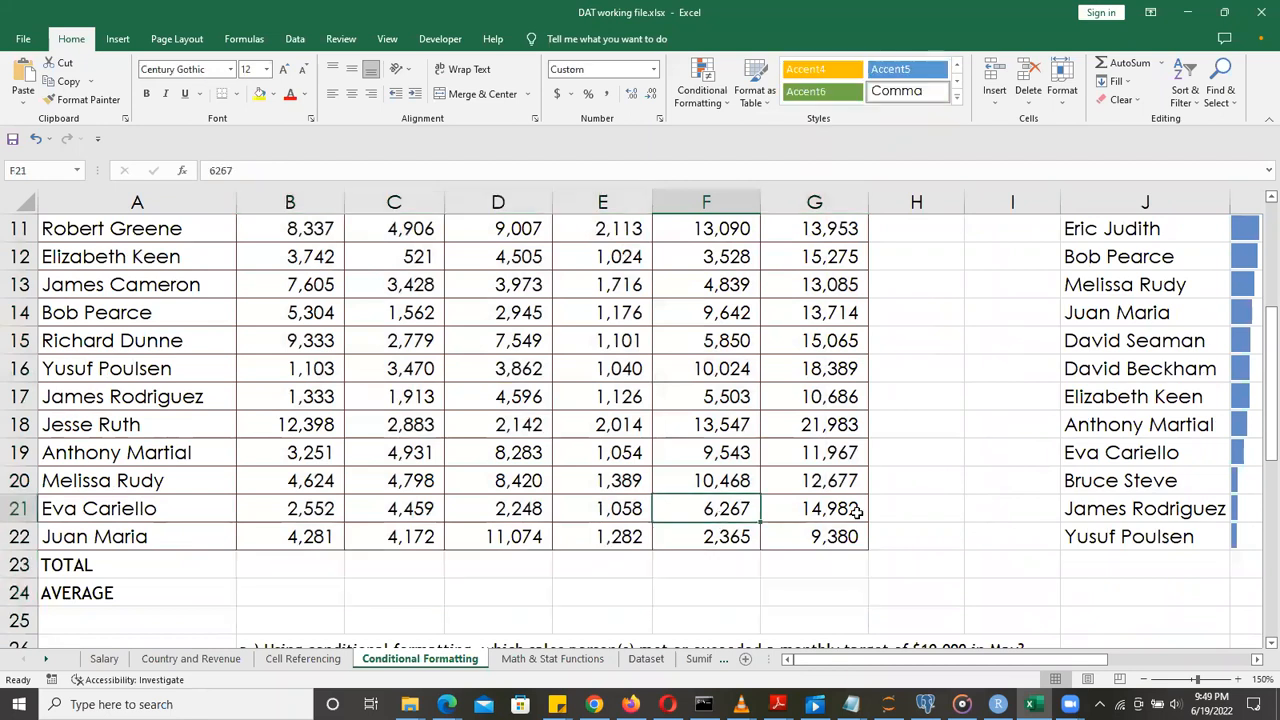
Delete the answers to questions a to d in cells B28, B32, B36 and B40
scroll(1258, 438, "down", 3)
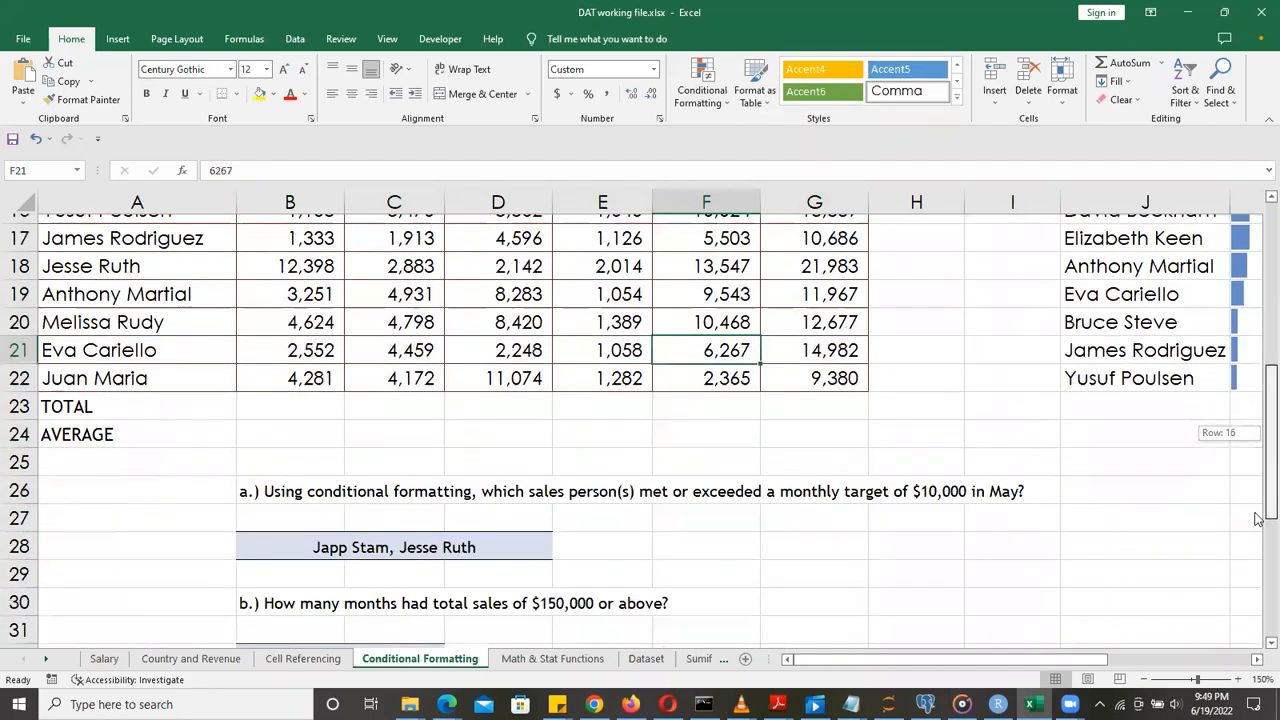
left_click(468, 481)
key("Delete")
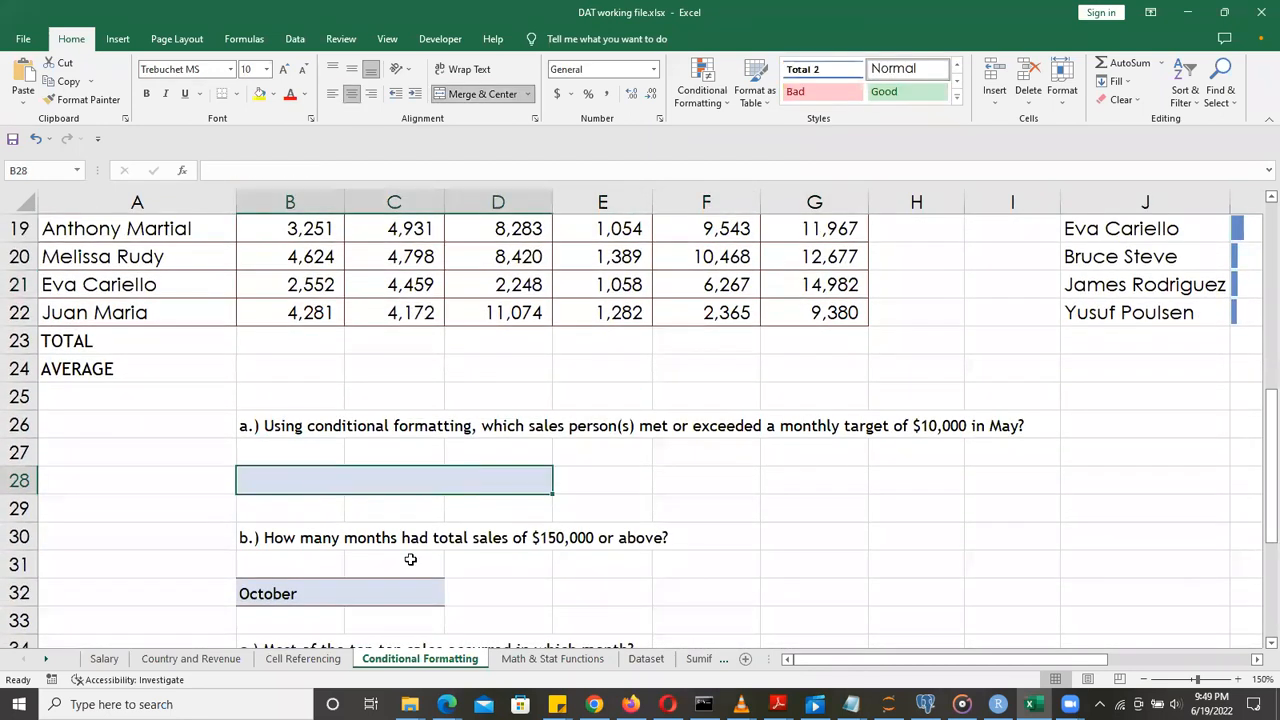
left_click(361, 594)
key("Delete")
left_click_drag(1259, 410, 1258, 560)
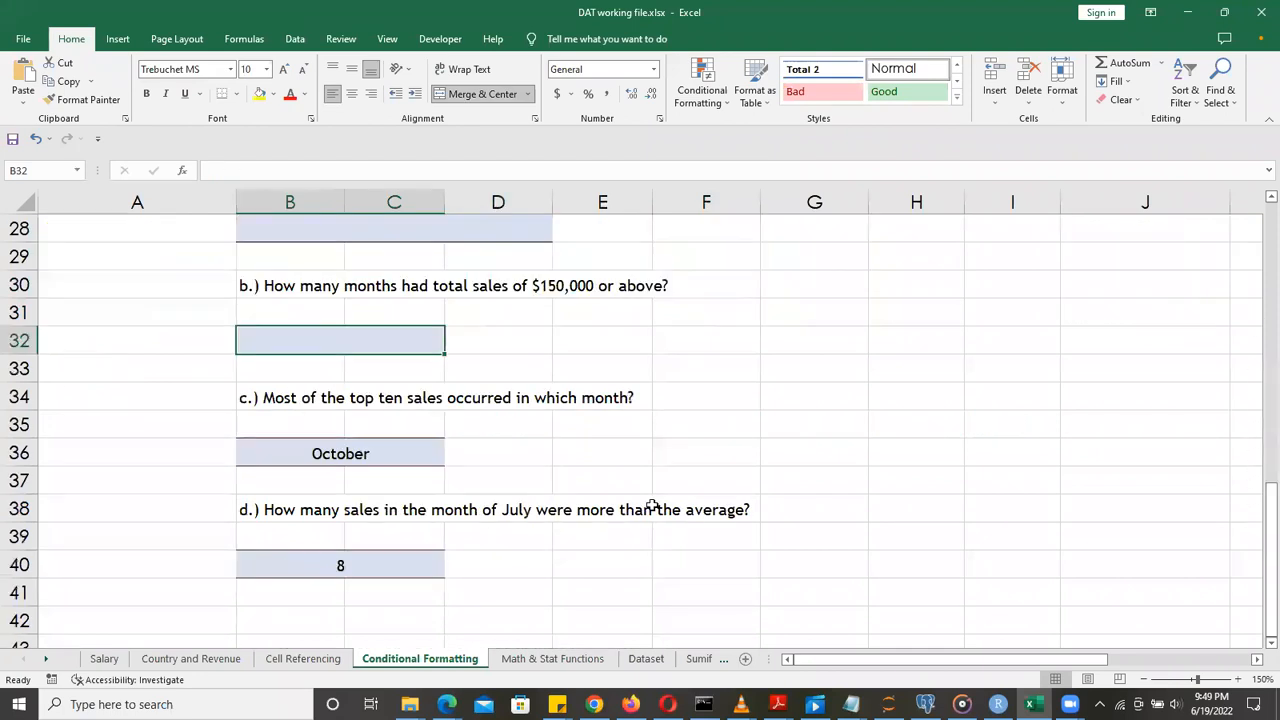
left_click(393, 453)
key("Delete")
left_click(338, 558)
key("Delete")
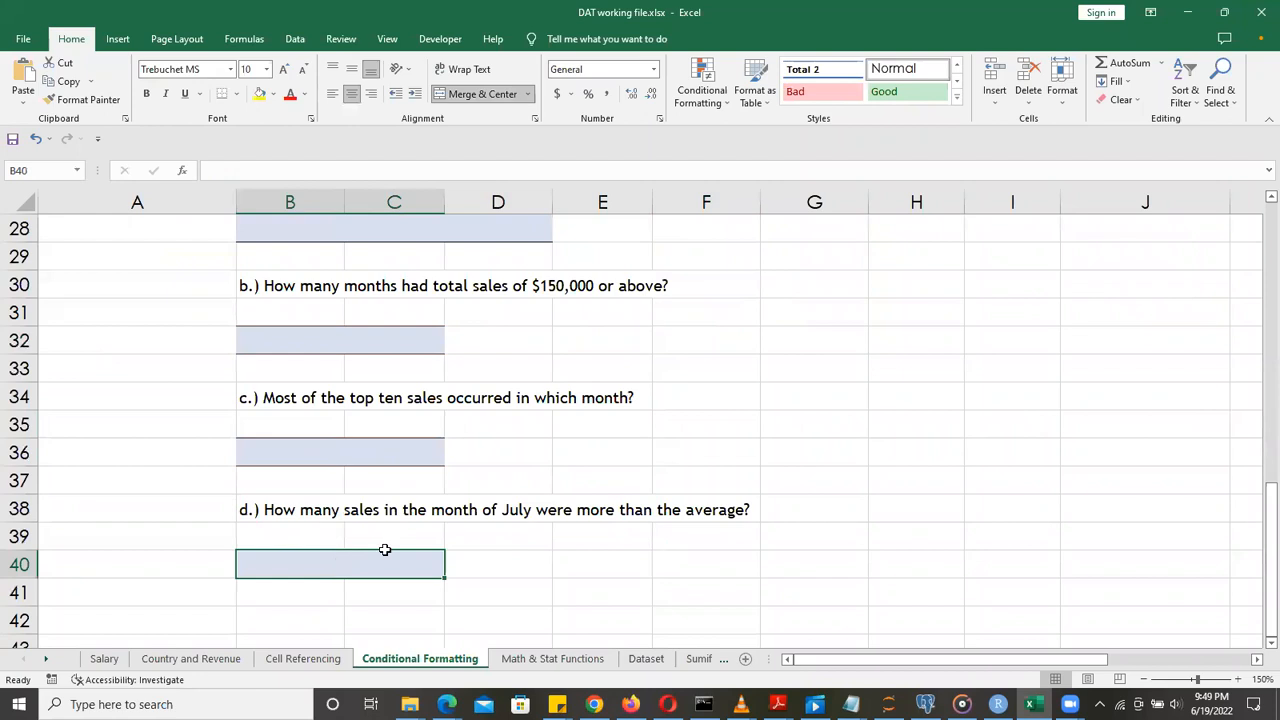
Set up a conditional formatting rule on the May sales in B5:B22 for cell values greater than or equal to 10000
left_click_drag(1258, 525, 1259, 225)
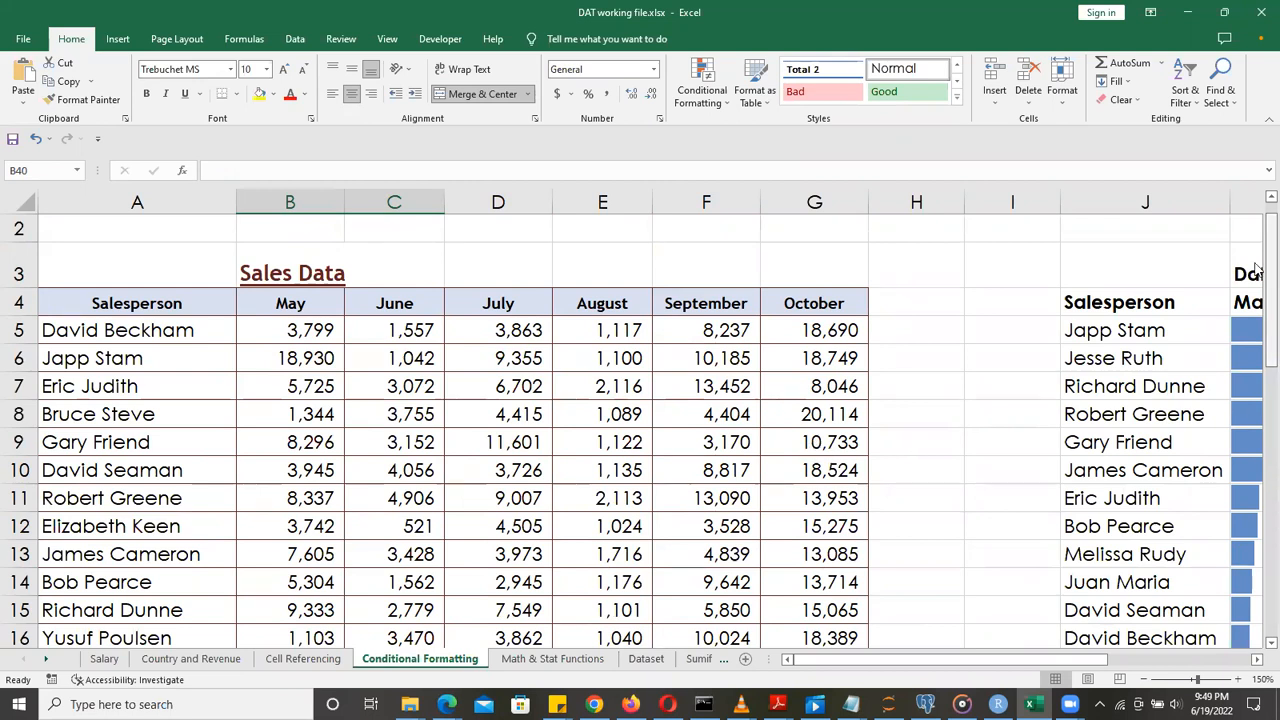
left_click_drag(1256, 268, 1258, 414)
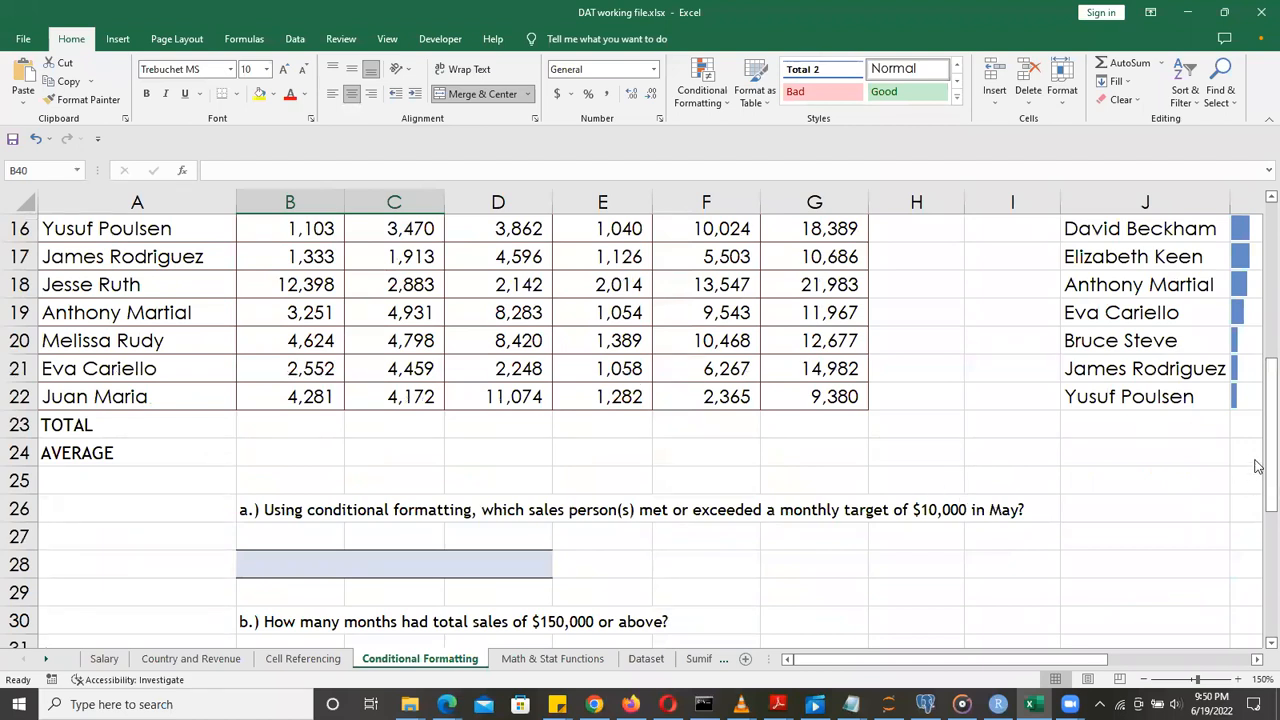
left_click_drag(1267, 396, 1258, 280)
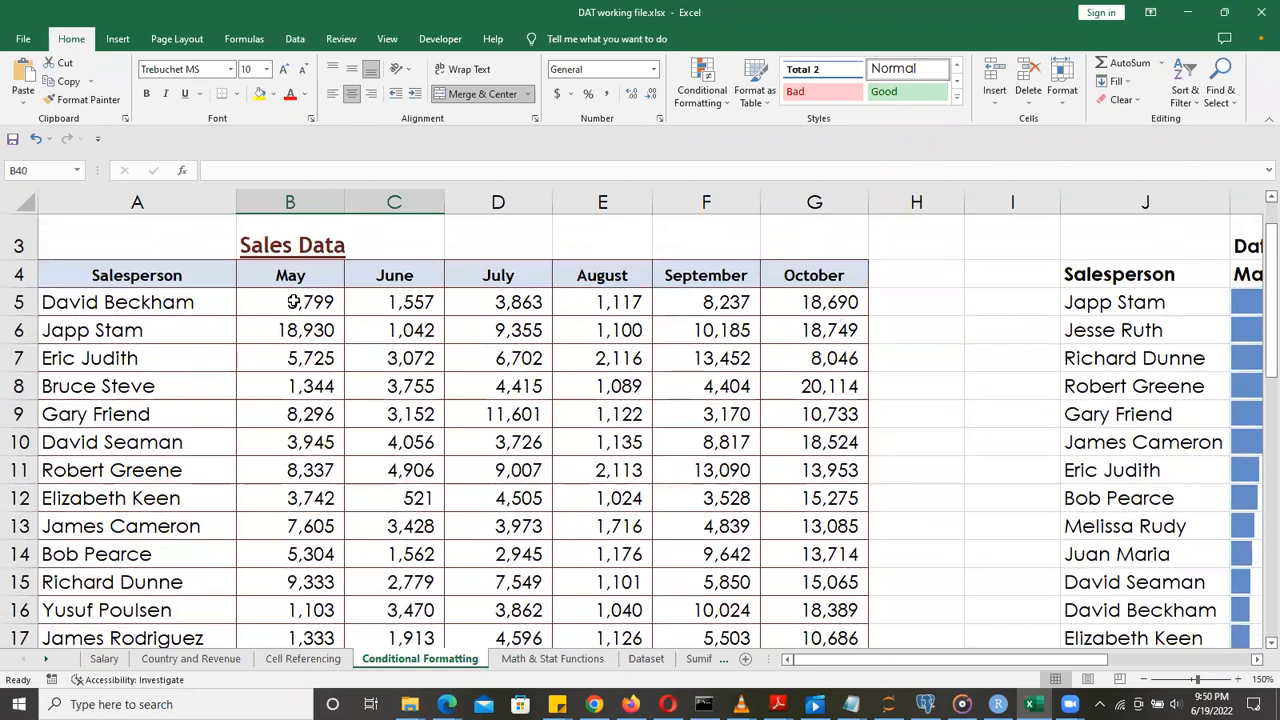
left_click(293, 302)
left_click_drag(293, 302, 313, 538)
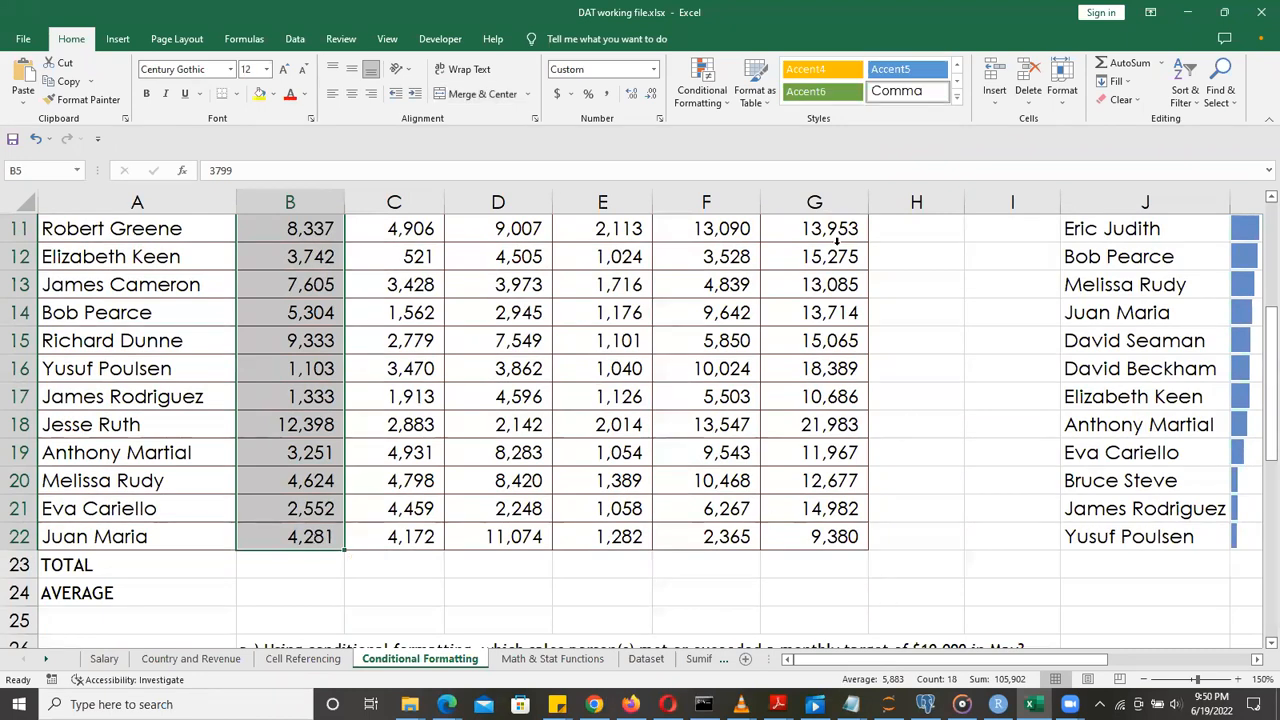
left_click(729, 108)
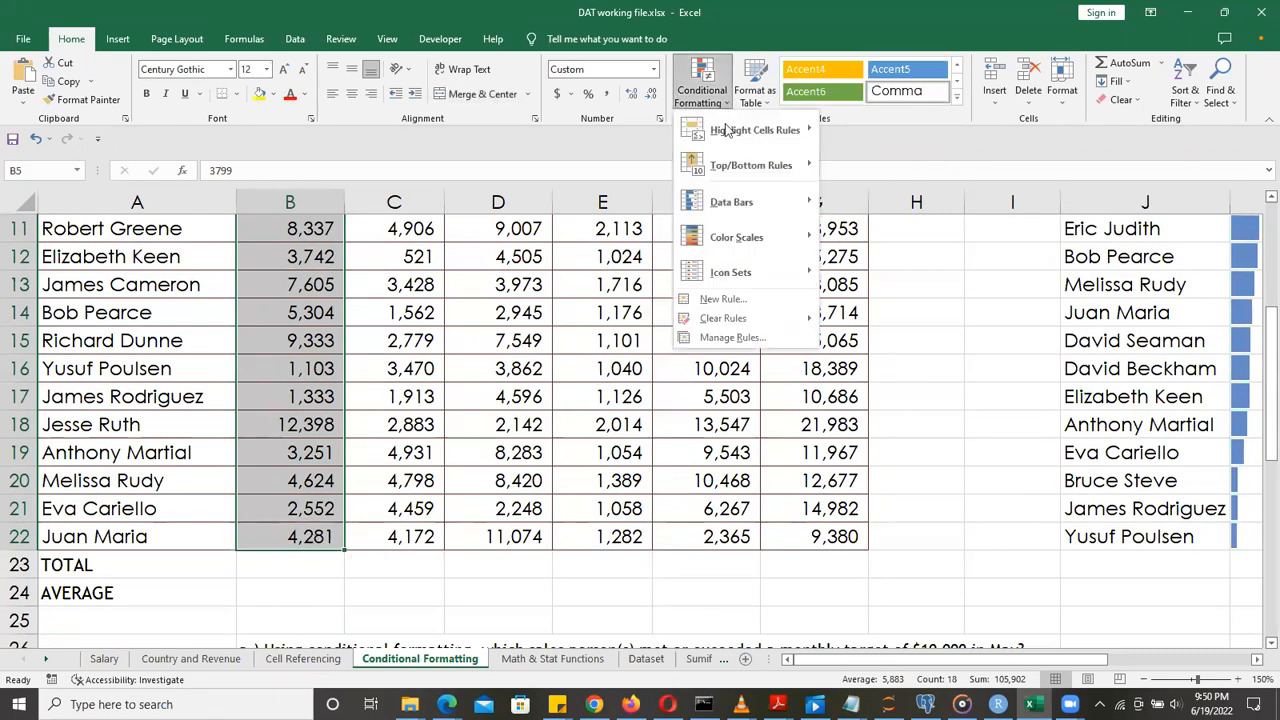
mouse_move(728, 133)
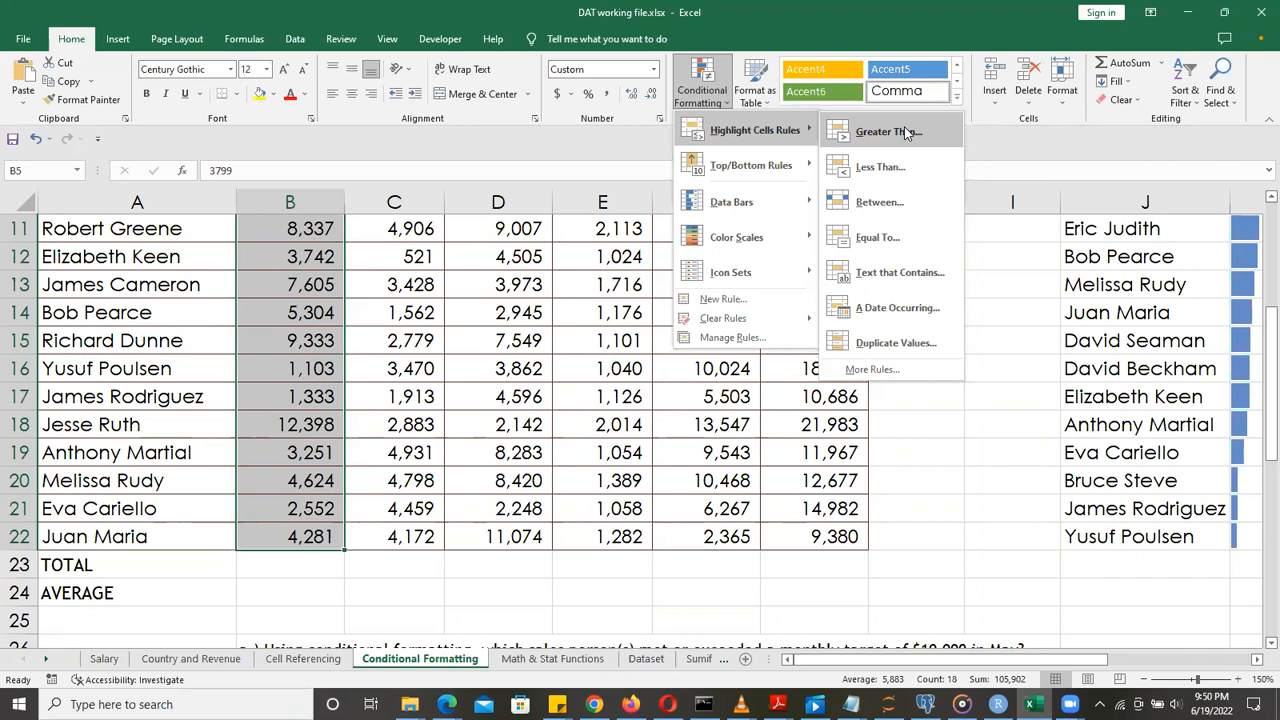
left_click(873, 370)
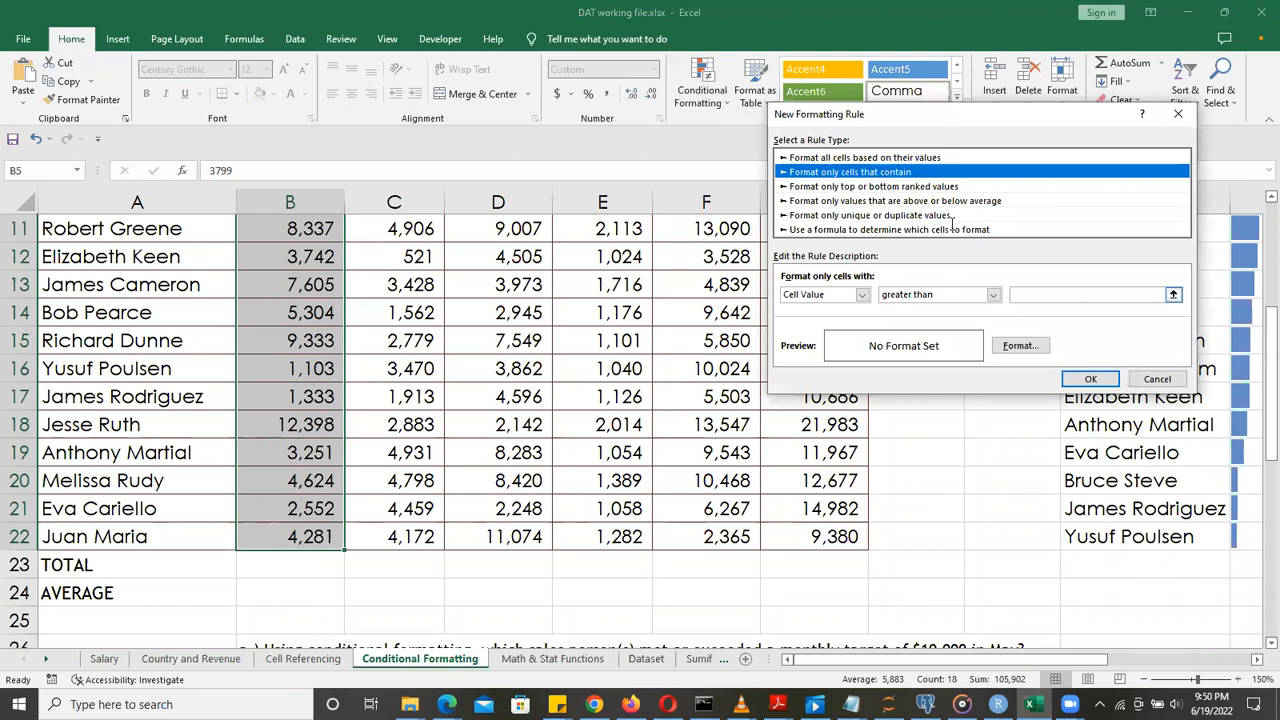
left_click(993, 295)
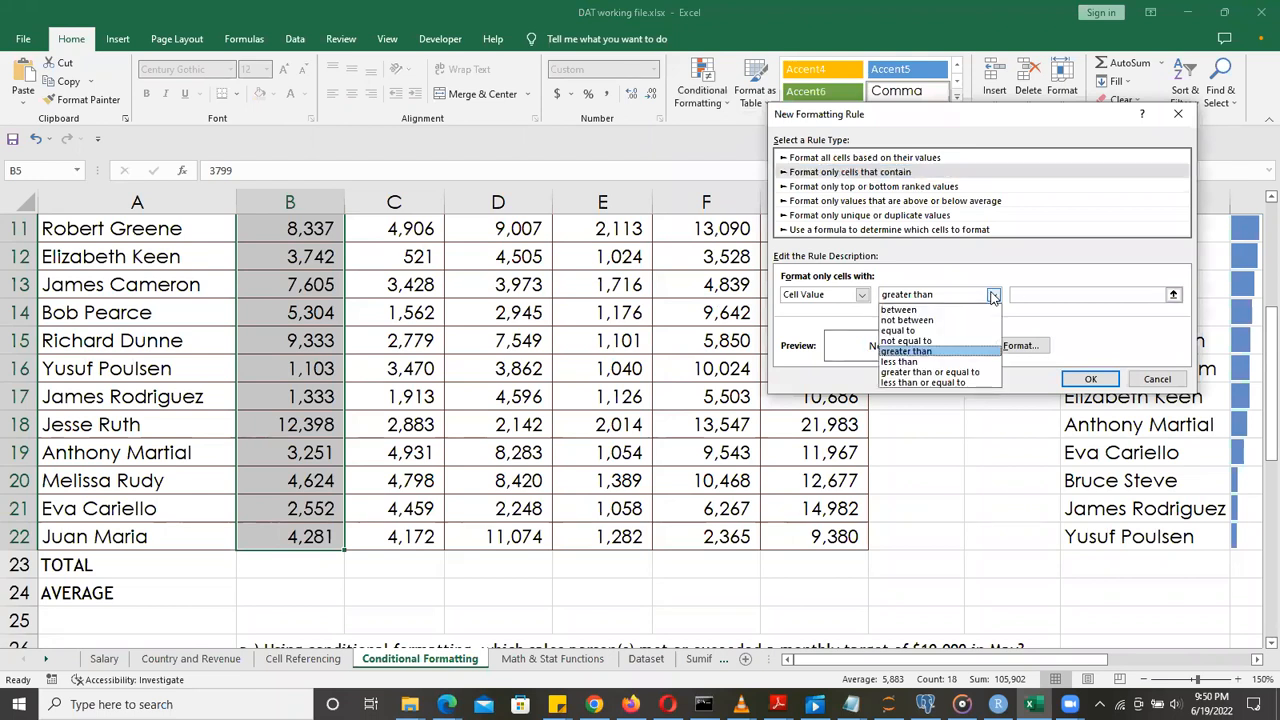
left_click(960, 373)
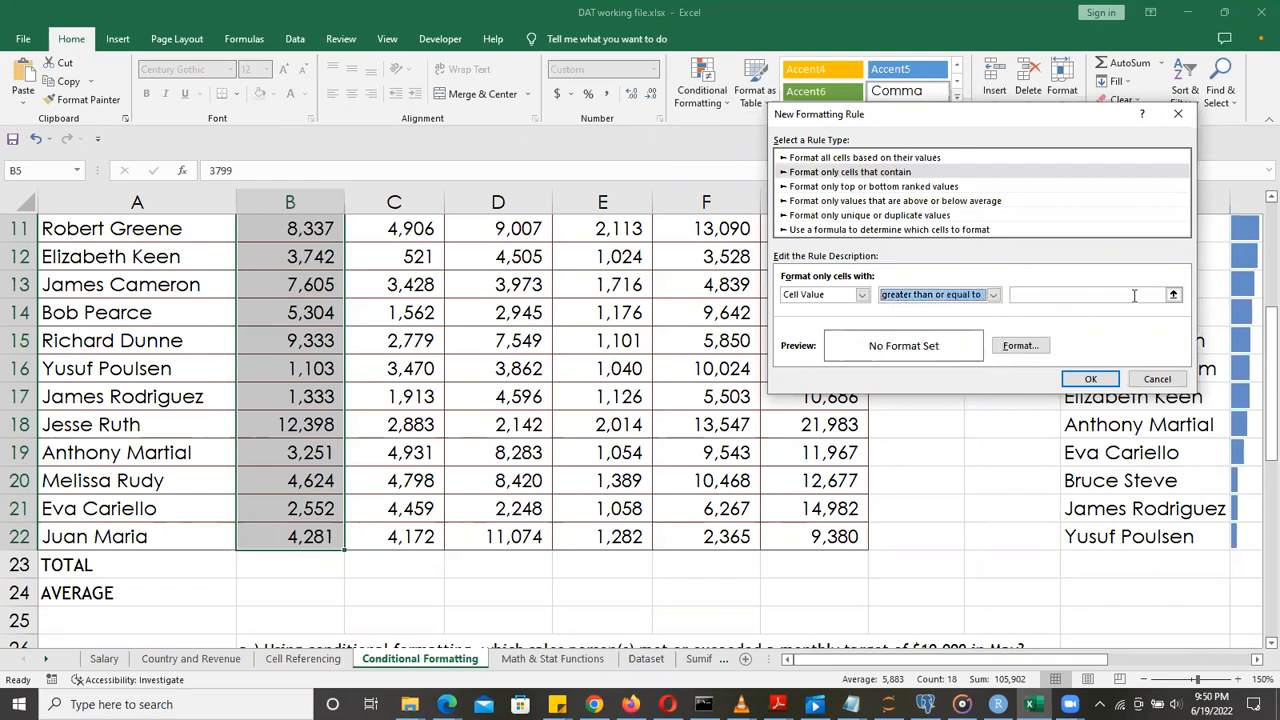
left_click(1105, 295)
type("10000")
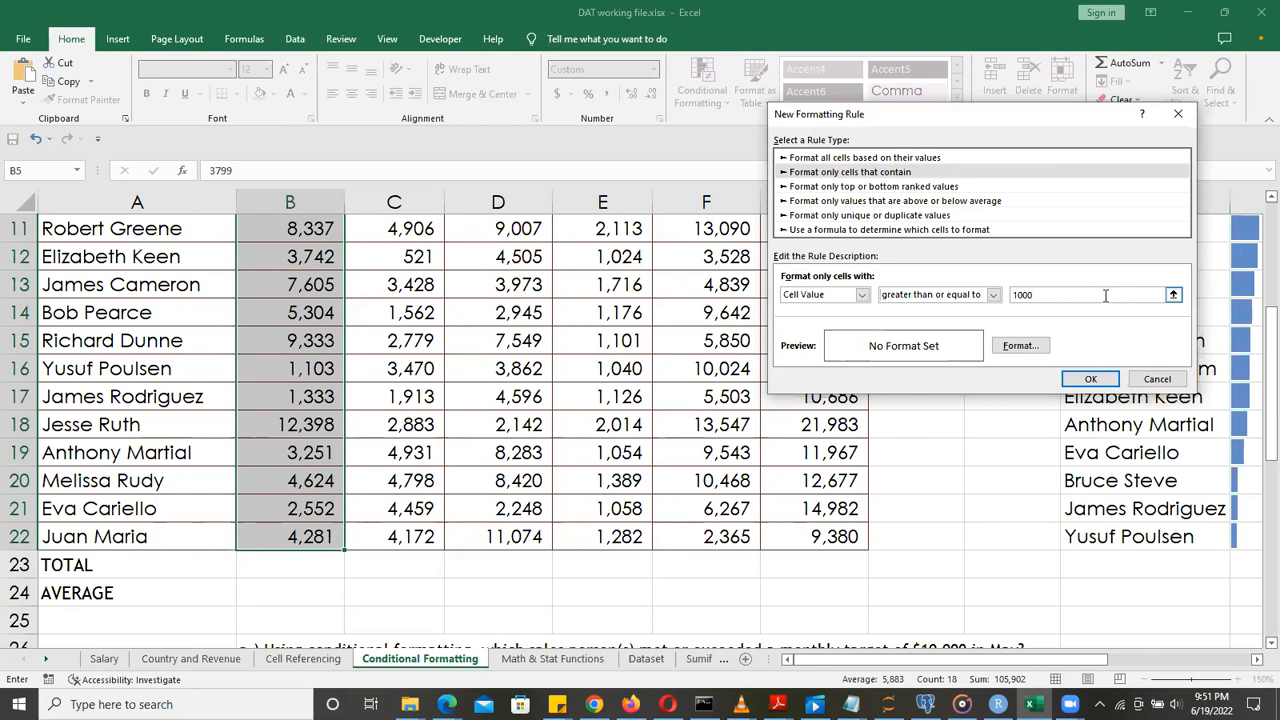
Give the new rule a light blue fill and apply it to the May sales
left_click(1024, 348)
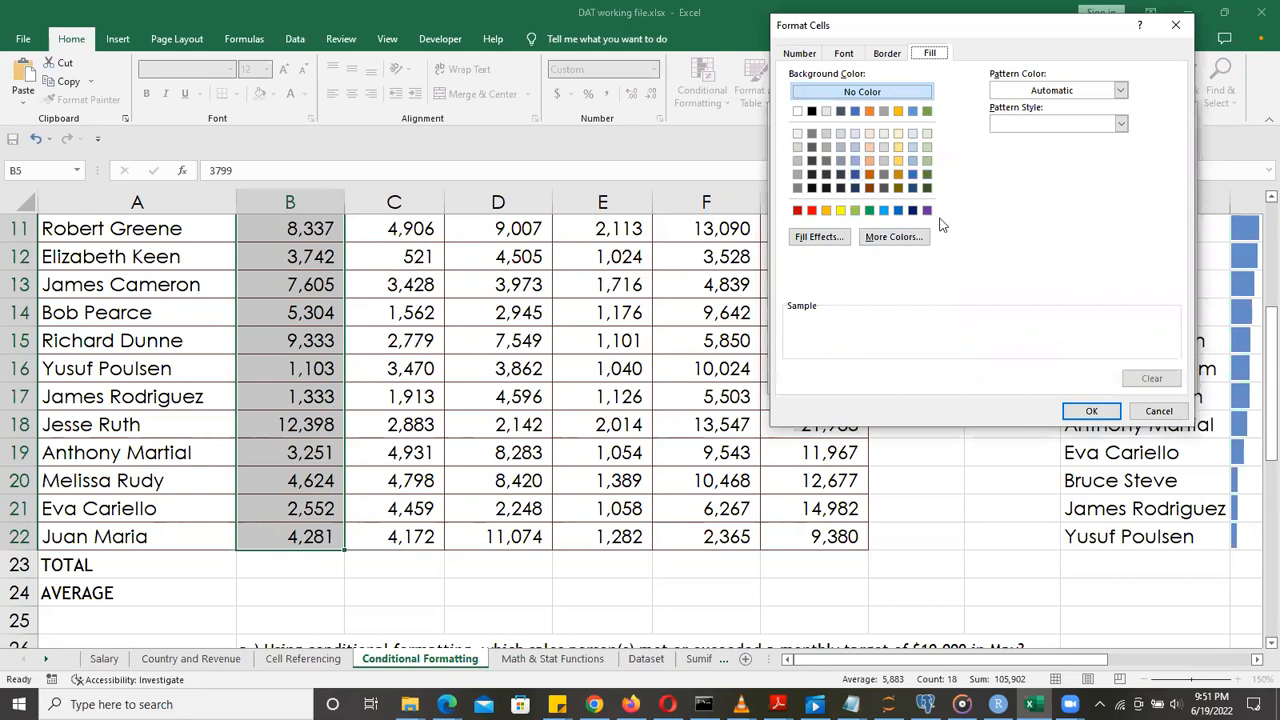
left_click(884, 212)
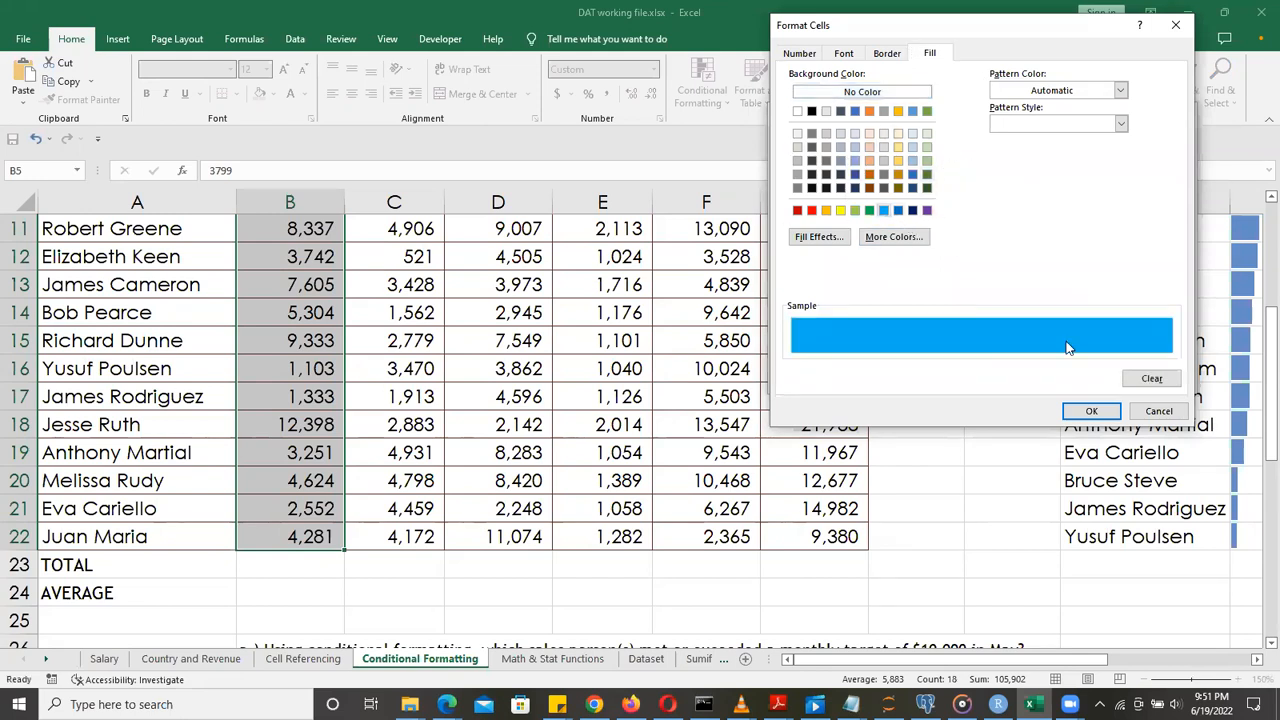
left_click(1092, 413)
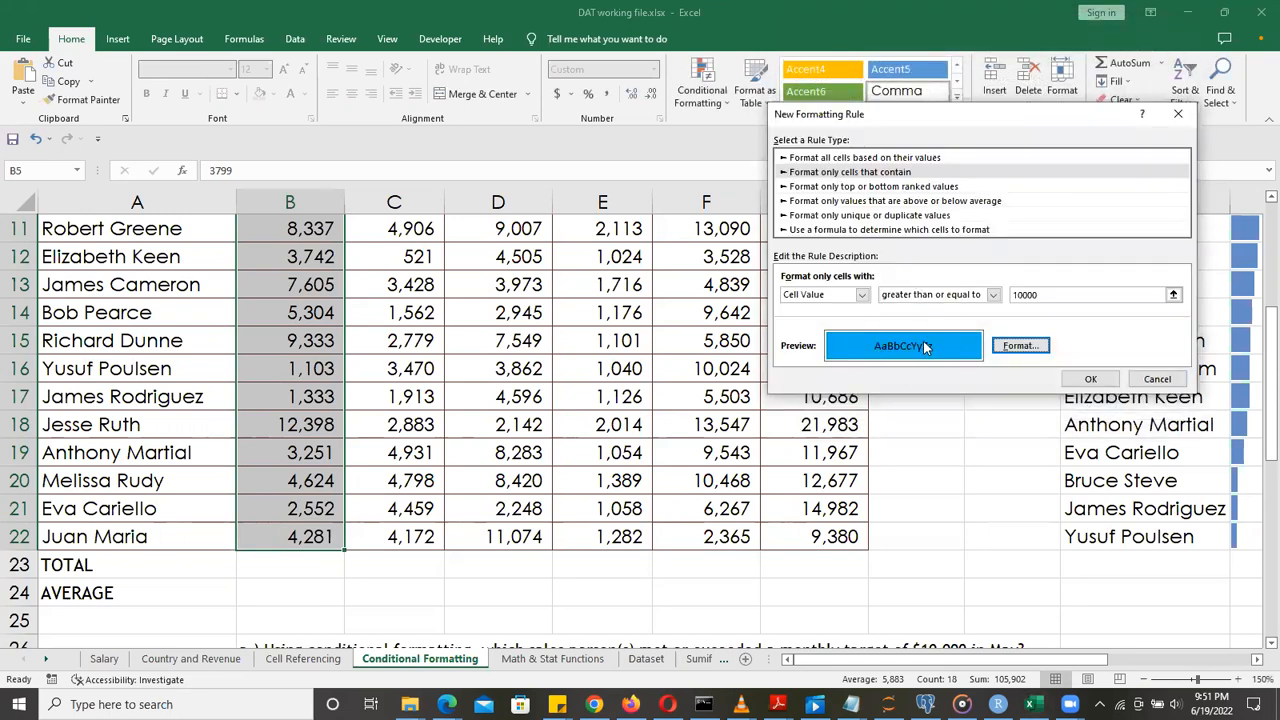
left_click(1097, 378)
left_click_drag(1262, 395, 1258, 447)
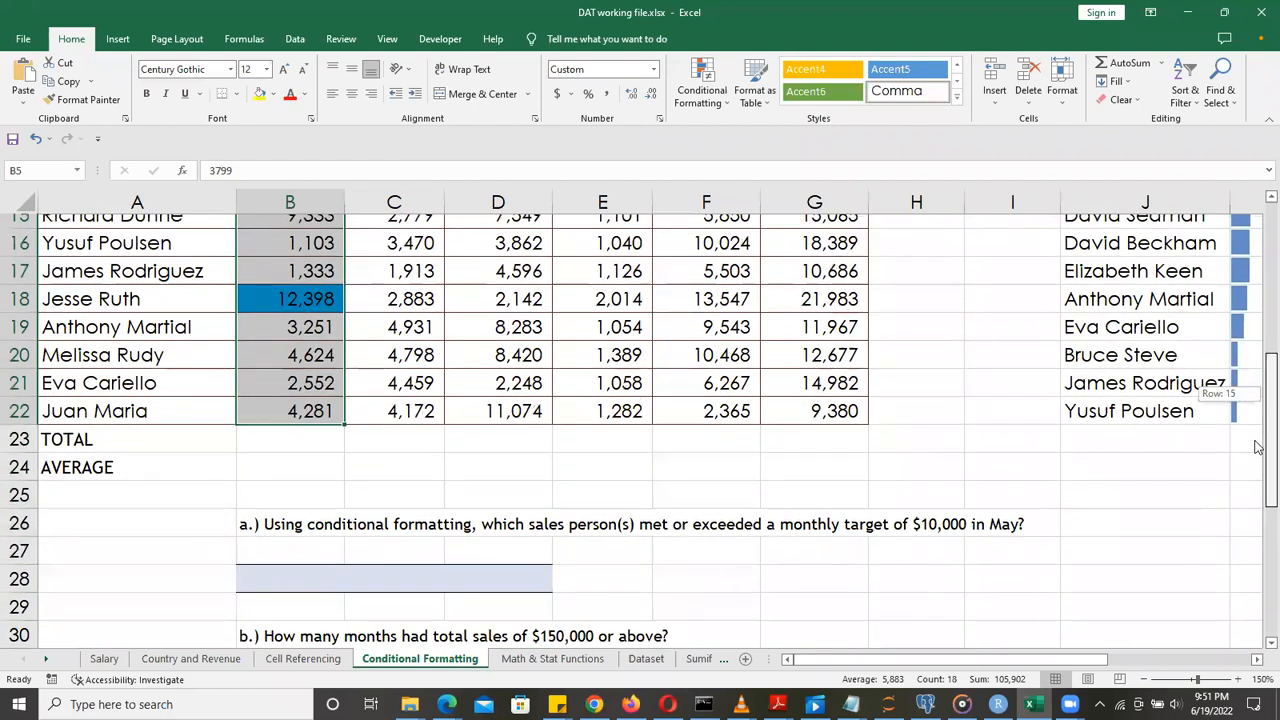
Enter the names of the two salespeople highlighted in the May column as the answer to question a in B28
mouse_move(1258, 447)
left_mouse_down()
mouse_move(1258, 340)
mouse_move(1258, 465)
left_mouse_up()
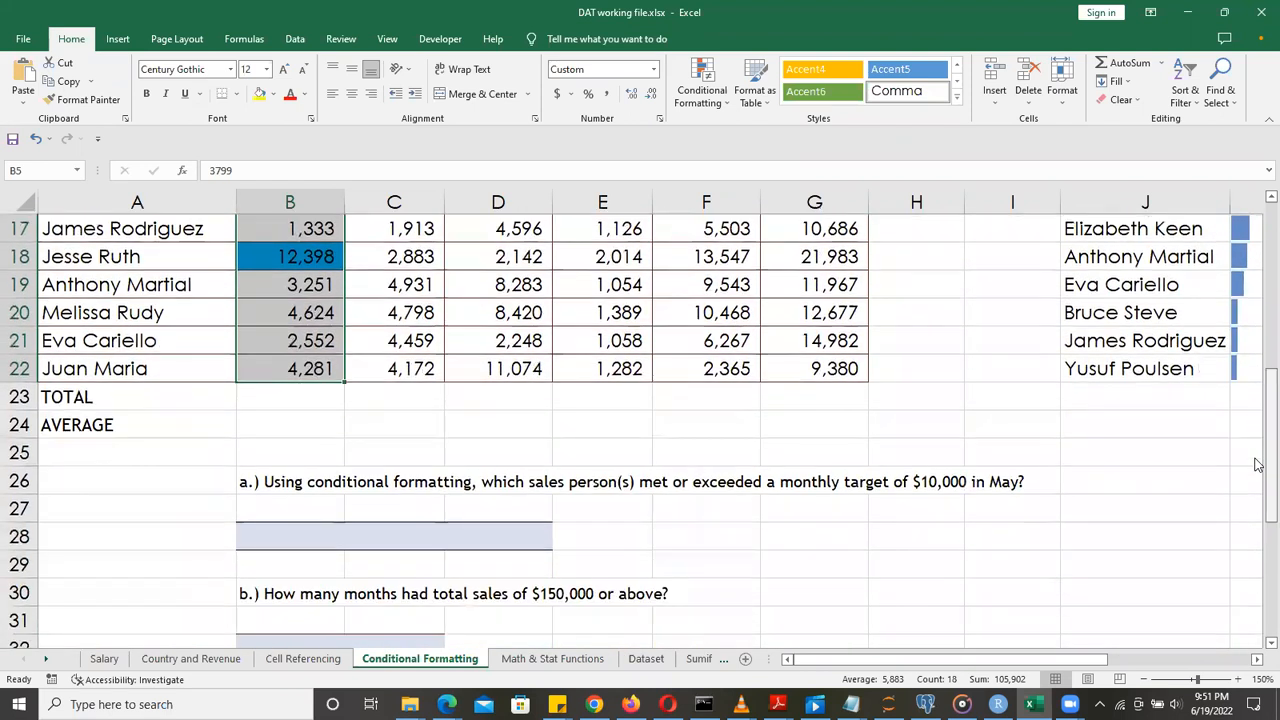
left_click(321, 534)
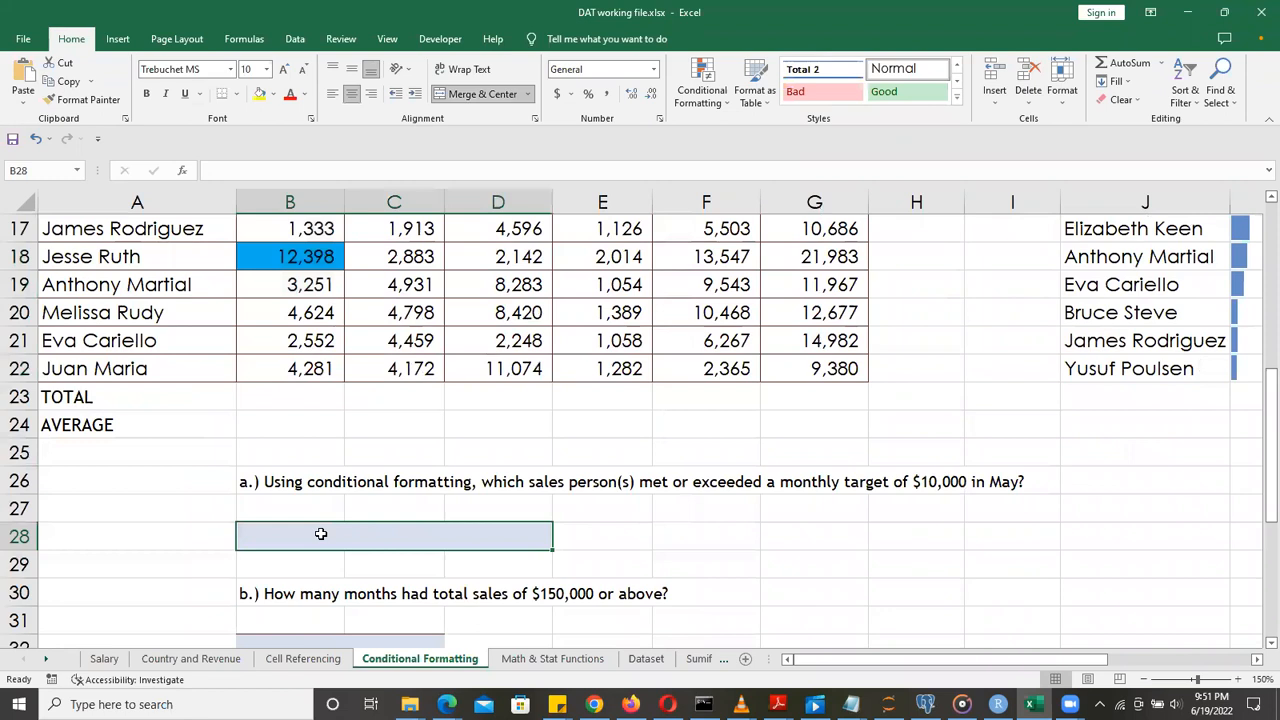
type("J")
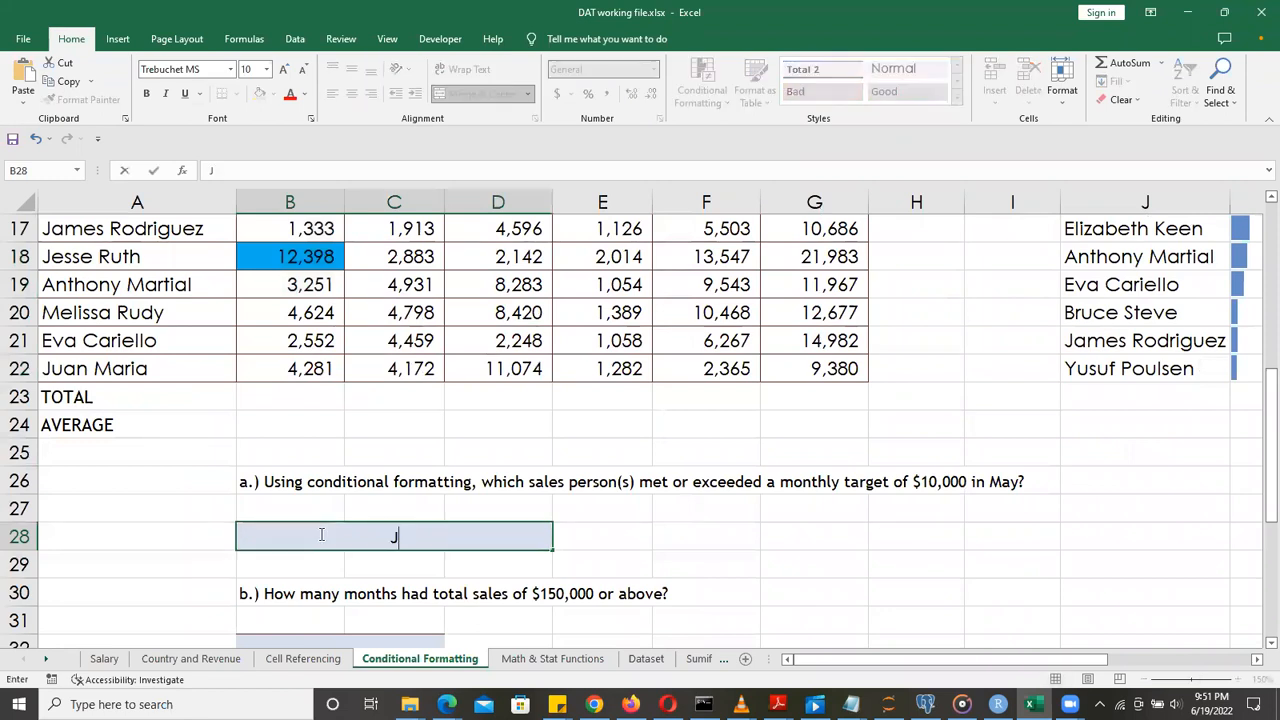
type("app Stamm")
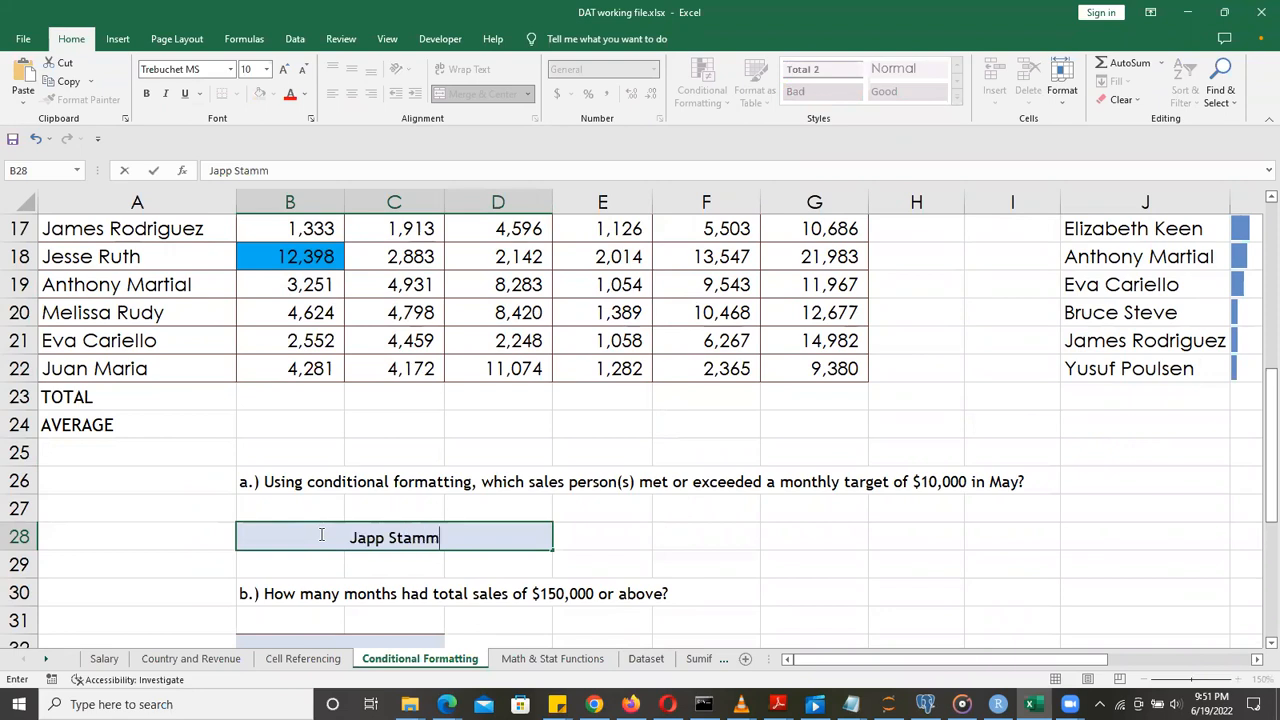
type(", Jesse ZrUth")
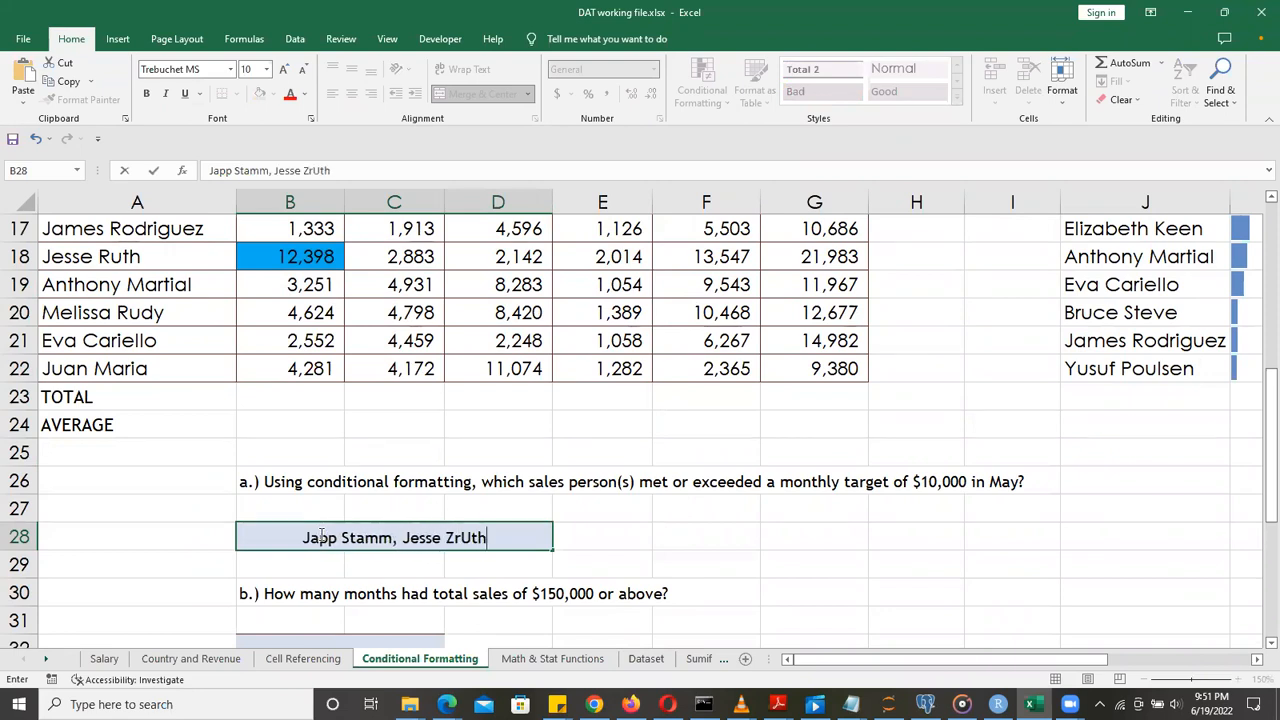
key("BackSpace")
key("BackSpace")
key("BackSpace")
key("BackSpace")
key("BackSpace")
type("Ruth")
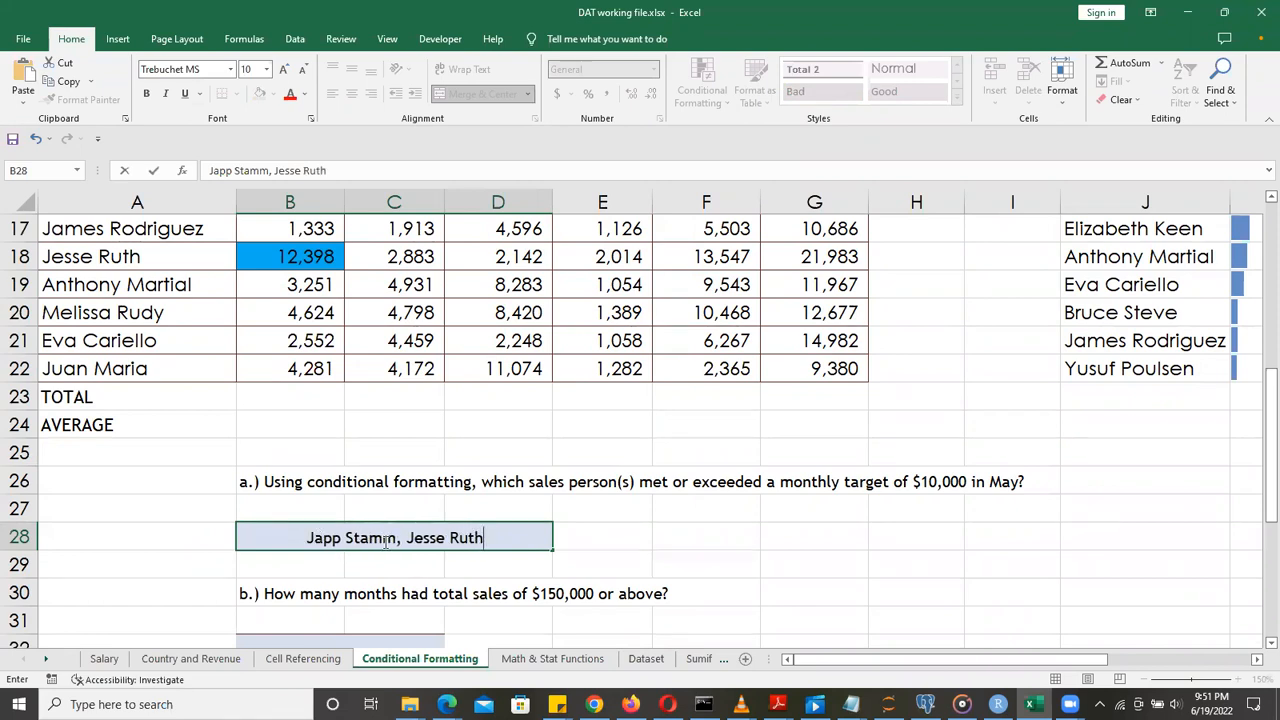
left_click(384, 538)
key("BackSpace")
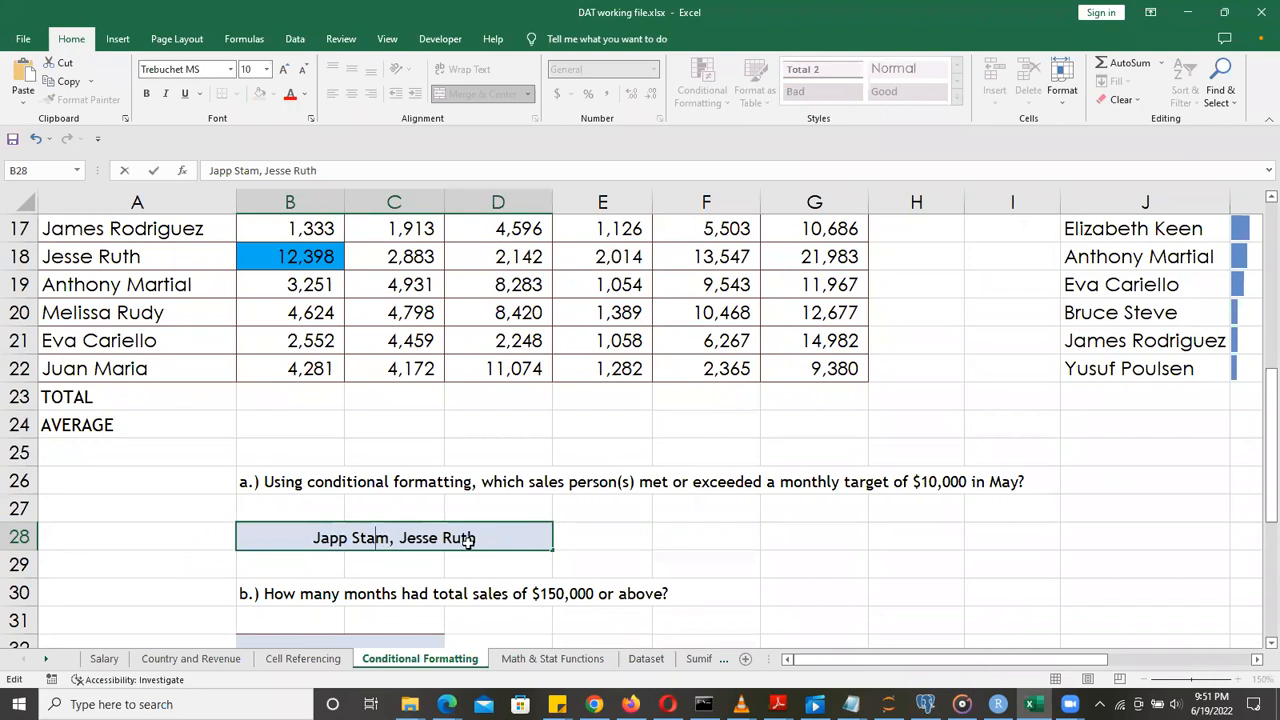
left_click(752, 535)
Total the May sales in B23 with =SUM(B5:B22) and fill the formula across the TOTAL row to G23
left_click_drag(1266, 432, 1258, 456)
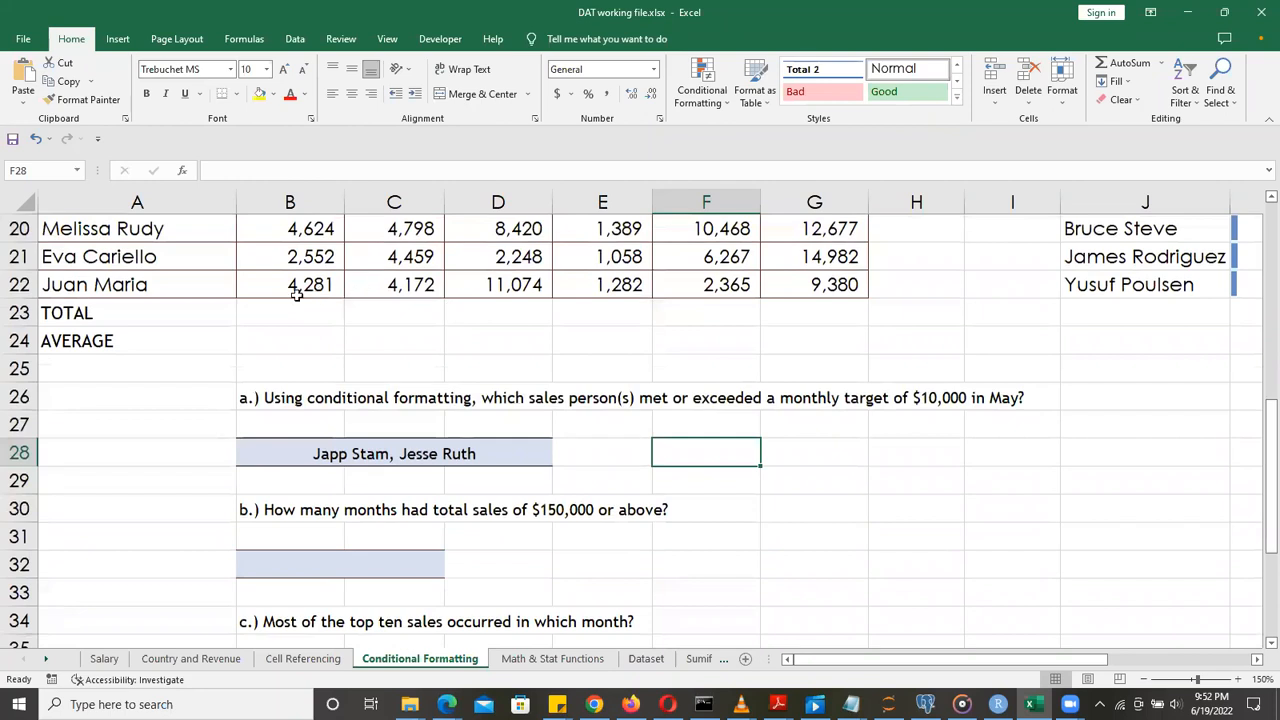
left_click_drag(261, 309, 794, 317)
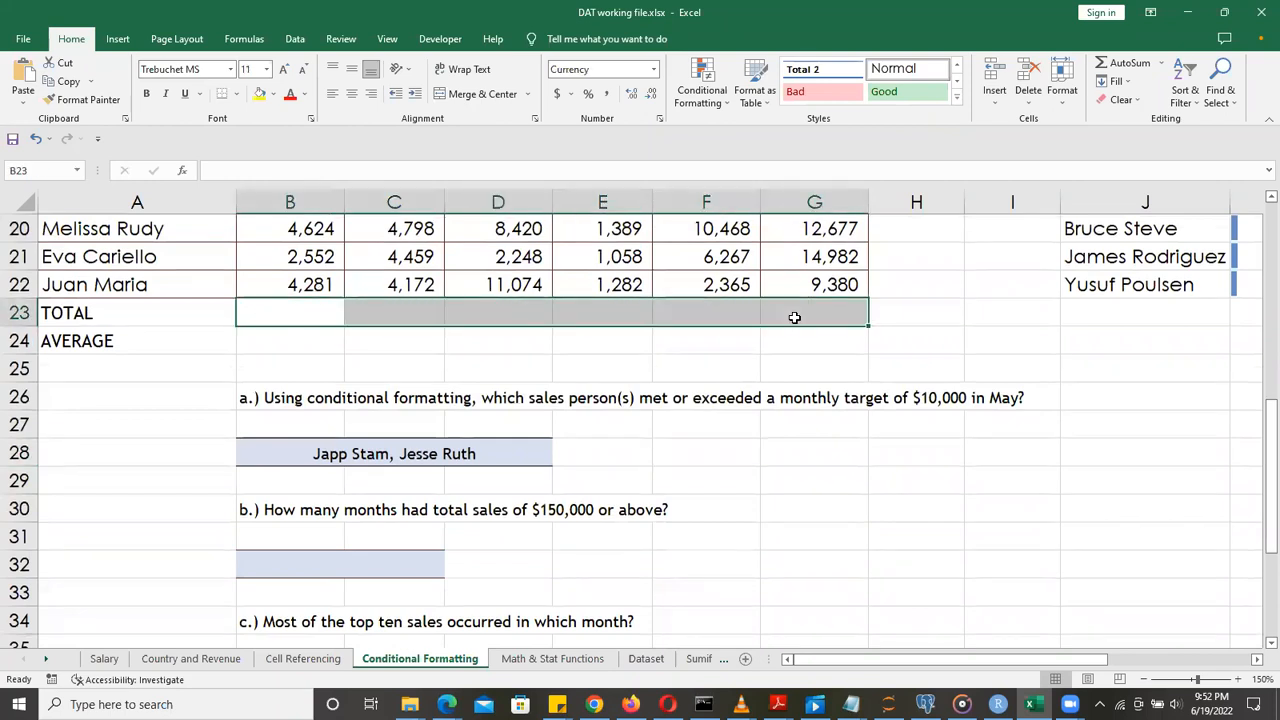
left_click(310, 307)
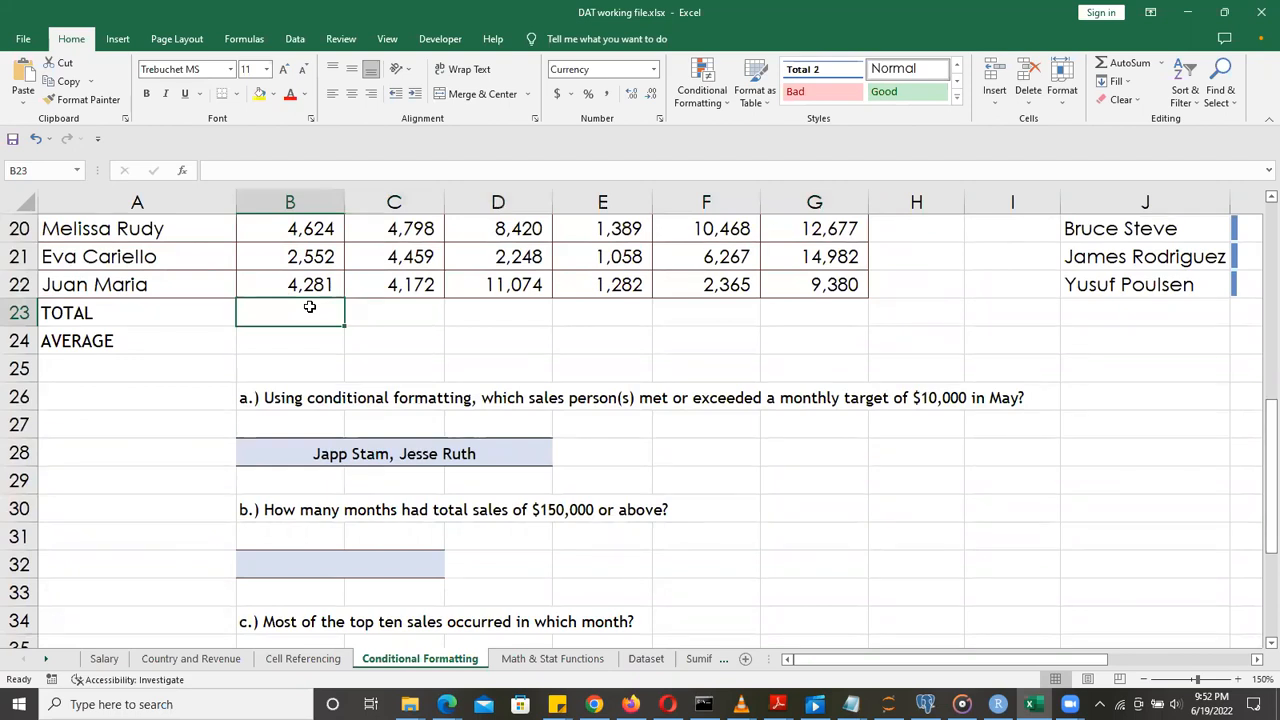
key("alt+equal")
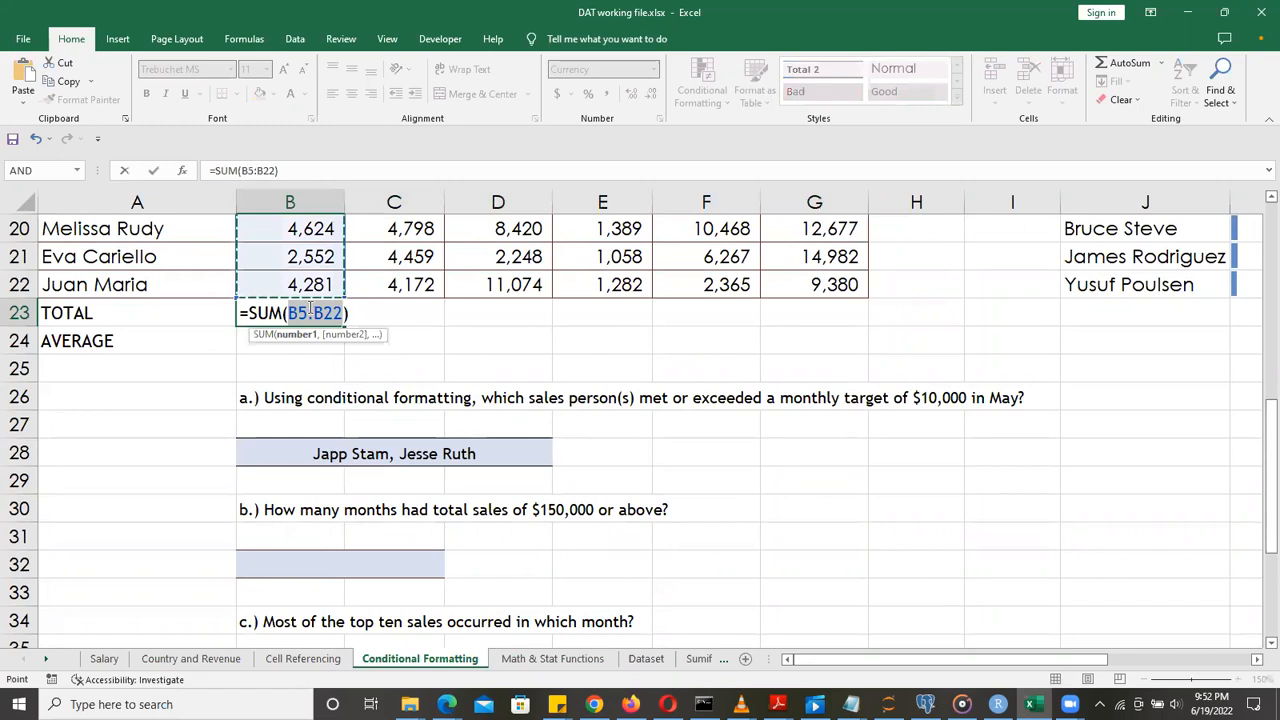
key("Return")
left_click(310, 310)
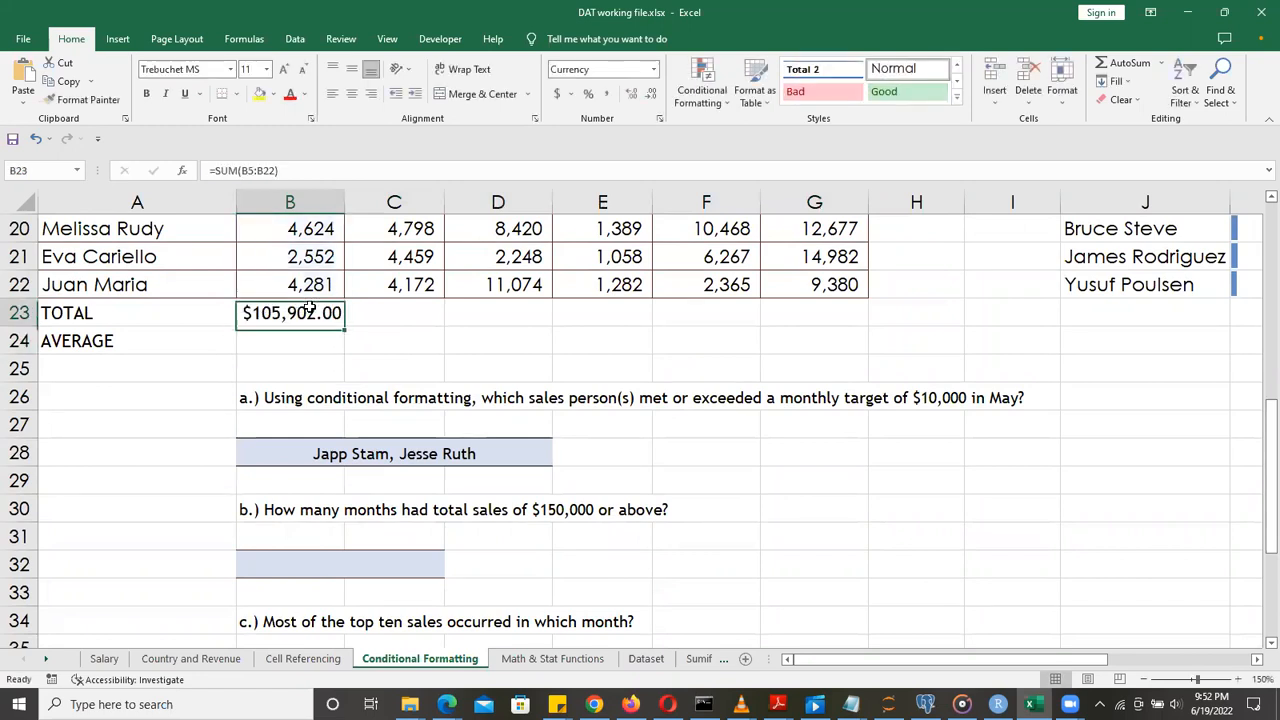
left_click_drag(342, 322, 857, 312)
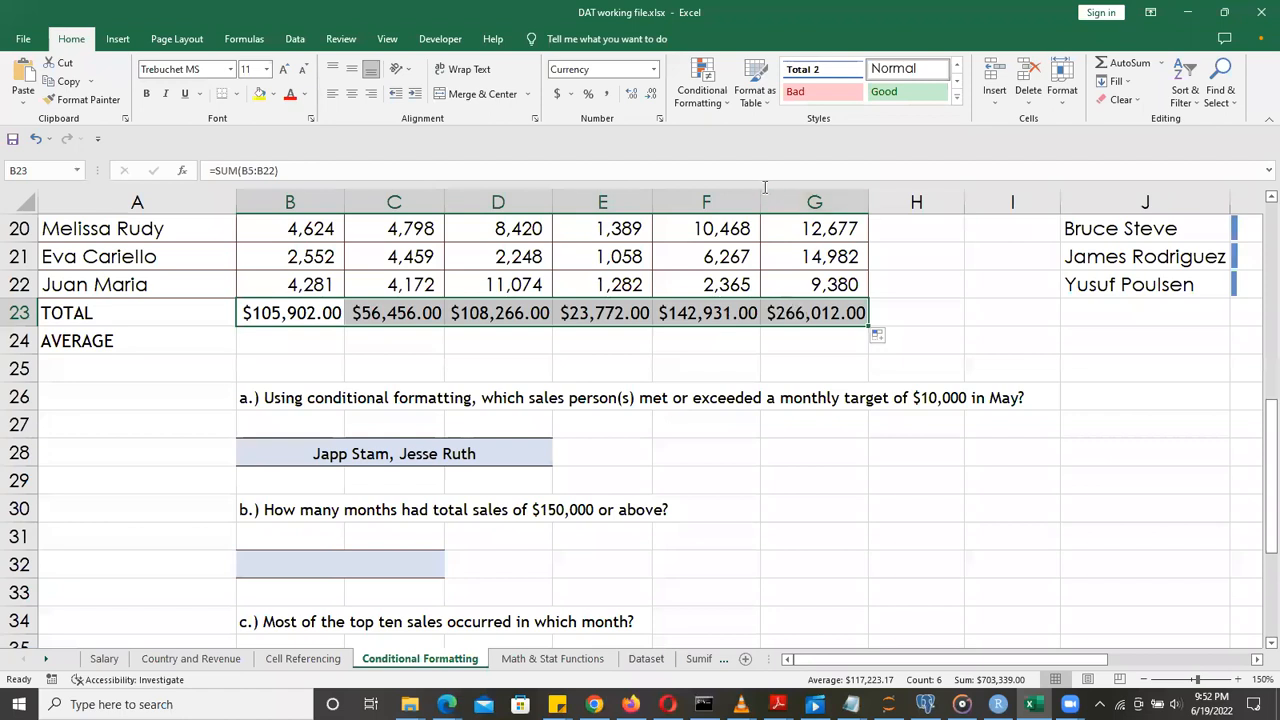
Start a conditional formatting rule on totals B23:G23 for cell values greater than or equal to a threshold
left_click(728, 108)
mouse_move(736, 134)
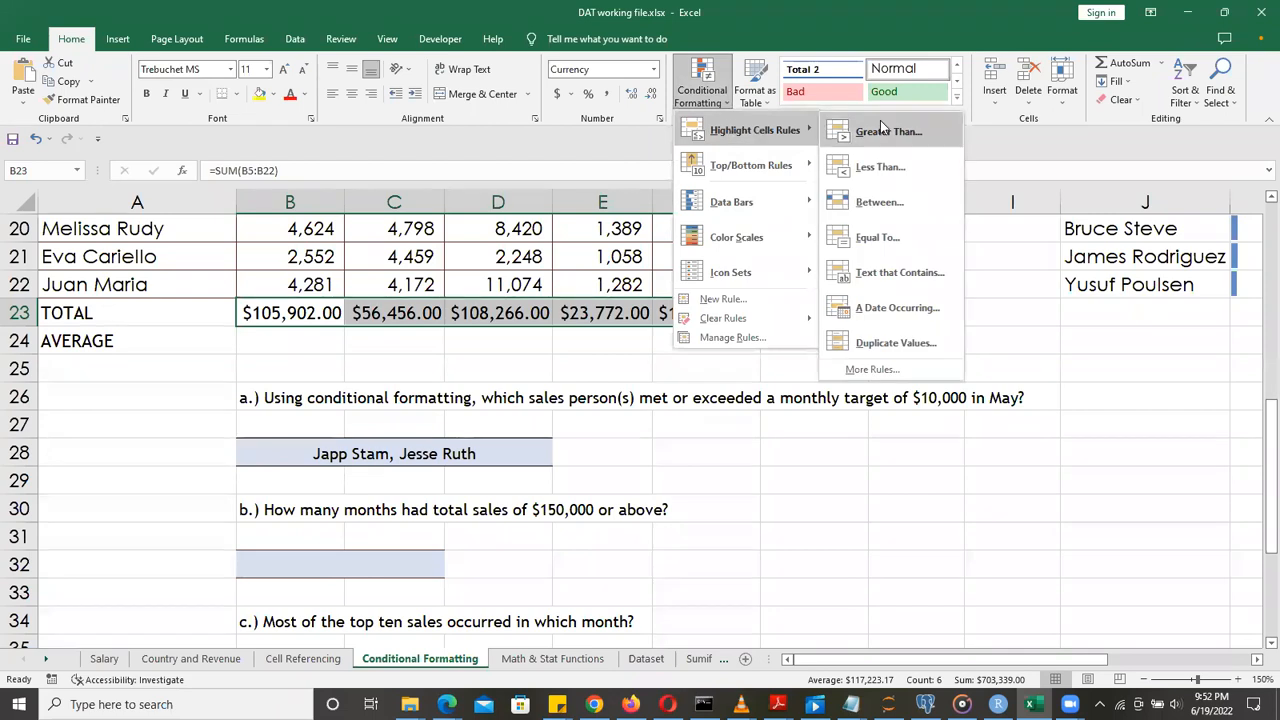
left_click(893, 370)
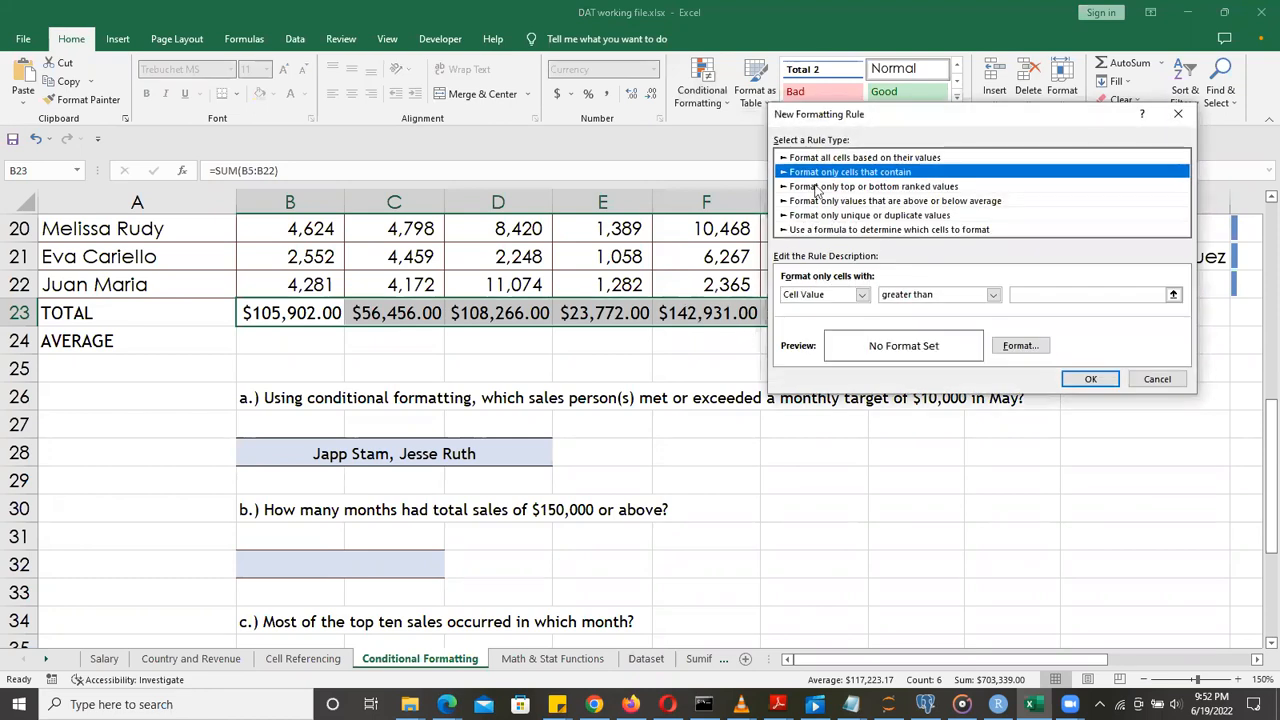
left_click(993, 296)
left_click(940, 372)
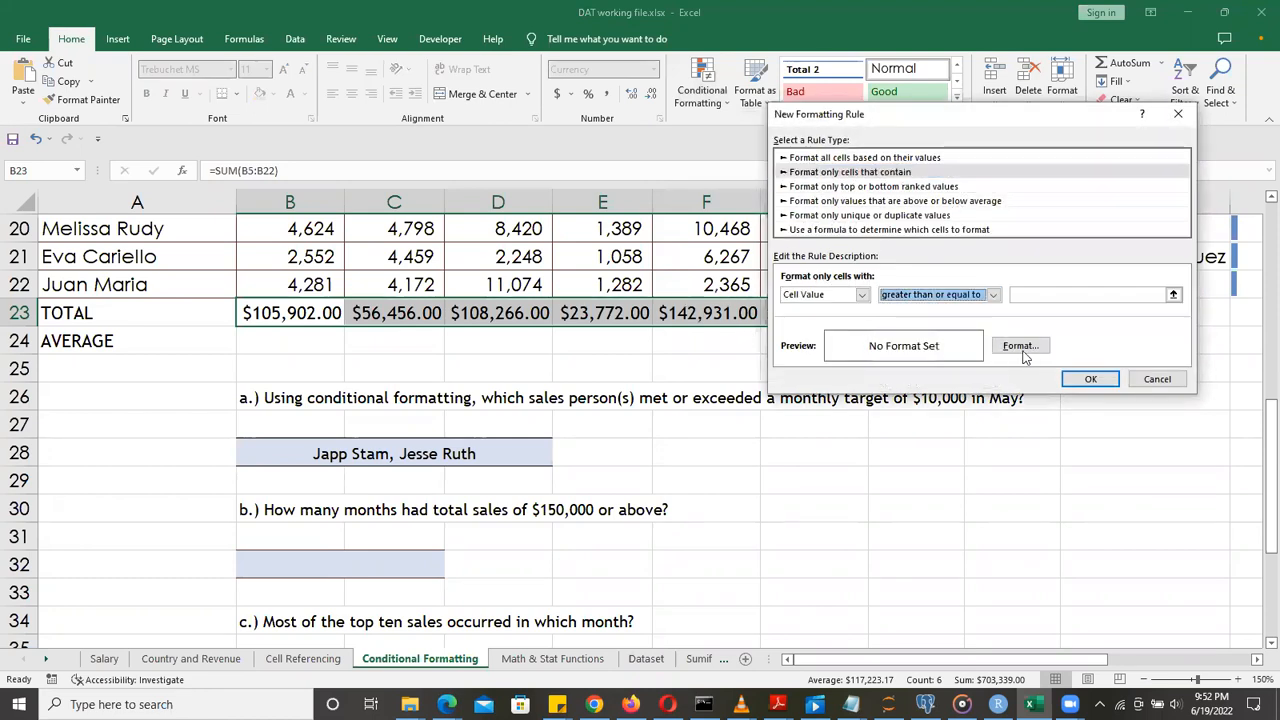
Give the rule a light green fill and a threshold of 150000, and apply it to the totals
left_click(1020, 346)
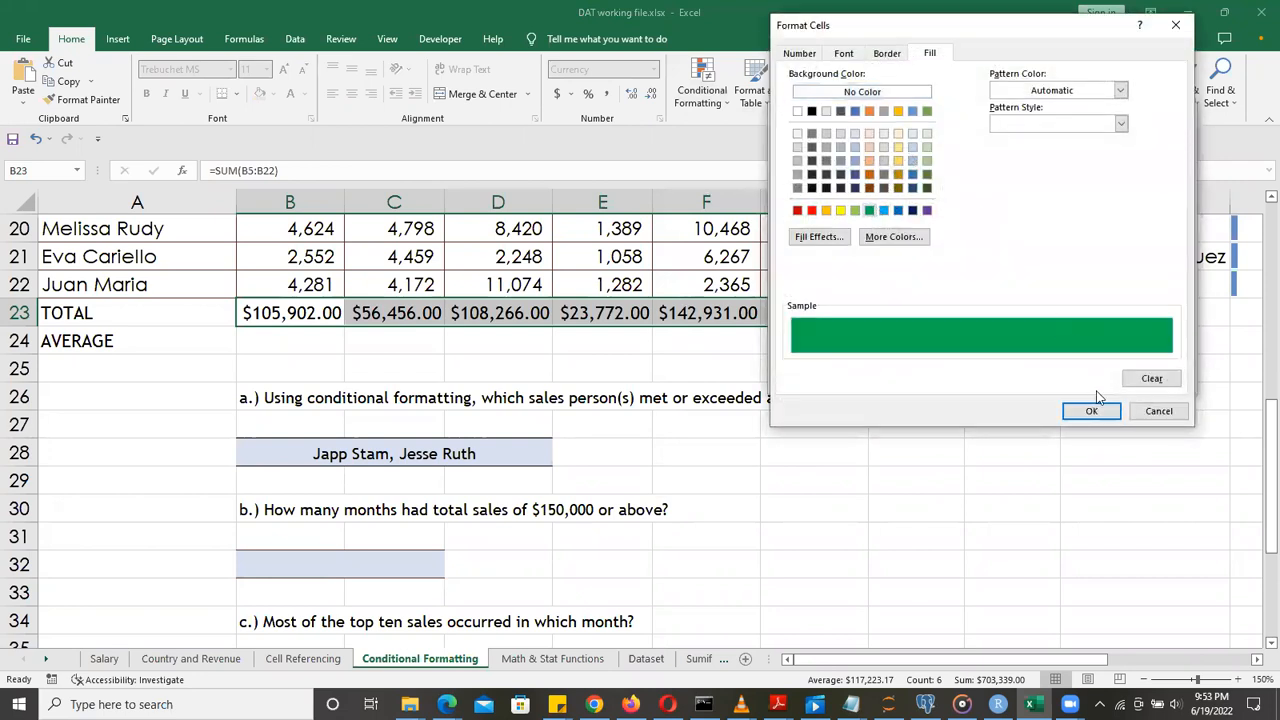
left_click(854, 210)
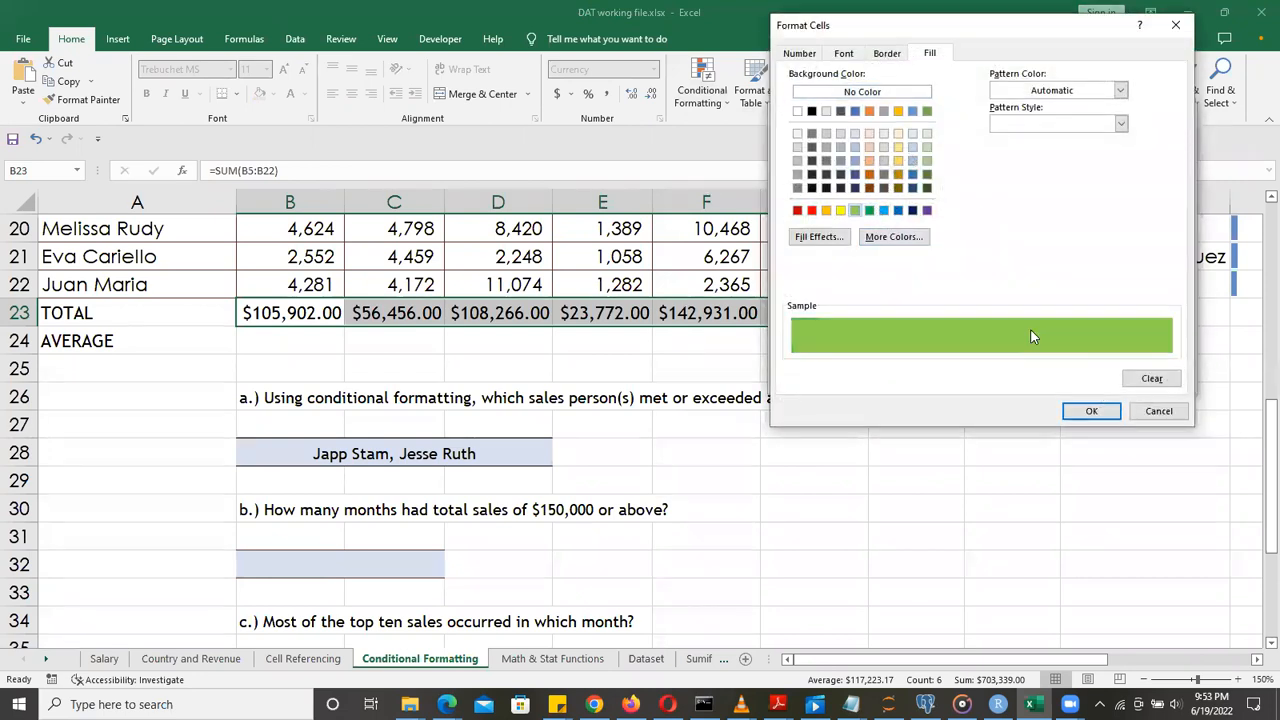
left_click(1093, 411)
left_click(1092, 378)
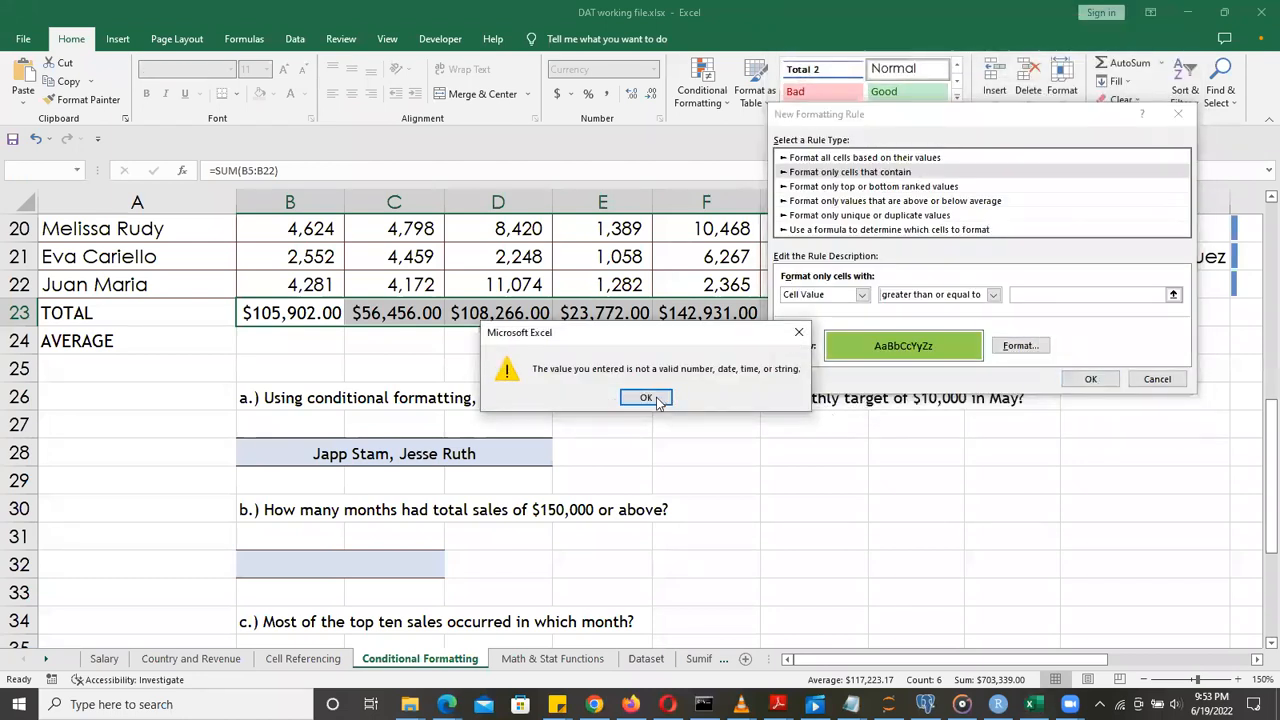
left_click(647, 398)
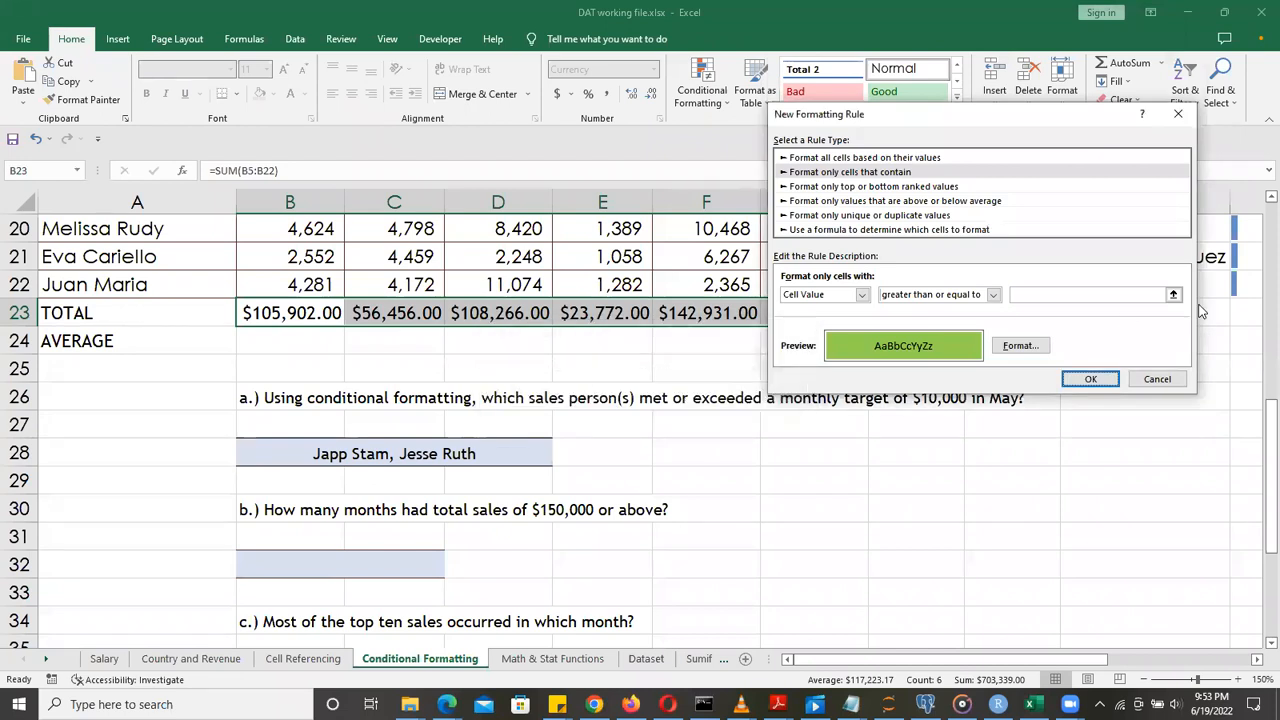
left_click(1088, 294)
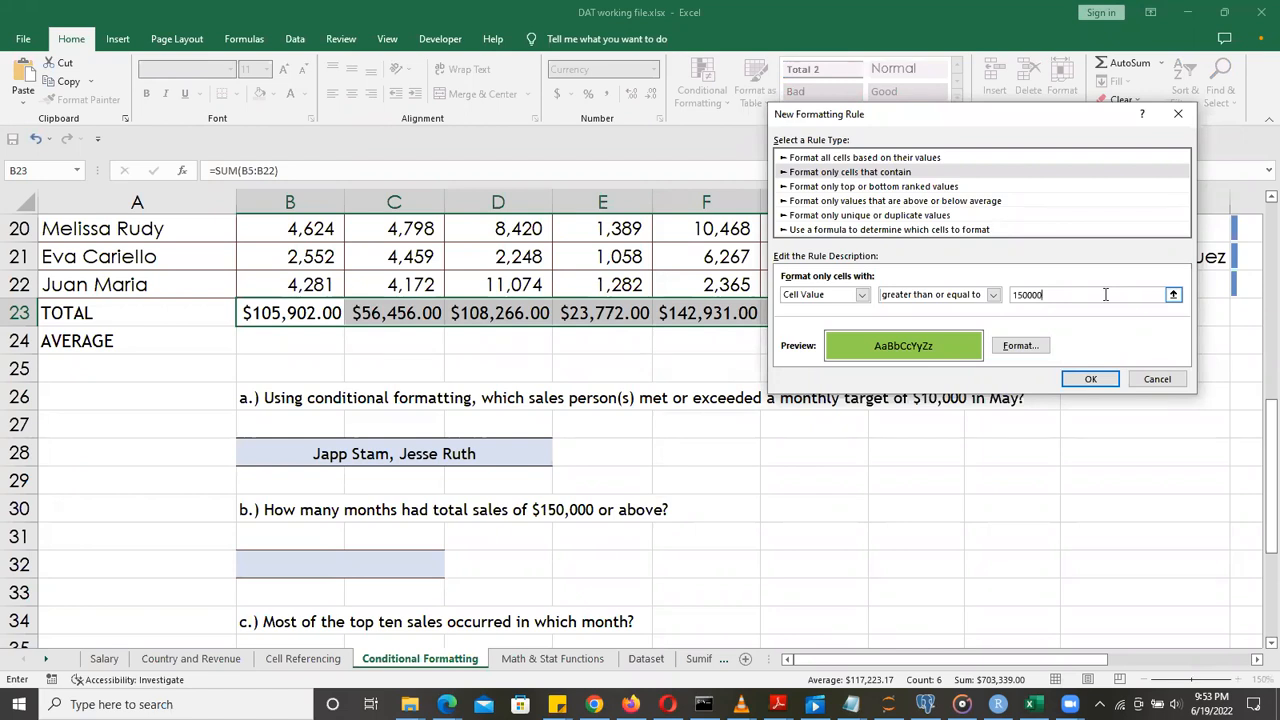
left_click(1090, 379)
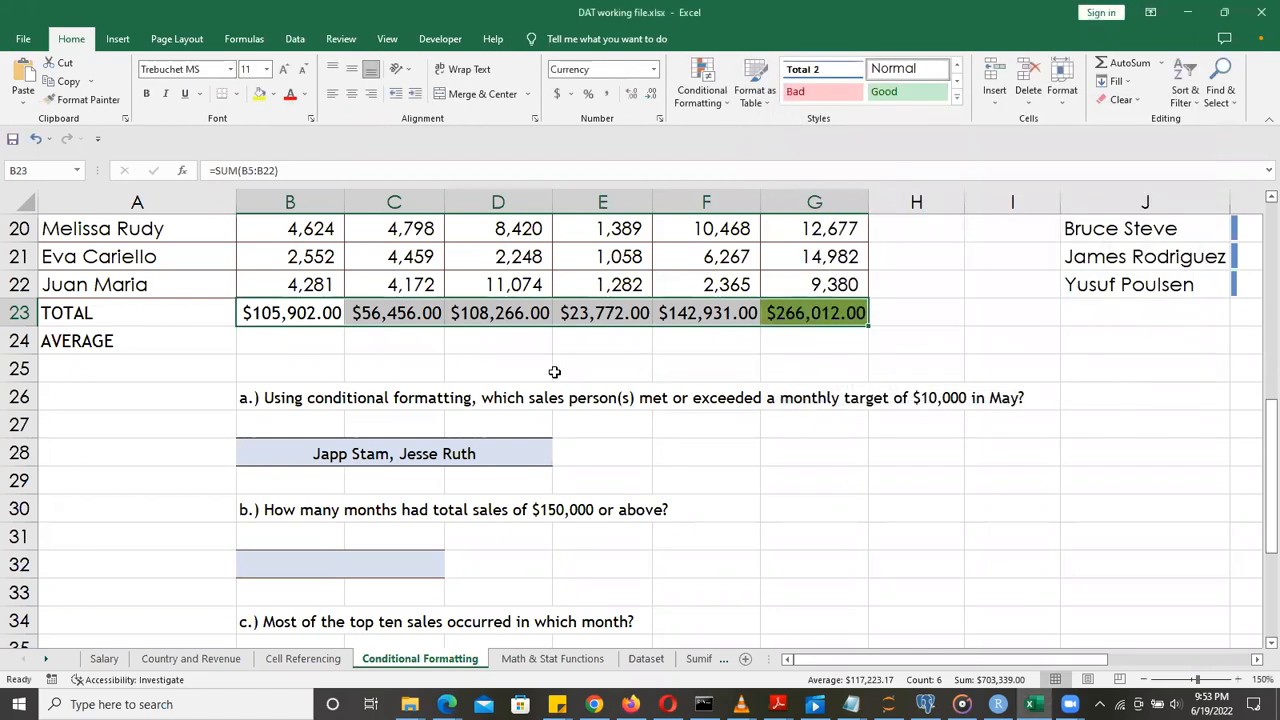
Review the monthly totals and enter October as the answer to question b in B32
left_click_drag(262, 312, 740, 312)
left_click(805, 313)
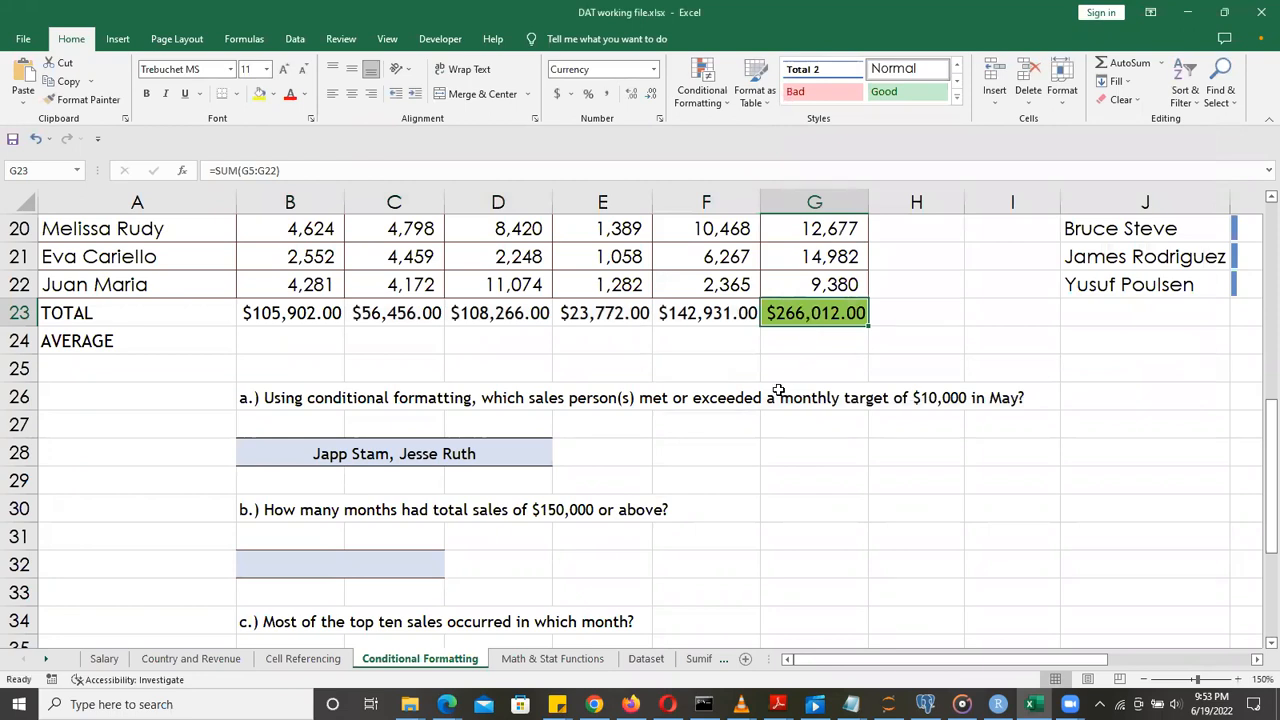
left_click(417, 564)
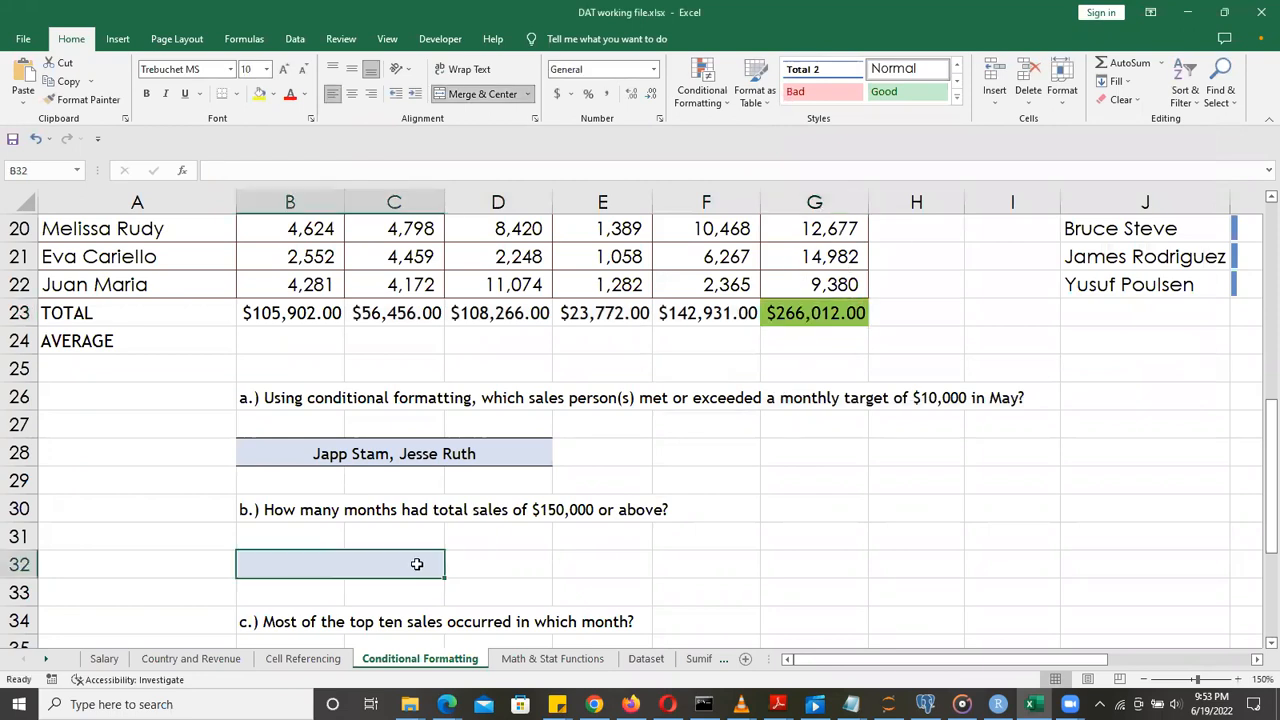
type("Octobe")
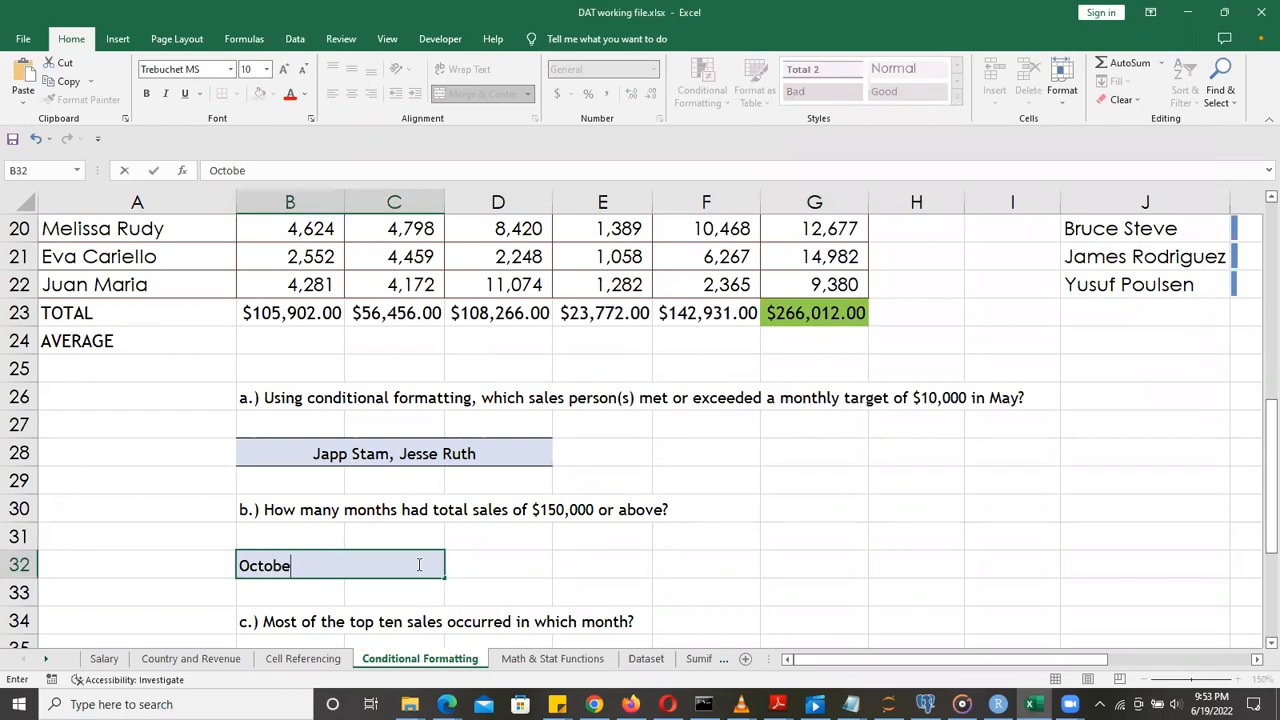
type("r")
Highlight the top 10 values in the monthly sales range B5:G22 with Yellow Fill with Dark Yellow Text
left_click(1258, 645)
left_click(1258, 645)
left_click(1258, 645)
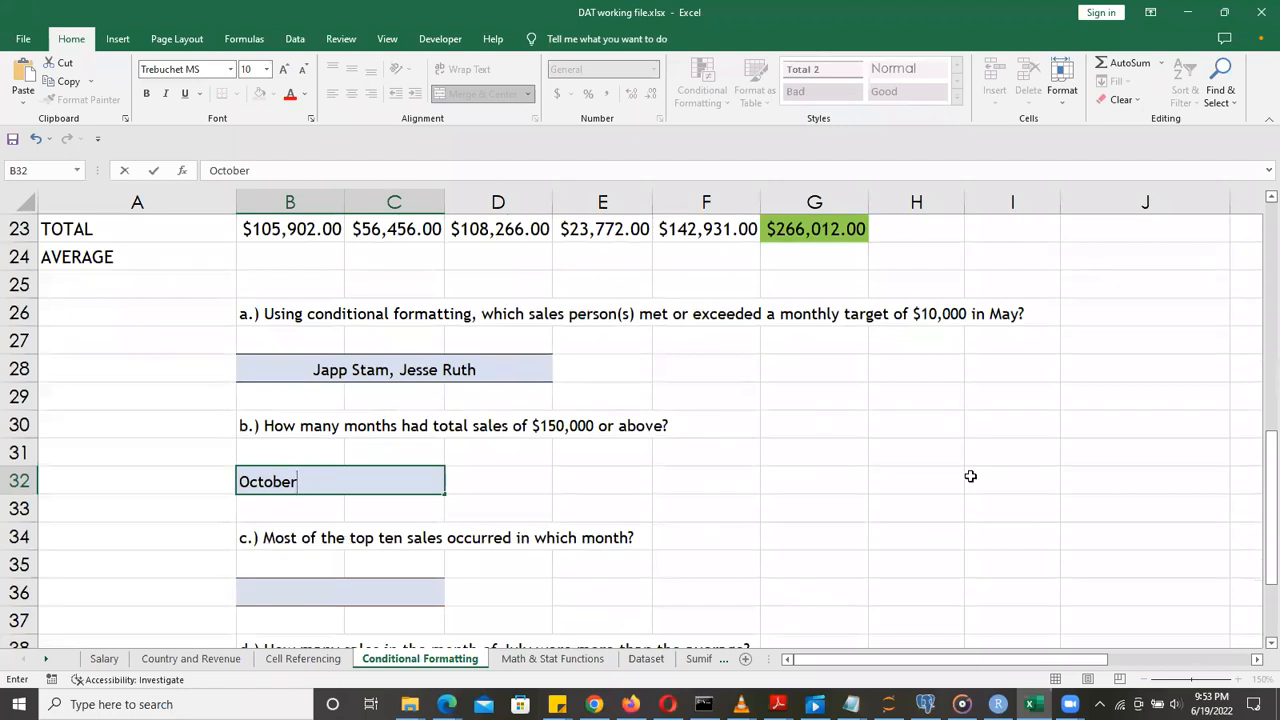
left_click_drag(1257, 521, 1258, 392)
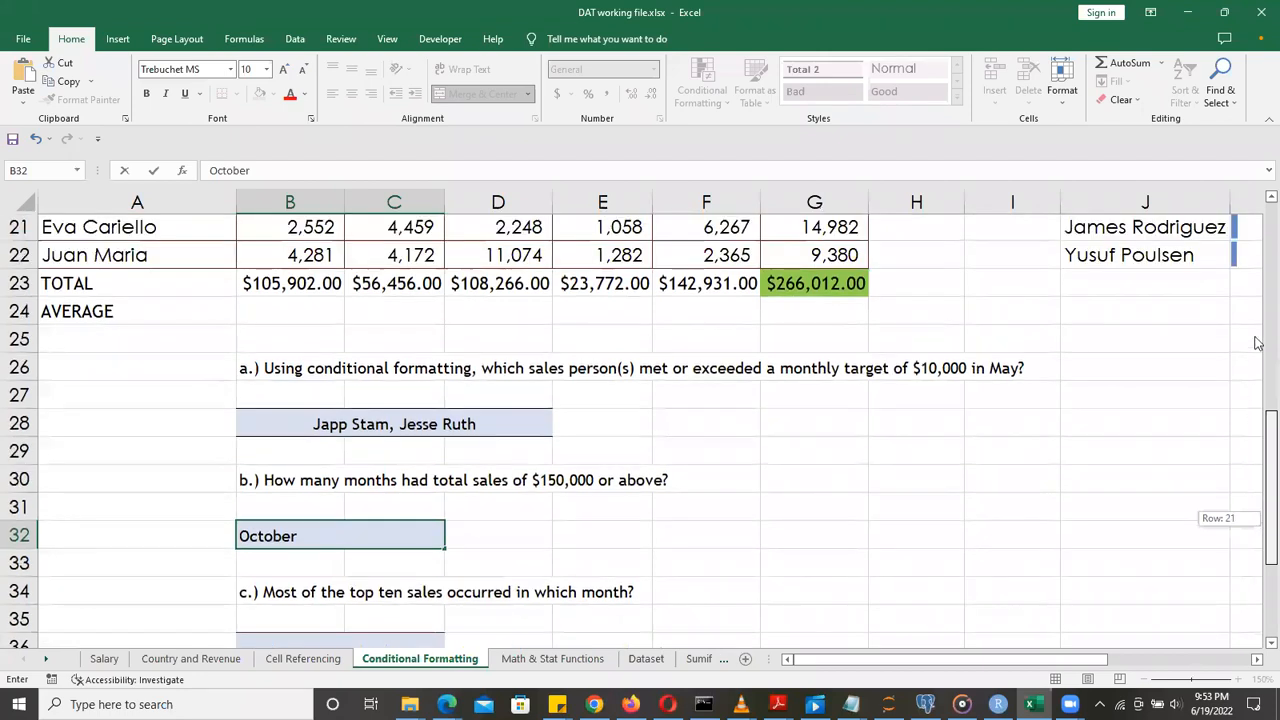
left_click_drag(1257, 332, 1257, 315)
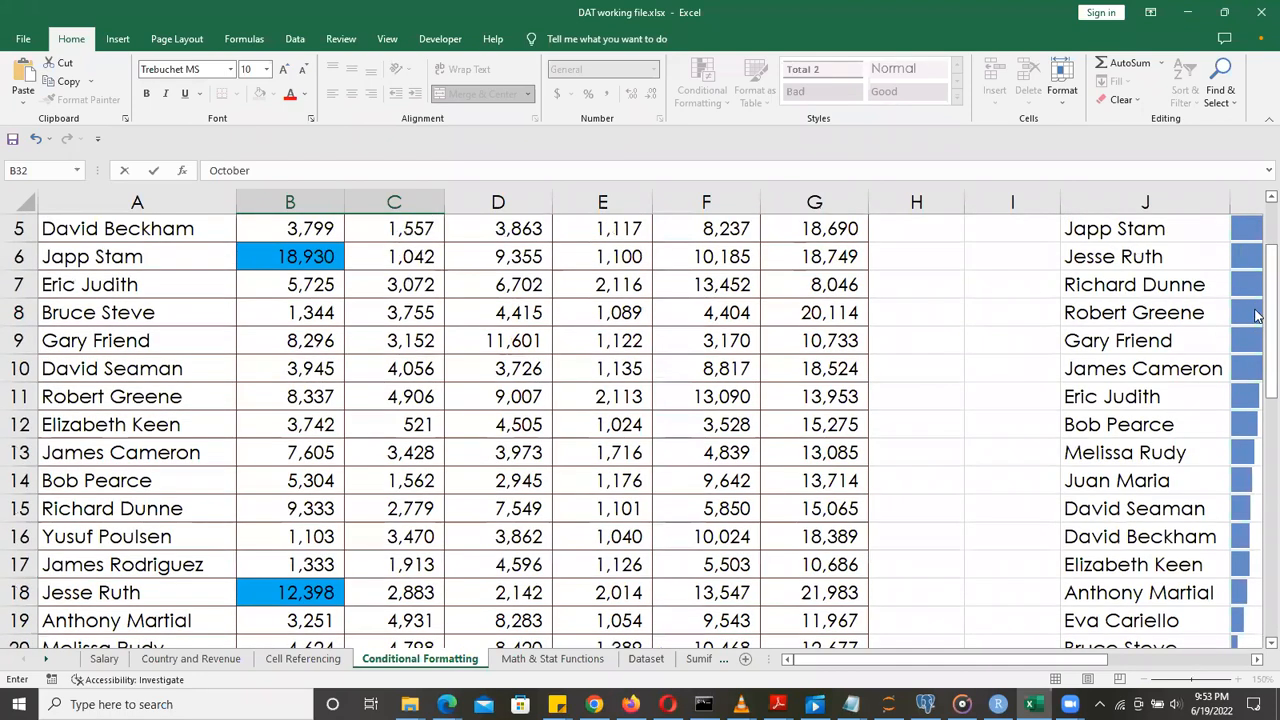
scroll(374, 318, "up", 1)
left_click_drag(290, 302, 602, 386)
left_click_drag(828, 663, 868, 612)
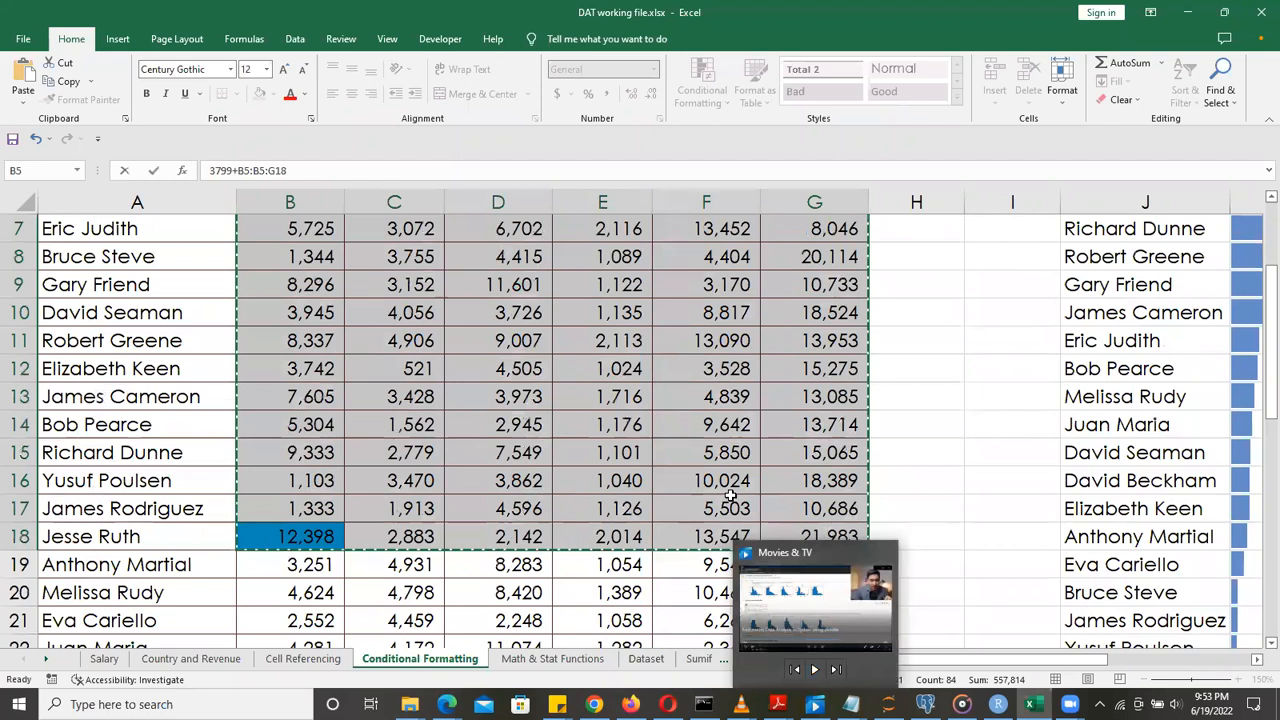
key("Escape")
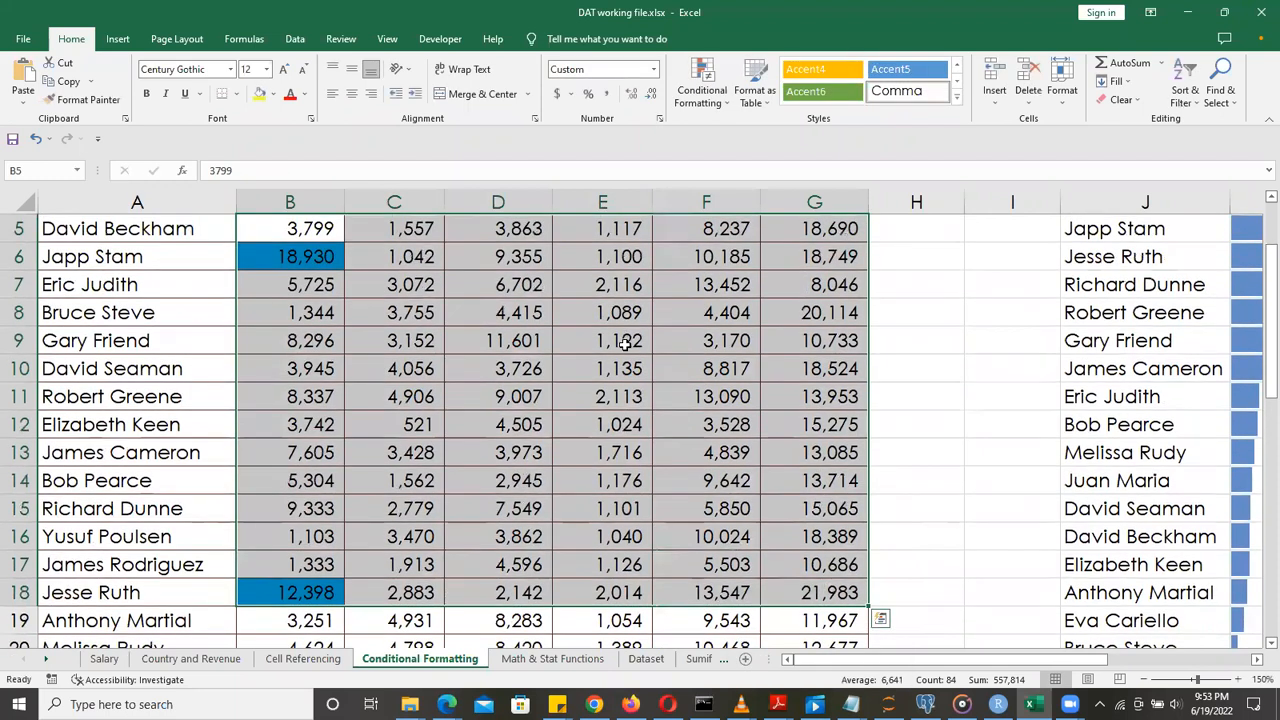
key("shift+Down")
key("shift+Down")
key("shift+Down")
key("shift+Down")
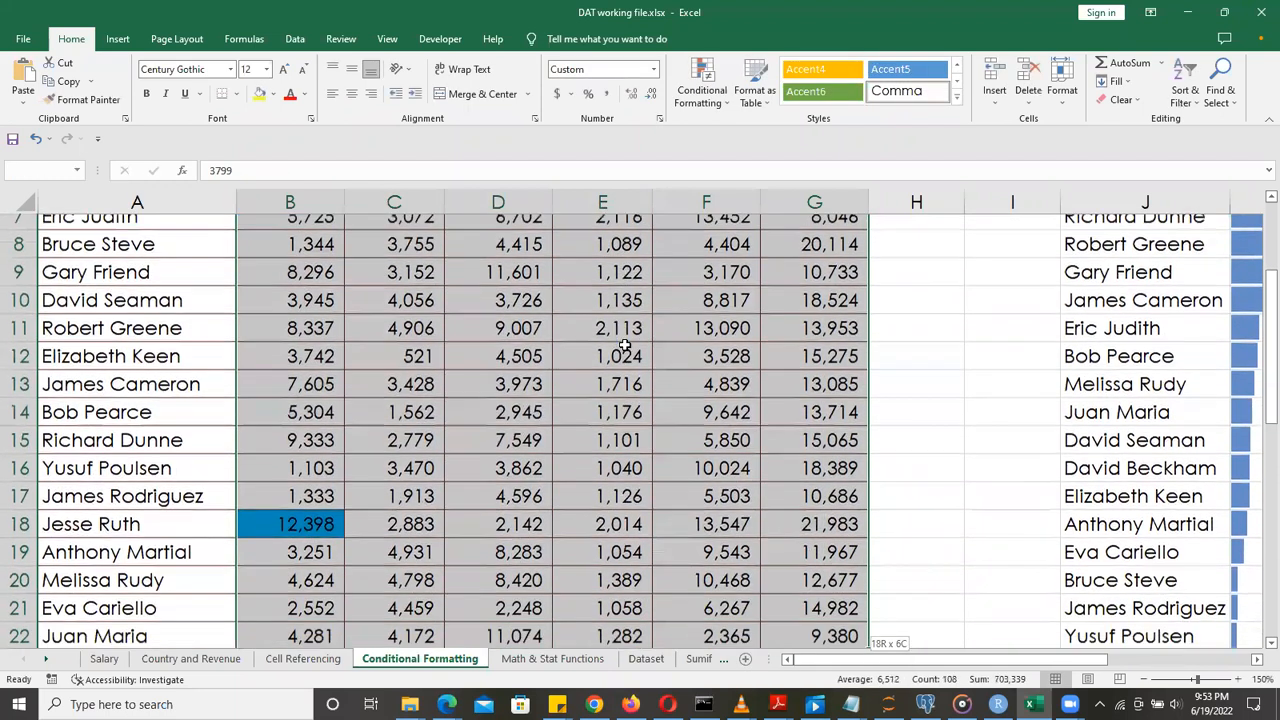
key("shift+Down")
key("shift+Up")
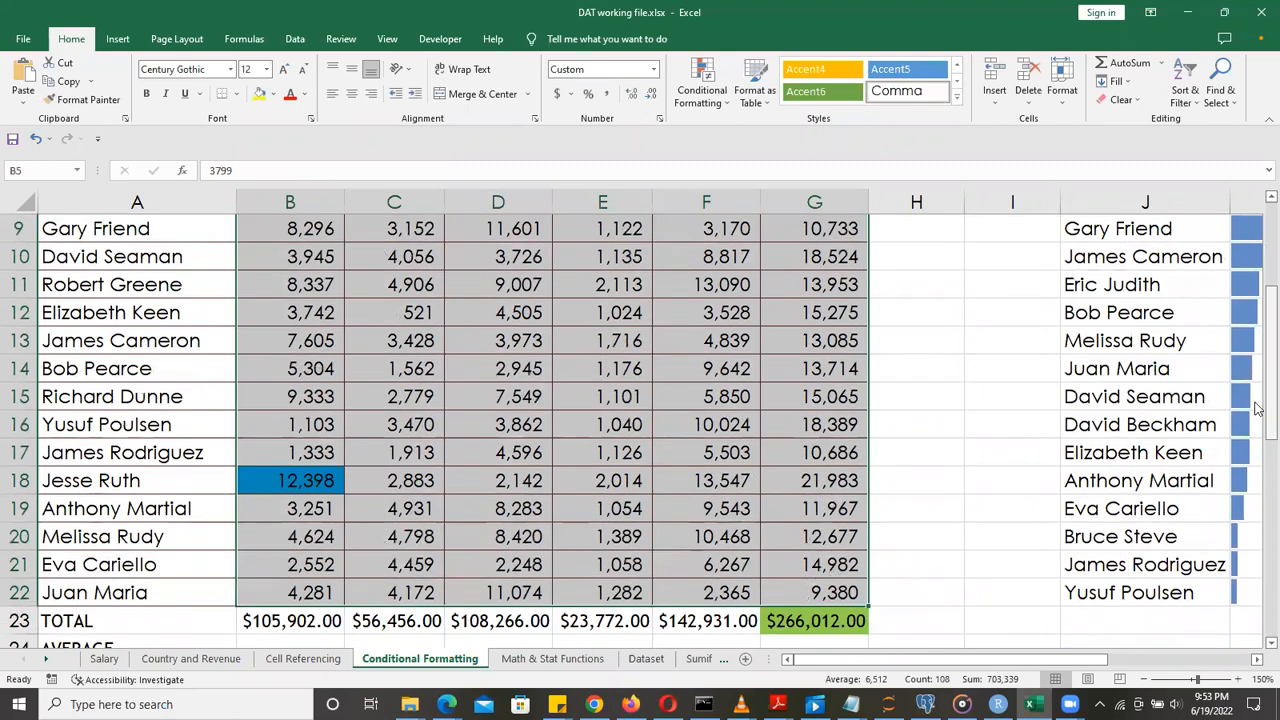
scroll(1257, 408, "up", 2)
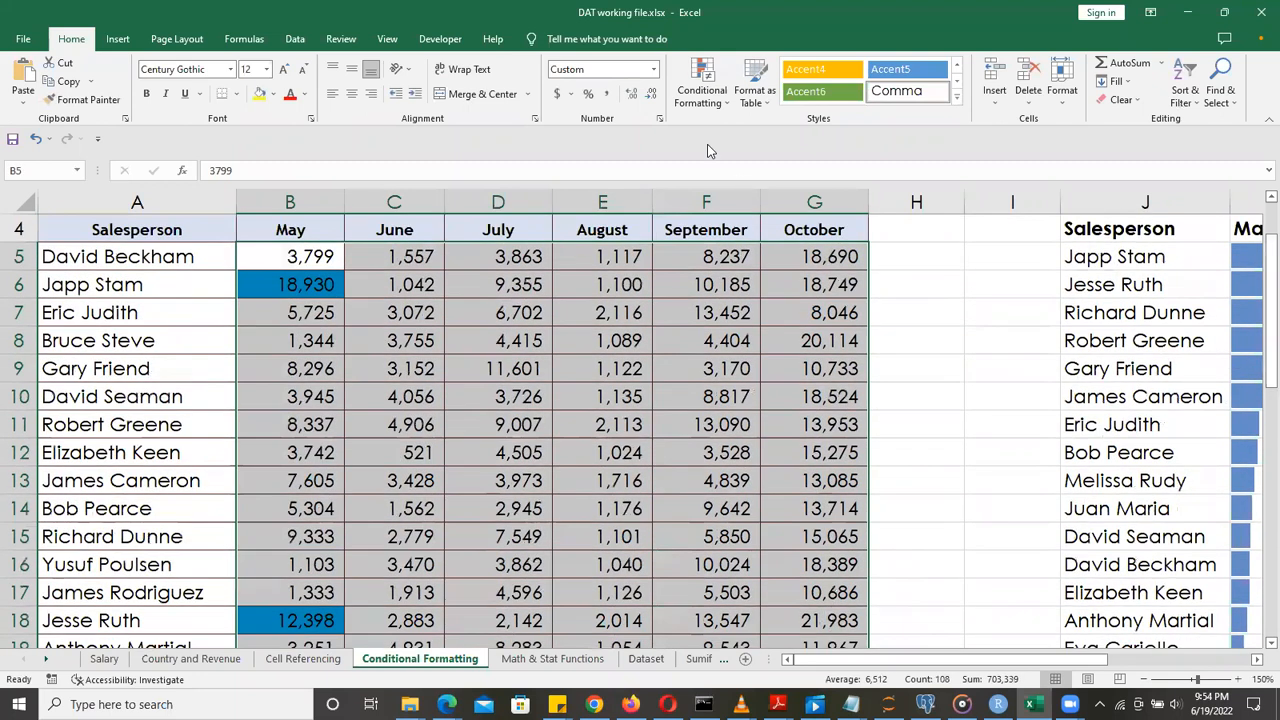
left_click(718, 105)
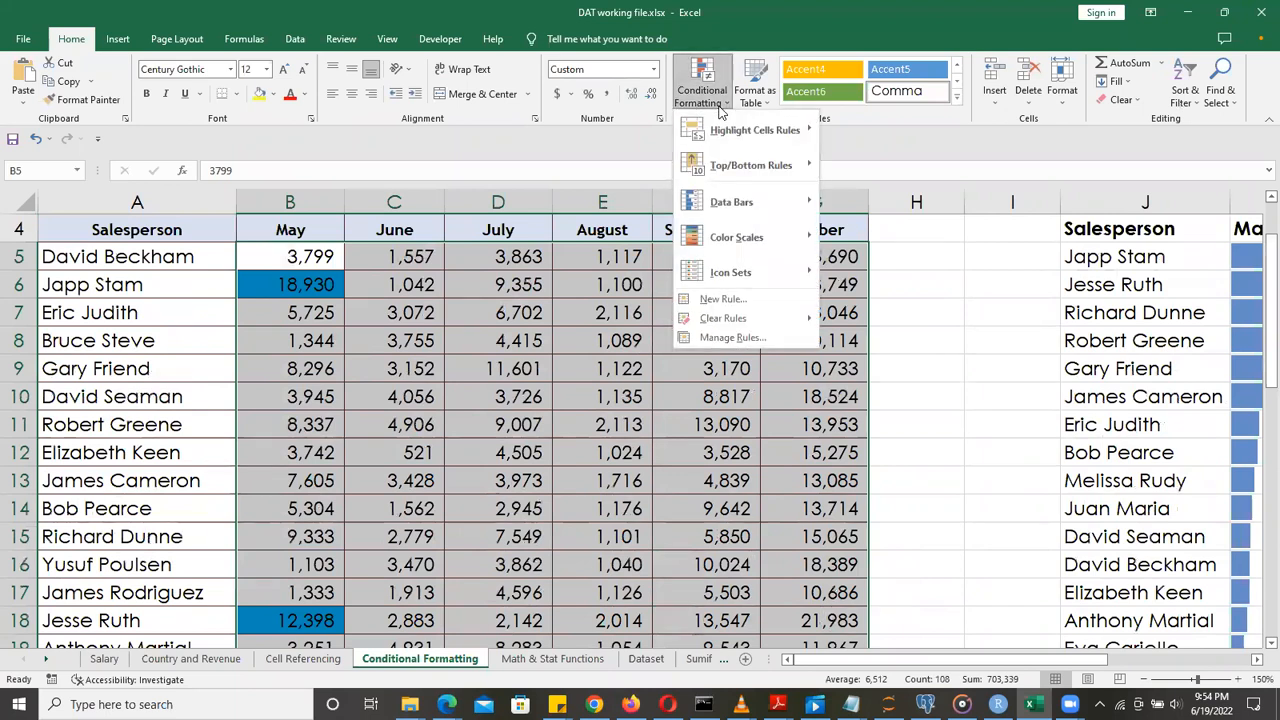
mouse_move(730, 167)
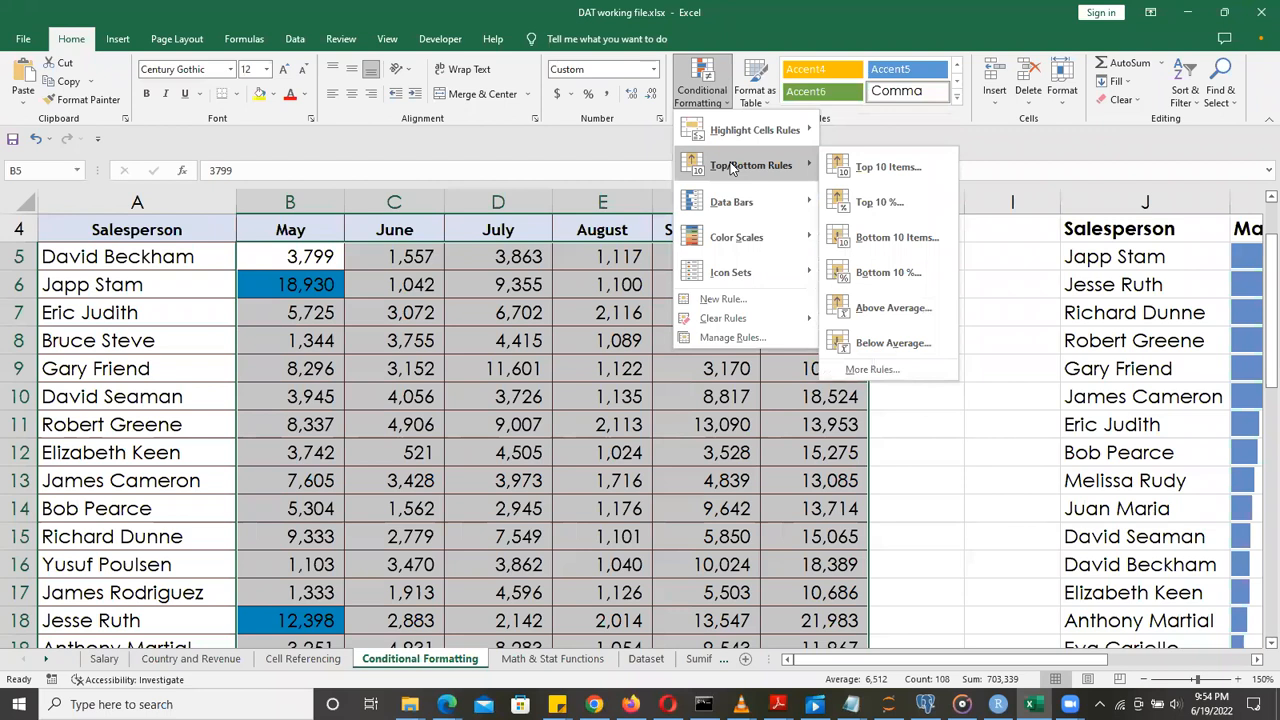
left_click(874, 168)
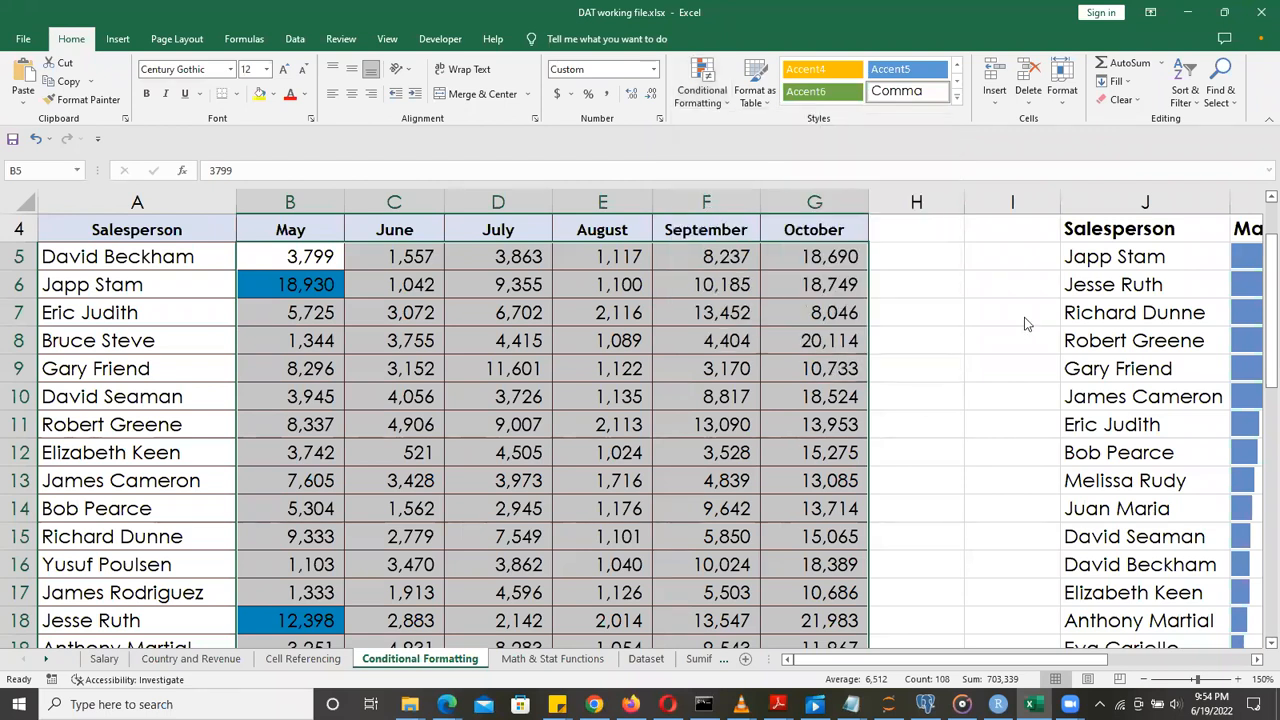
left_click(1091, 237)
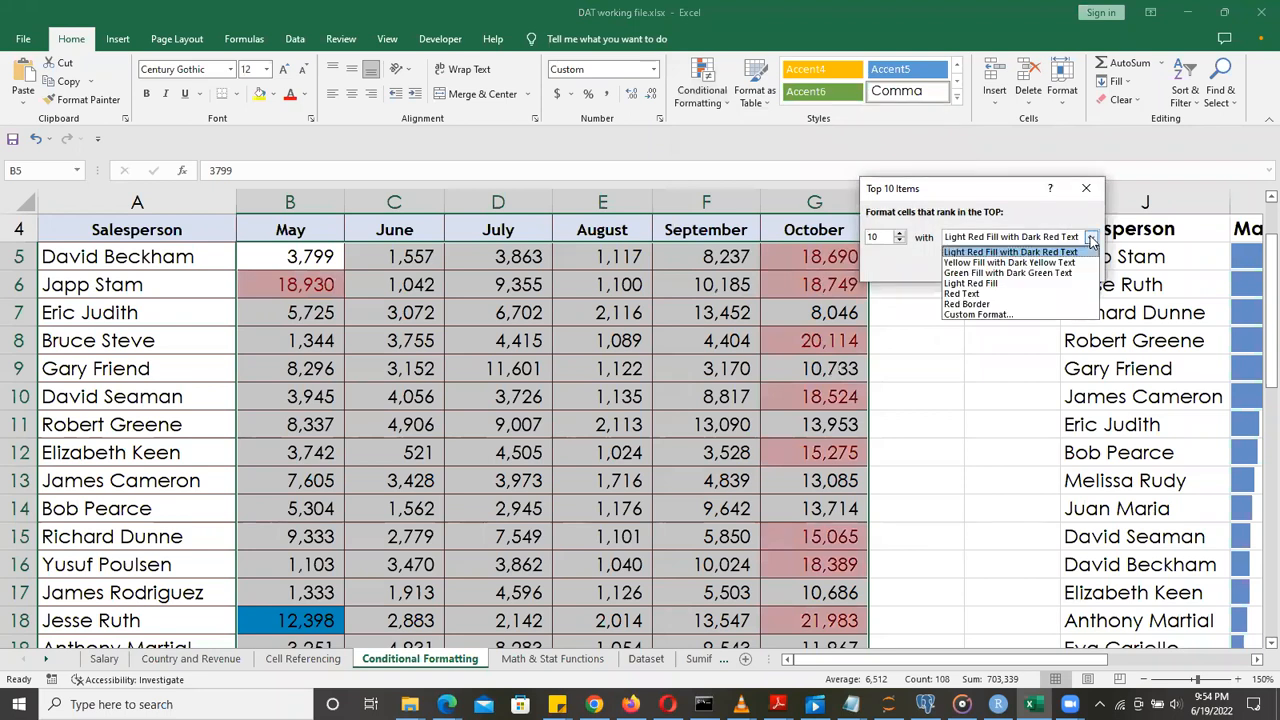
left_click(985, 262)
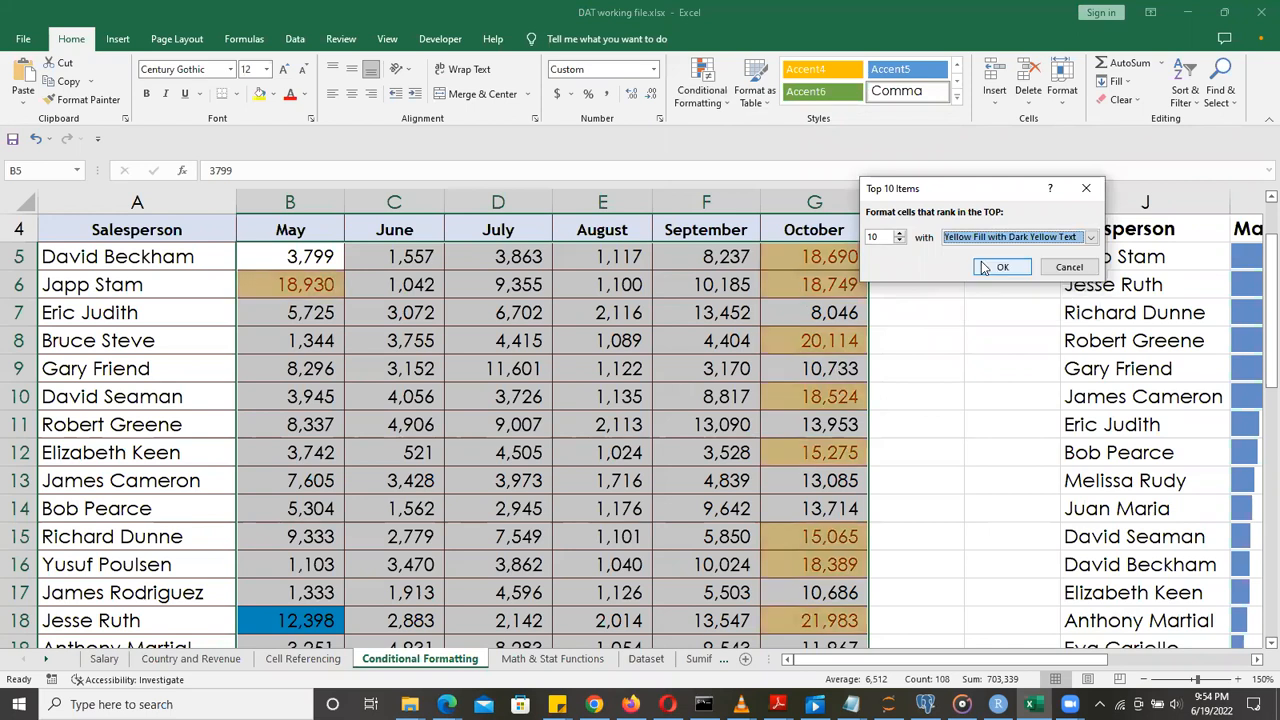
left_click(1002, 268)
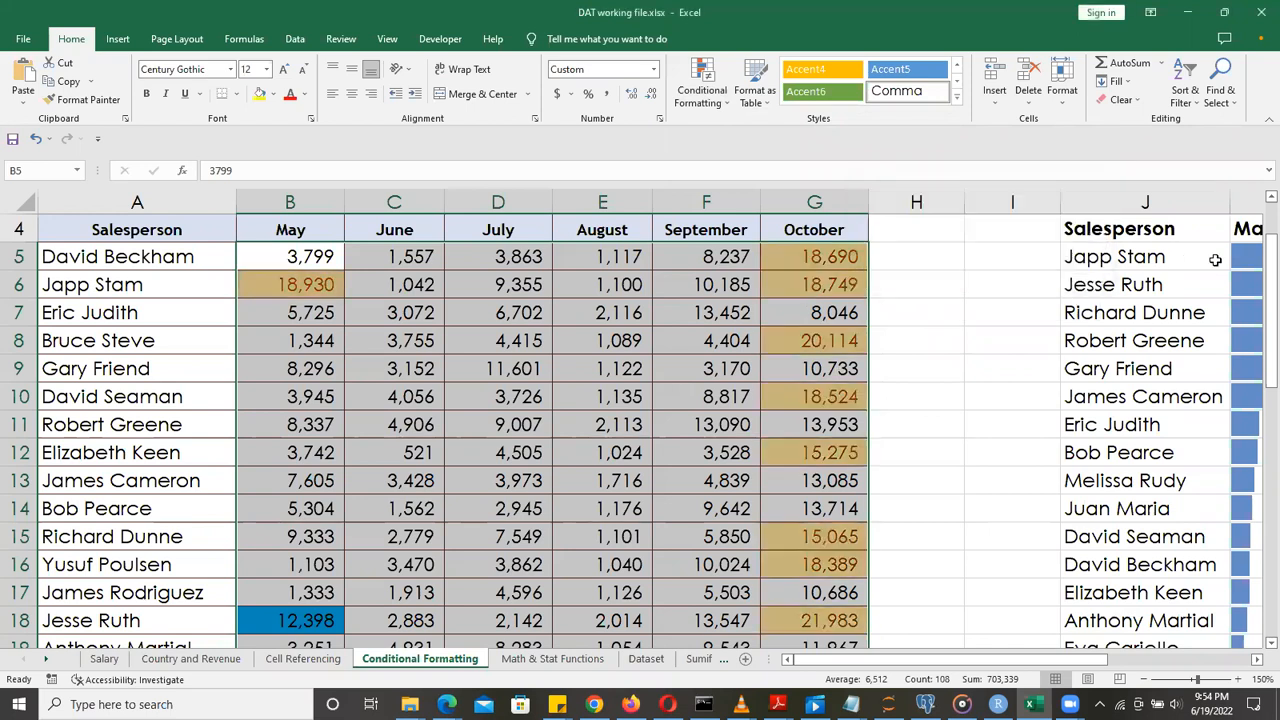
left_click(743, 334)
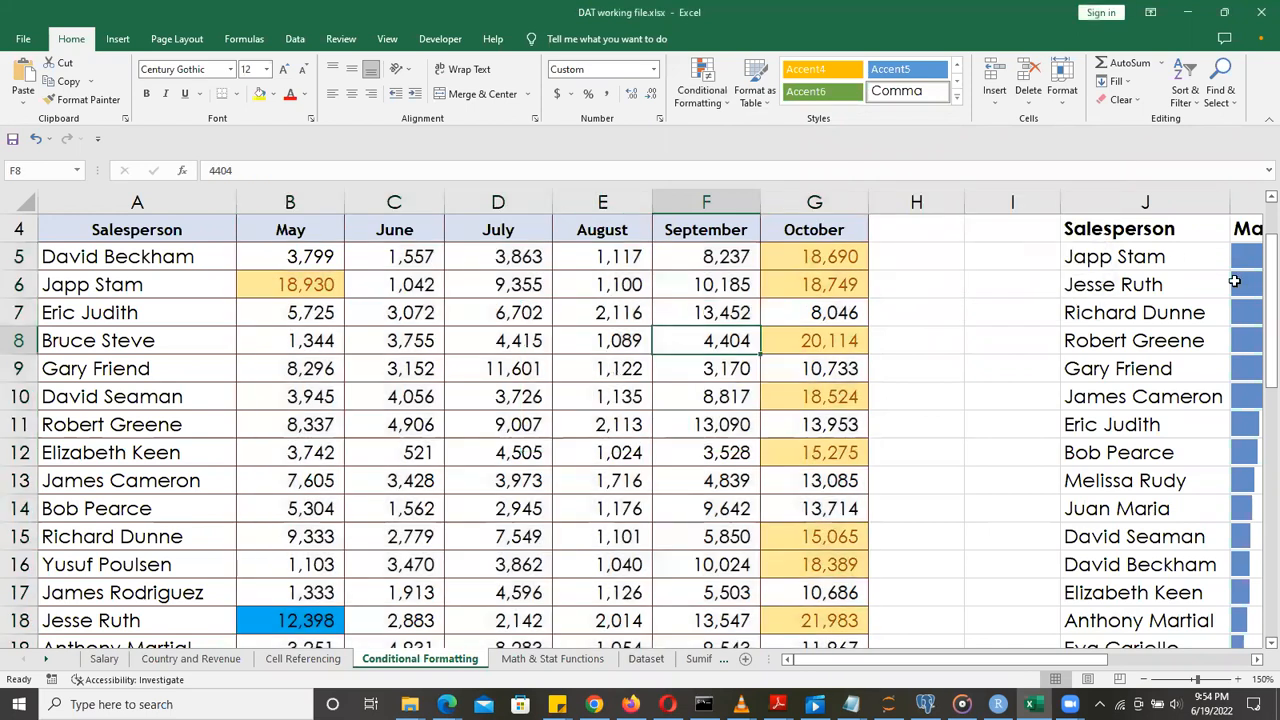
Enter October in B36 as the answer to question c about the month with most top ten sales
left_click_drag(1257, 277, 1257, 509)
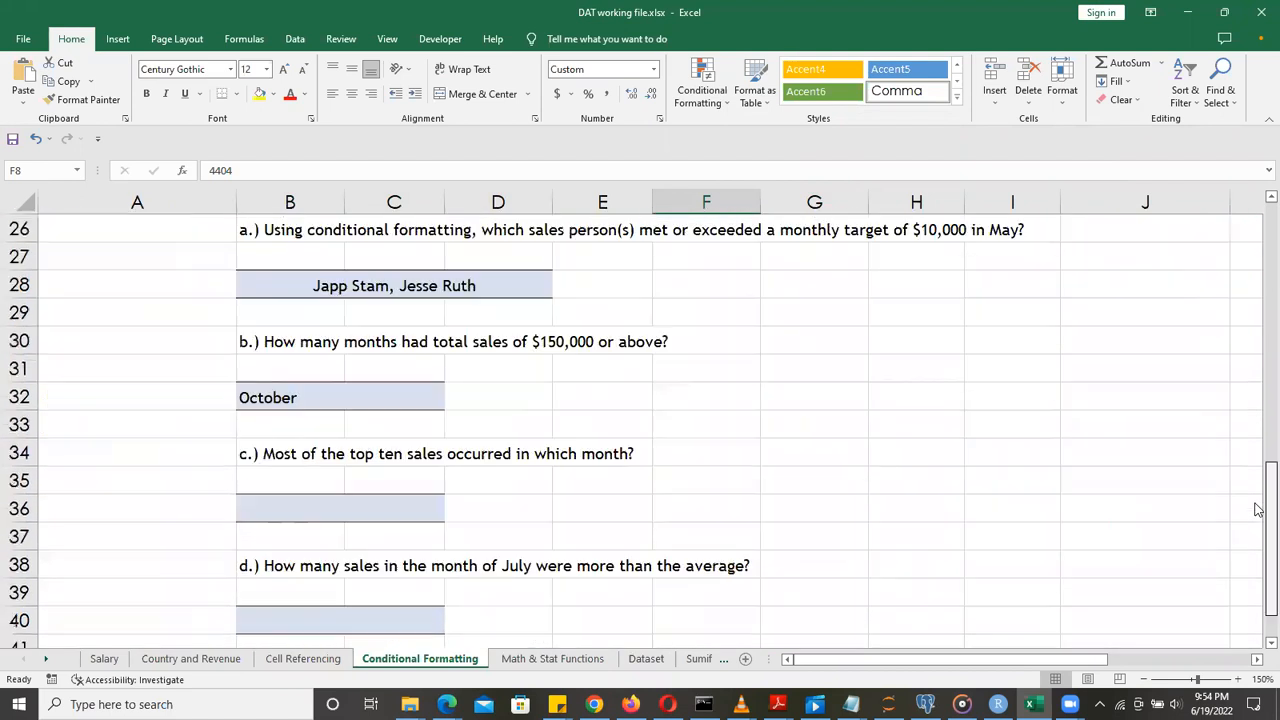
left_click(270, 507)
type("Ot")
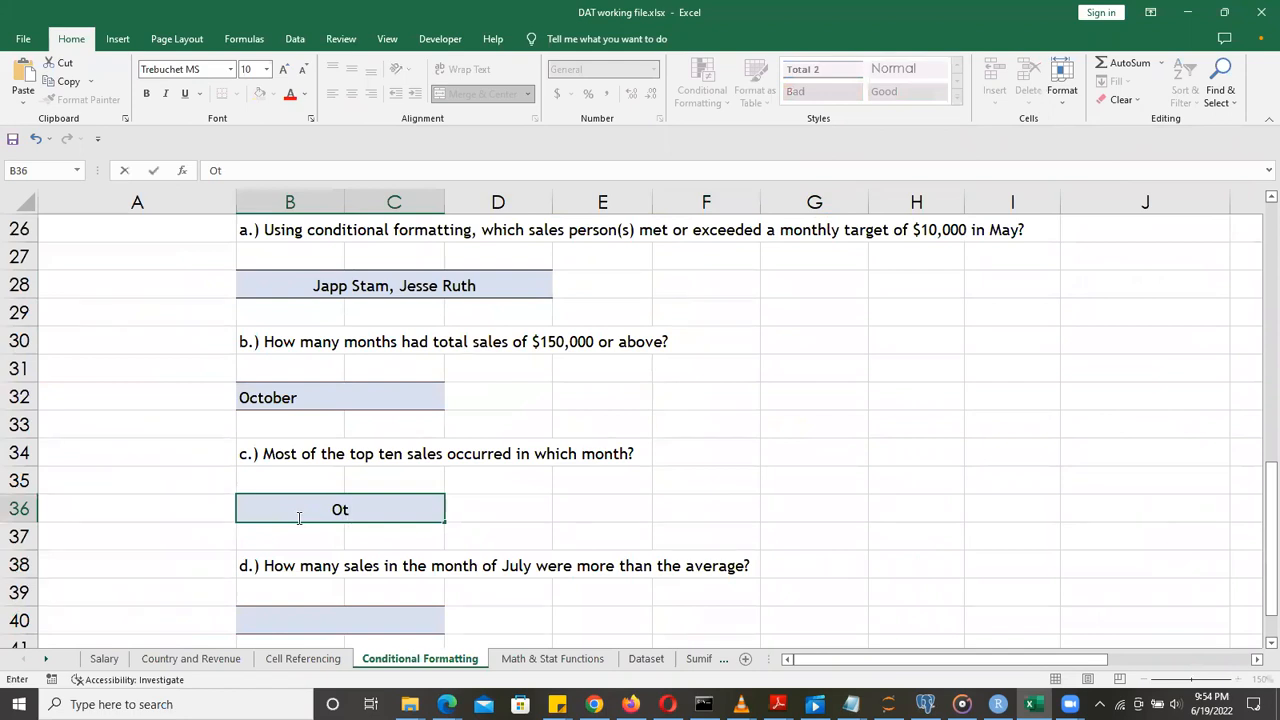
type("ctober")
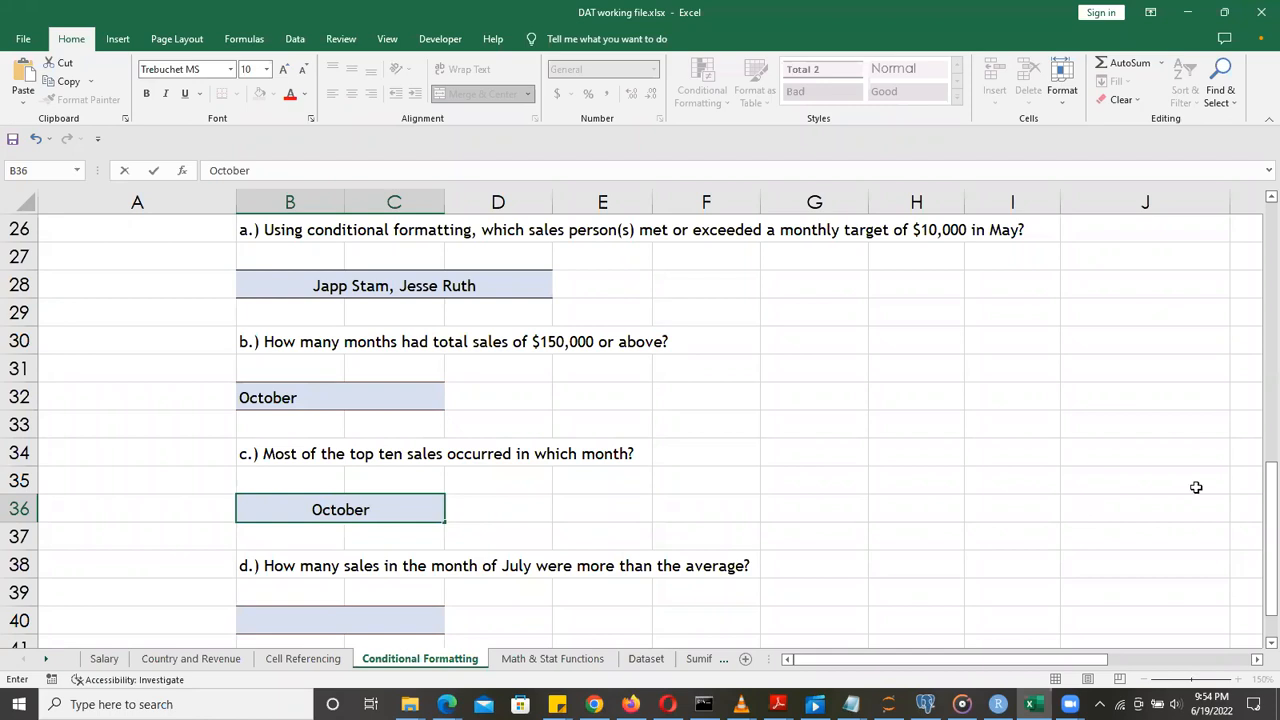
left_click_drag(1257, 512, 1262, 522)
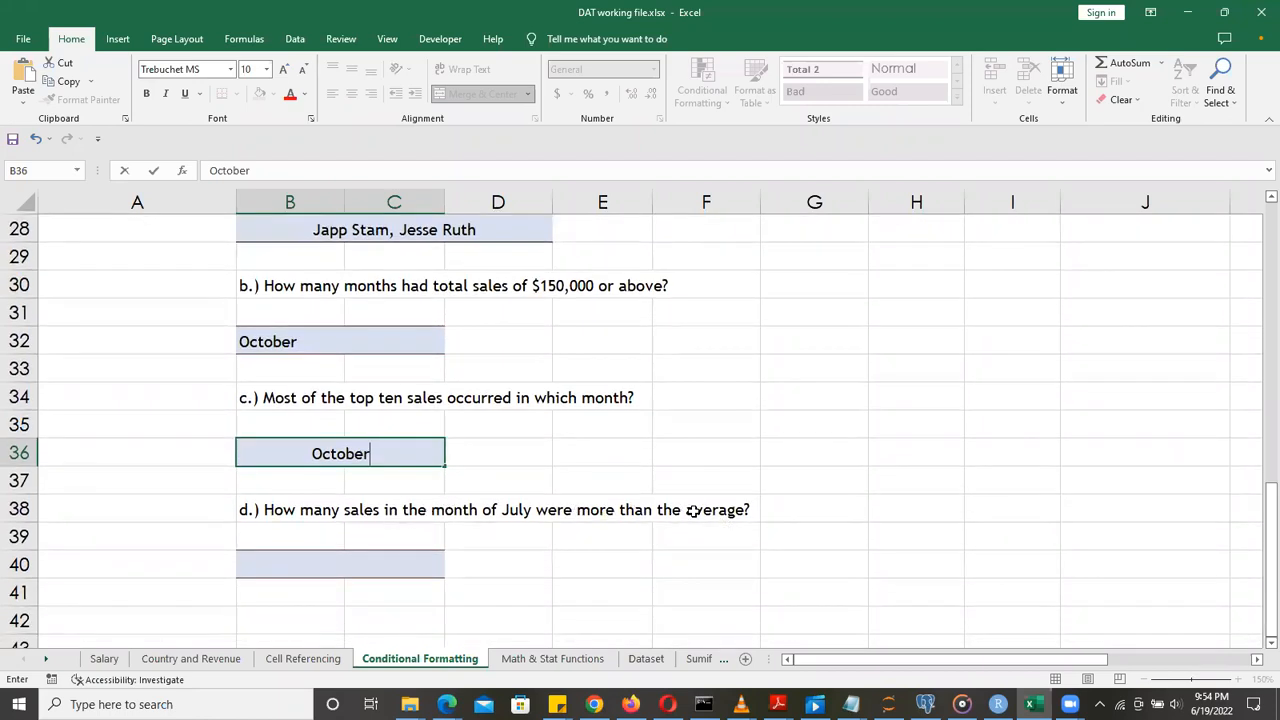
left_click(367, 561)
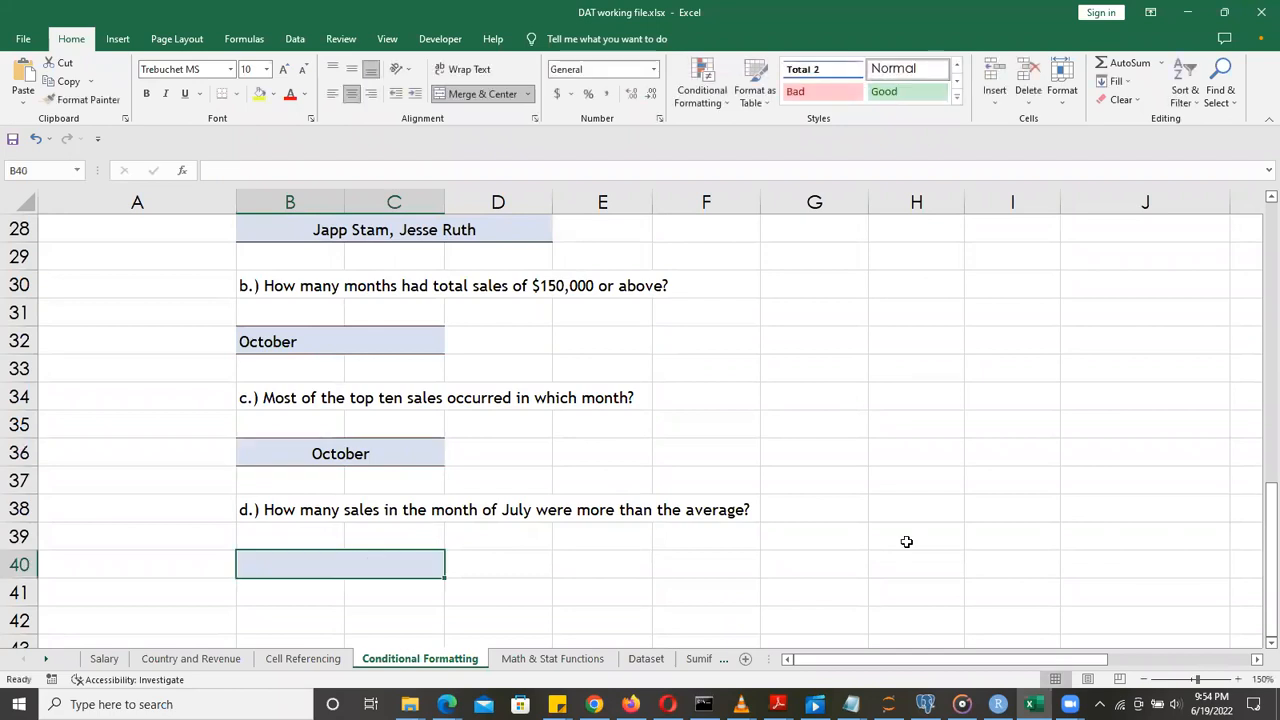
Average the May sales in B24 with =AVERAGE(B5:B22) and fill the formula across the AVERAGE row to G24
left_click_drag(1257, 548, 1257, 369)
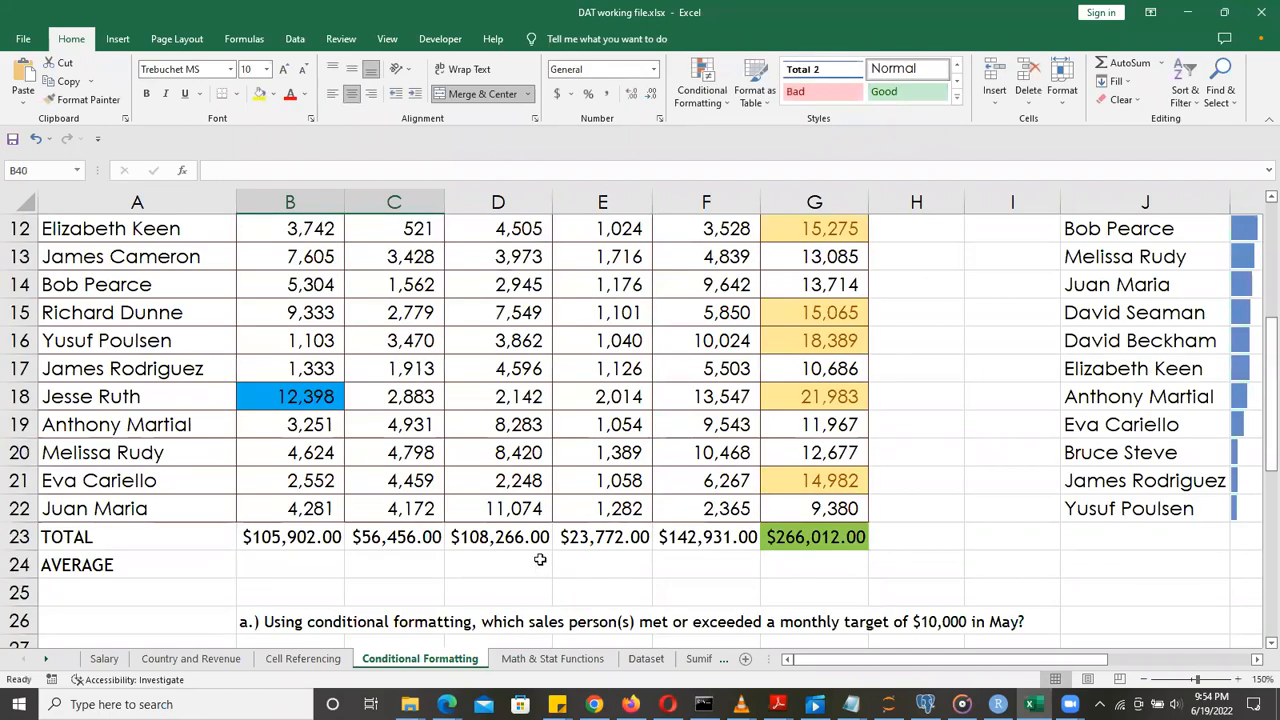
left_click(511, 564)
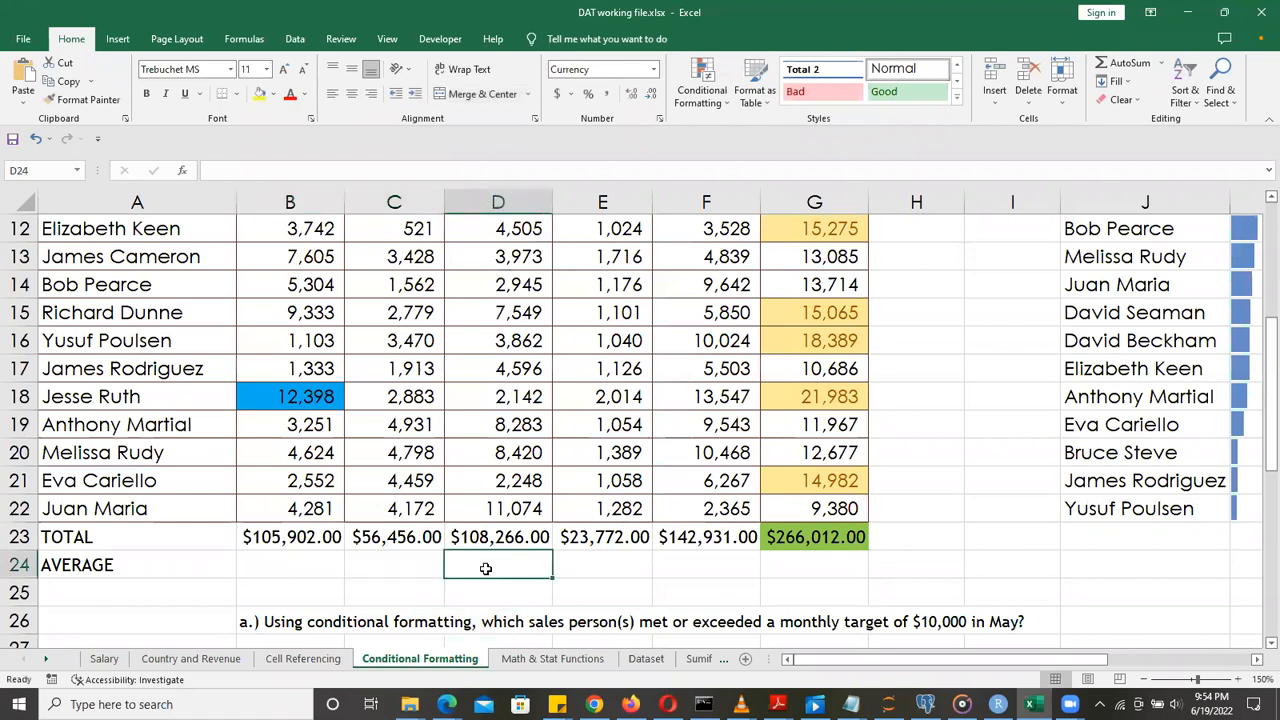
left_click(290, 565)
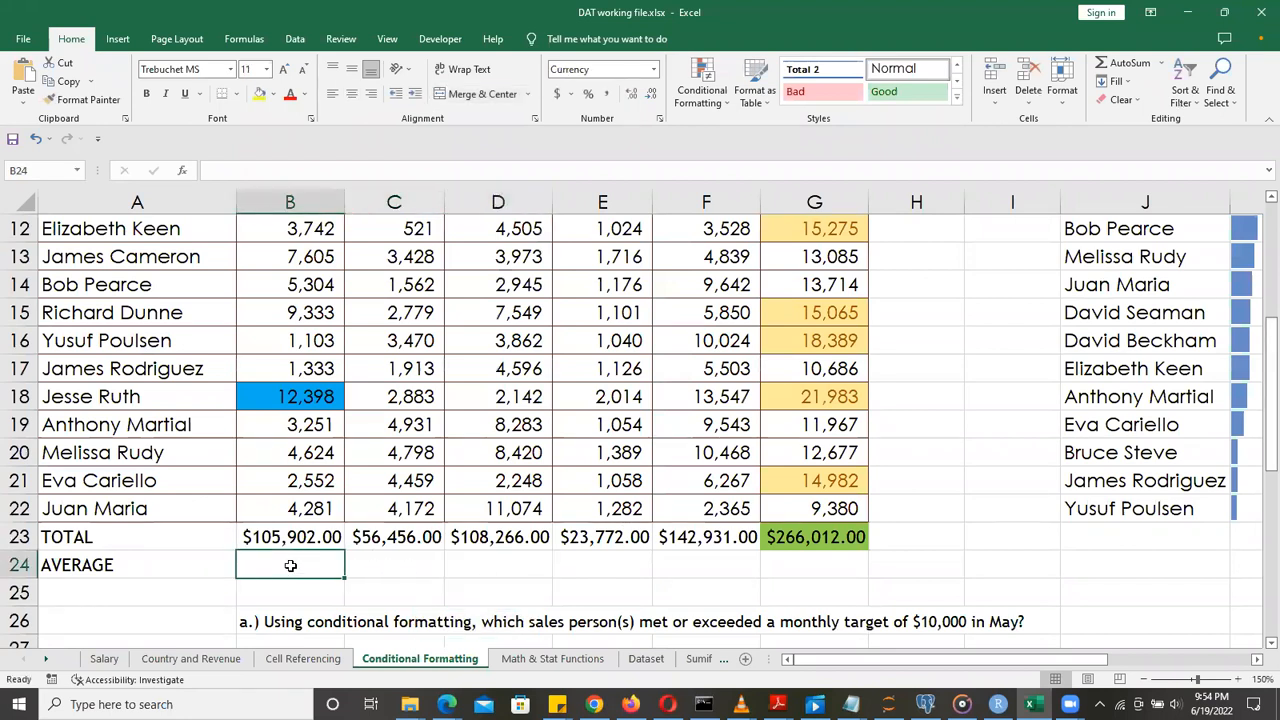
type("=aver")
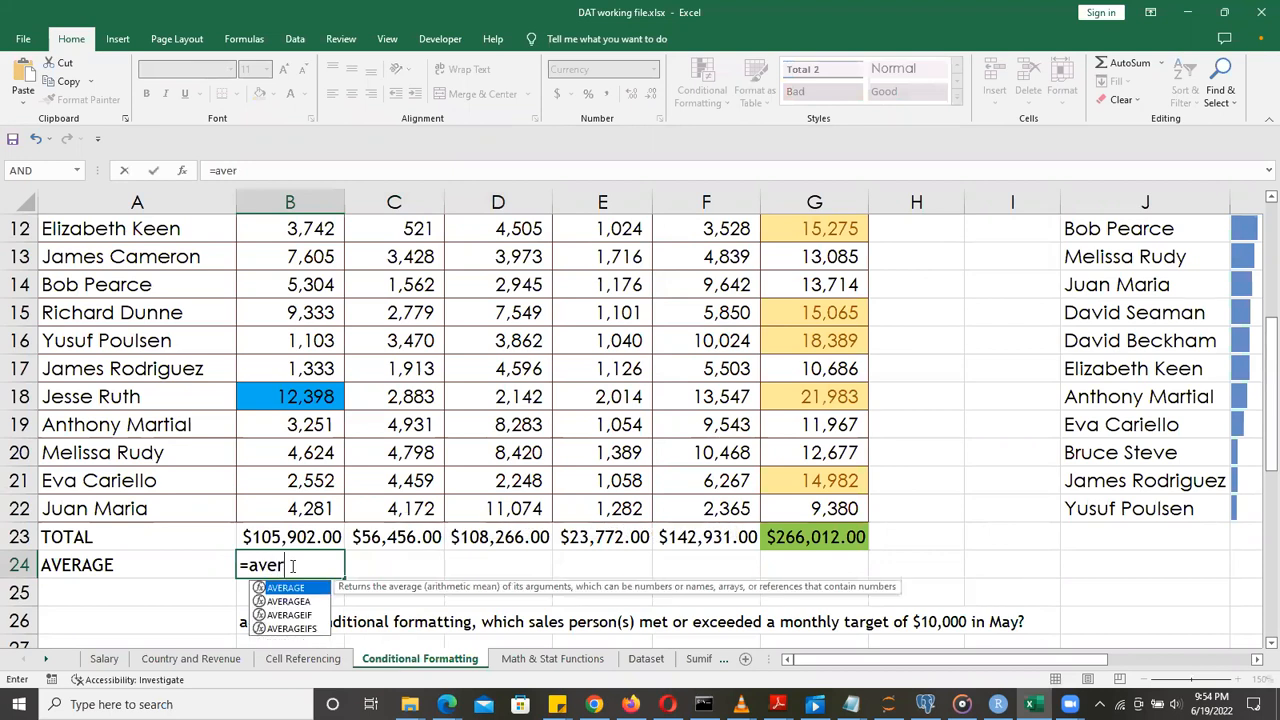
key("Tab")
left_click_drag(325, 511, 305, 250)
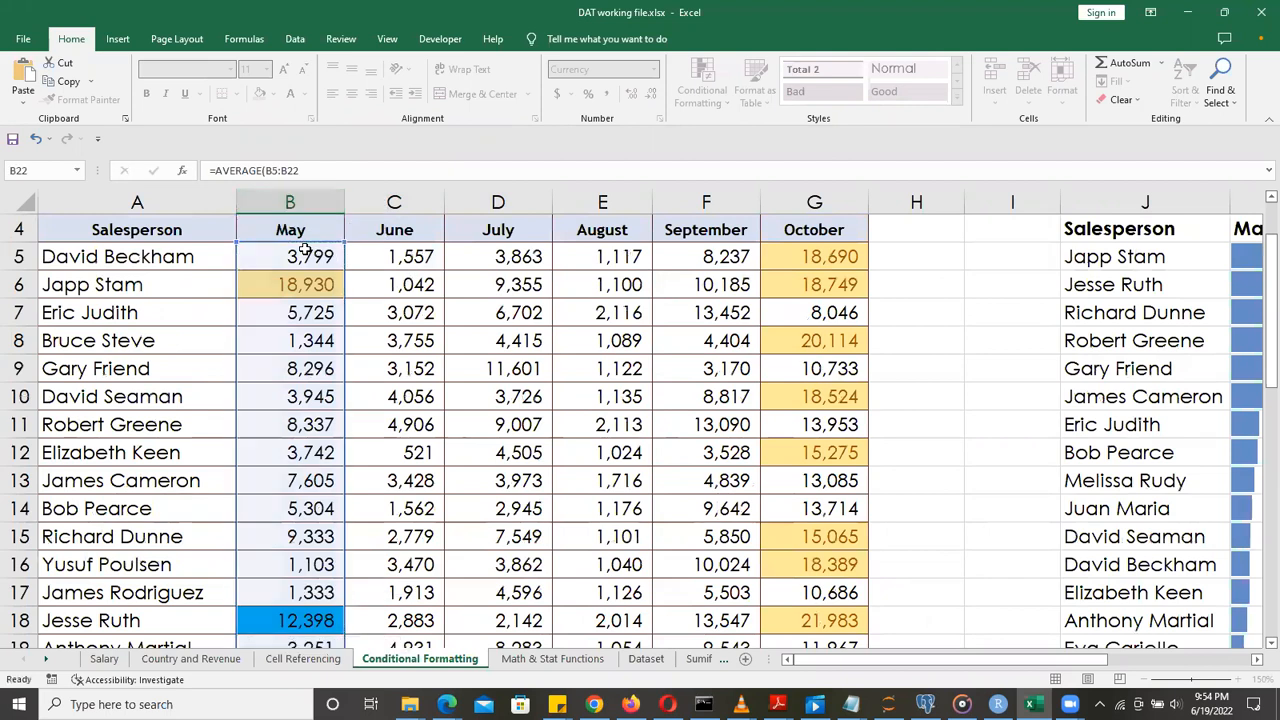
key("Return")
left_click(312, 592)
left_click_drag(342, 603, 866, 600)
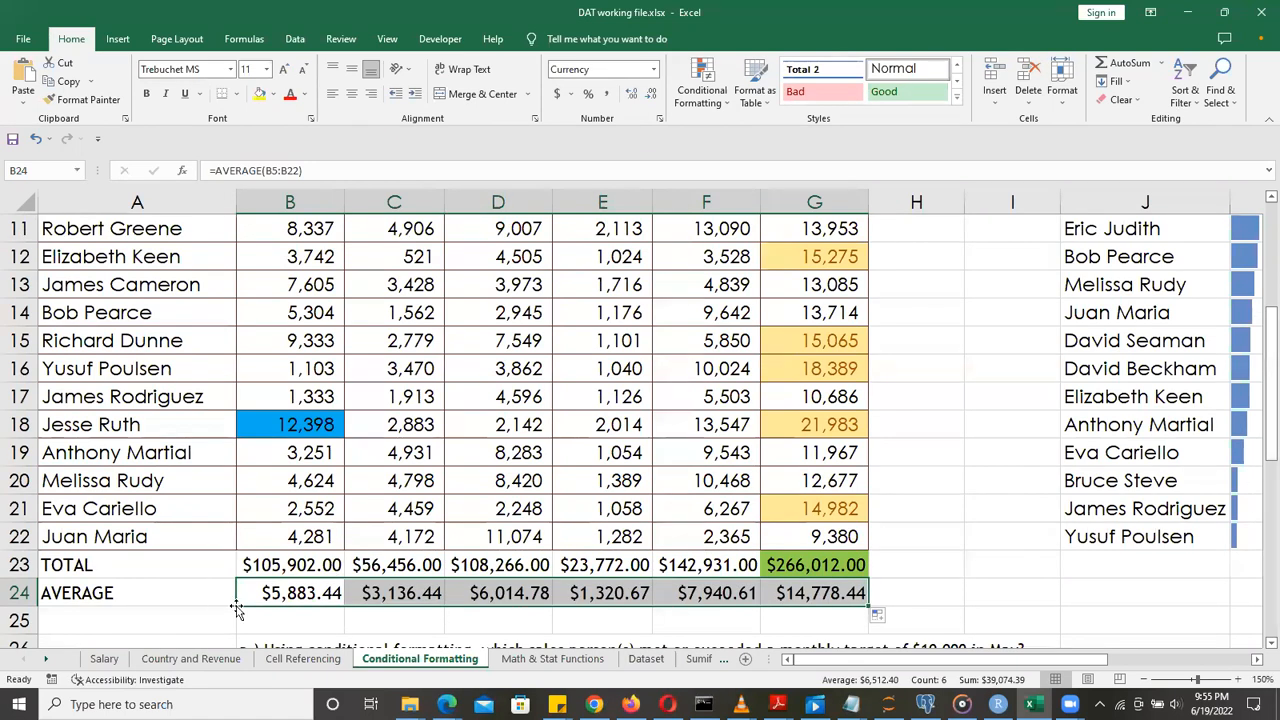
Highlight July sales in D5:D22 greater than 6014.78 with Green Fill with Dark Green Text
left_click(520, 597)
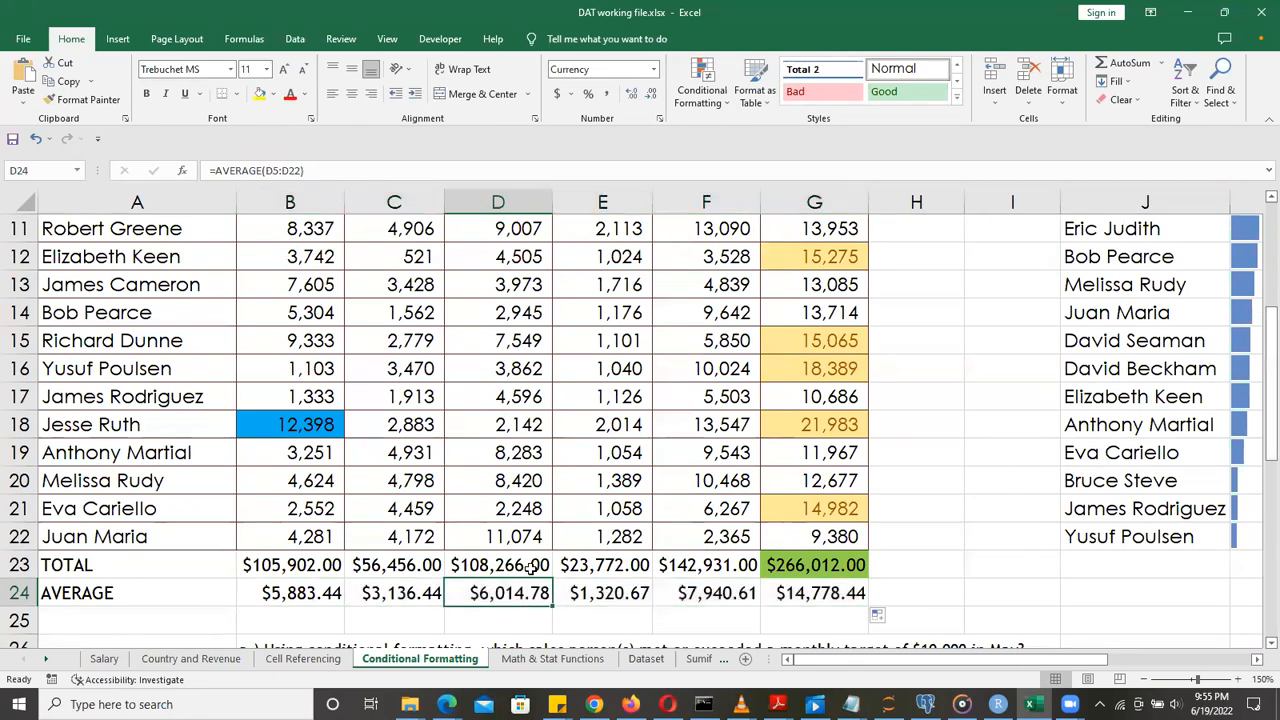
left_click(522, 537)
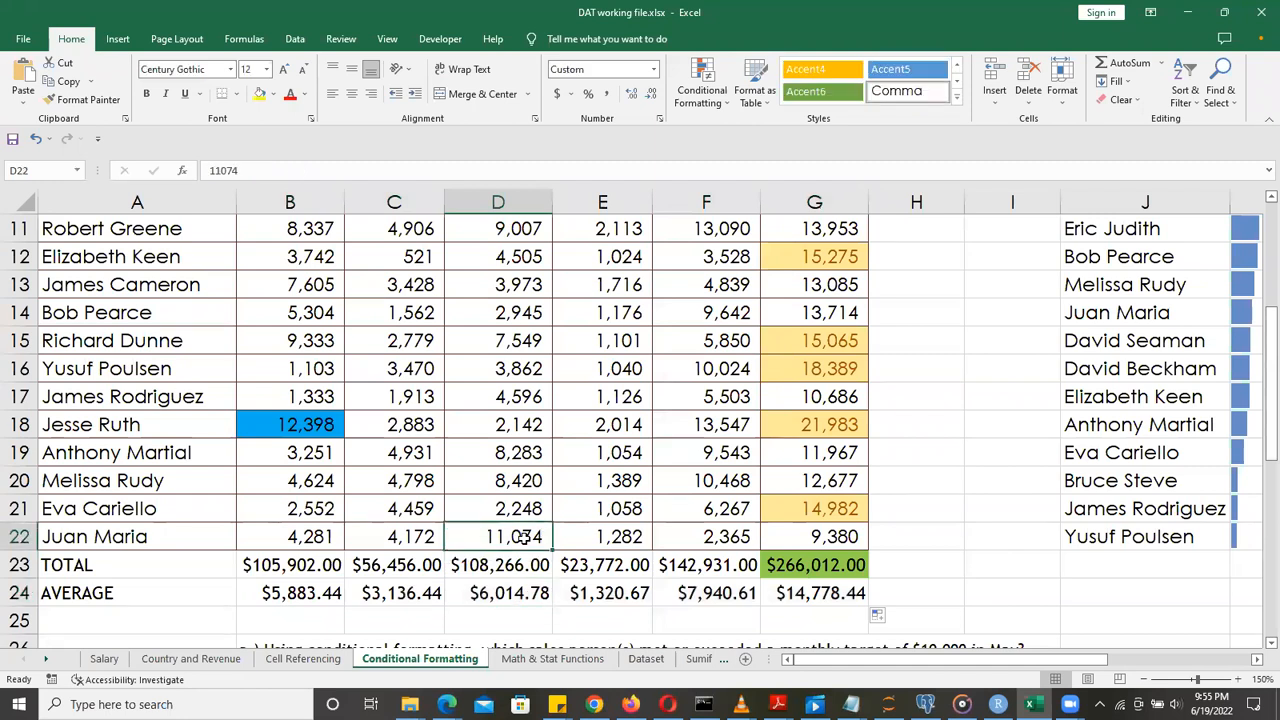
key("Up")
key("Up")
key("Up")
key("Up")
key("Up")
key("Up")
key("Up")
key("Up")
key("Up")
key("Up")
key("Up")
key("Up")
key("Up")
key("Up")
key("Up")
key("Up")
key("Up")
key("Up")
key("Up")
key("Up")
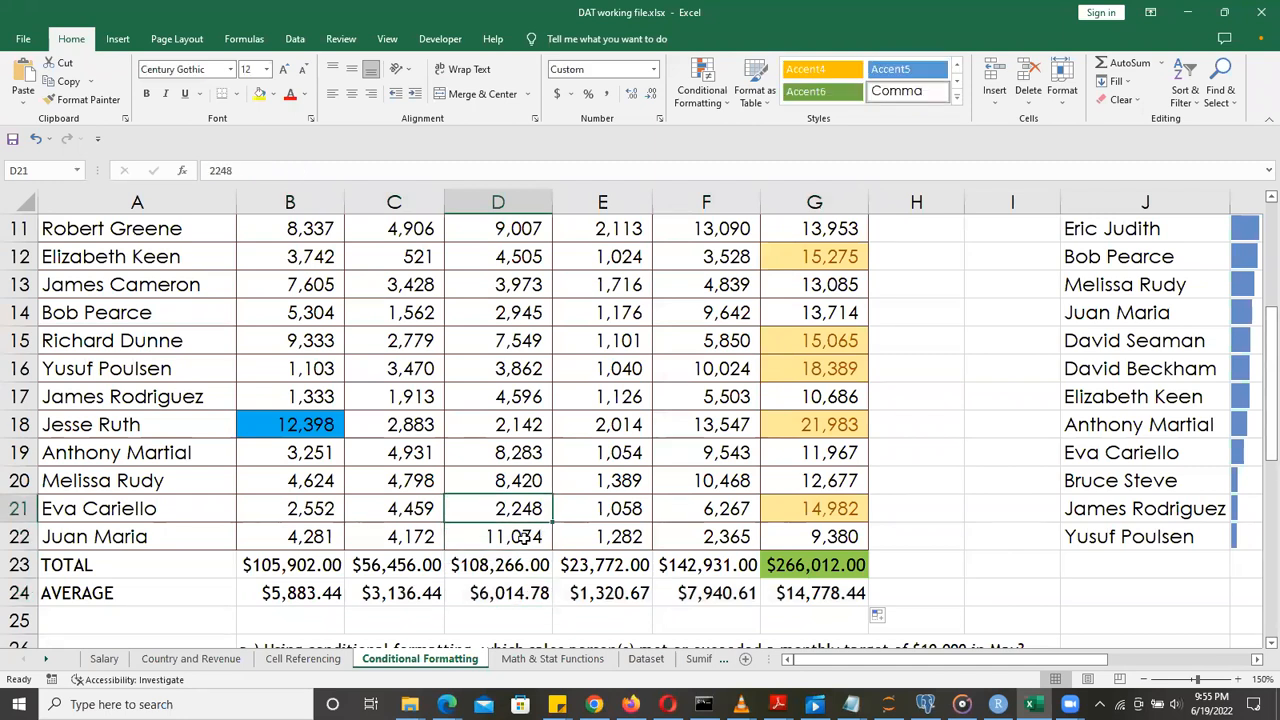
key("Down")
key("Down")
key("Down")
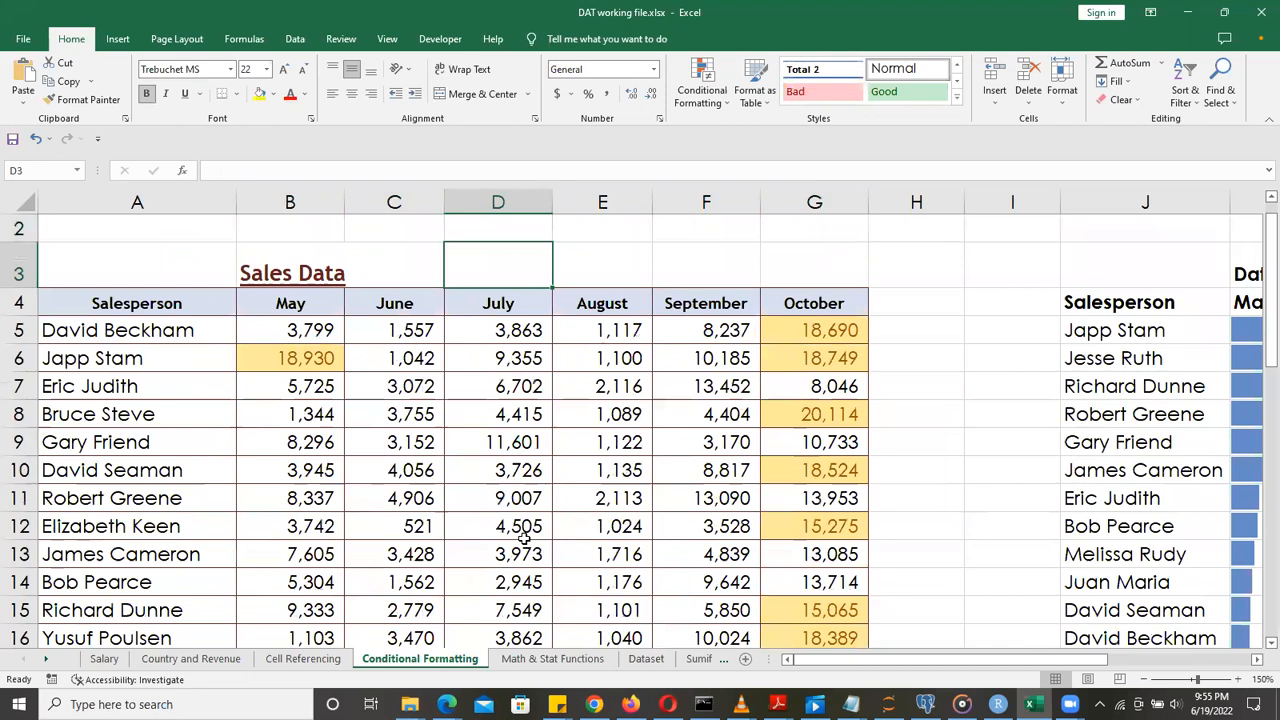
key("shift+Down")
key("shift+Down")
key("shift+Down")
key("shift+Down")
key("shift+Down")
key("shift+Down")
key("shift+Down")
key("shift+Down")
key("shift+Down")
key("shift+Down")
key("shift+Down")
key("shift+Down")
key("shift+Down")
key("shift+Down")
key("shift+Down")
key("shift+Down")
key("shift+Down")
key("shift+Down")
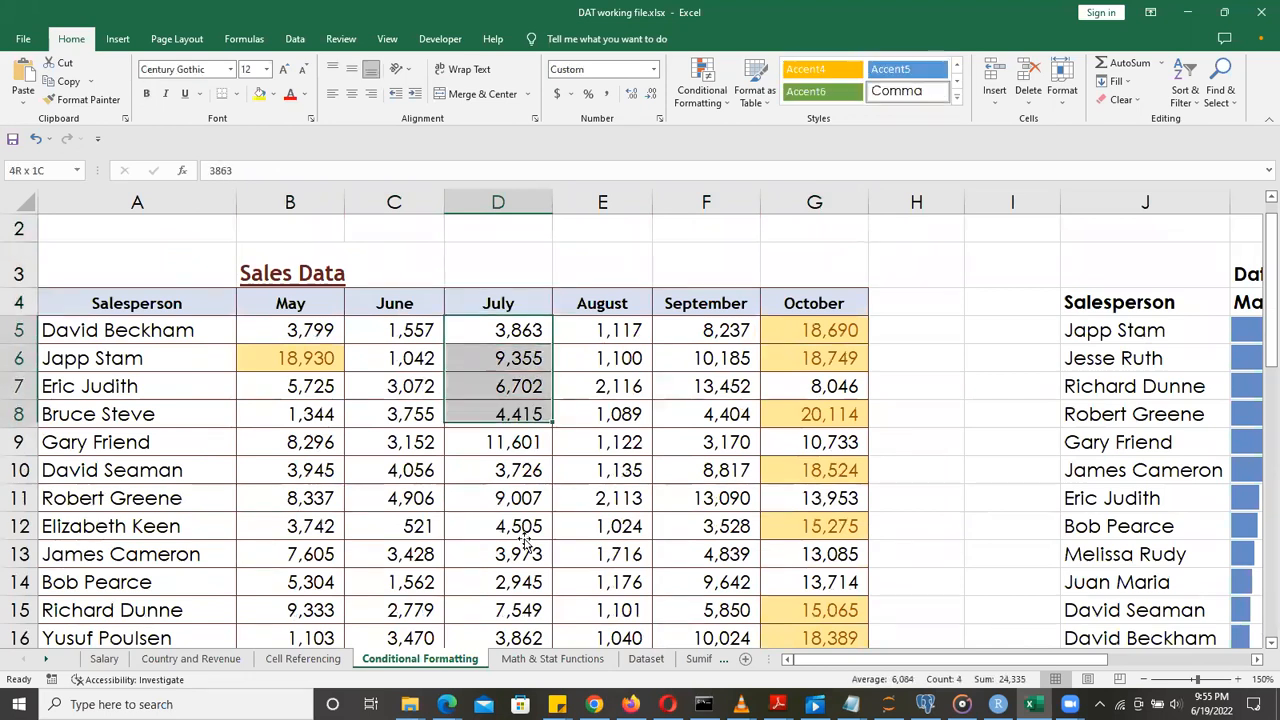
key("shift+Up")
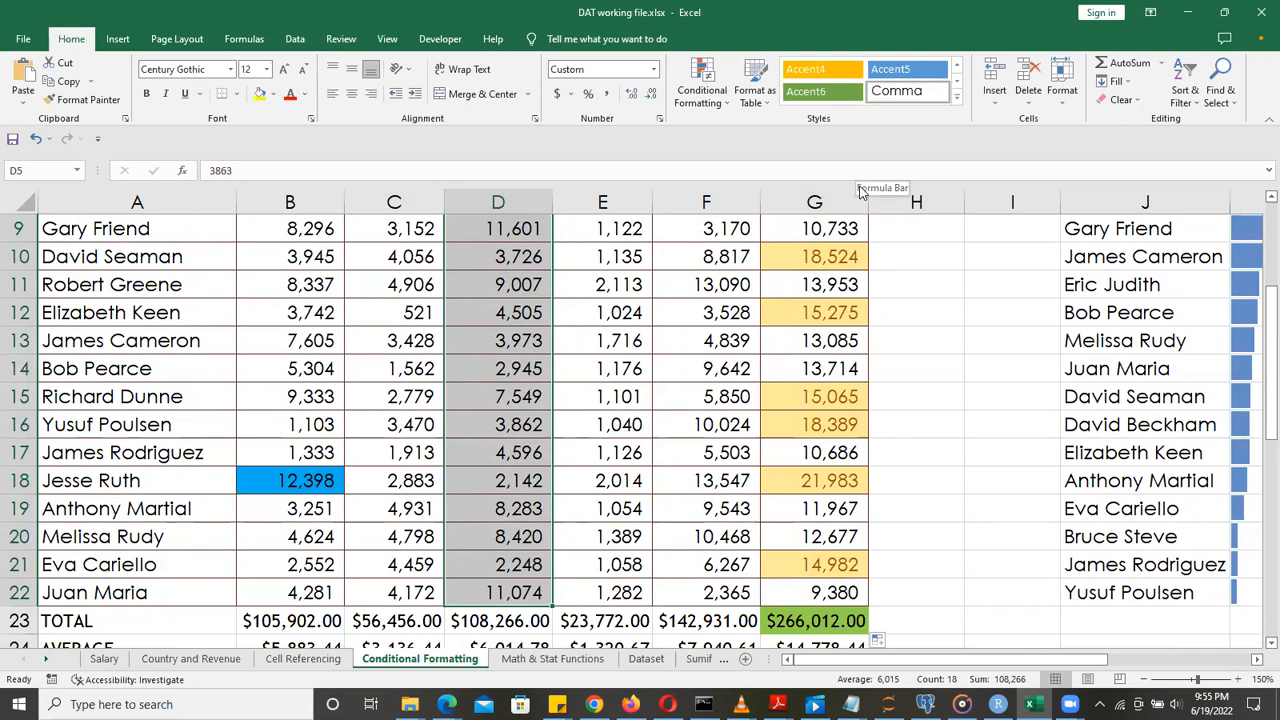
left_click(725, 107)
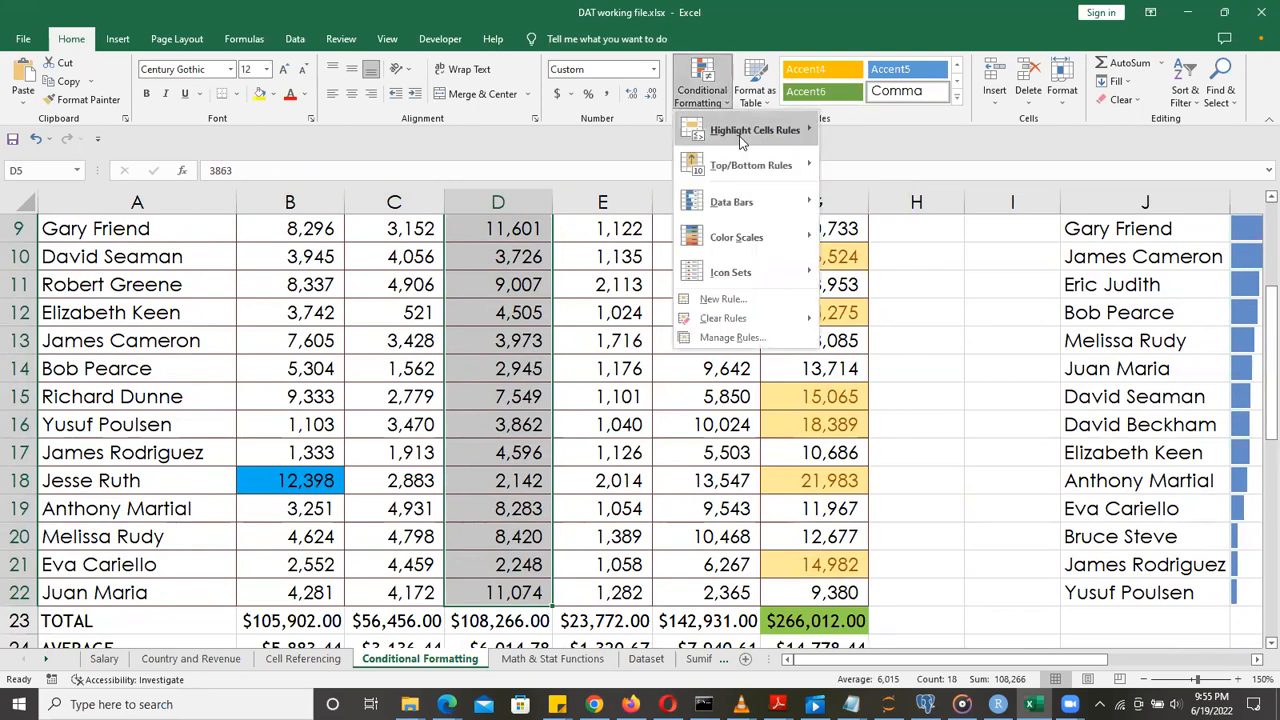
mouse_move(742, 142)
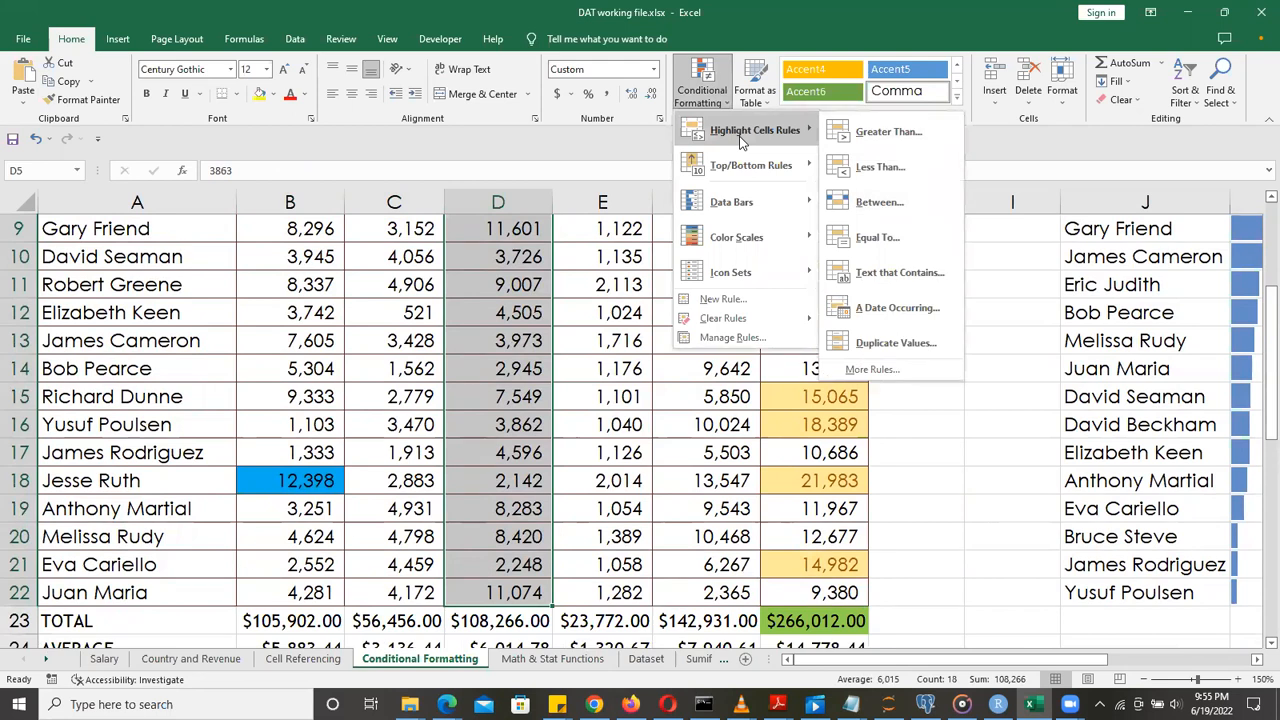
left_click(886, 131)
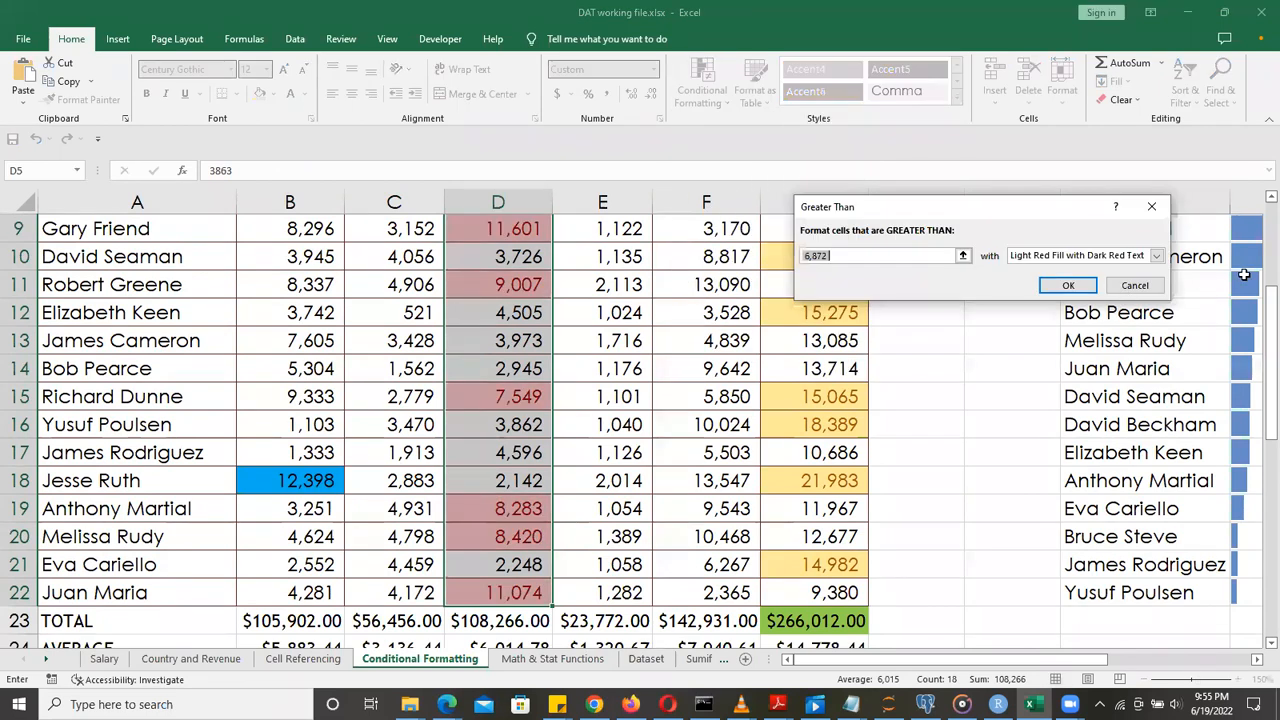
left_click_drag(1270, 318, 1258, 341)
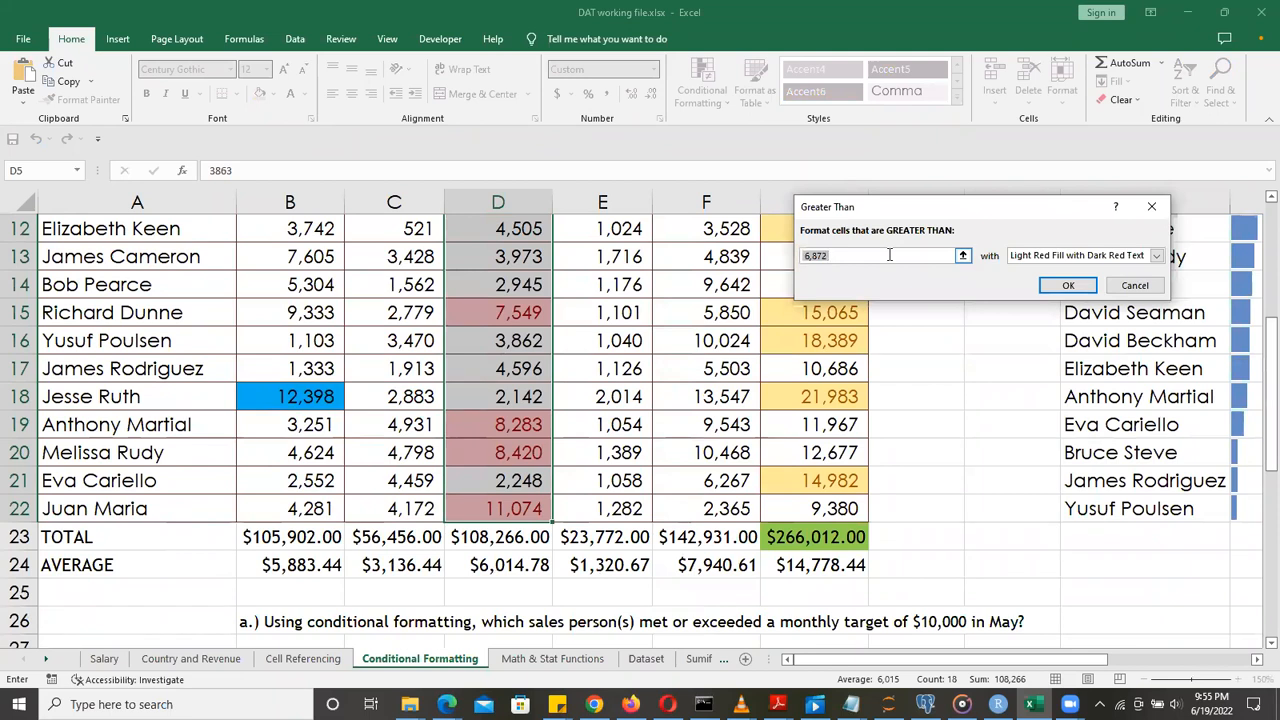
type("8")
type("014")
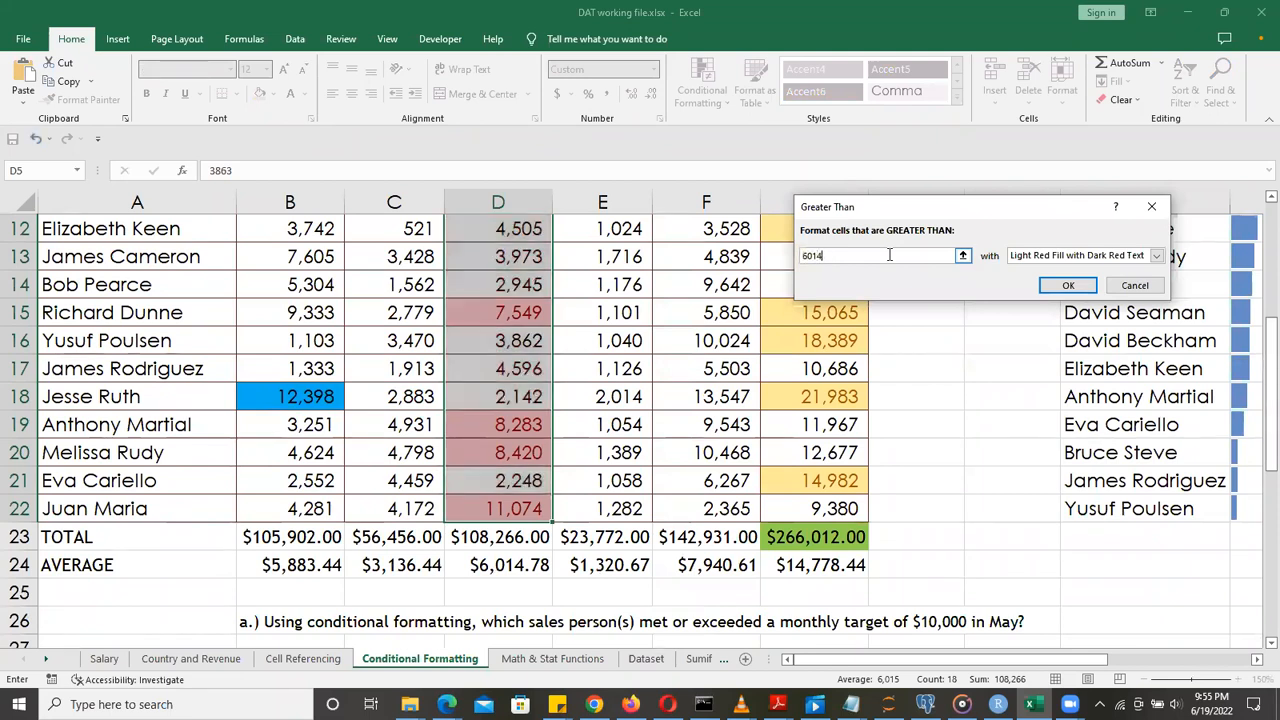
type(".78")
left_click(1156, 256)
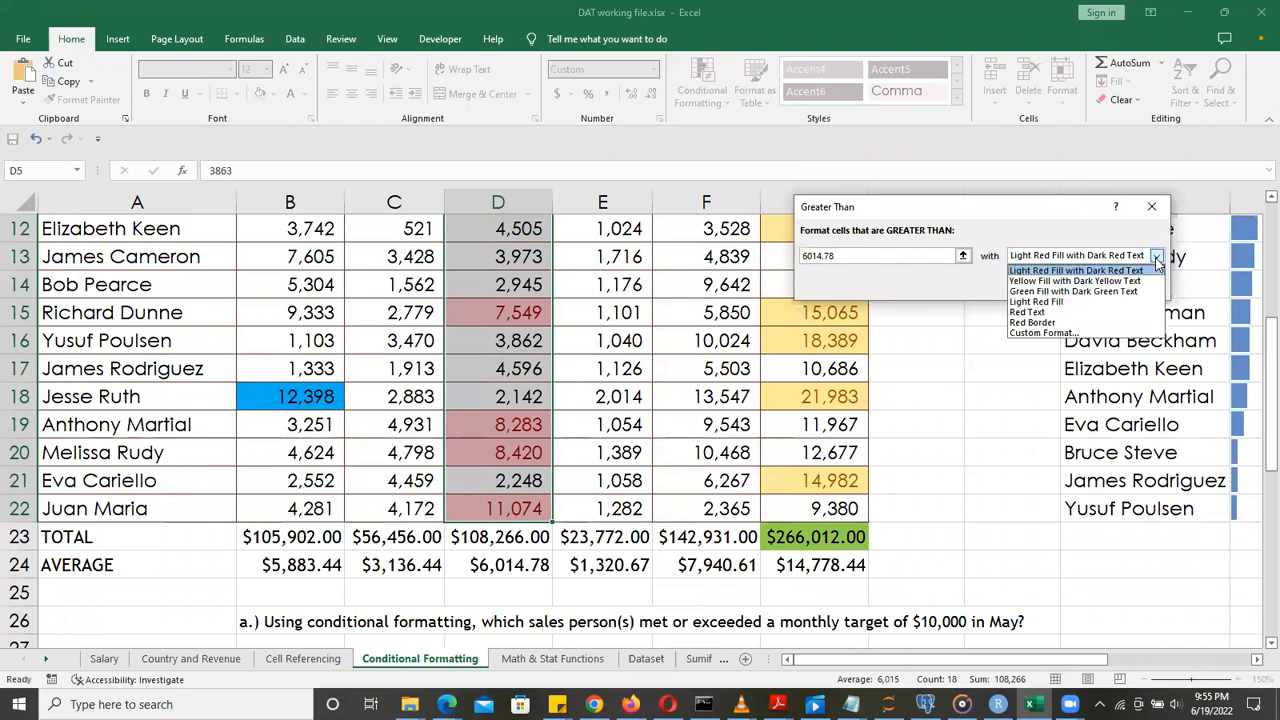
left_click(1075, 291)
left_click(1072, 287)
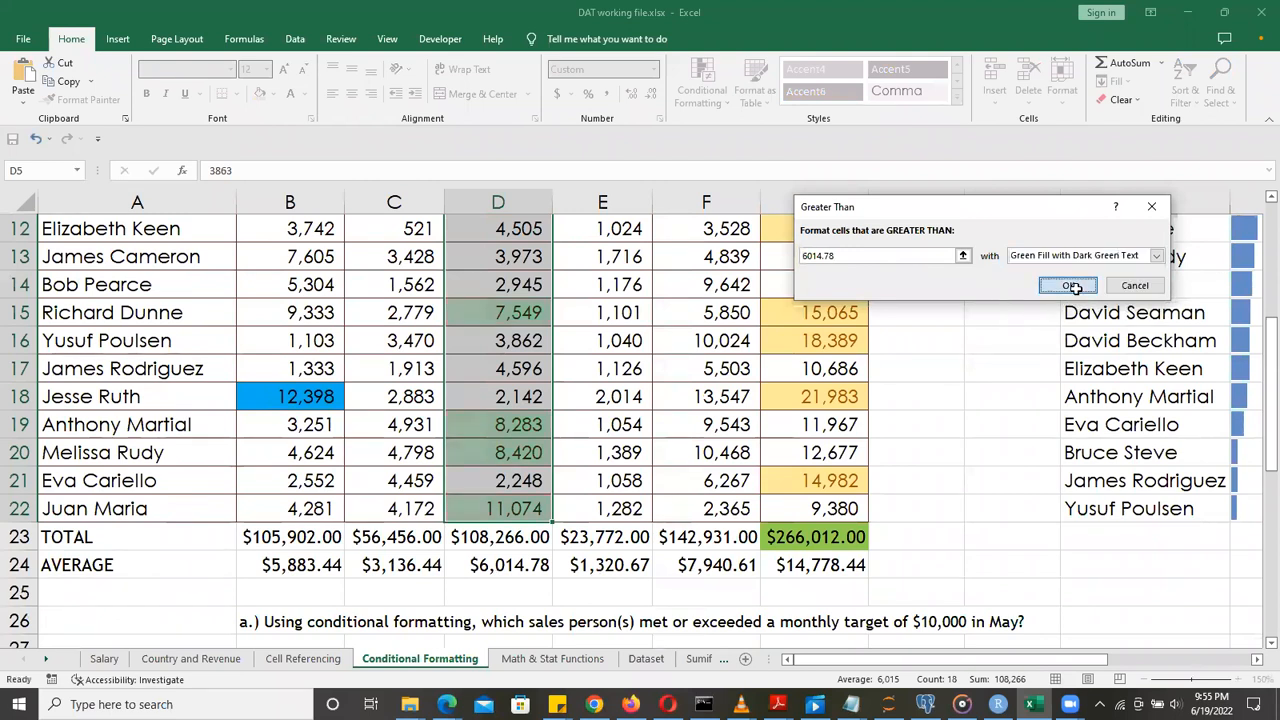
left_click(916, 428)
Count the highlighted above-average sales in the July column
left_click(507, 510)
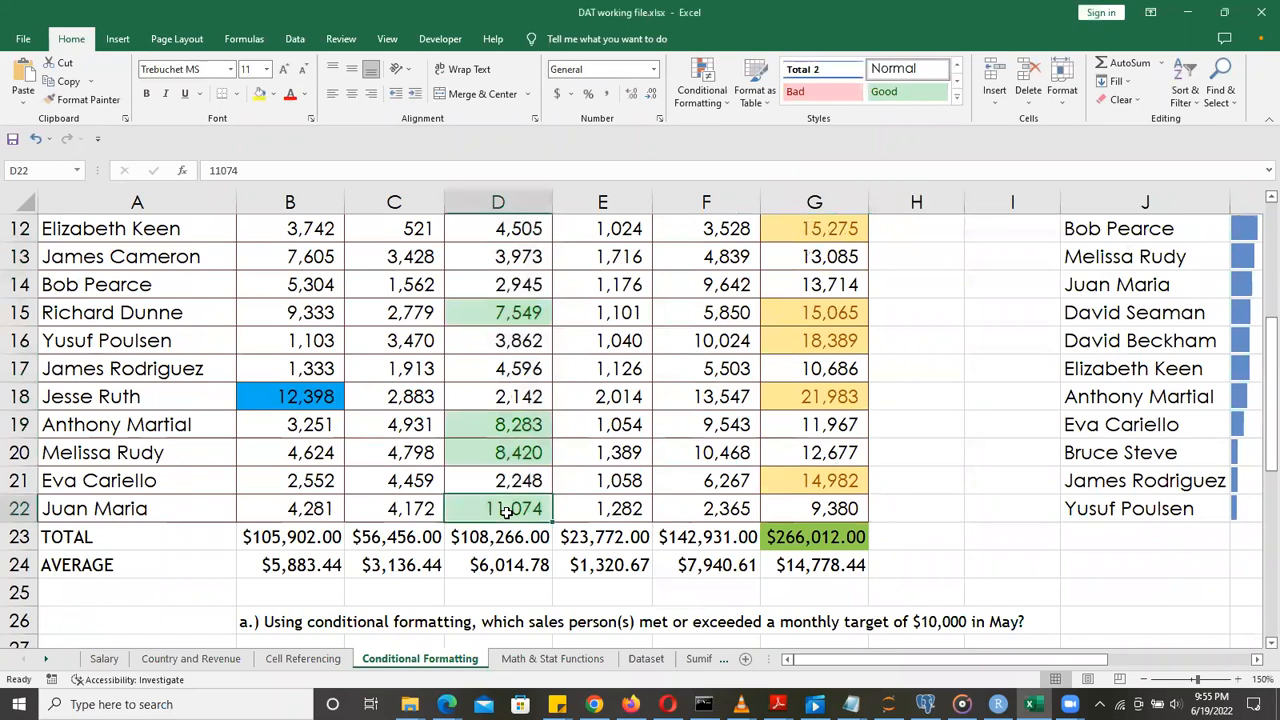
key("Up")
key("Up")
key("Up")
key("Up")
key("Up")
key("Up")
key("Up")
key("Up")
key("Up")
key("Up")
key("Up")
key("Up")
key("Up")
key("Up")
key("Up")
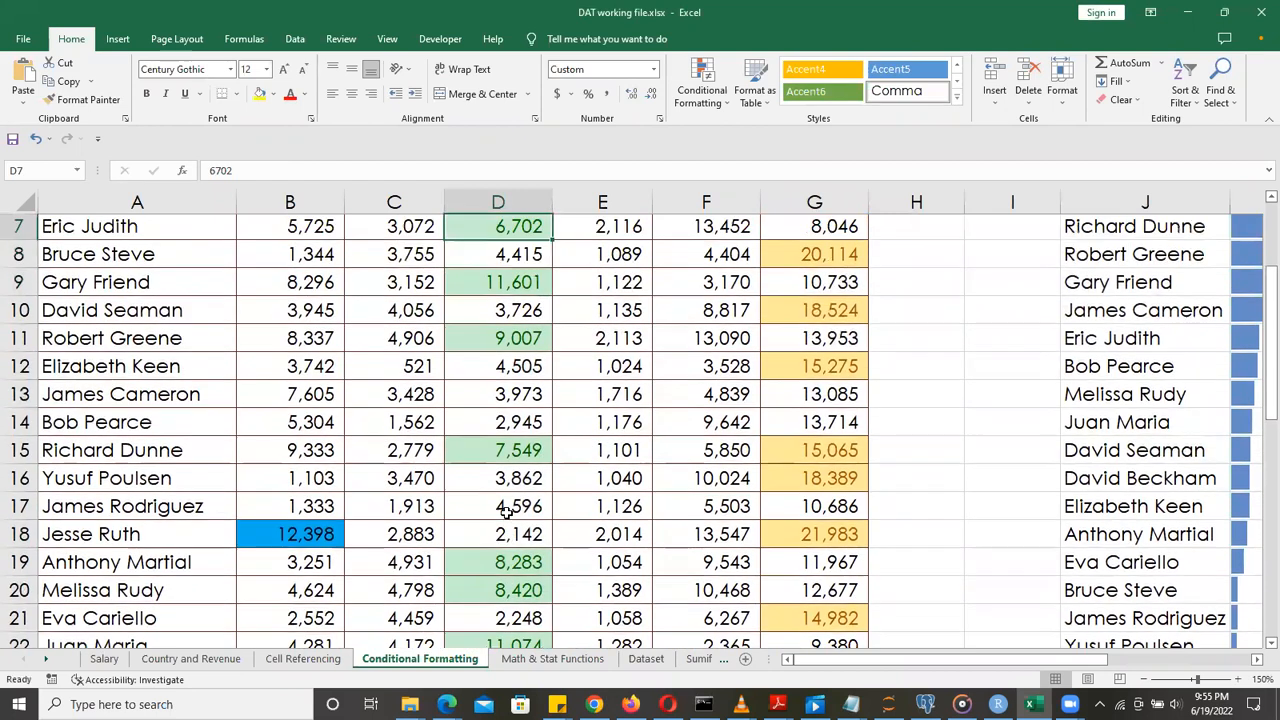
key("Up")
key("Up")
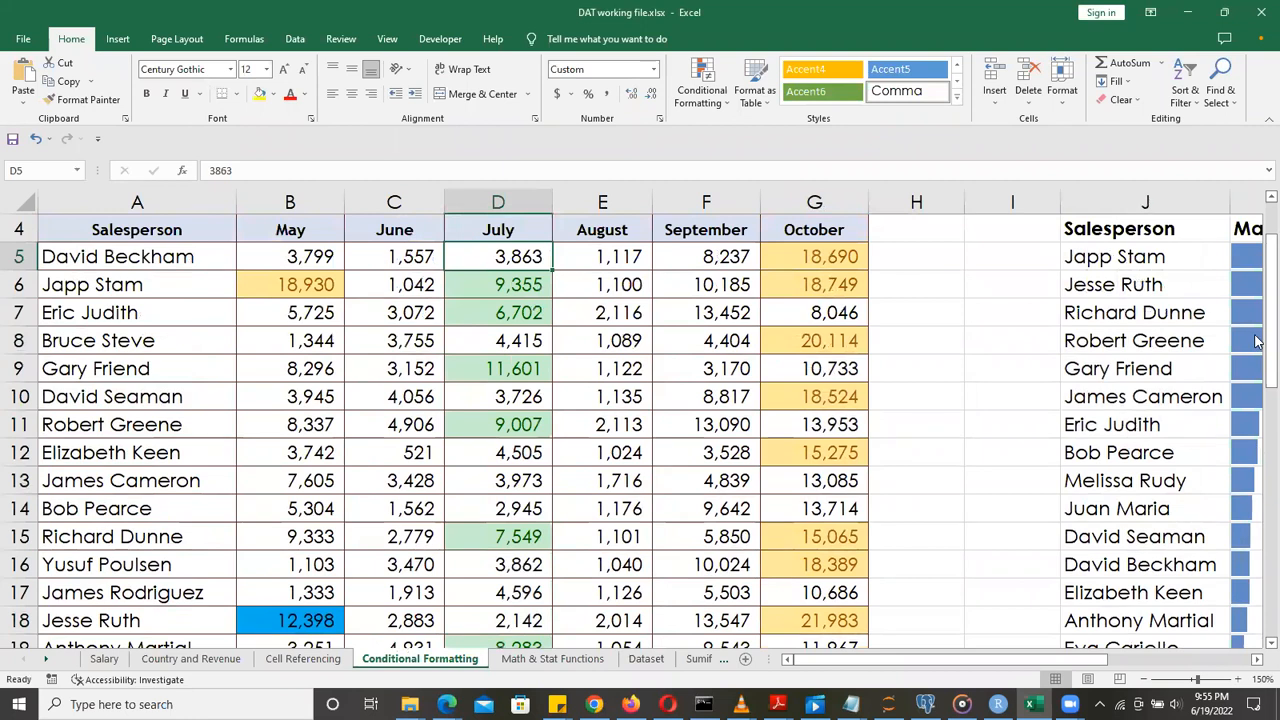
Enter 8 in B40 as the answer to question d about July sales above the average
left_click_drag(1268, 324, 1258, 515)
scroll(831, 514, "down", 6)
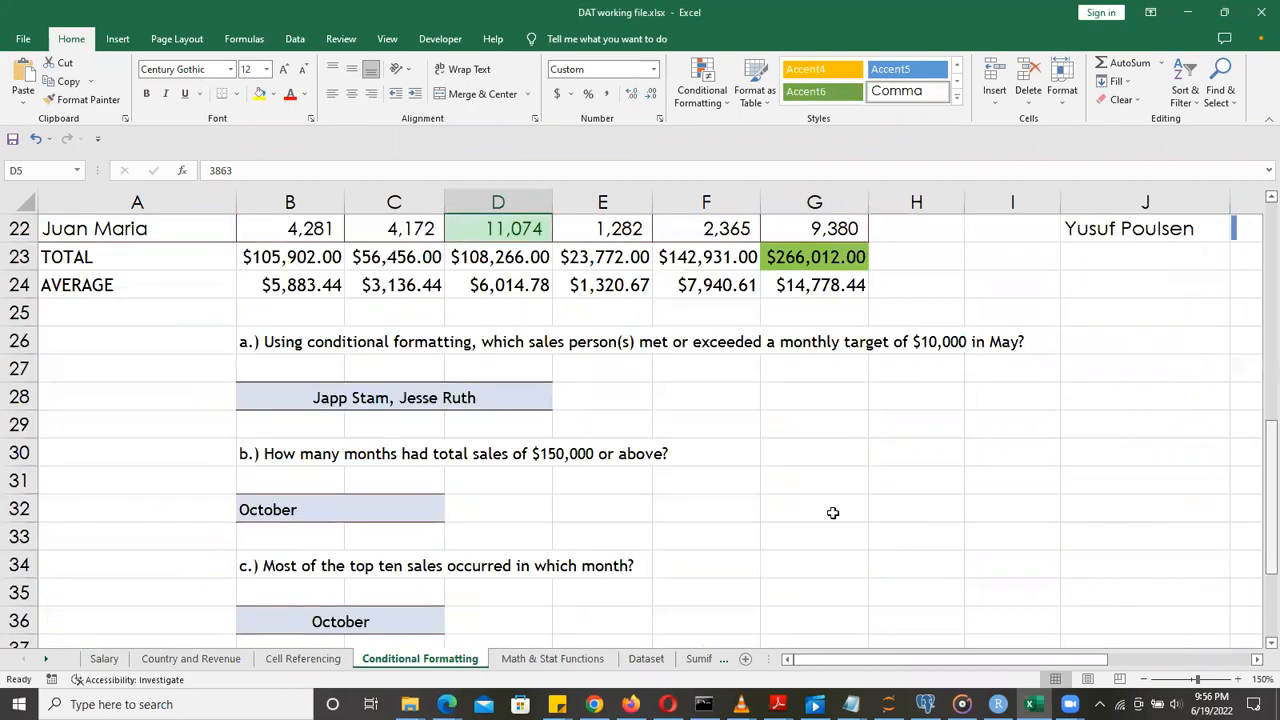
scroll(632, 563, "down", 5)
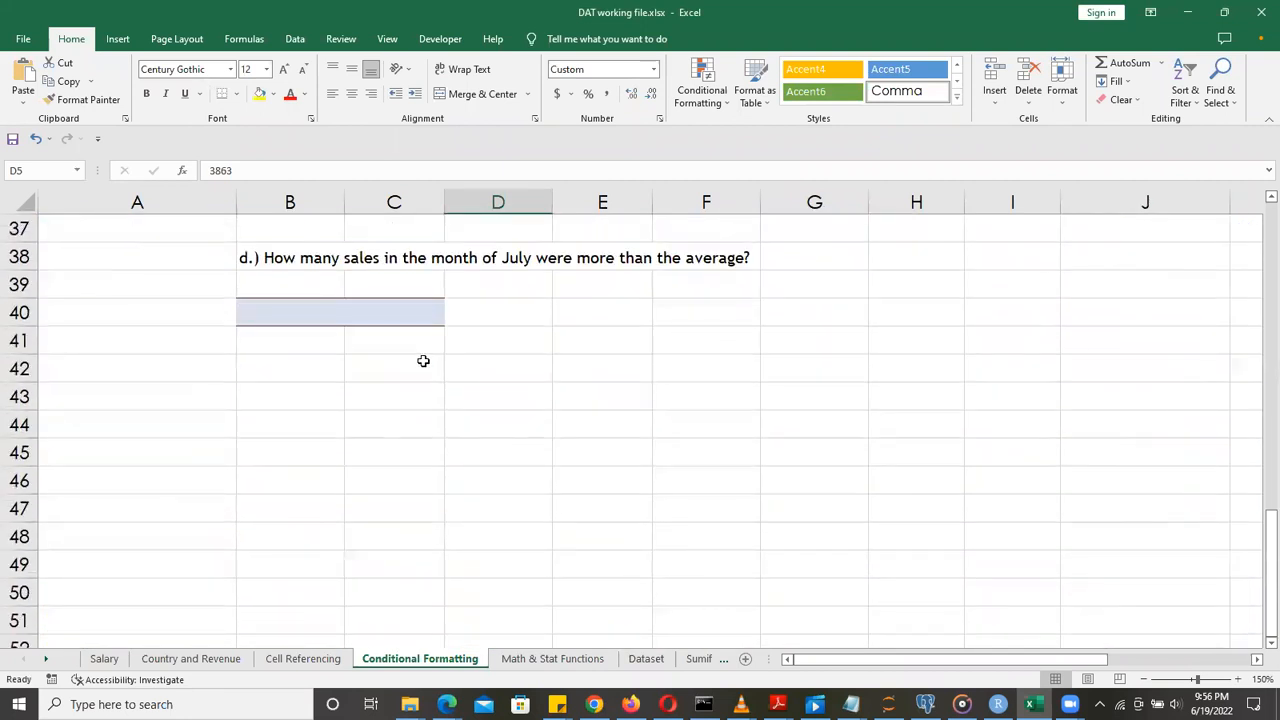
left_click(380, 308)
type("8")
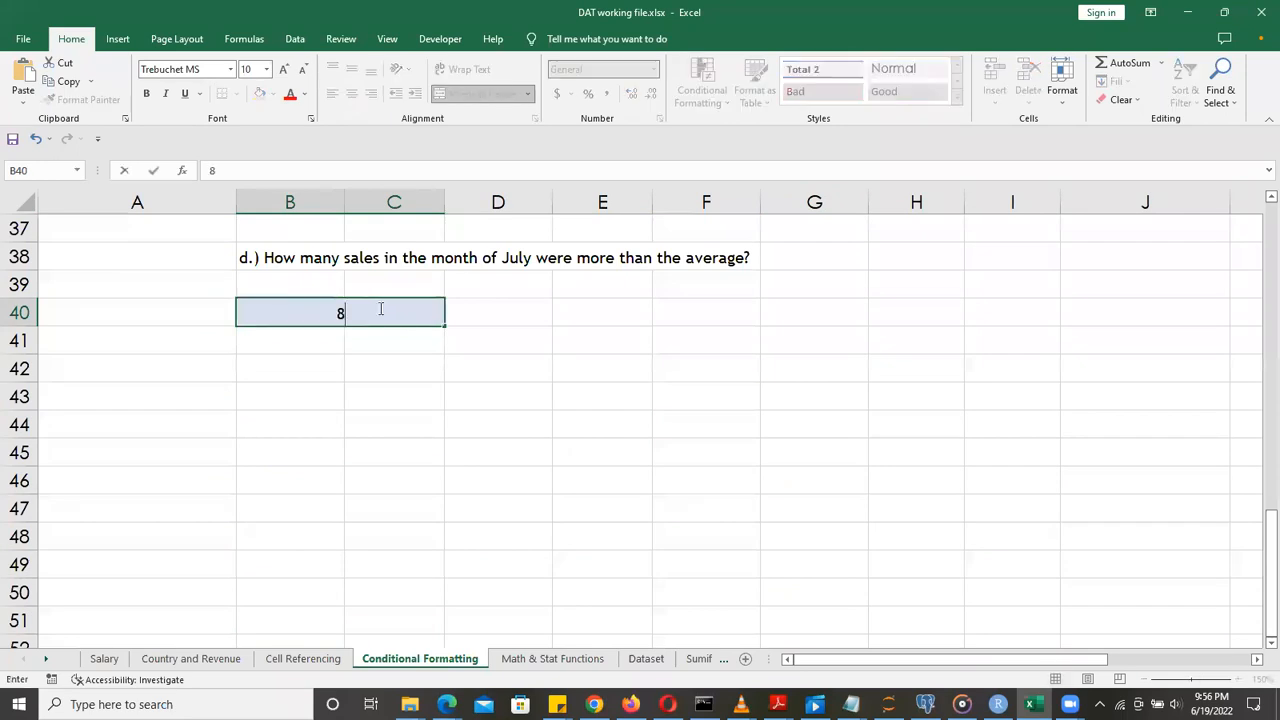
left_click_drag(1258, 520, 1257, 242)
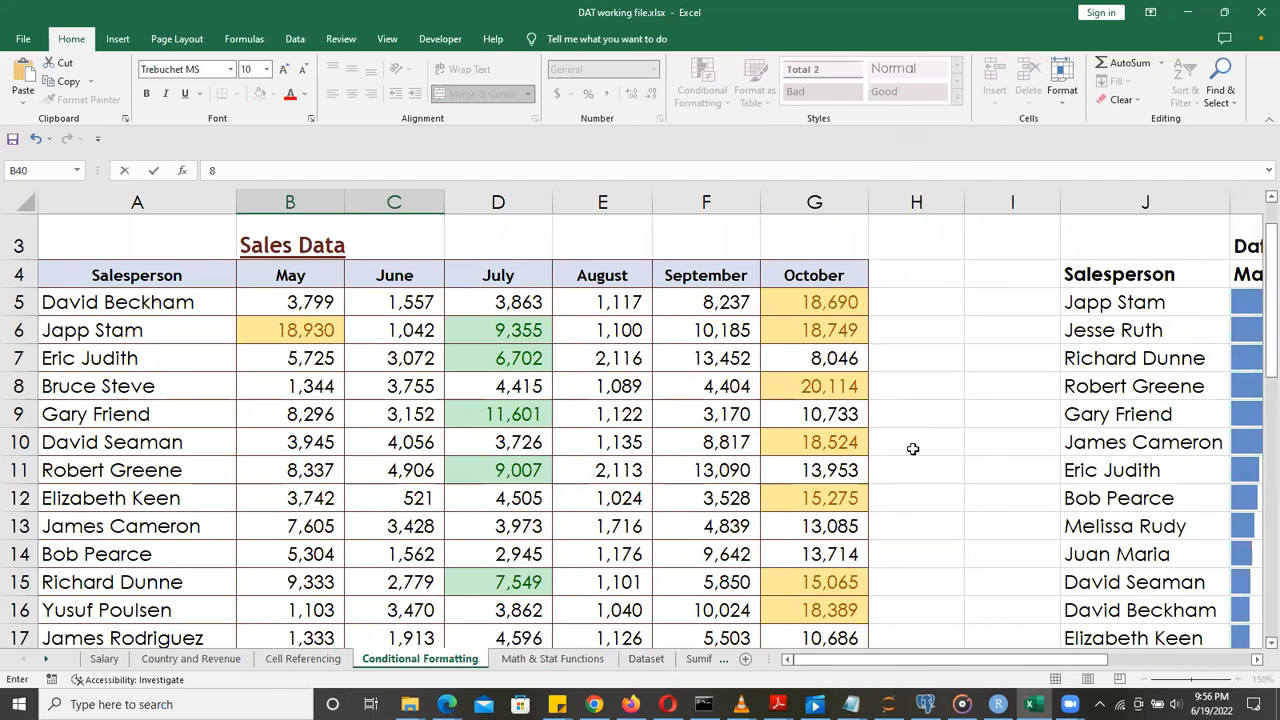
left_click(944, 412)
mouse_move(1258, 287)
left_mouse_down()
mouse_move(1258, 308)
mouse_move(1258, 286)
left_mouse_up()
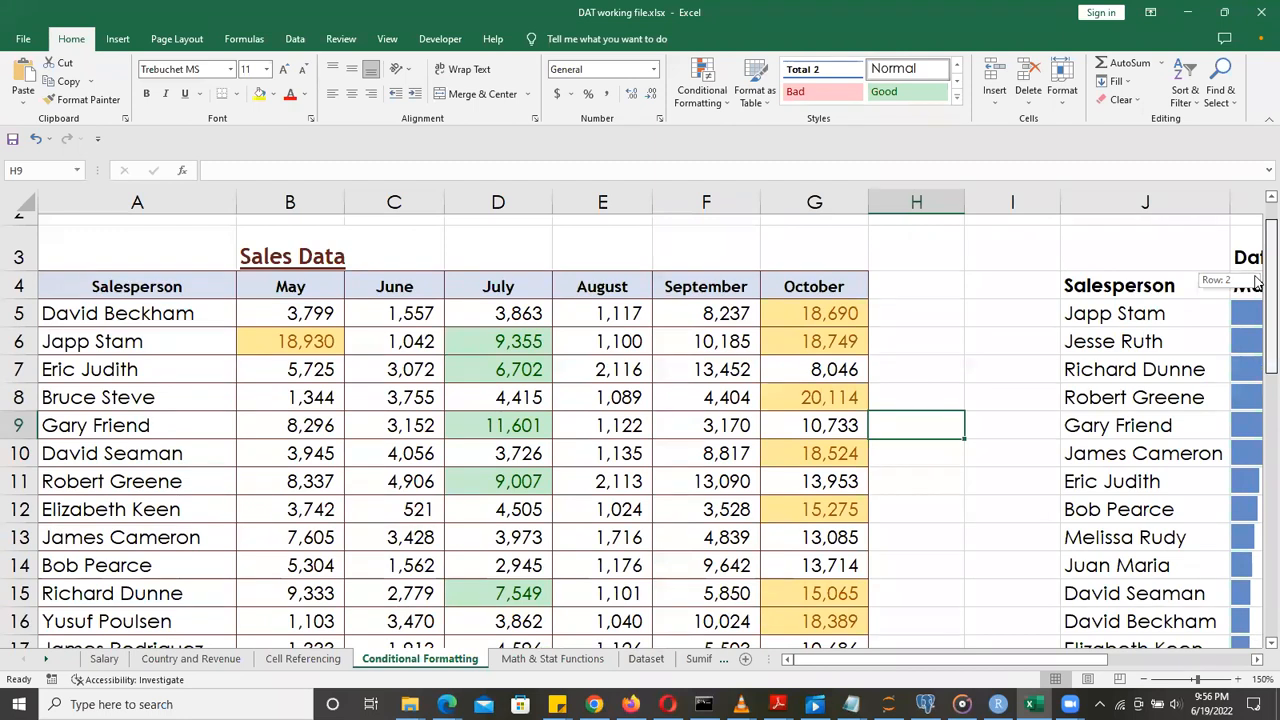
left_click_drag(1258, 283, 1258, 287)
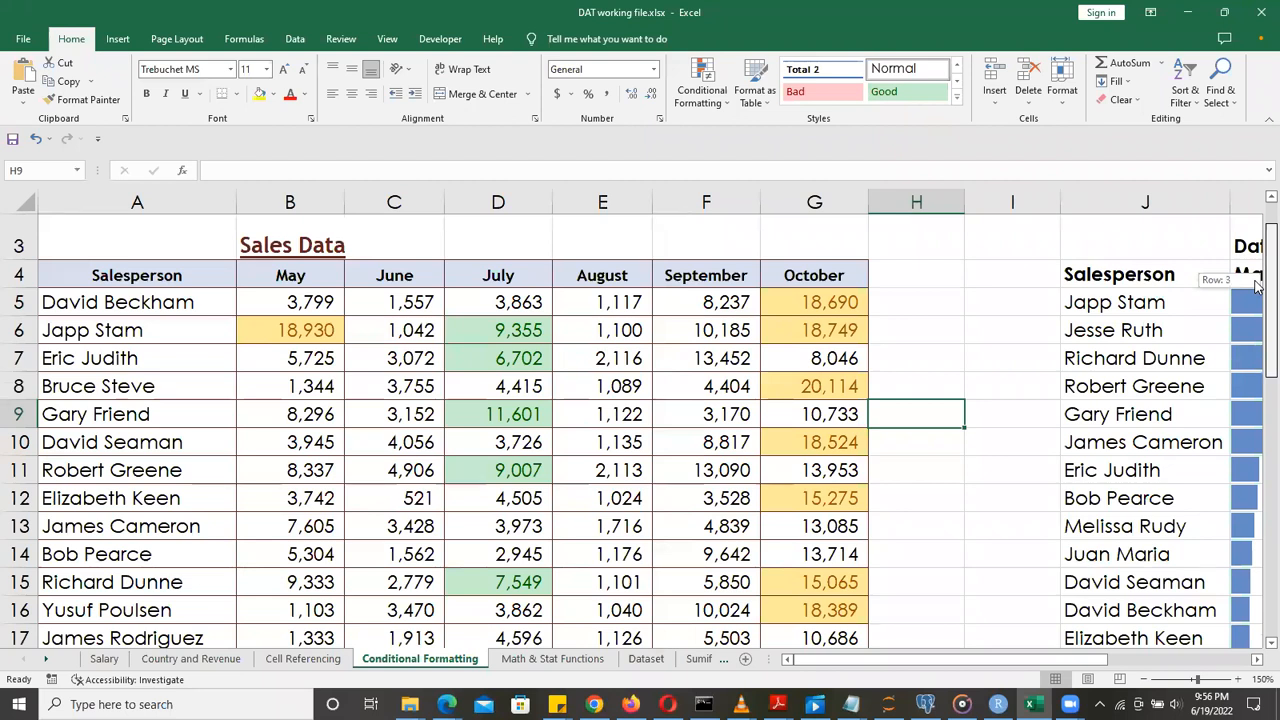
left_click_drag(1258, 286, 1258, 287)
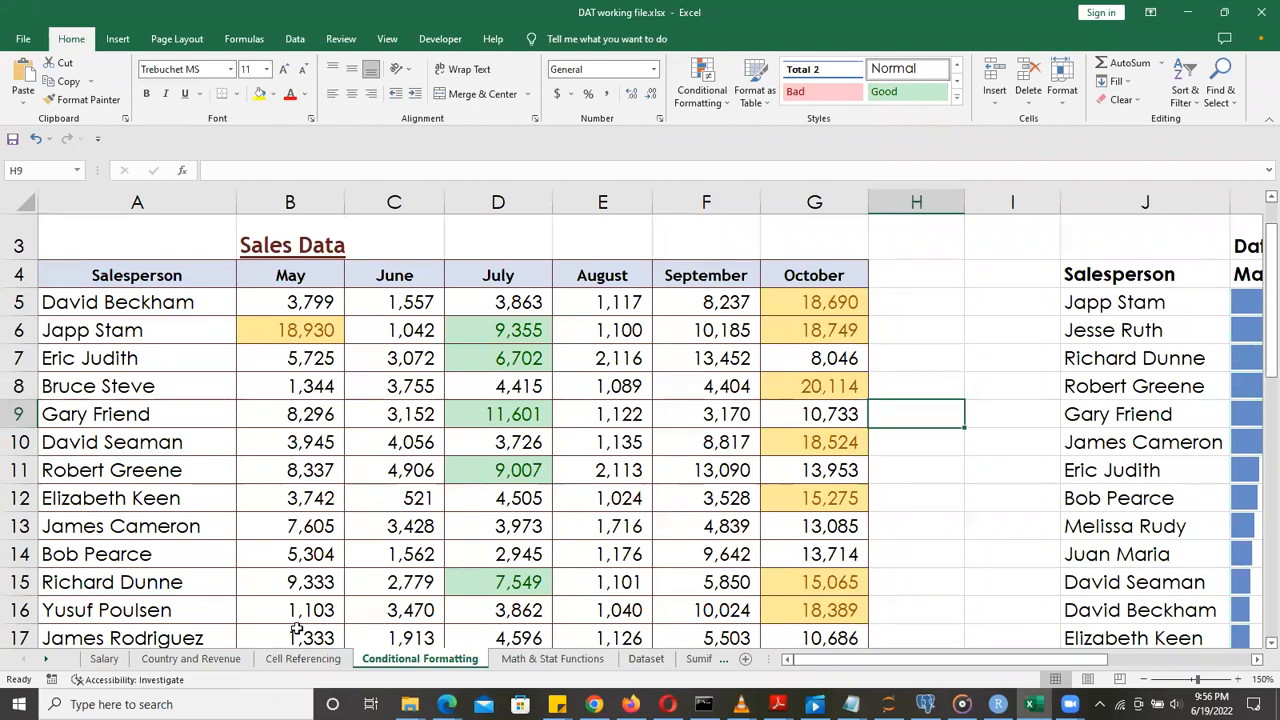
mouse_move(1259, 302)
left_mouse_down()
mouse_move(1258, 263)
mouse_move(1258, 302)
mouse_move(1258, 282)
left_mouse_up()
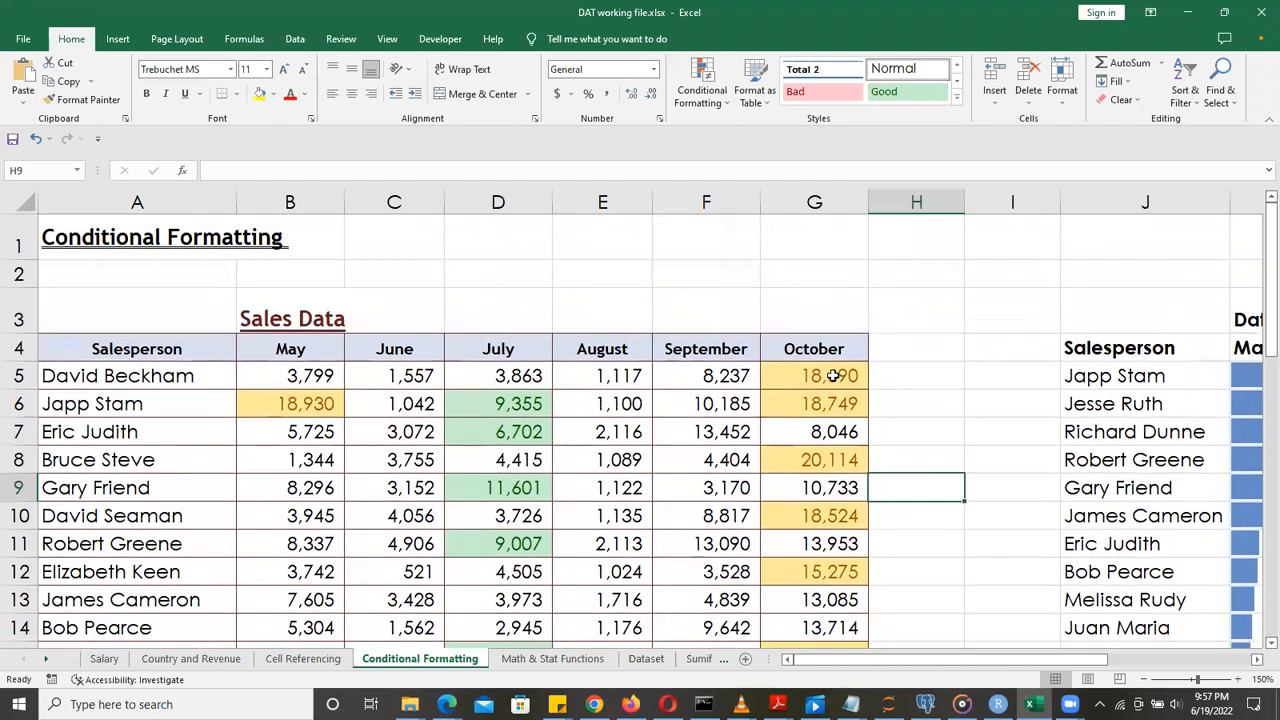
mouse_move(1258, 255)
left_mouse_down()
mouse_move(1258, 318)
mouse_move(1258, 255)
mouse_move(1258, 276)
left_mouse_up()
scroll(1049, 337, "up", 4)
Switch to the Math & Stat Functions sheet and examine the AVERAGE, MAX, MIN and Total exercise tables
left_click(550, 660)
left_click_drag(1192, 680, 1198, 680)
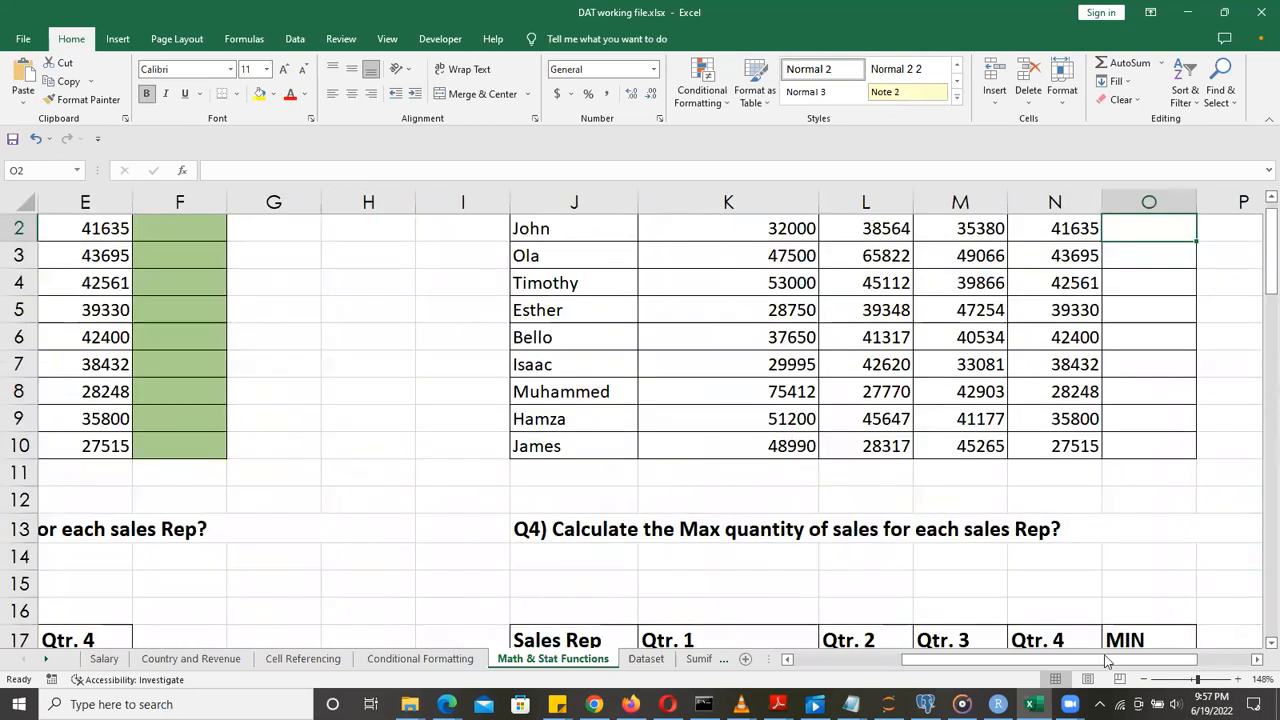
left_click_drag(1040, 662, 970, 664)
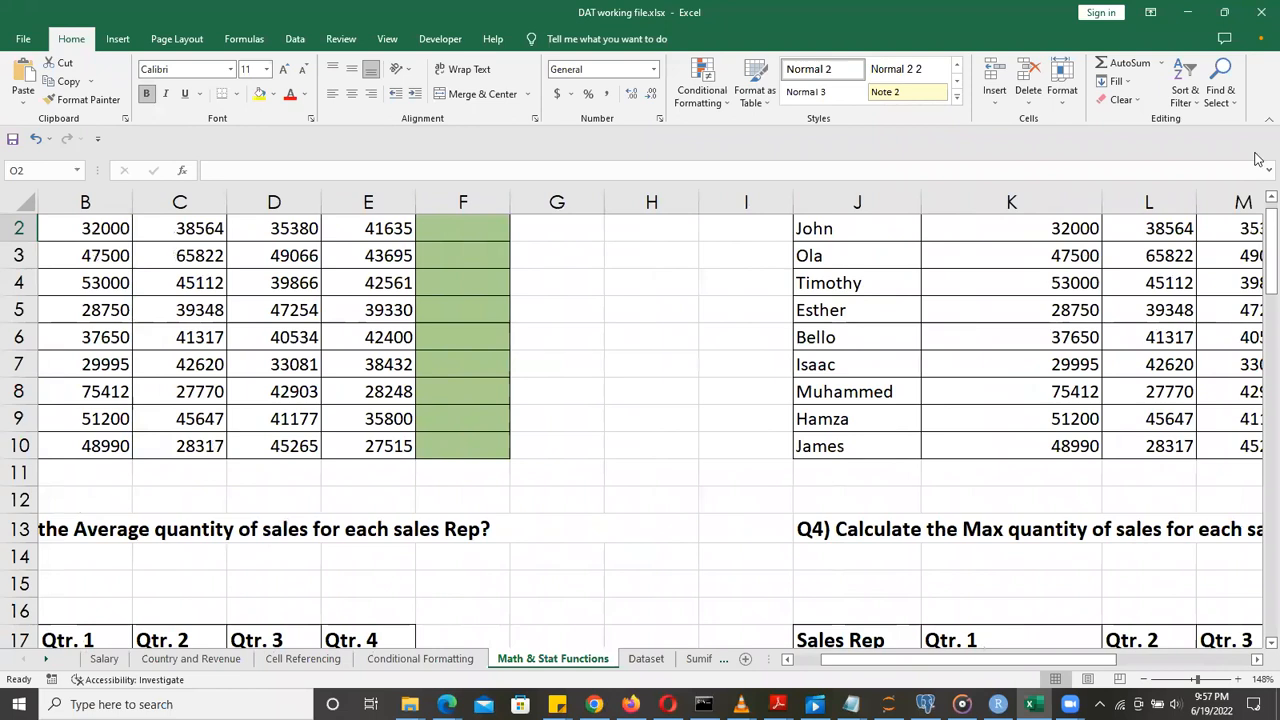
left_click_drag(1262, 228, 1256, 205)
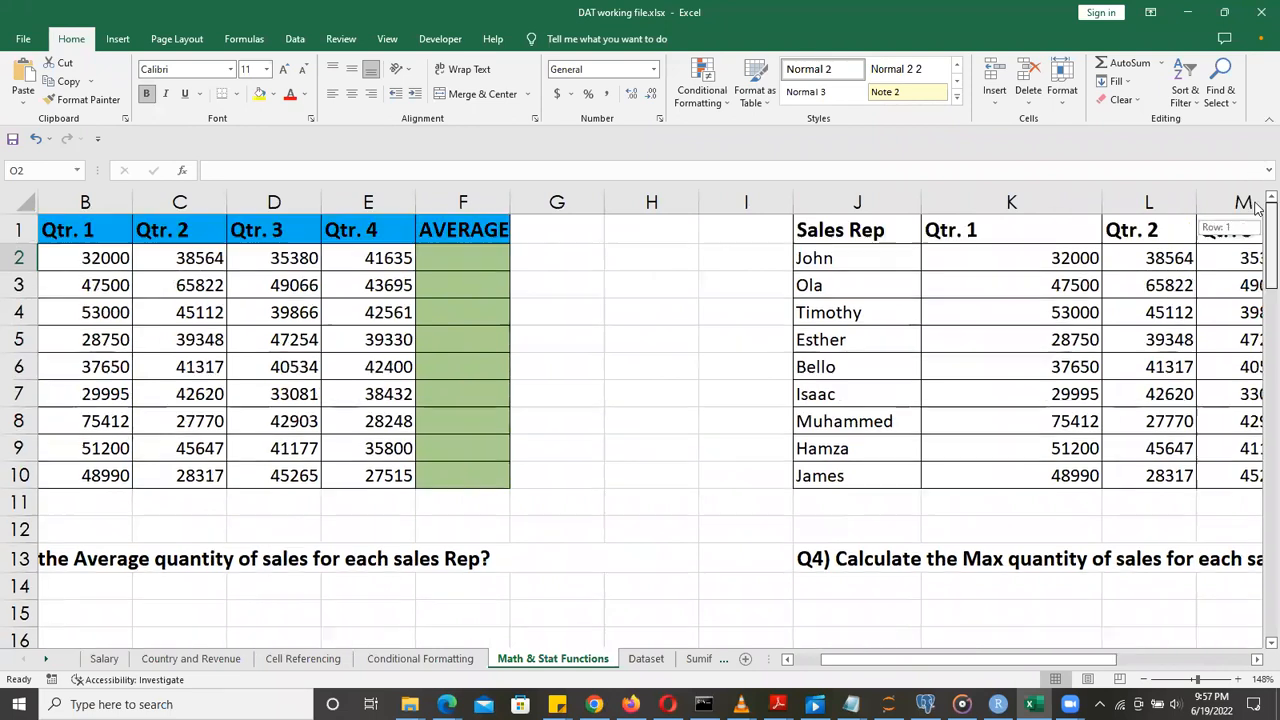
left_click_drag(469, 251, 465, 488)
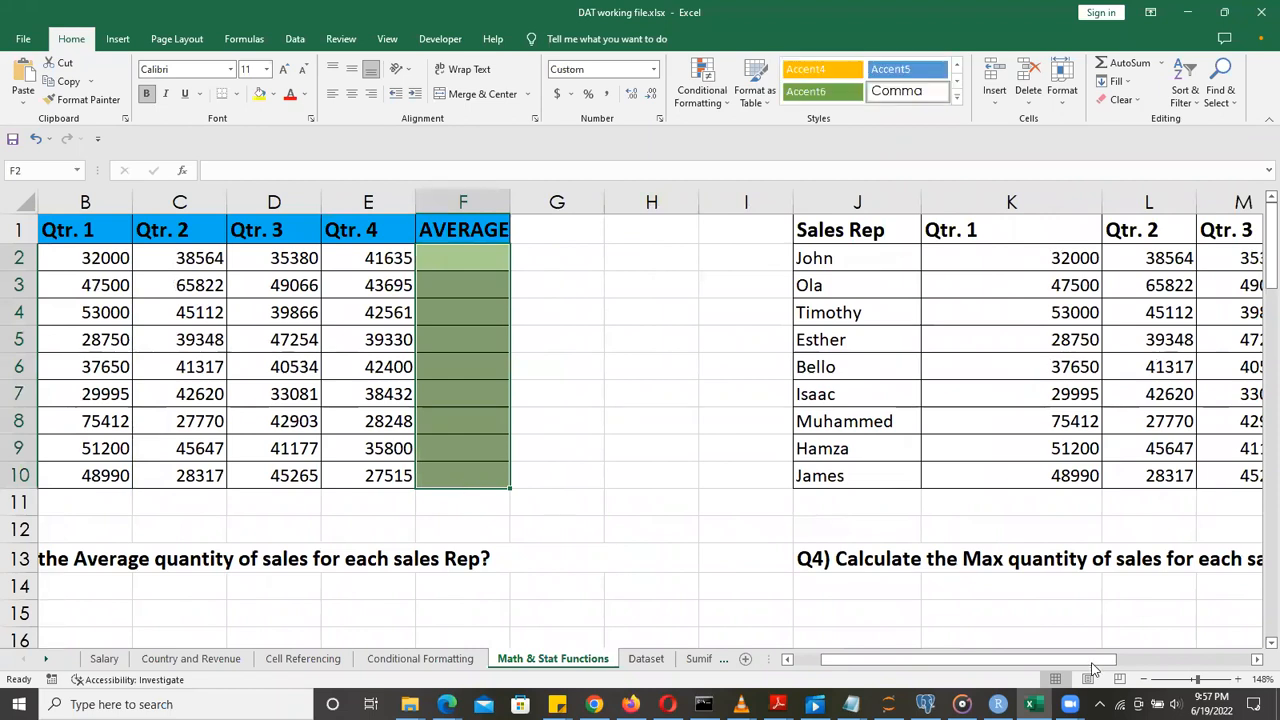
left_click_drag(1099, 660, 1180, 668)
left_click_drag(1154, 259, 1154, 477)
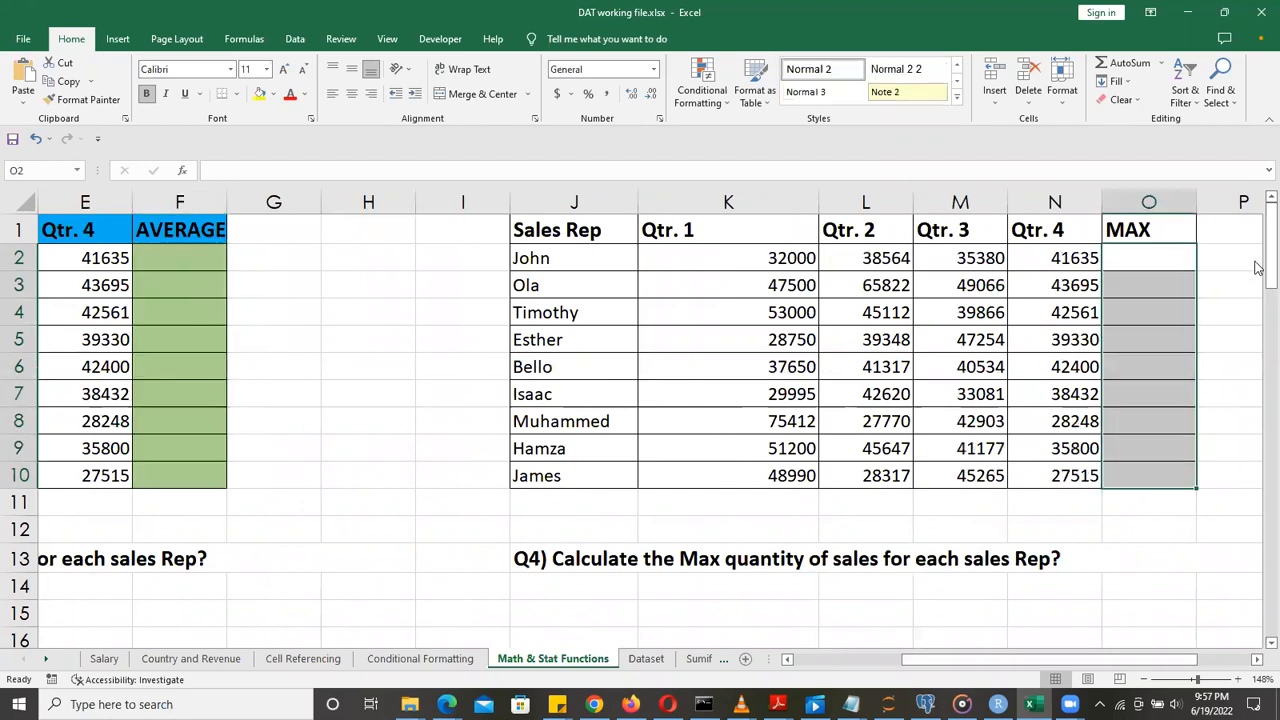
left_click_drag(1266, 282, 1256, 452)
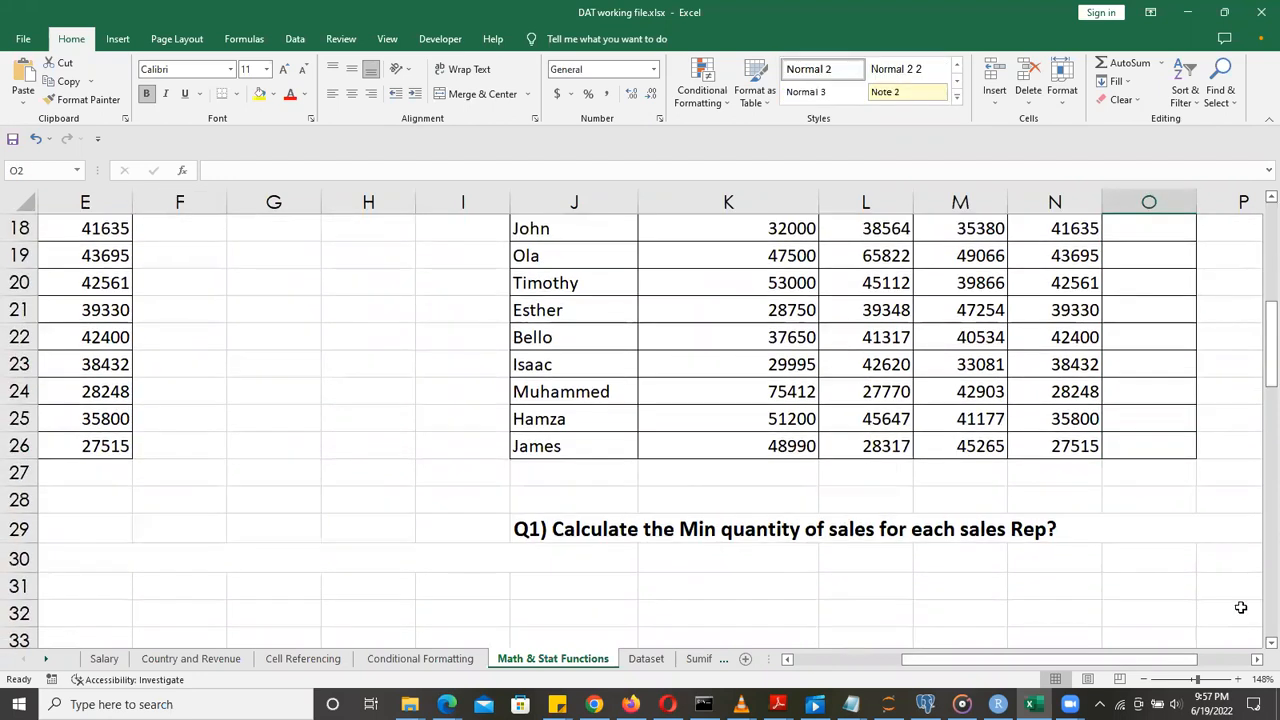
scroll(1256, 646, "down", 4)
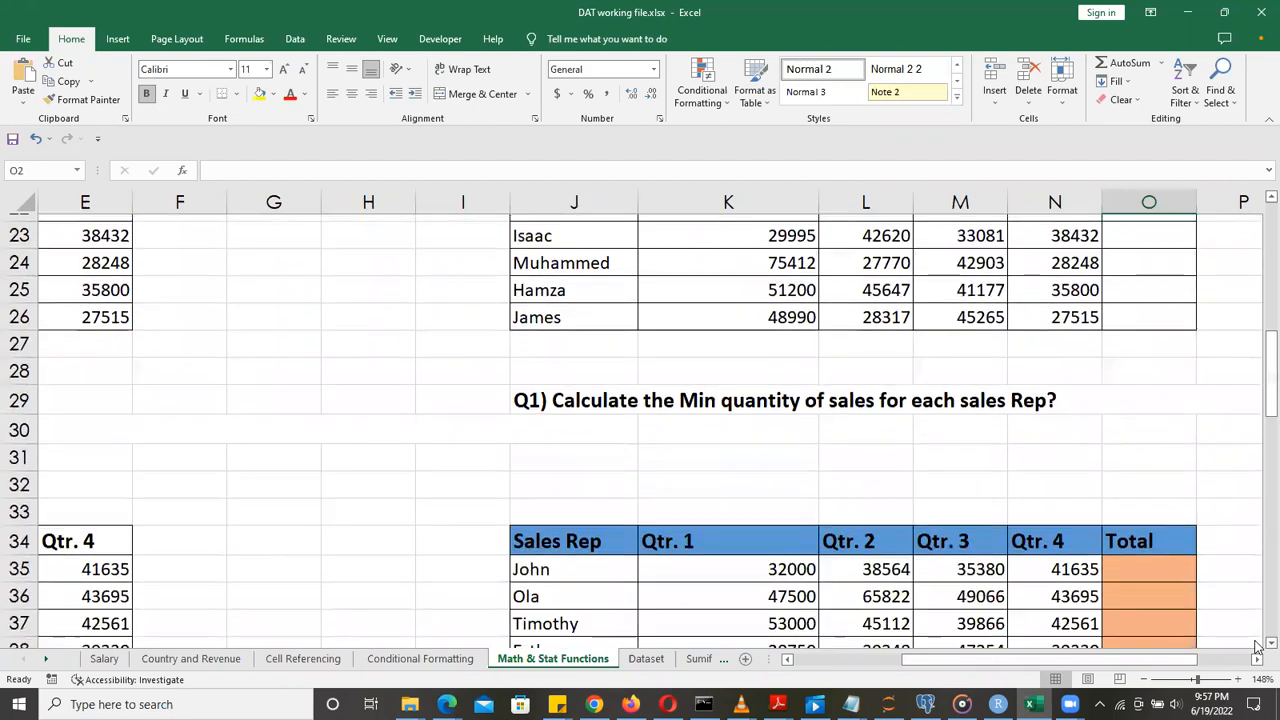
scroll(1256, 646, "down", 1)
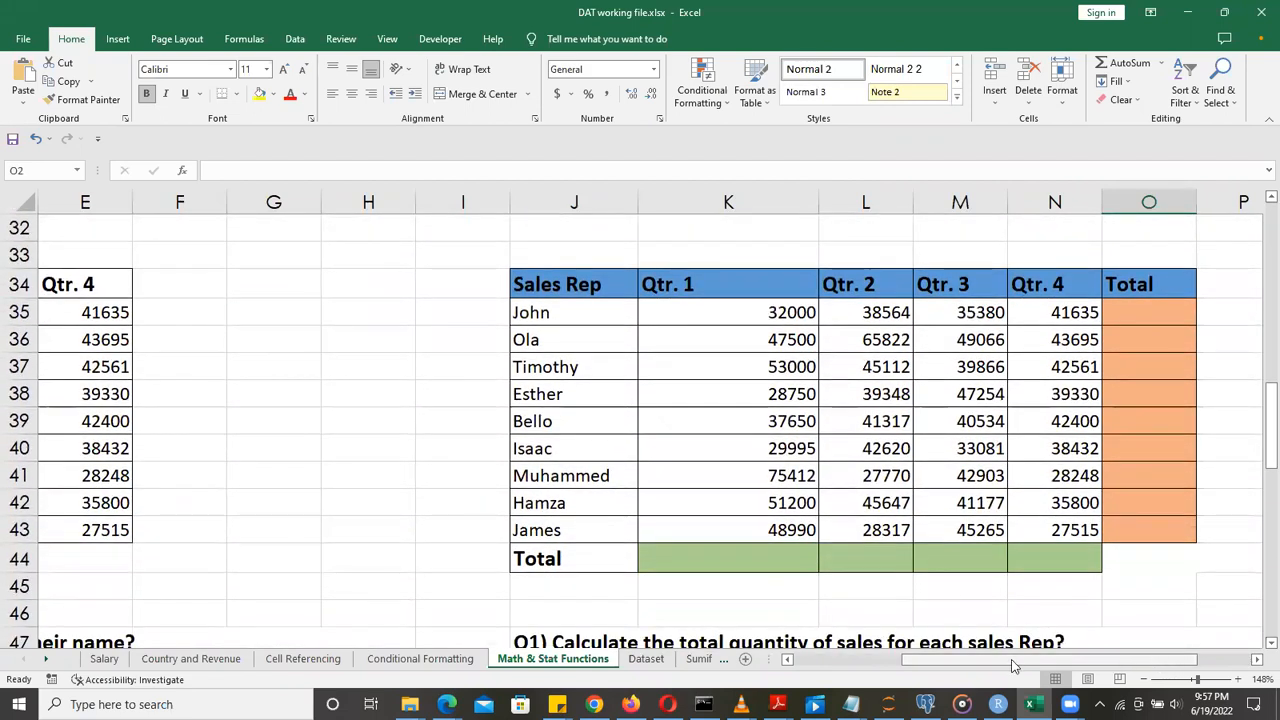
Clear the existing COUNTA answer in B45 and the COUNT answer in B28
left_click_drag(1012, 660, 907, 660)
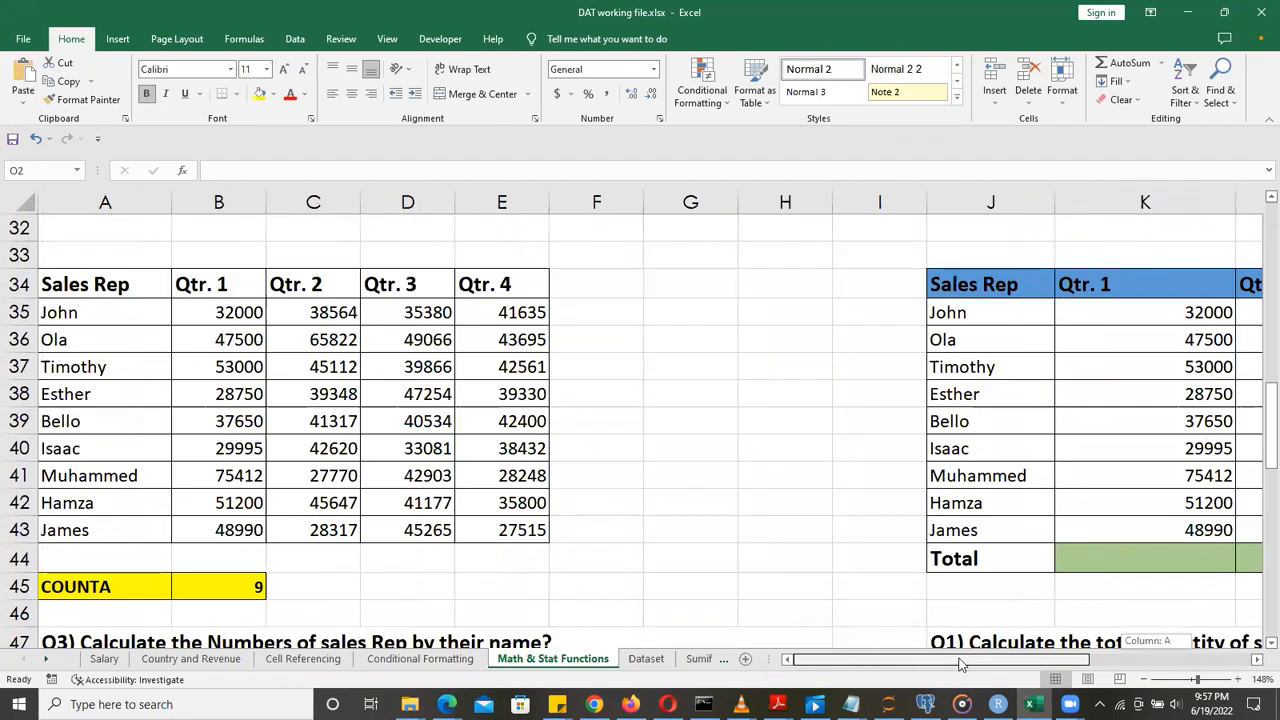
left_click(230, 585)
key("Delete")
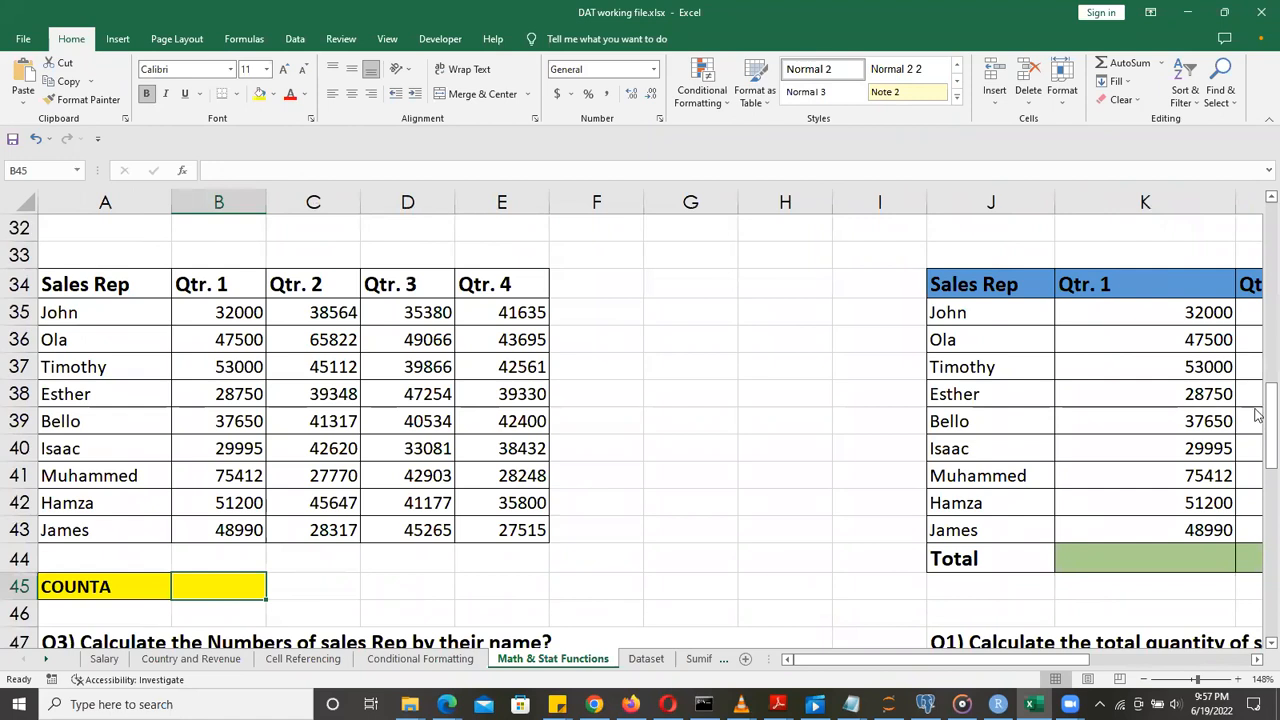
left_click_drag(1258, 392, 1257, 377)
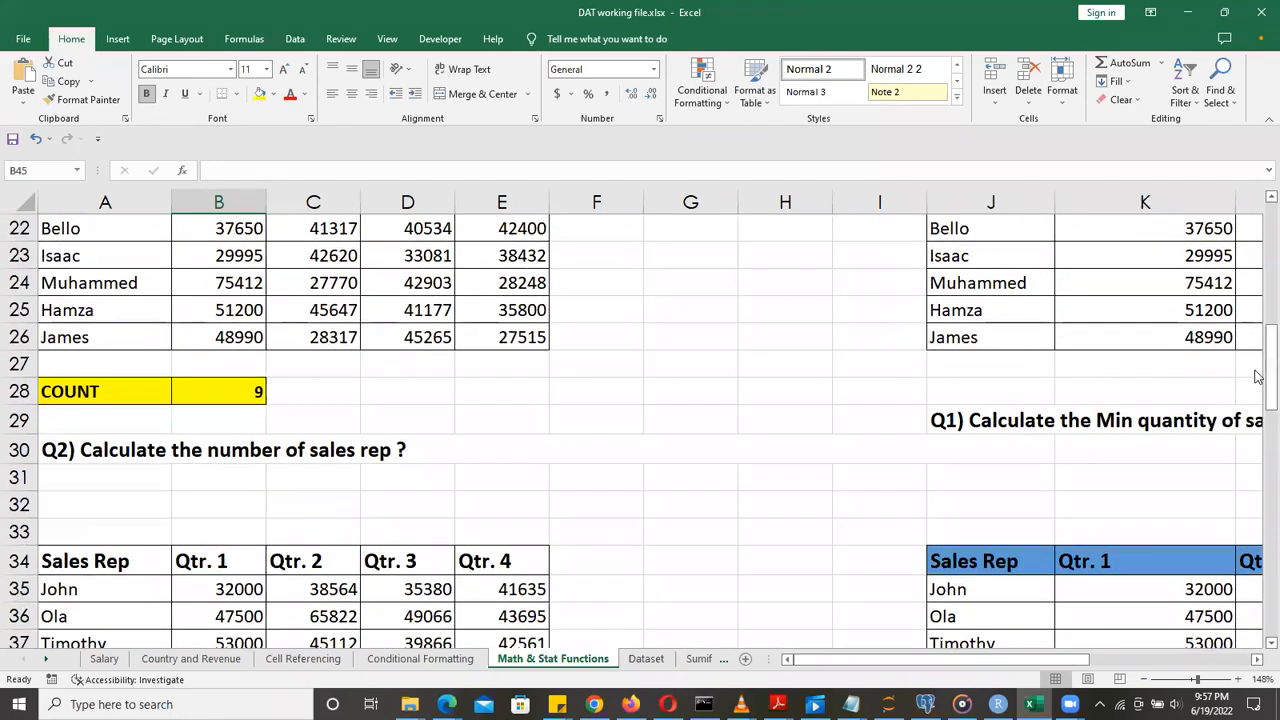
left_click(220, 382)
key("Delete")
Clear the existing results from the SUMIF column in F55:F63
left_click_drag(1258, 319, 1258, 255)
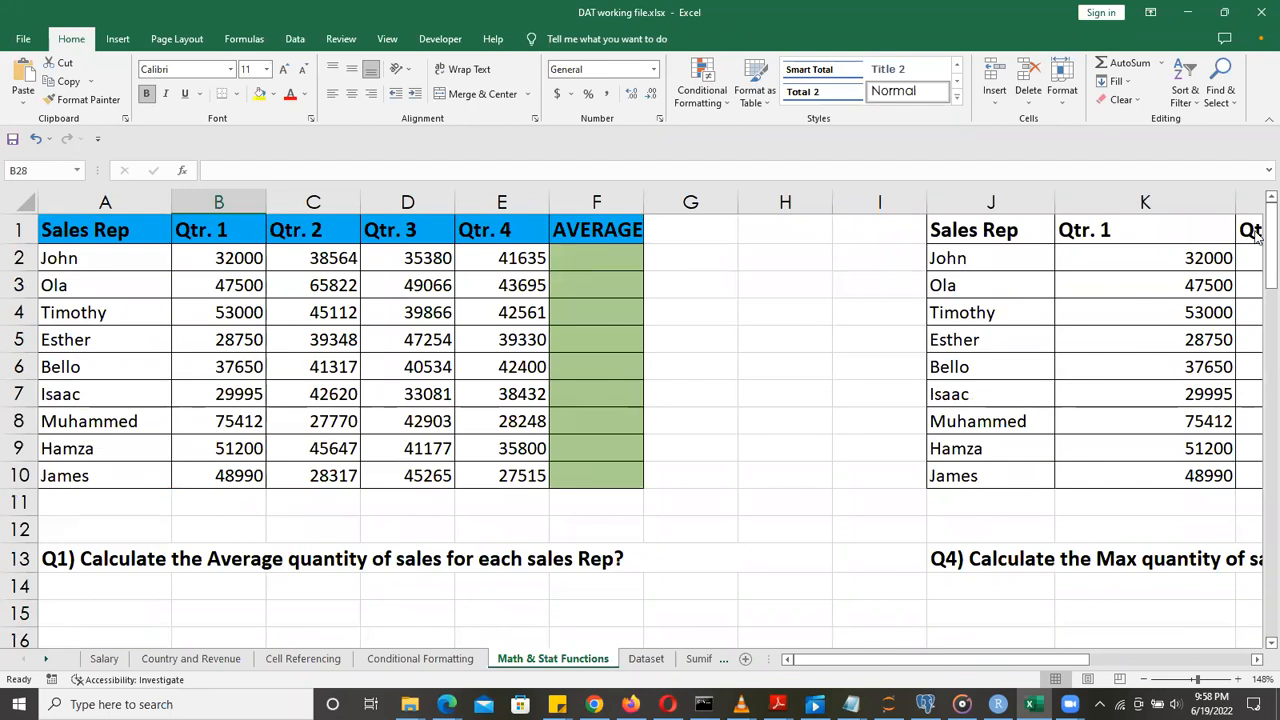
left_click_drag(1258, 368, 1258, 452)
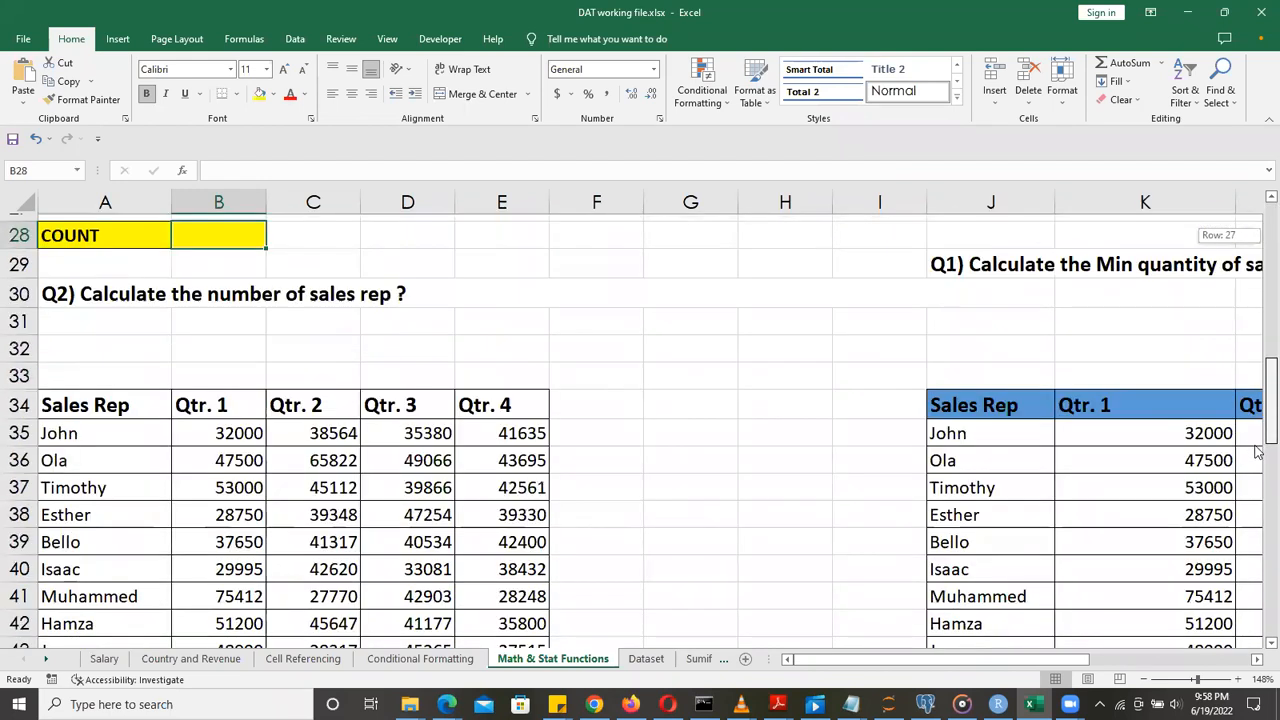
left_click_drag(1258, 452, 1258, 474)
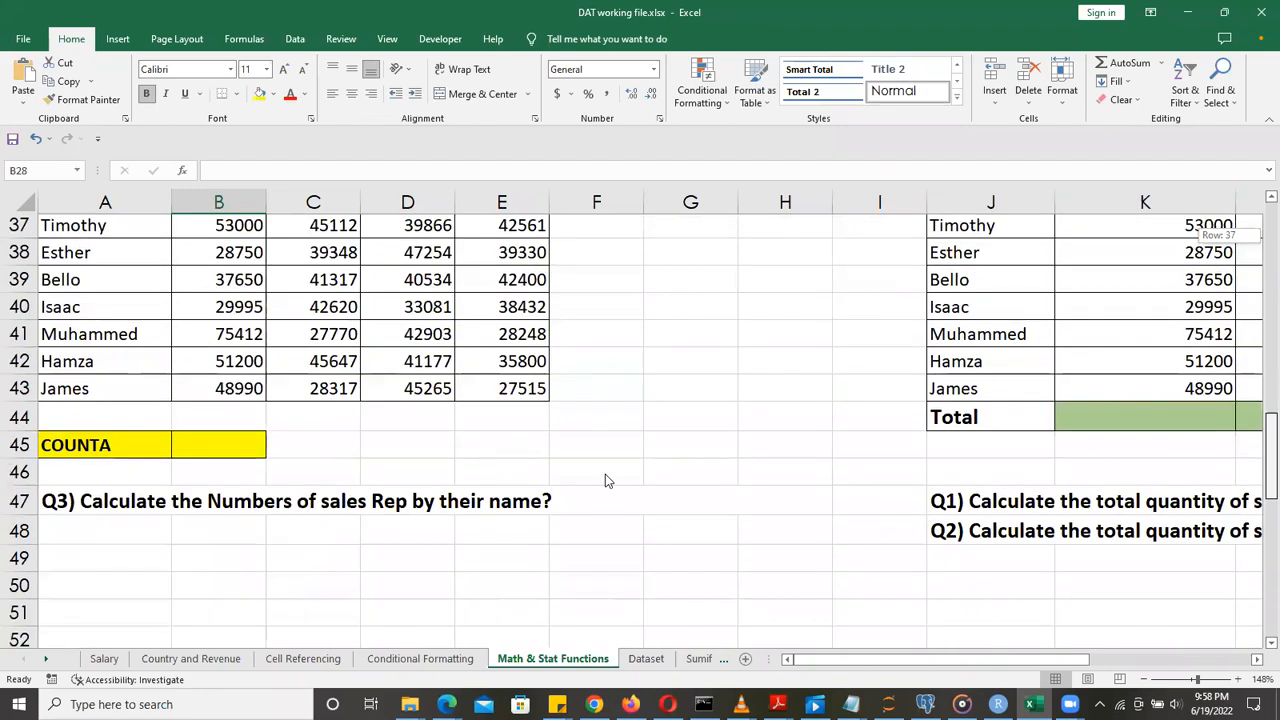
scroll(606, 476, "down", 5)
left_click_drag(606, 340, 610, 566)
key("Delete")
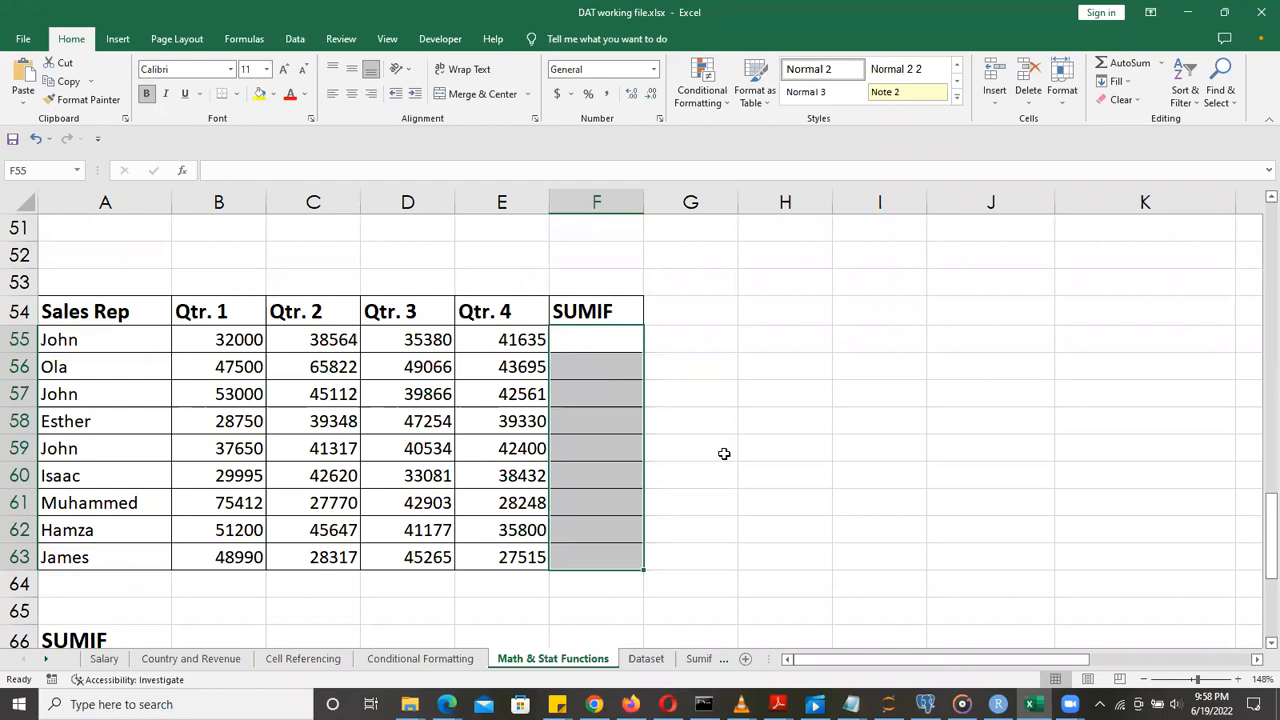
left_click_drag(1258, 481, 1259, 444)
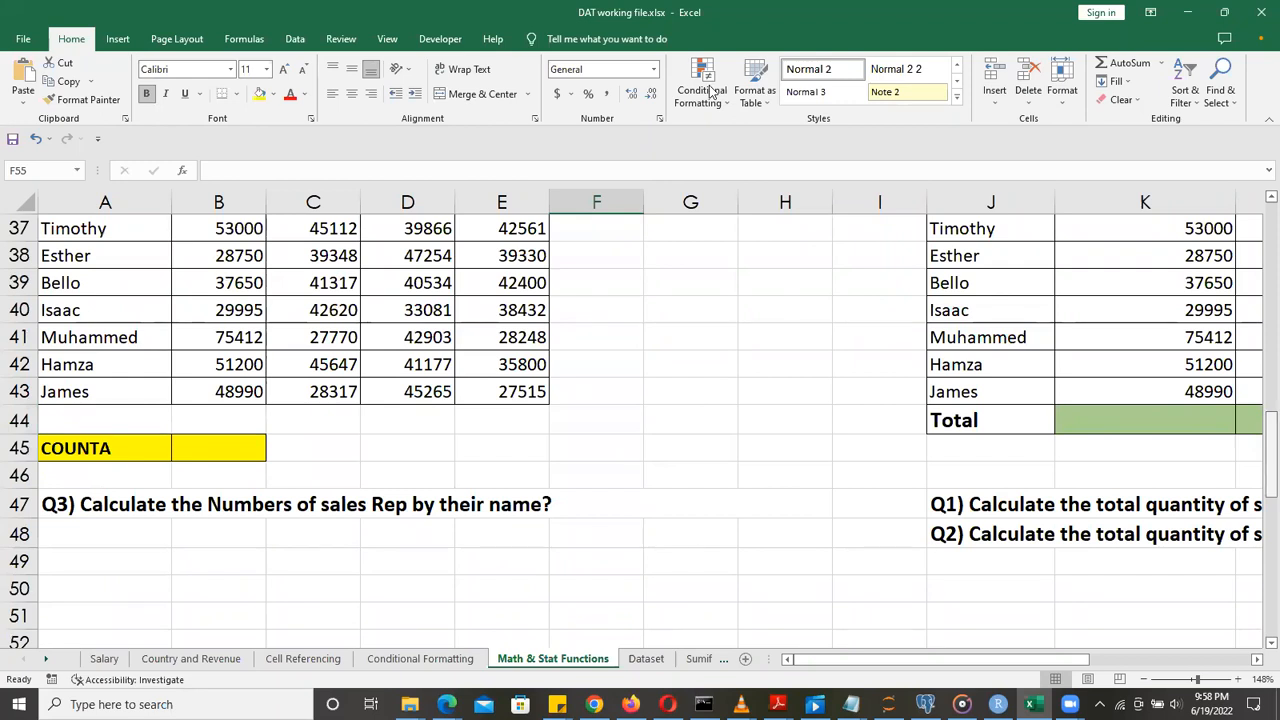
left_click(398, 254)
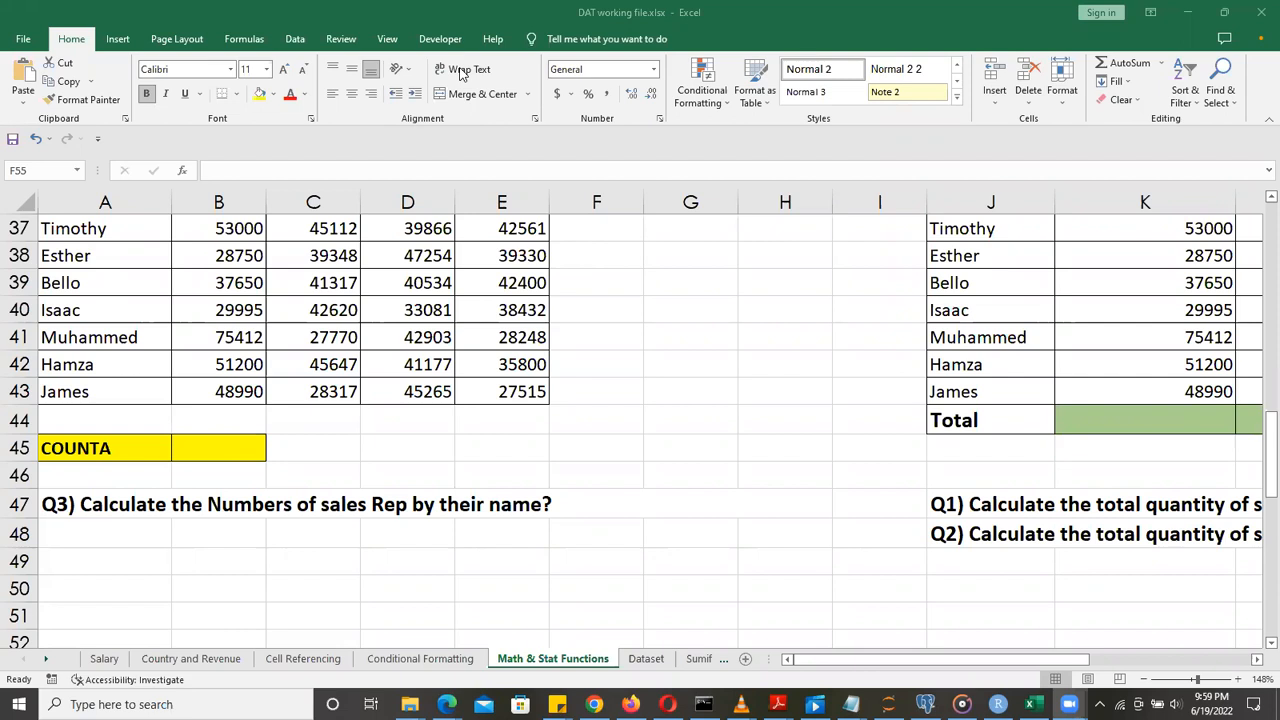
left_click(1083, 68)
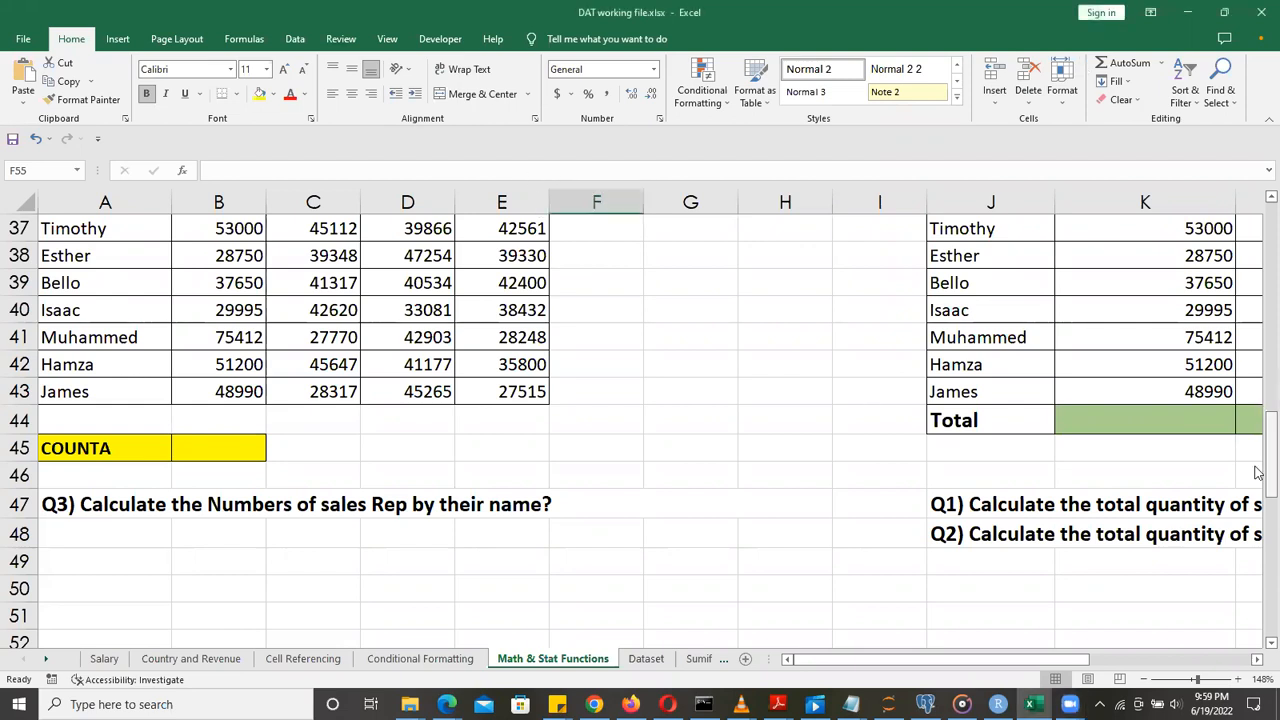
Count the sales reps one by one in A18:A26 of the COUNT exercise table
left_click_drag(1258, 456, 1258, 383)
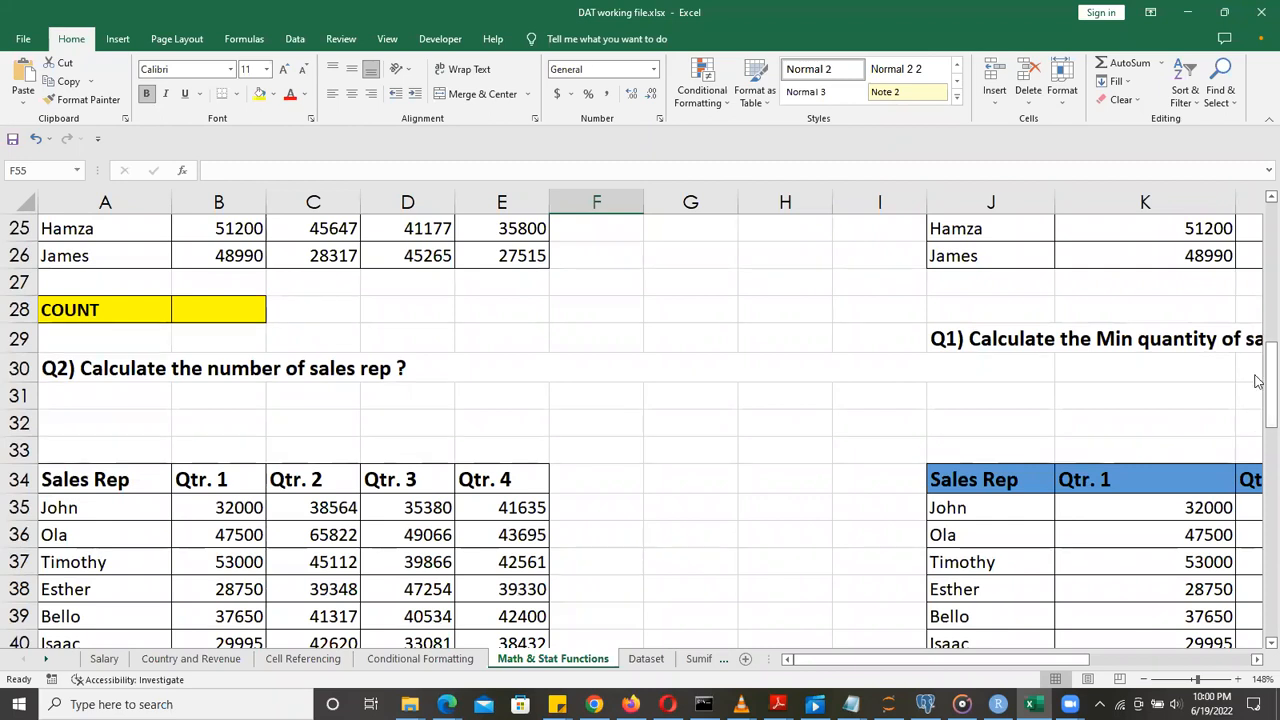
mouse_move(1258, 357)
left_mouse_down()
mouse_move(1258, 316)
mouse_move(1258, 389)
mouse_move(1257, 341)
left_mouse_up()
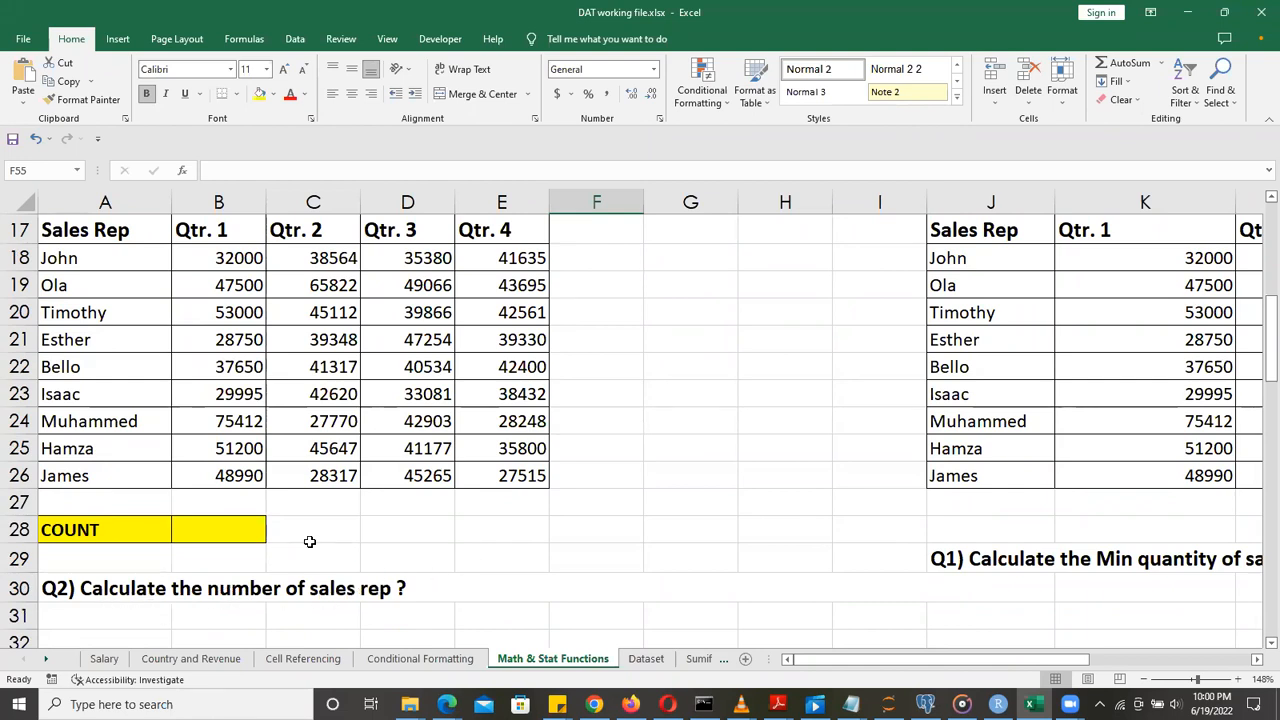
left_click(116, 261)
left_click(114, 286)
left_click(114, 314)
left_click(115, 342)
left_click(116, 367)
left_click(115, 395)
left_click(115, 422)
left_click(115, 450)
left_click(115, 472)
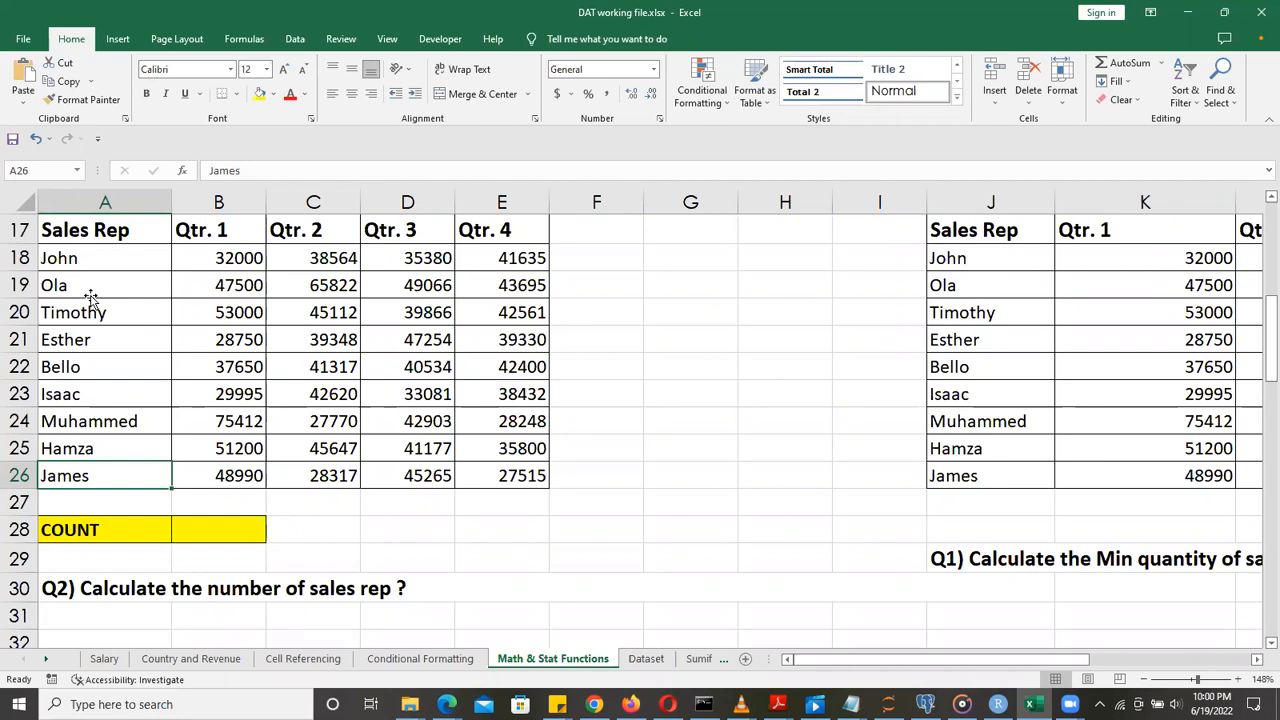
Enter =COUNT(A18:A26) in B28 to try counting the sales reps from the name column
left_click(216, 530)
type("=count")
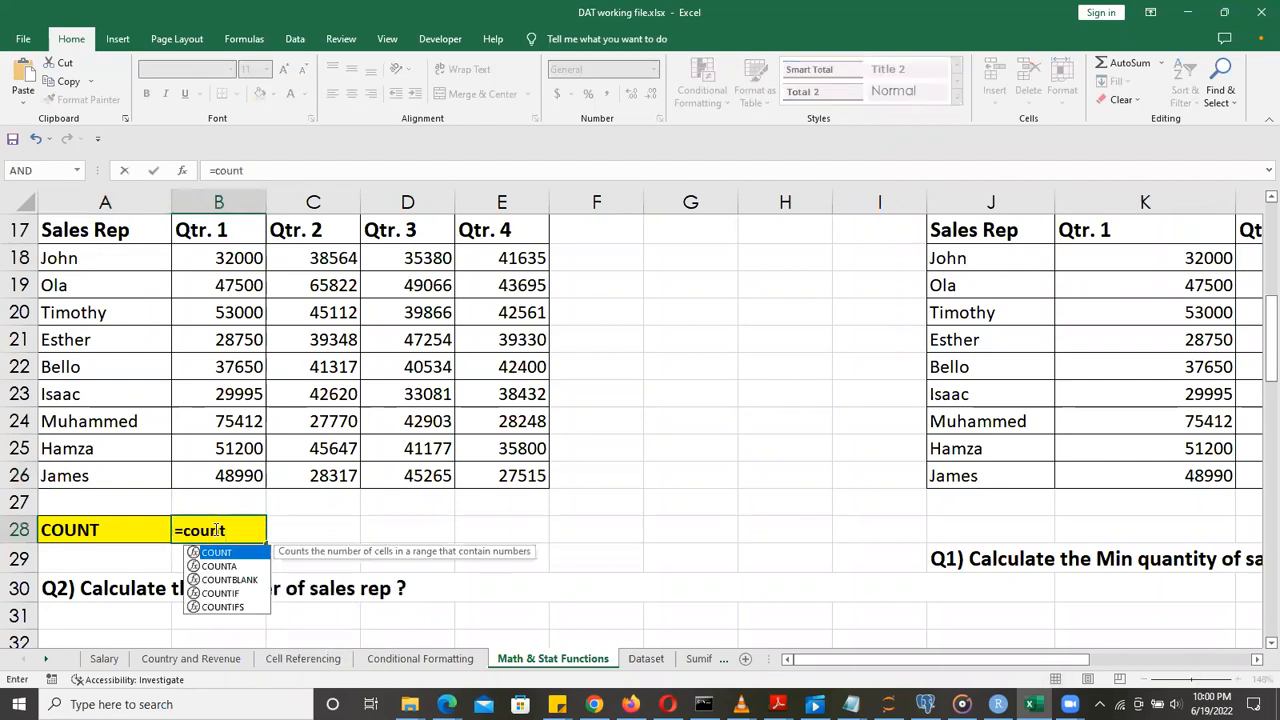
key("Tab")
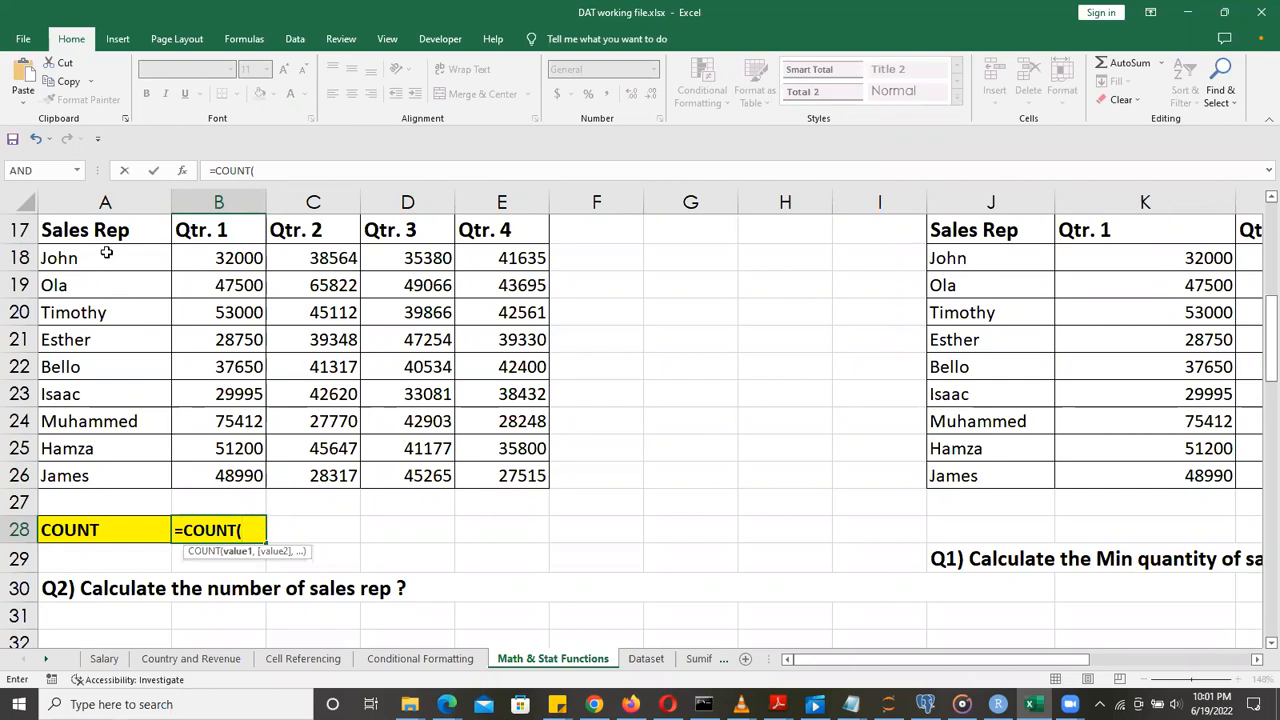
left_click_drag(106, 255, 122, 470)
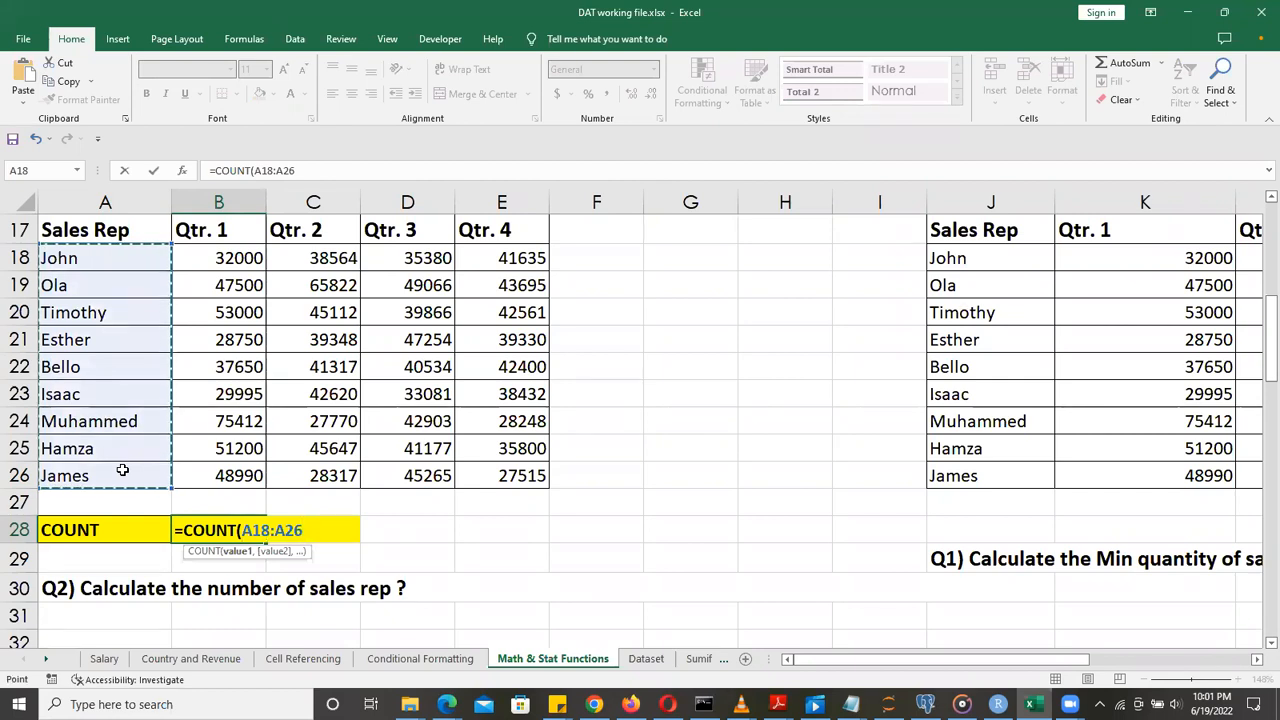
type(")")
key("Return")
key("Up")
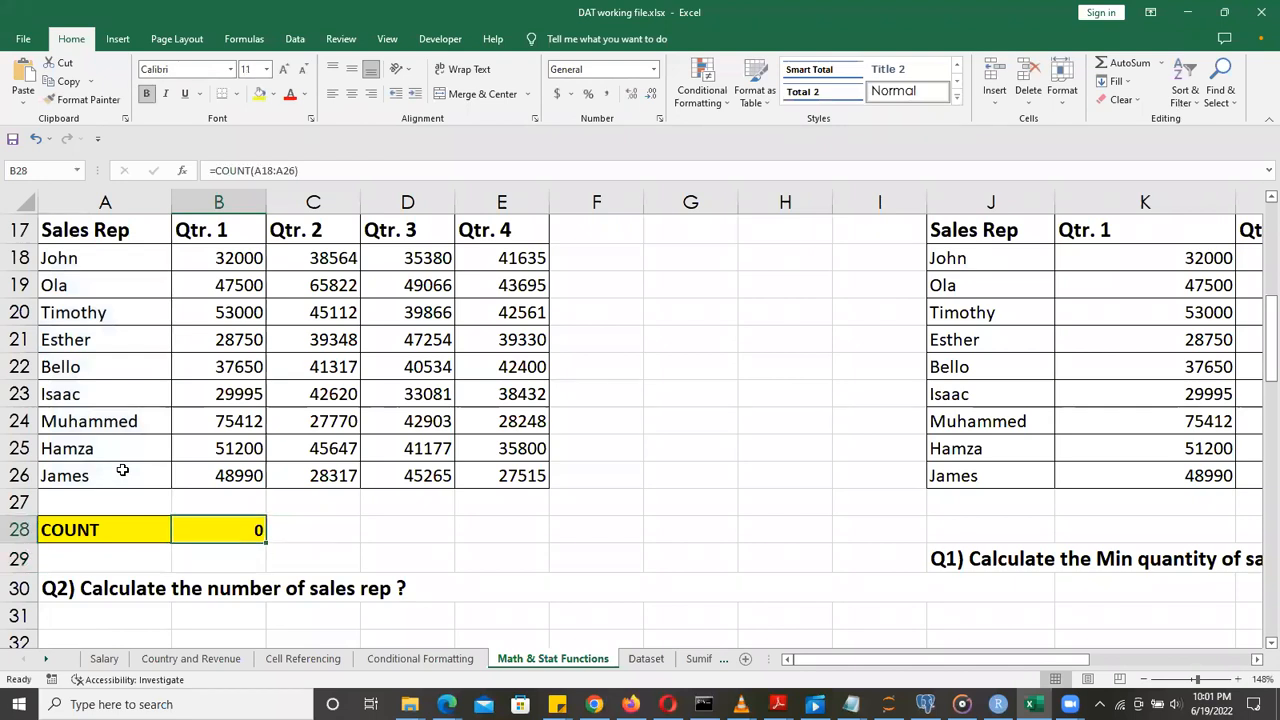
Change the COUNT formula in B28 to use the Qtr. 1 range, =COUNT(B18:B26)
double_click(234, 528)
left_click(311, 531)
key("BackSpace")
key("BackSpace")
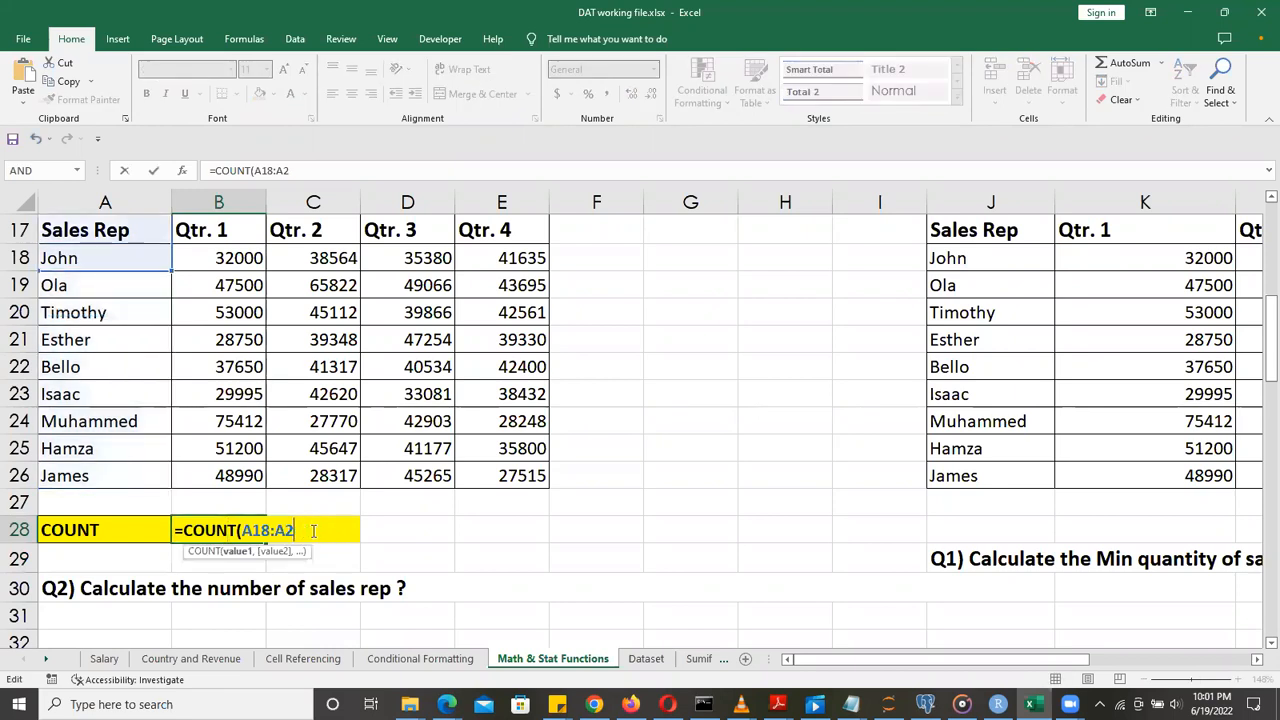
key("BackSpace")
key("BackSpace")
key("BackSpace")
key("BackSpace")
key("BackSpace")
key("BackSpace")
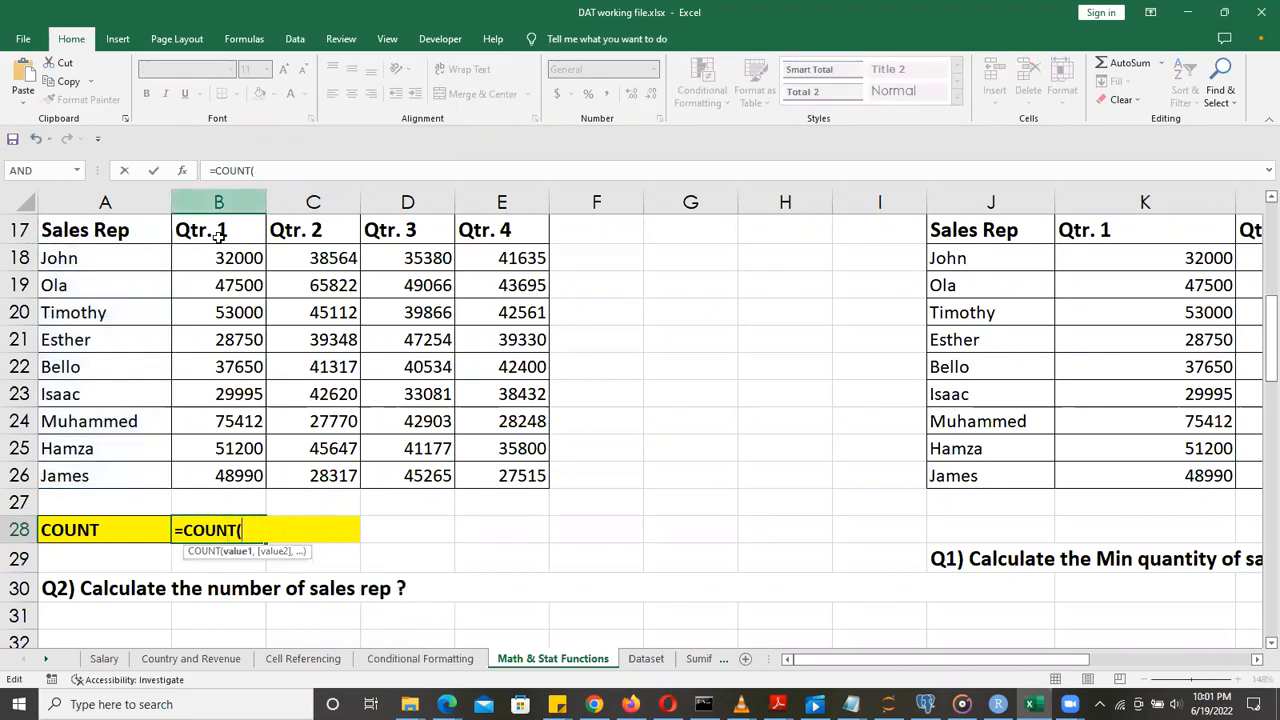
left_click_drag(223, 258, 228, 474)
type(")")
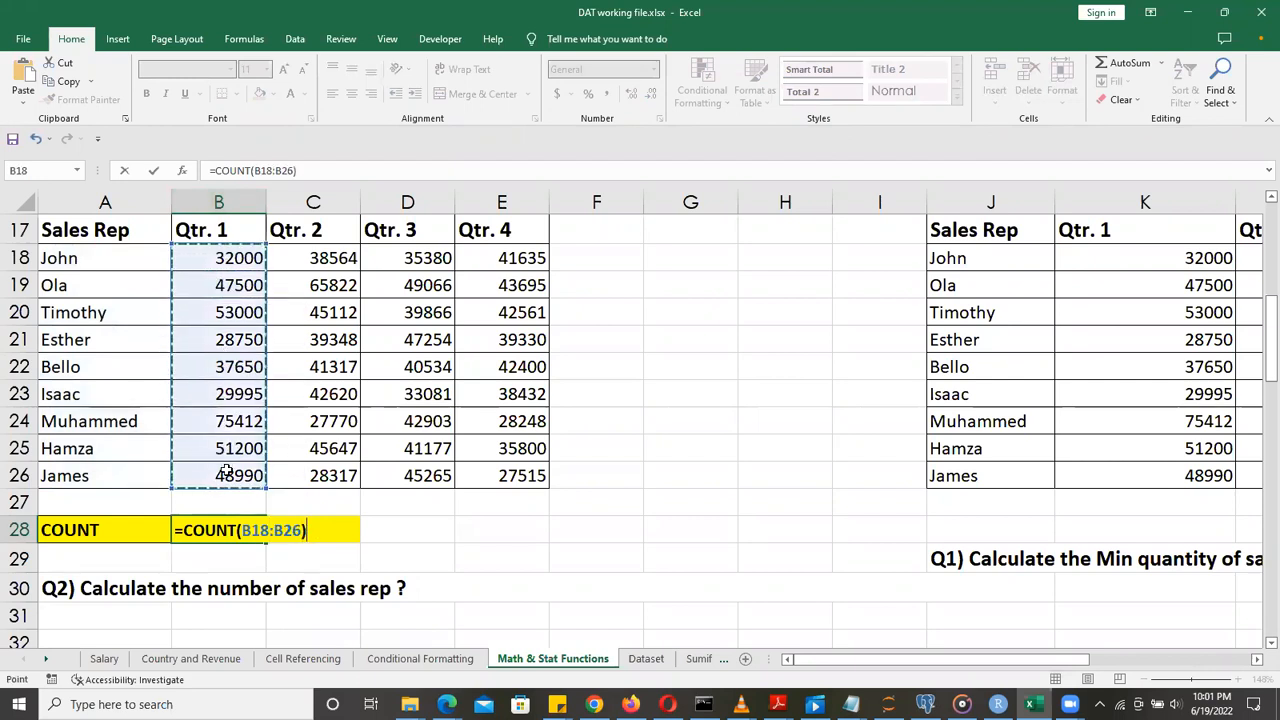
key("Return")
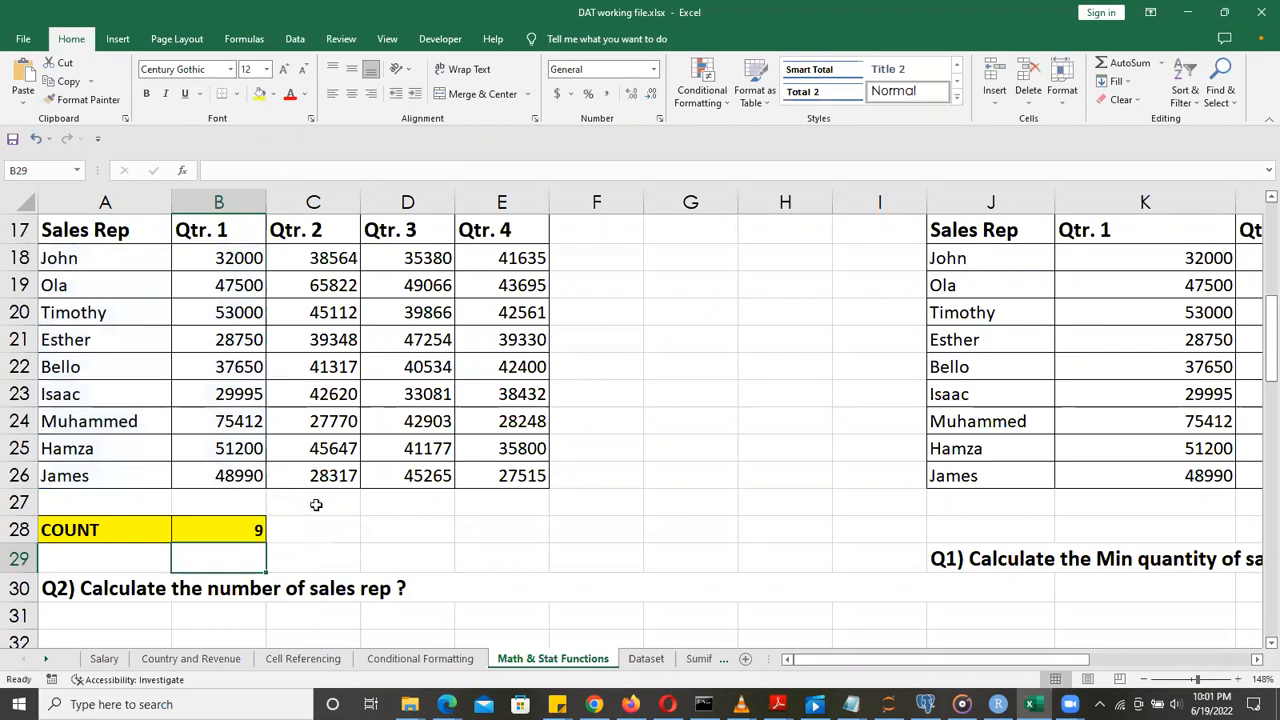
left_click(249, 529)
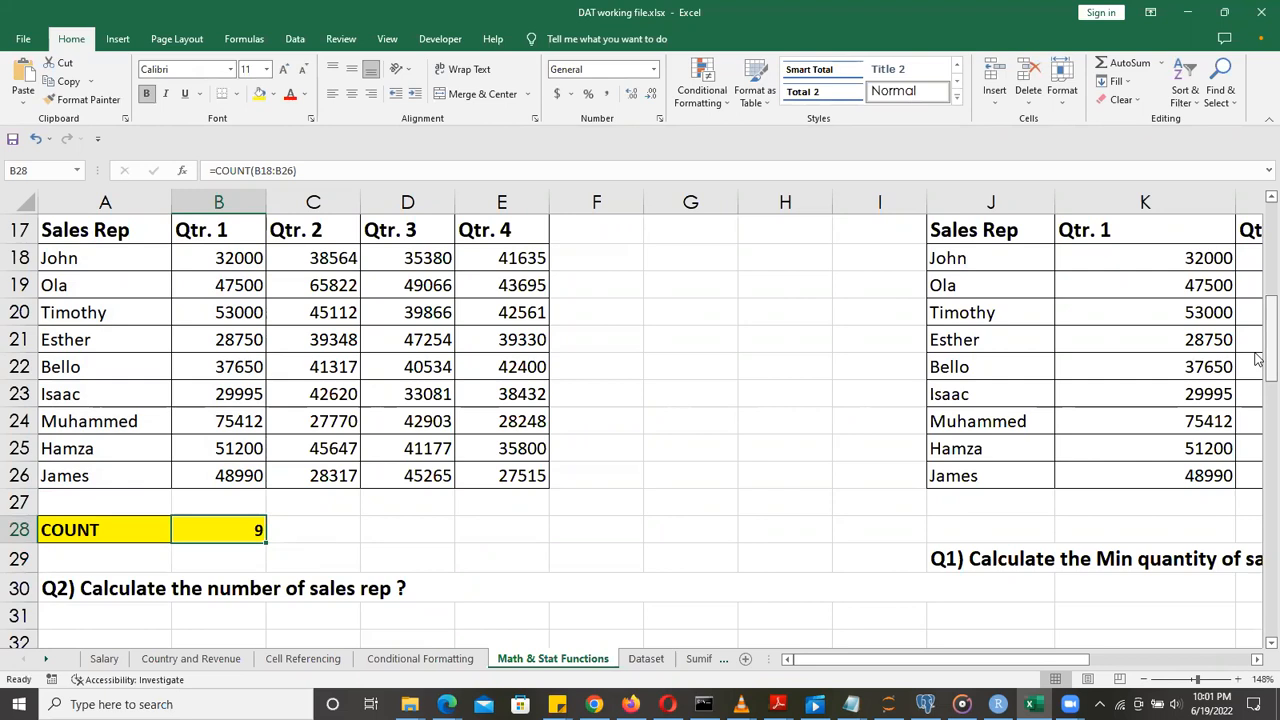
Enter =COUNTA(A35:A43) in B45 to count the sales reps by their names for Q3
left_click_drag(1258, 360, 1258, 456)
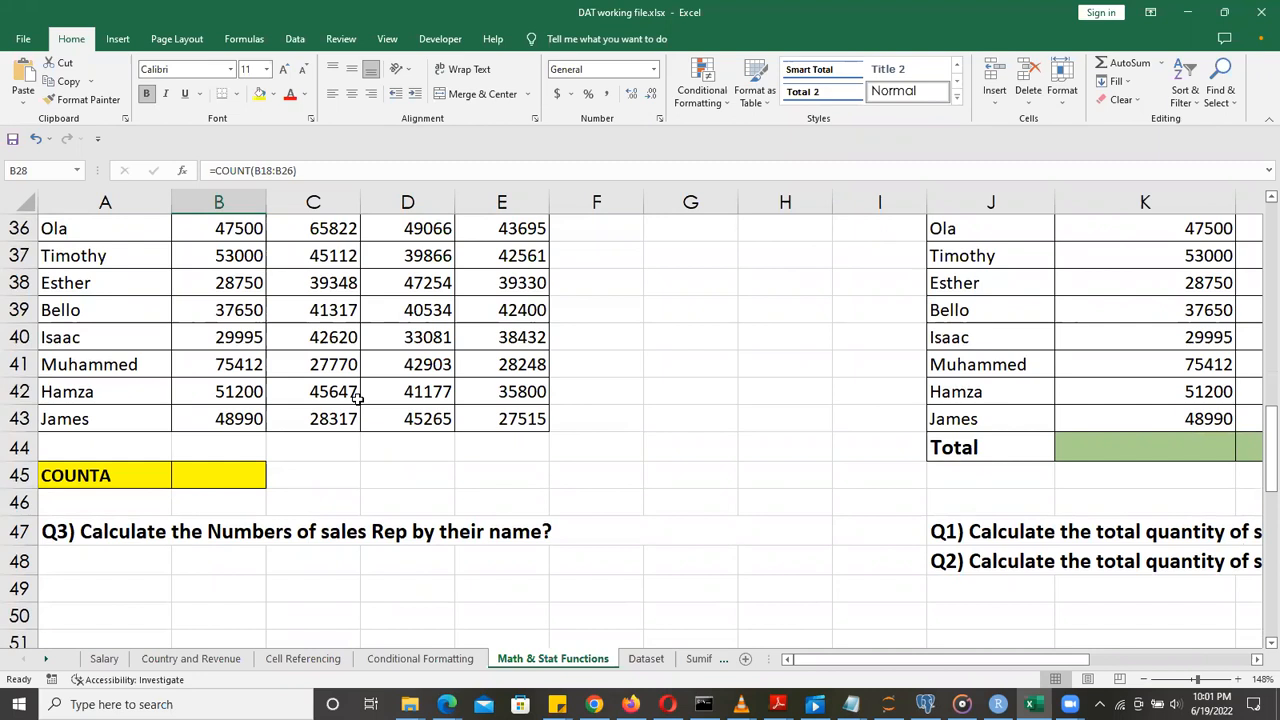
left_click(241, 472)
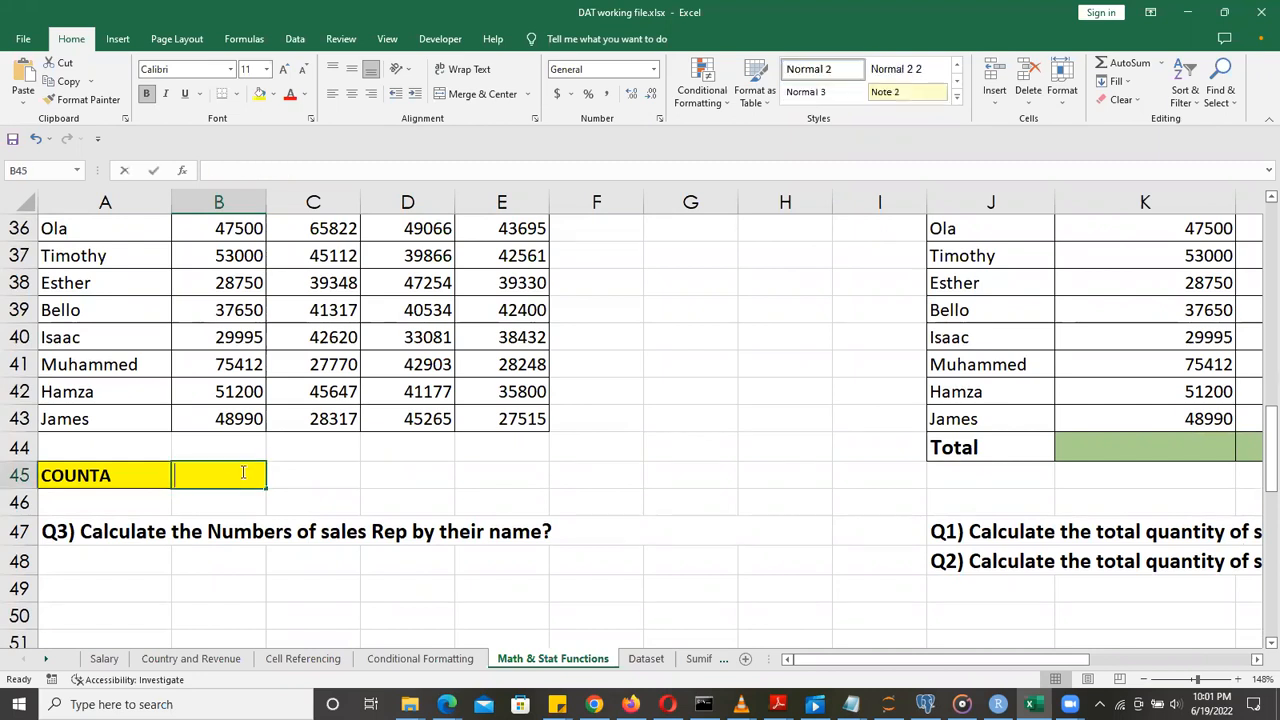
type("=count")
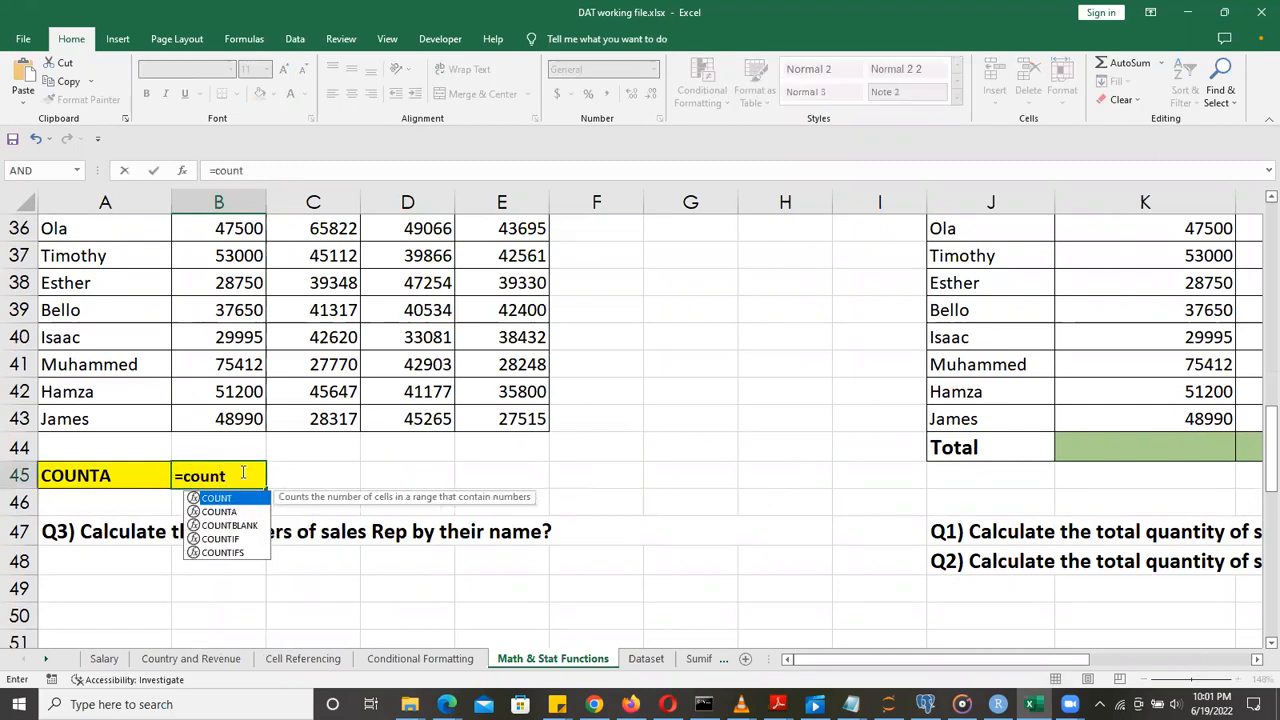
key("Down")
key("Tab")
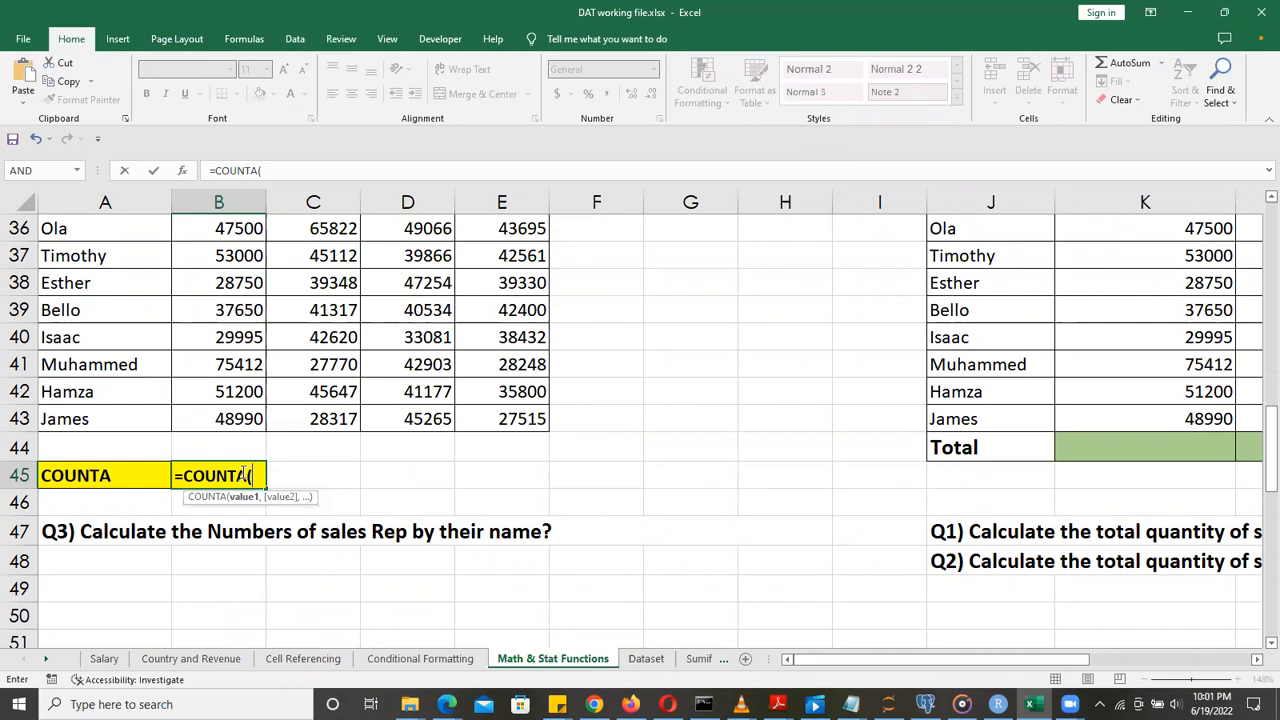
left_click_drag(1258, 457, 1258, 438)
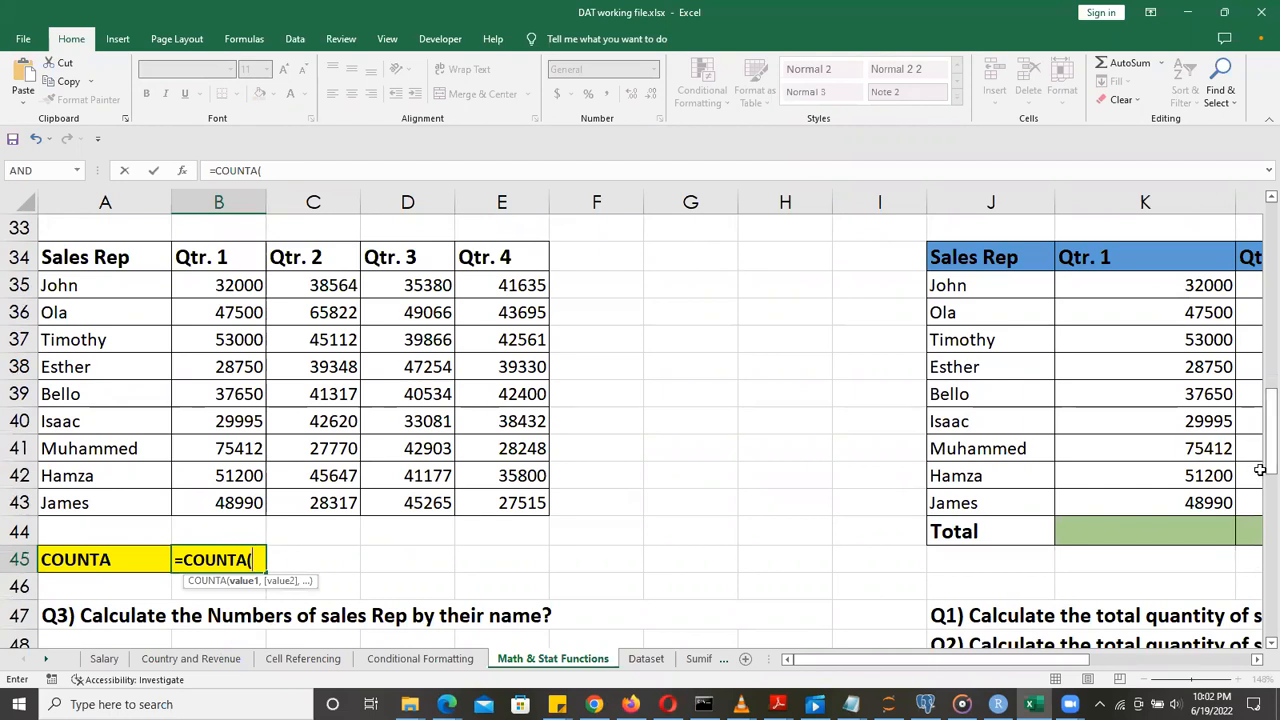
left_click_drag(119, 287, 129, 504)
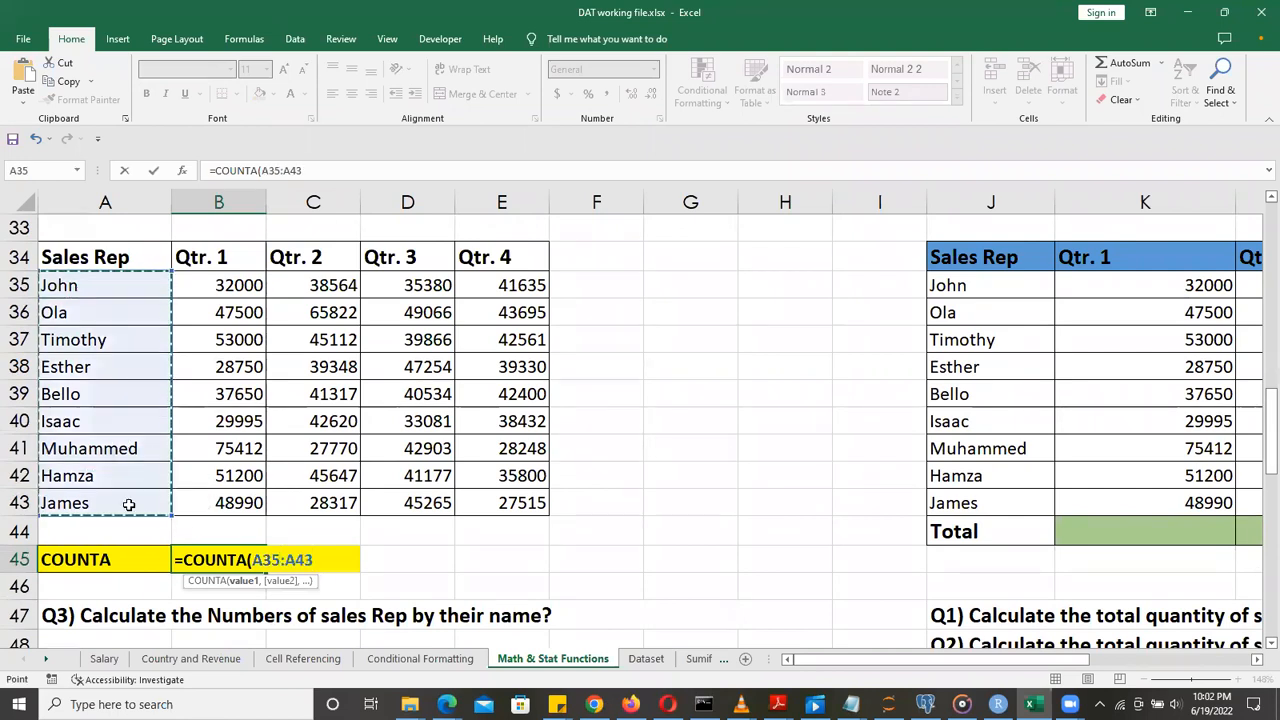
type(")")
key("Return")
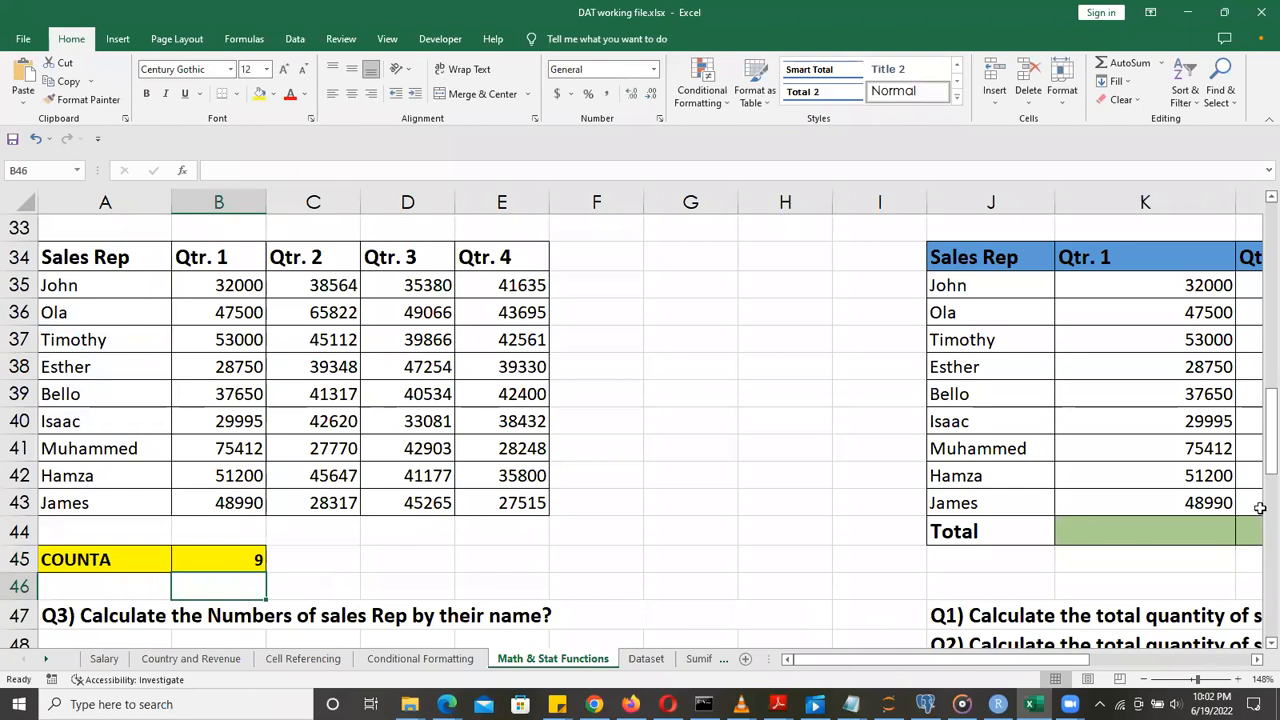
Enter =SUMIF(B55:E55,">50000") in F55 to total the first sales rep's quarterly quantities above 50,000
left_click_drag(1258, 440, 1258, 553)
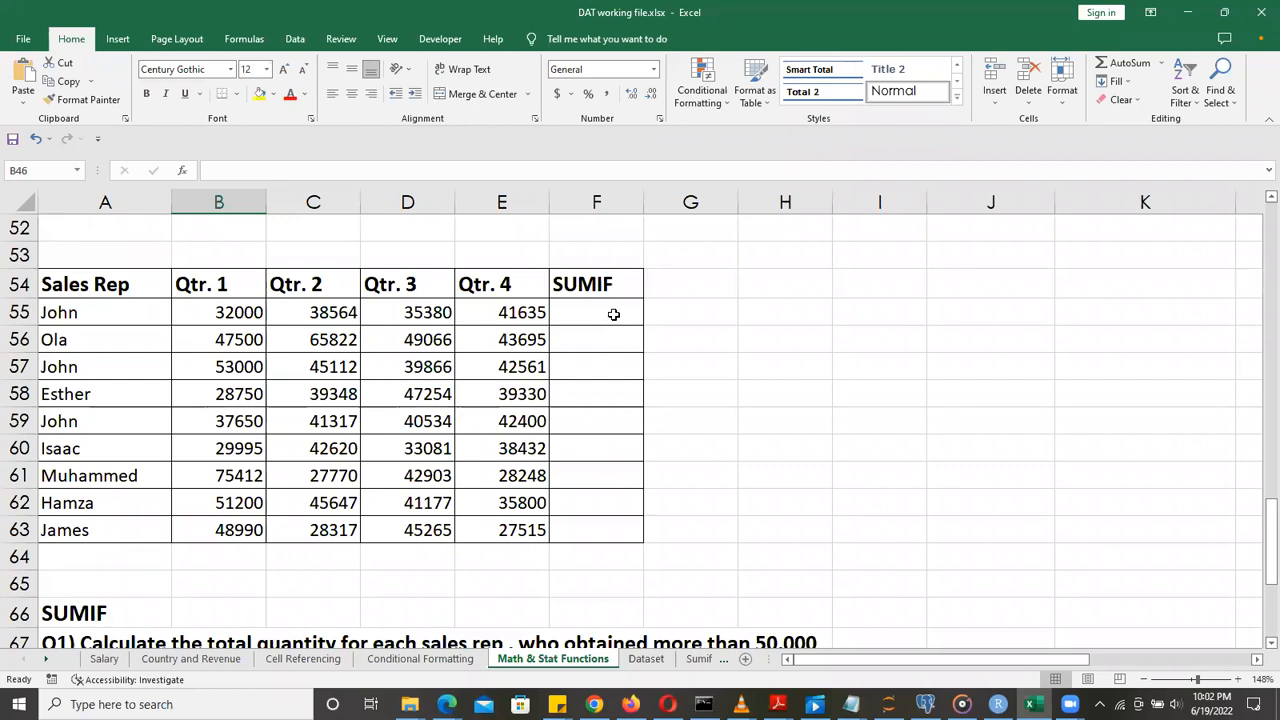
left_click(613, 314)
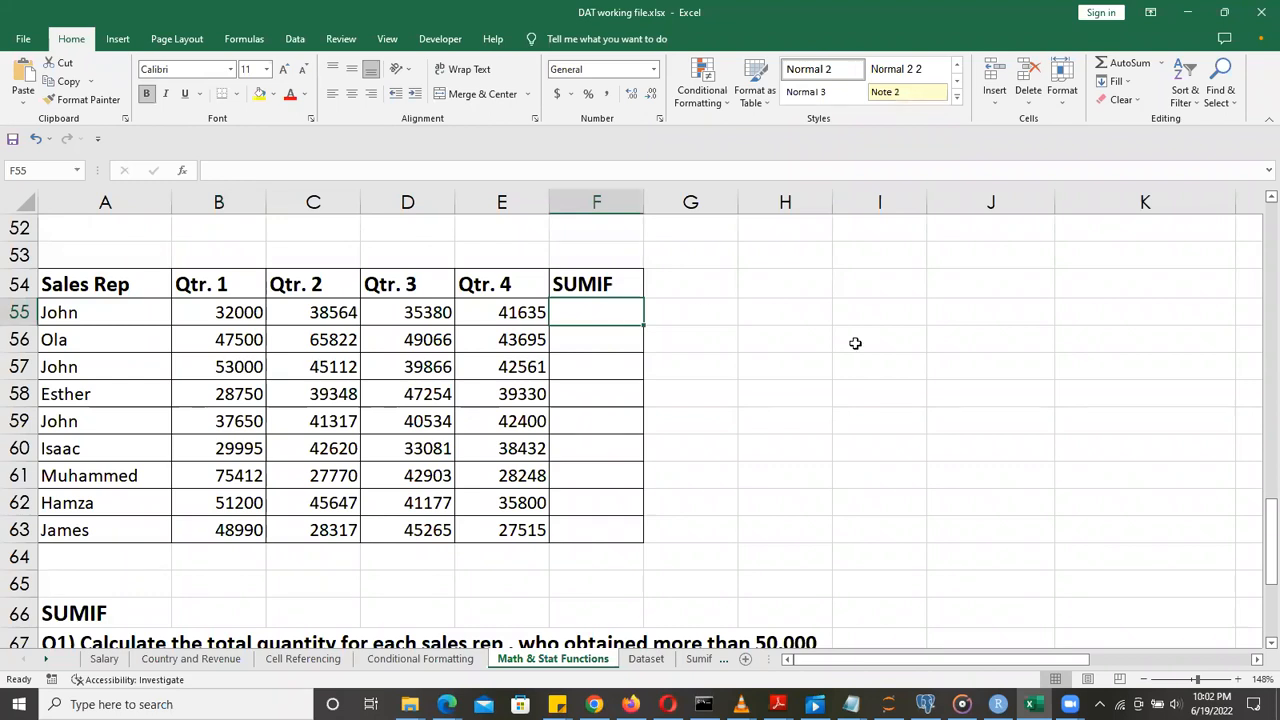
left_click_drag(1258, 538, 1260, 542)
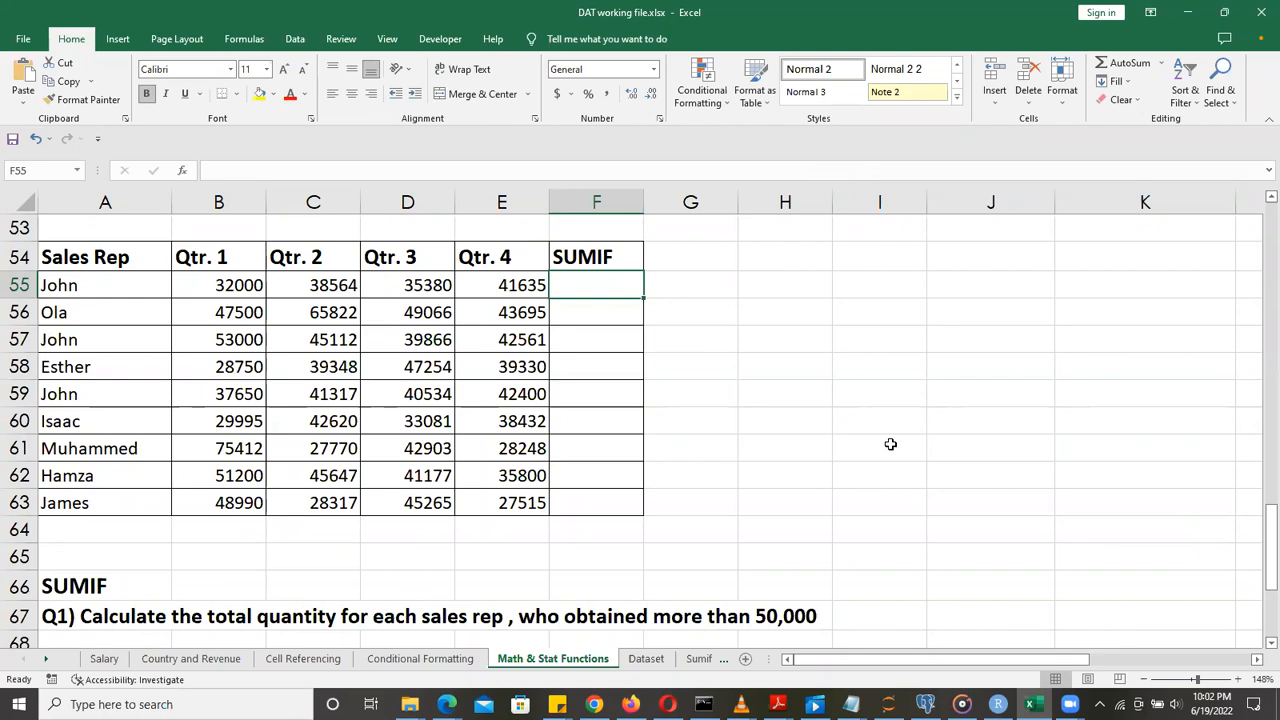
type("=sumif")
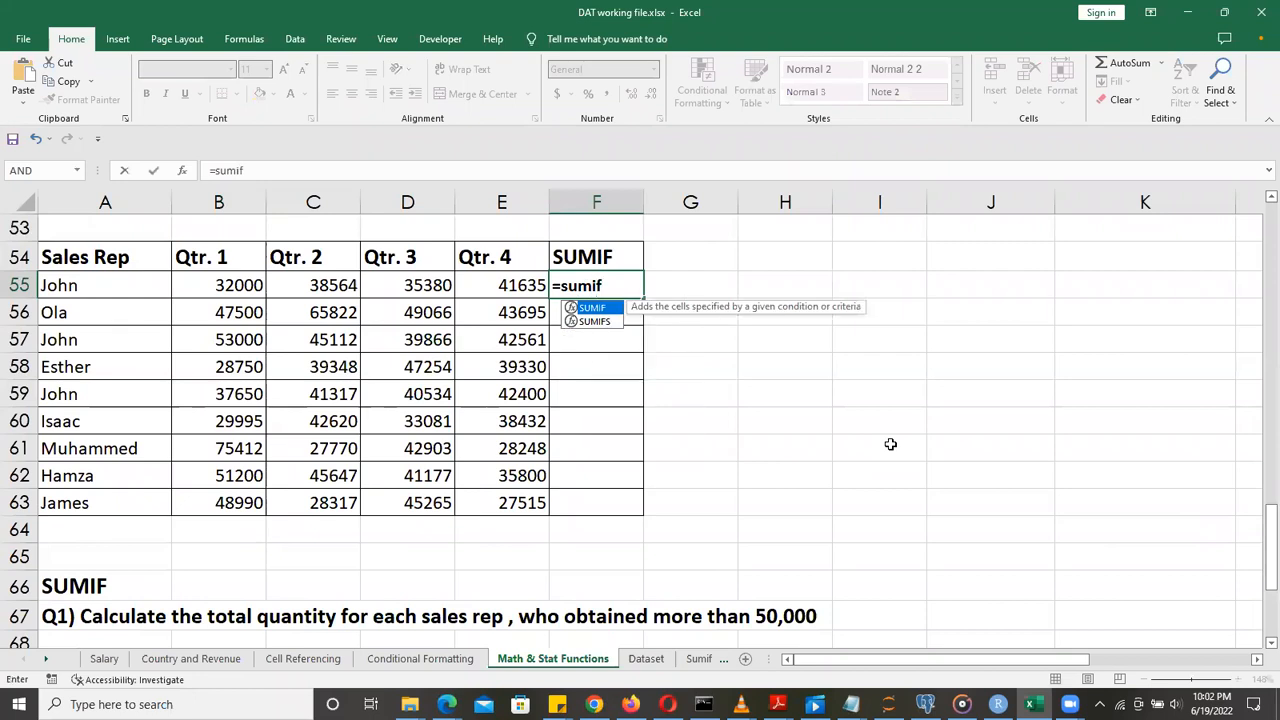
key("Tab")
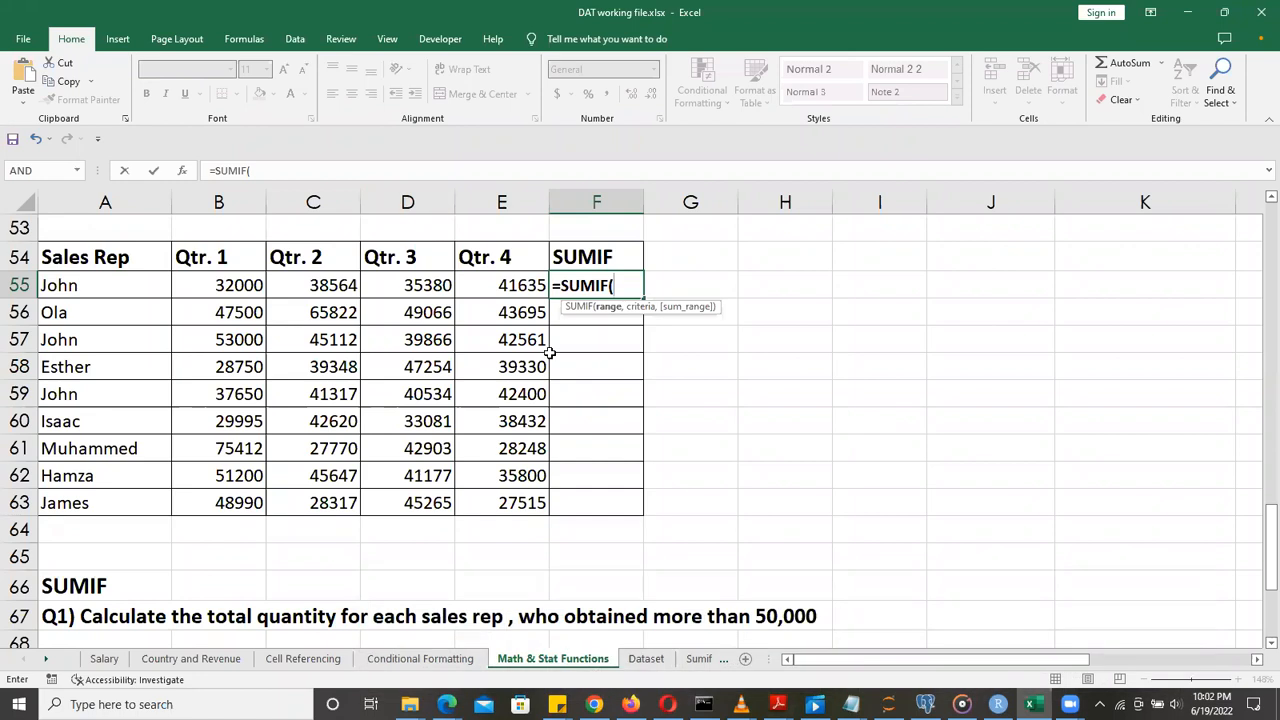
left_click_drag(210, 285, 499, 290)
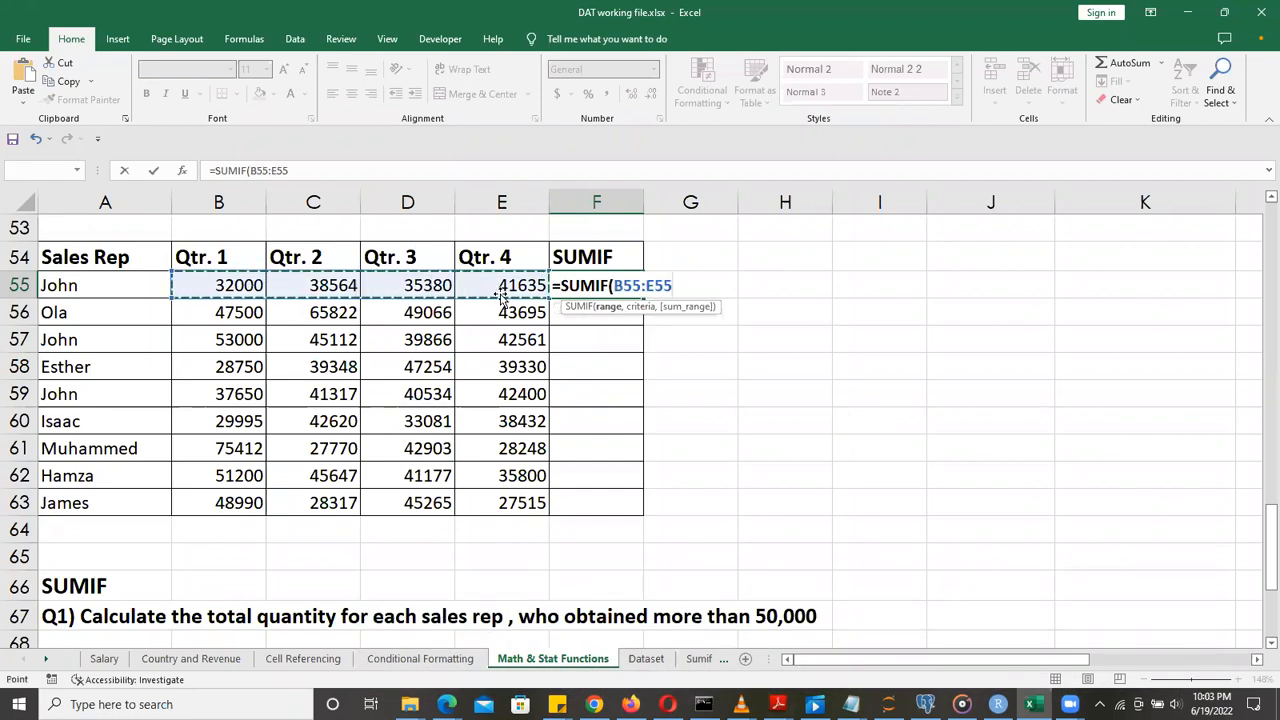
type(",")
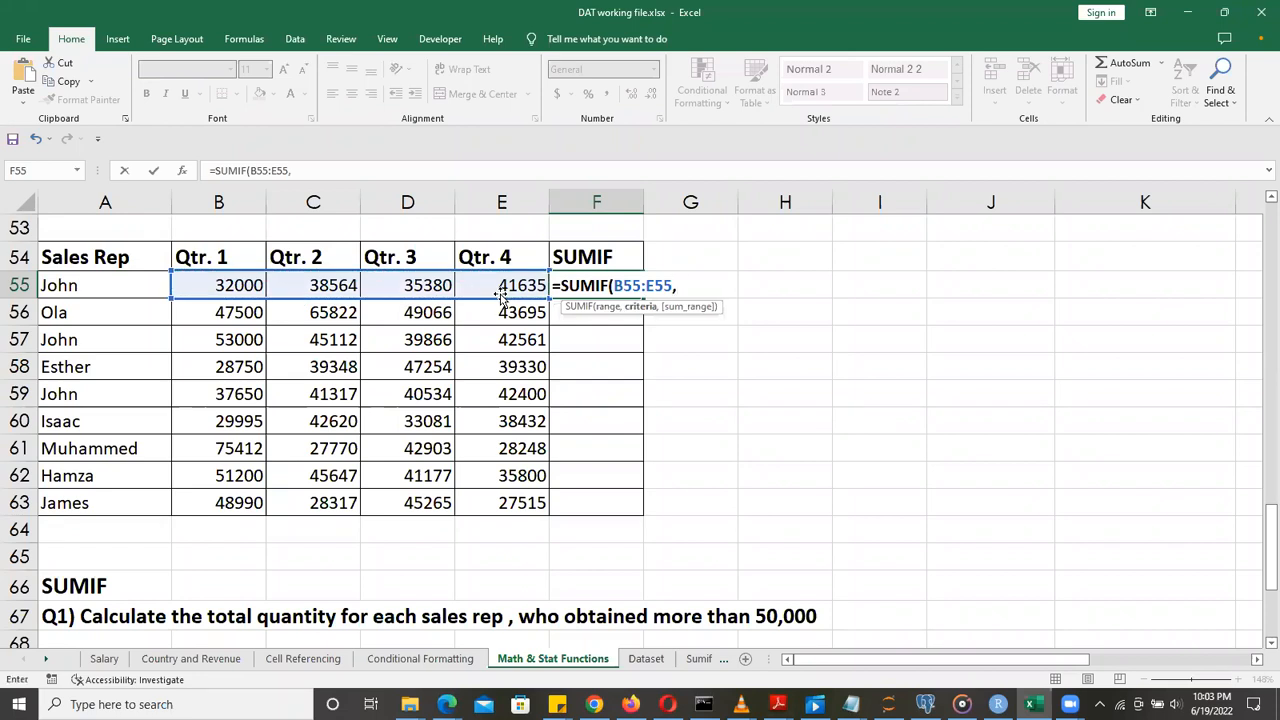
type("\">50000\")")
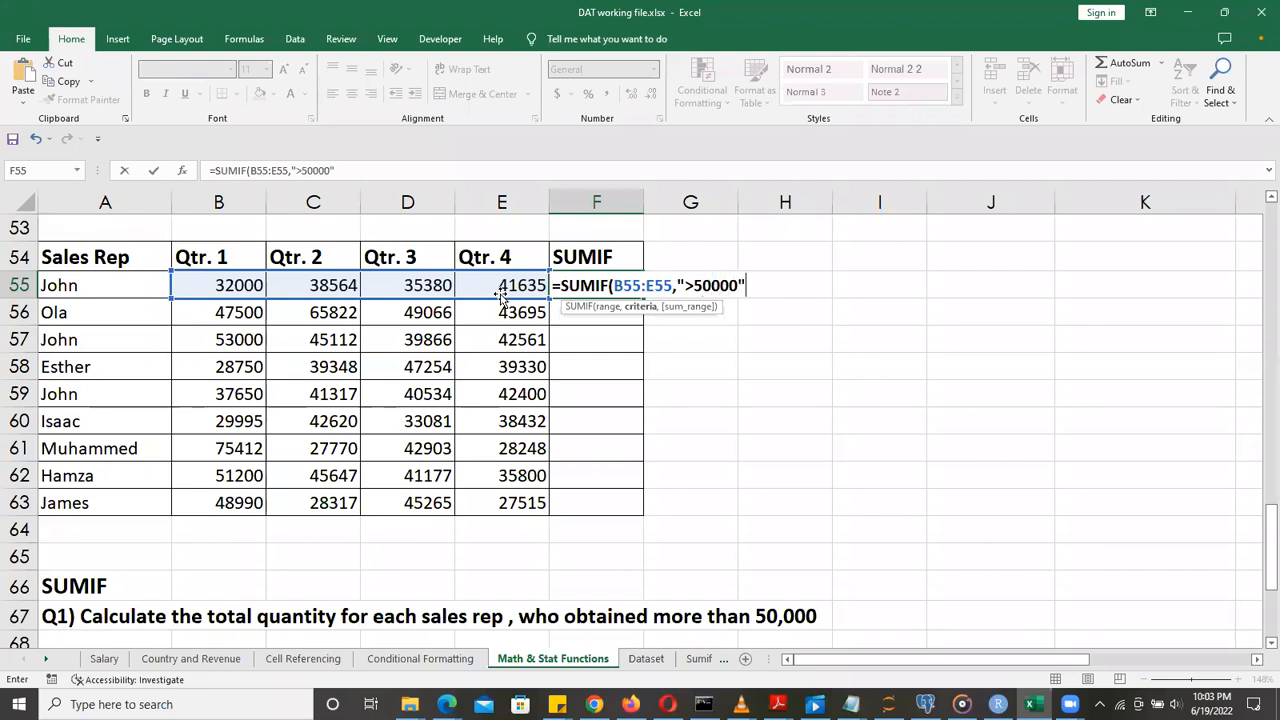
key("Return")
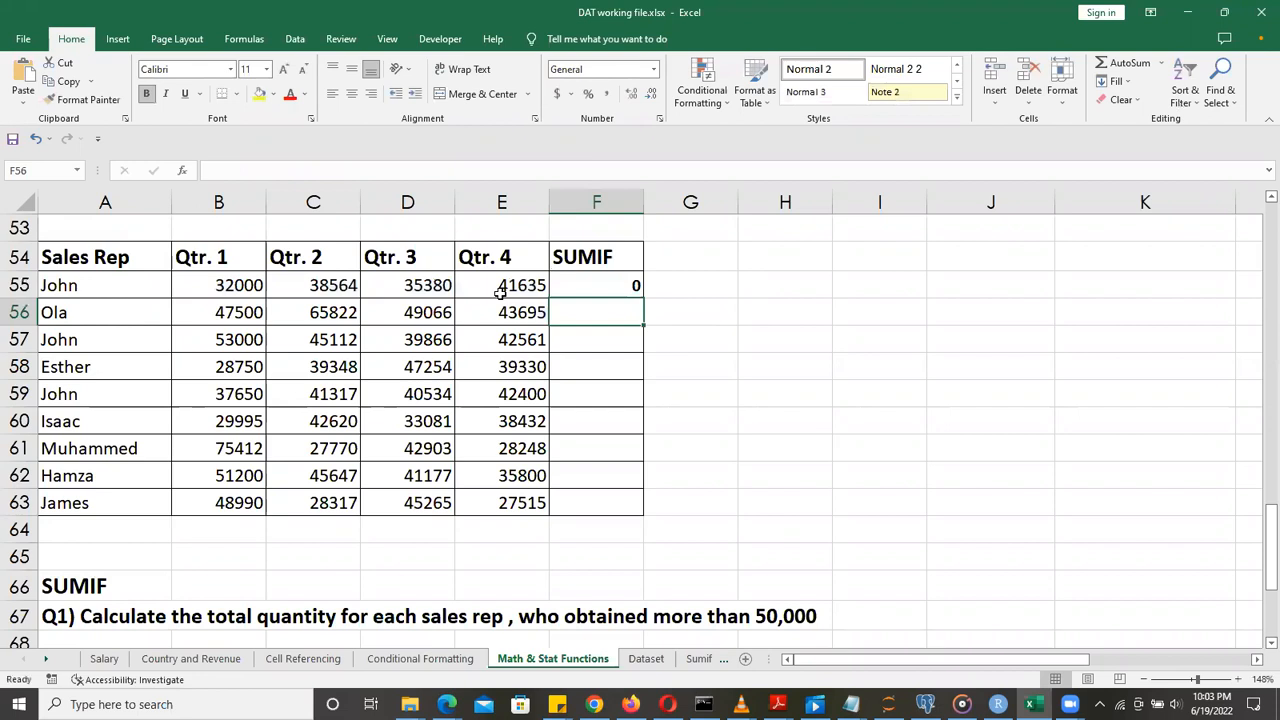
Review the values in B55:E55 and change the Qtr. 1 value in B55 to 52000 to test the SUMIF formula
left_click(596, 280)
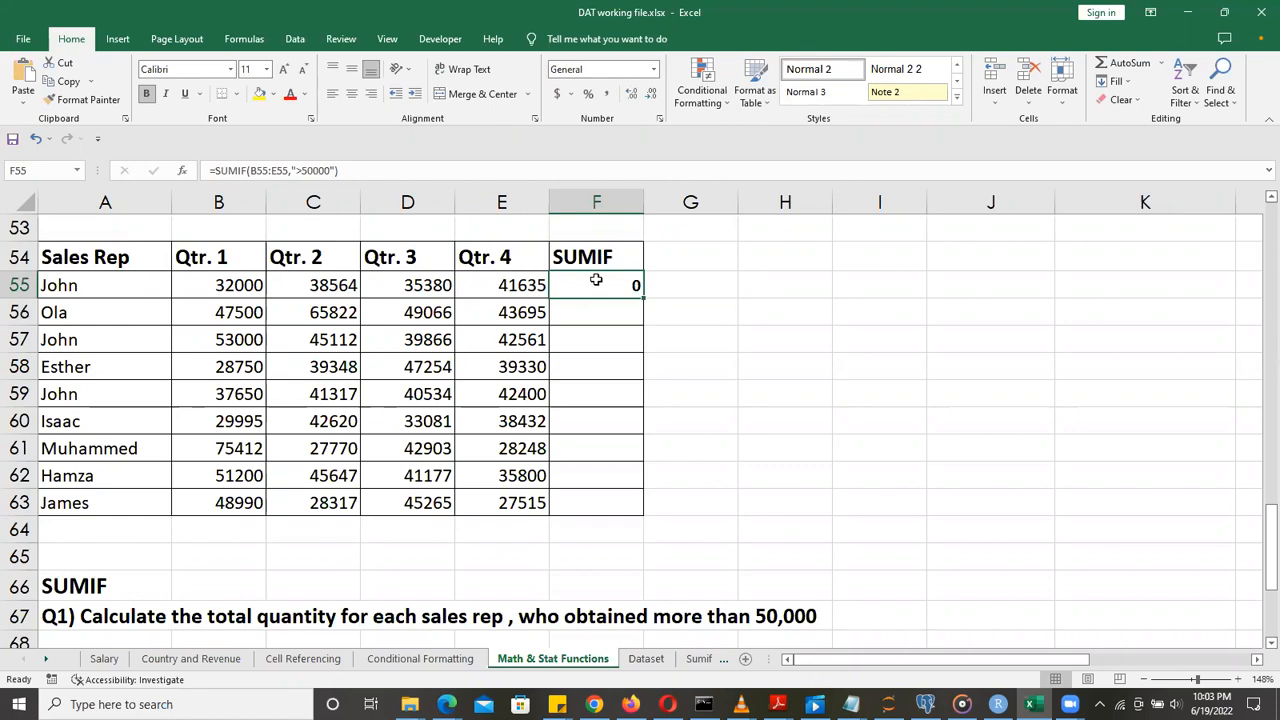
left_click_drag(203, 285, 489, 285)
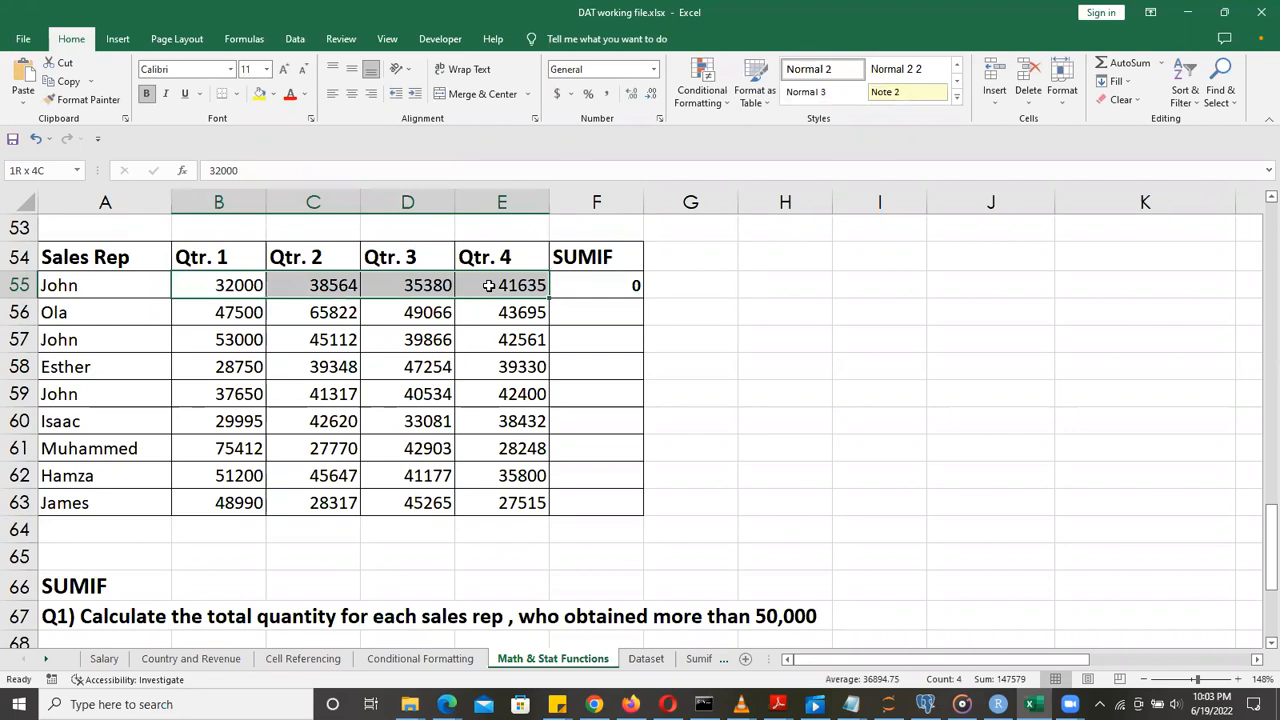
left_click_drag(489, 285, 489, 285)
left_click(215, 286)
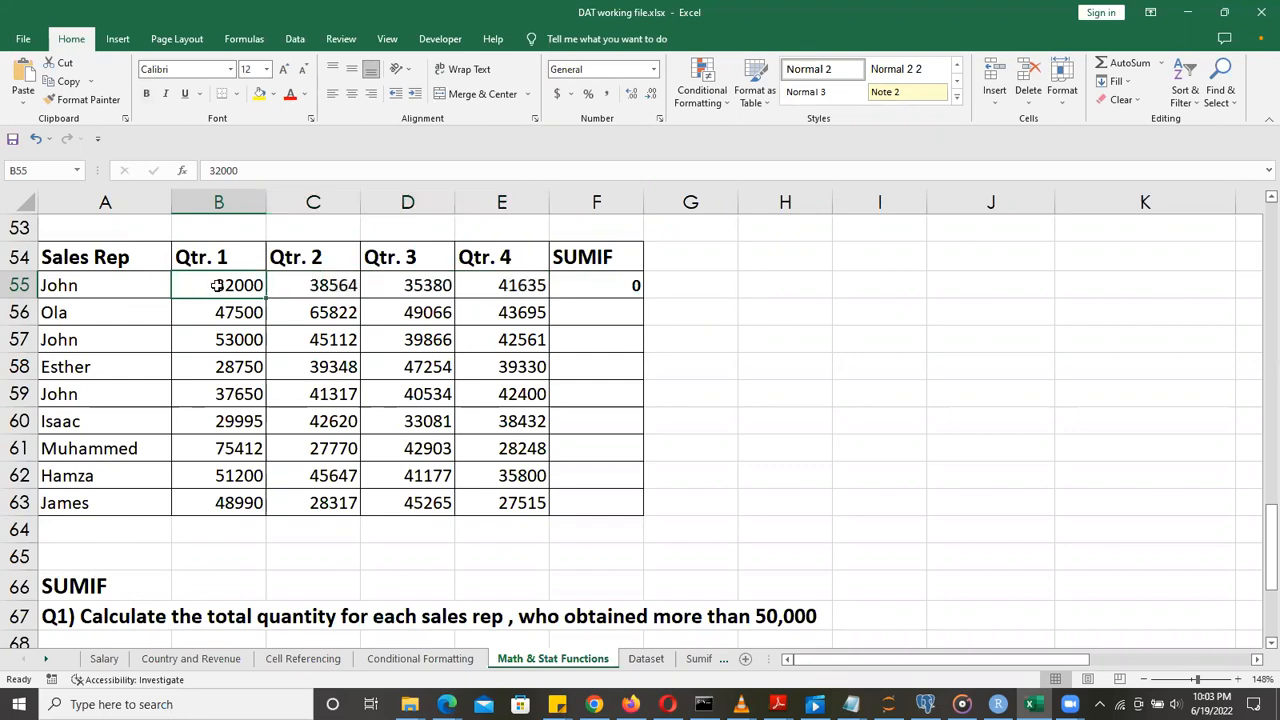
double_click(216, 285)
key("BackSpace")
type("5")
key("Return")
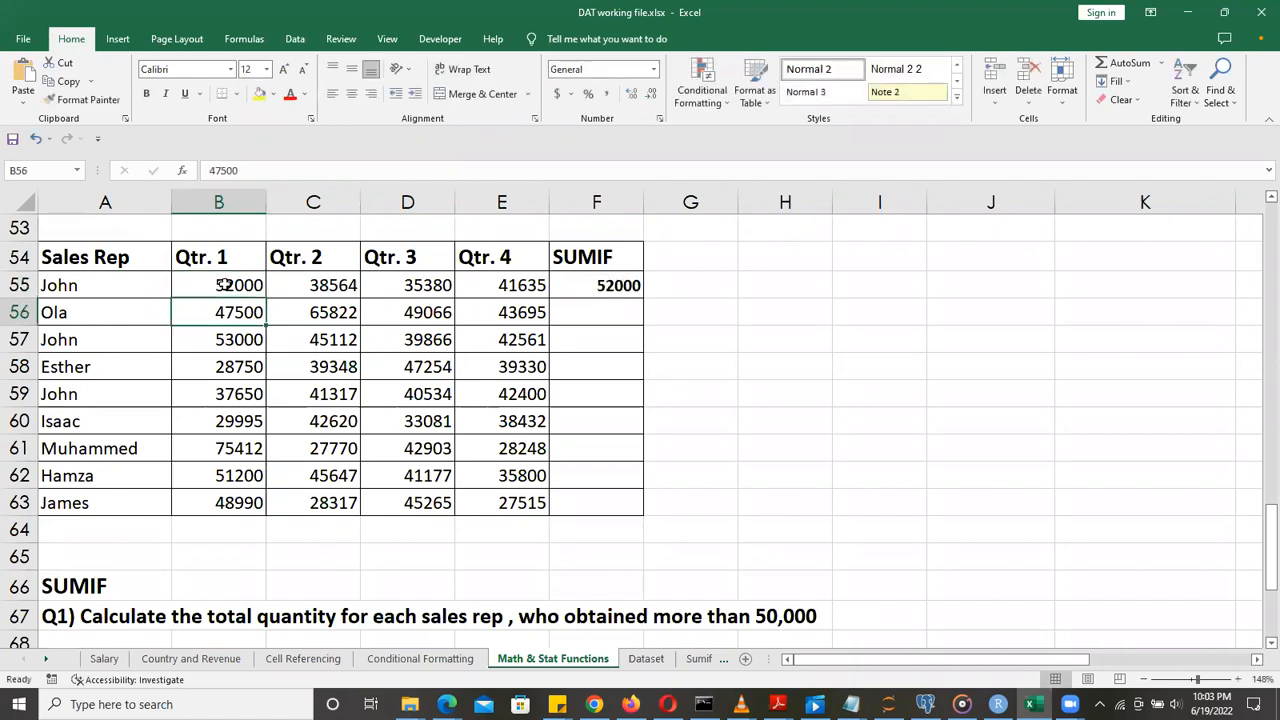
Change the Qtr. 3 value in D55 to 55380 to test SUMIF with a second value over 50,000
double_click(408, 285)
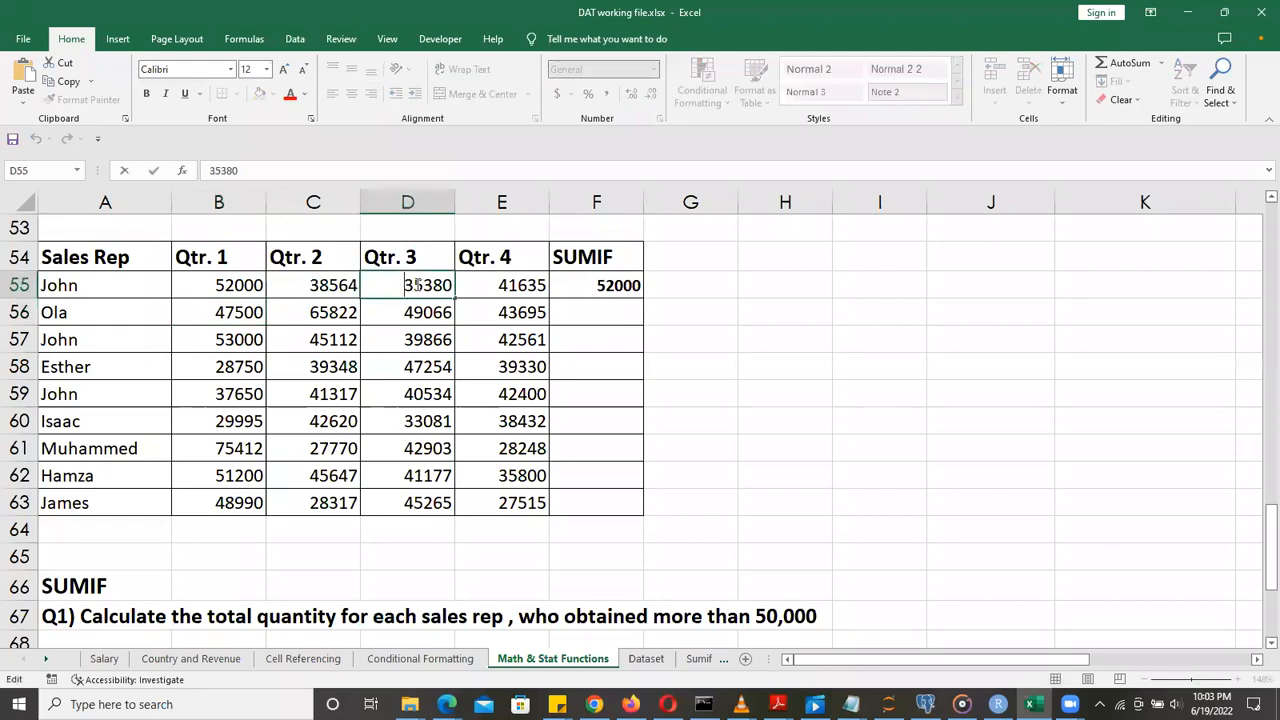
left_click(416, 285)
key("BackSpace")
type("5")
key("Return")
Undo the two test changes made to the quarterly values in D55 and B55
left_click(412, 284)
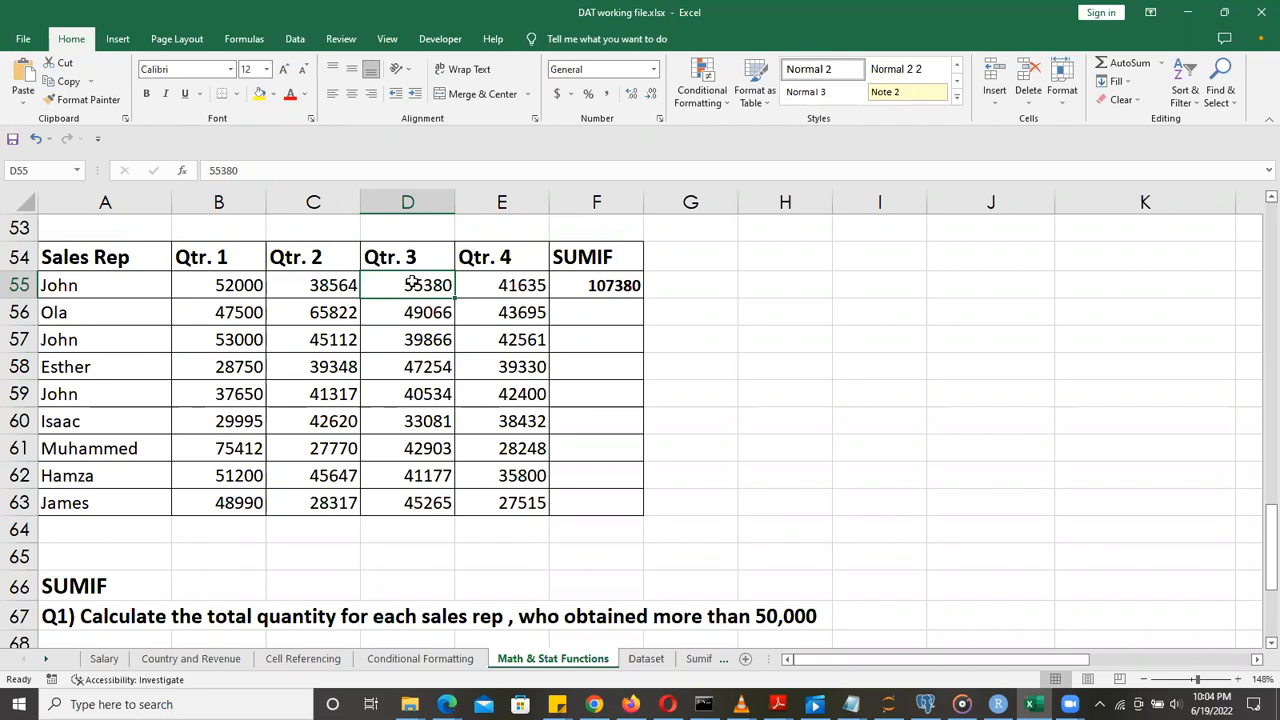
key("ctrl+z")
key("ctrl+z")
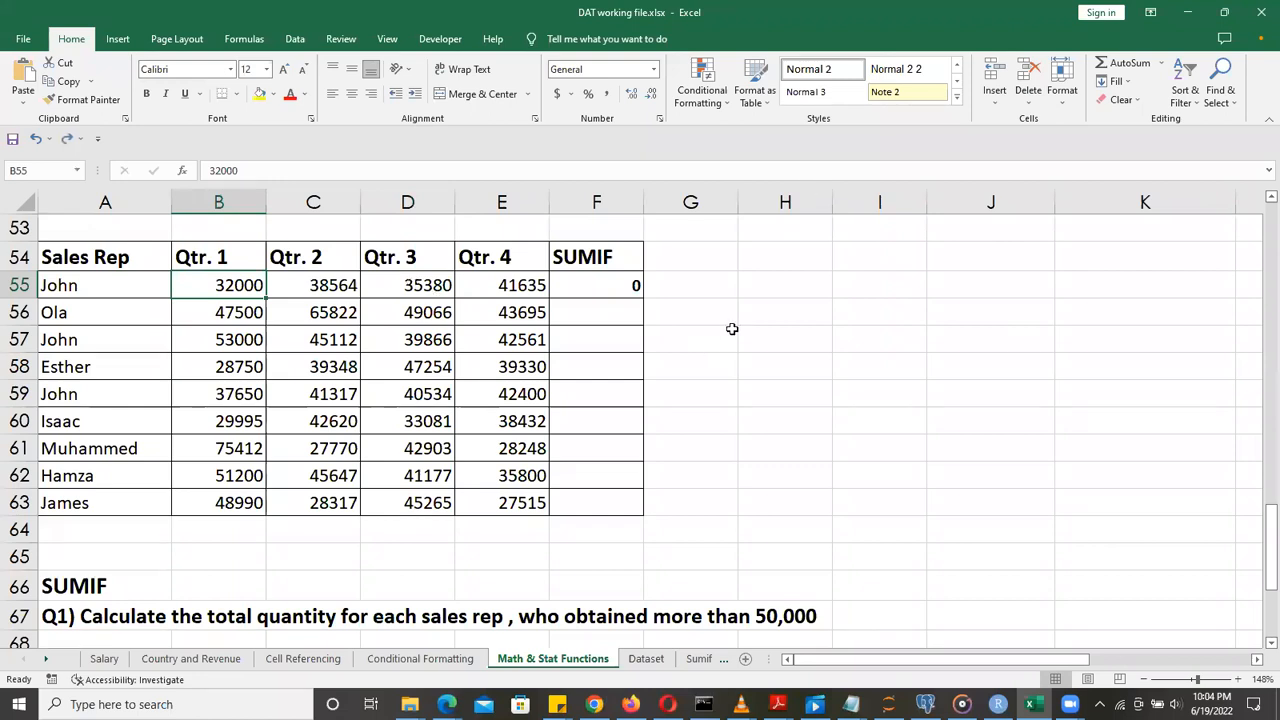
Fill the SUMIF formula from F55 down to F63 for all the sales reps
left_click(590, 283)
left_click_drag(645, 297, 652, 514)
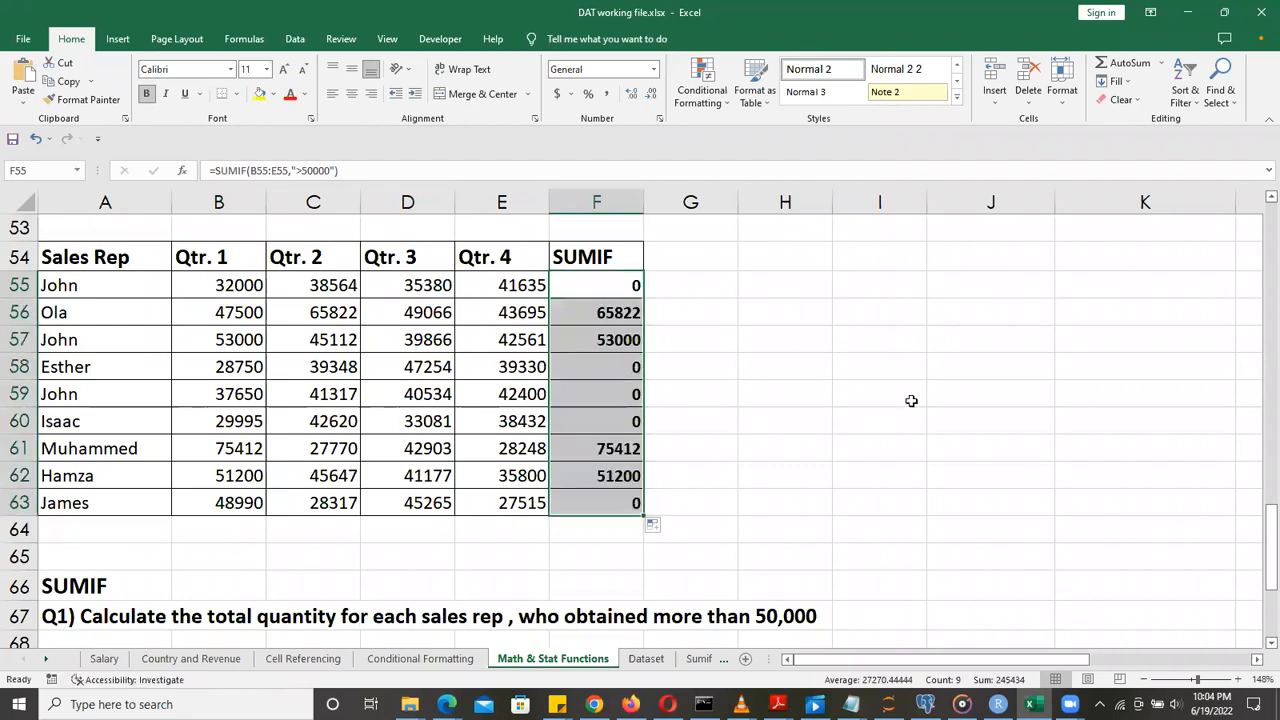
Check the SUMIF results in F56:F62 against the quarterly values in the same rows
left_click(608, 317)
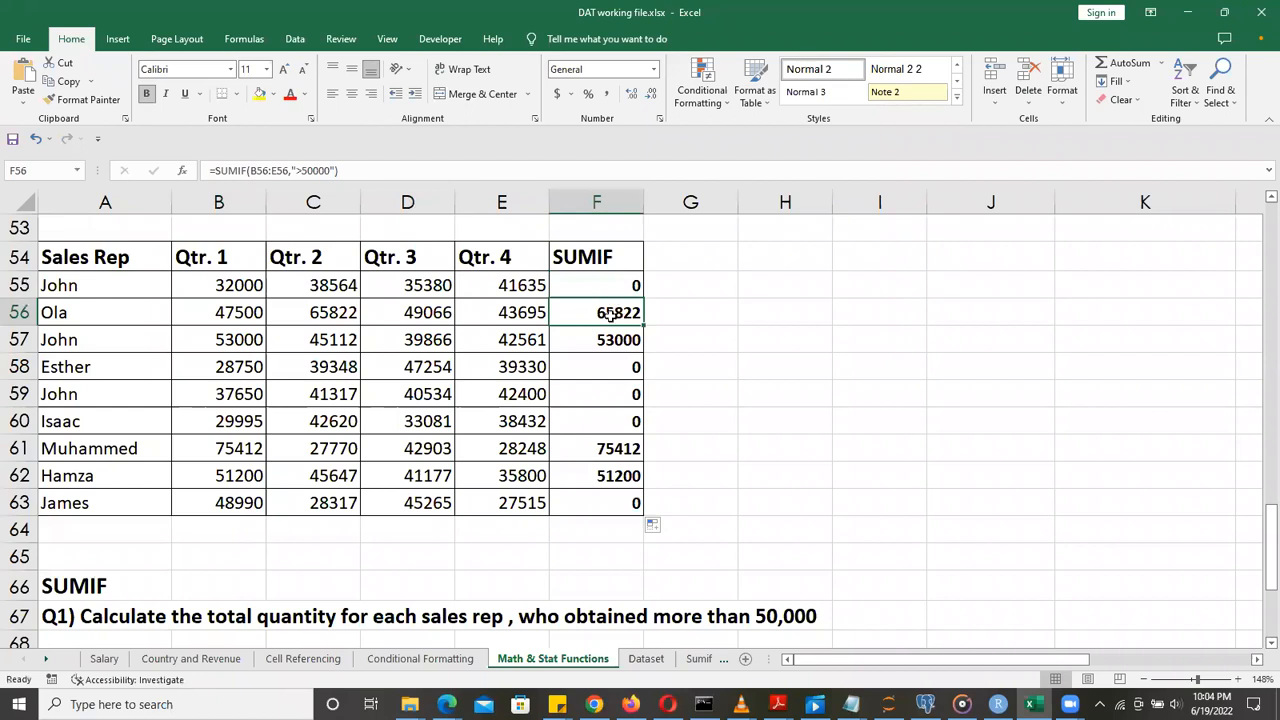
left_click(333, 316)
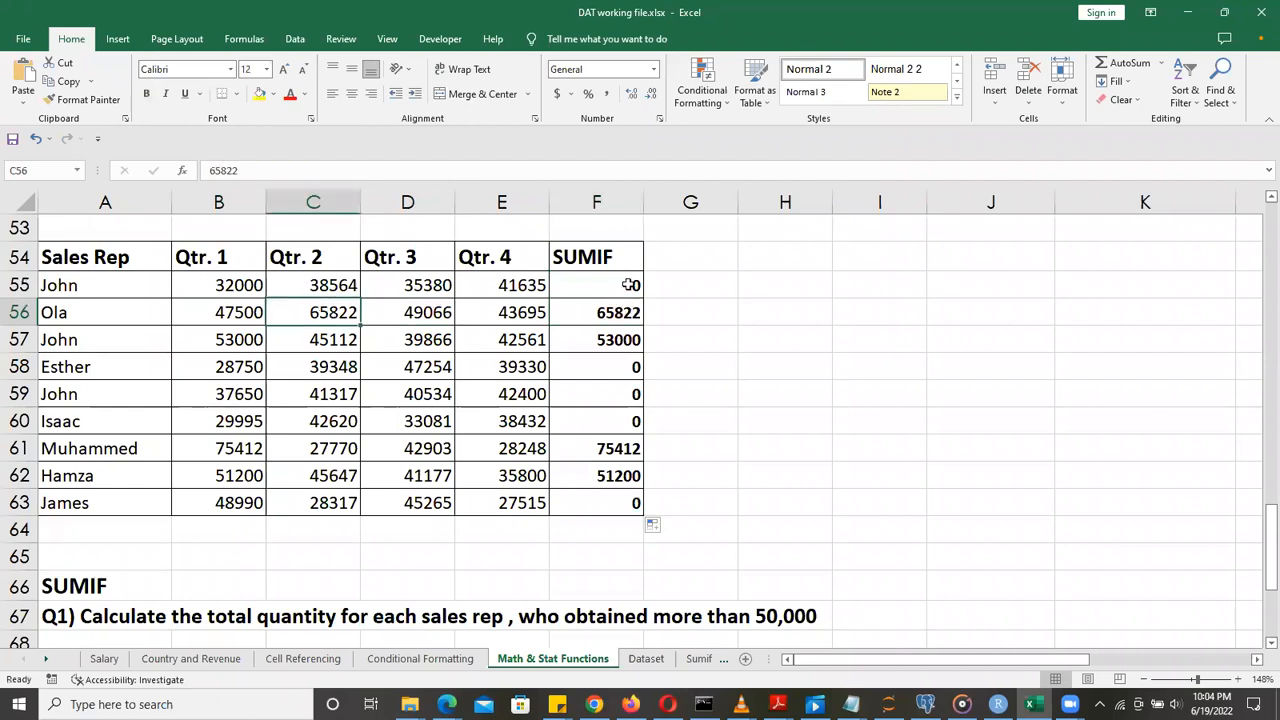
left_click(609, 341)
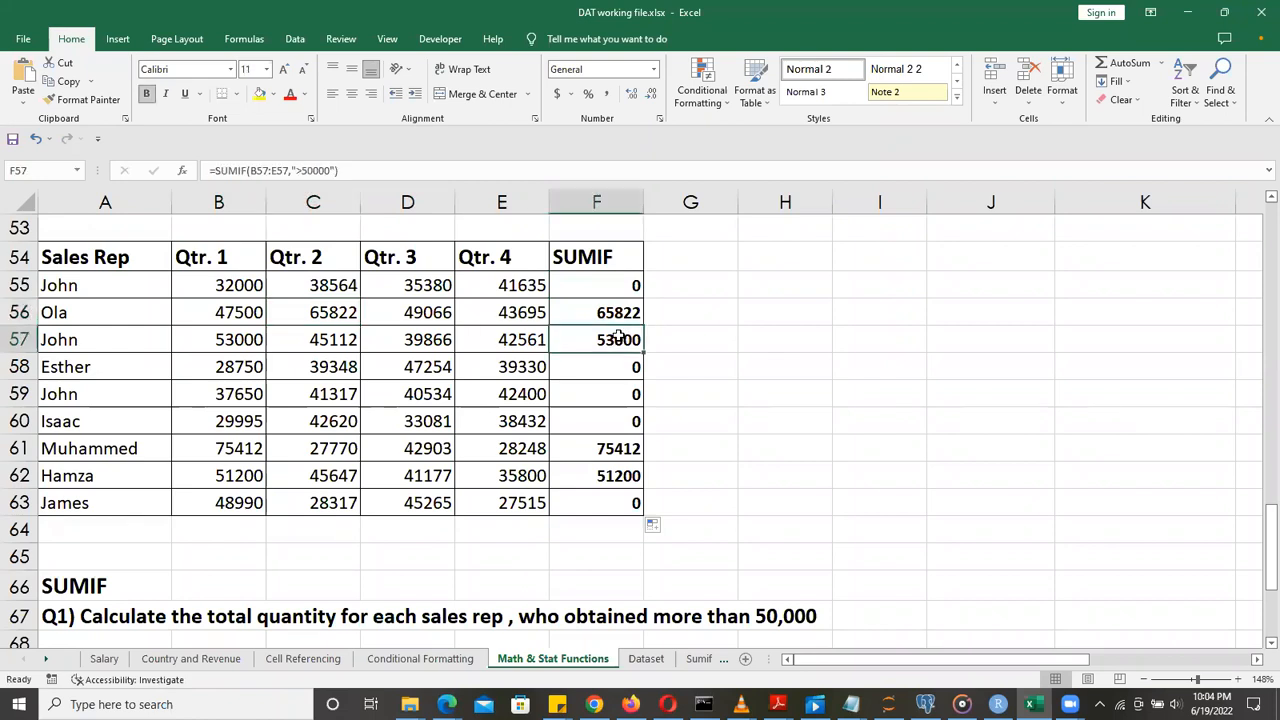
left_click_drag(615, 366, 615, 421)
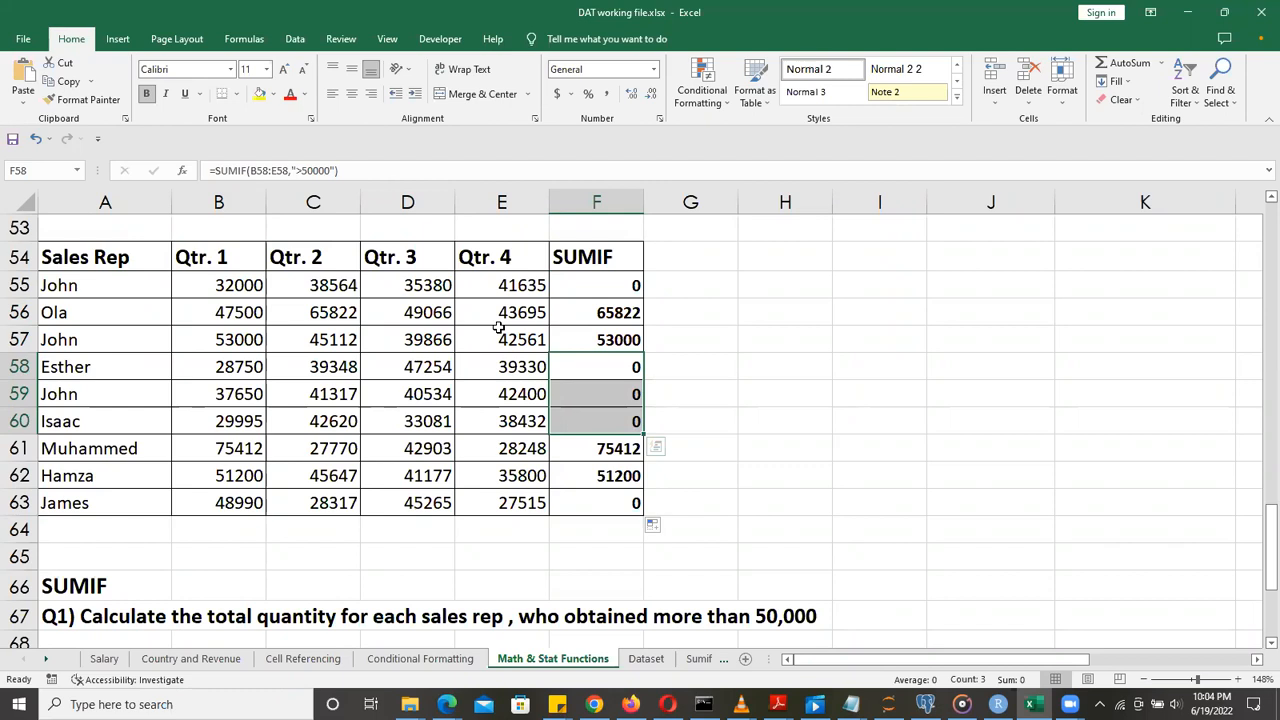
left_click(601, 450)
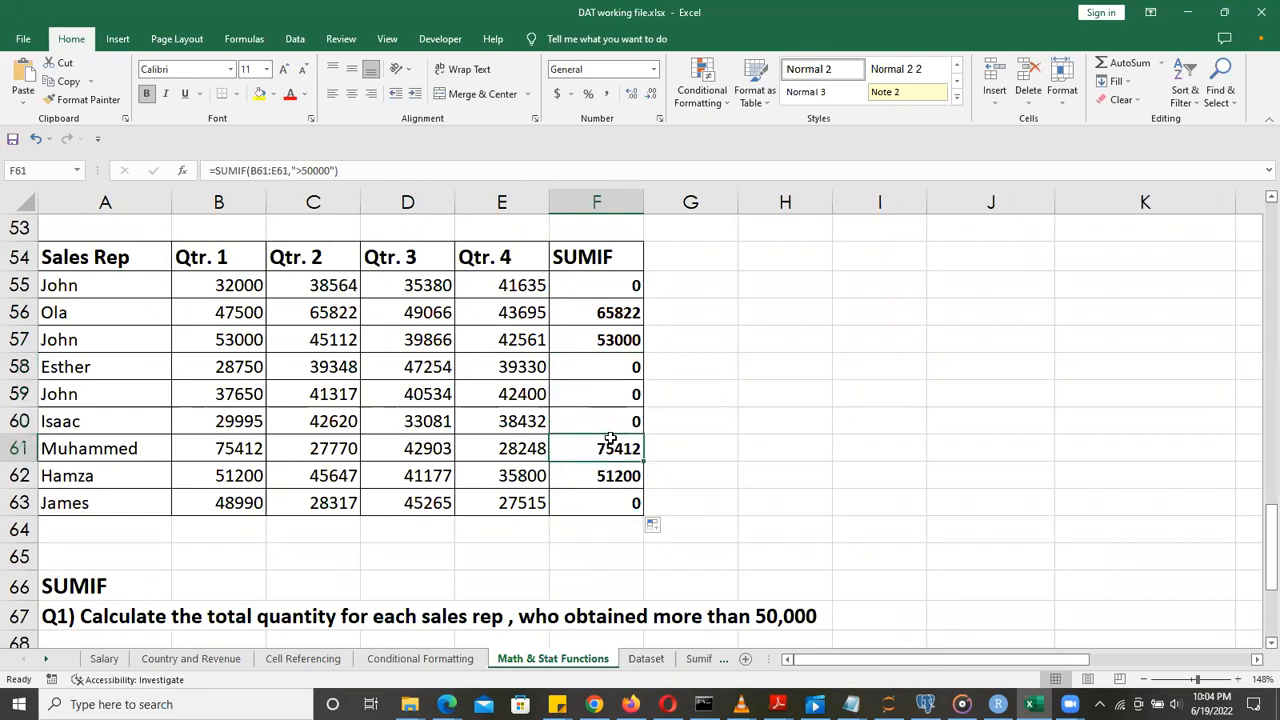
left_click(617, 477)
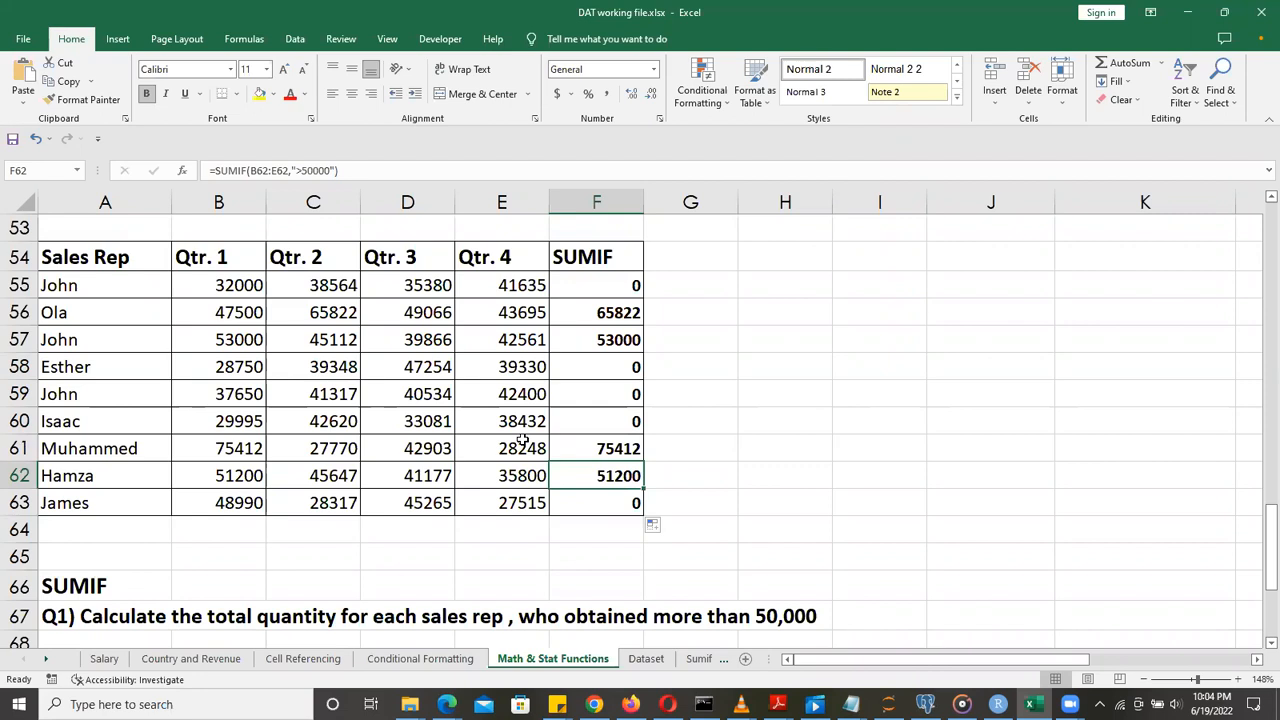
left_click(834, 96)
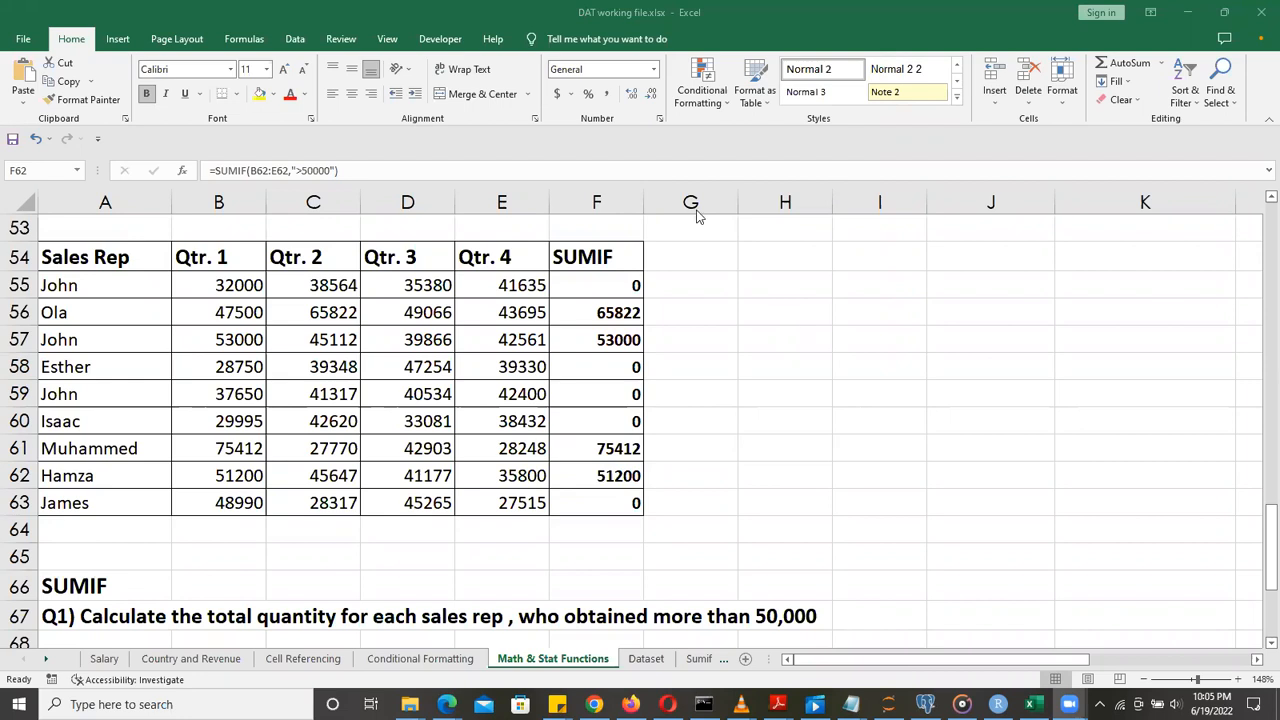
Clear the contents of the SUMIF column, F55:F63, so the exercise can be repeated
left_click(620, 504)
left_click_drag(620, 504, 634, 287)
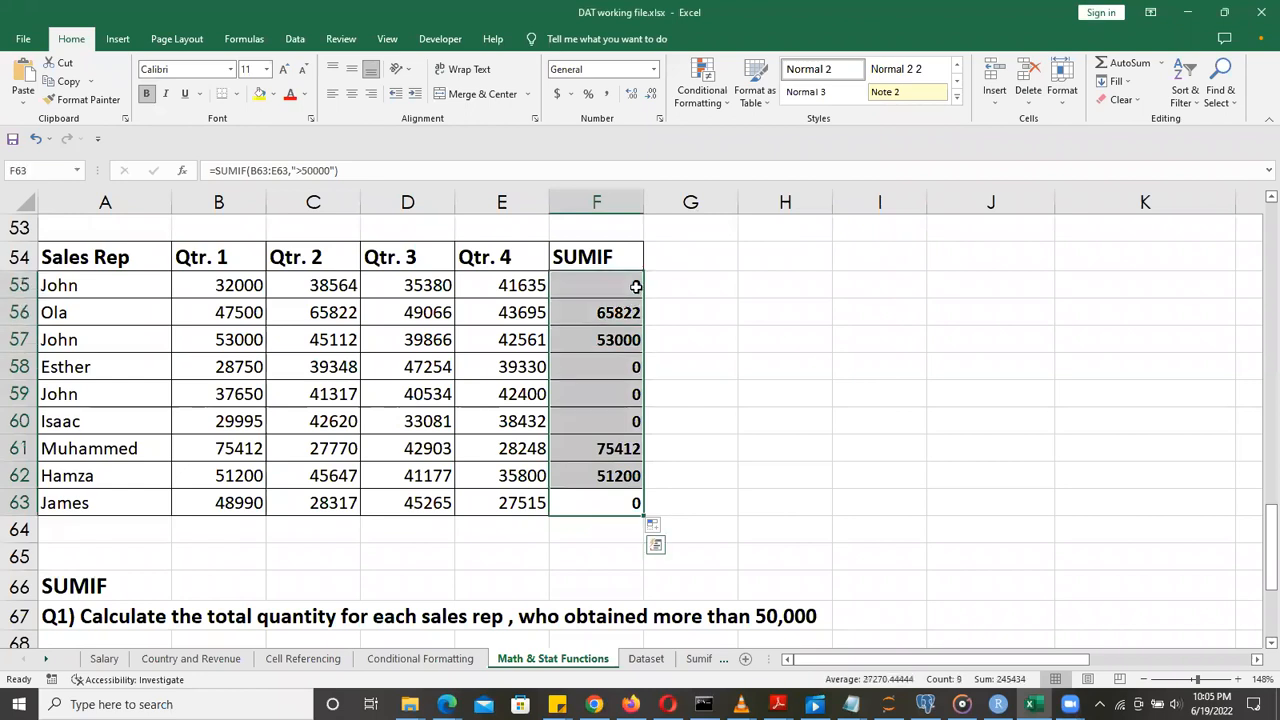
right_click(629, 288)
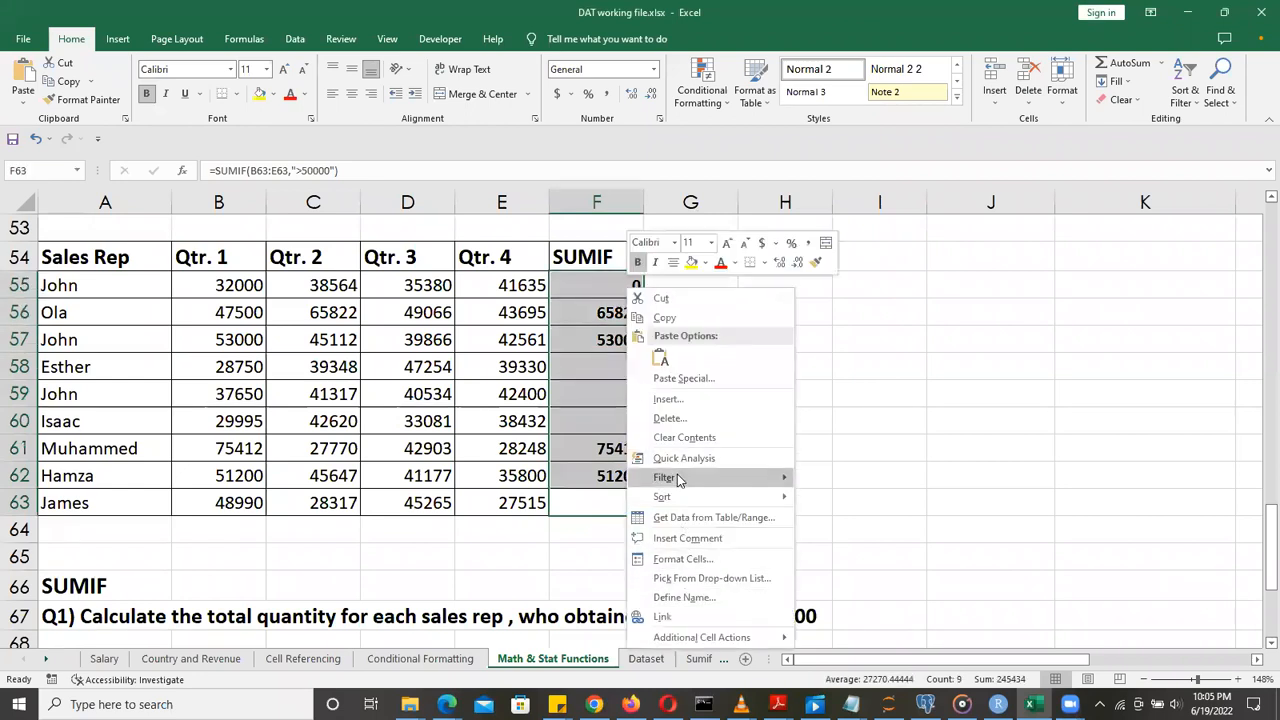
left_click(686, 437)
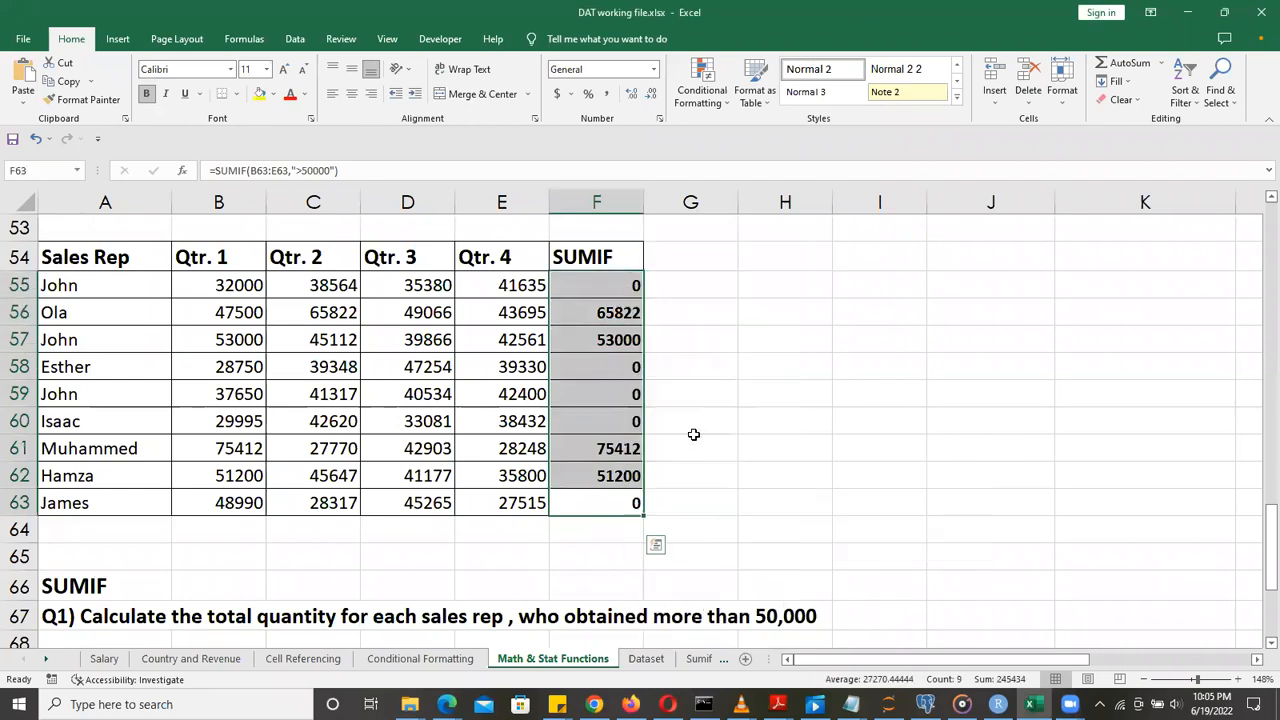
Enter =SUMIF(B55:E55,">50000") in F55 and fill it down to F63 for every sales rep
left_click(612, 287)
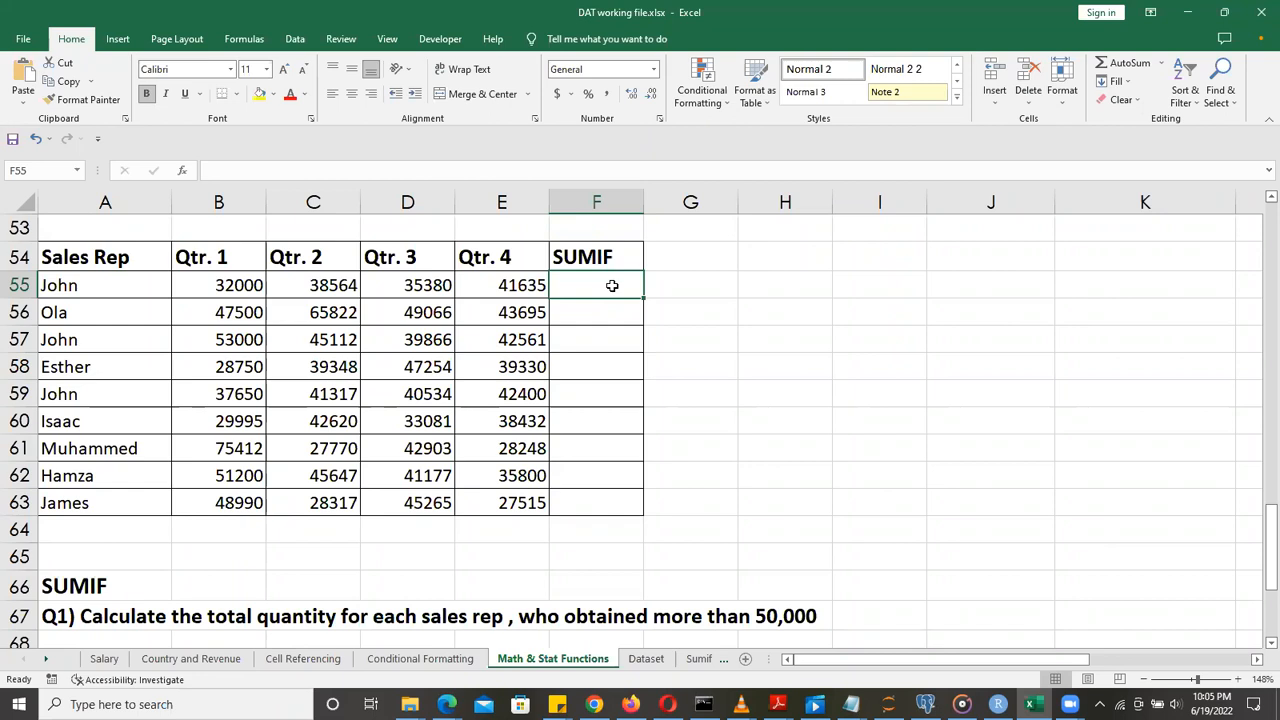
type("=sumif")
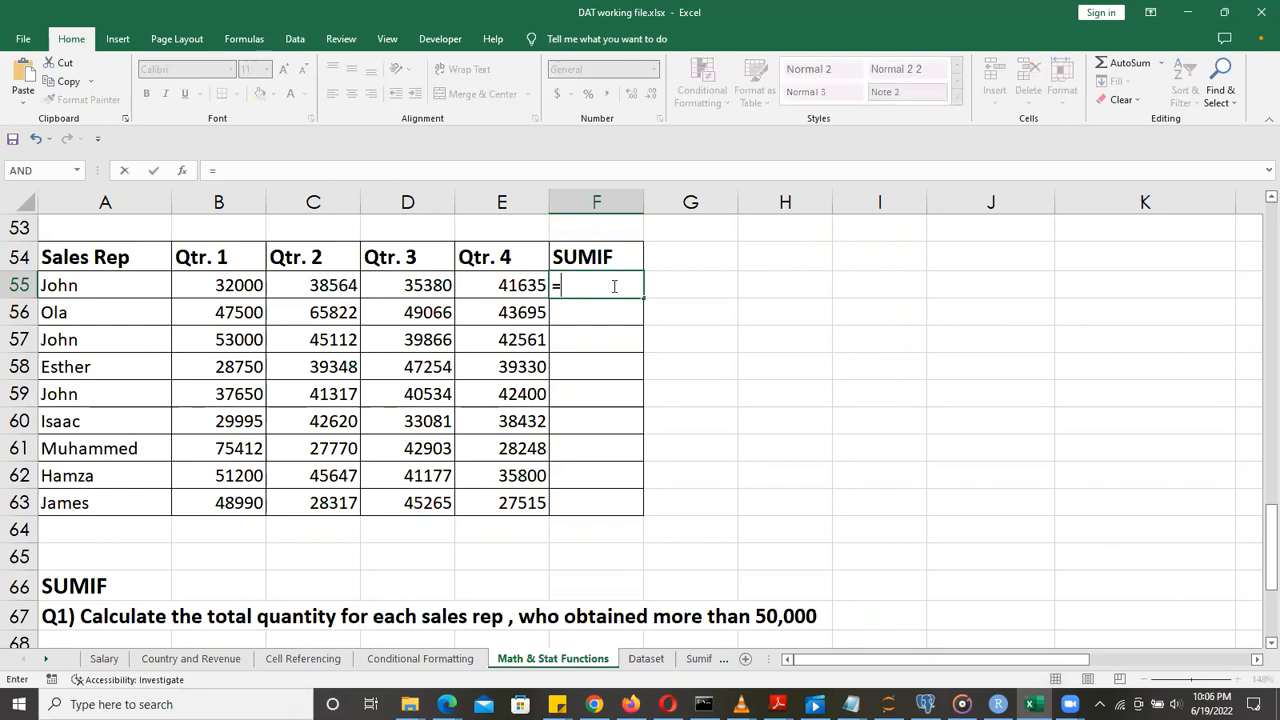
key("Tab")
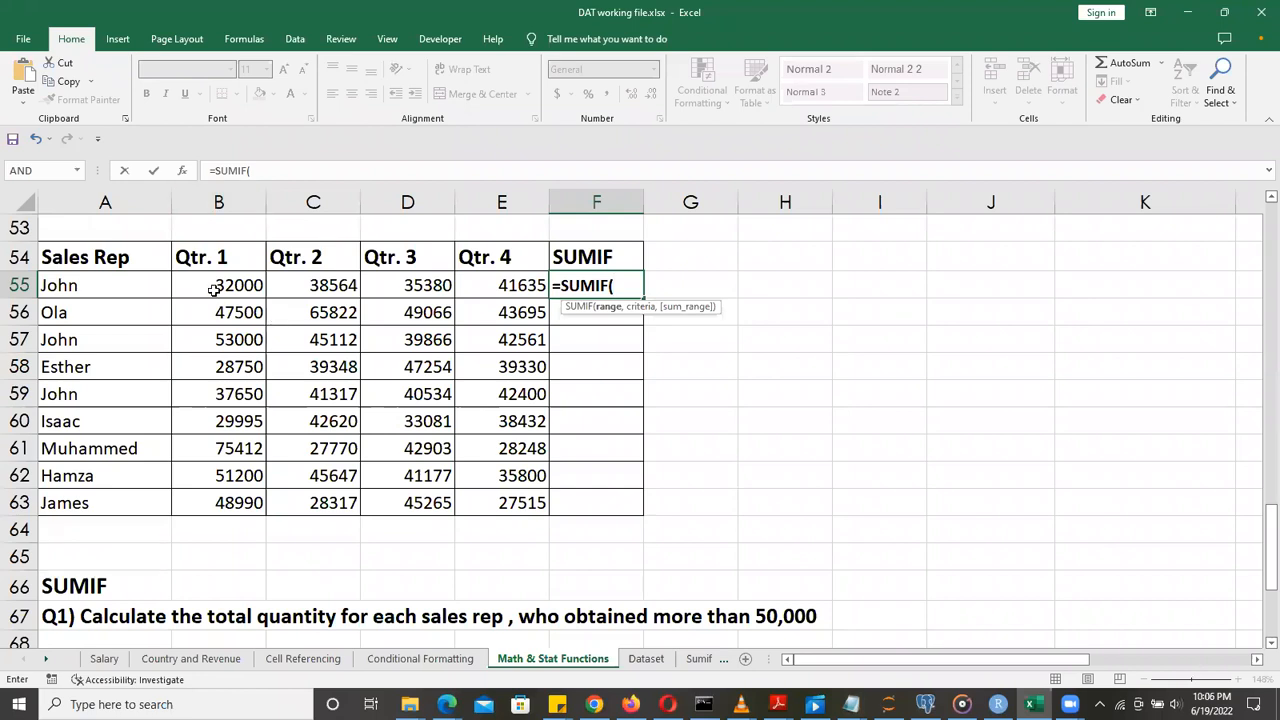
left_click_drag(196, 286, 517, 288)
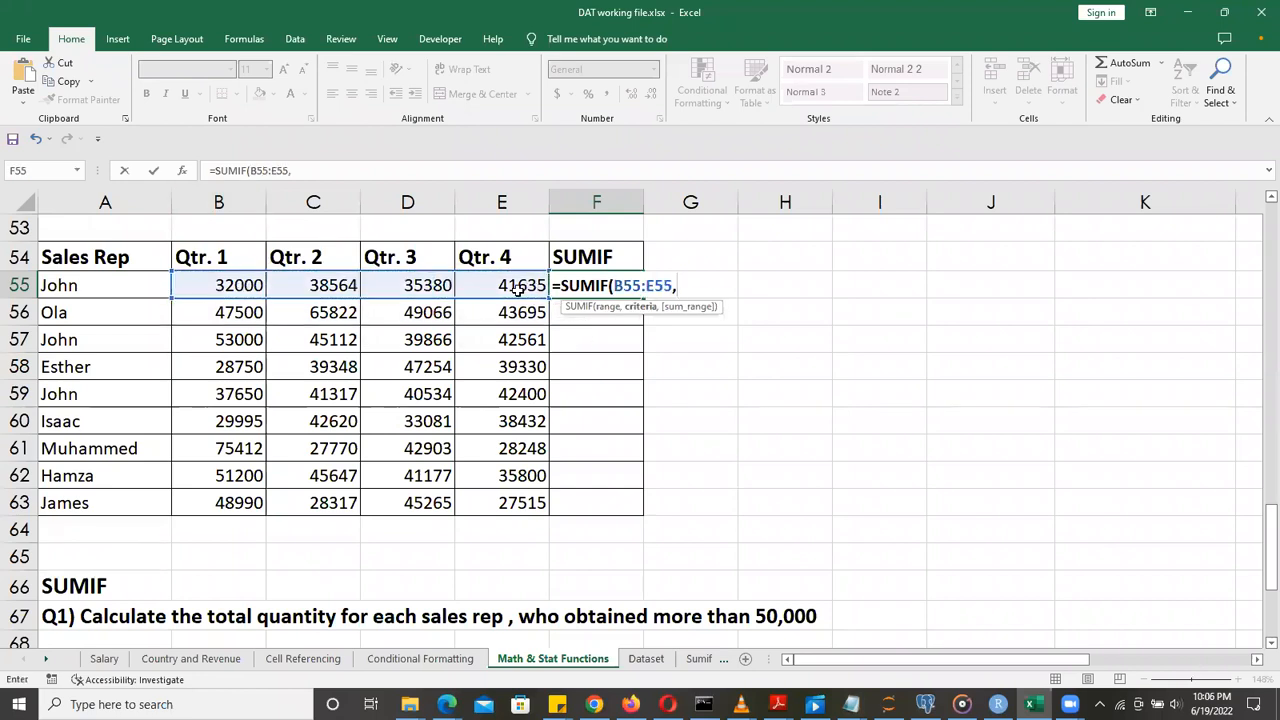
type("\">50000\")")
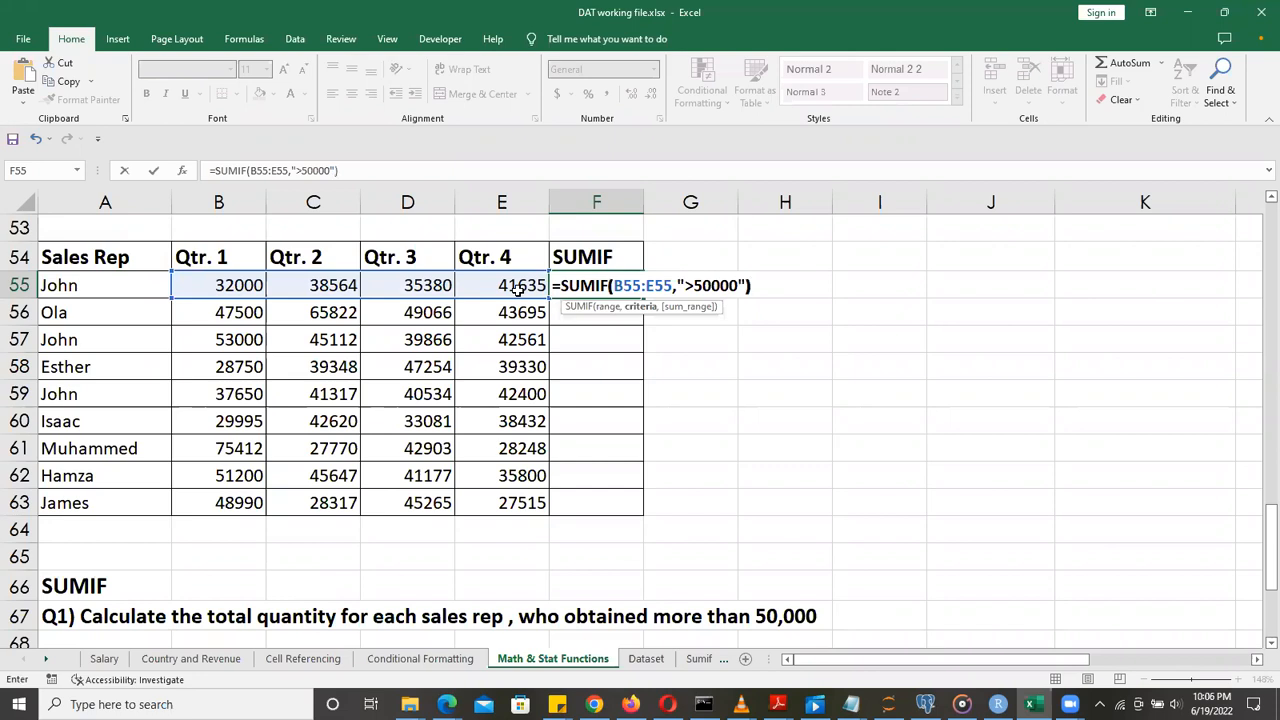
key("Return")
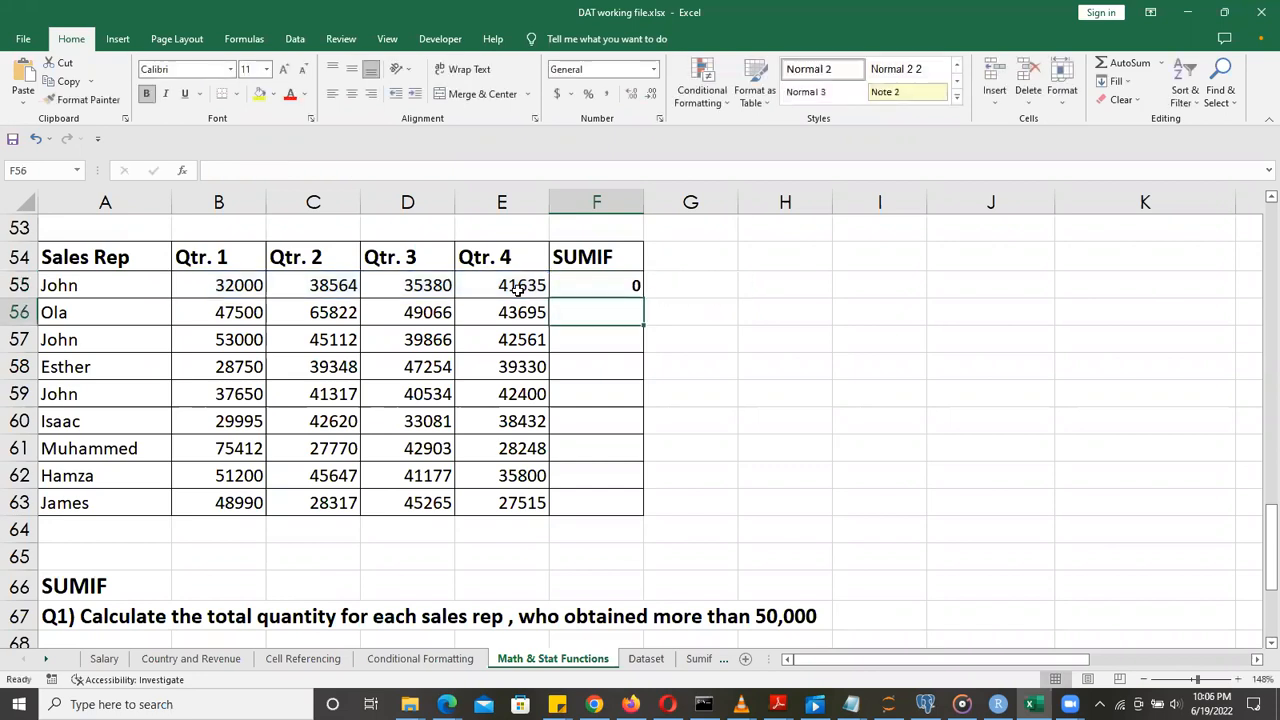
left_click(623, 285)
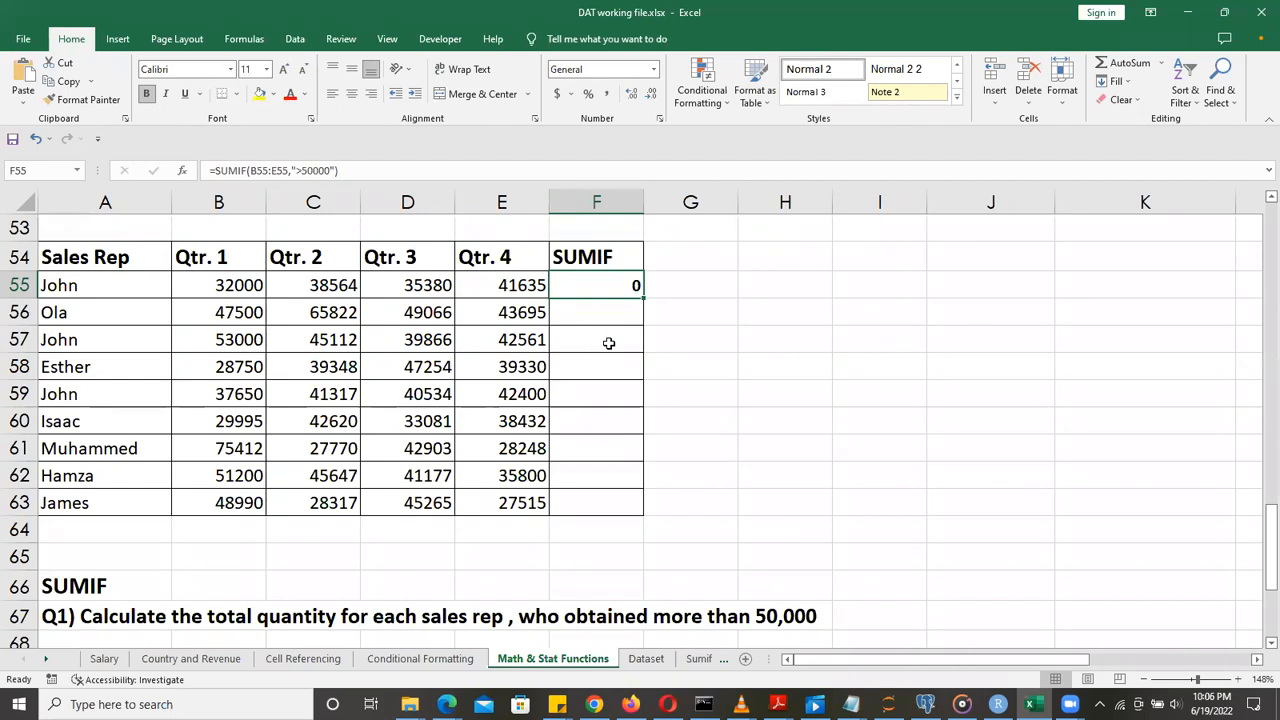
double_click(642, 298)
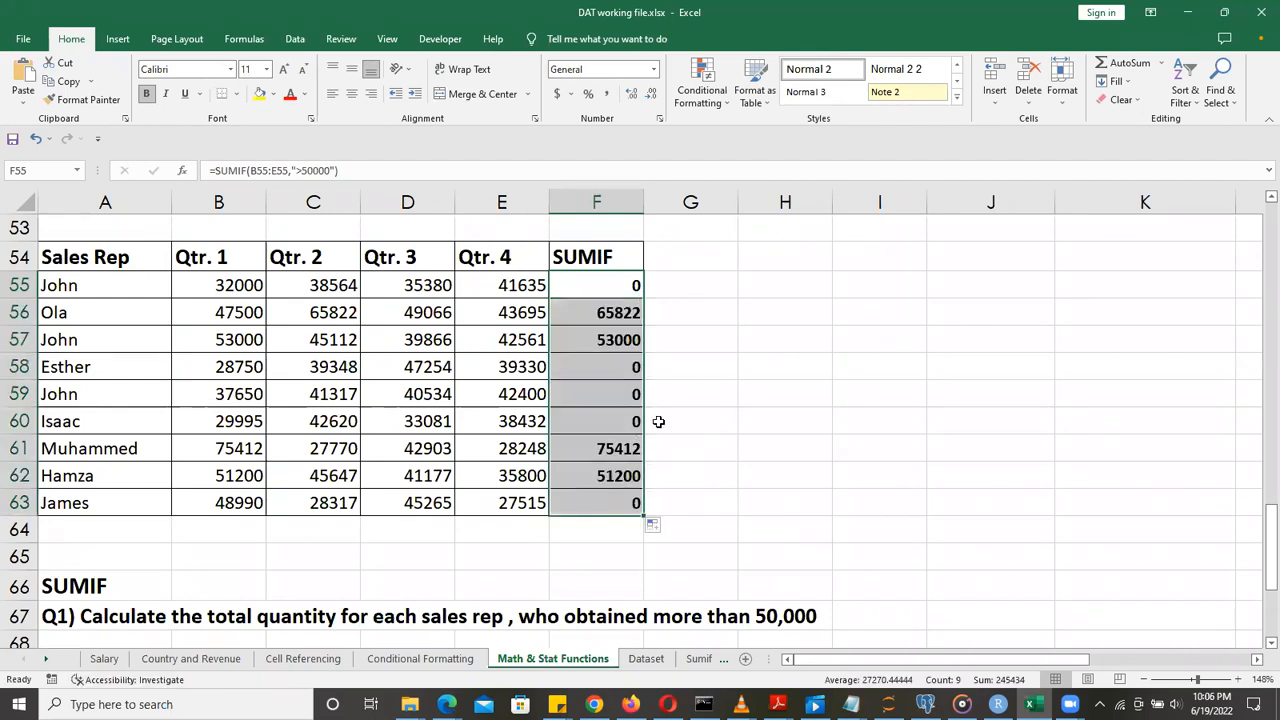
Change the Qtr. 1 value in B58 to 58750 to test the SUMIF formula in F58
left_click(622, 313)
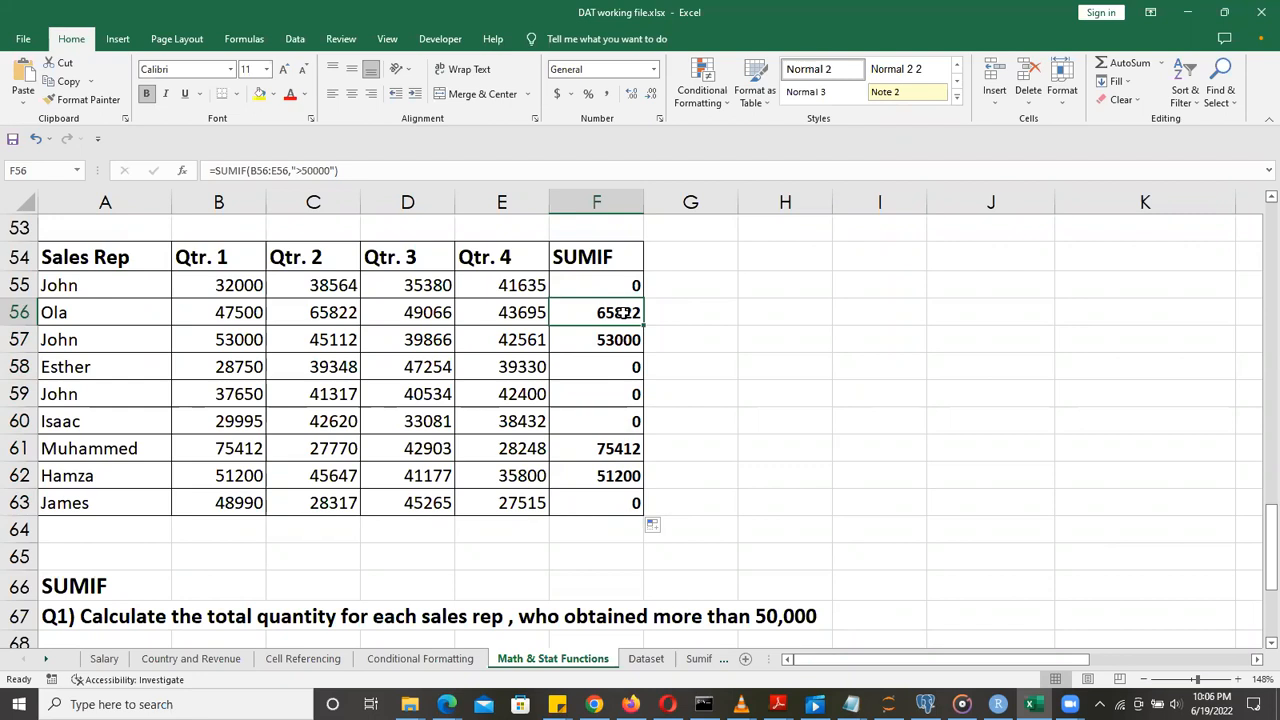
left_click(229, 369)
double_click(229, 369)
key("BackSpace")
type("5")
key("Return")
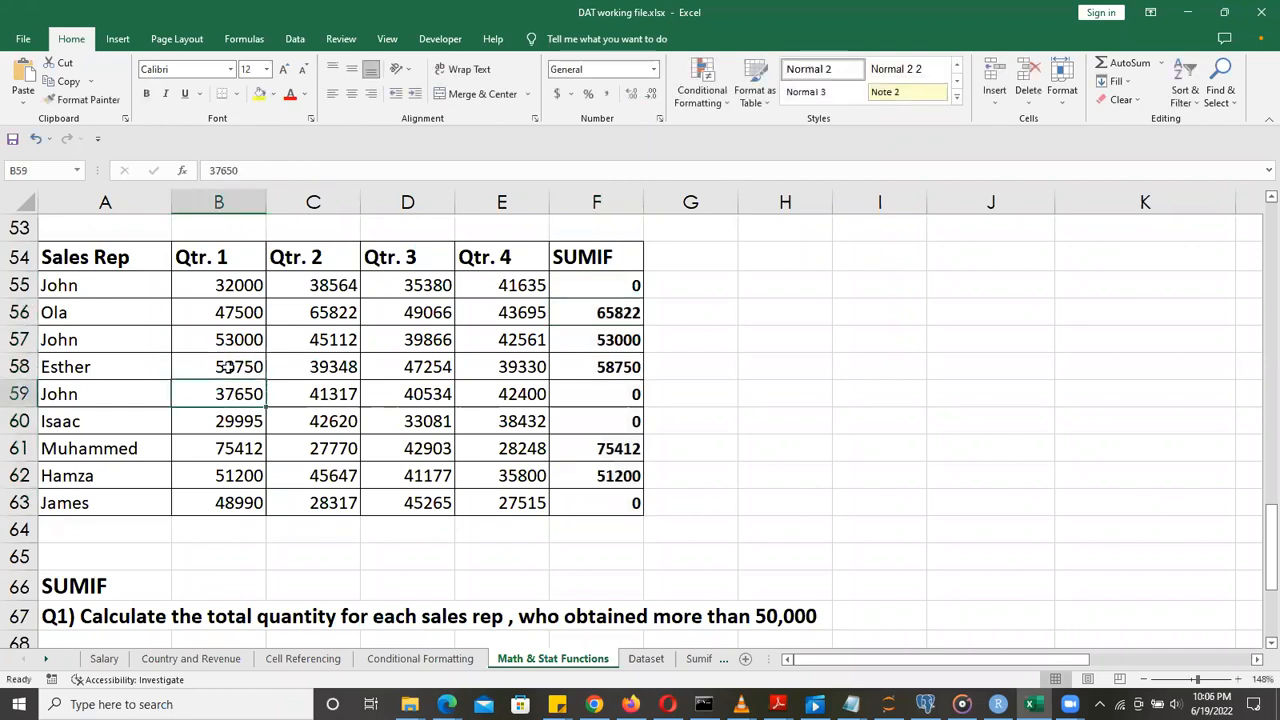
Change the Qtr. 3 value in D58 to 57254 to test the SUMIF again, and undo both test edits in row 58
left_click(418, 369)
double_click(418, 369)
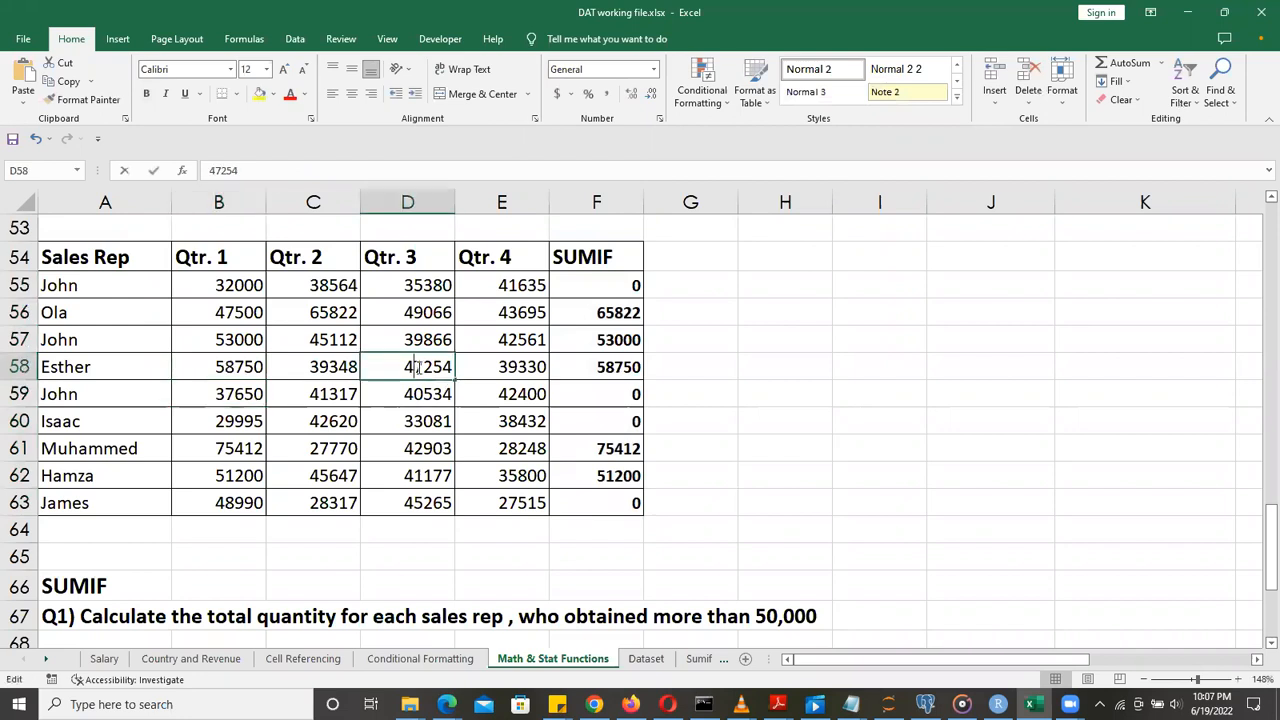
key("BackSpace")
type("5")
key("Return")
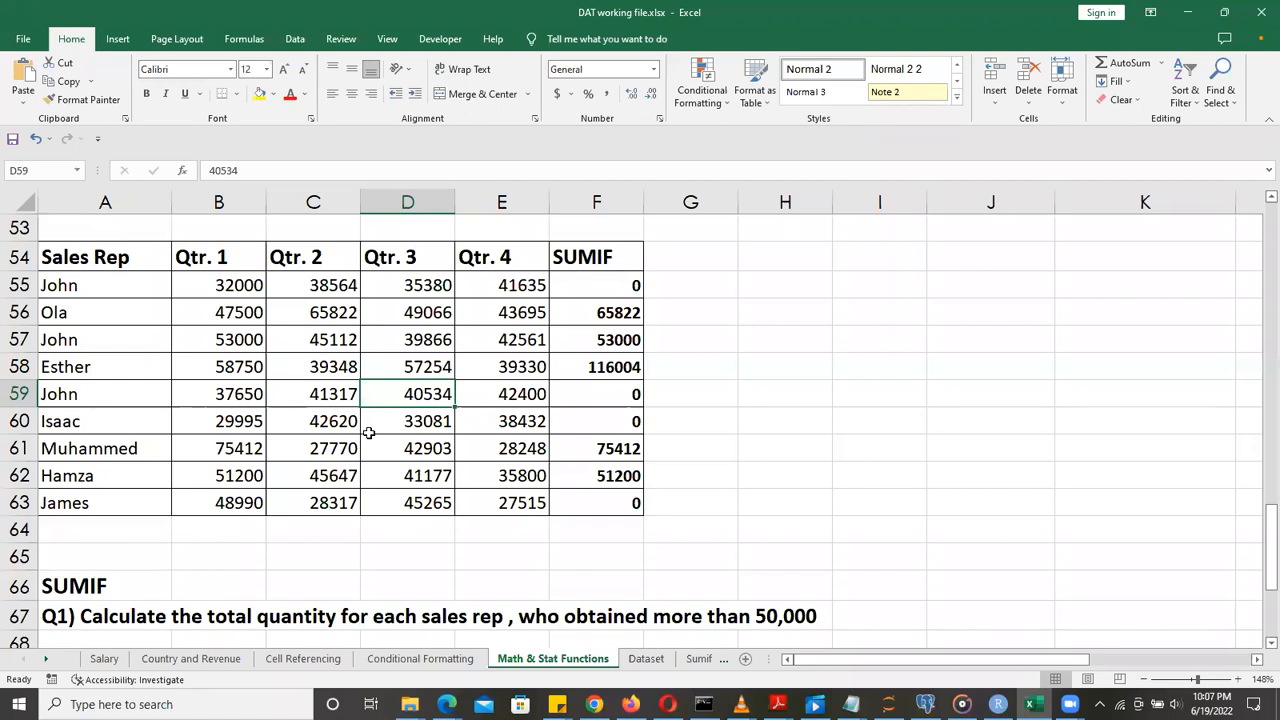
key("ctrl+z")
key("ctrl+z")
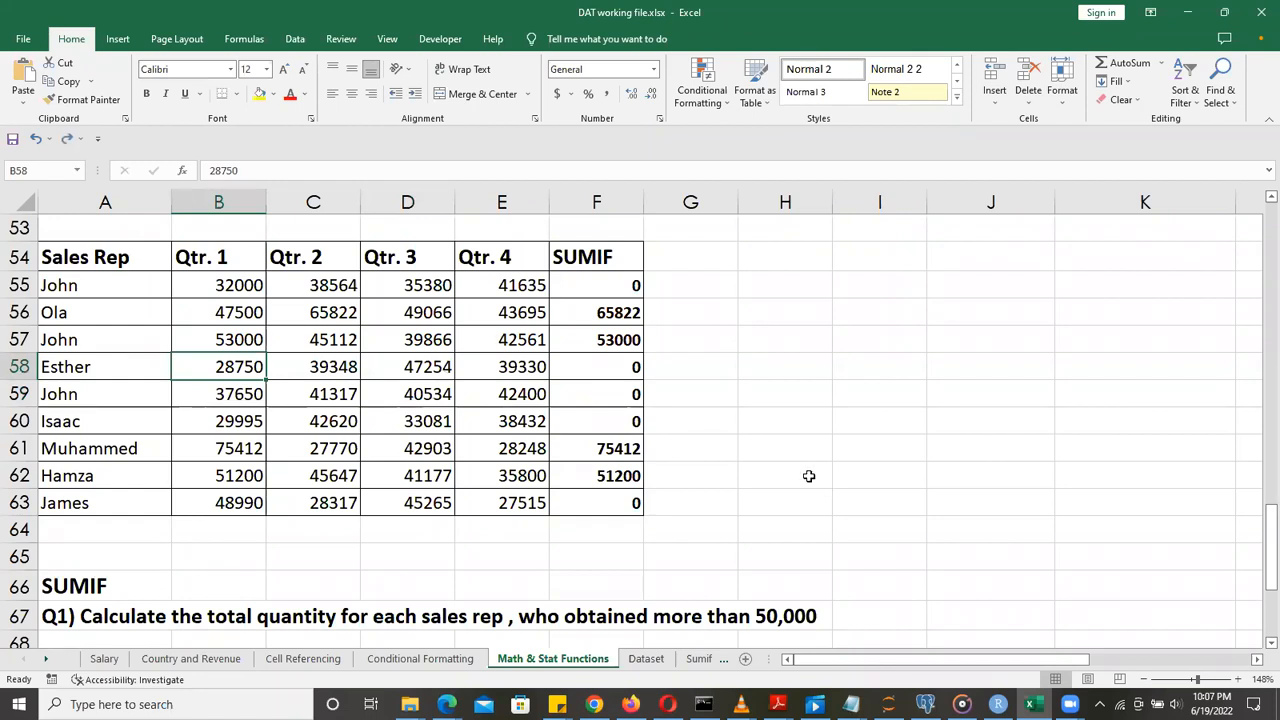
Open the Dataset sheet and look over its columns from Distributor ID to Revenue
left_click_drag(1258, 540, 1258, 279)
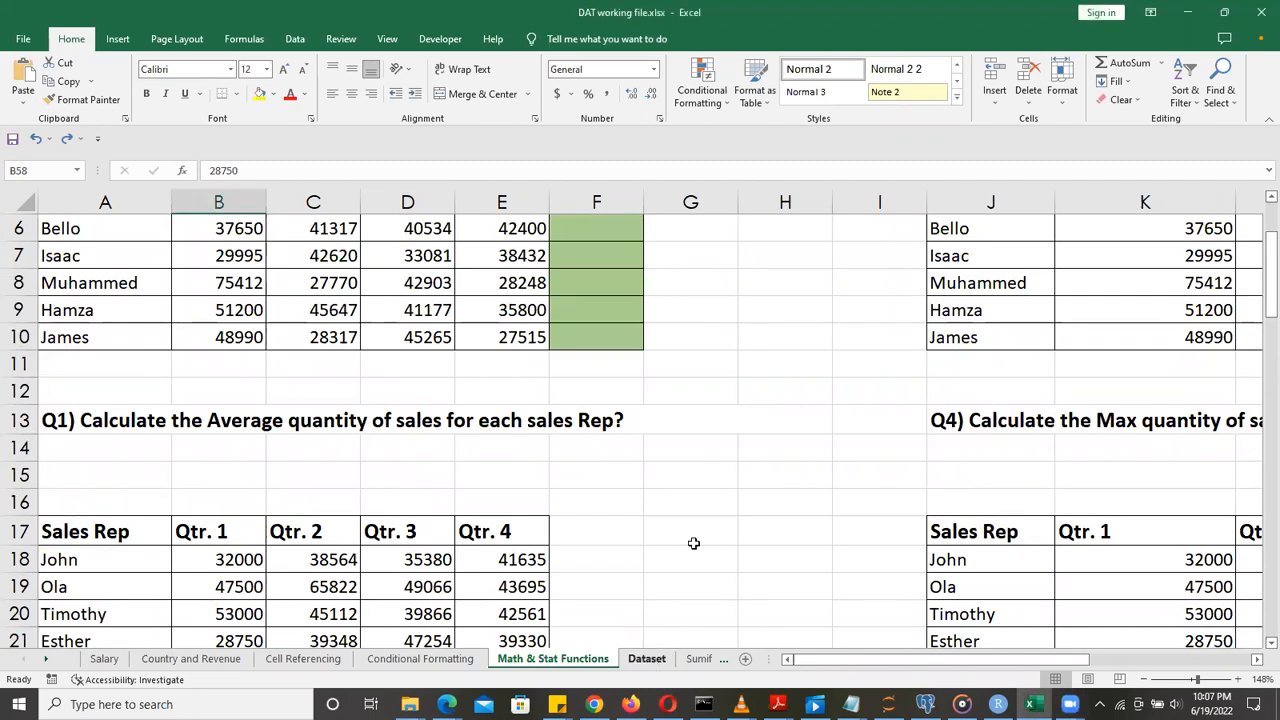
key("ctrl+Page_Down")
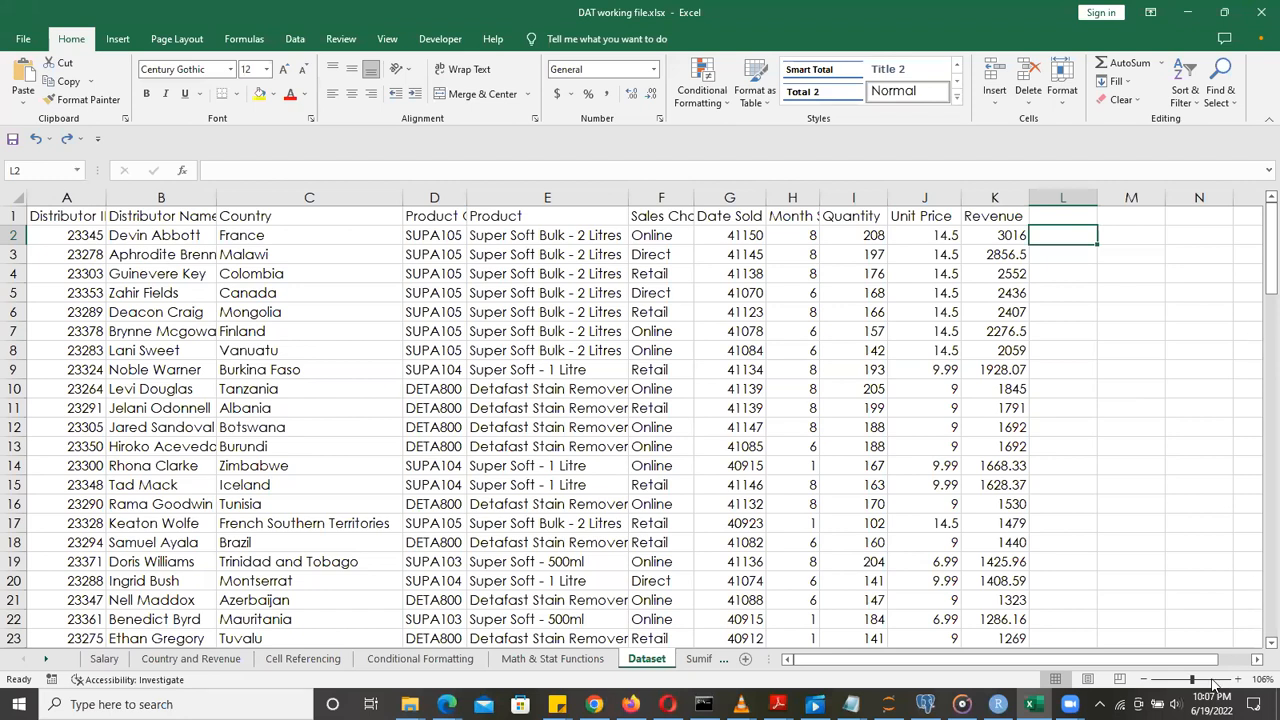
left_click_drag(1193, 680, 1211, 679)
scroll(1231, 447, "up", 1)
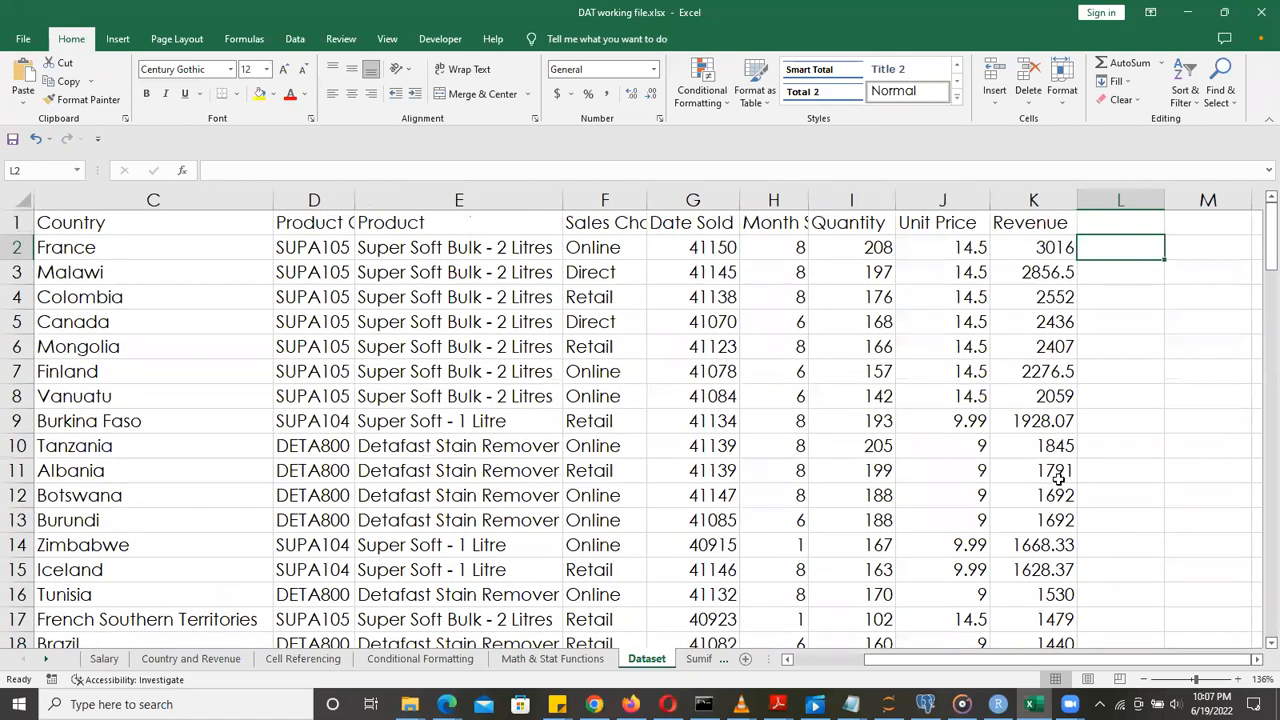
left_click(836, 664)
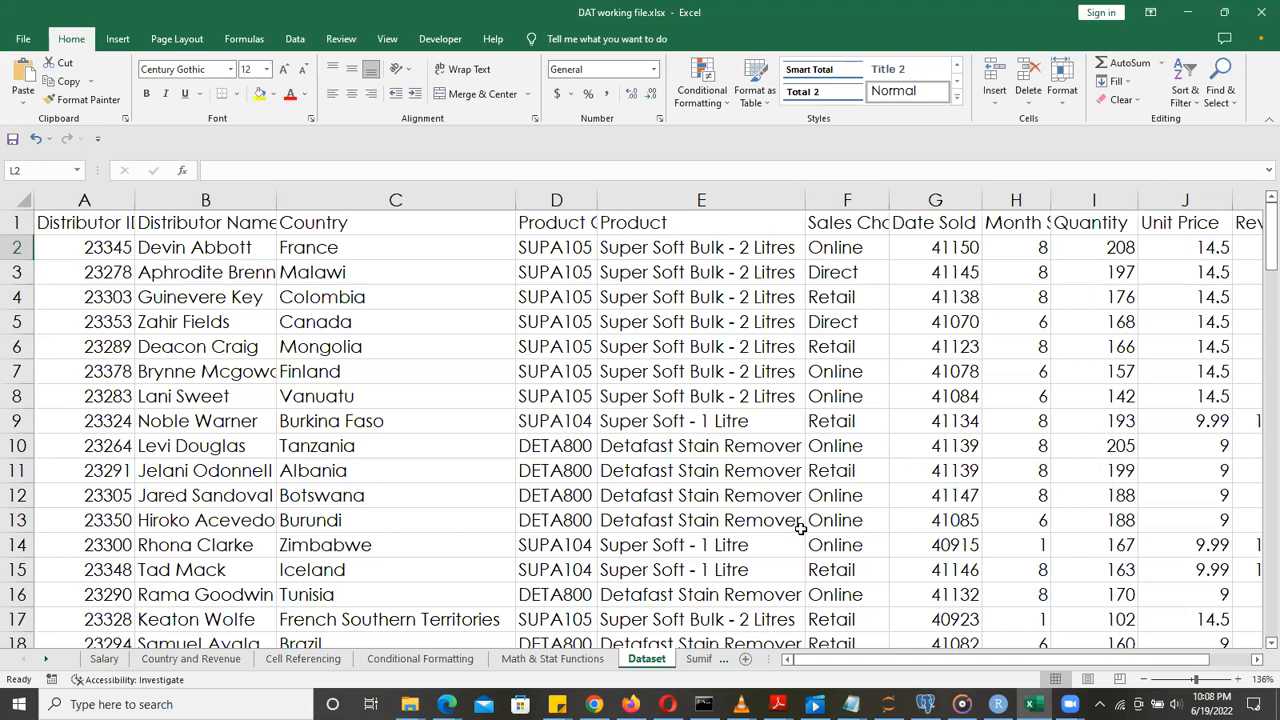
Select the named range Data_set on the Dataset sheet to see which cells it covers
left_click(86, 244)
left_click(86, 223)
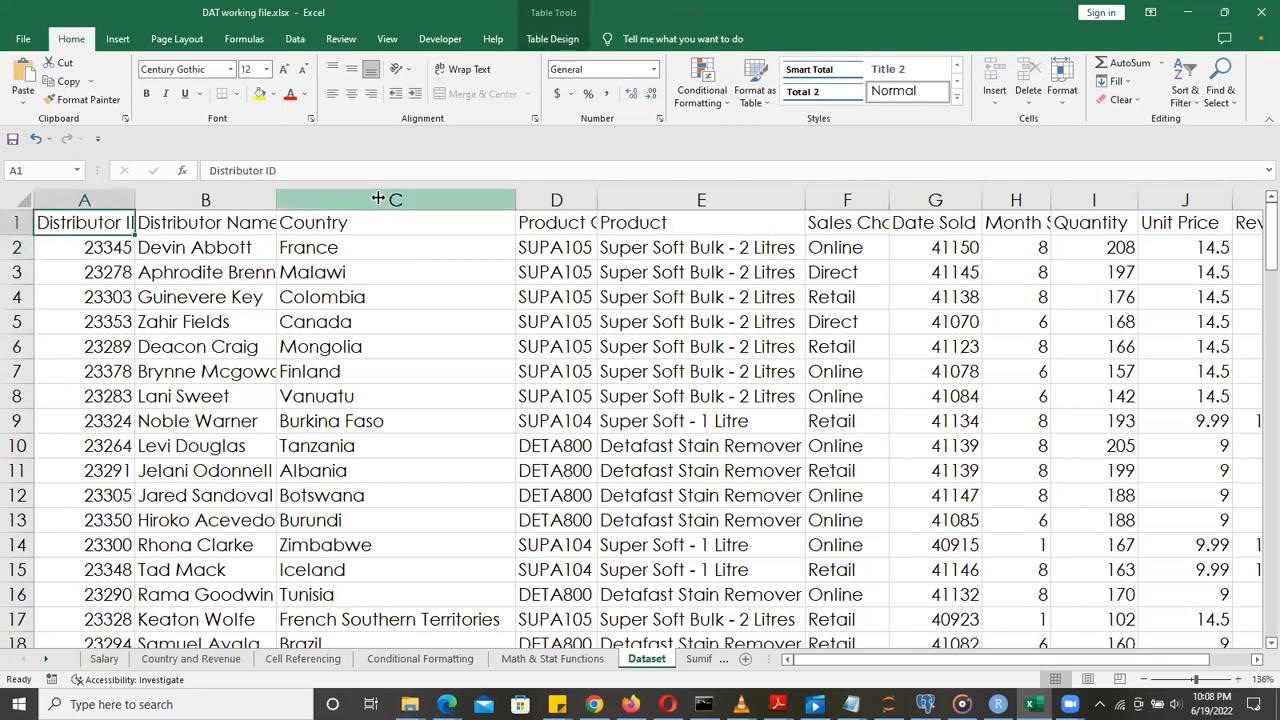
left_click(78, 173)
left_click(240, 341)
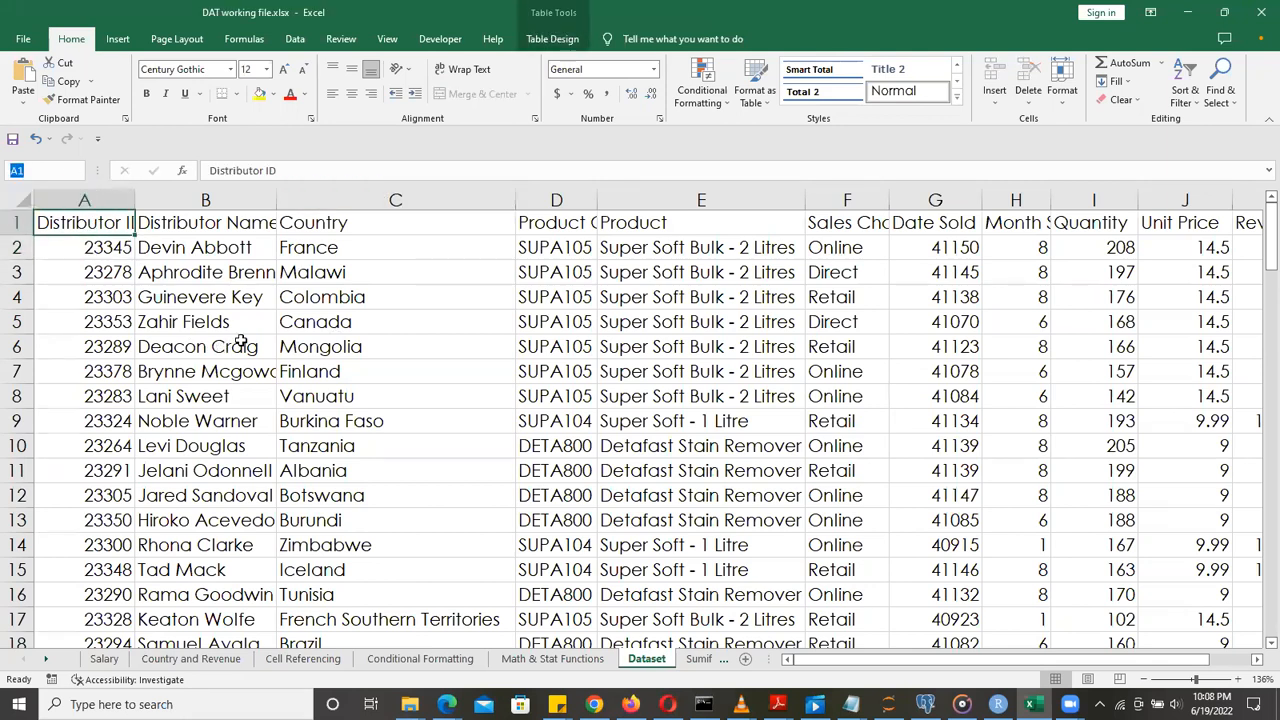
left_click(445, 327)
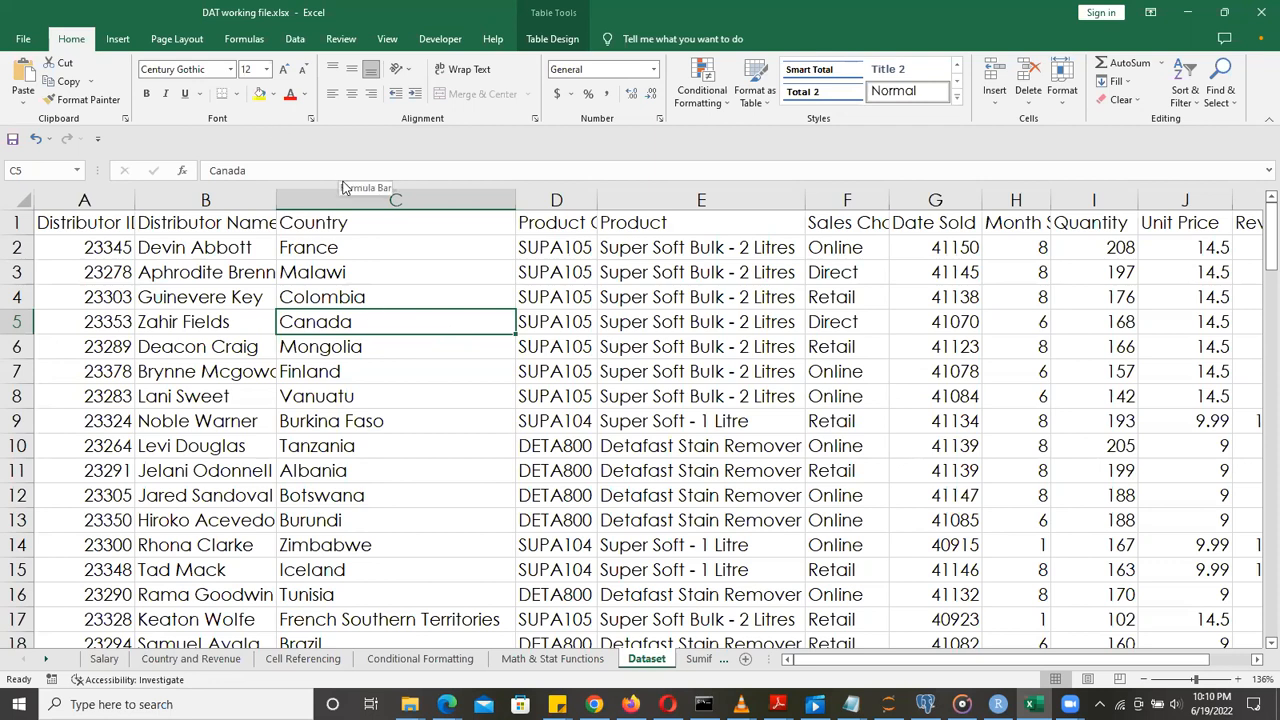
left_click(76, 172)
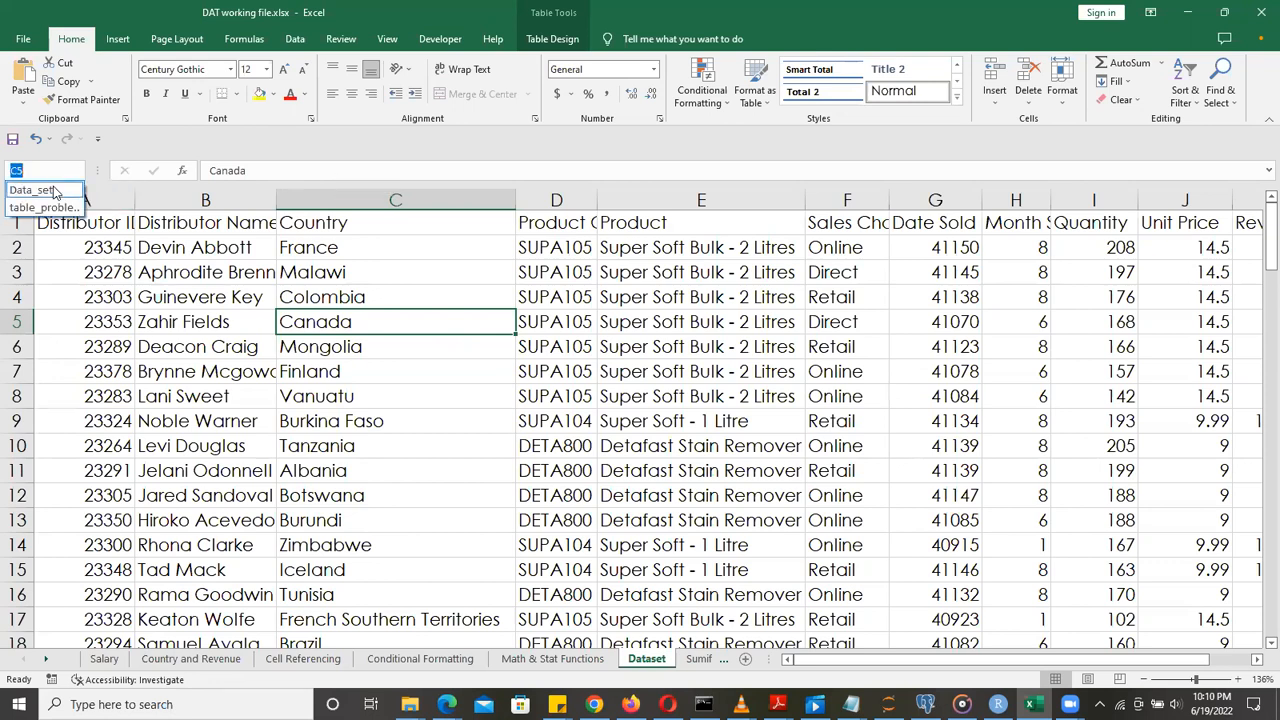
left_click(53, 189)
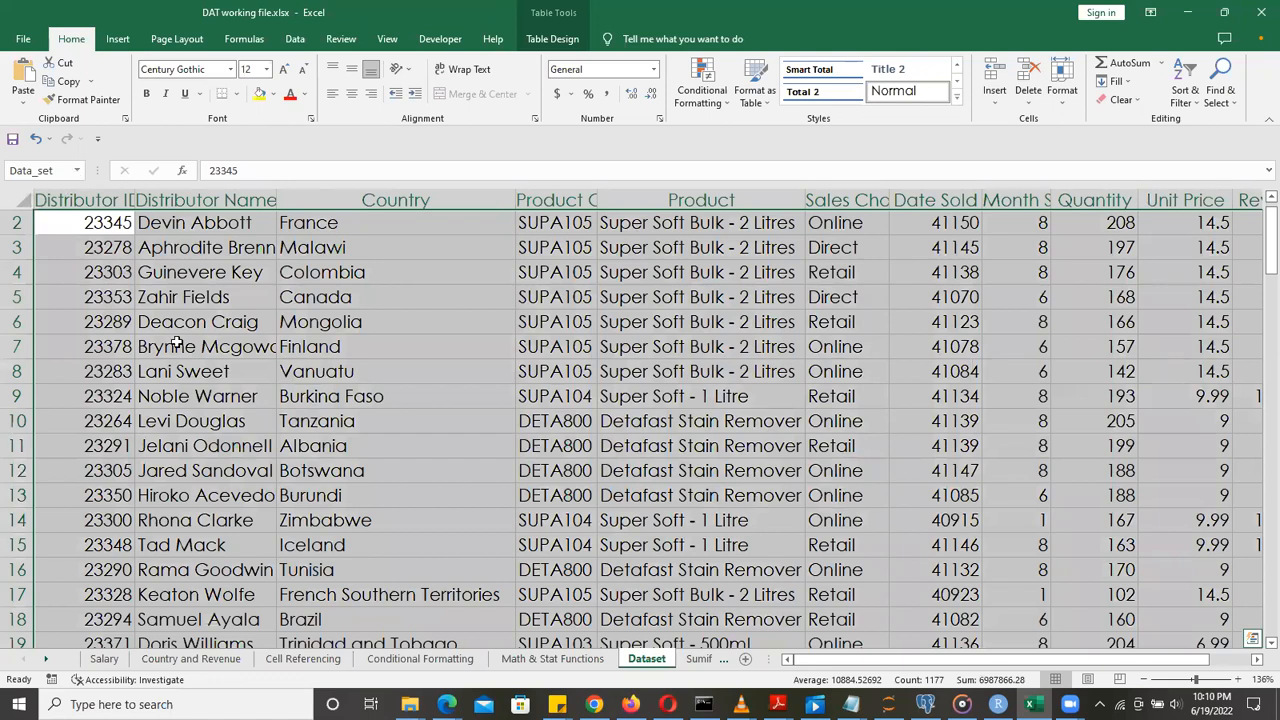
scroll(612, 370, "up", 1)
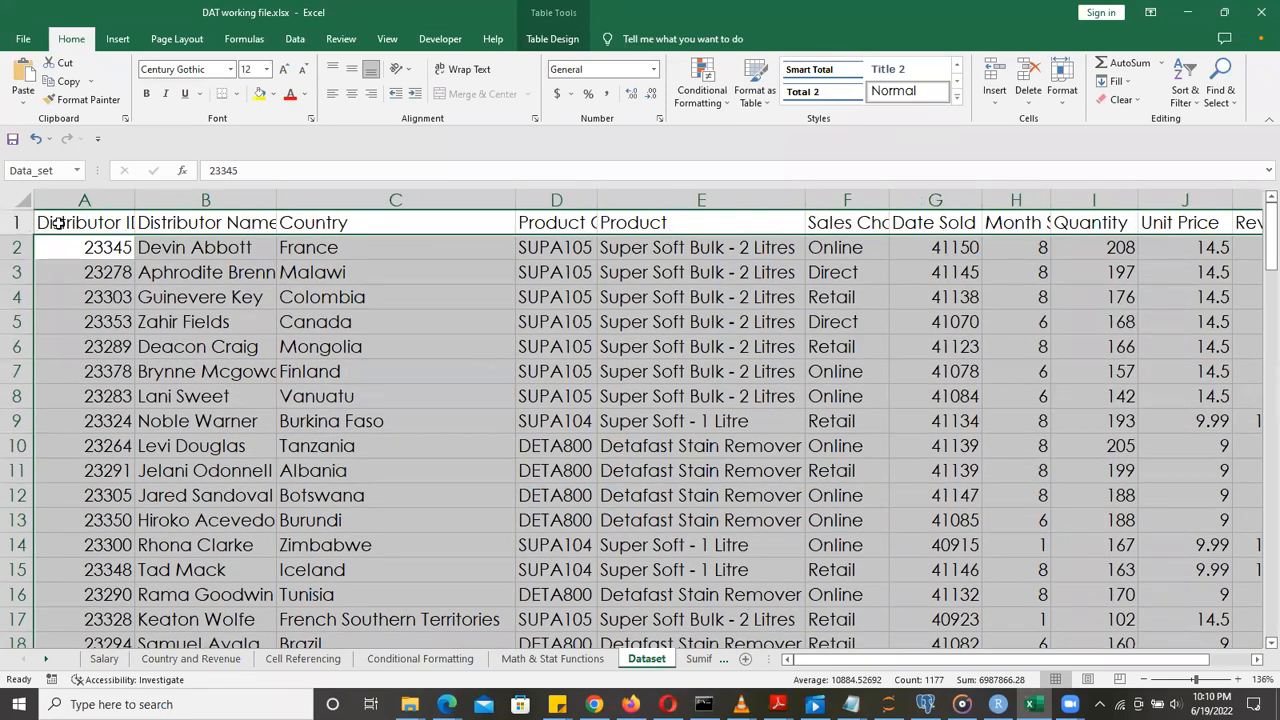
Copy the whole dataset including its header row, from A1 to the last used cell
left_click(84, 223)
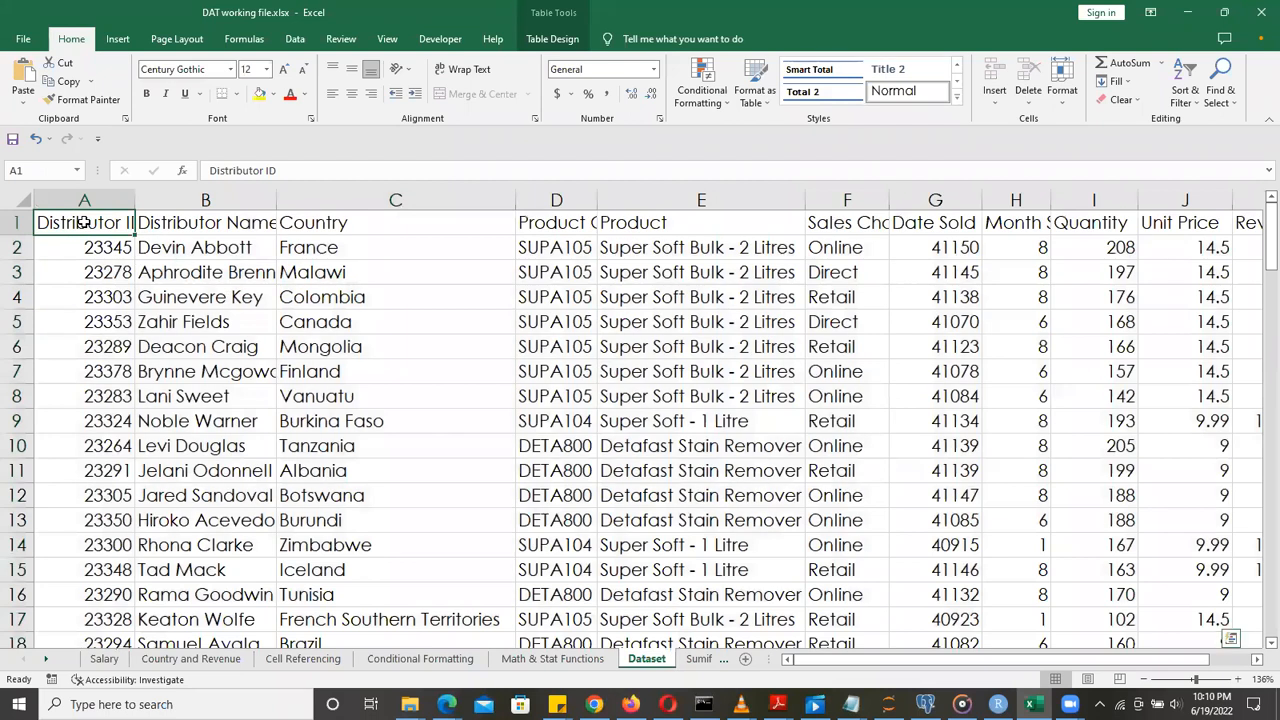
key("ctrl+shift+End")
scroll(84, 223, "up", 20)
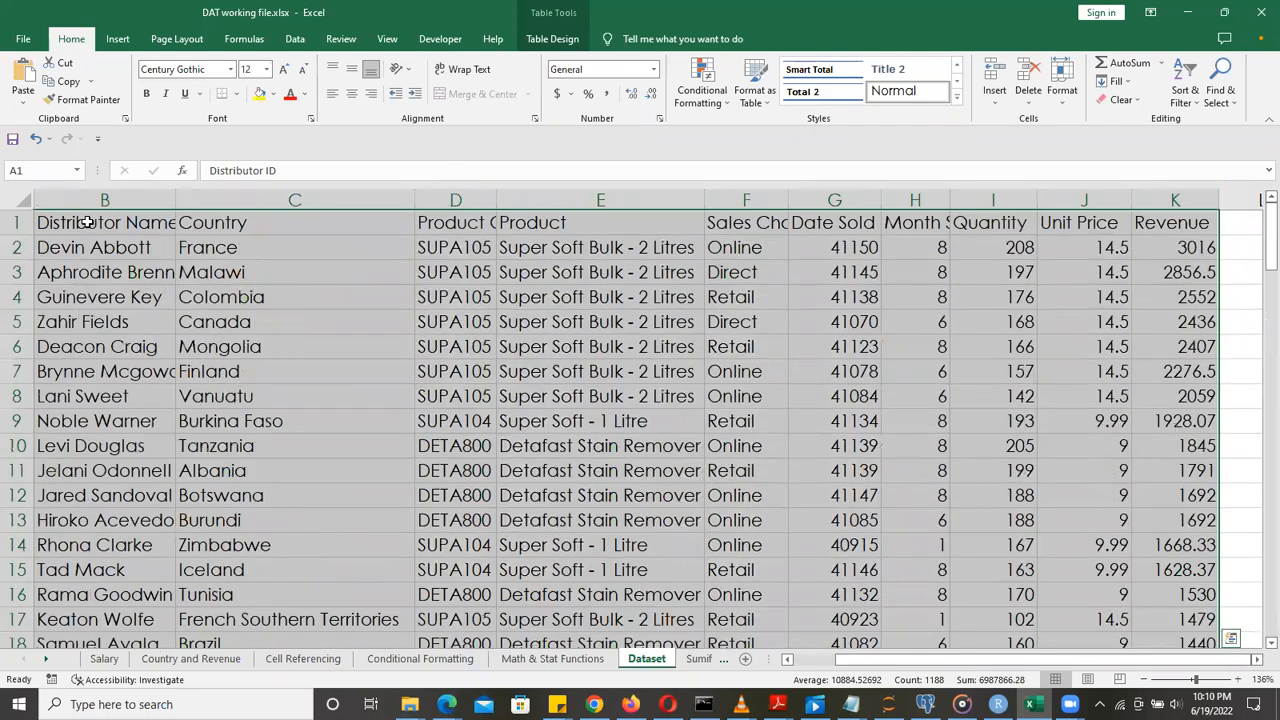
key("ctrl+c")
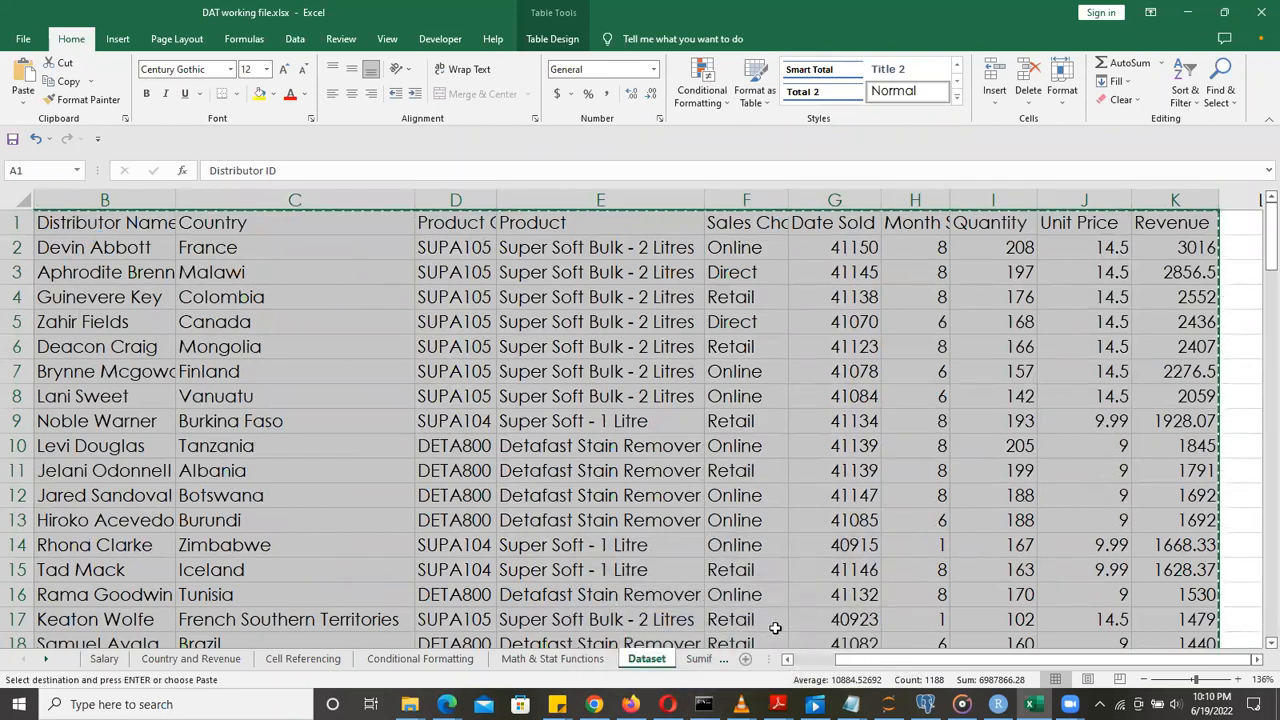
Add a new blank worksheet after the DataPivot sheet at the end of the workbook
left_click(703, 667)
left_click(703, 667)
left_click(704, 666)
left_click(706, 666)
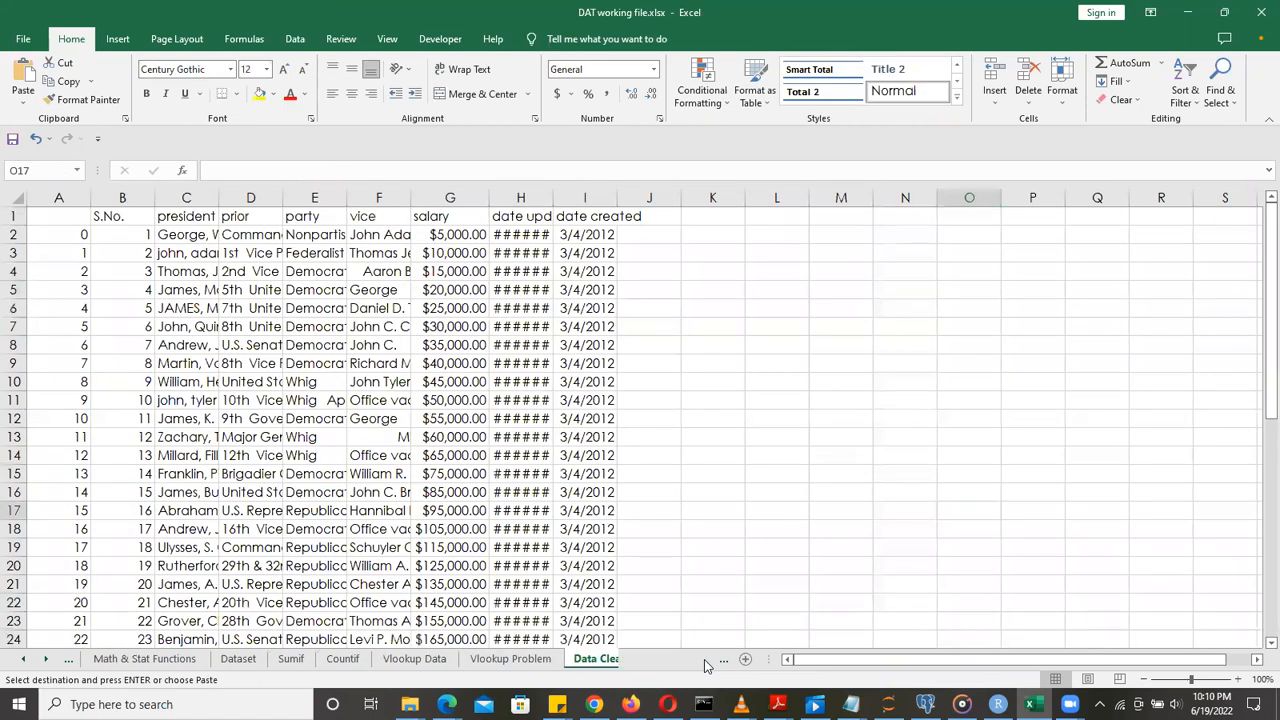
left_click(706, 666)
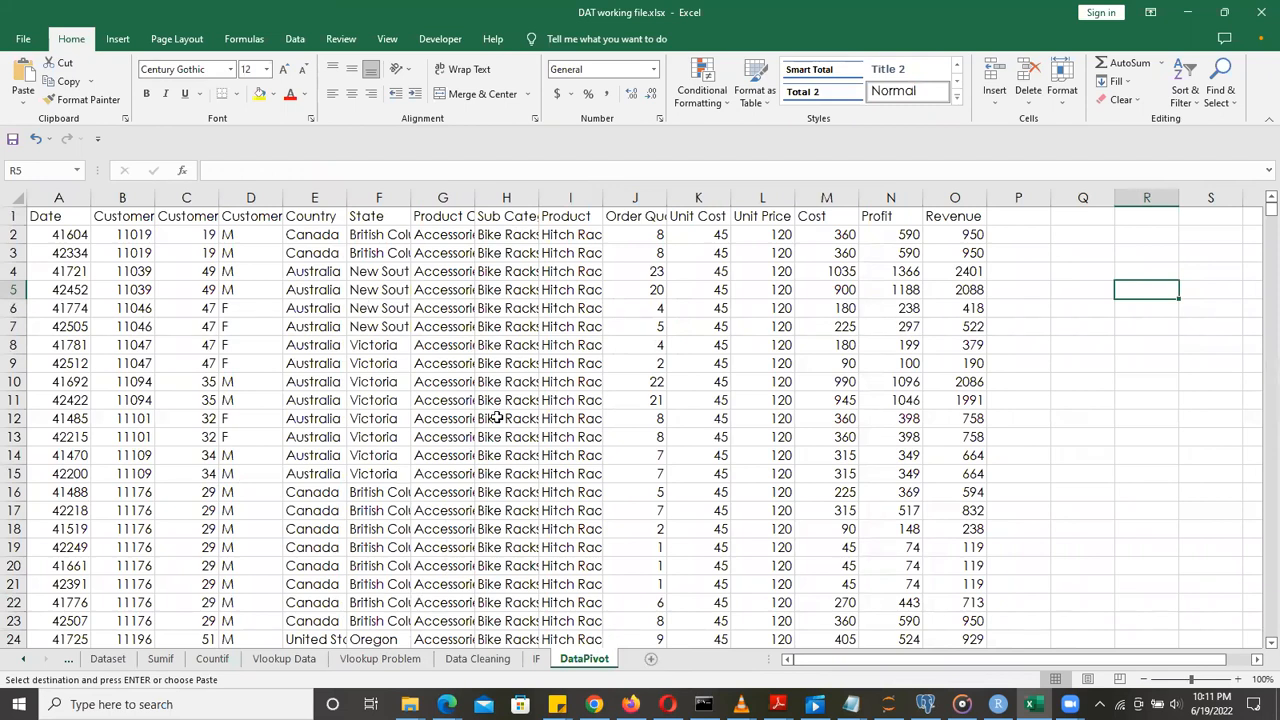
left_click(432, 293)
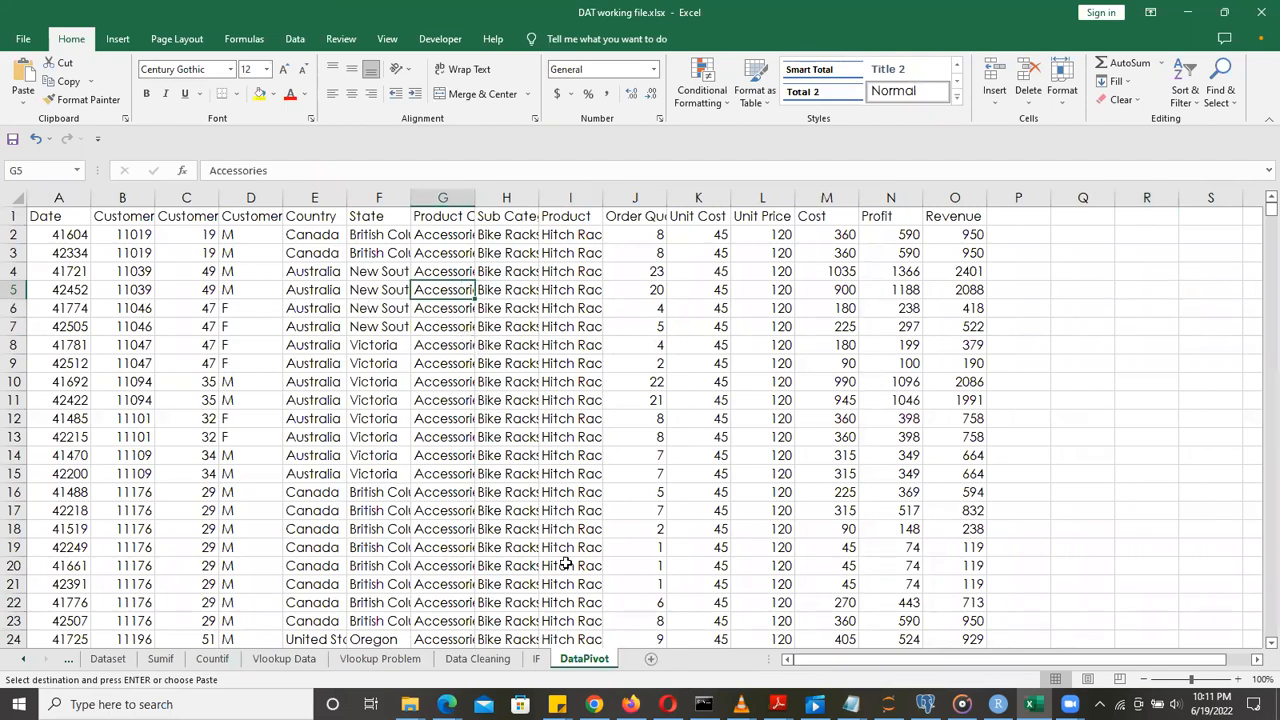
left_click(651, 661)
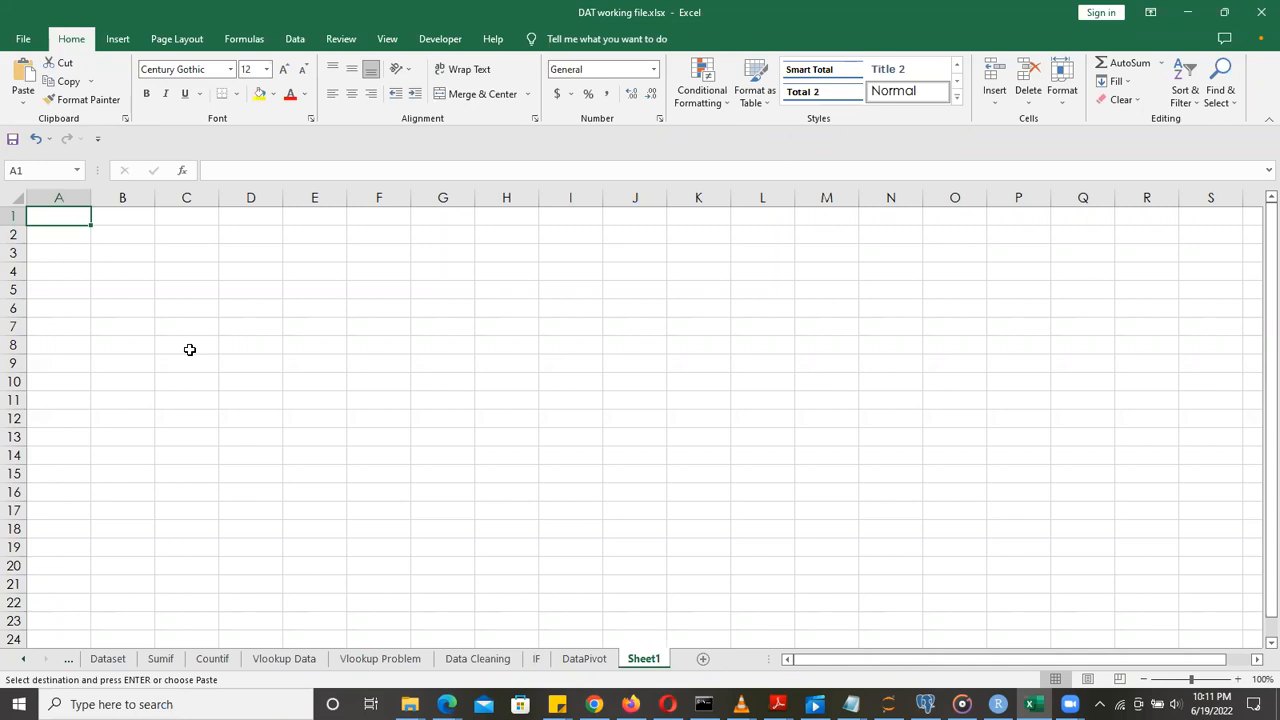
Paste the copied dataset into A1 of the new sheet as values only with Paste Special
key("ctrl+alt+v")
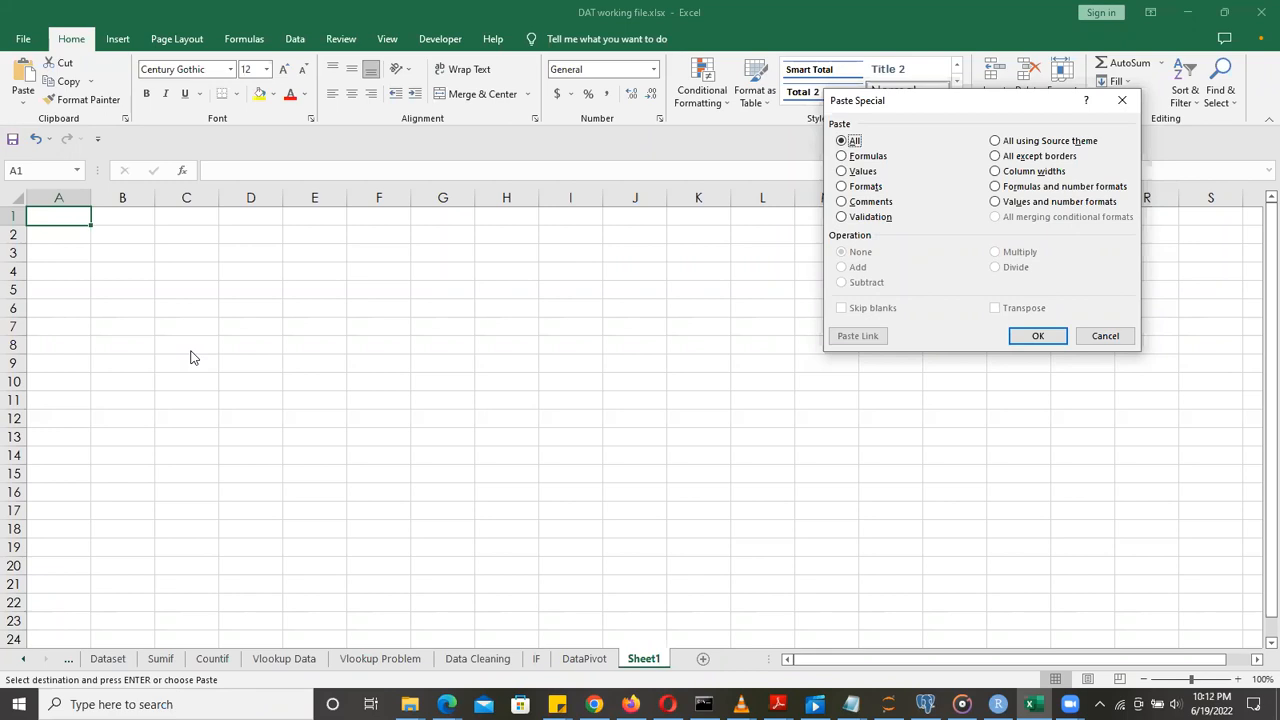
left_click(841, 171)
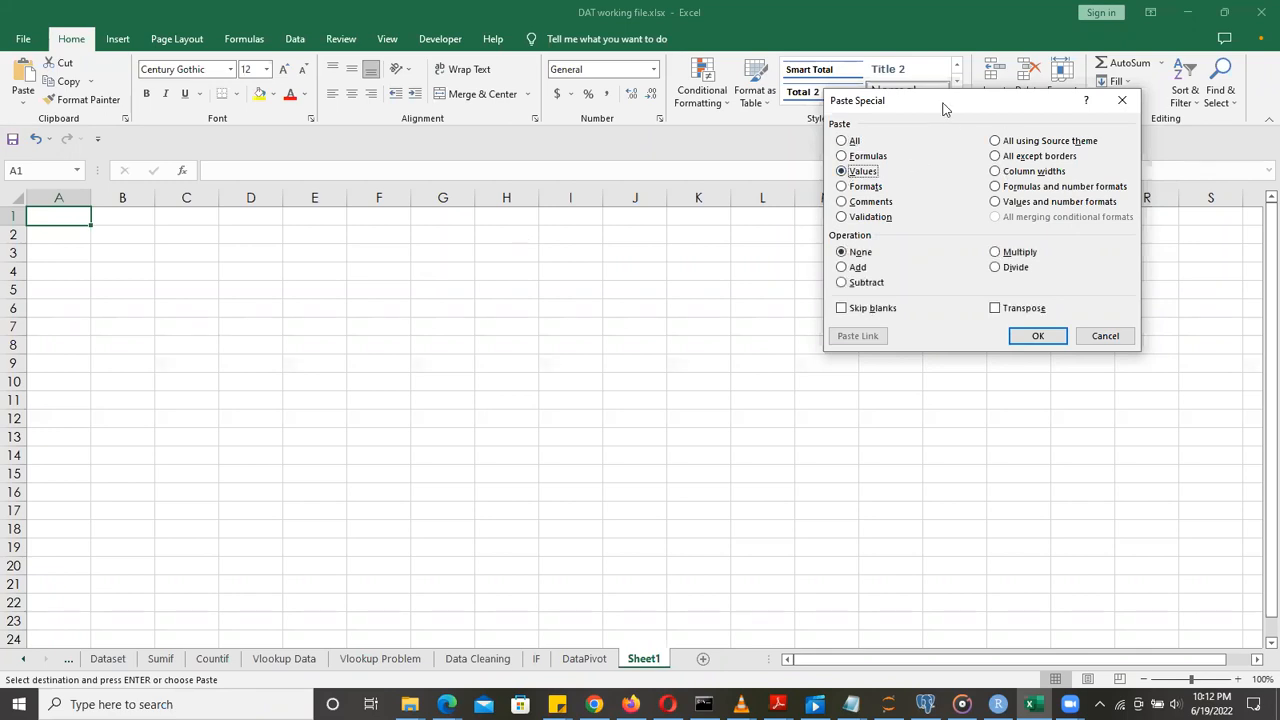
left_click_drag(941, 104, 789, 114)
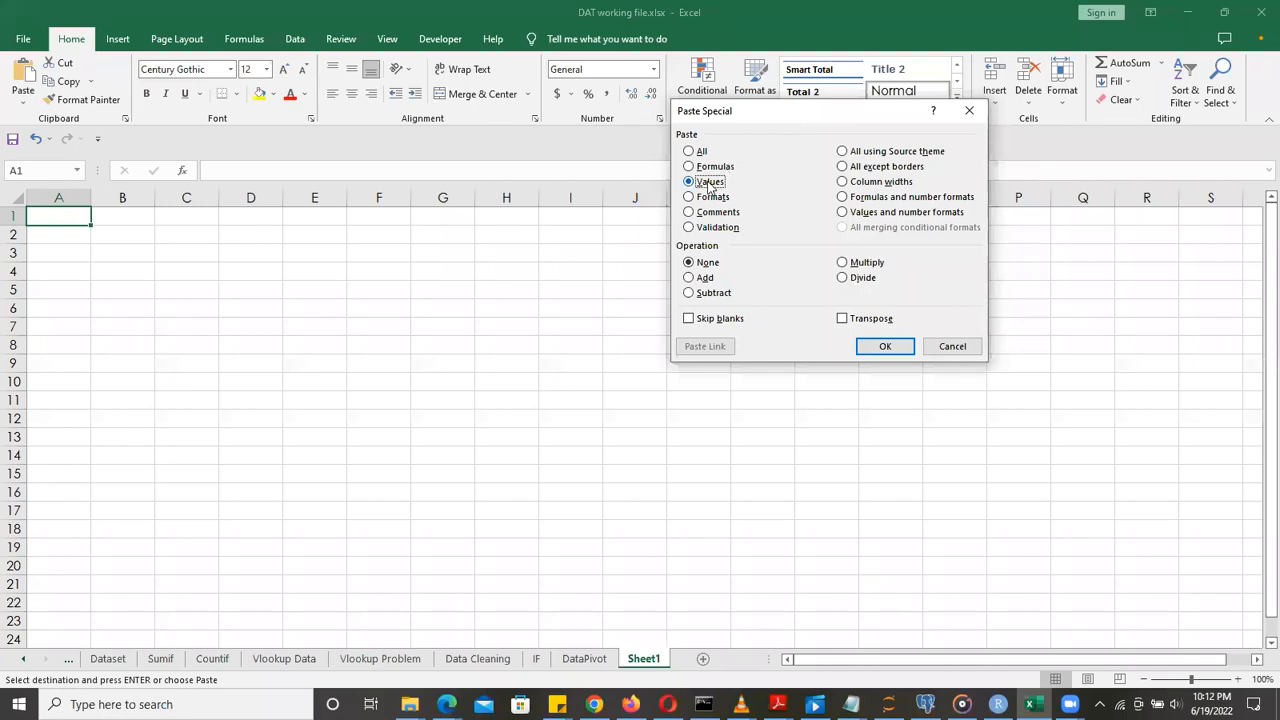
left_click(884, 347)
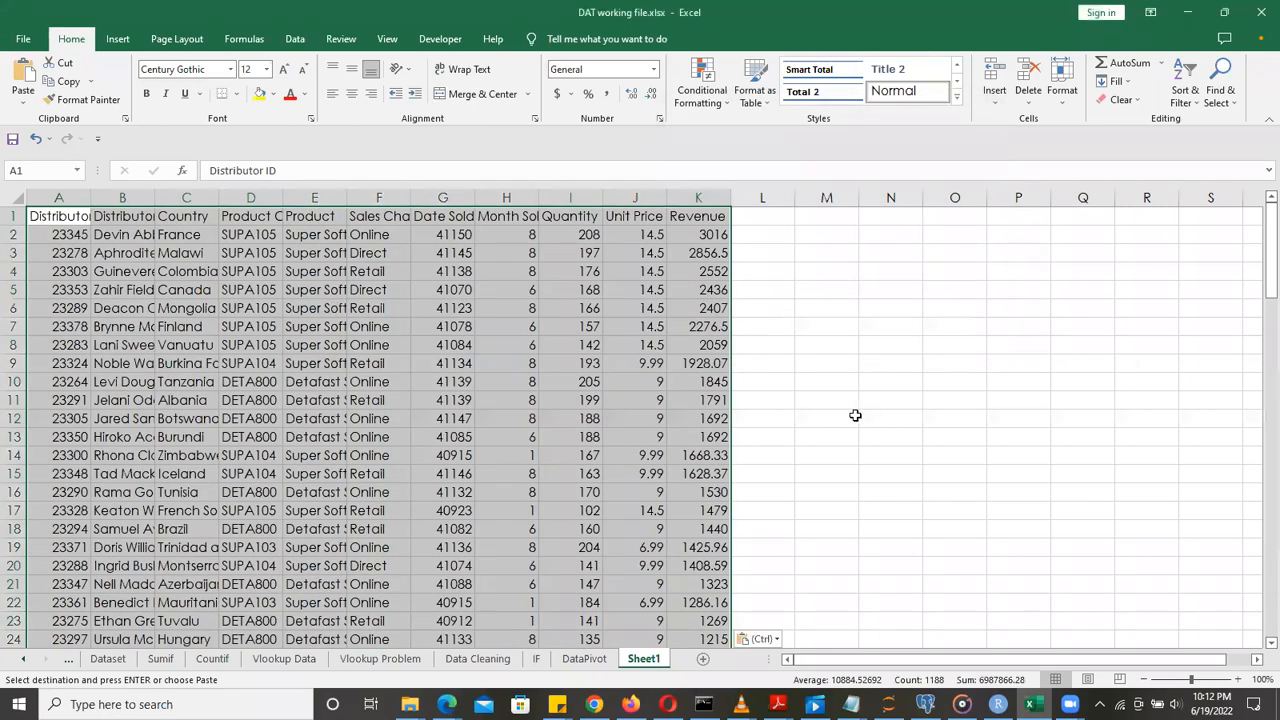
left_click(888, 388)
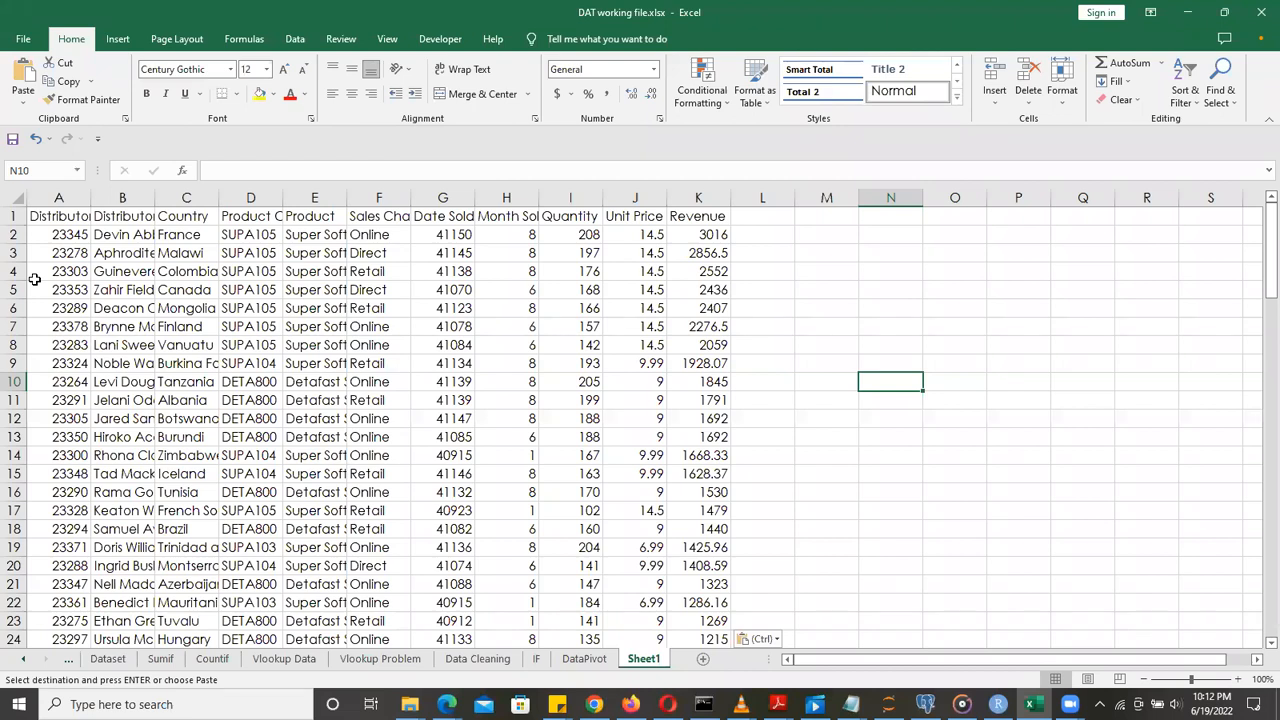
AutoFit the widths of all columns on the new sheet to their contents
left_click(18, 198)
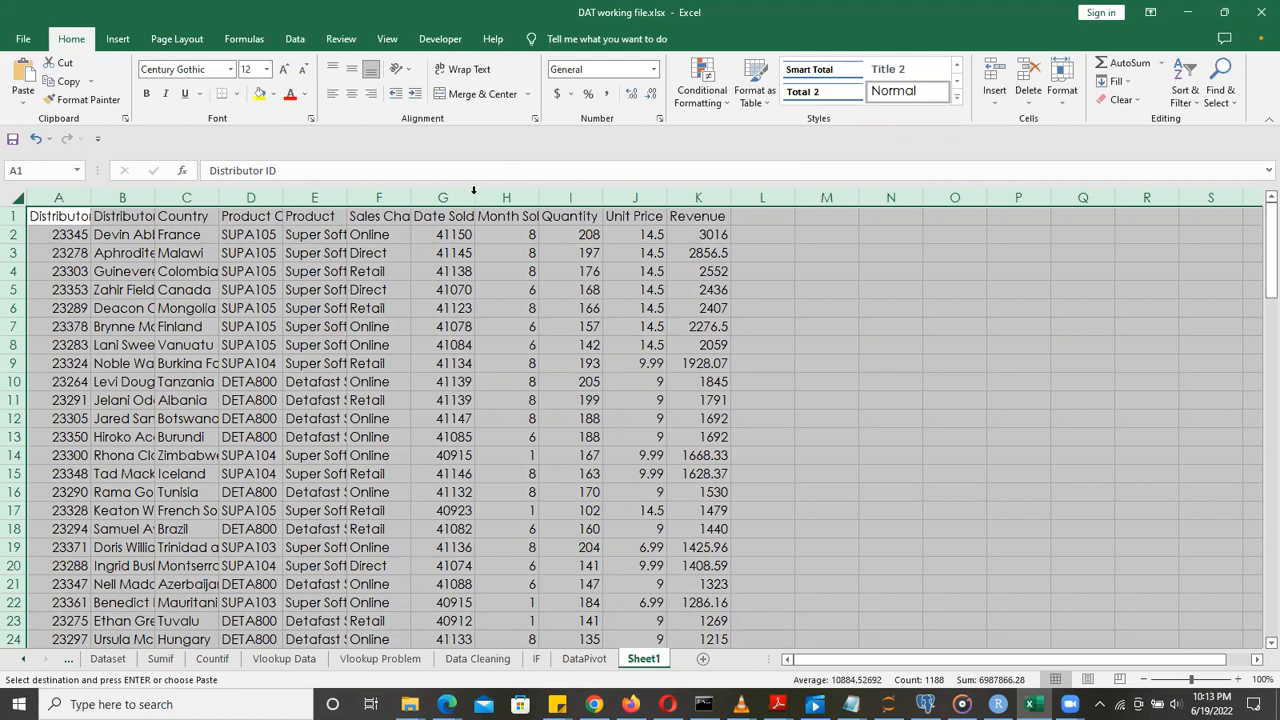
double_click(474, 195)
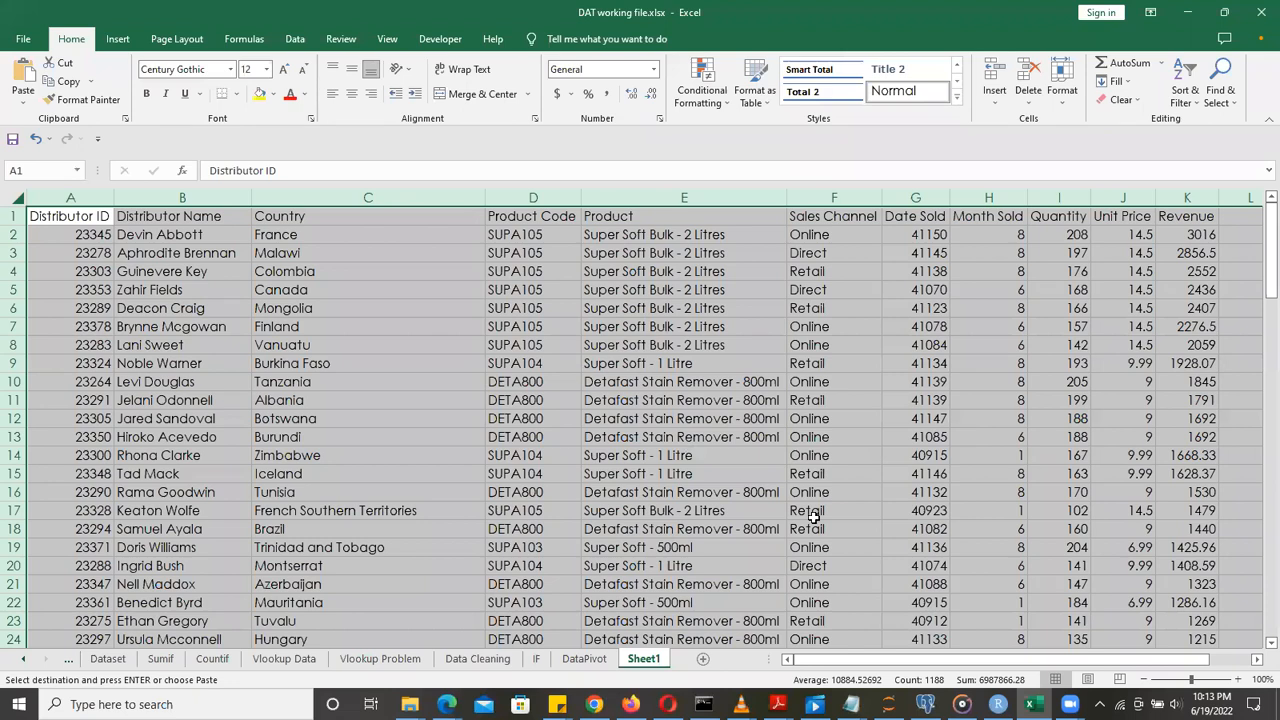
left_click_drag(876, 663, 800, 656)
key("ctrl+z")
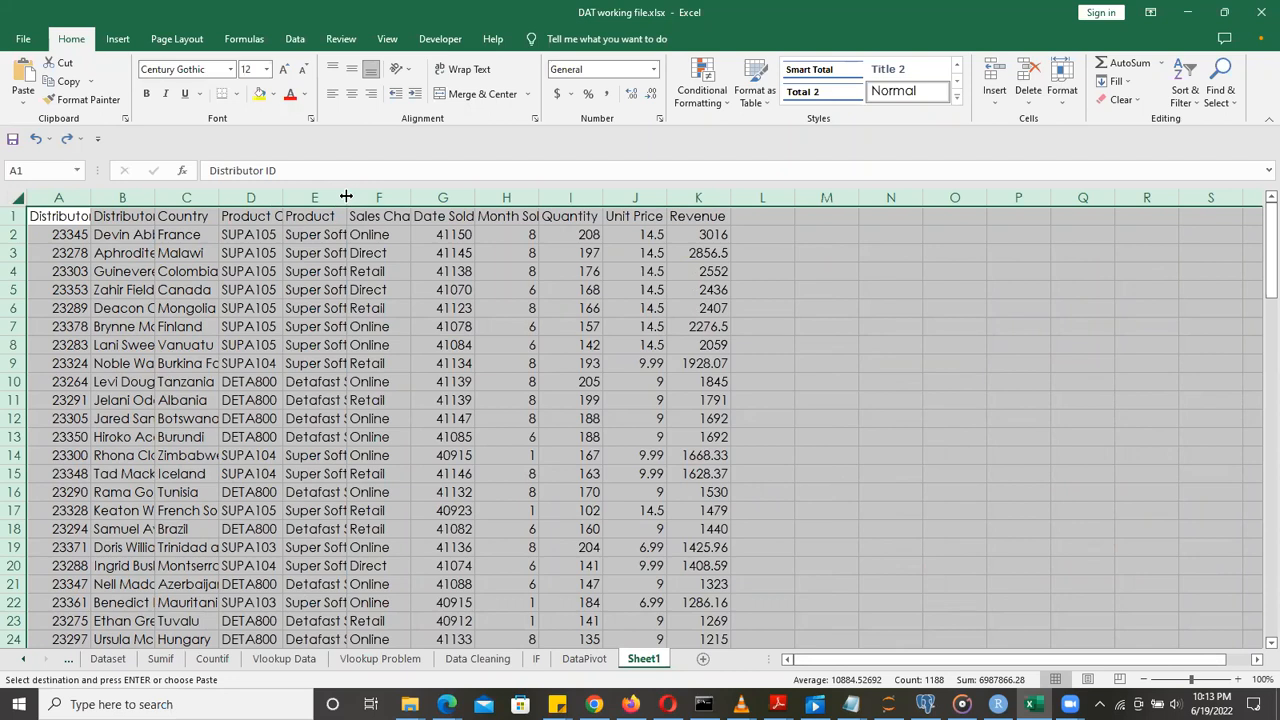
double_click(346, 197)
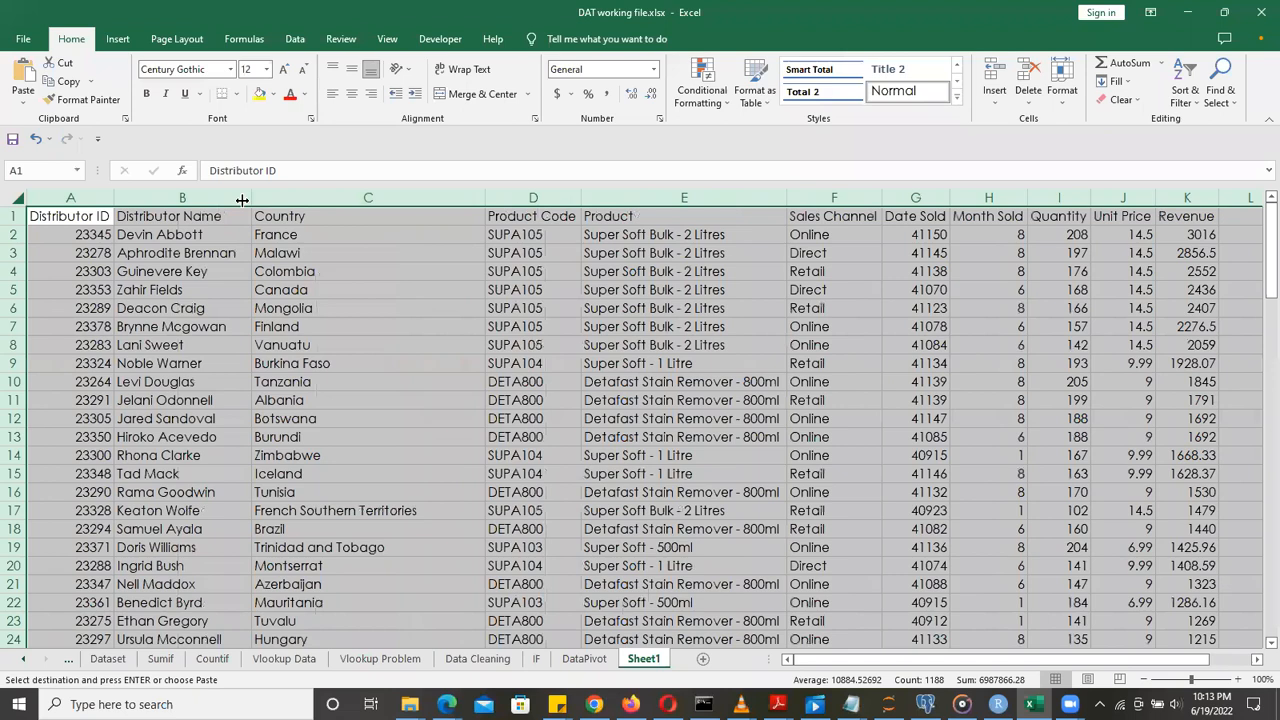
left_click(824, 403)
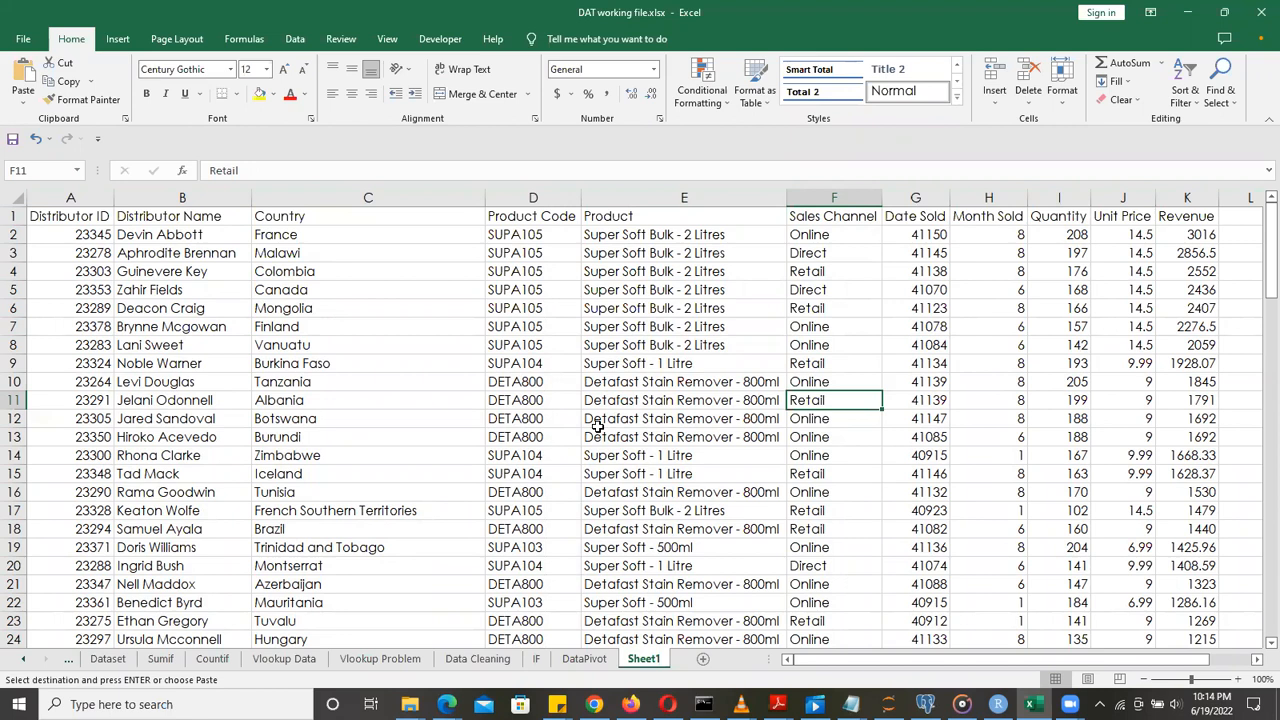
Convert the data range A1:K108 on the new sheet into a table with headers
key("ctrl+t")
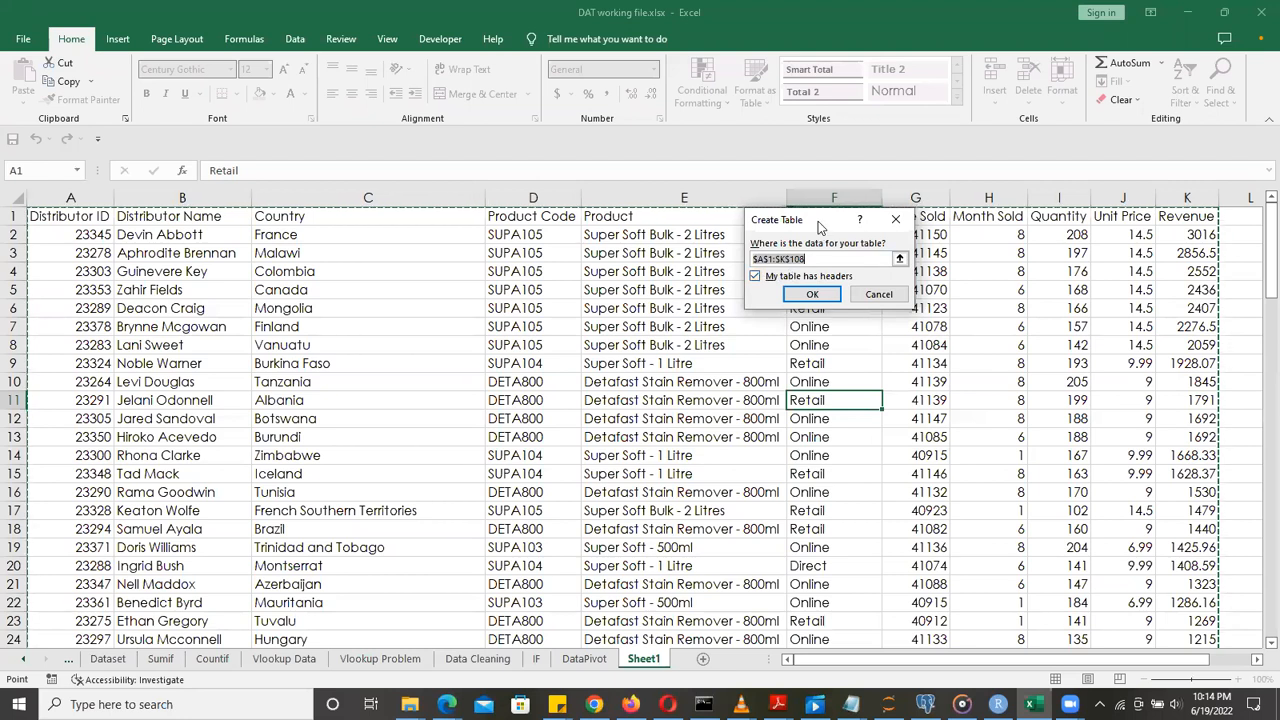
left_click(815, 295)
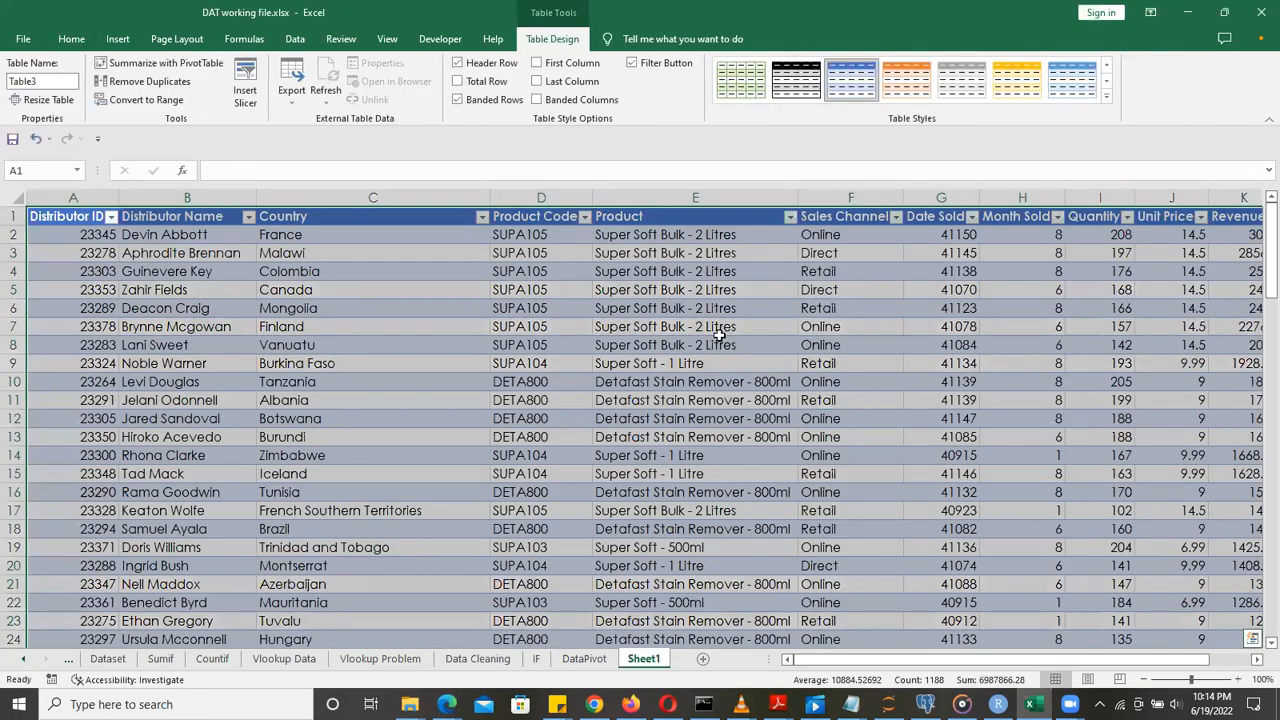
left_click(720, 338)
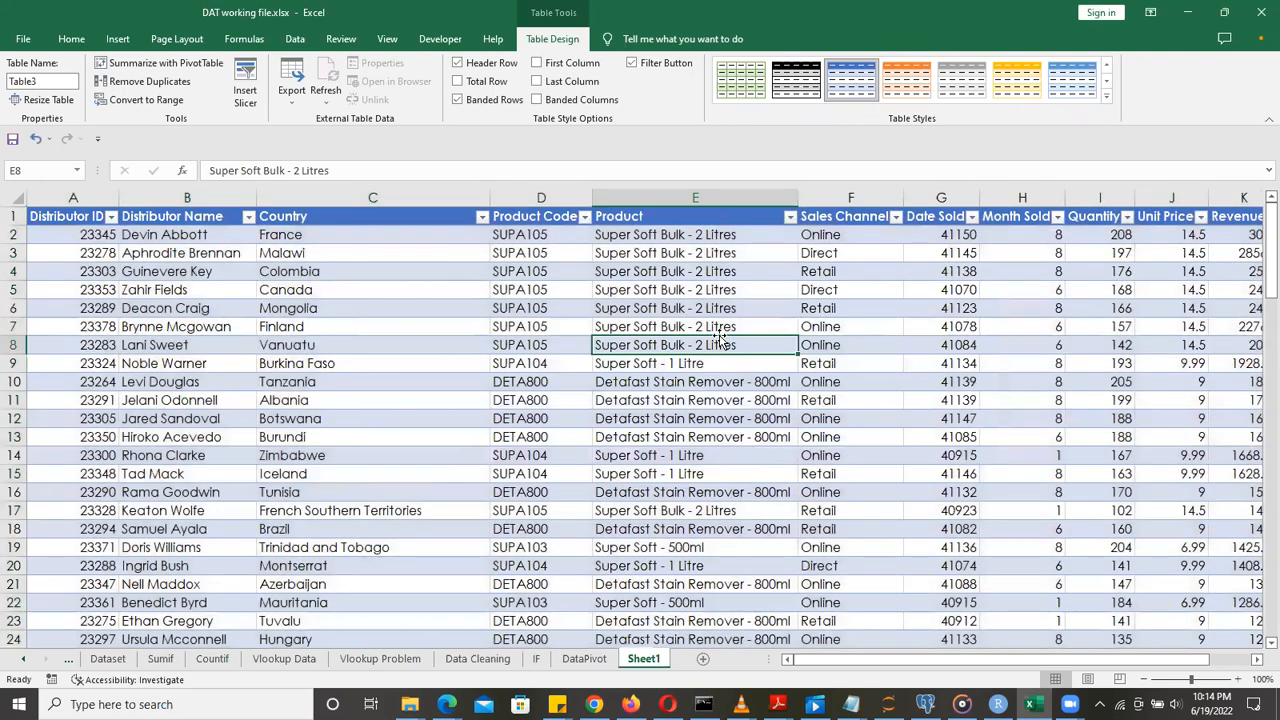
Look at the Distributor ID filter options and the header row of the new table
left_click(111, 218)
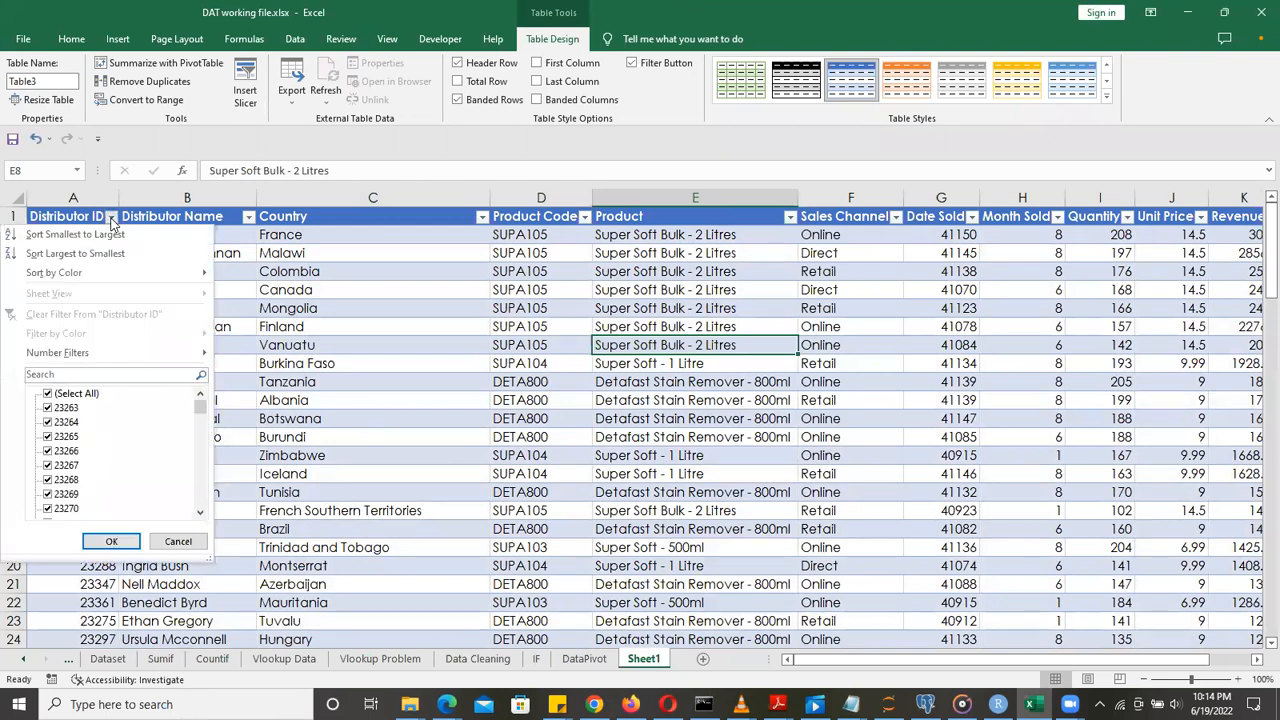
left_click(112, 222)
left_click_drag(34, 218, 686, 215)
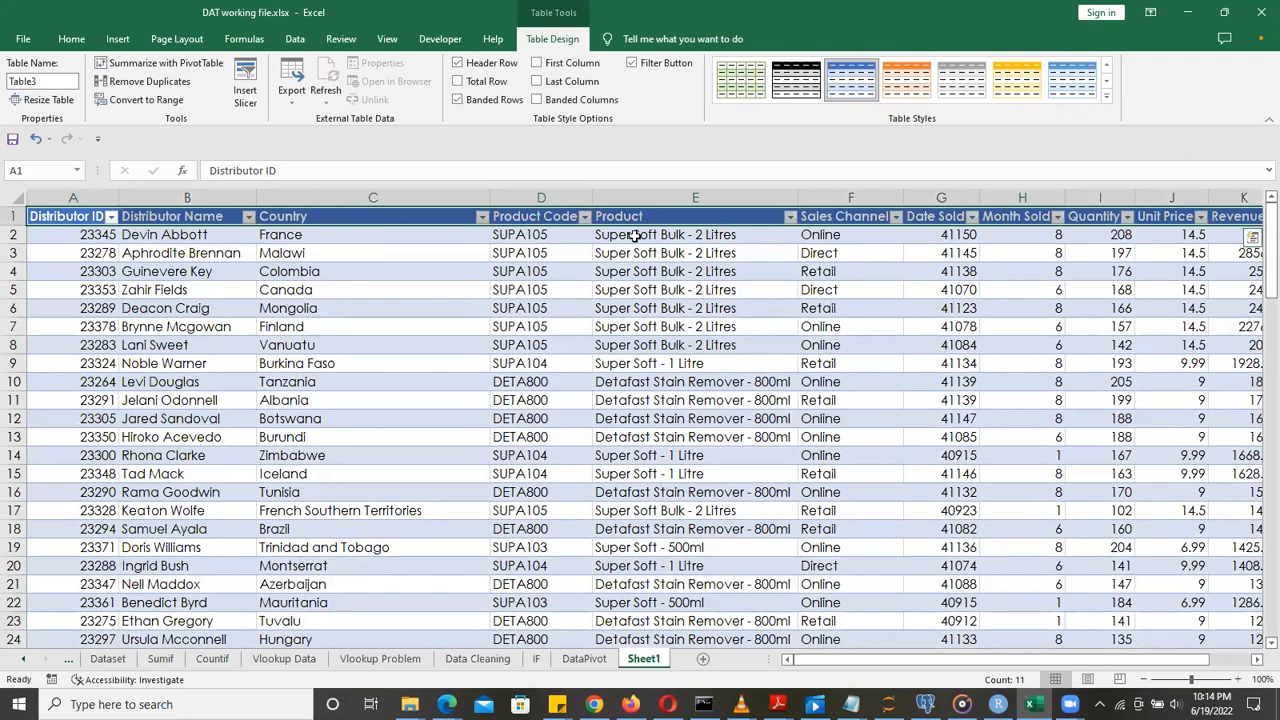
left_click(509, 302)
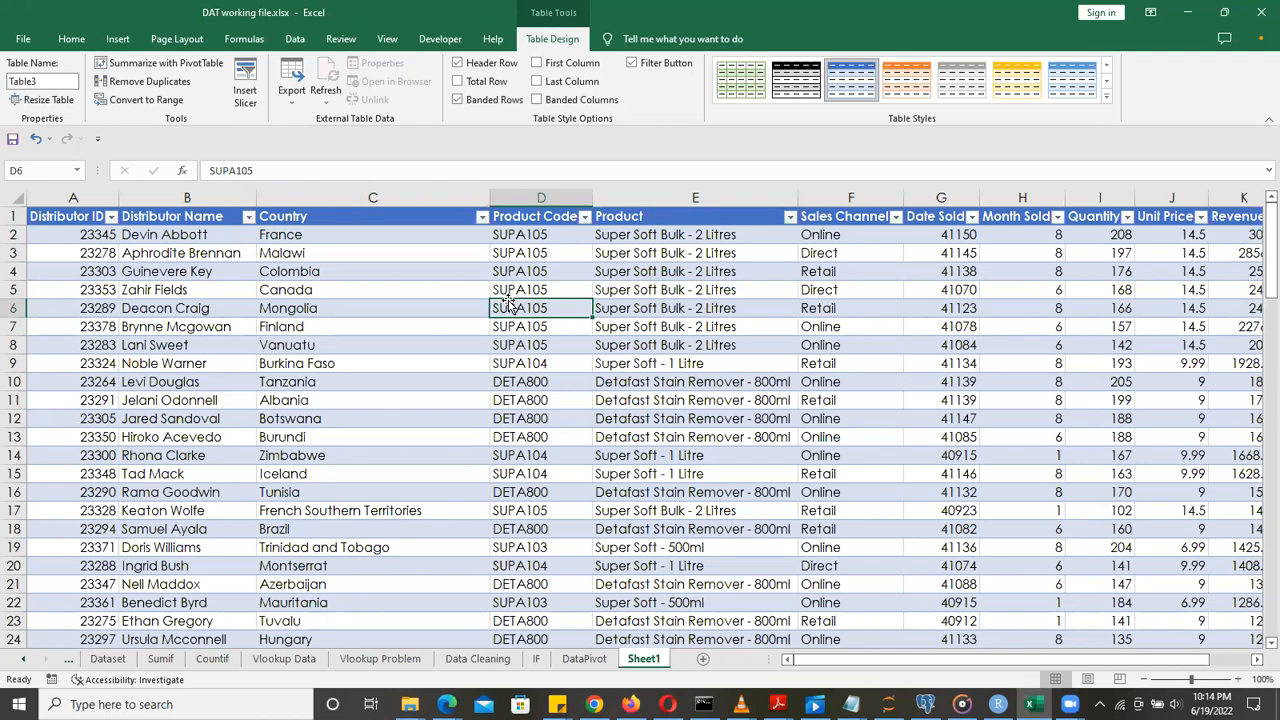
Open the new table's name for editing
left_click(55, 83)
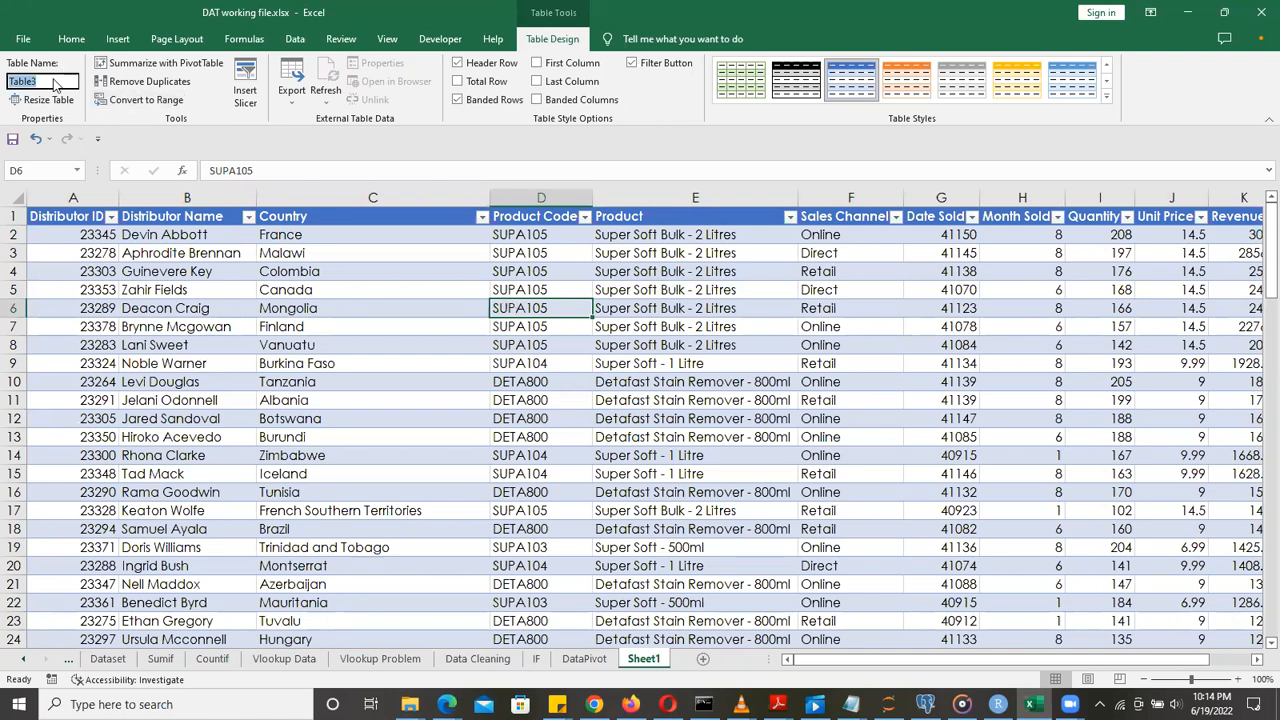
left_click(55, 83)
double_click(52, 83)
left_click_drag(52, 83, 7, 82)
left_click(54, 80)
left_click_drag(53, 80, 3, 85)
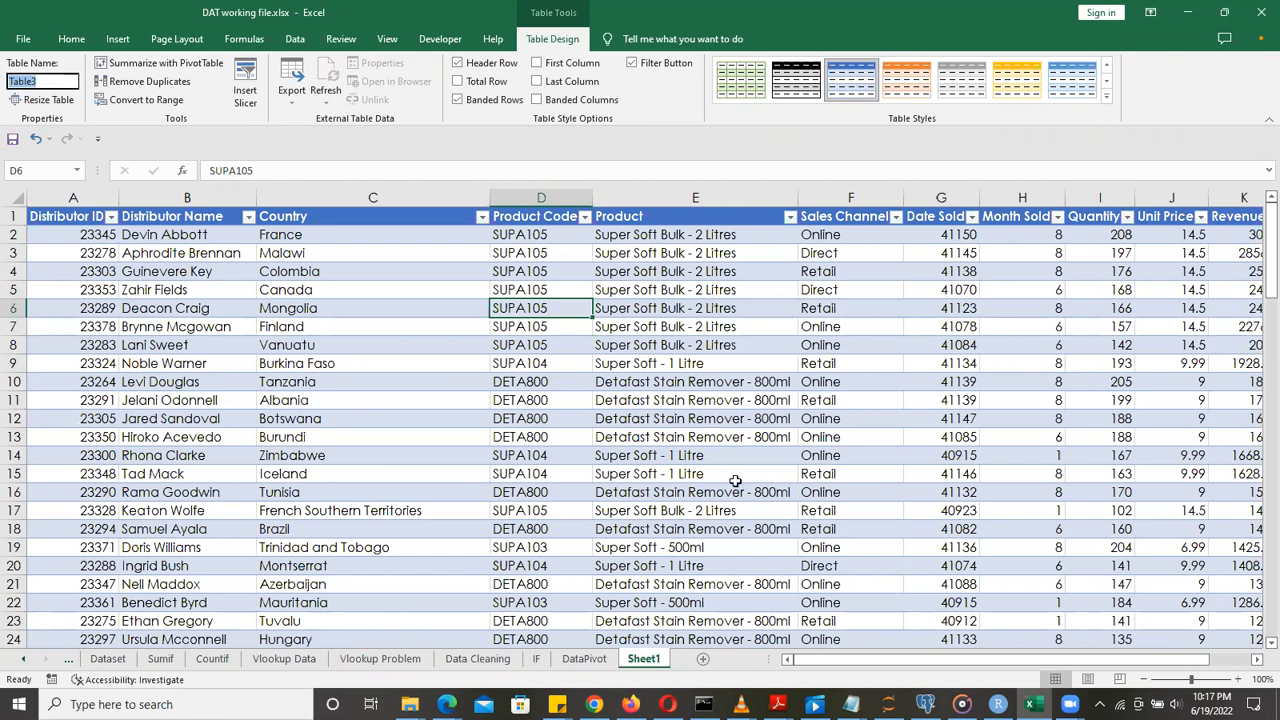
Undo the table conversion and the column resizing, then AutoFit all column widths on the new sheet again
left_click(34, 139)
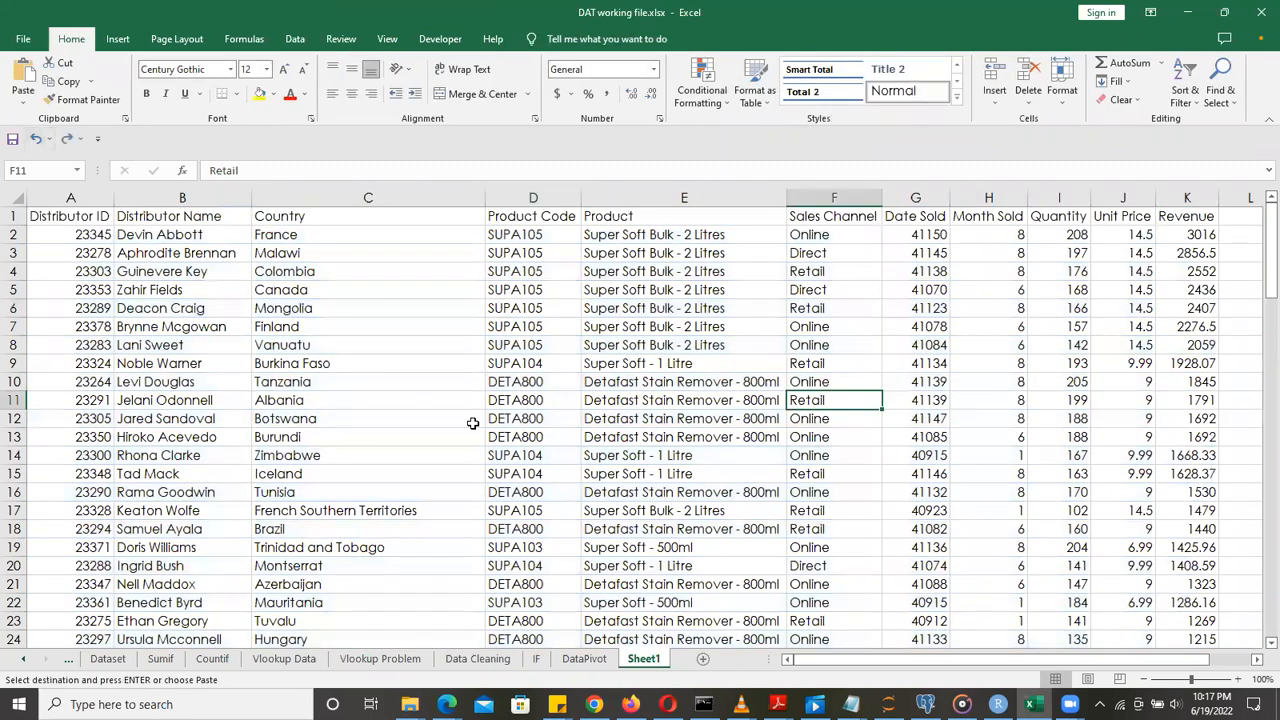
left_click(34, 139)
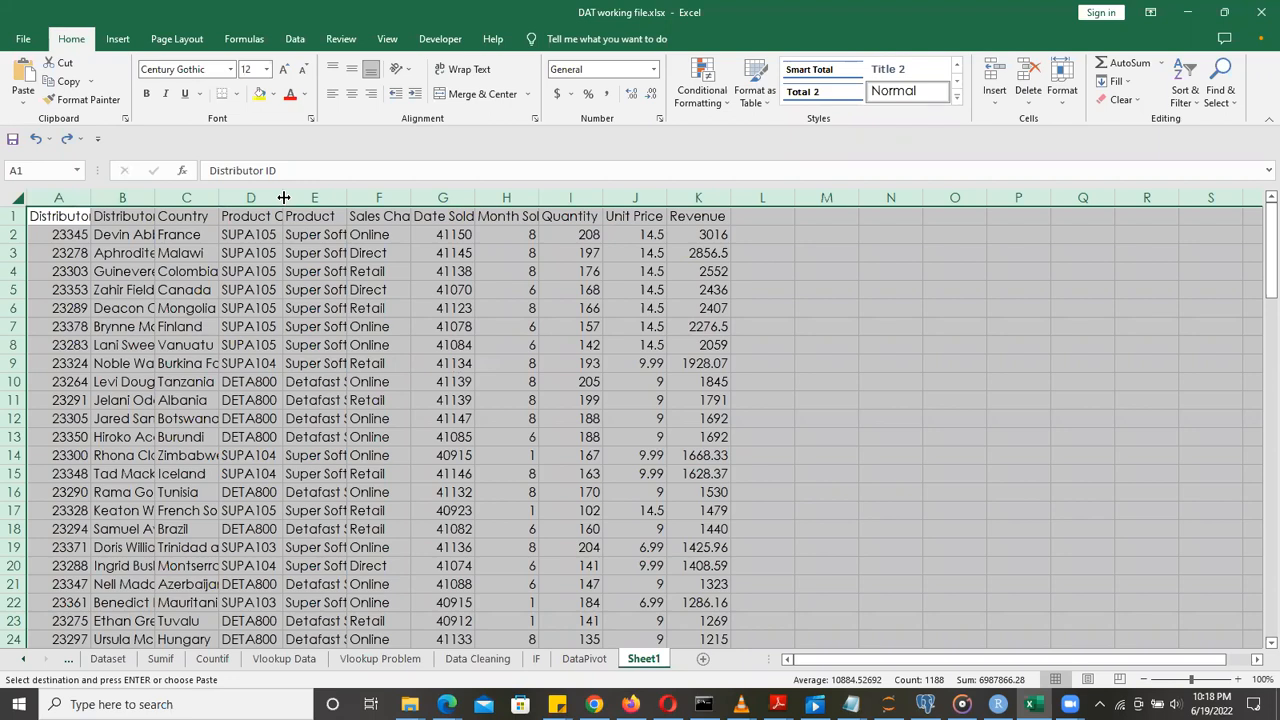
double_click(410, 197)
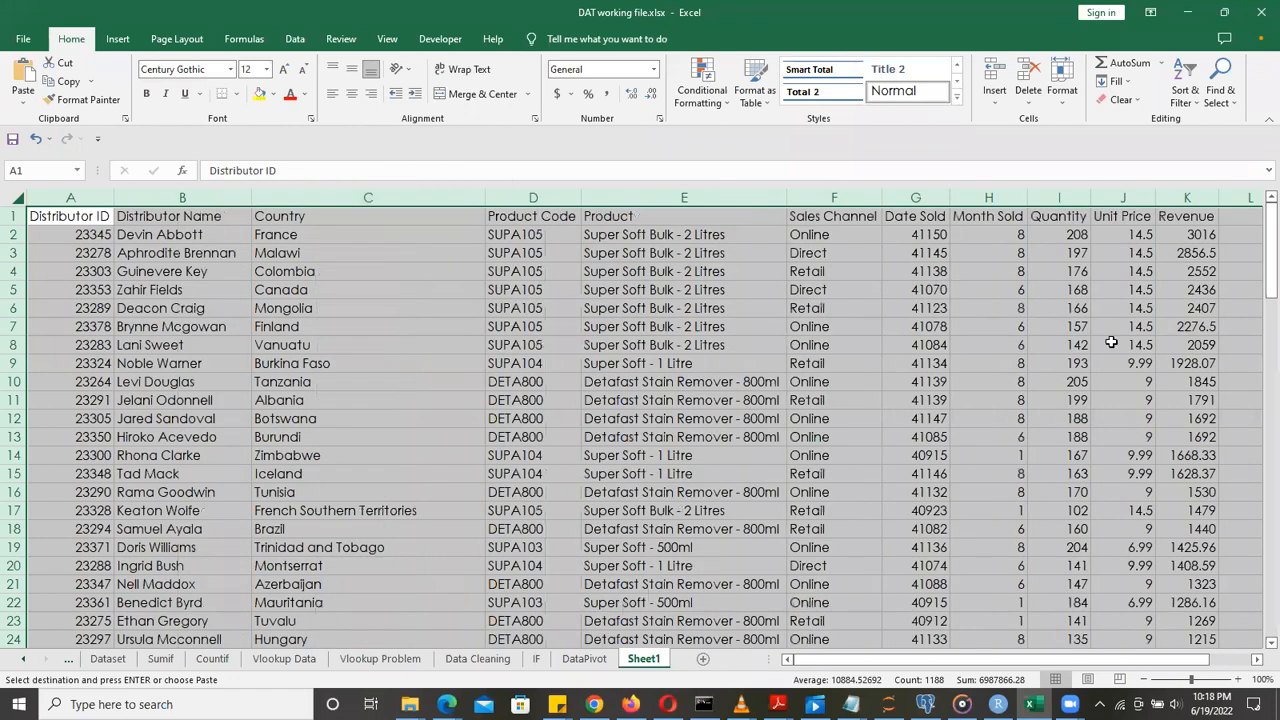
Convert the data range A1:K108 on Sheet1 back into a table with headers
left_click(440, 386)
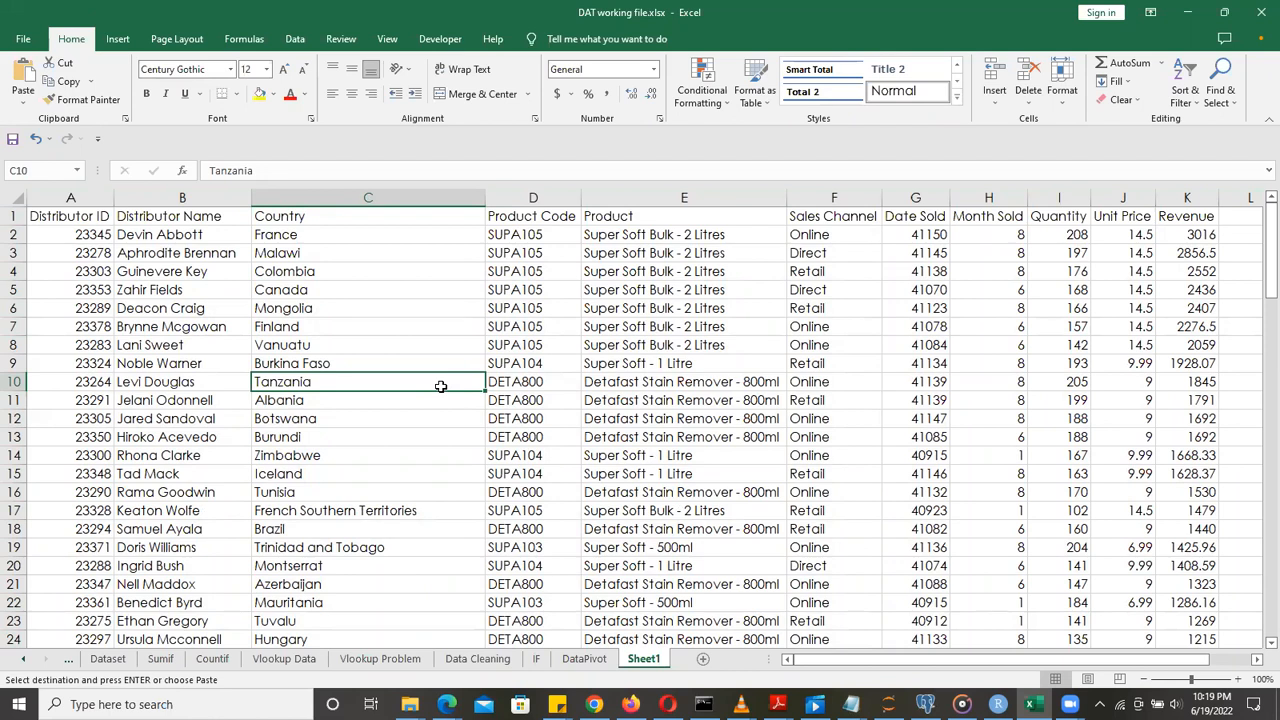
key("ctrl+t")
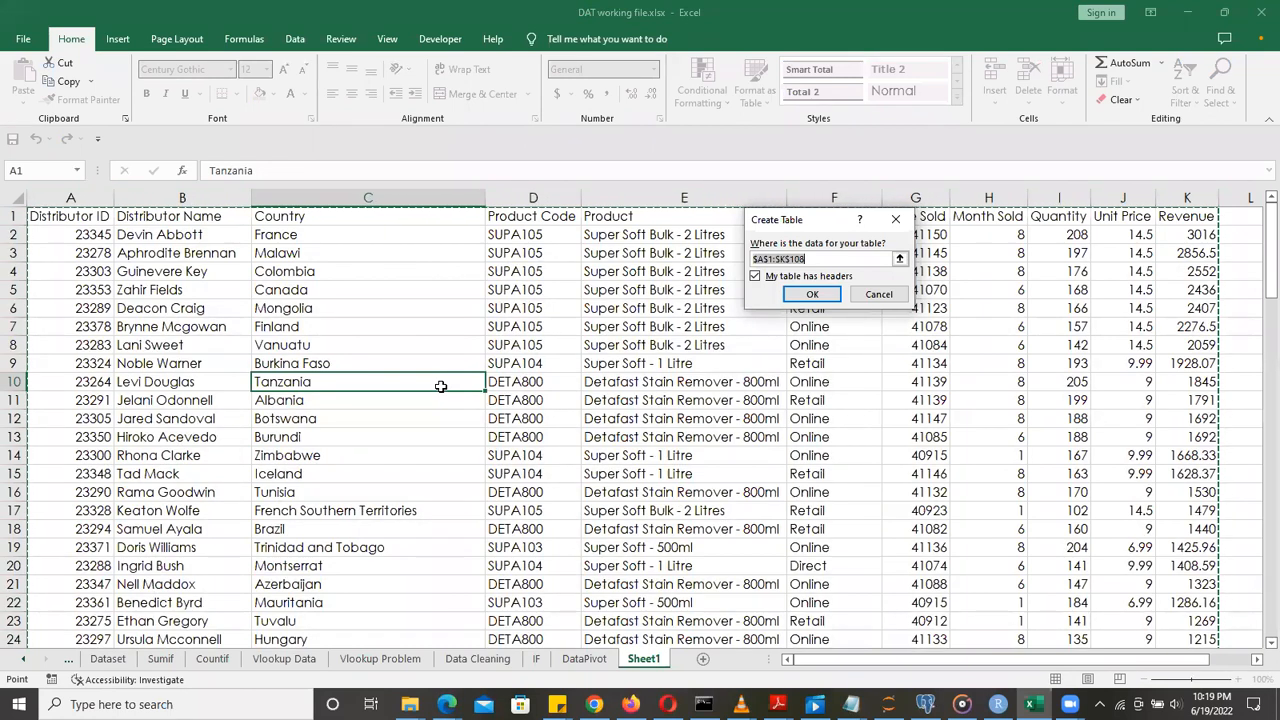
left_click(811, 296)
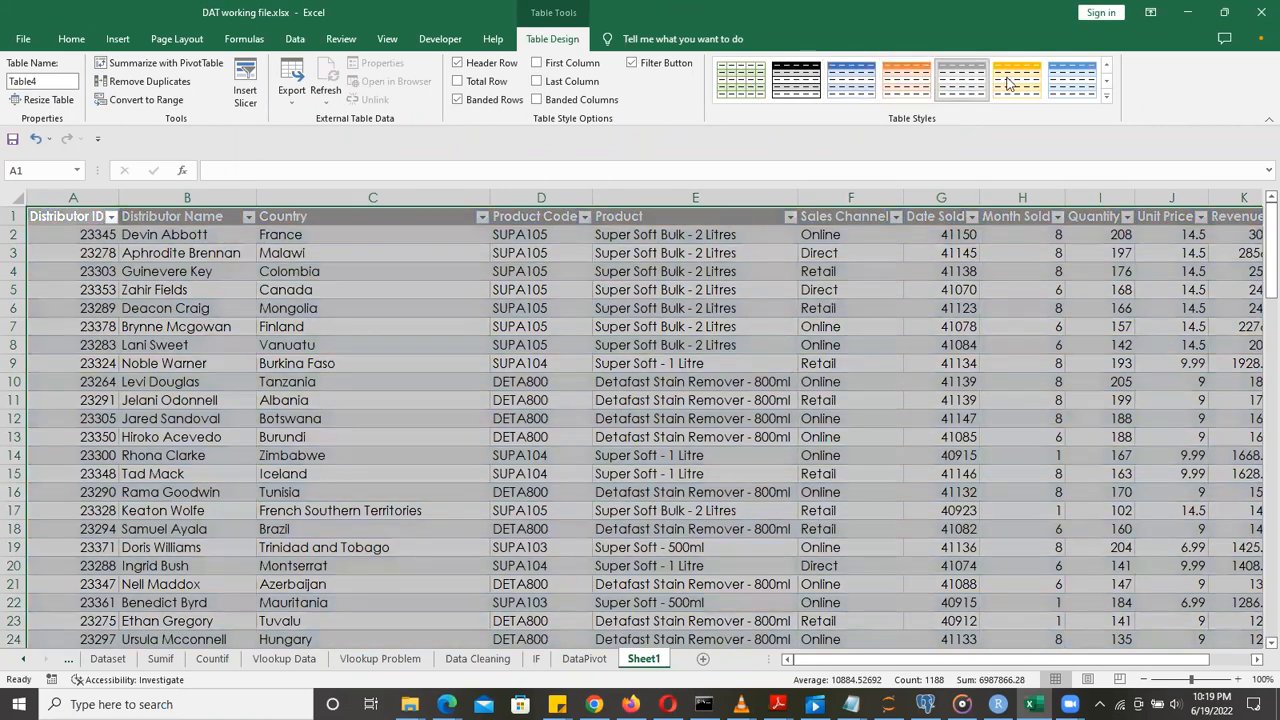
Browse the table styles and apply a medium style with a green header and grey bands
left_click(845, 85)
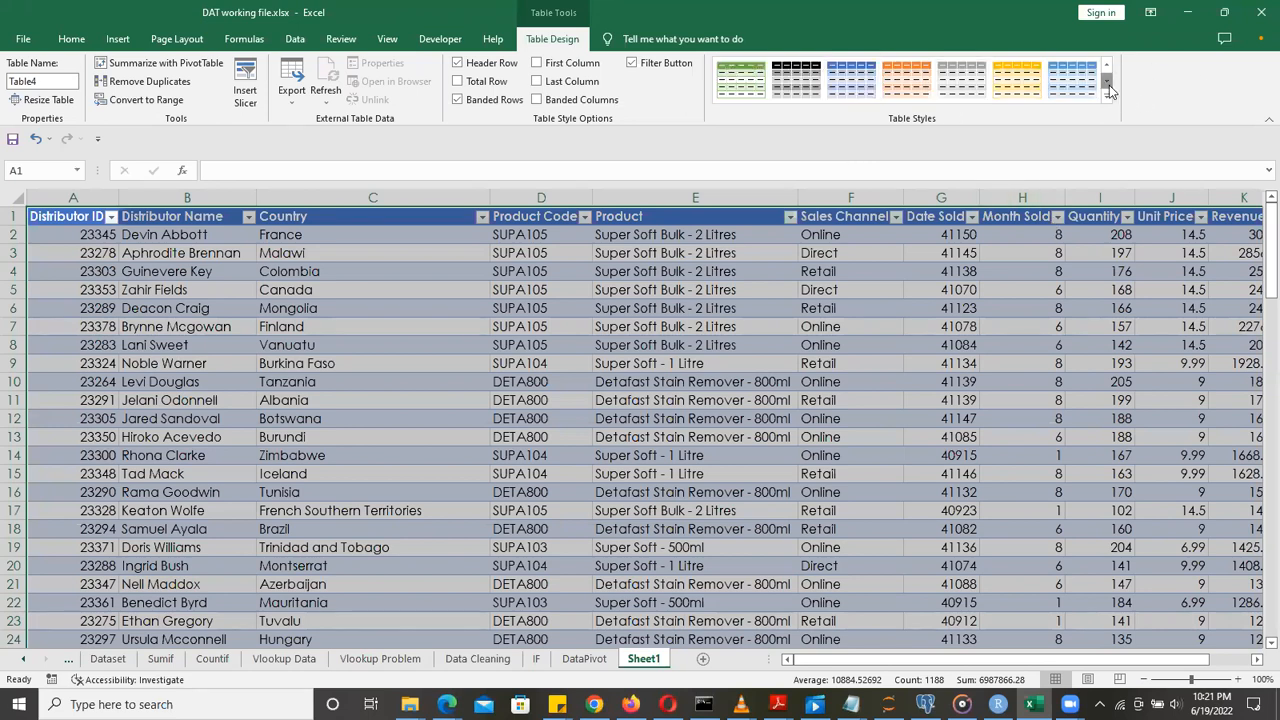
left_click(981, 87)
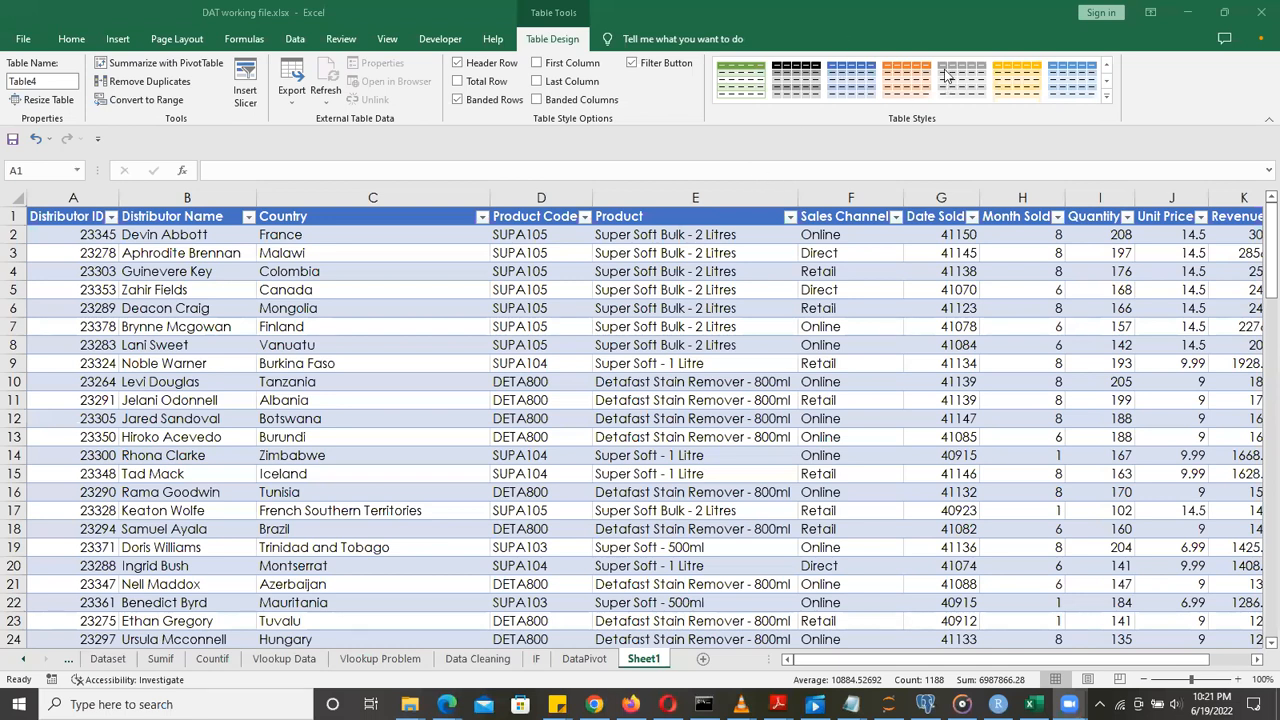
left_click(1109, 97)
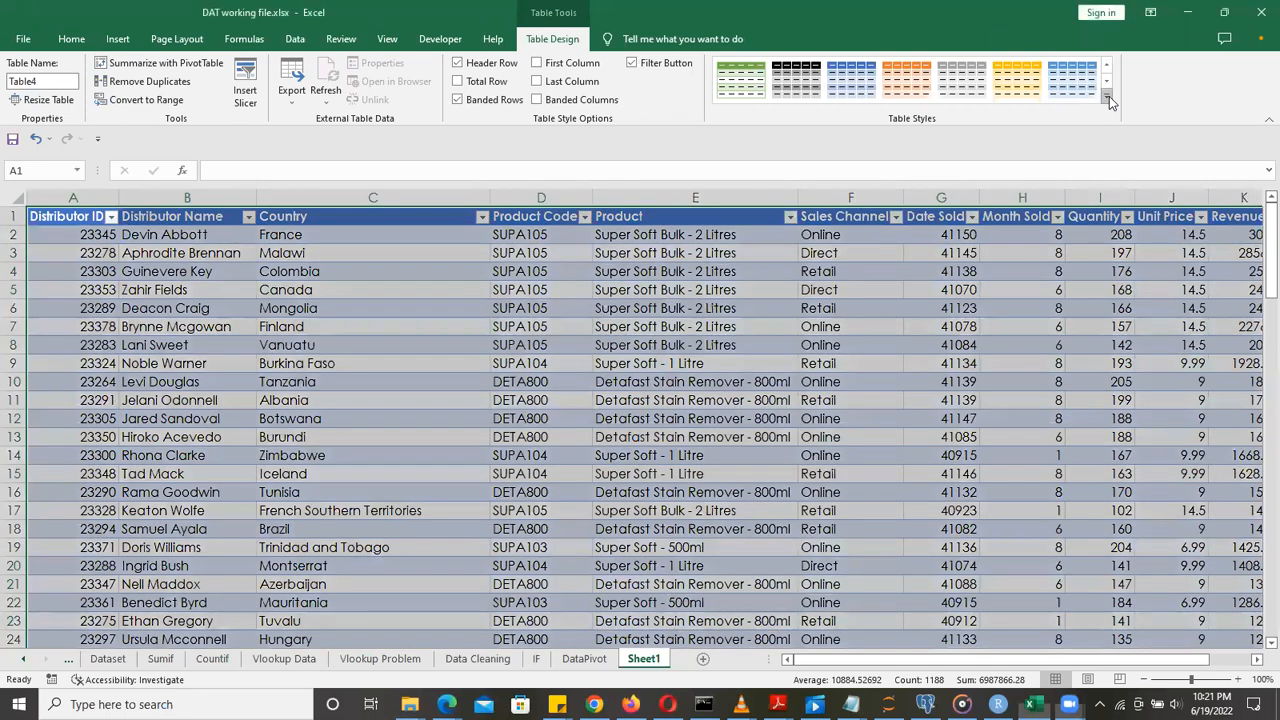
left_click(1107, 81)
left_click(1106, 65)
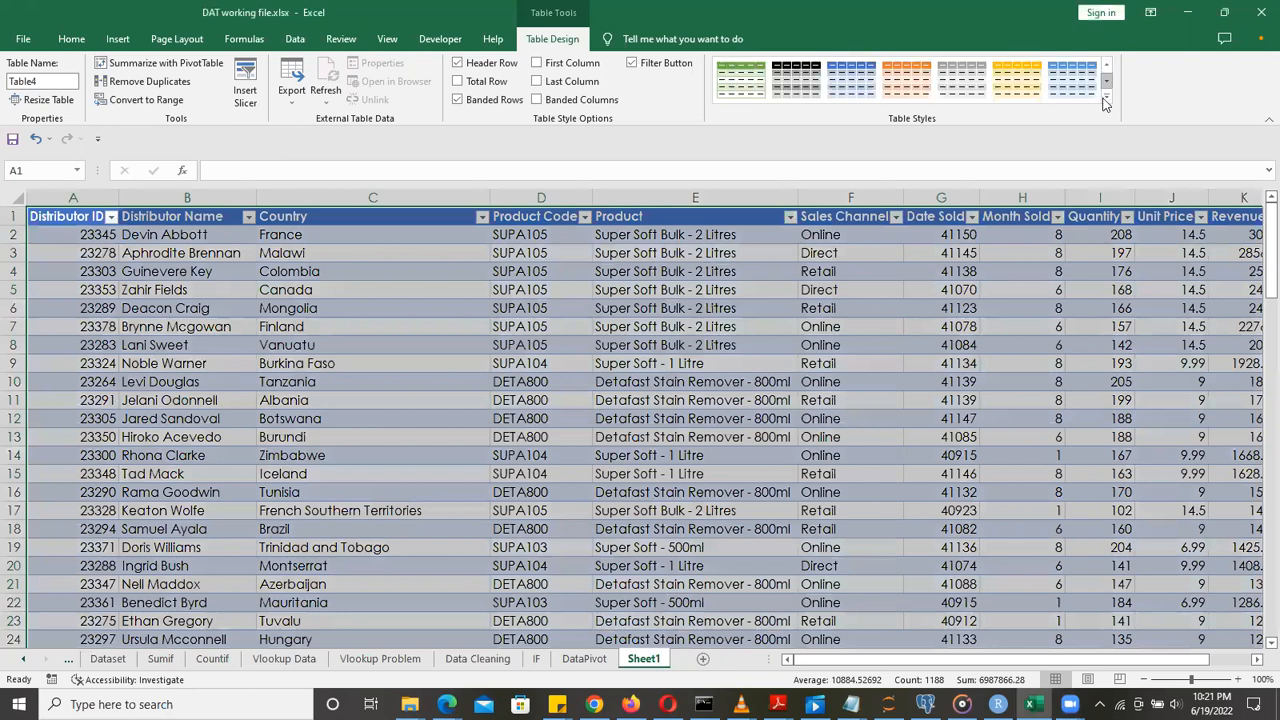
left_click(1106, 96)
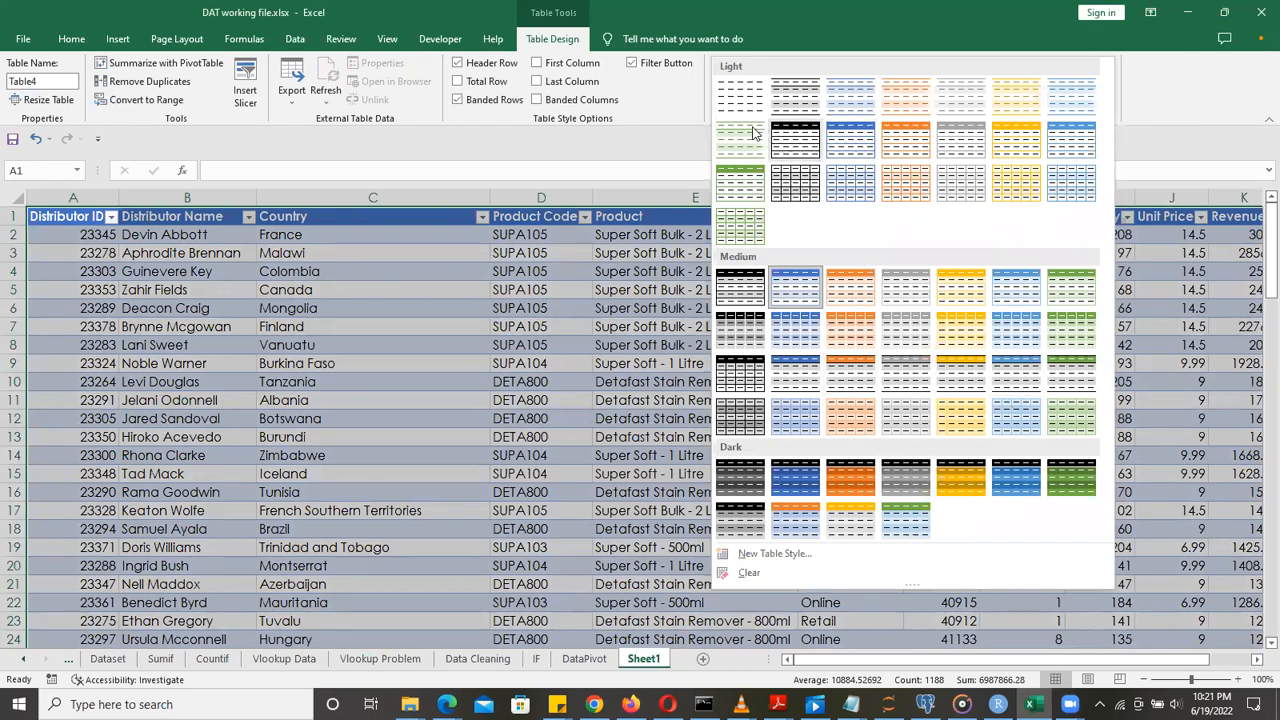
left_click(853, 416)
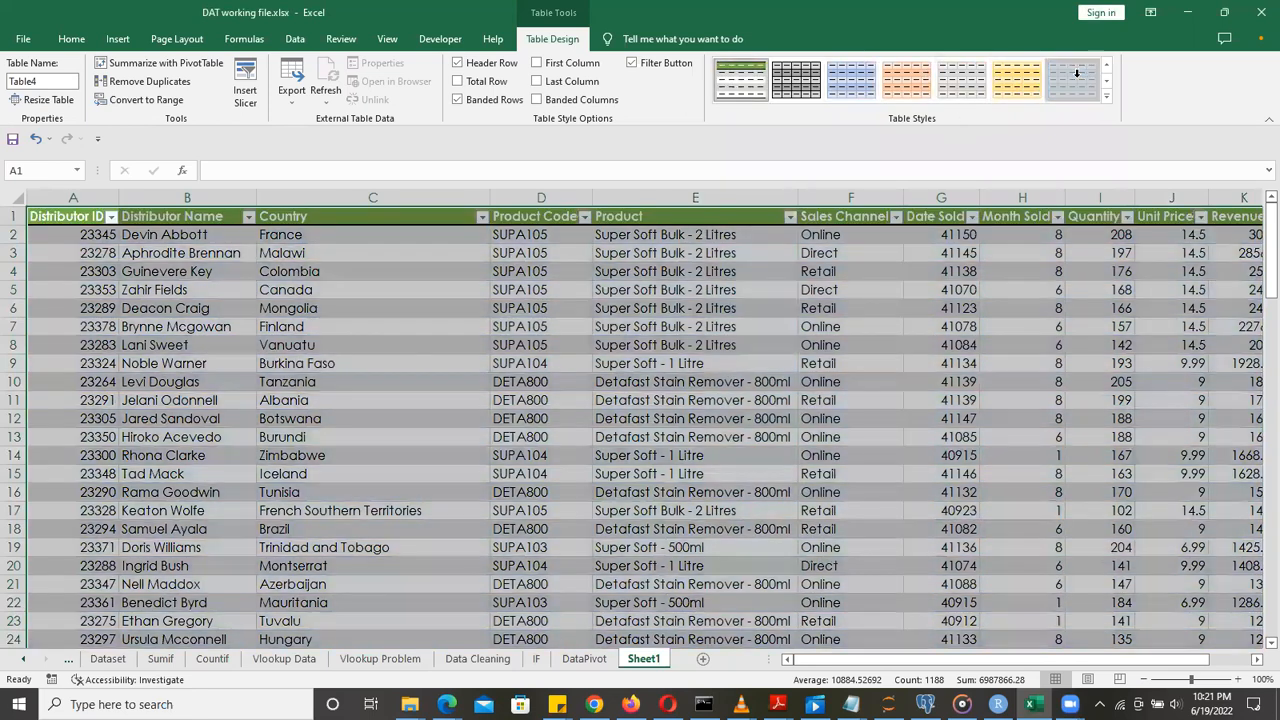
Try the light blue medium table style, then return the table to the blue-header banded style
left_click(1104, 61)
left_click(1105, 61)
left_click(1105, 61)
left_click(1105, 61)
left_click(1105, 61)
left_click(1105, 61)
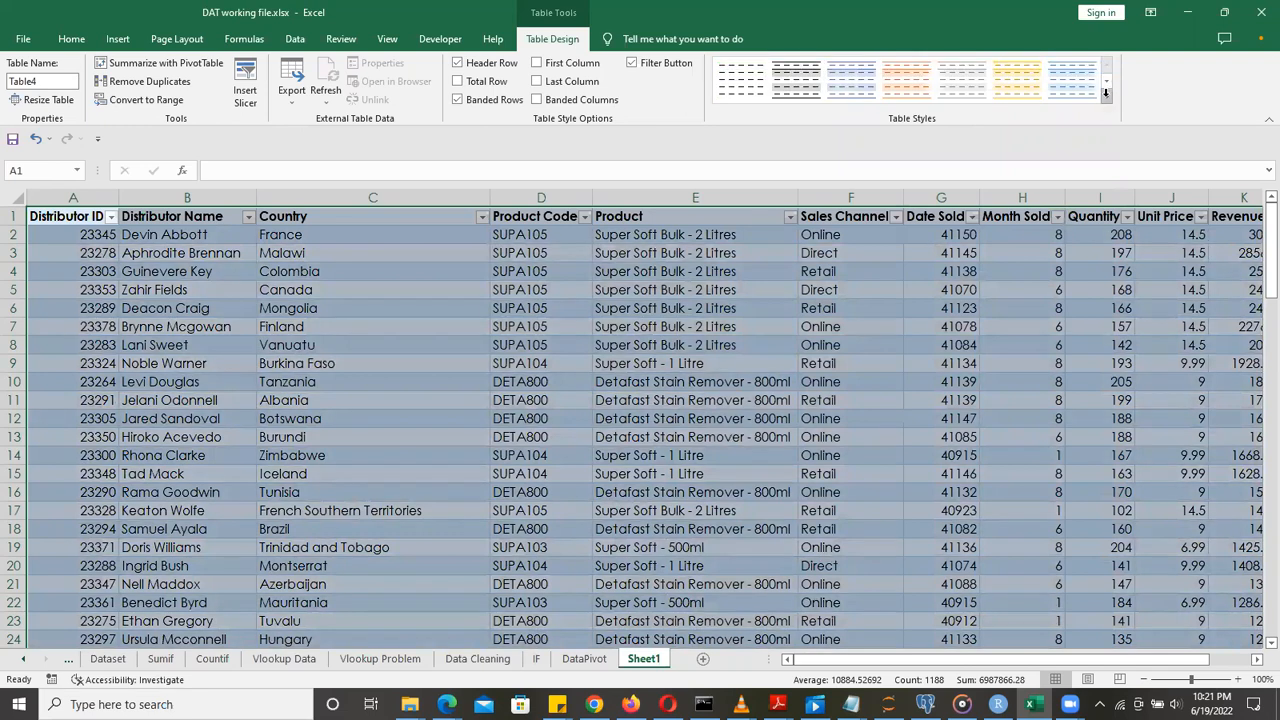
left_click(1105, 92)
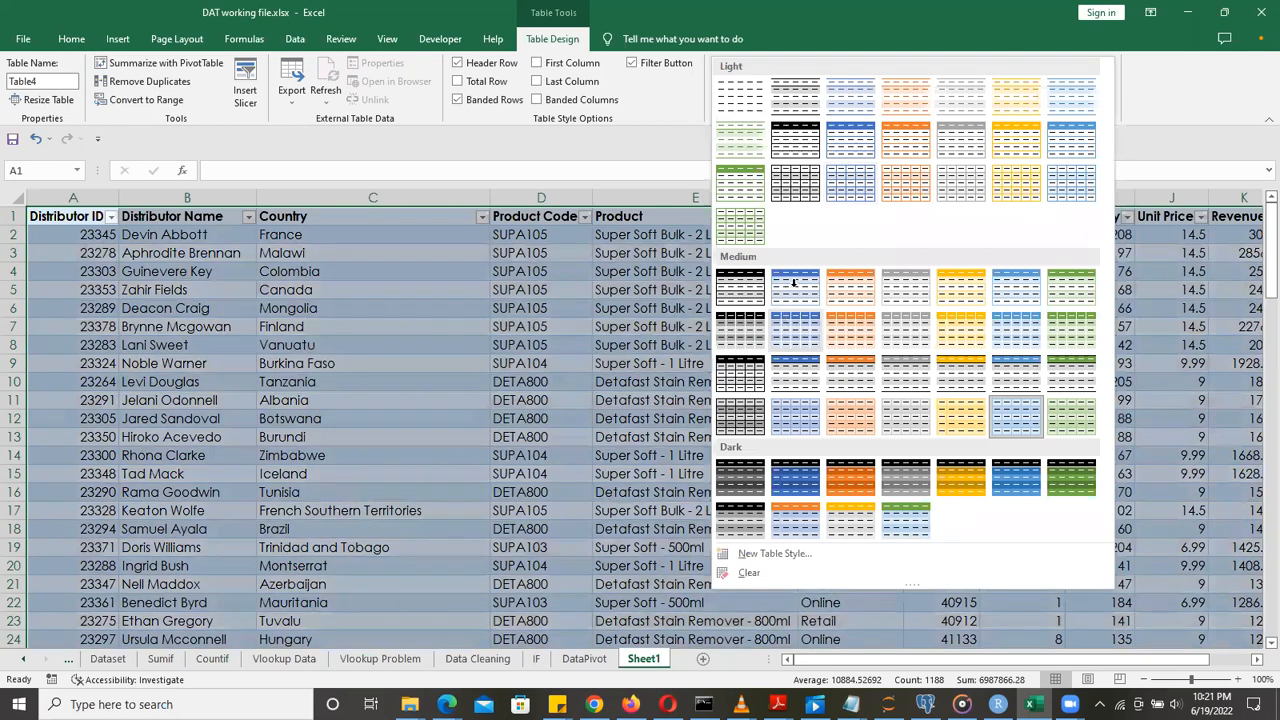
left_click(798, 350)
left_click(797, 349)
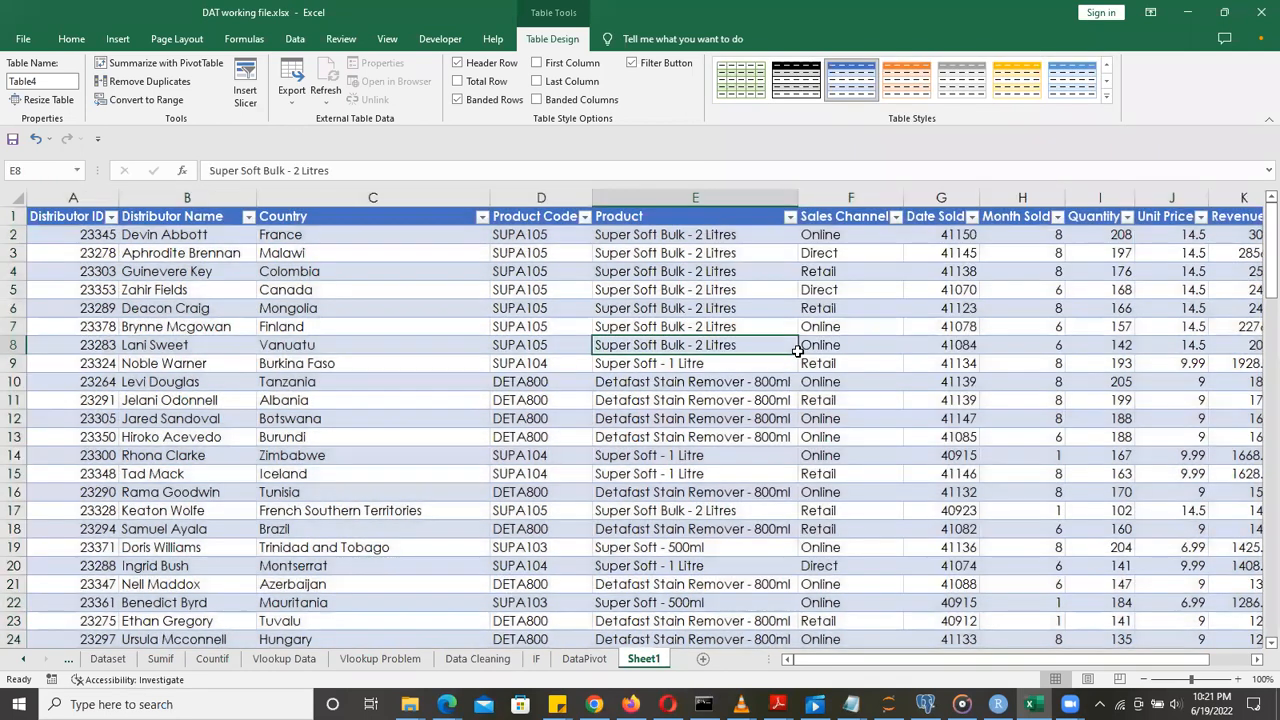
Undo the table style changes and the table conversion on Sheet1, returning to the plain data range
left_click(605, 160)
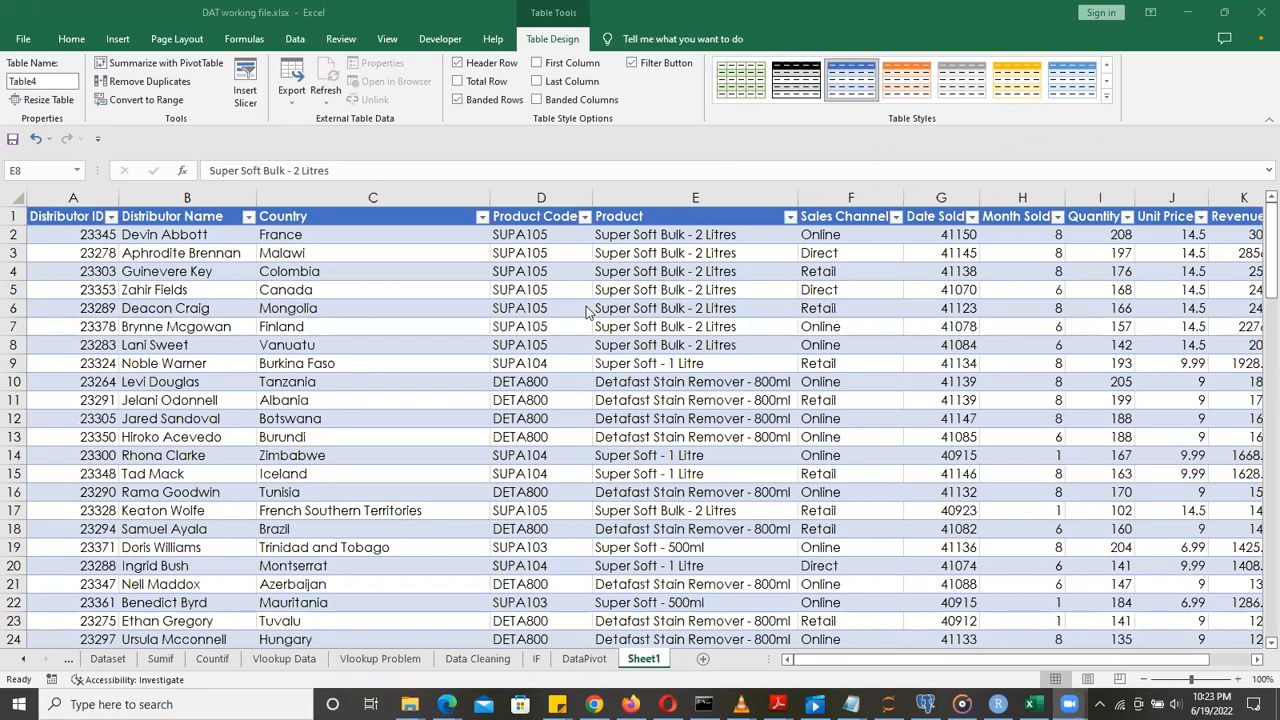
left_click(34, 141)
left_click(34, 141)
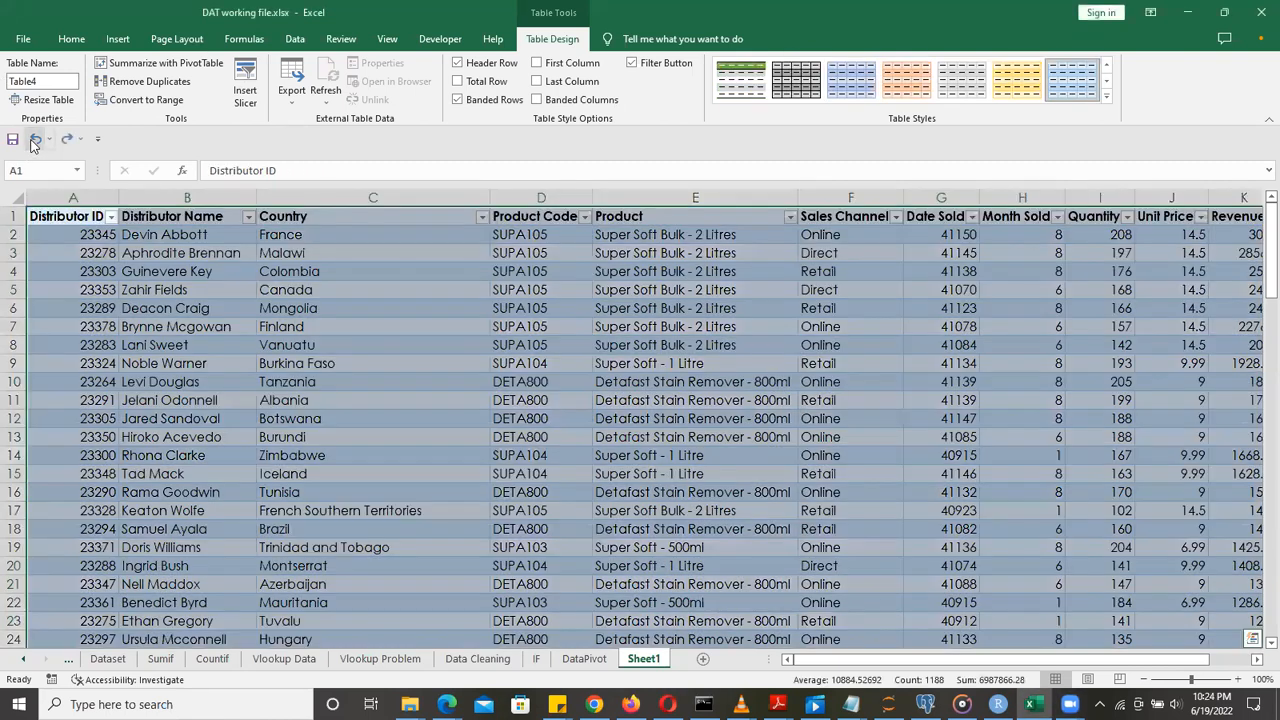
left_click(34, 141)
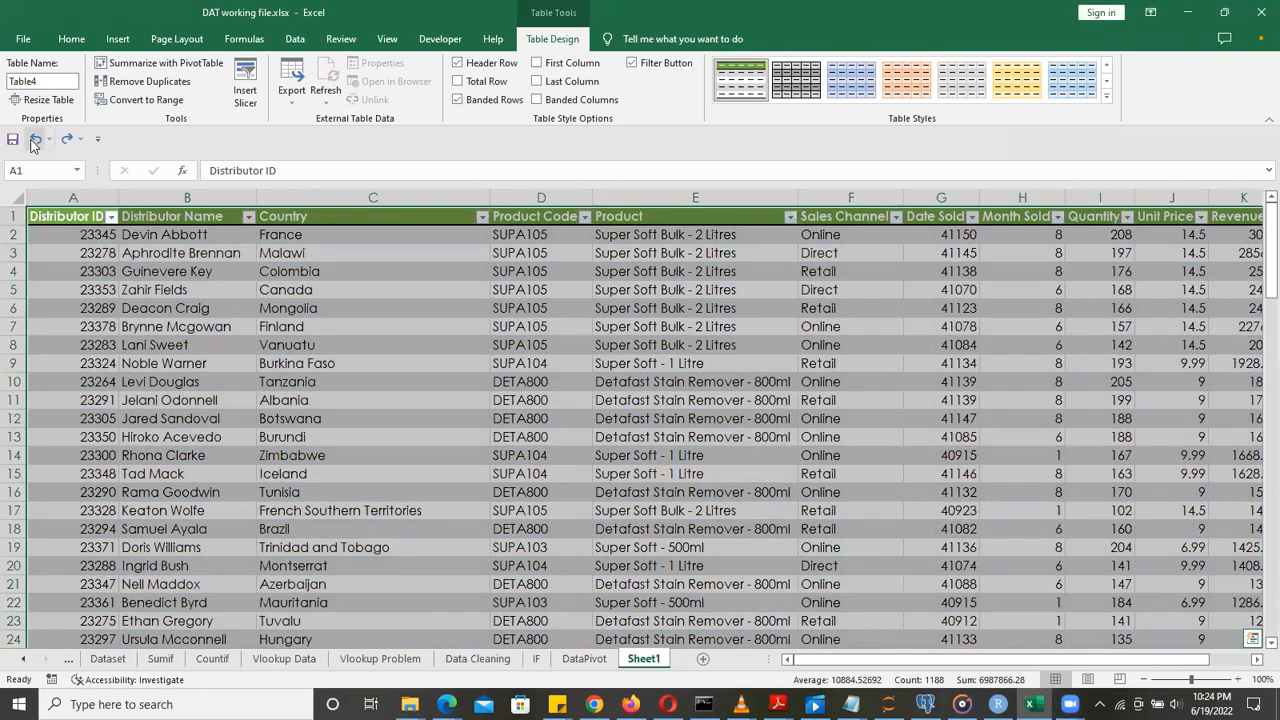
left_click(34, 141)
left_click(34, 141)
left_click(34, 141)
left_click(34, 141)
left_click(34, 141)
left_click(34, 141)
left_click(34, 141)
left_click(34, 141)
left_click(34, 141)
left_click(34, 141)
left_click(34, 141)
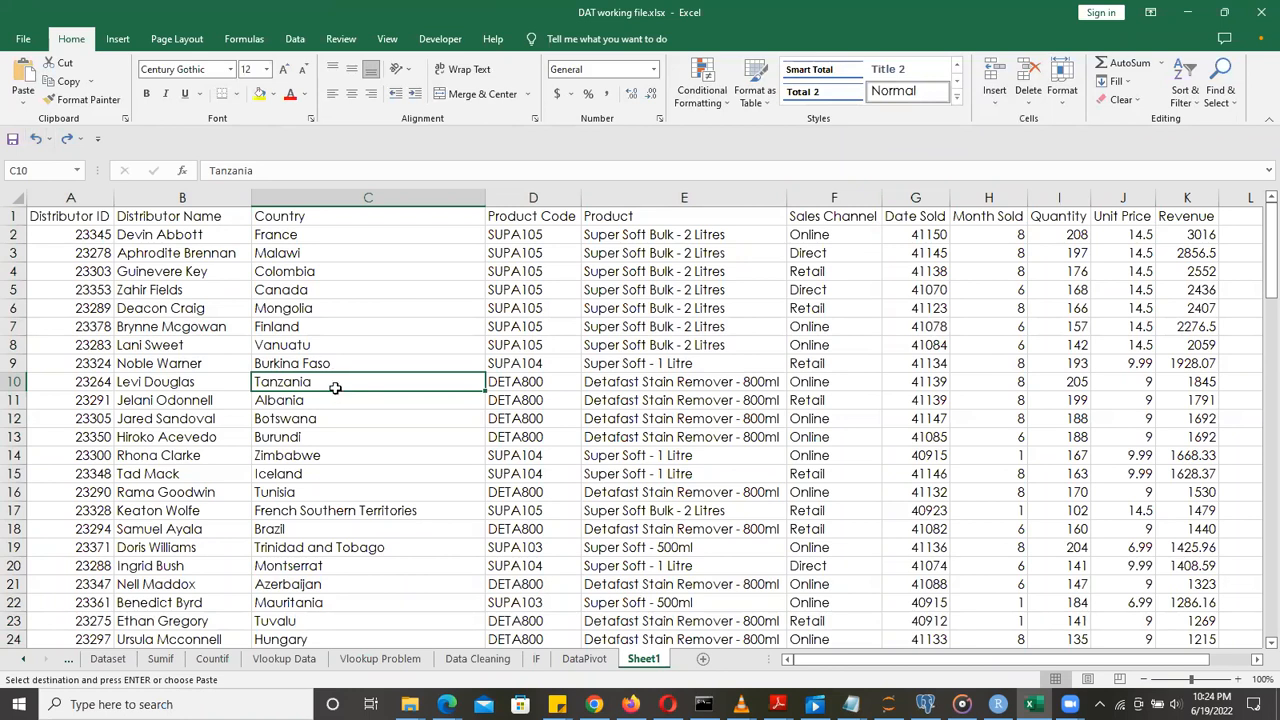
Create a table with headers from the range A1:K108 on Sheet1
key("ctrl+t")
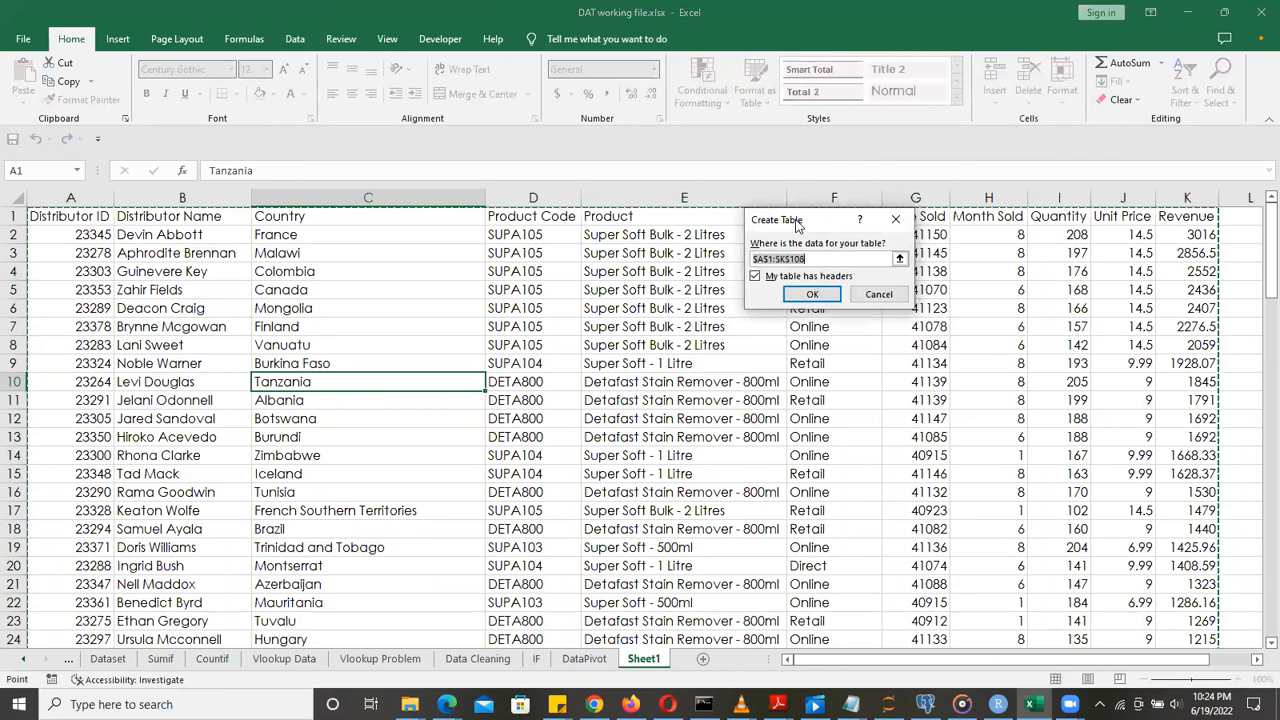
left_click_drag(797, 226, 791, 246)
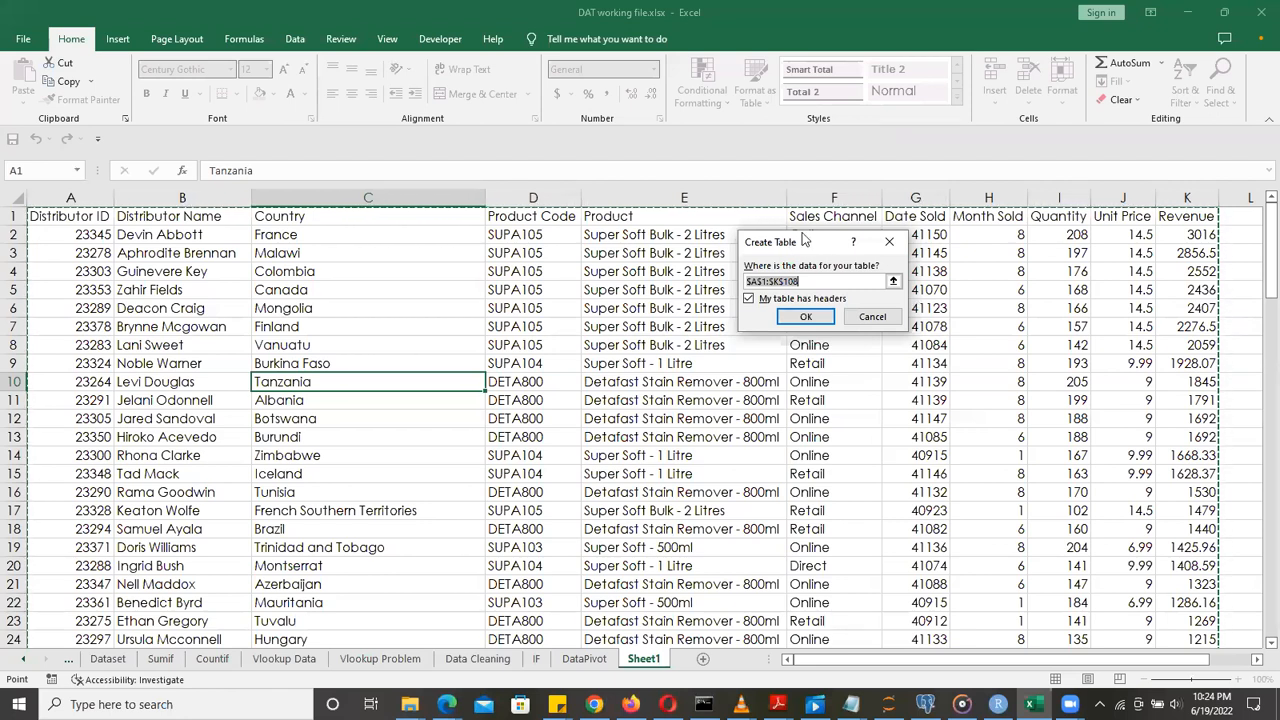
left_click(805, 316)
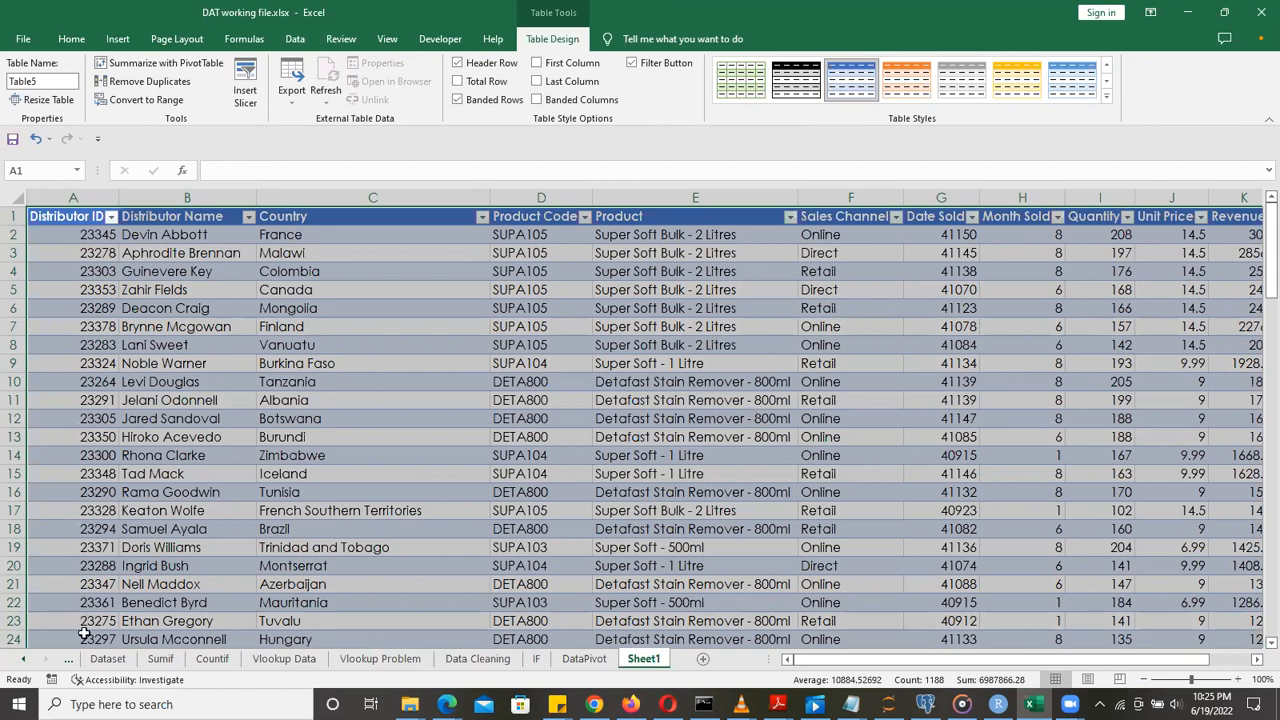
On the Dataset sheet, apply the light blue medium style with a solid header and banded rows to the Data_set table
left_click(112, 660)
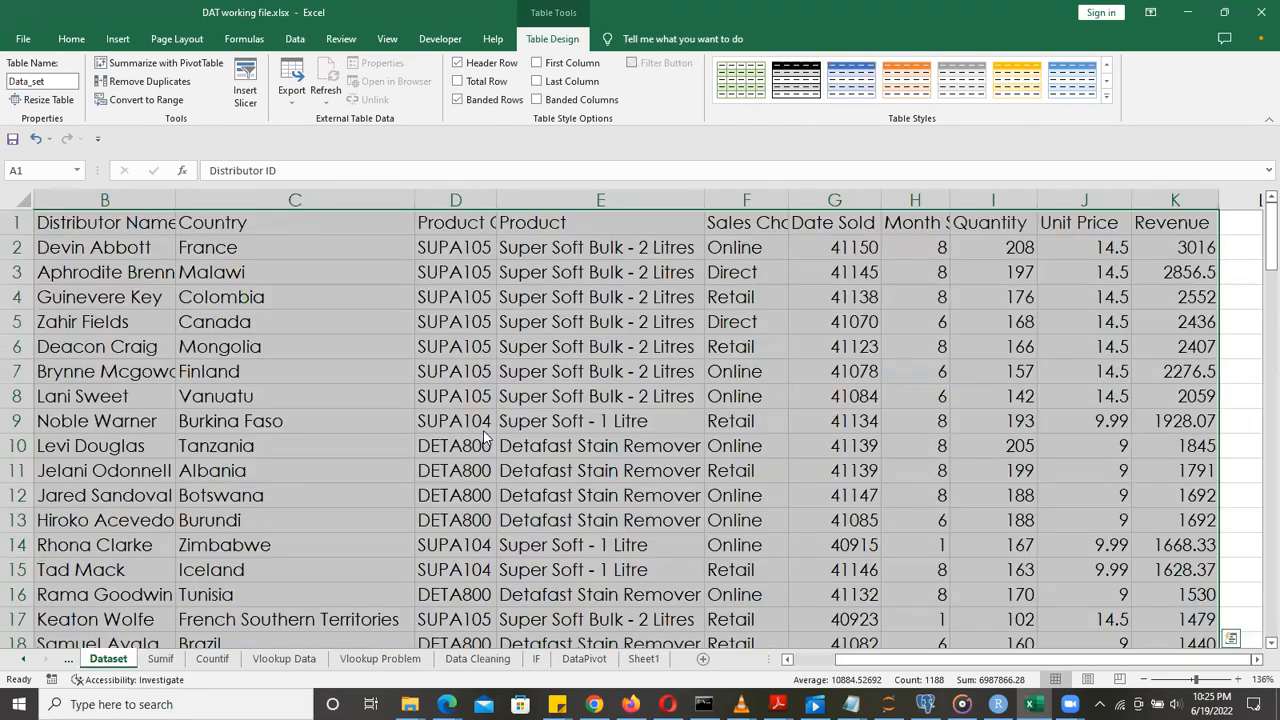
left_click(483, 429)
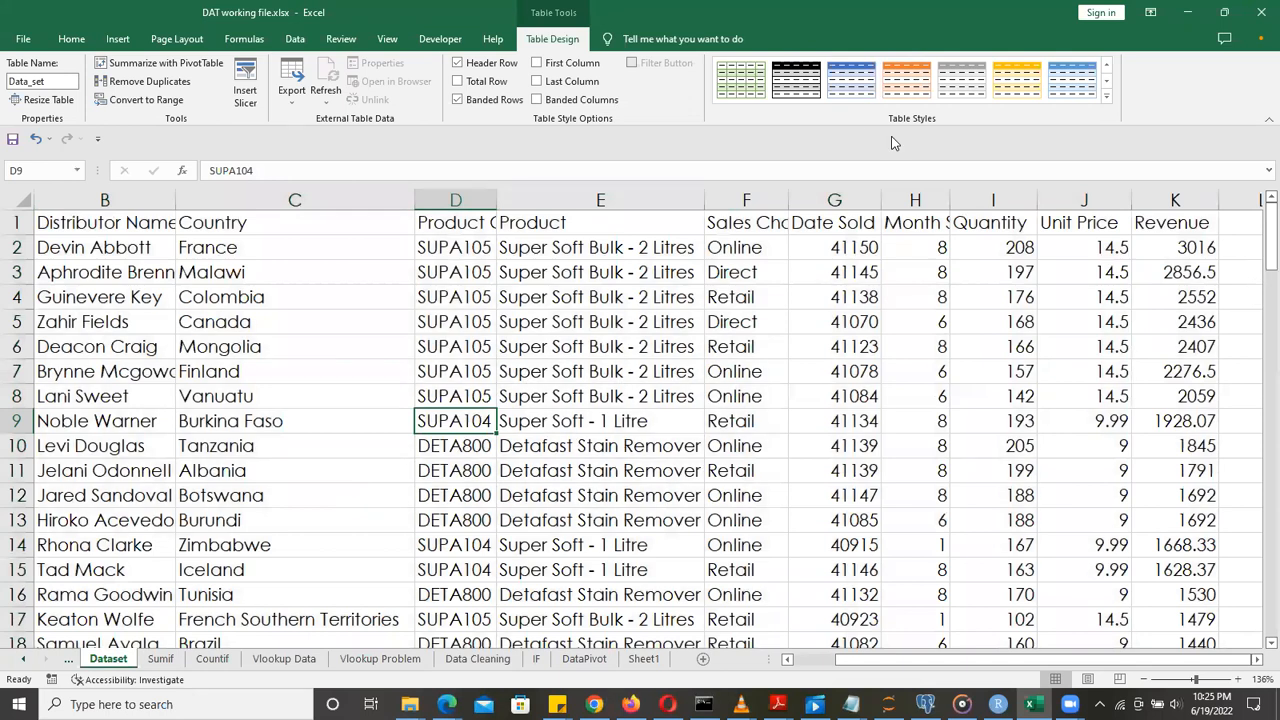
left_click(102, 223)
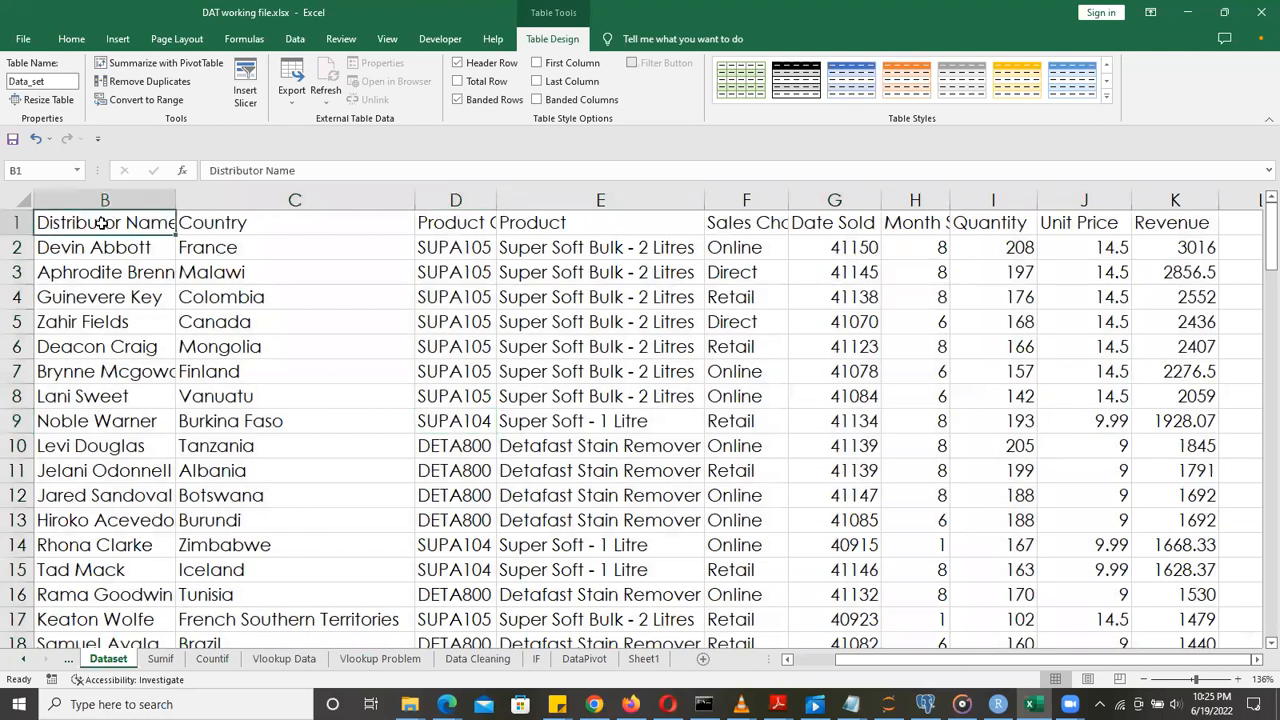
key("ctrl+shift+End")
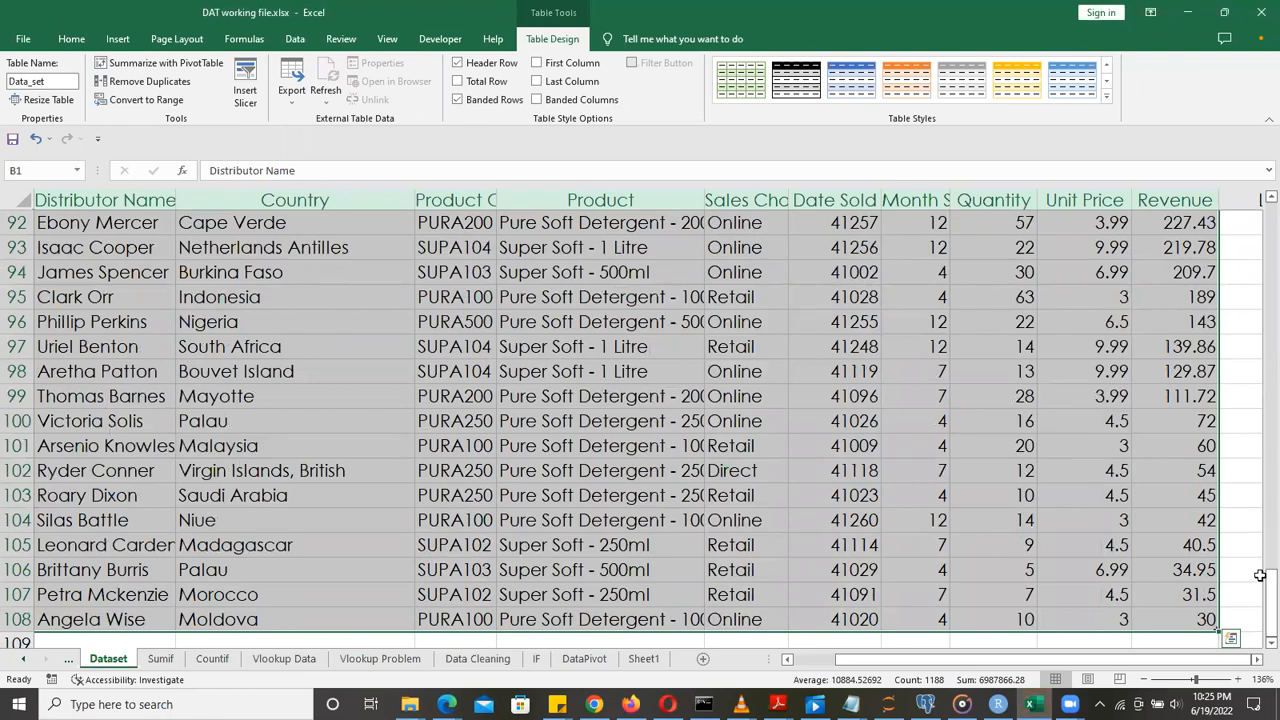
left_click_drag(1260, 587, 1260, 194)
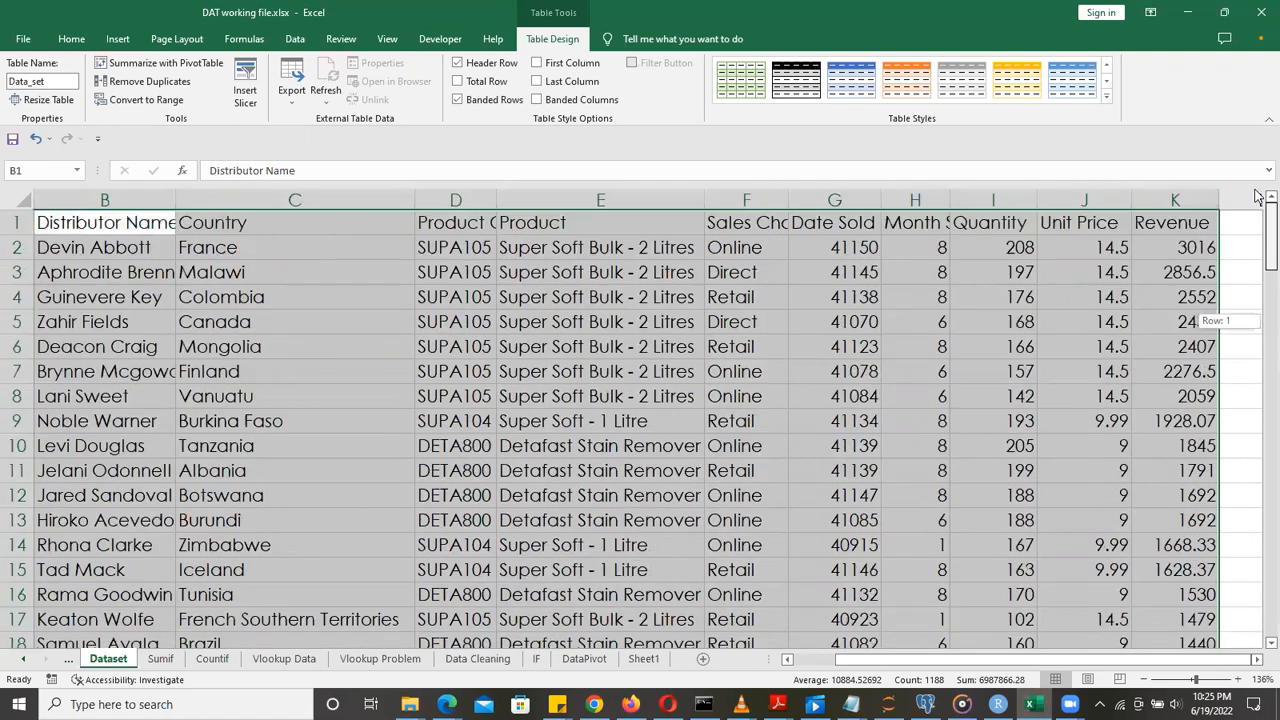
left_click(1085, 83)
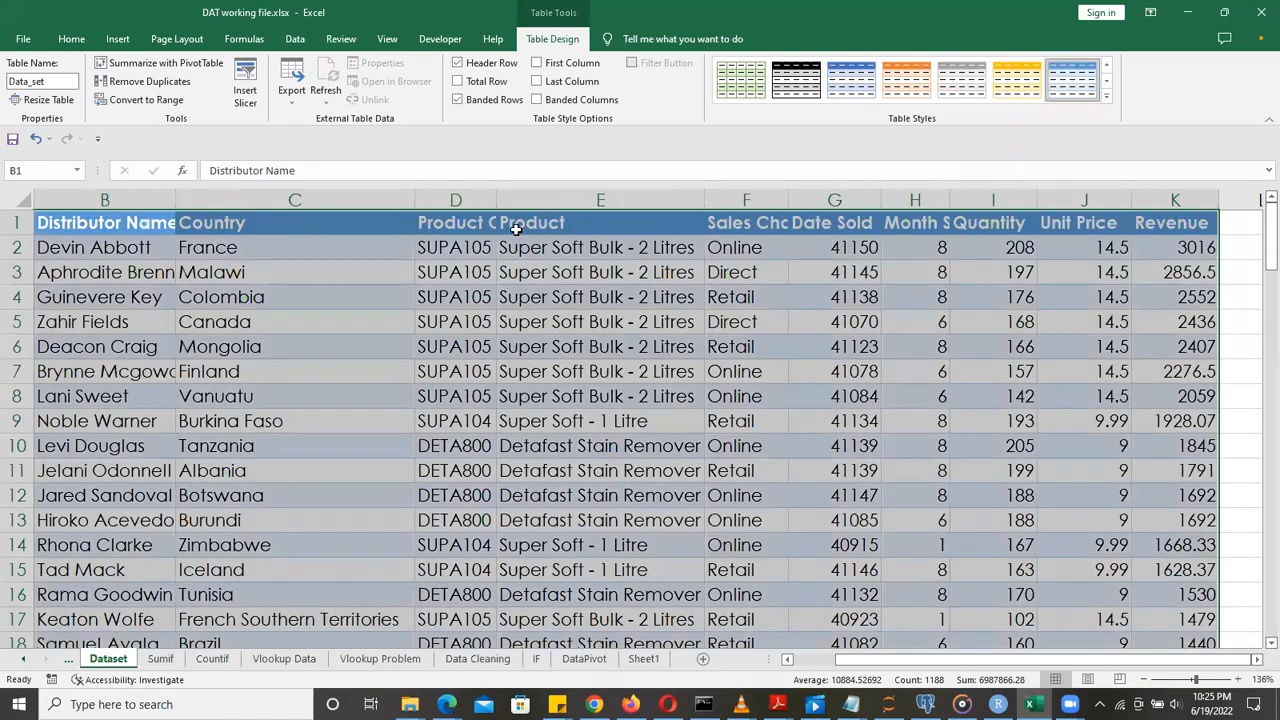
left_click(129, 226)
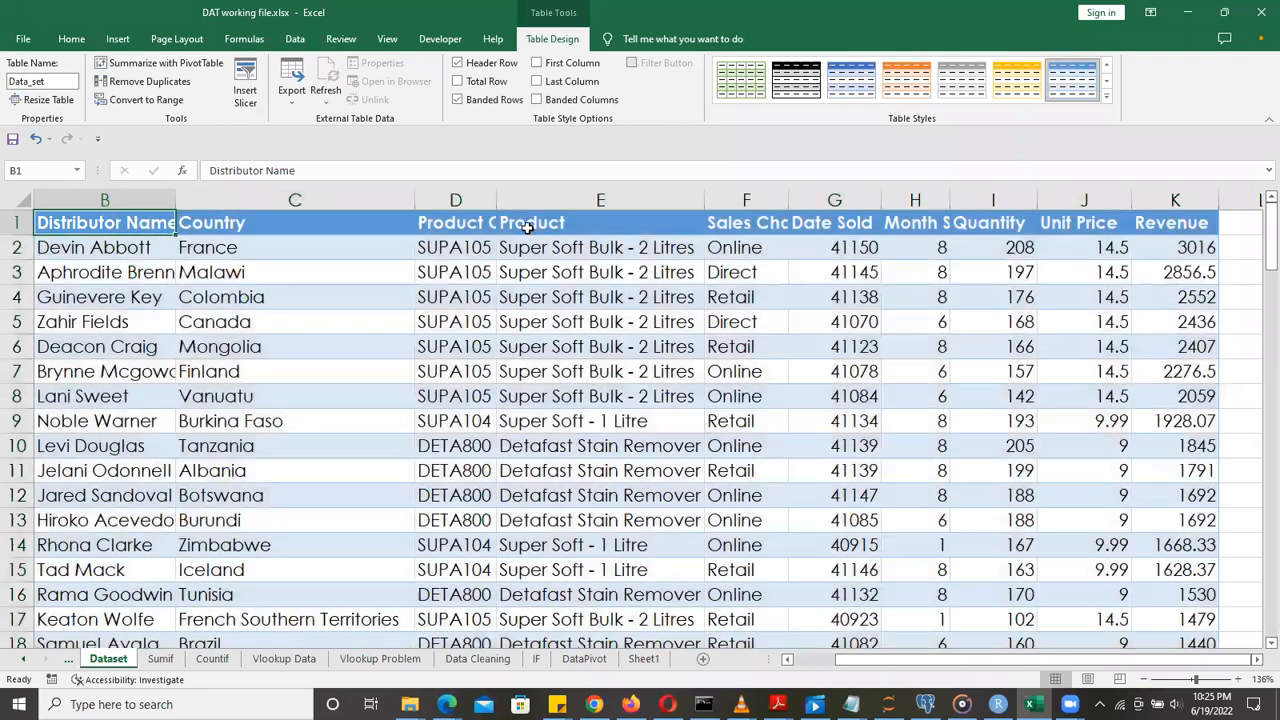
left_click(24, 38)
left_click(23, 50)
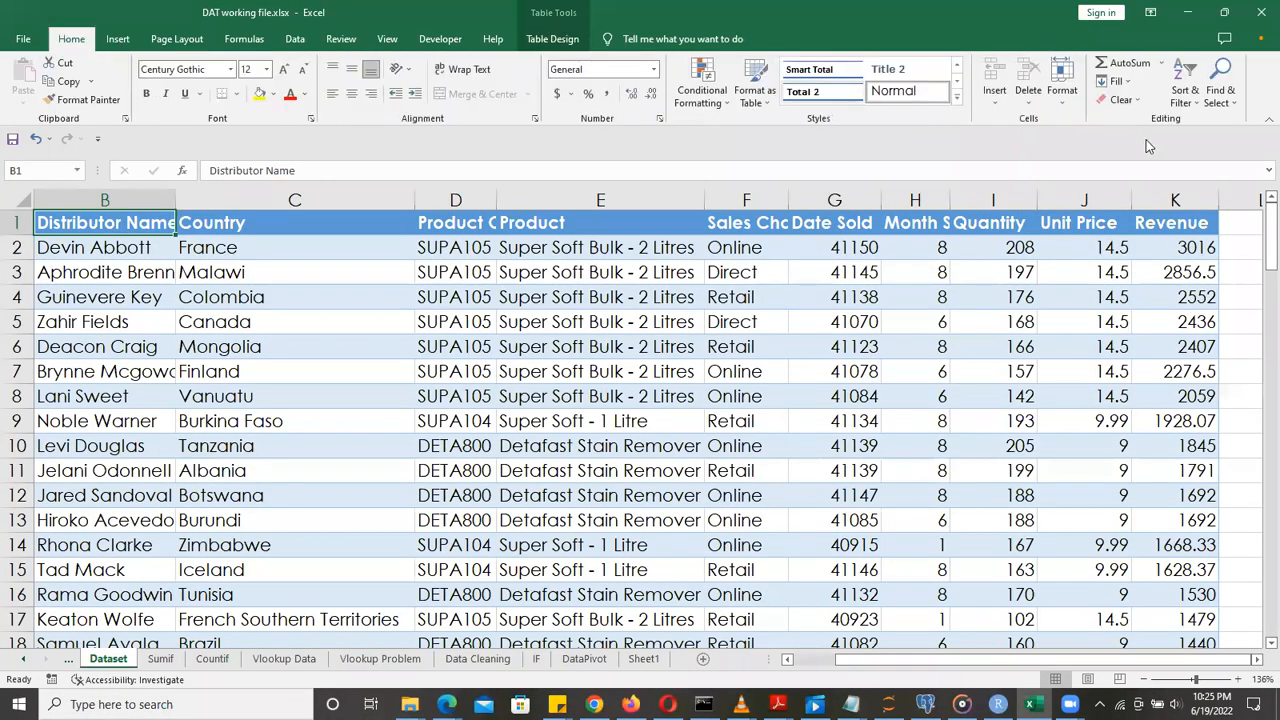
Turn on filtering for the Data_set table on the Dataset sheet and auto-fit all column widths to their contents
left_click(1184, 92)
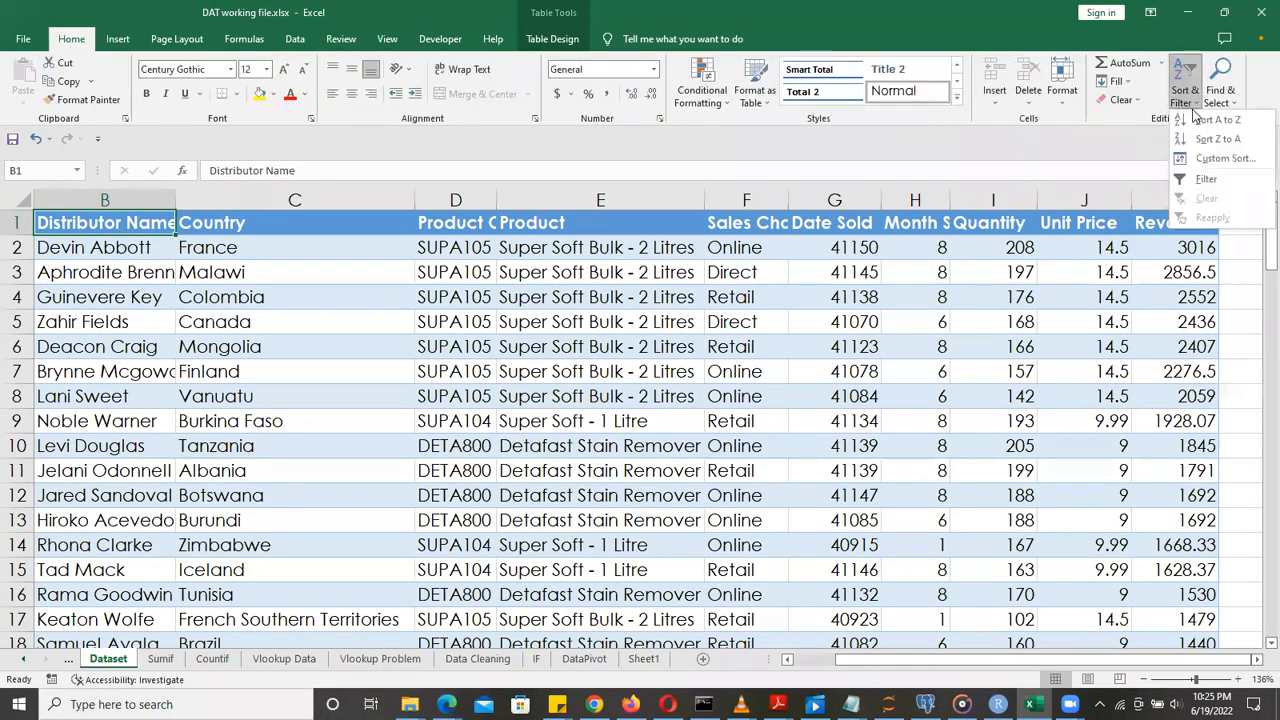
left_click(1210, 178)
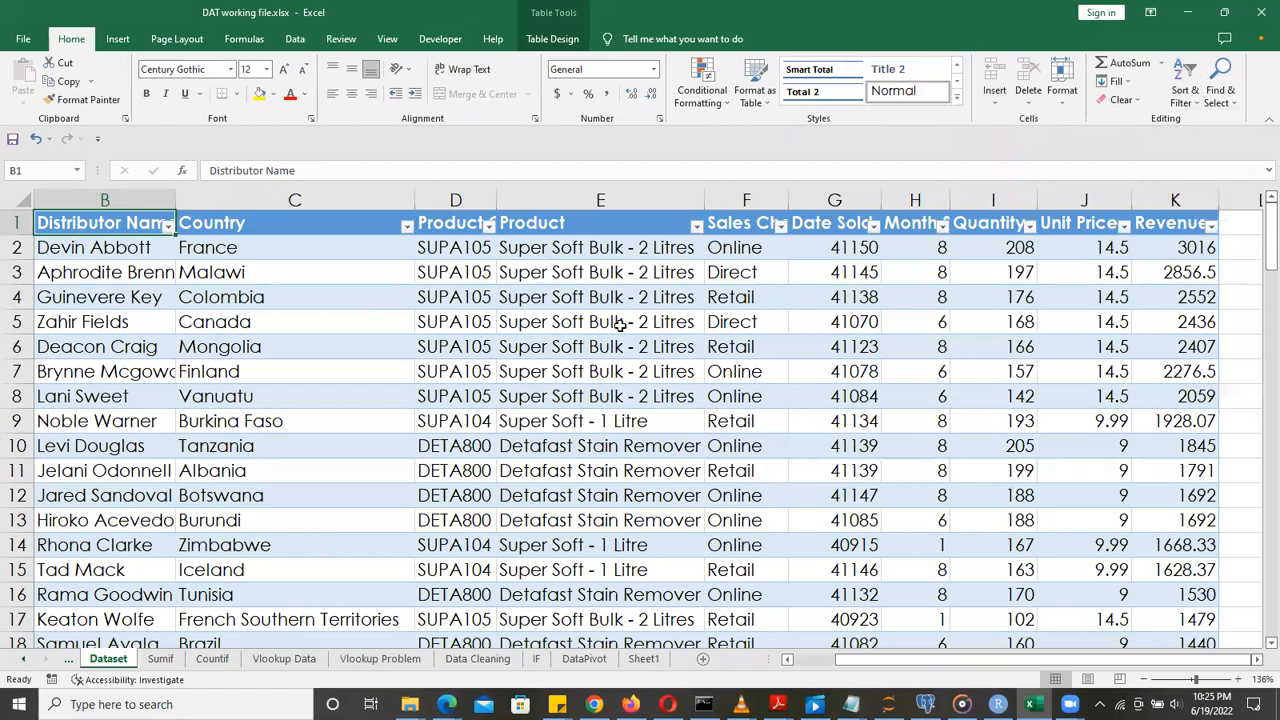
left_click(17, 198)
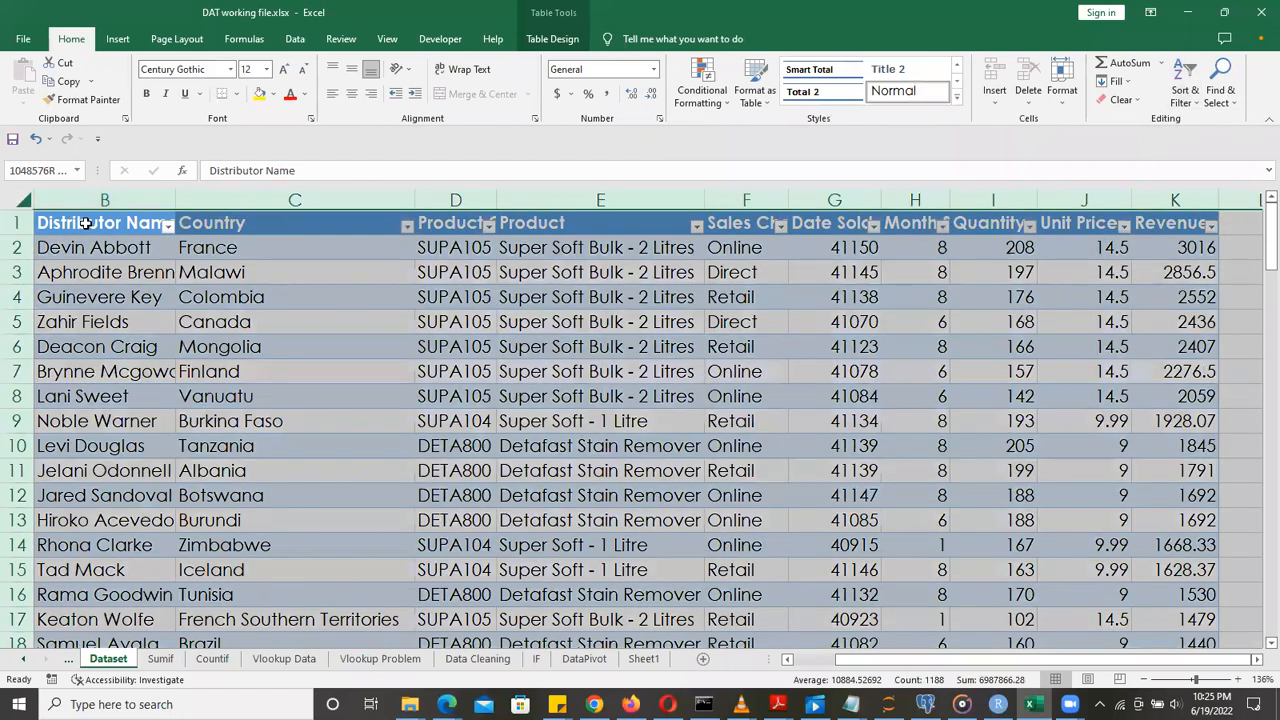
double_click(172, 193)
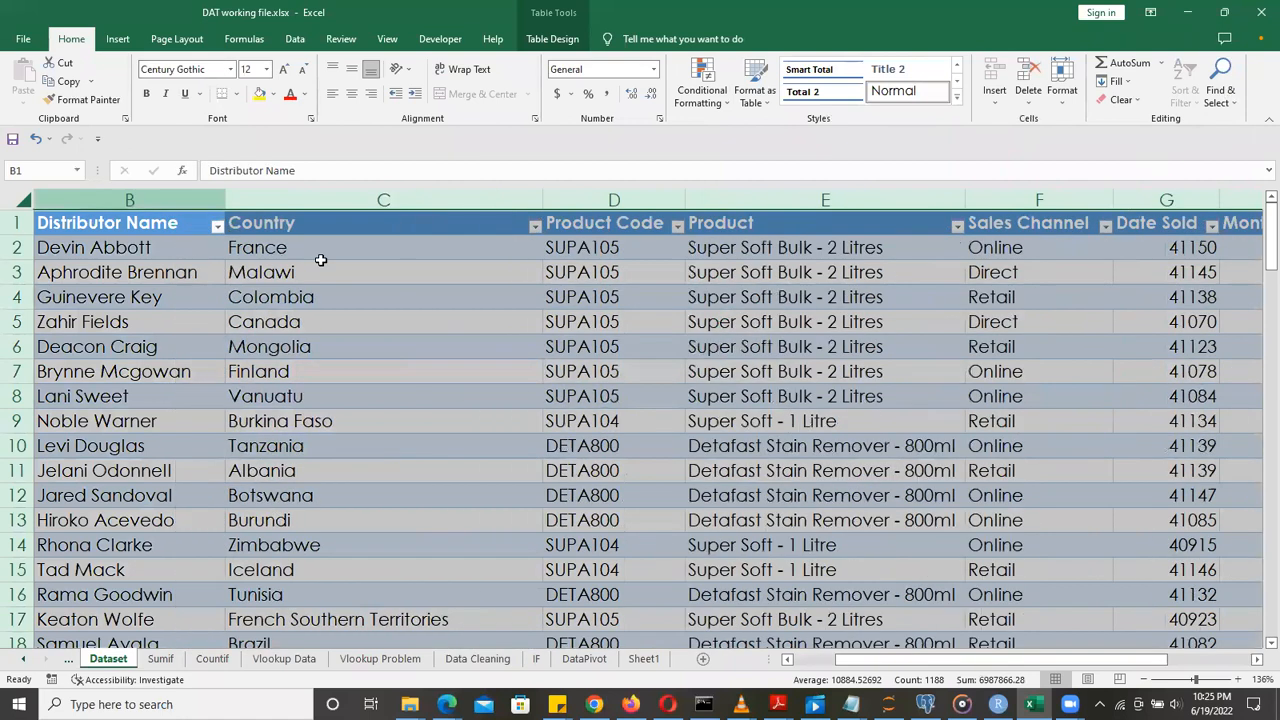
left_click(592, 378)
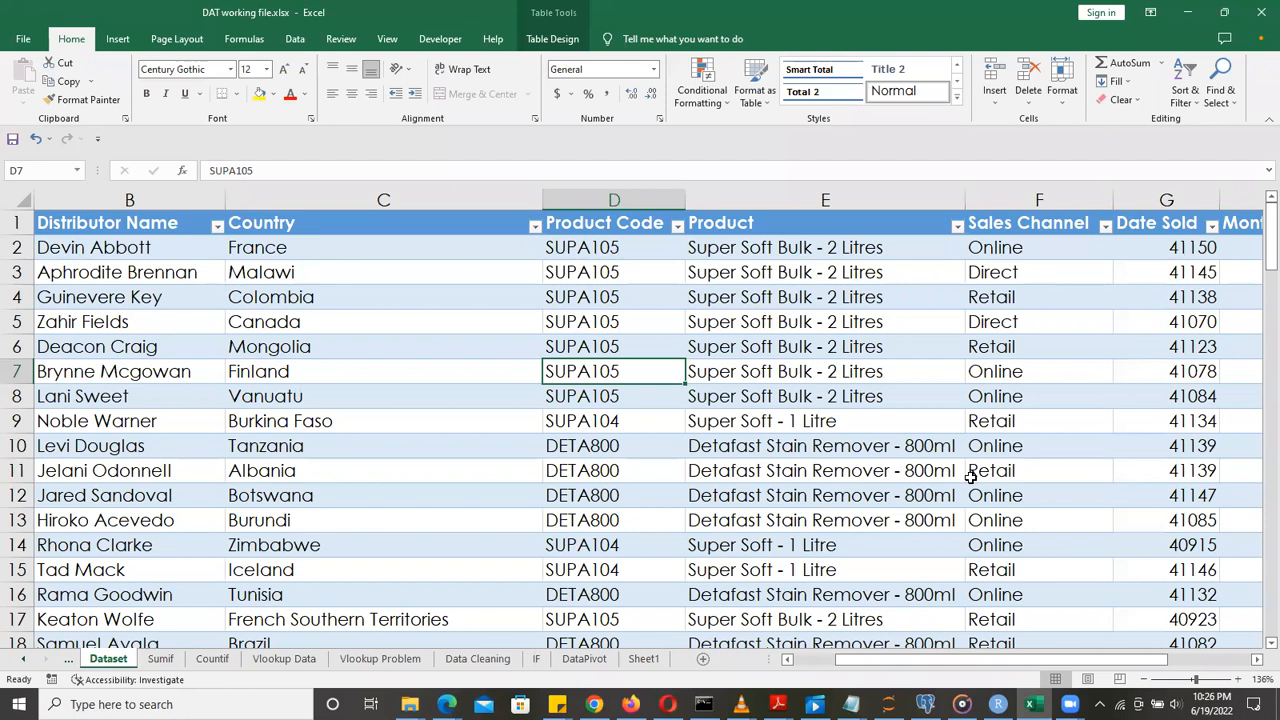
Inspect the range covered by the Data_set name and the table's header row
left_click(77, 171)
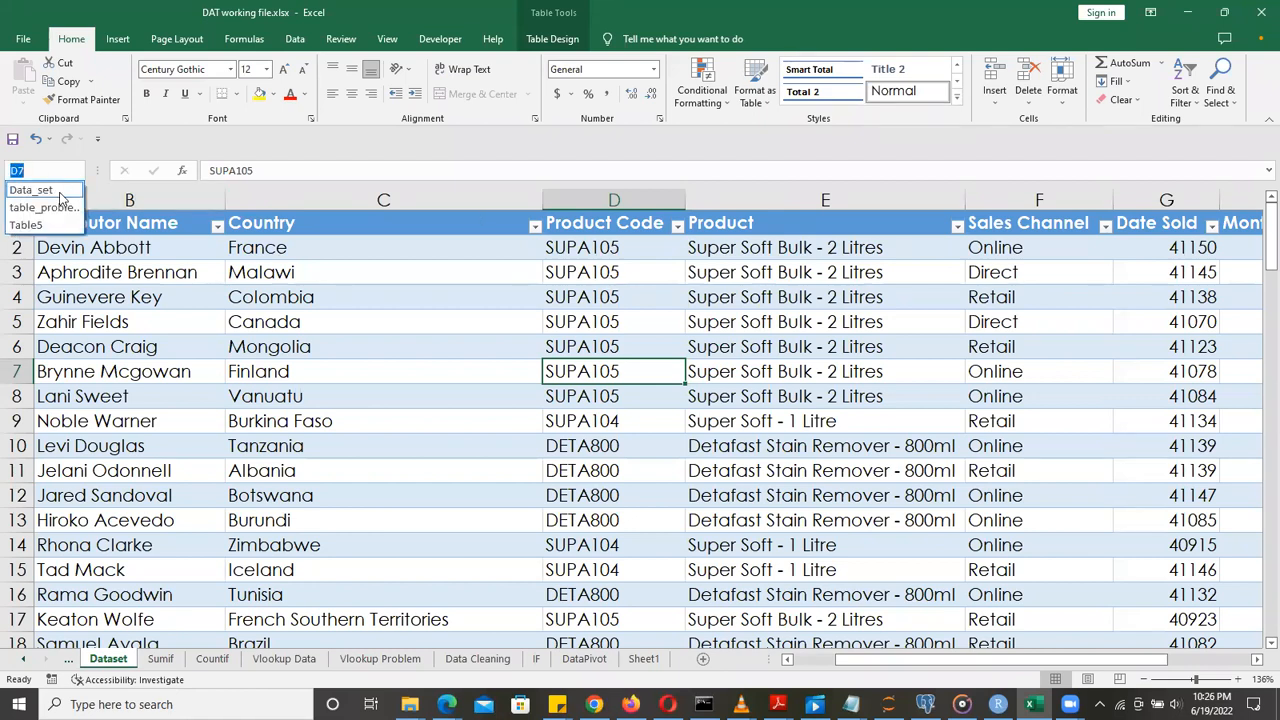
left_click(60, 190)
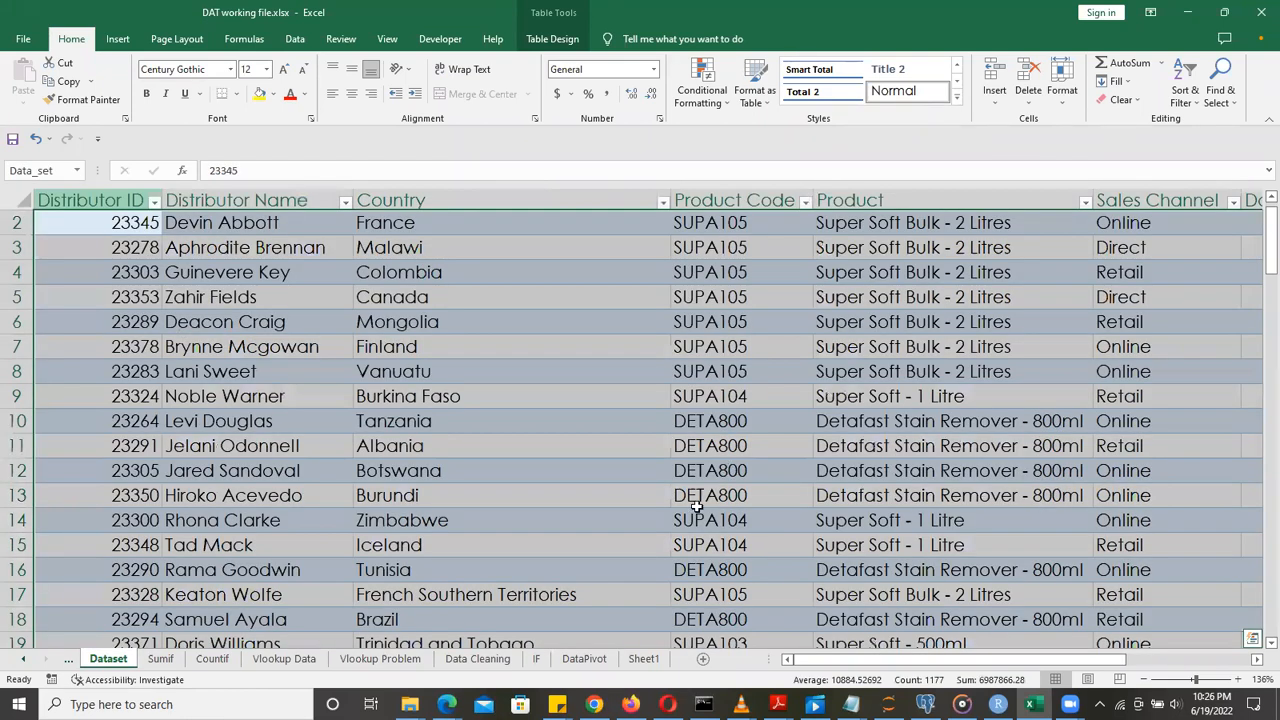
left_click(75, 171)
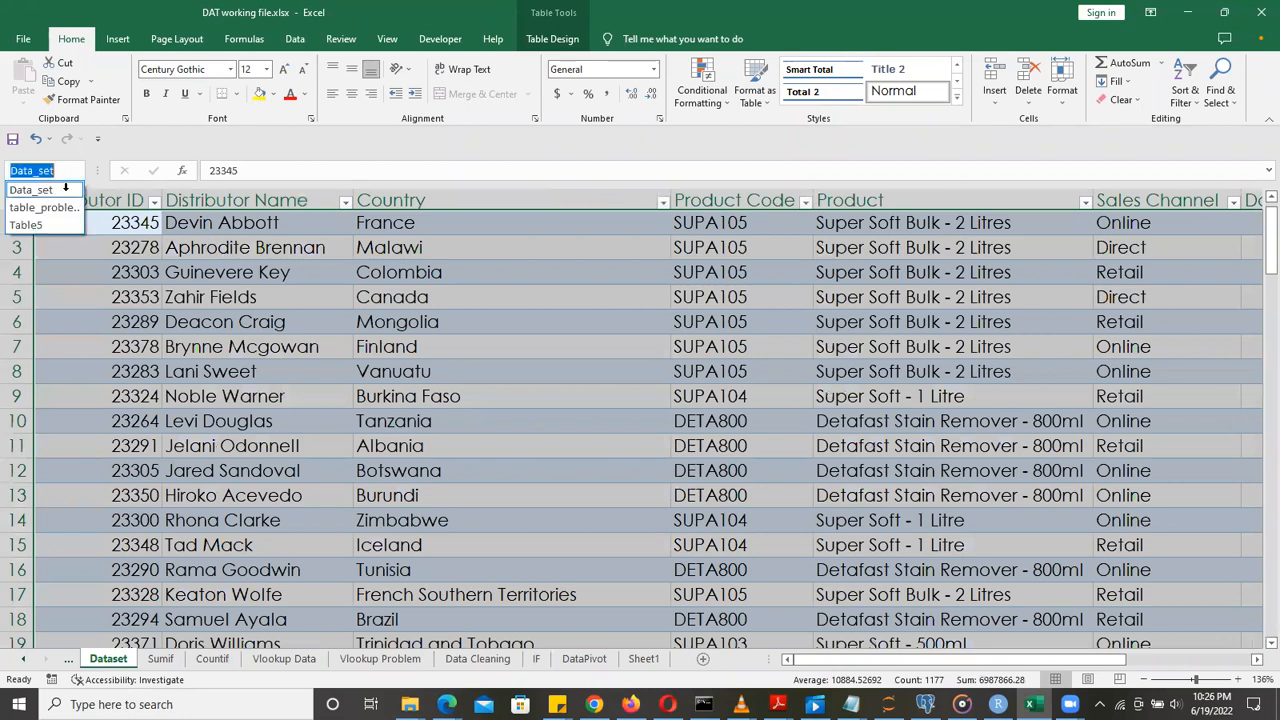
left_click(65, 188)
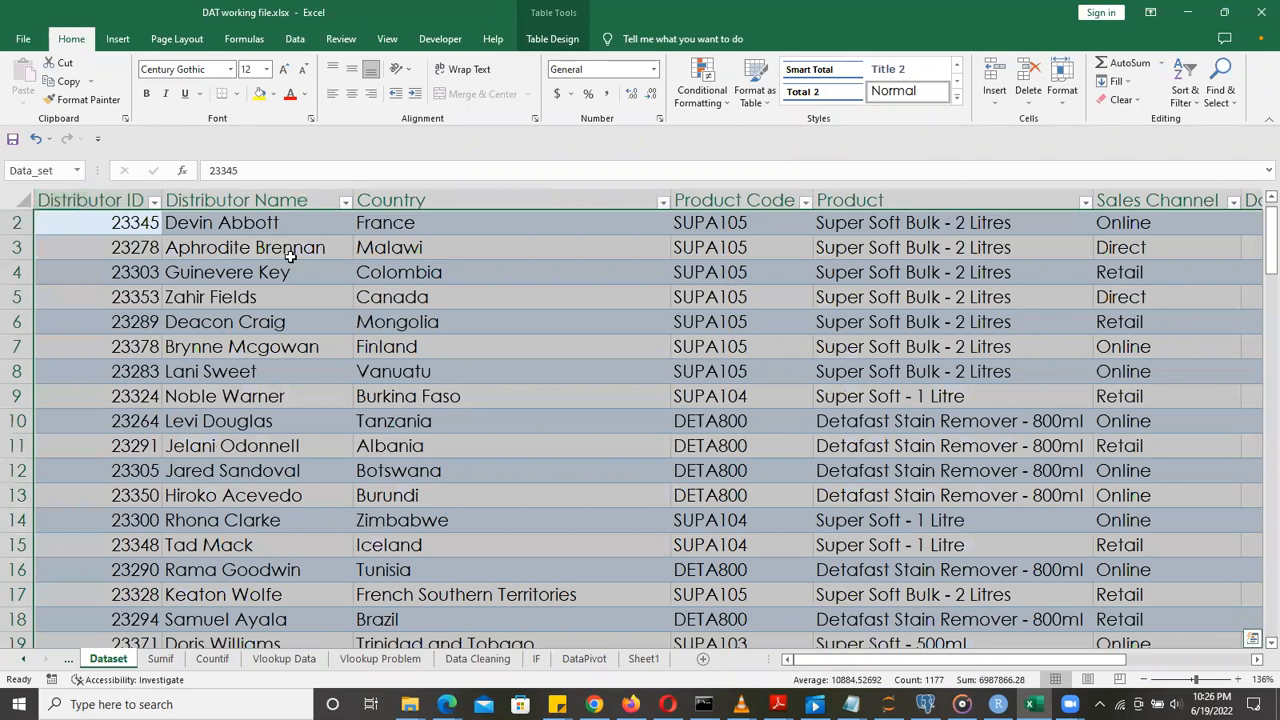
left_click(531, 320)
scroll(533, 350, "up", 1)
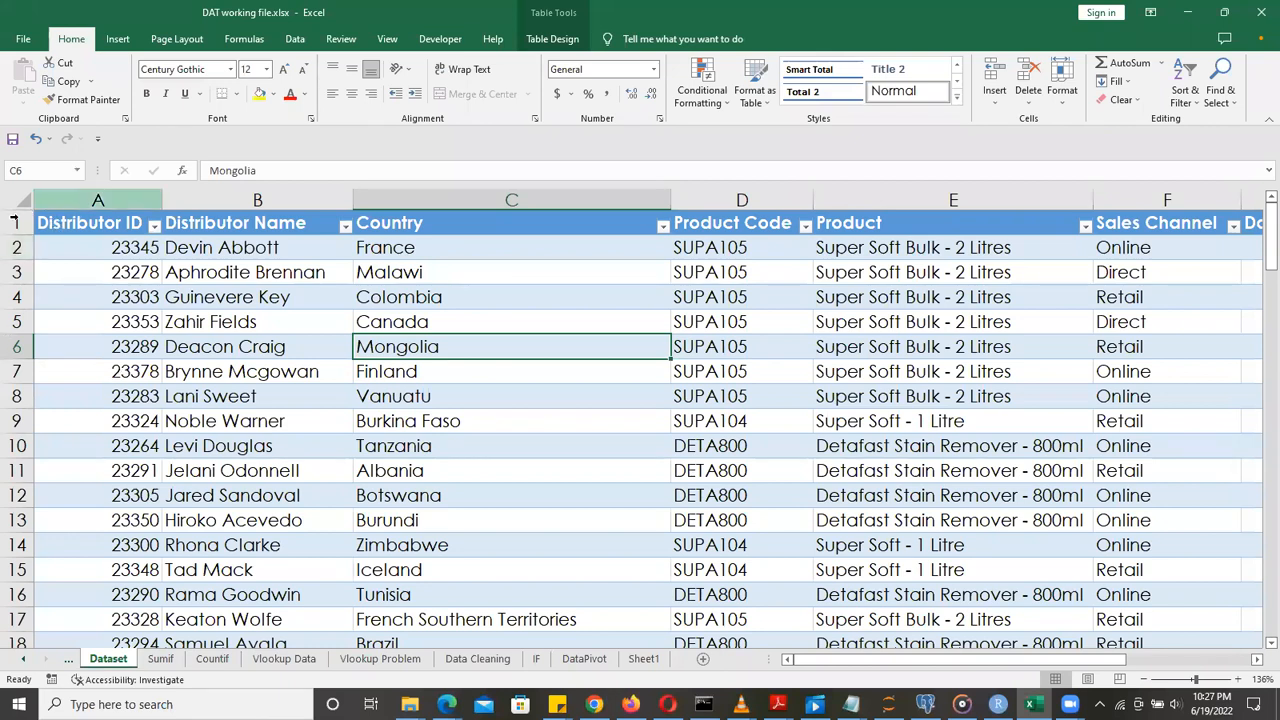
left_click(12, 222)
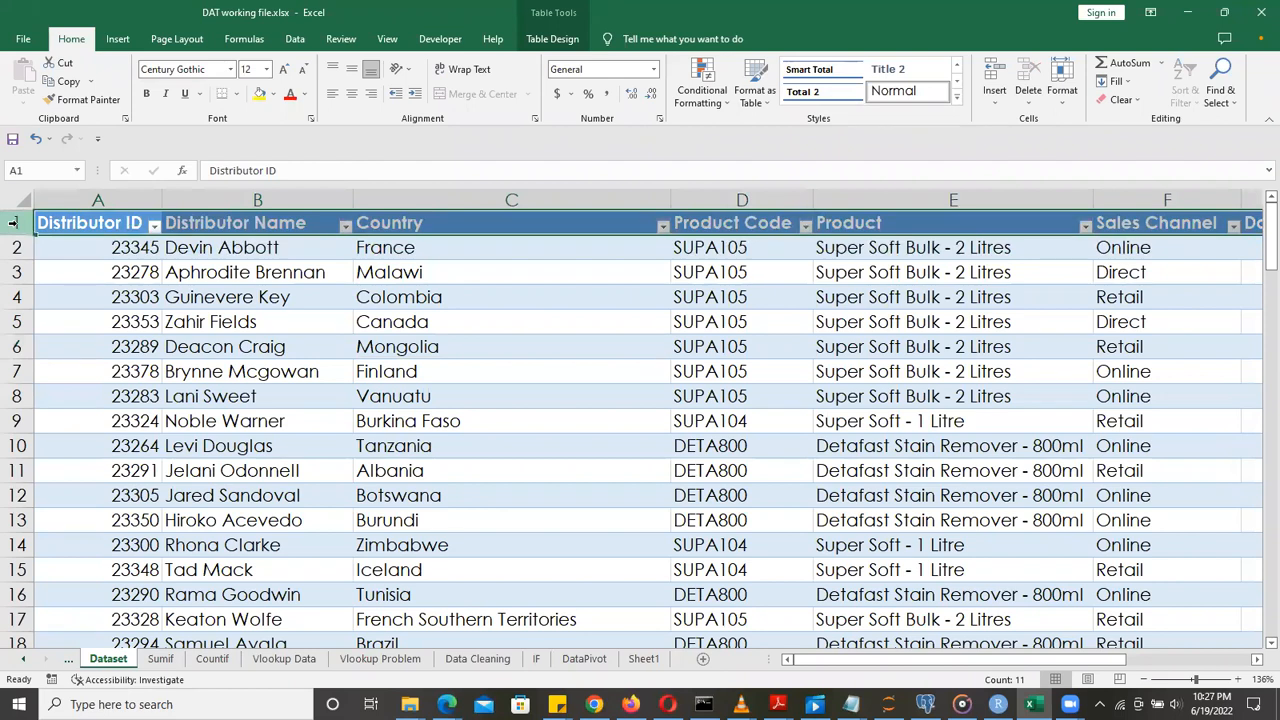
left_click(425, 297)
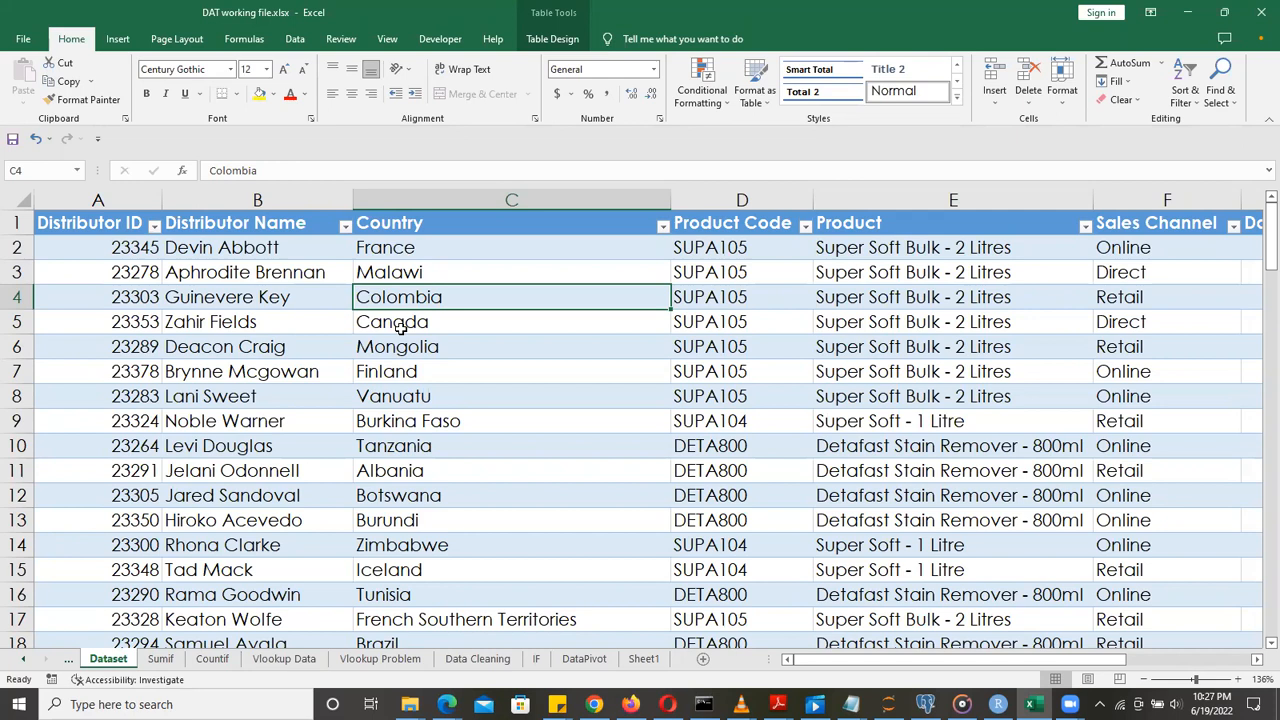
Create named ranges for the full table A1:K108, including headers, using the labels in the top row
left_click(72, 226)
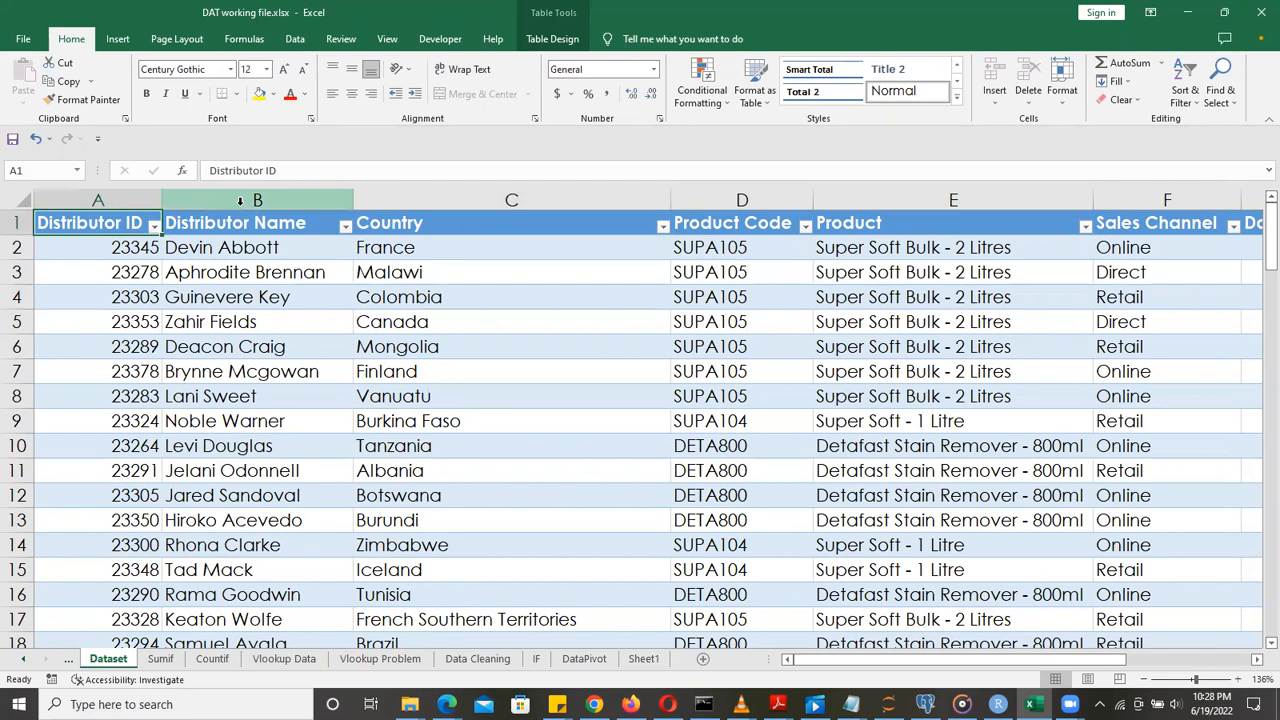
left_click(296, 40)
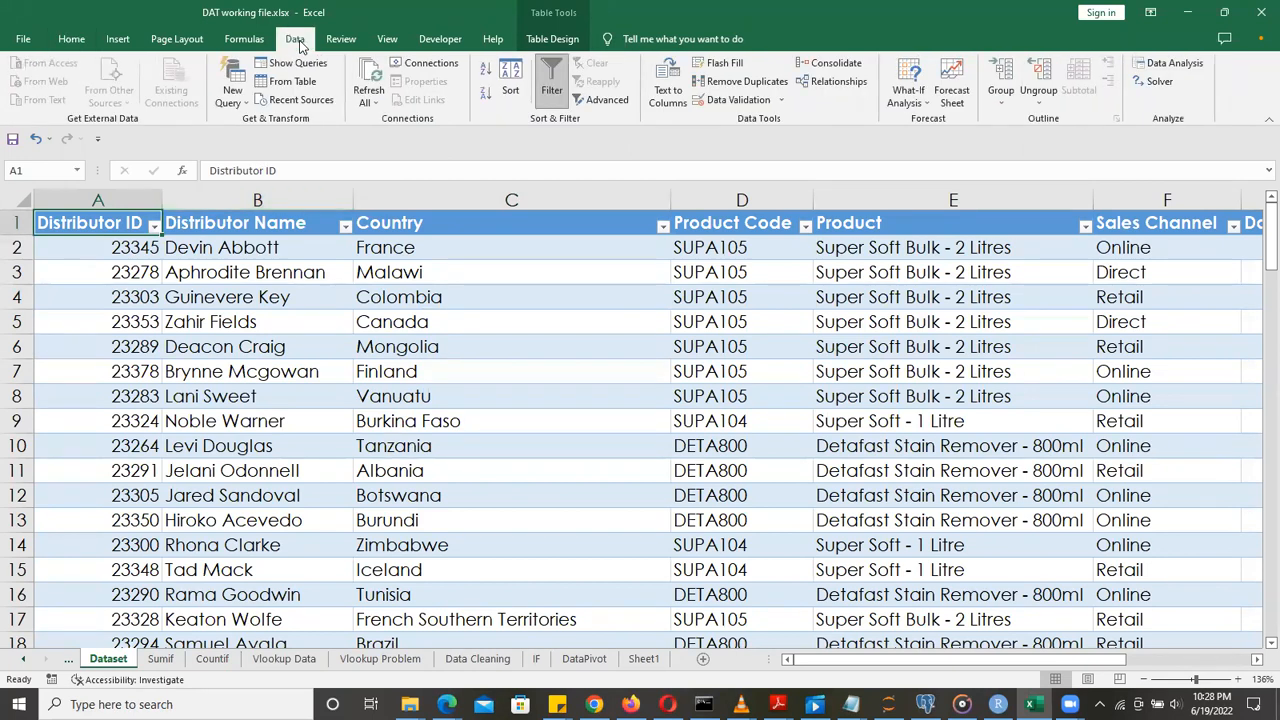
left_click(244, 40)
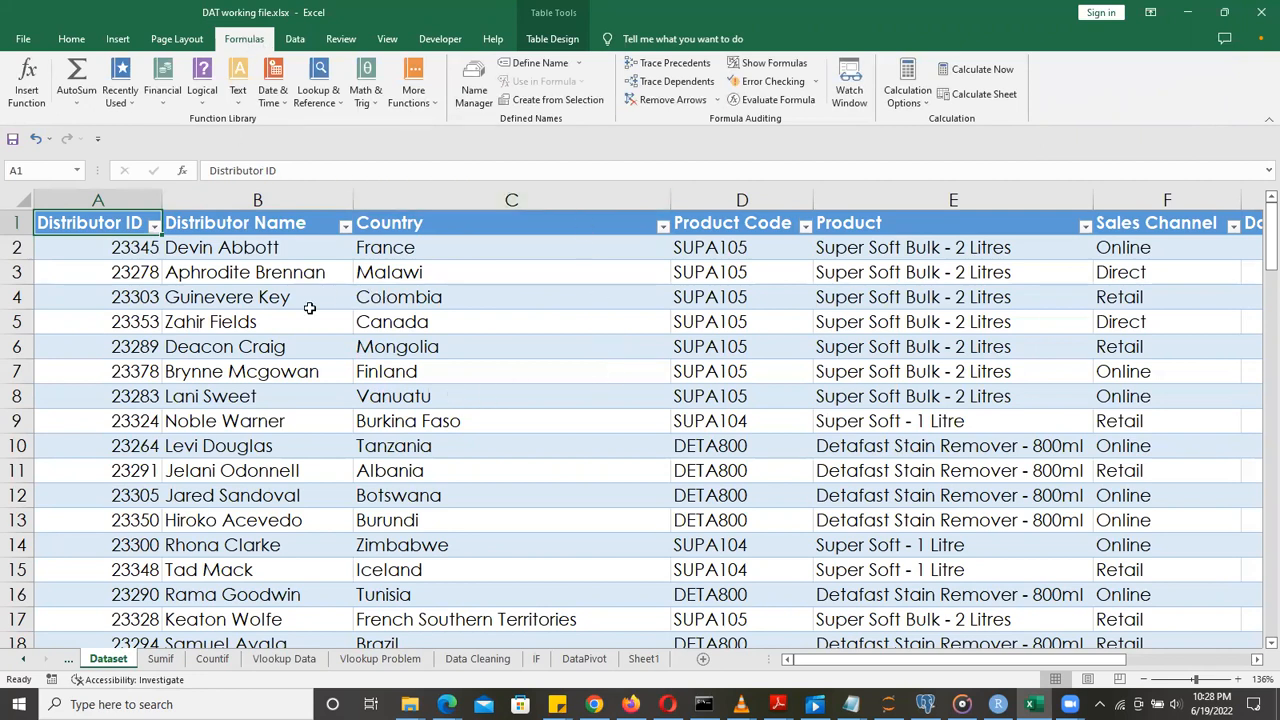
key("ctrl+shift+End")
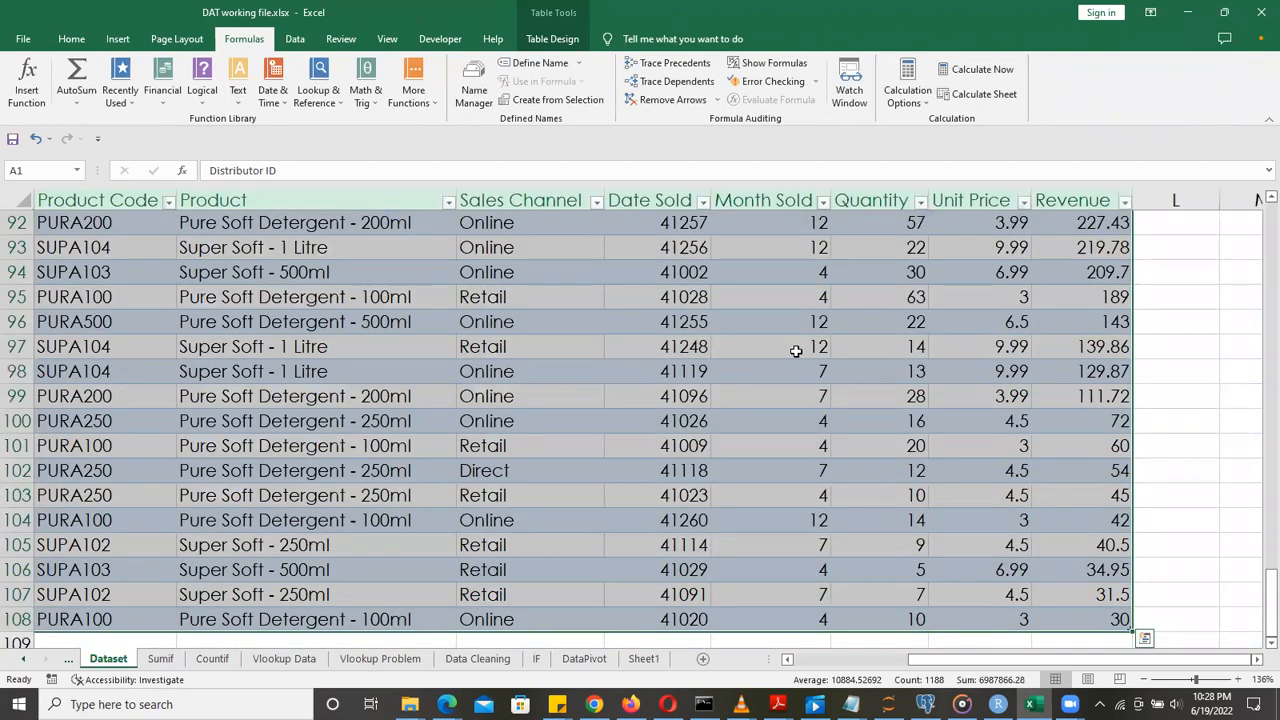
scroll(796, 351, "up", 20)
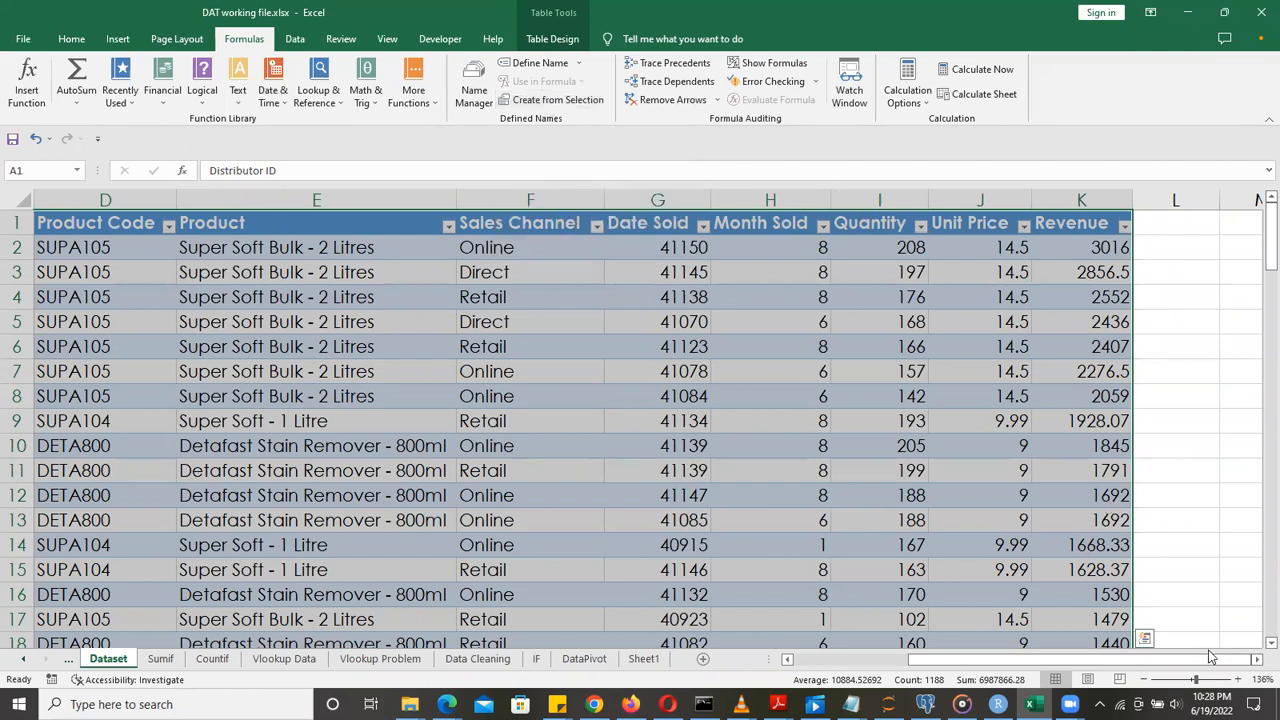
left_click_drag(1105, 665, 995, 661)
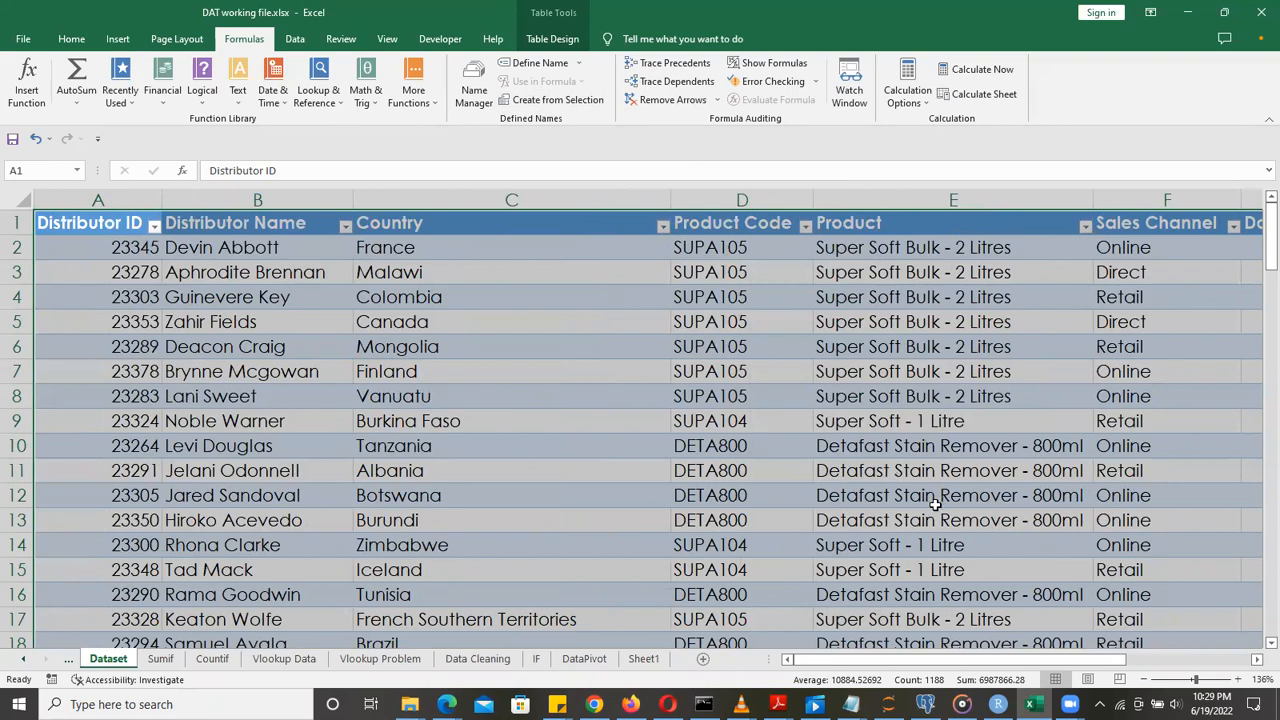
left_click(560, 100)
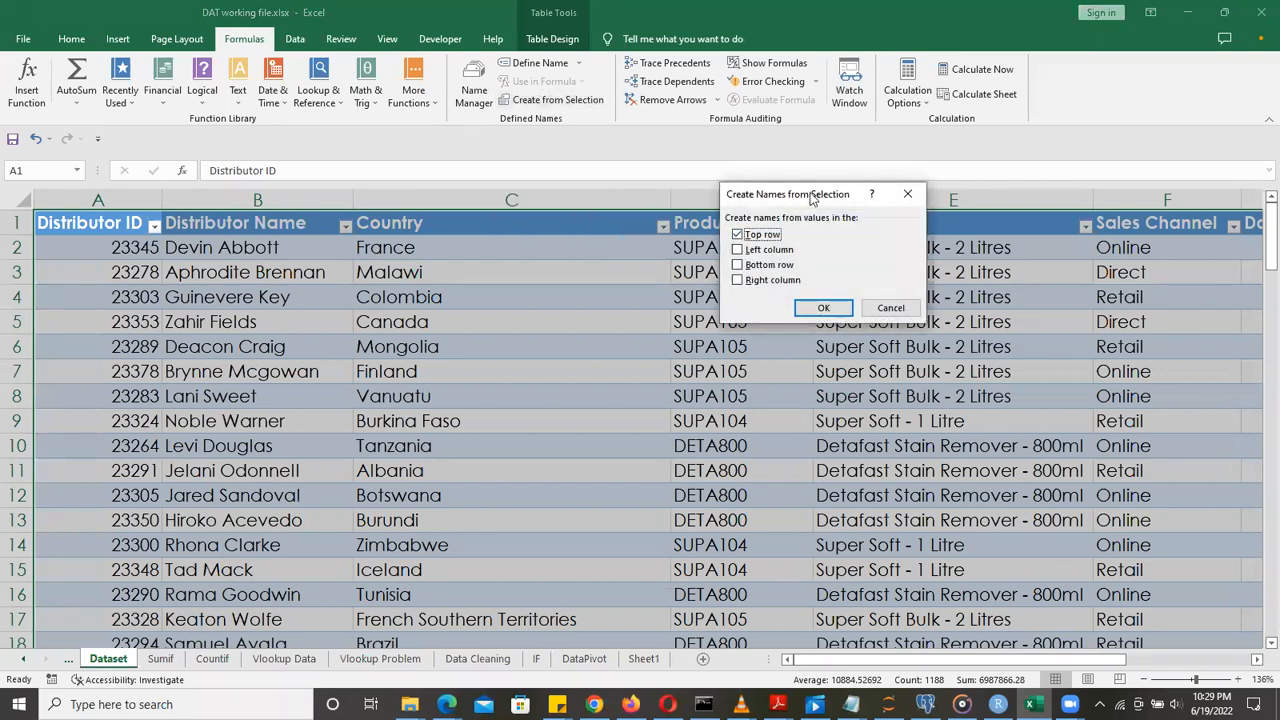
left_click_drag(812, 197, 837, 231)
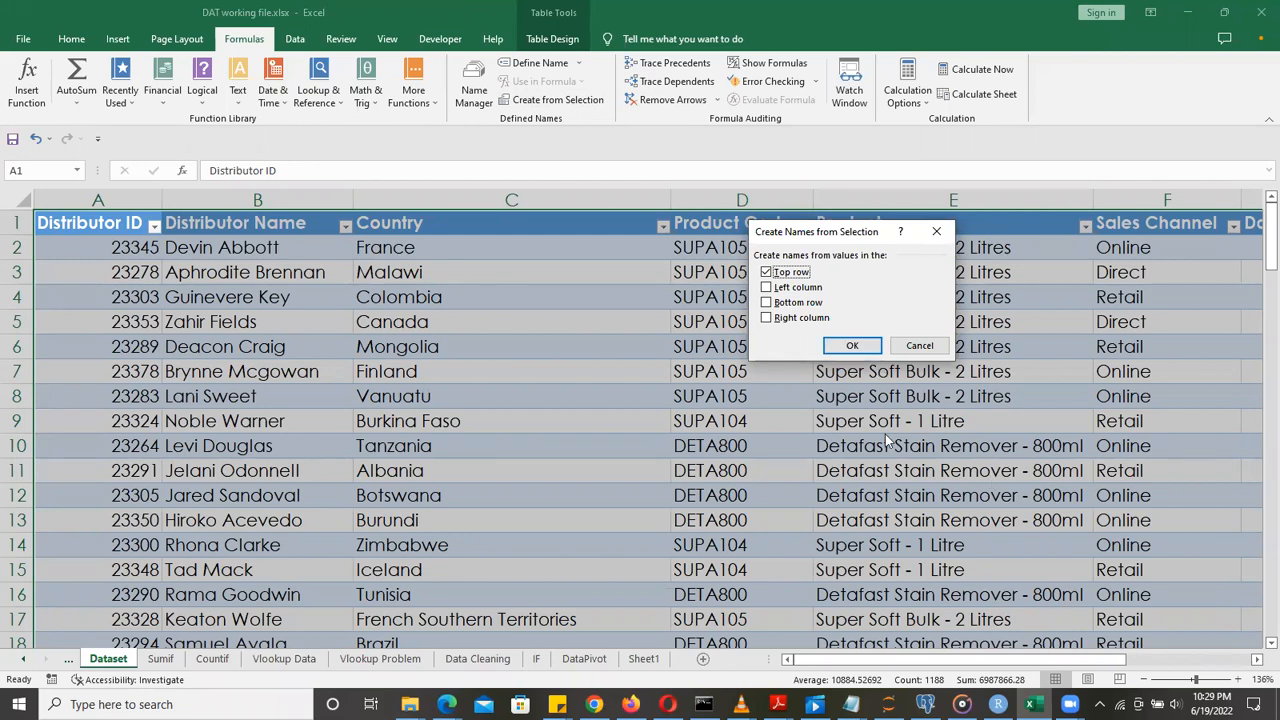
left_click(851, 346)
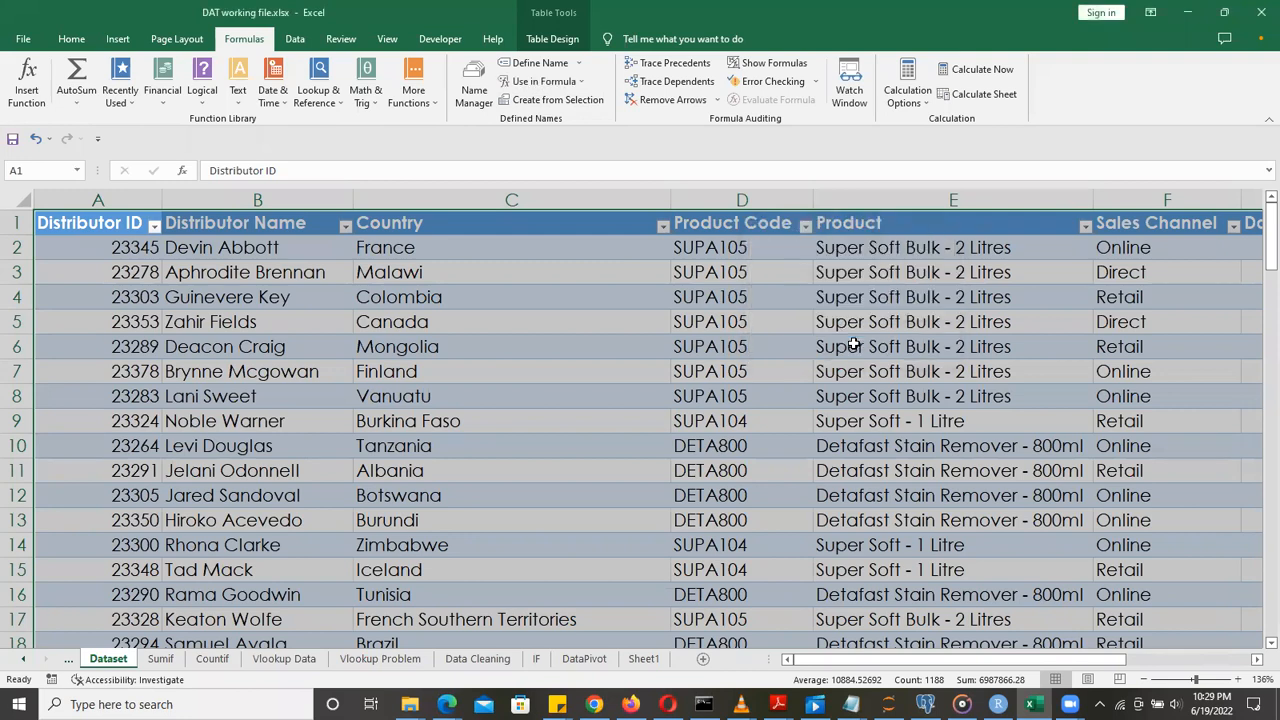
Review the workbook's defined names for the entries matching the Dataset column headers
left_click(636, 346)
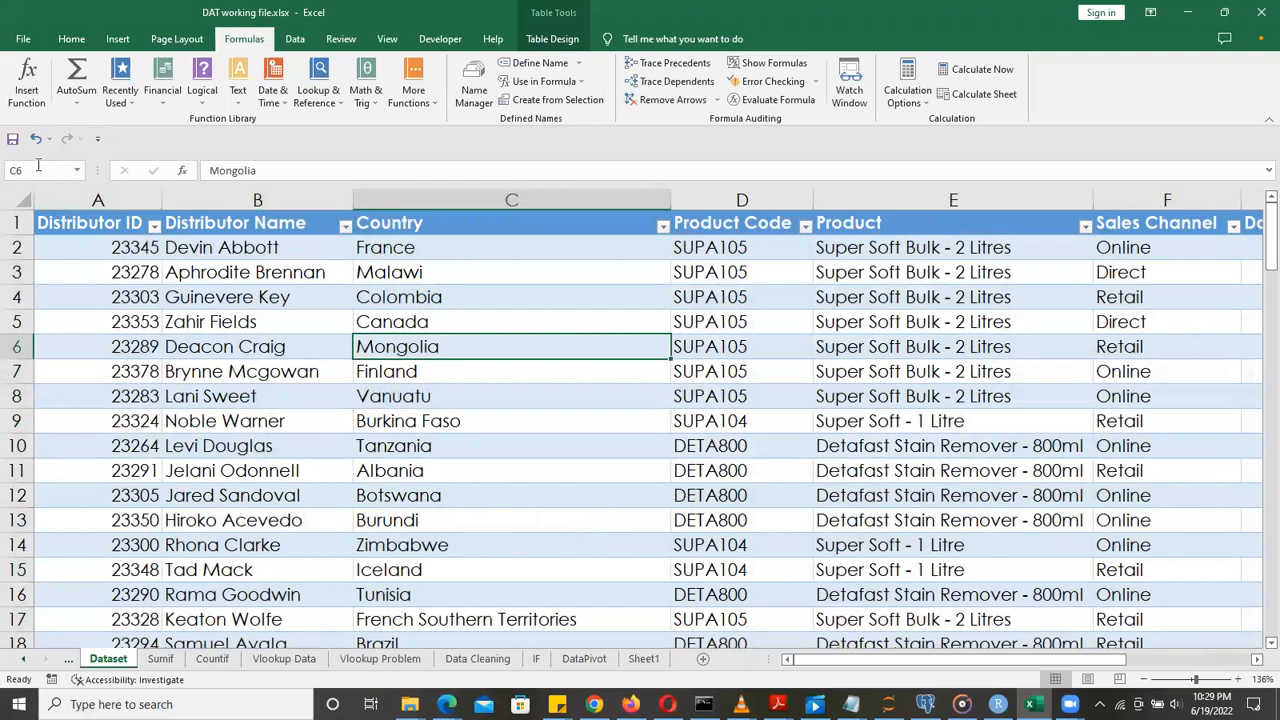
left_click(77, 172)
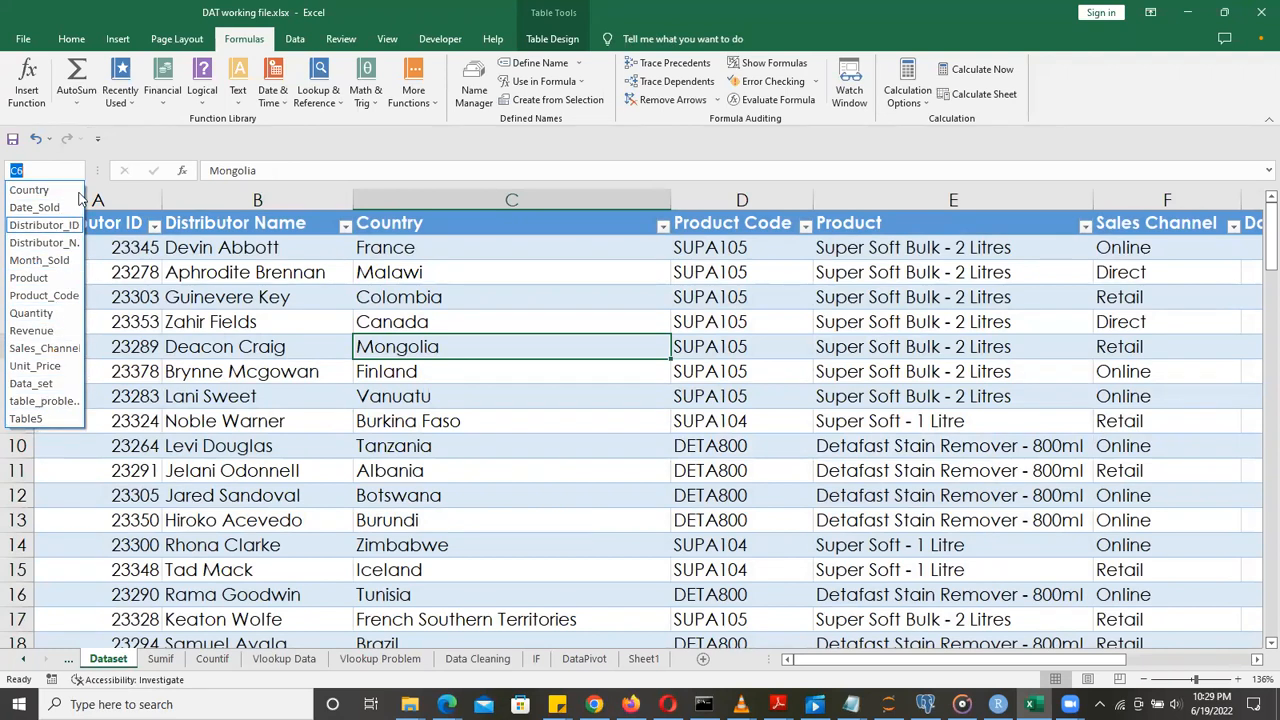
key("Escape")
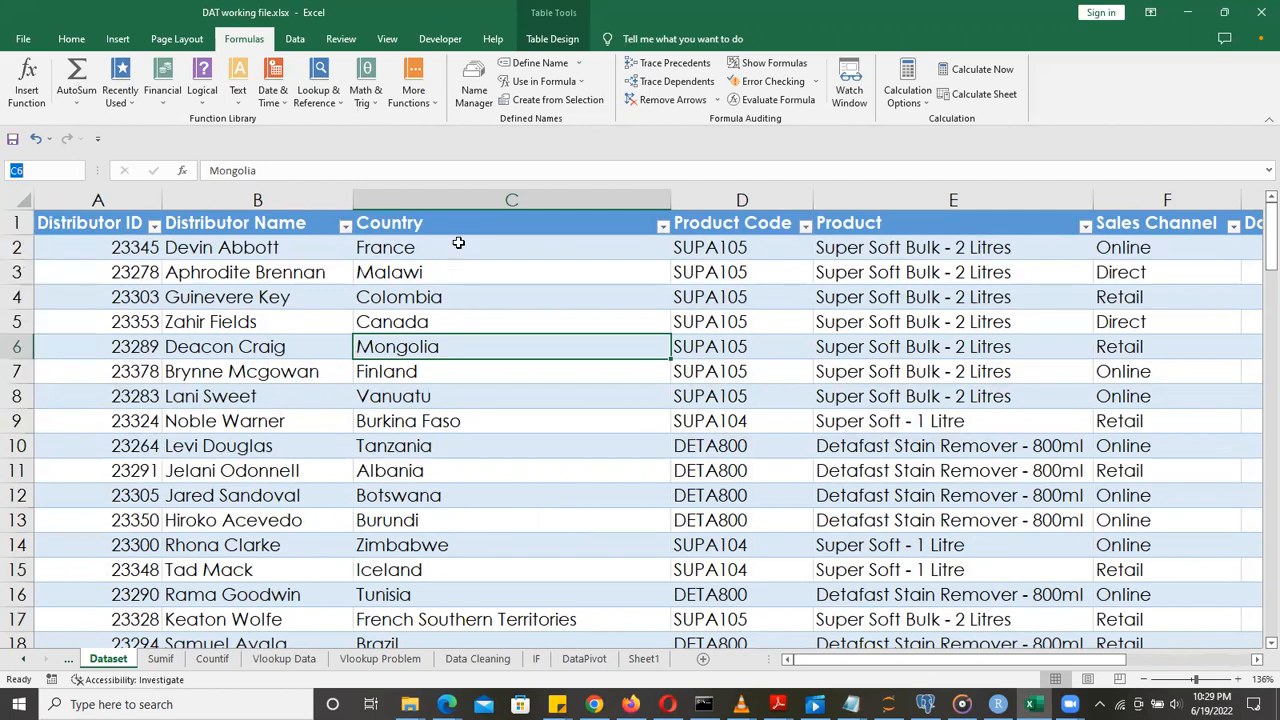
Delete the column-based defined names, from Country through Unit_Price, in the Name Manager and close it
left_click(468, 94)
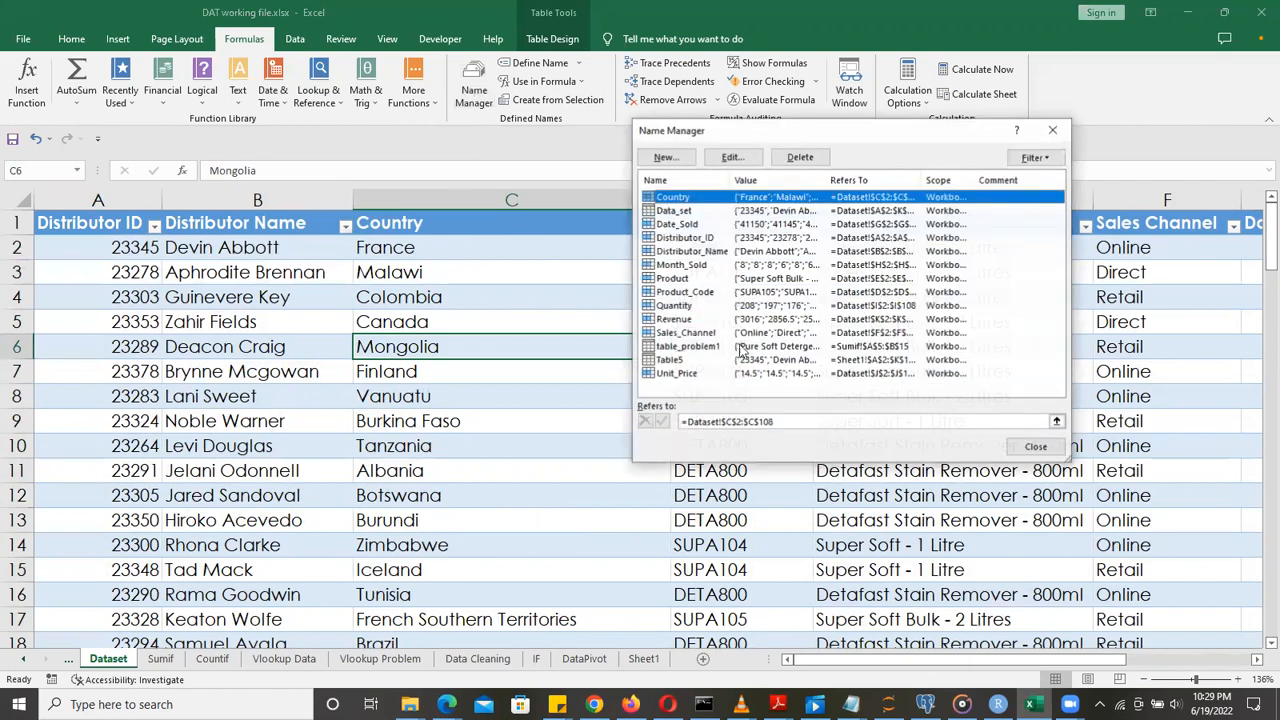
left_click(688, 376)
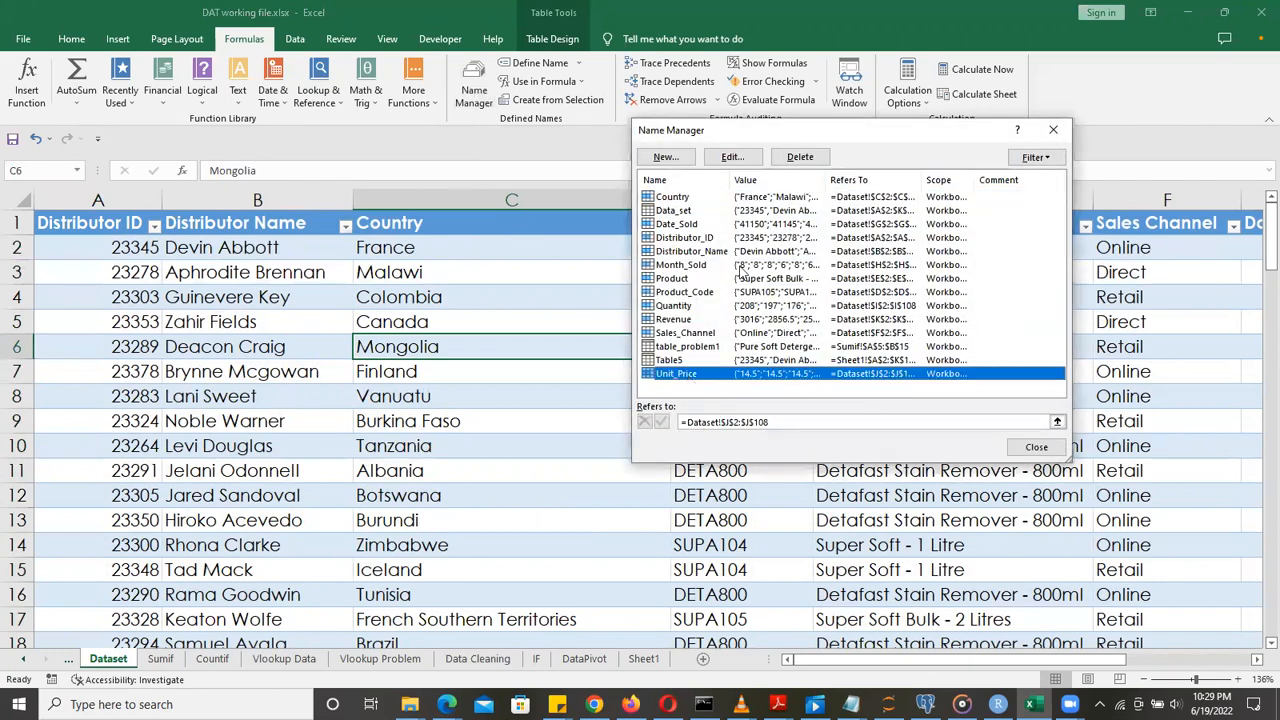
left_click(679, 198)
left_click_drag(997, 384, 735, 170)
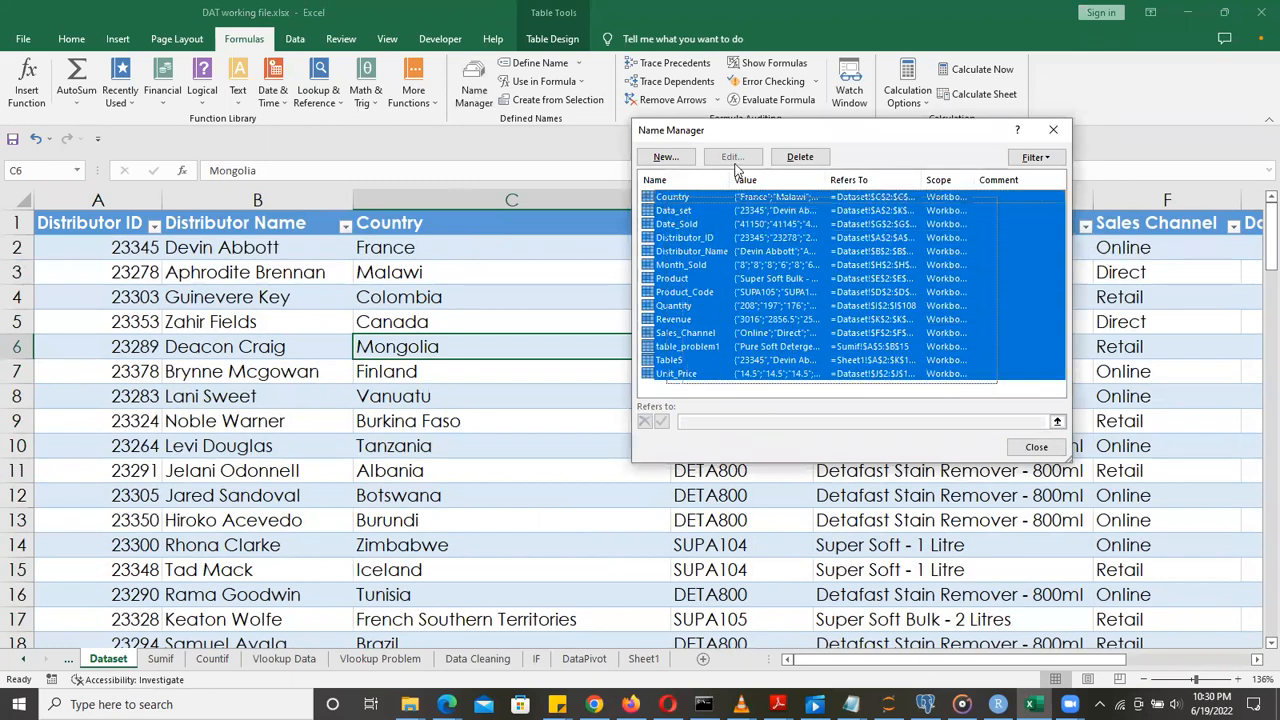
left_click(800, 157)
left_click(607, 398)
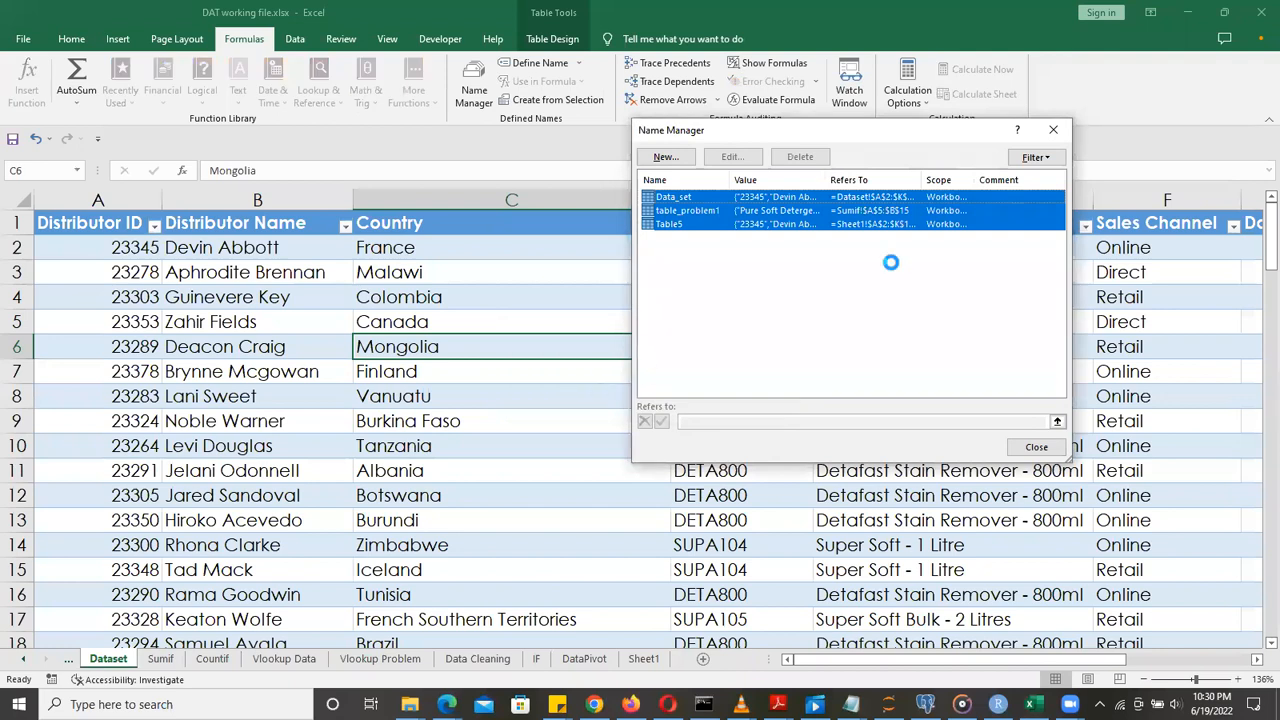
left_click(1052, 128)
Check which defined names remain in the workbook's name list
left_click(90, 224)
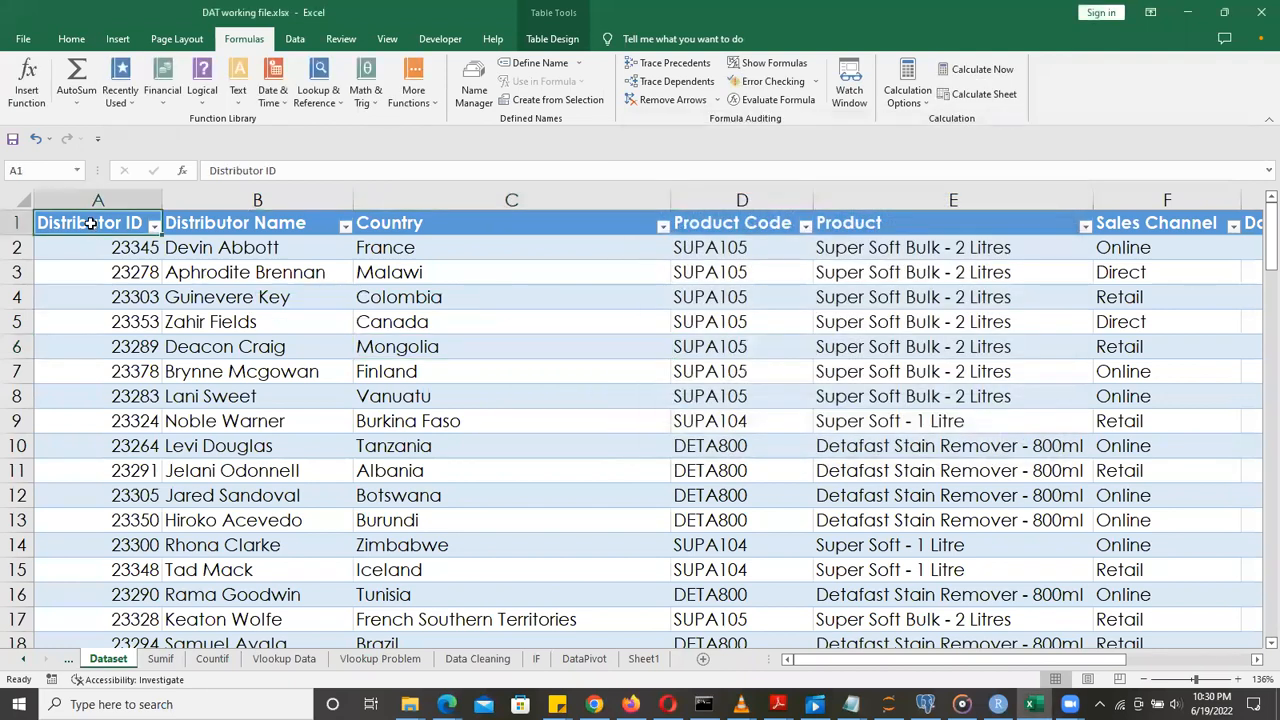
key("ctrl+shift+End")
left_click(609, 321)
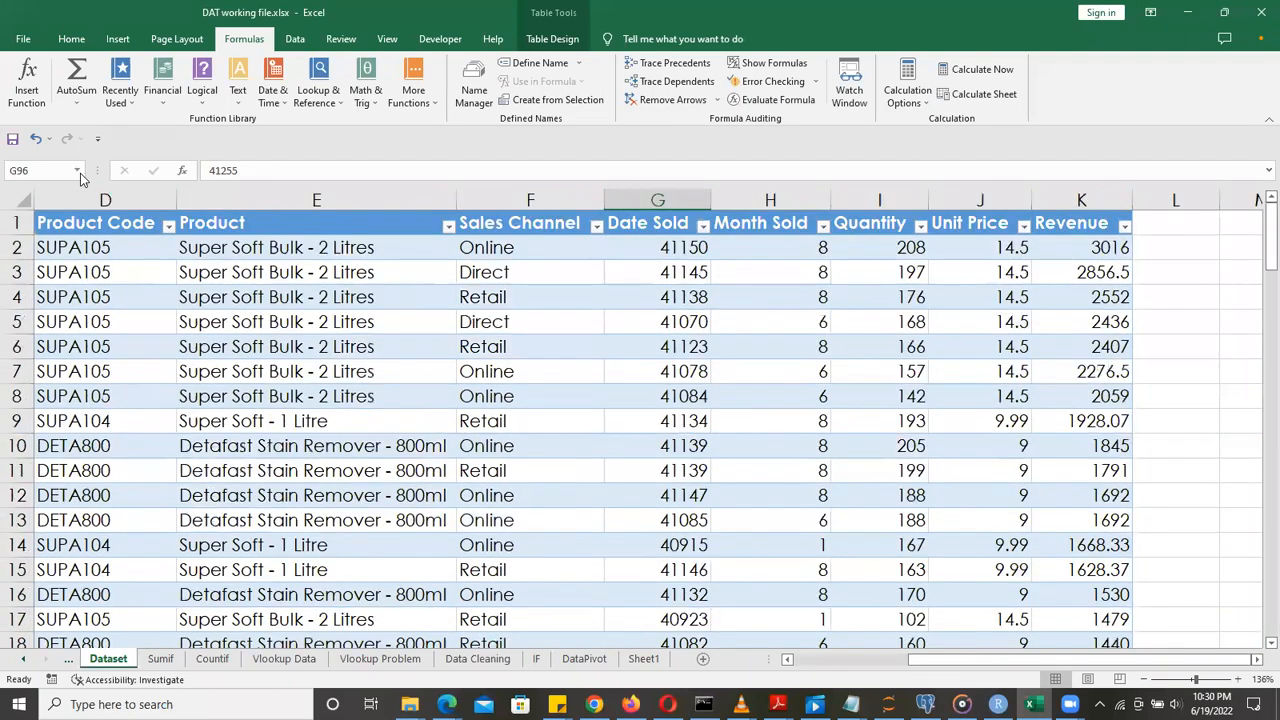
left_click(78, 172)
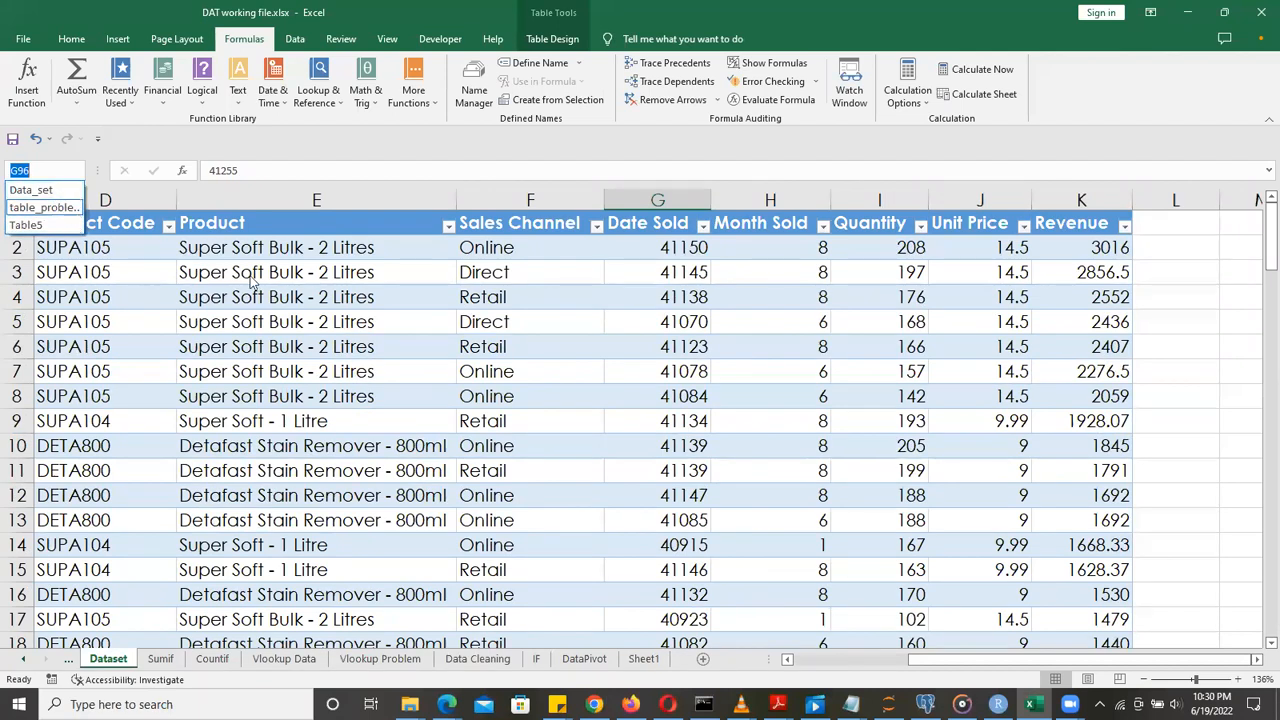
left_click(148, 230)
Select the entire Dataset table with its headers and create named ranges from the top row
left_click(130, 224)
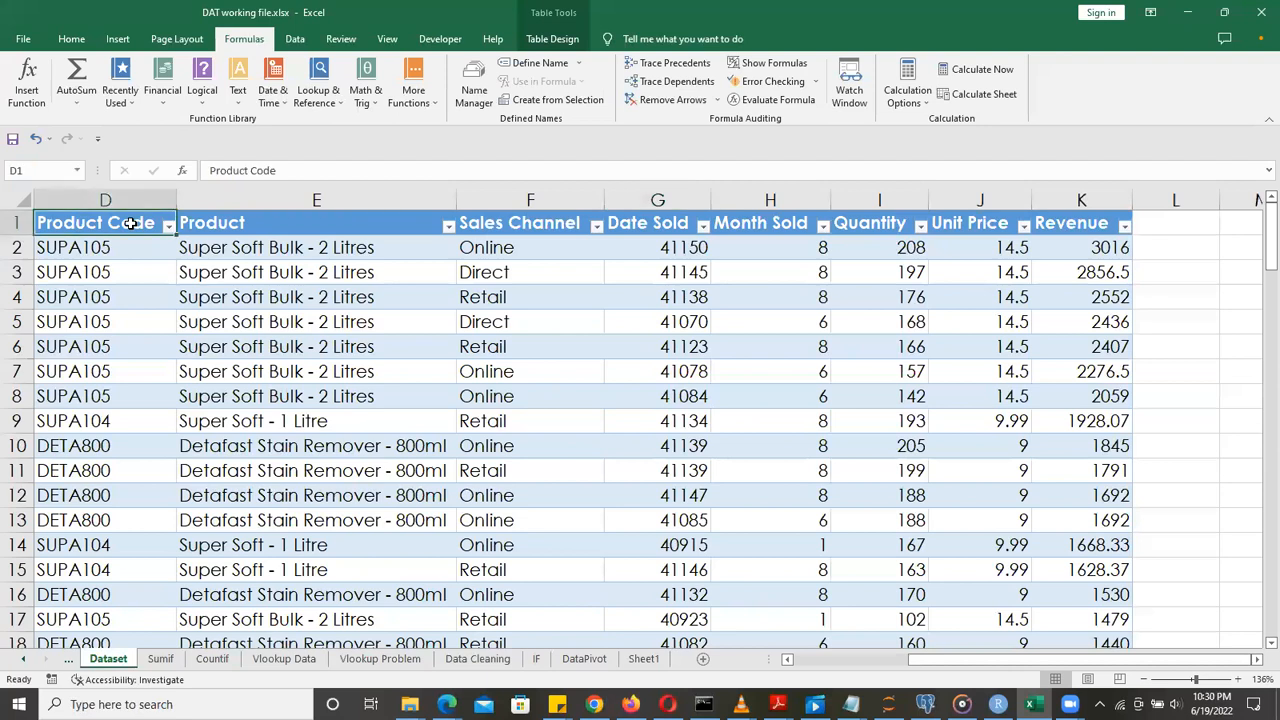
key("ctrl+a")
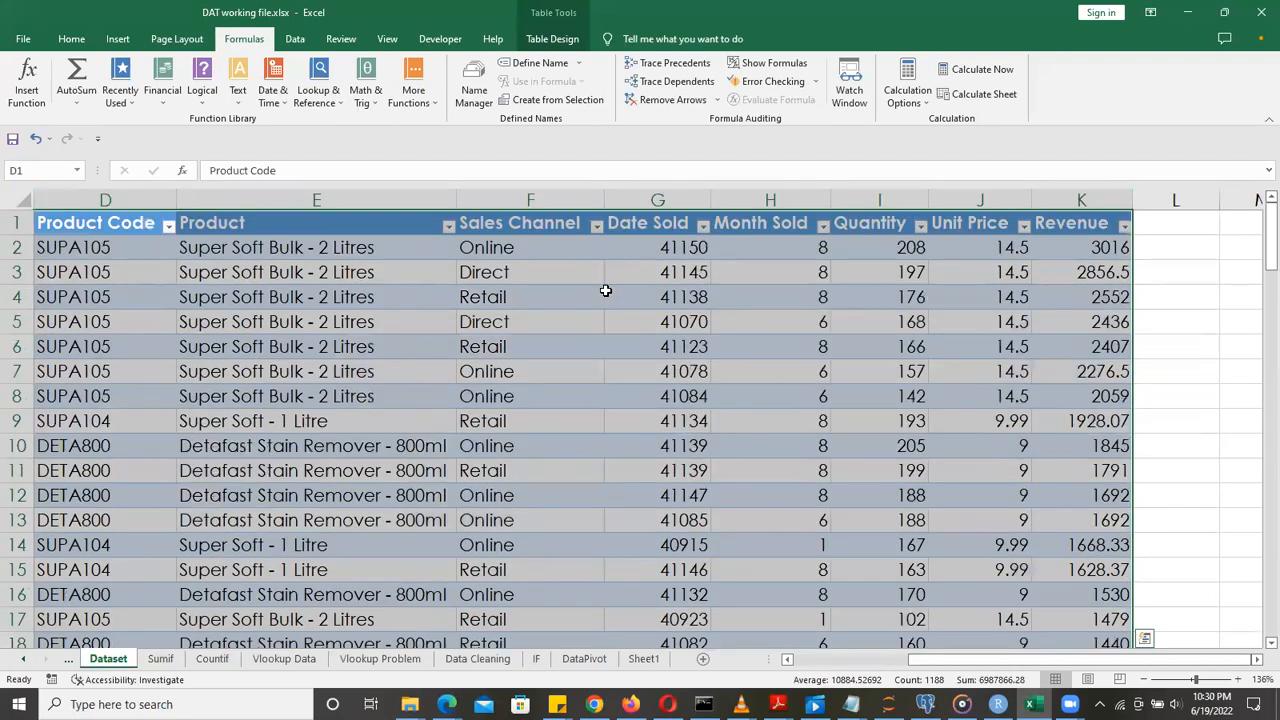
left_click(538, 102)
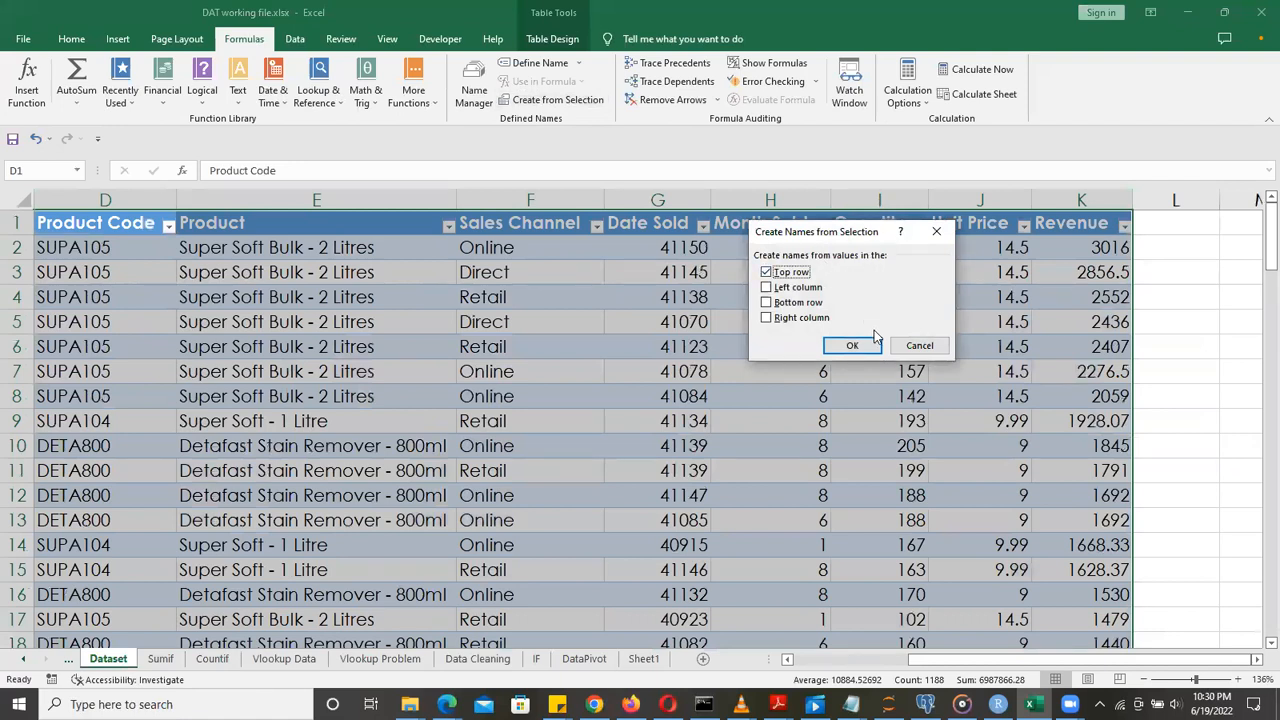
left_click(858, 344)
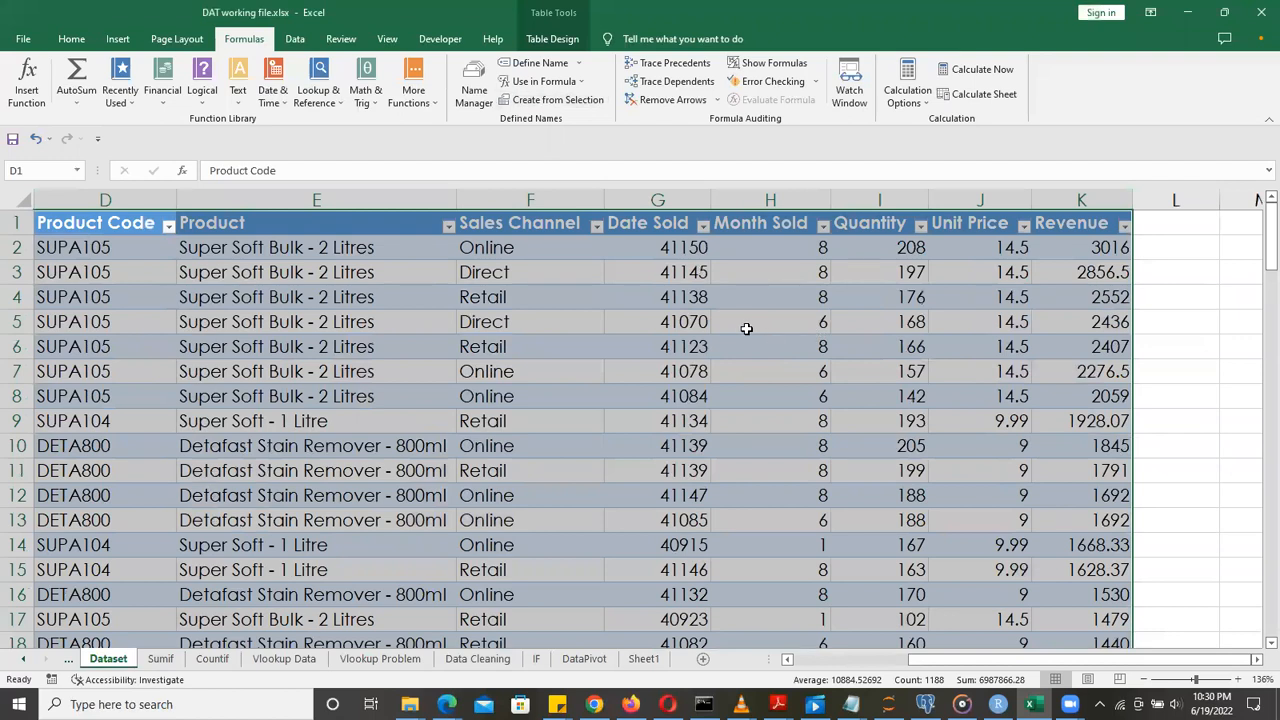
left_click(748, 330)
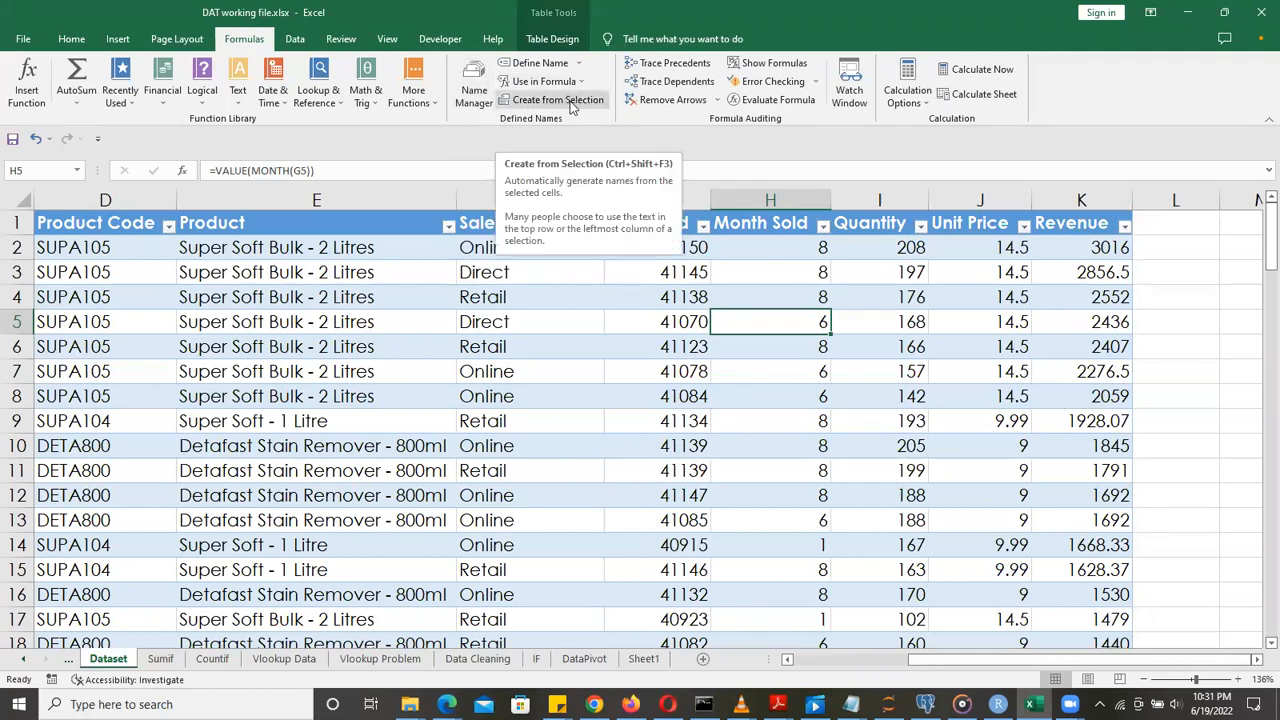
left_click(104, 228)
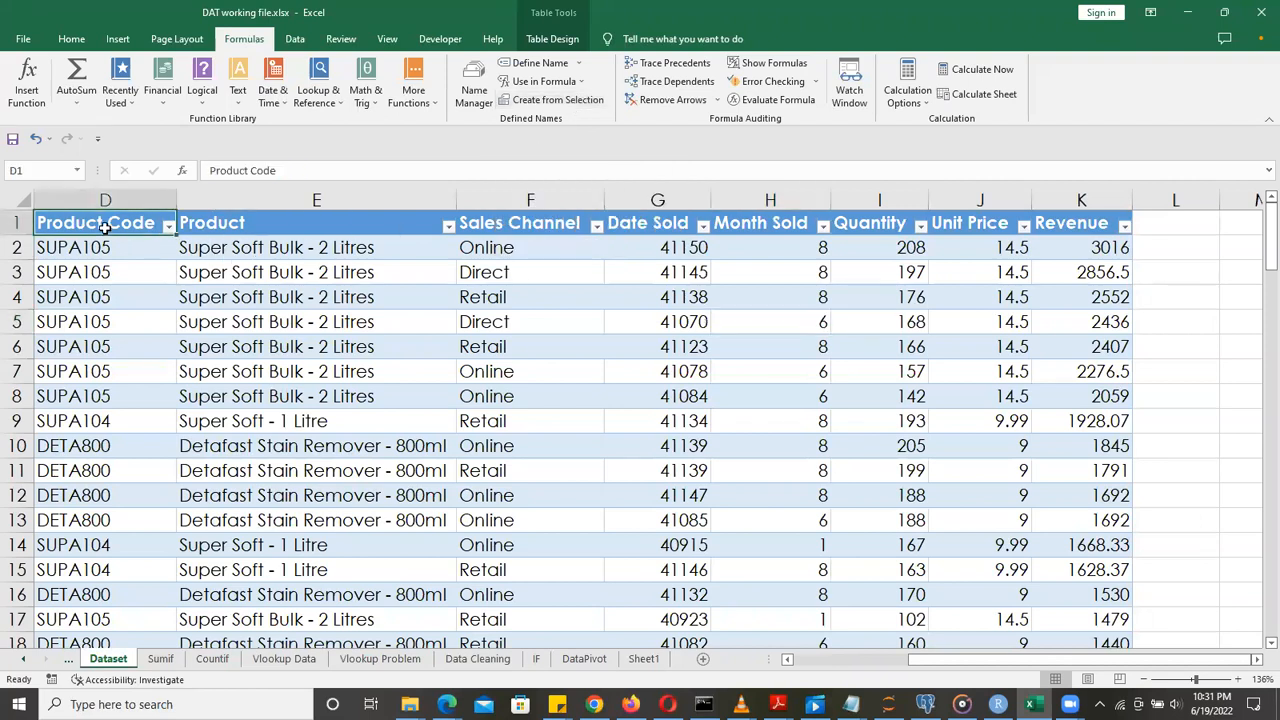
key("ctrl+shift+End")
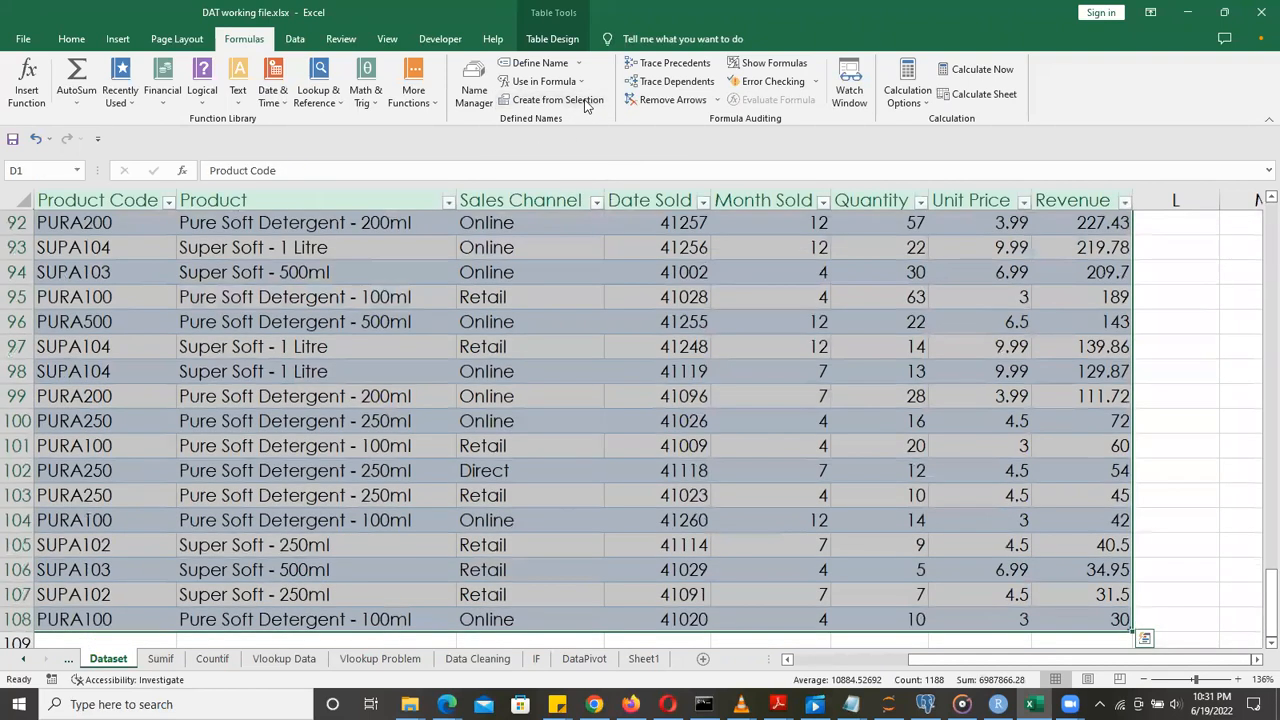
left_click(586, 101)
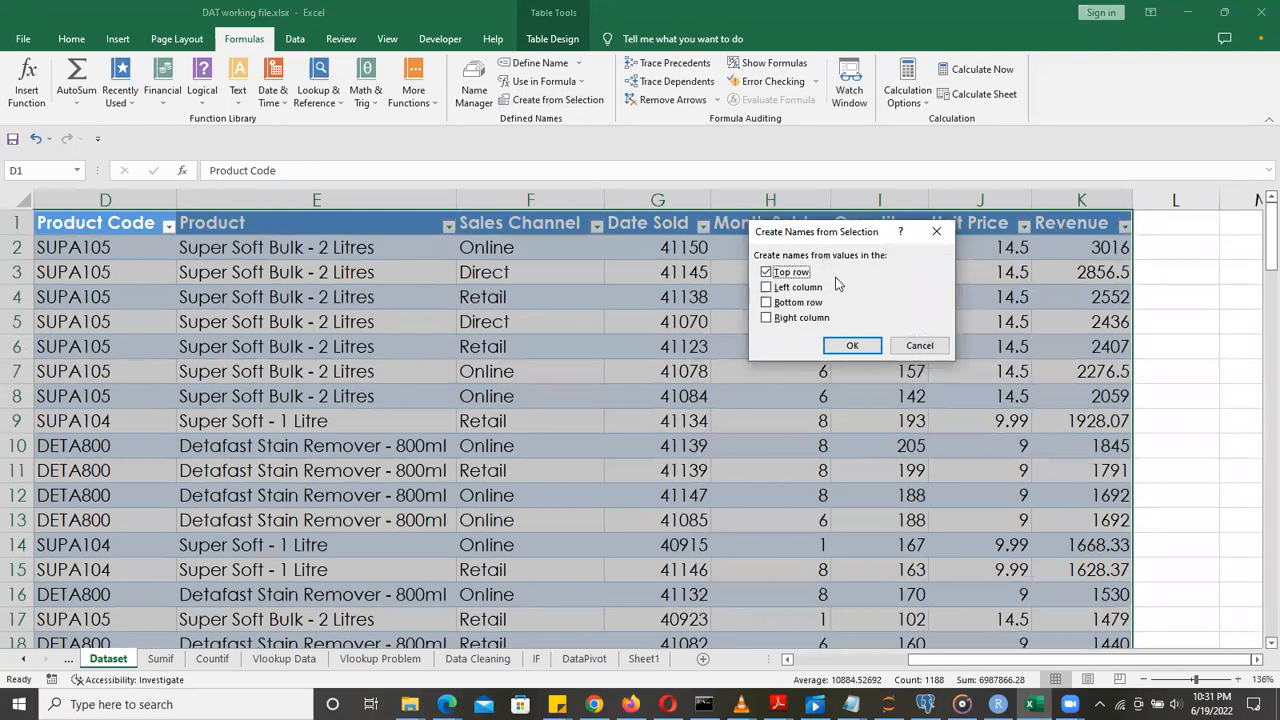
left_click(918, 346)
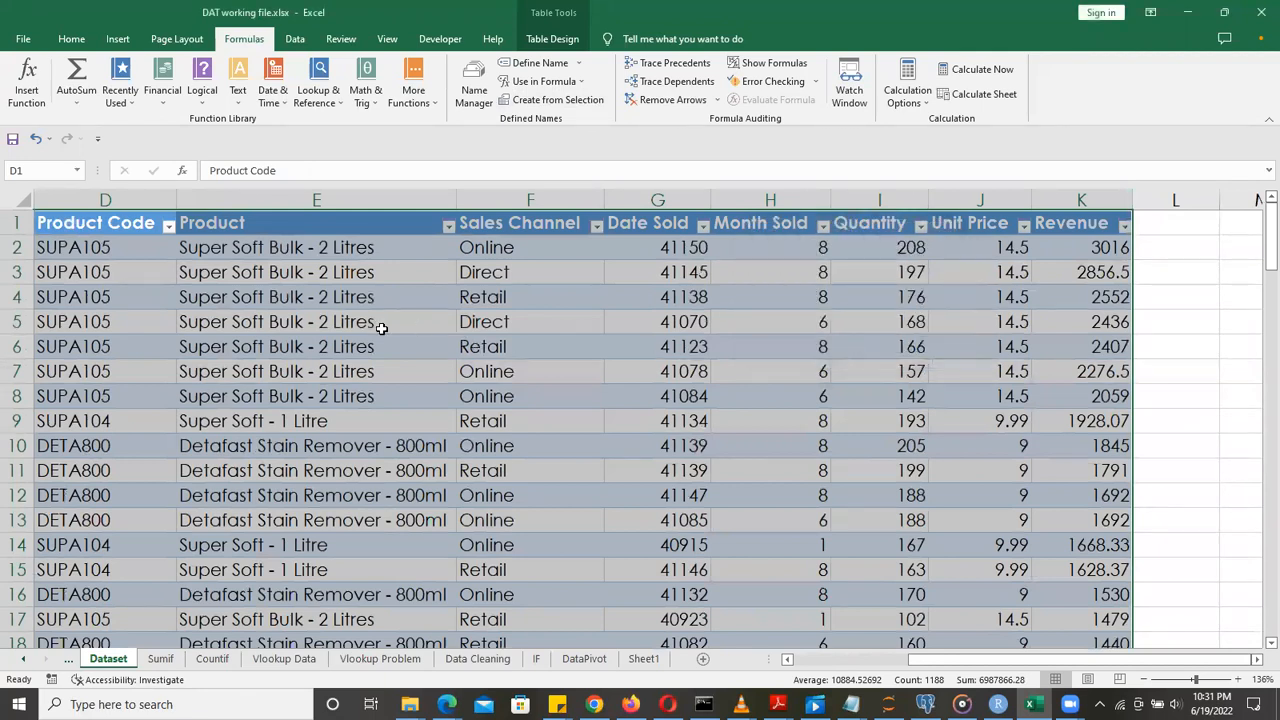
left_click(383, 326)
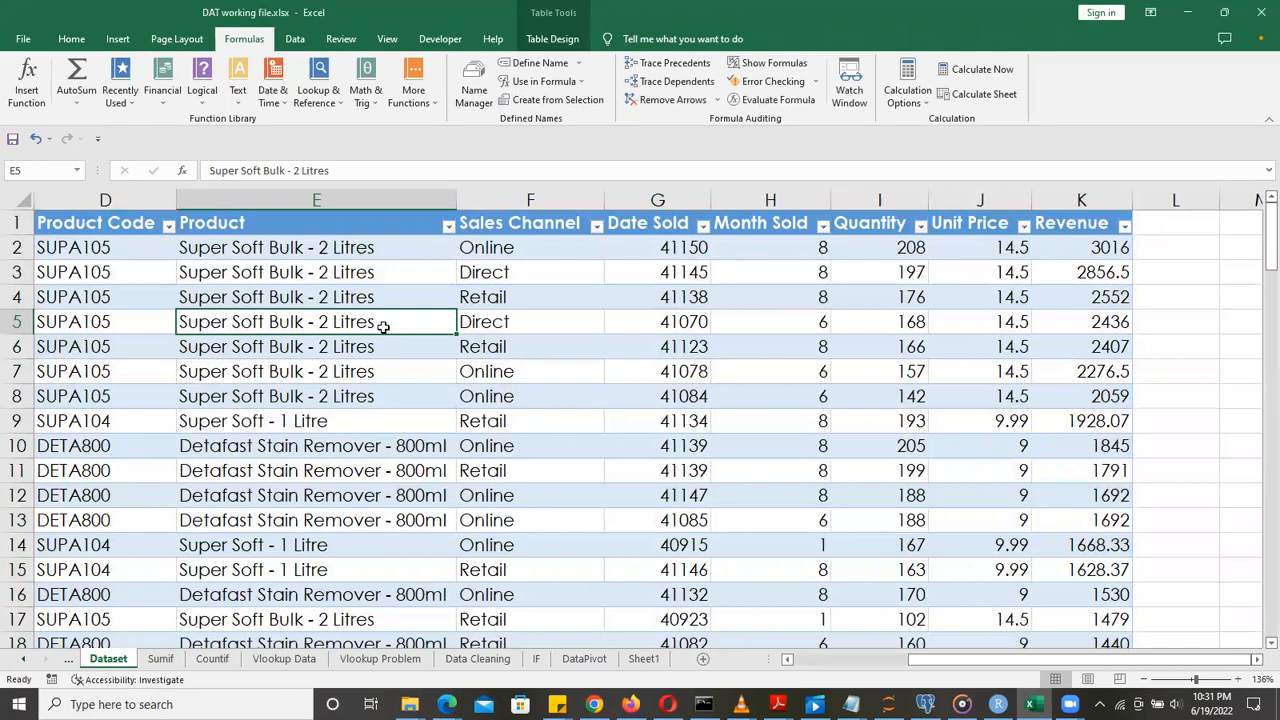
Check the workbook's name list for the names created from the Dataset headers
left_click(78, 174)
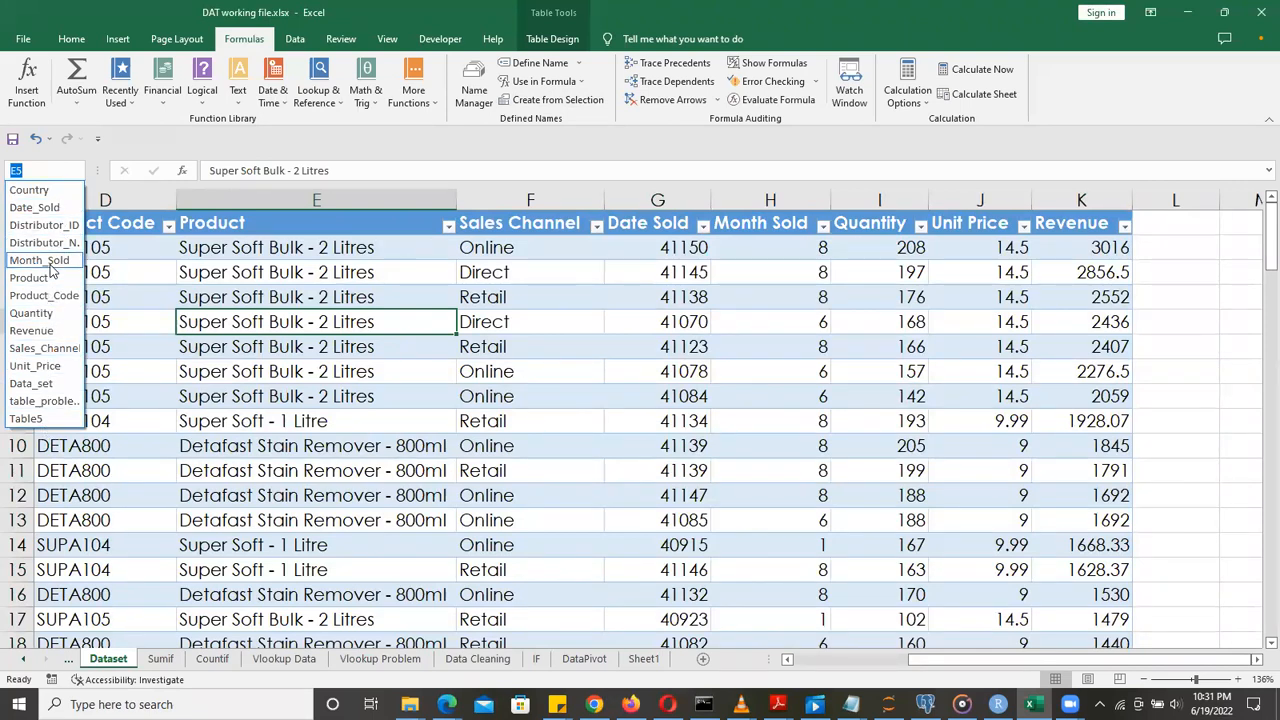
key("Escape")
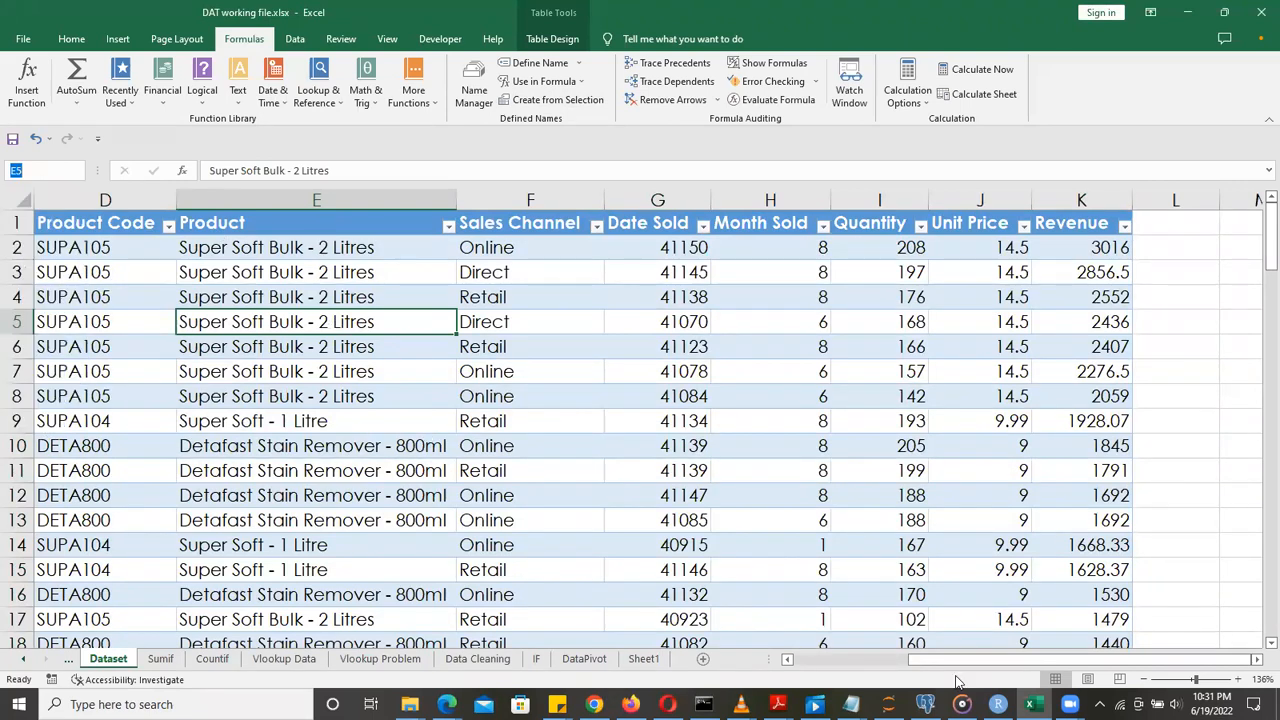
mouse_move(1030, 700)
left_click_drag(920, 659, 745, 601)
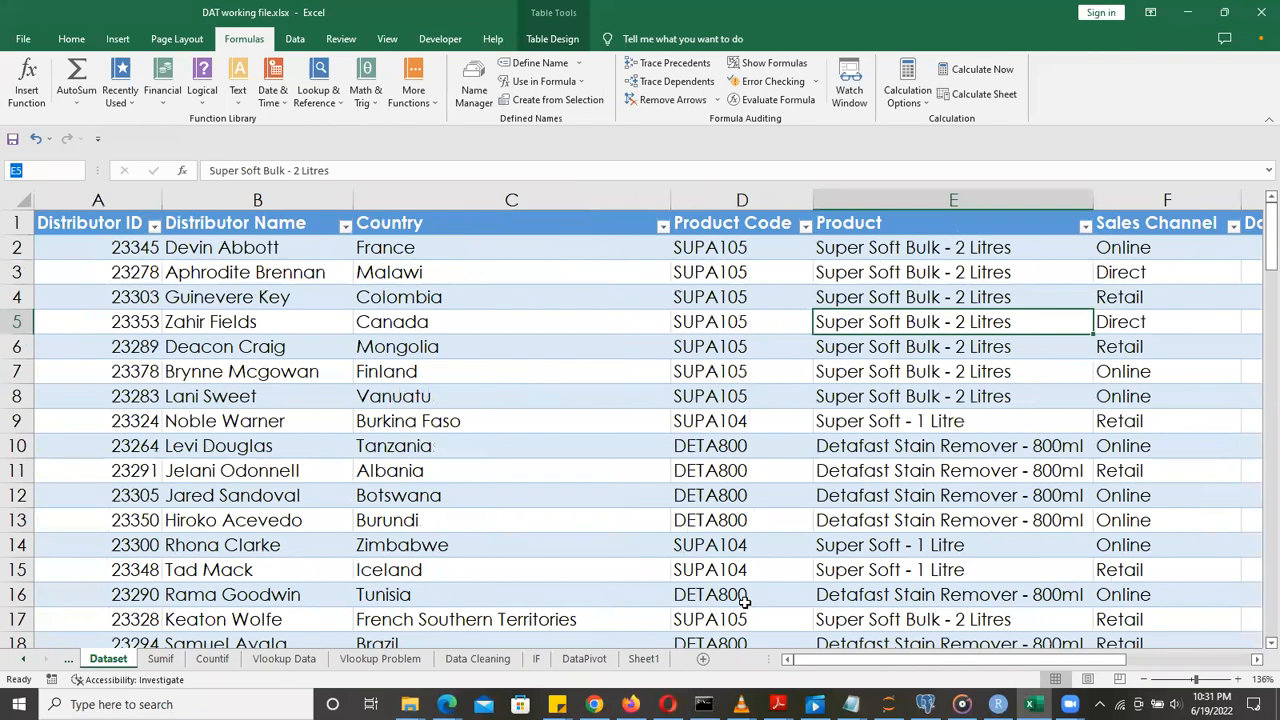
Go to the Distributor_ID named range to check which Dataset column it covers
left_click(96, 248)
left_click(76, 172)
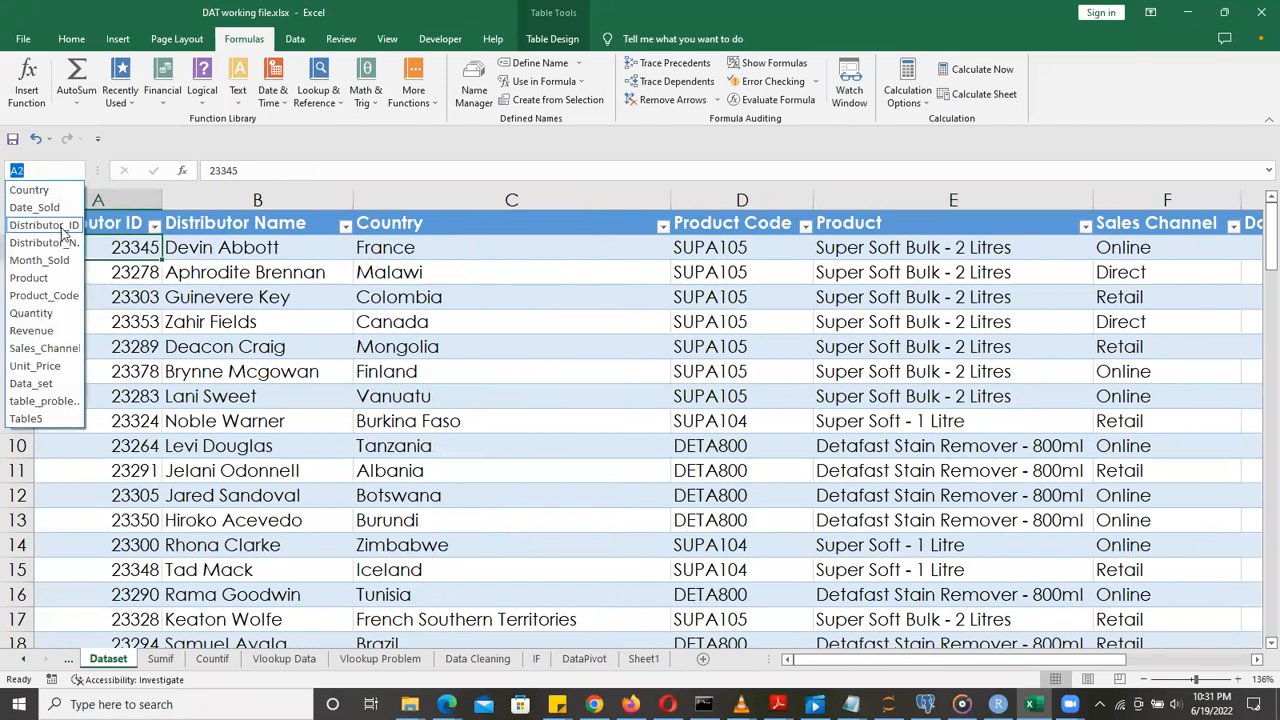
left_click(62, 228)
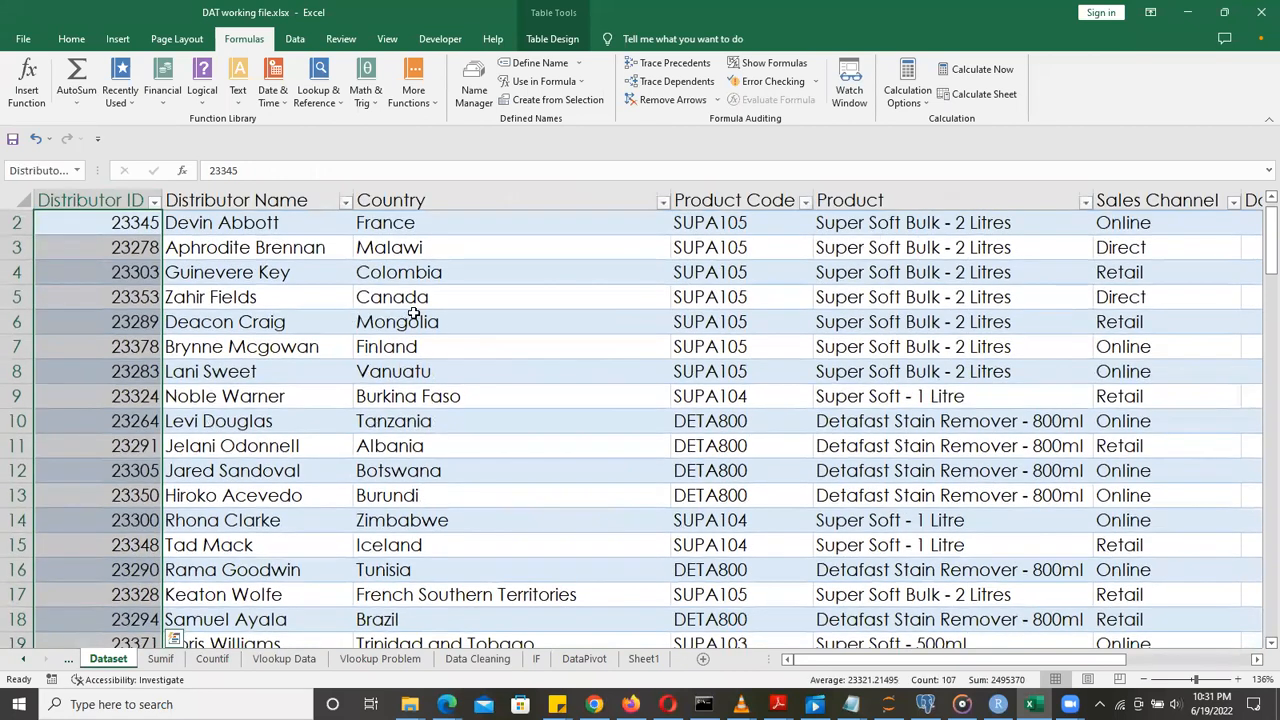
scroll(418, 316, "up", 1)
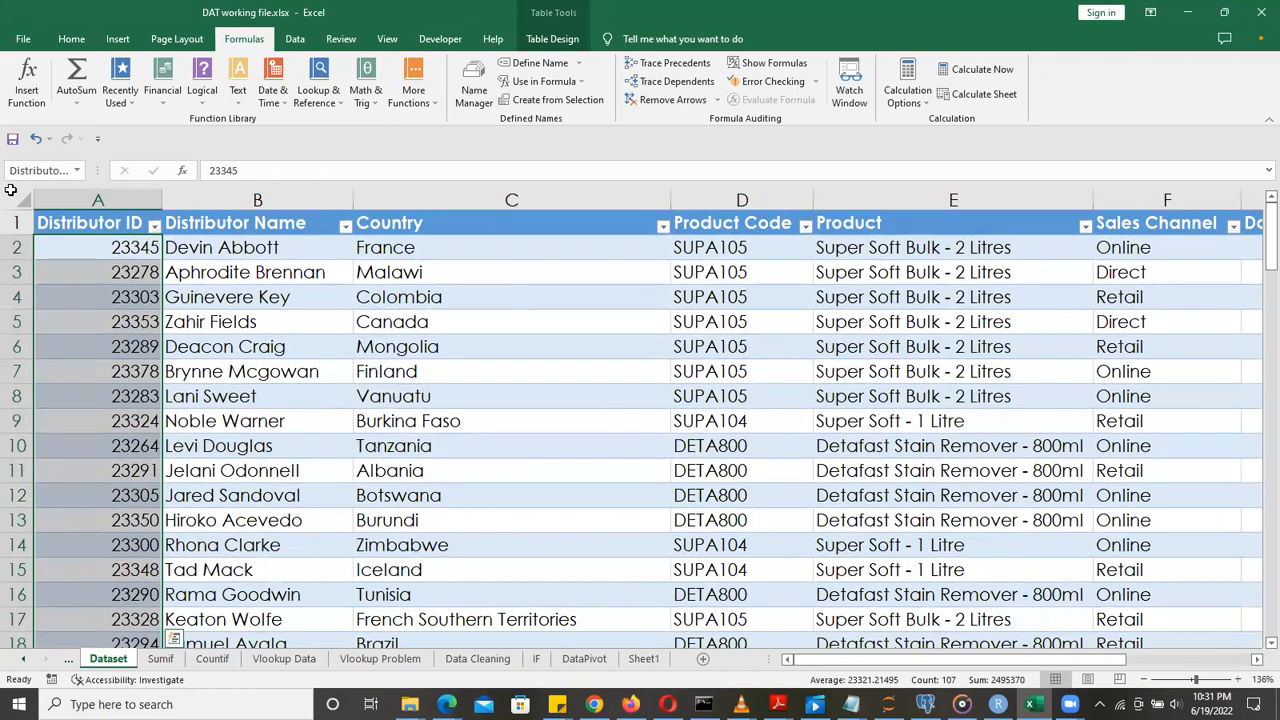
Go to the Country and Distributor_Name named ranges in turn to check the cells they select
left_click(77, 170)
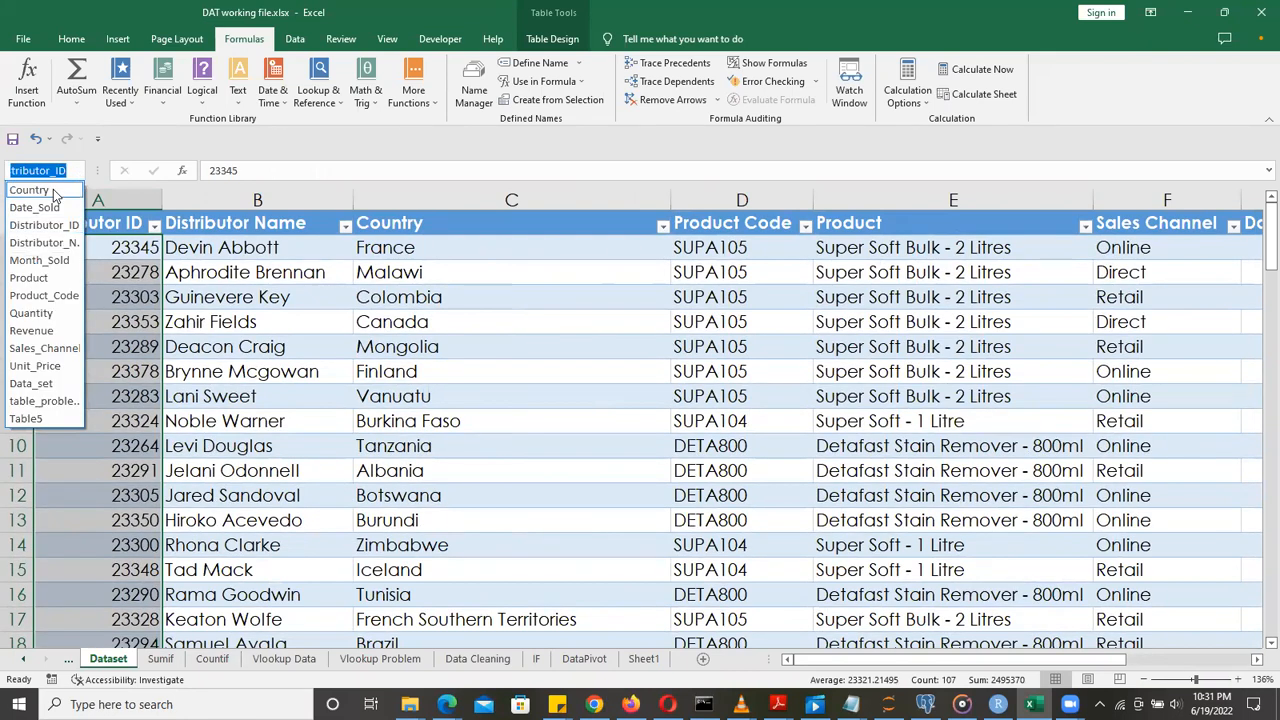
left_click(40, 189)
scroll(529, 303, "up", 1)
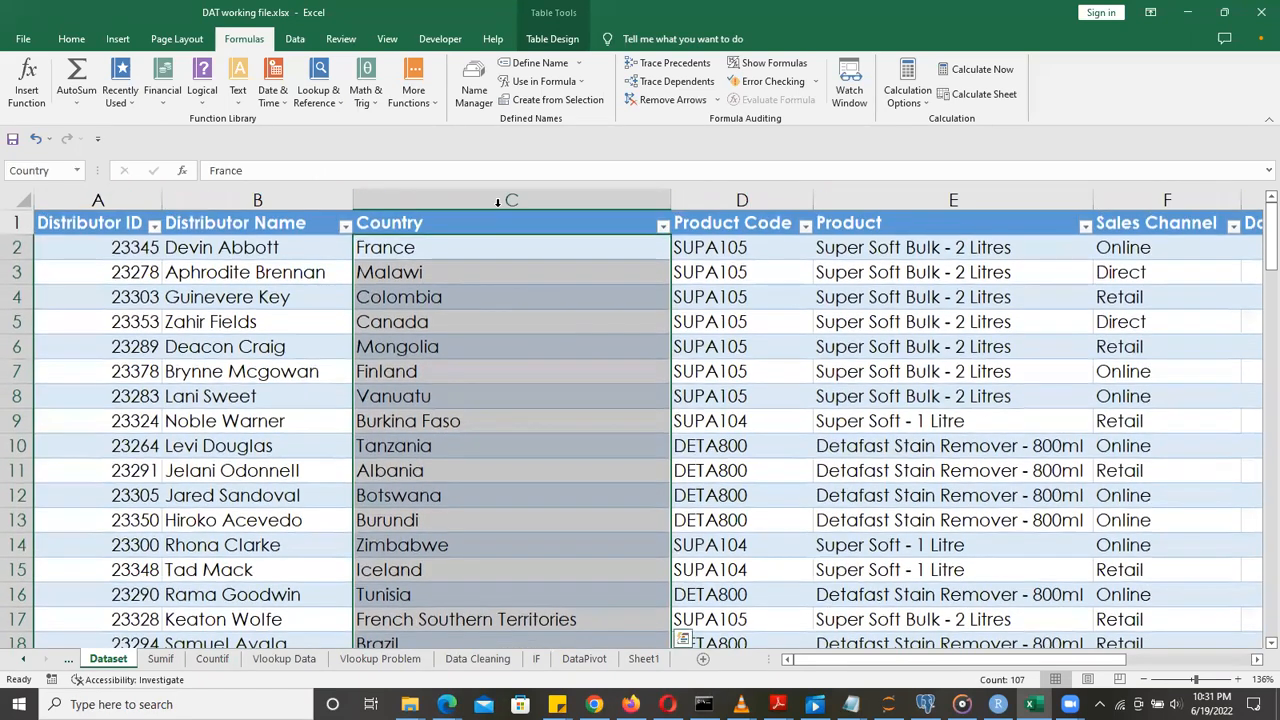
left_click(78, 171)
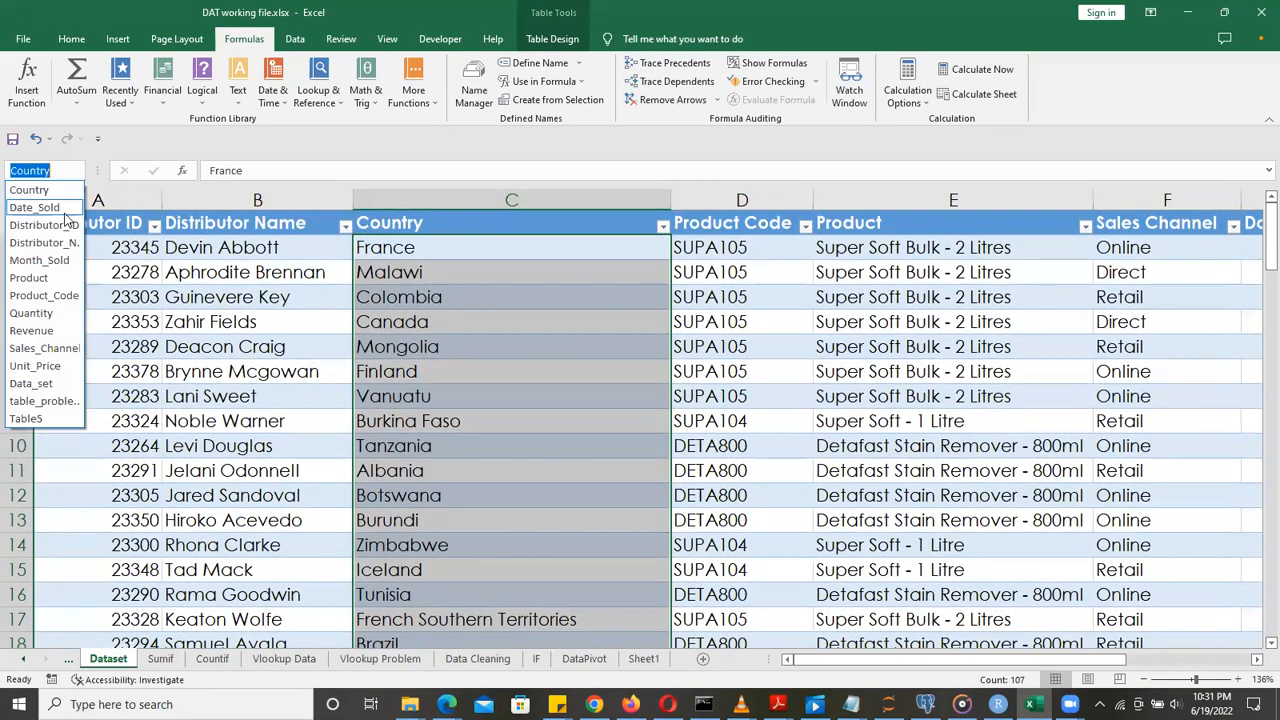
left_click(55, 243)
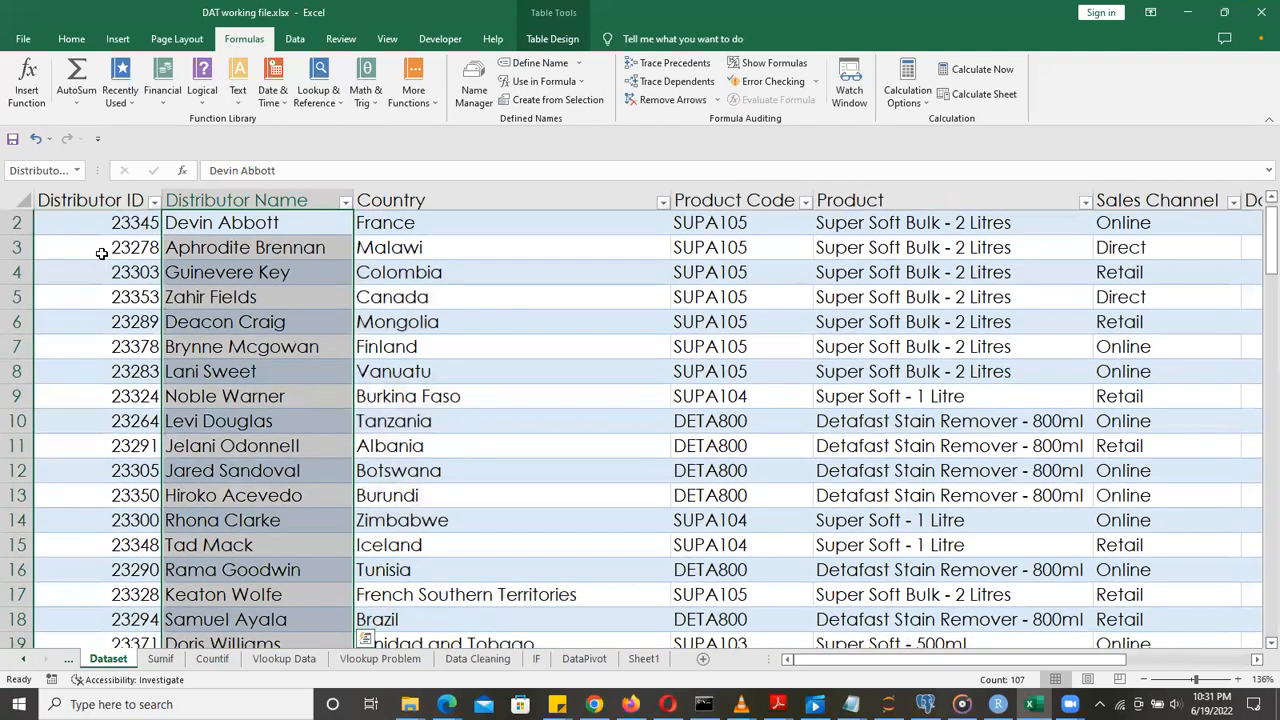
scroll(271, 246, "up", 1)
Go to the Revenue and Unit_Price named ranges in turn to check the cells they select
left_click(75, 171)
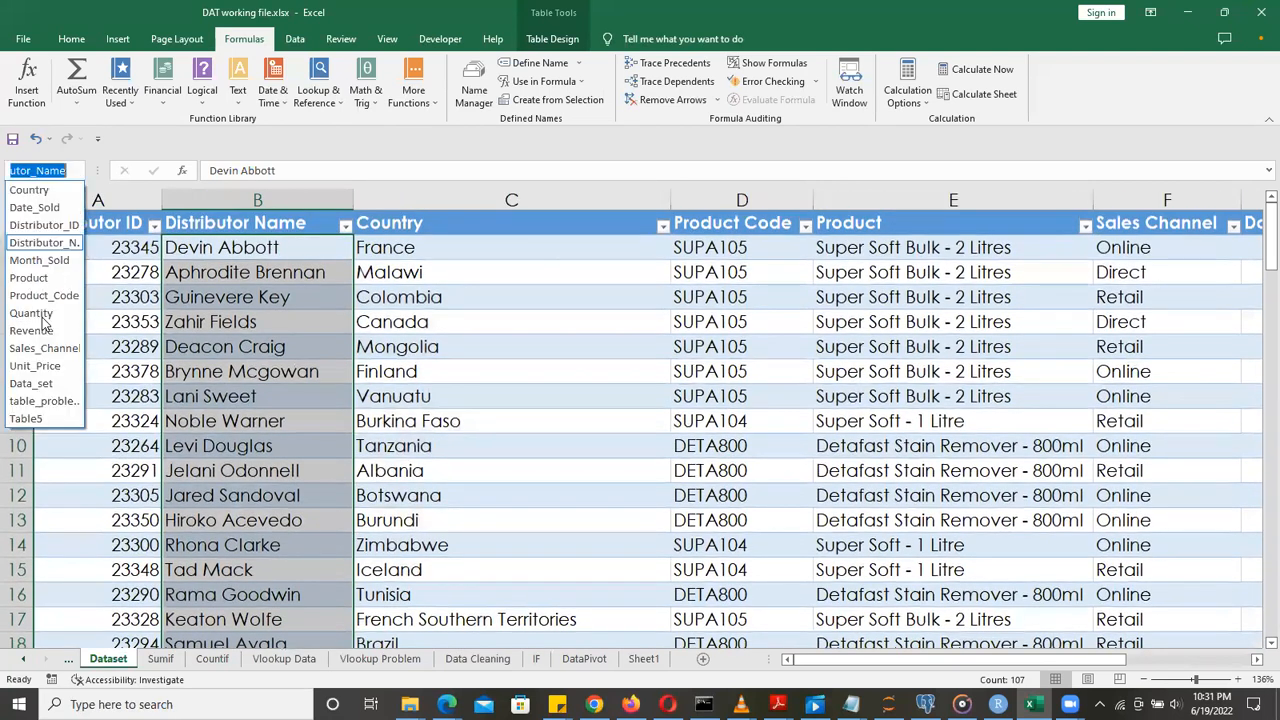
key("Return")
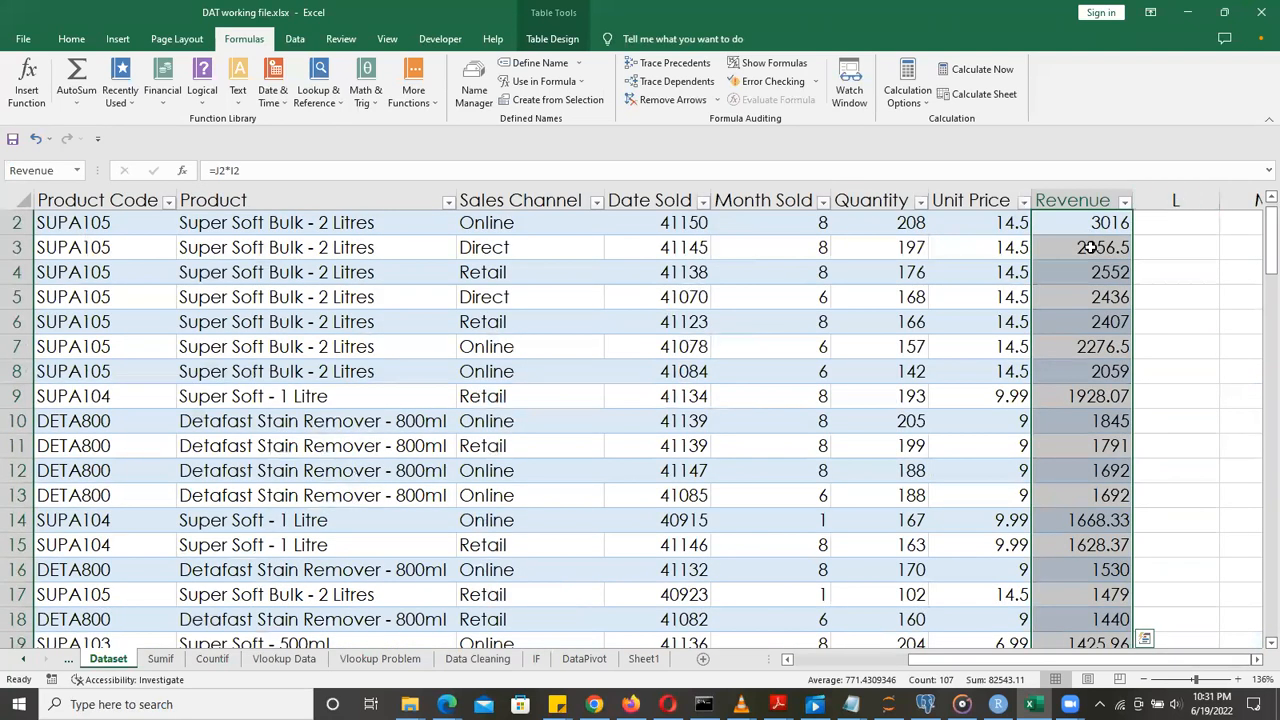
left_click(72, 170)
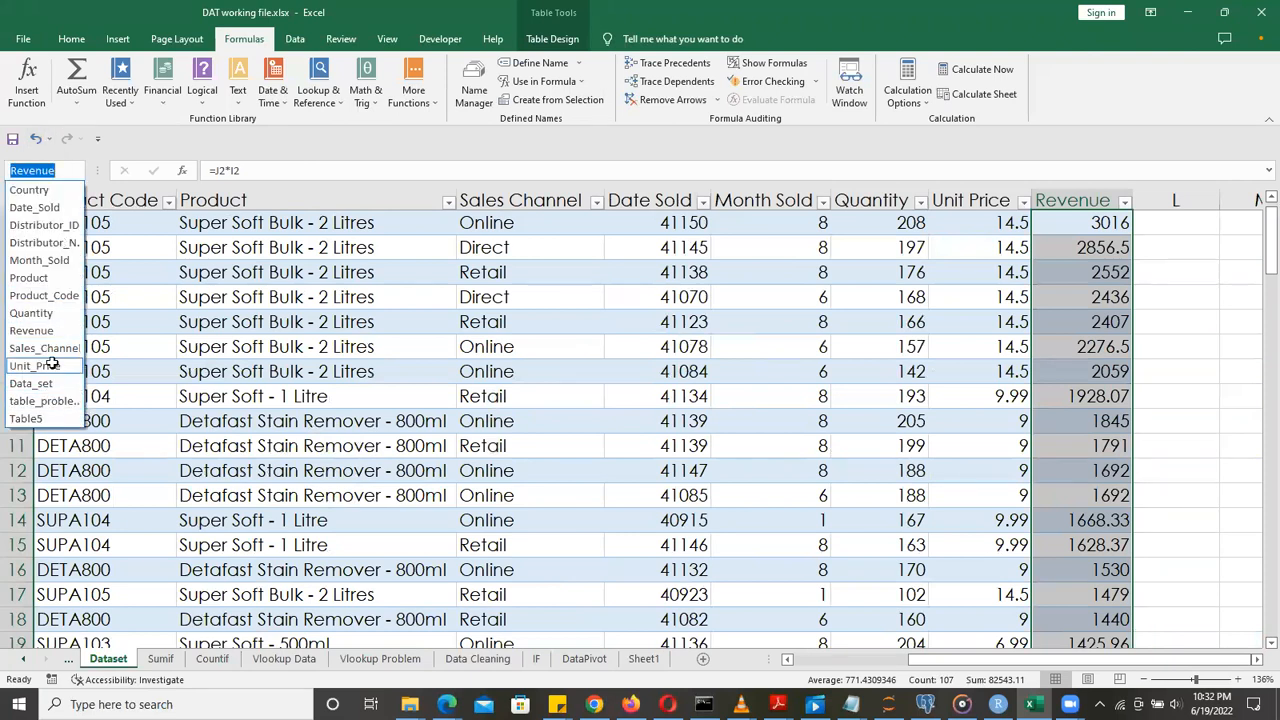
left_click(48, 366)
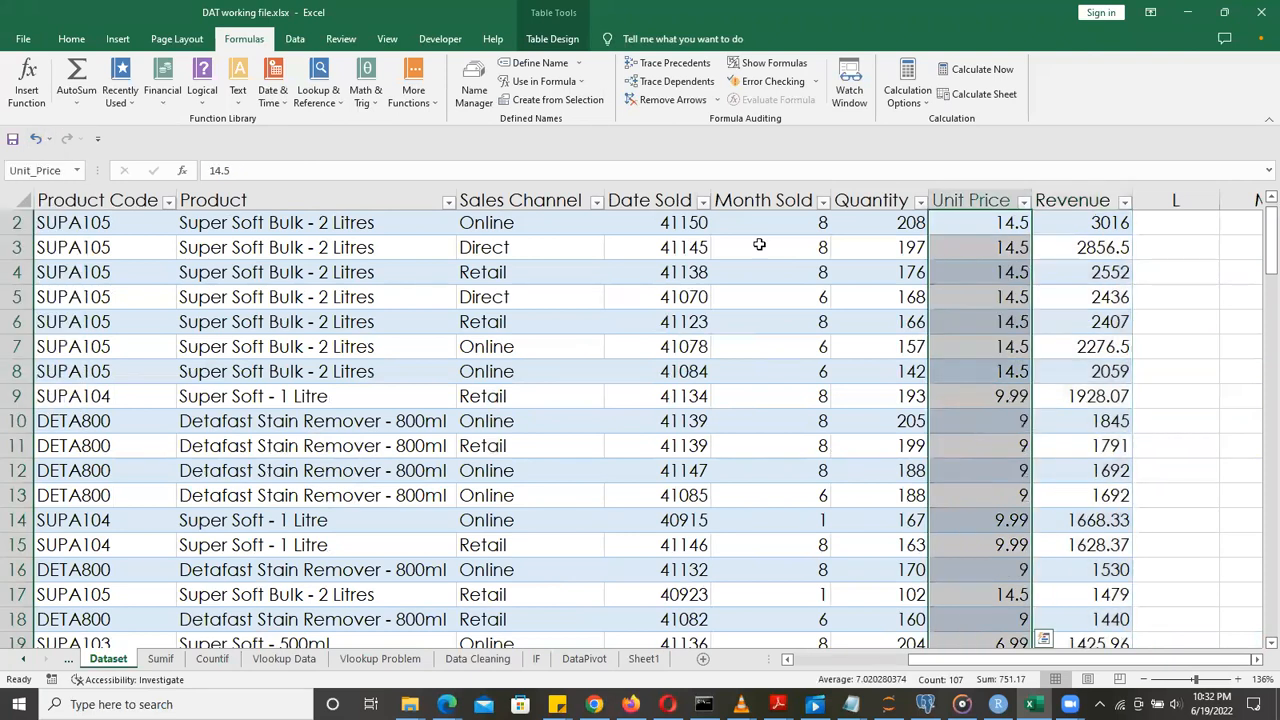
Go to the Product and Product_Code named ranges in turn to check the cells they select
left_click(76, 170)
left_click(42, 278)
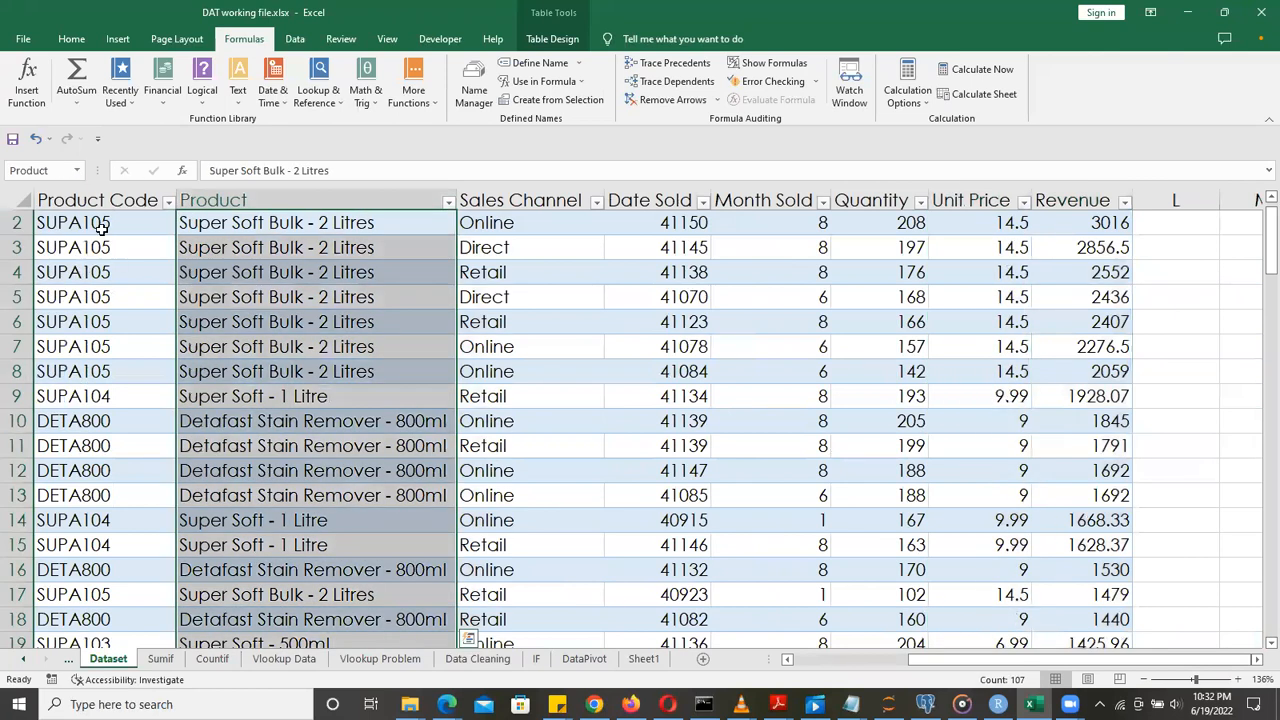
left_click(76, 170)
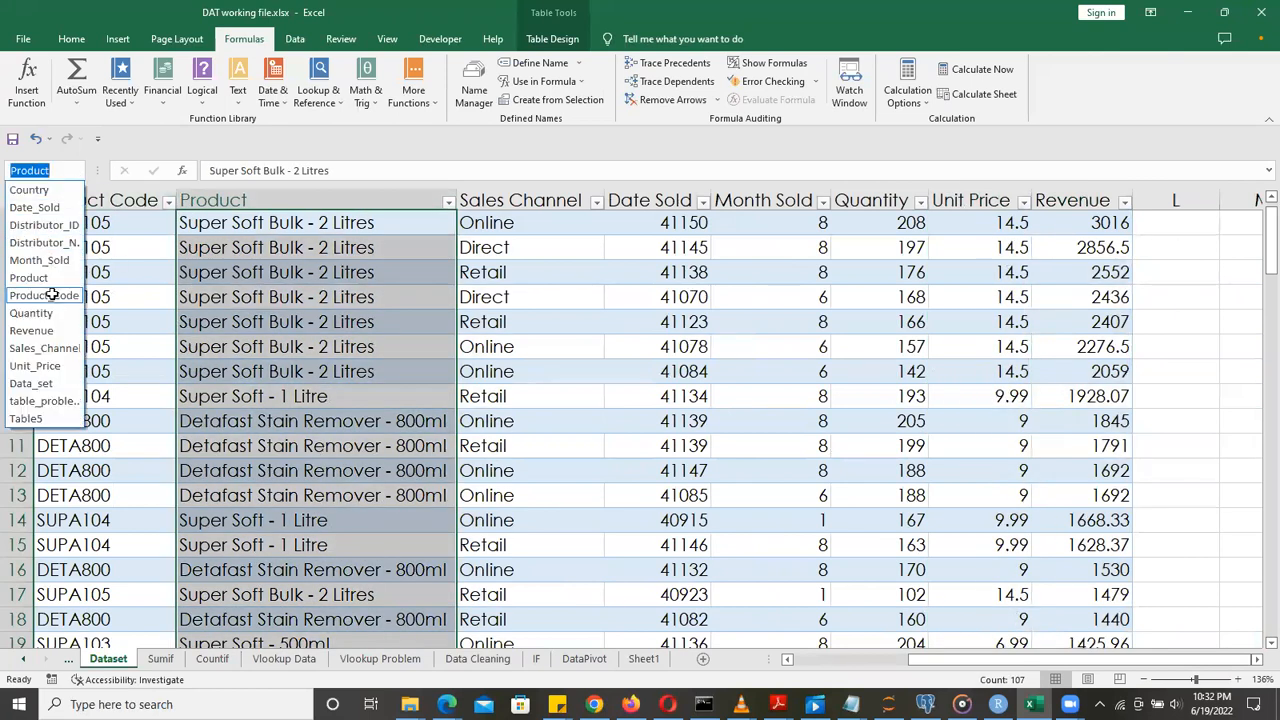
left_click(48, 294)
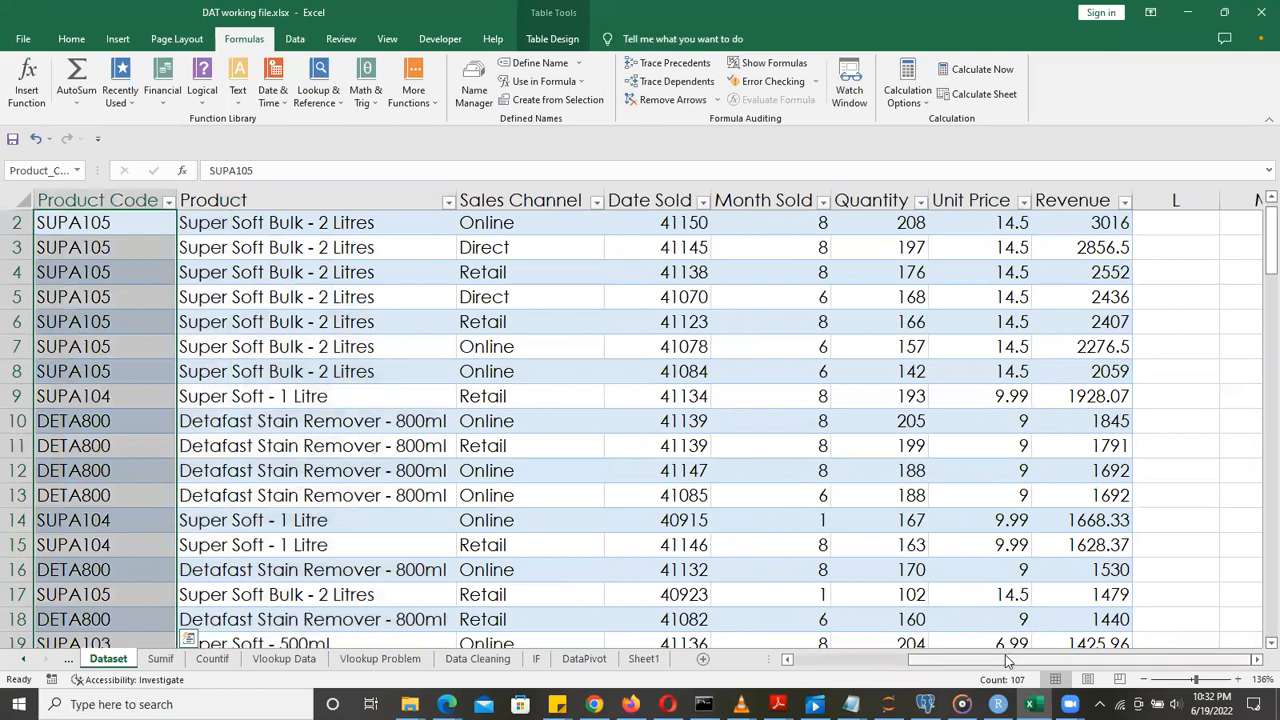
left_click(856, 651)
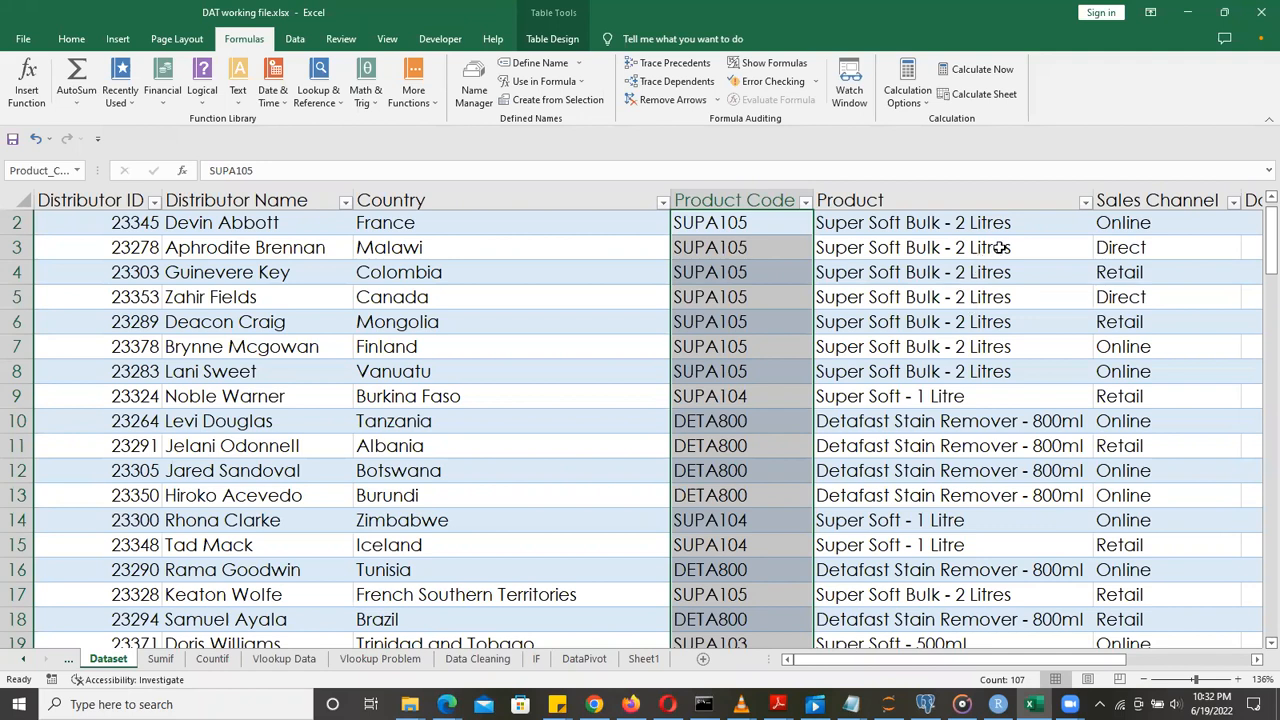
scroll(998, 247, "up", 1)
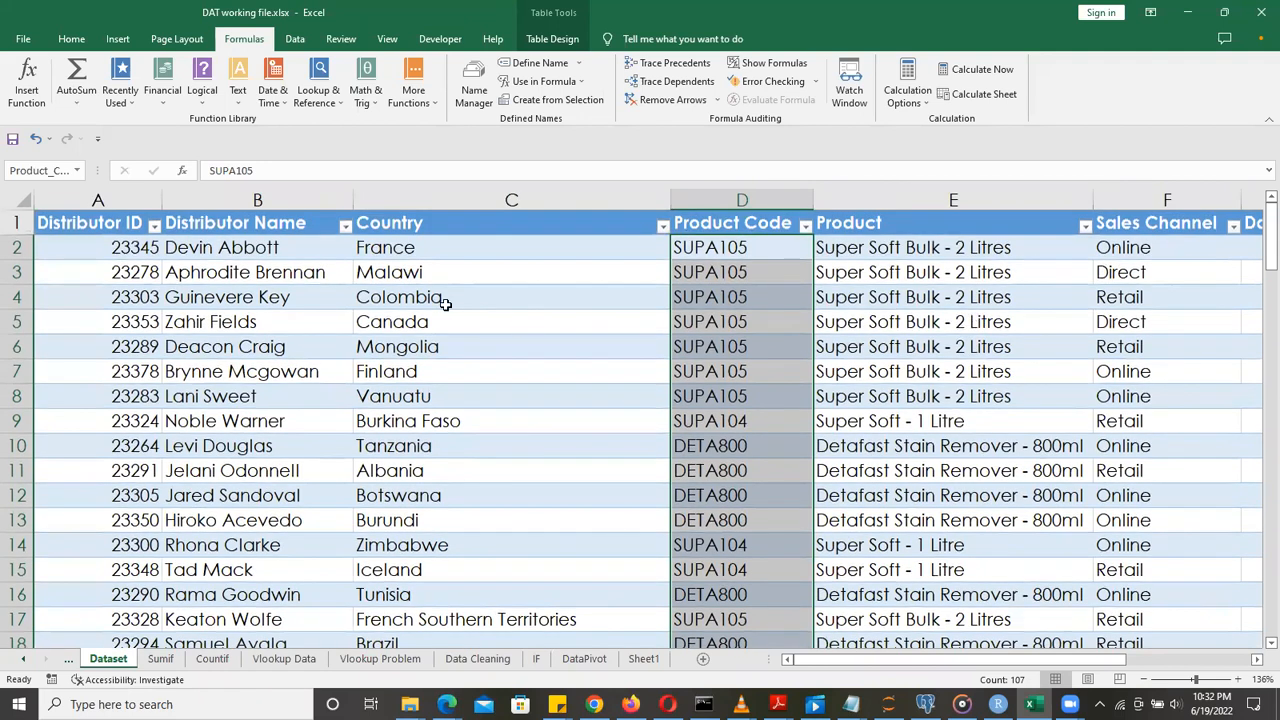